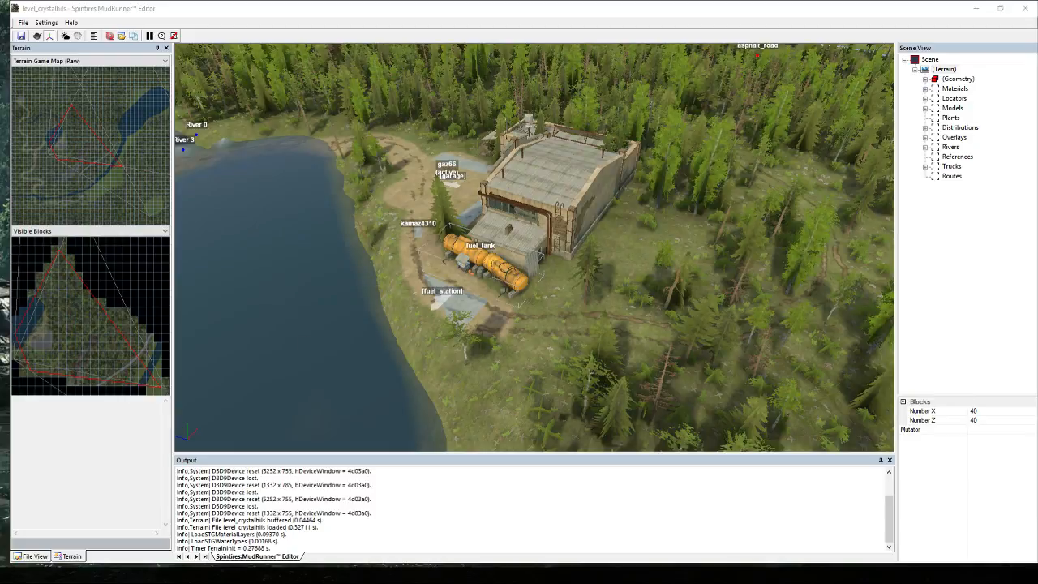
Survey the garage, fuel station and lake area of the crystalhils terrain.
scroll(520, 297, up, 3)
scroll(488, 267, up, 3)
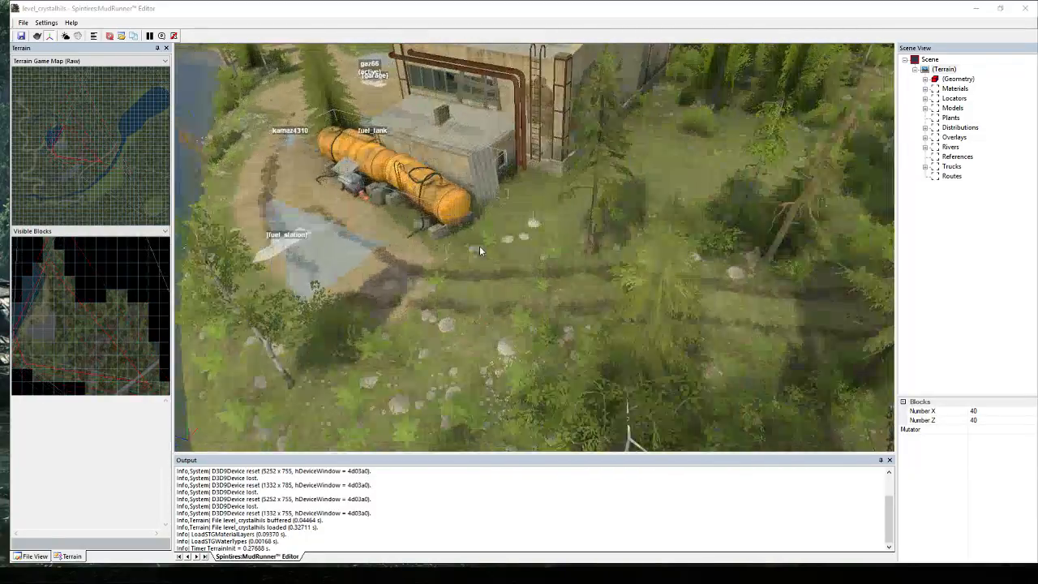
scroll(481, 275, down, 4)
scroll(483, 280, up, 4)
scroll(471, 235, down, 3)
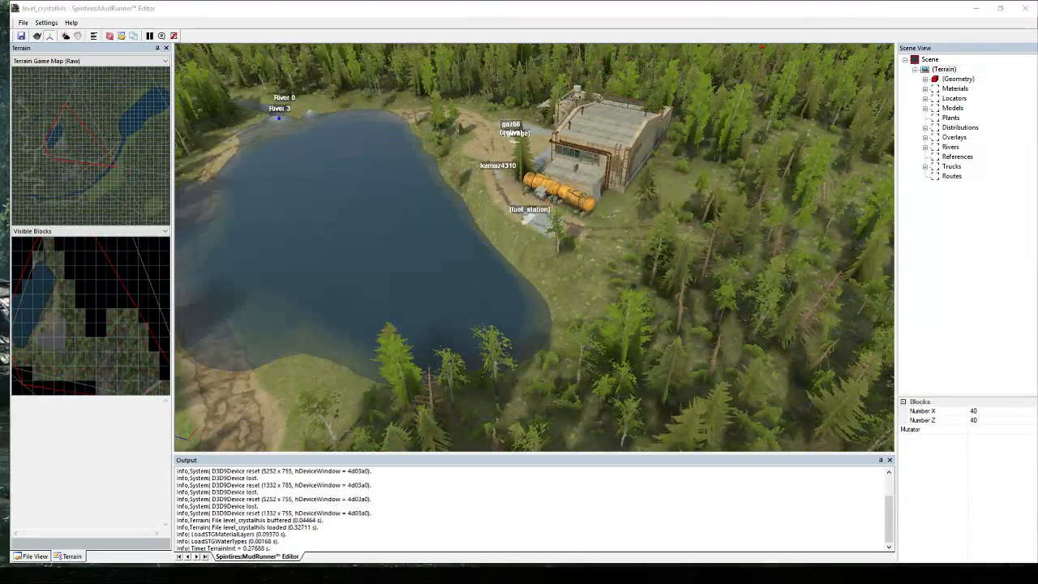
scroll(441, 308, up, 3)
middle_drag(441, 309, 637, 308)
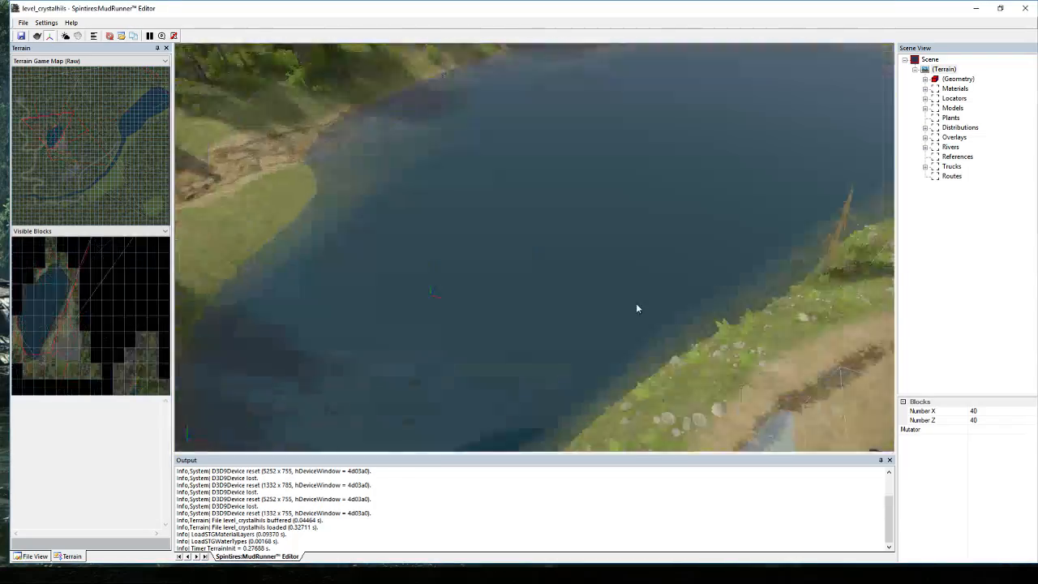
scroll(593, 231, down, 5)
scroll(250, 281, down, 5)
middle_drag(289, 271, 451, 338)
scroll(452, 338, up, 4)
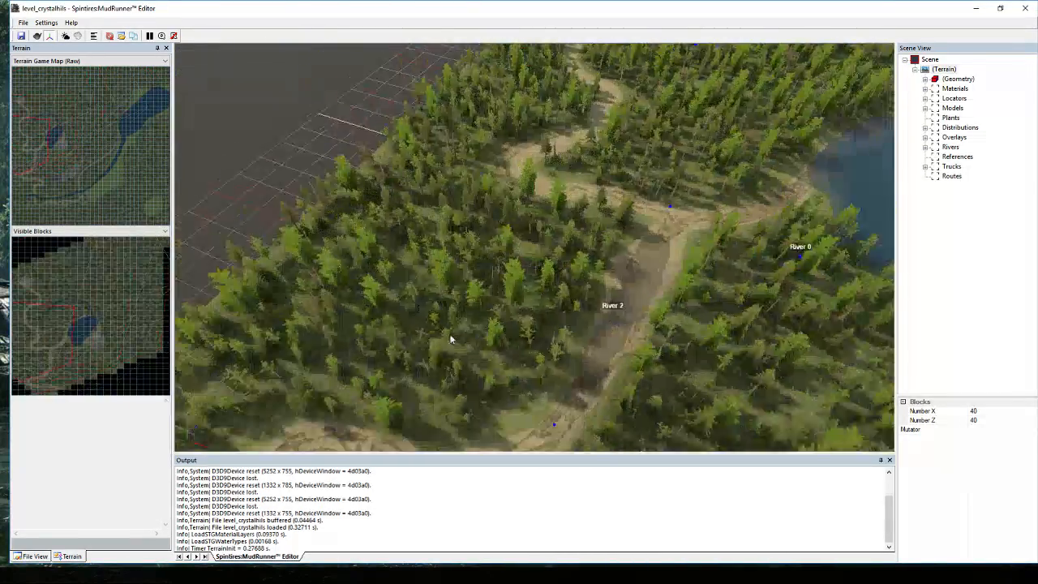
Follow the winding dirt road through the forest to the lumber mill, checking its surface.
scroll(502, 373, down, 3)
middle_drag(514, 384, 549, 278)
scroll(550, 278, up, 3)
scroll(575, 107, up, 3)
middle_drag(575, 108, 566, 161)
scroll(484, 222, up, 3)
scroll(542, 271, up, 1)
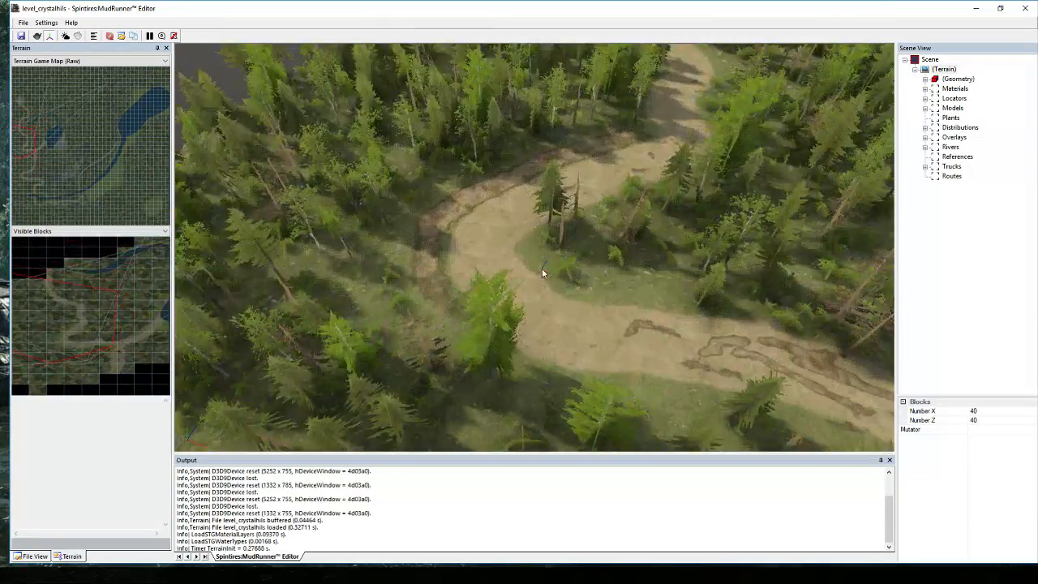
middle_drag(542, 271, 673, 296)
scroll(492, 279, up, 3)
middle_drag(492, 279, 479, 230)
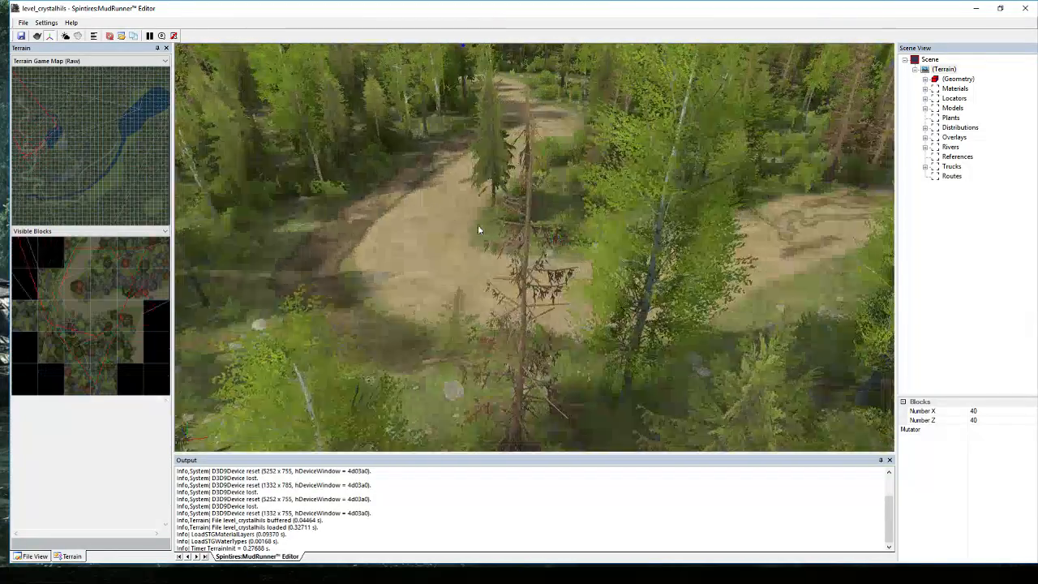
scroll(419, 204, down, 4)
scroll(541, 129, down, 3)
middle_drag(541, 128, 444, 160)
scroll(444, 159, up, 3)
middle_drag(600, 263, 703, 288)
scroll(573, 340, up, 3)
scroll(591, 324, up, 2)
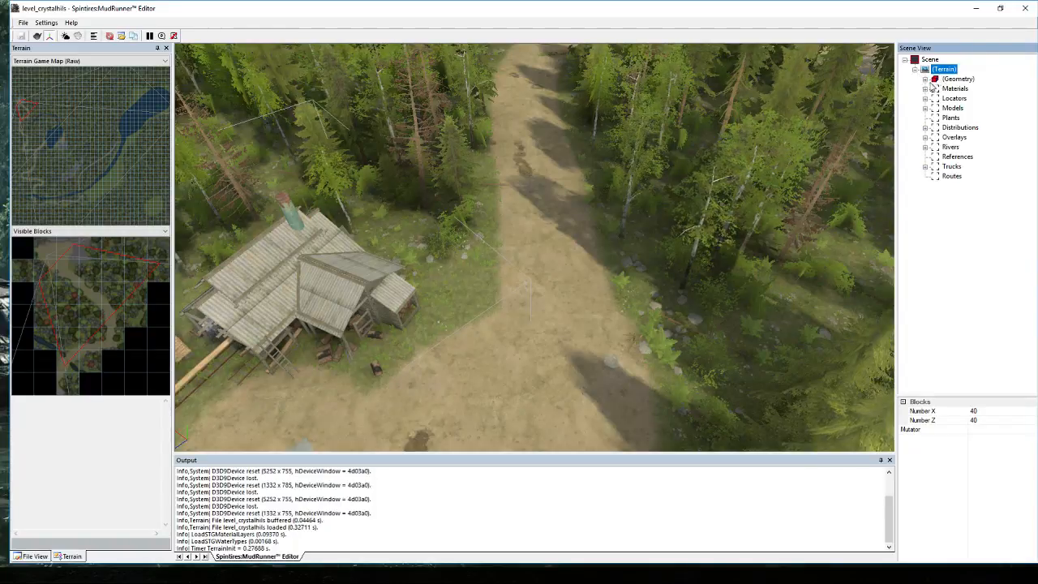
Paint a mud spot on the dirt road near the lumber mill using the Mud geometry brush at size 1.4 and value 0.68.
double_click(932, 80)
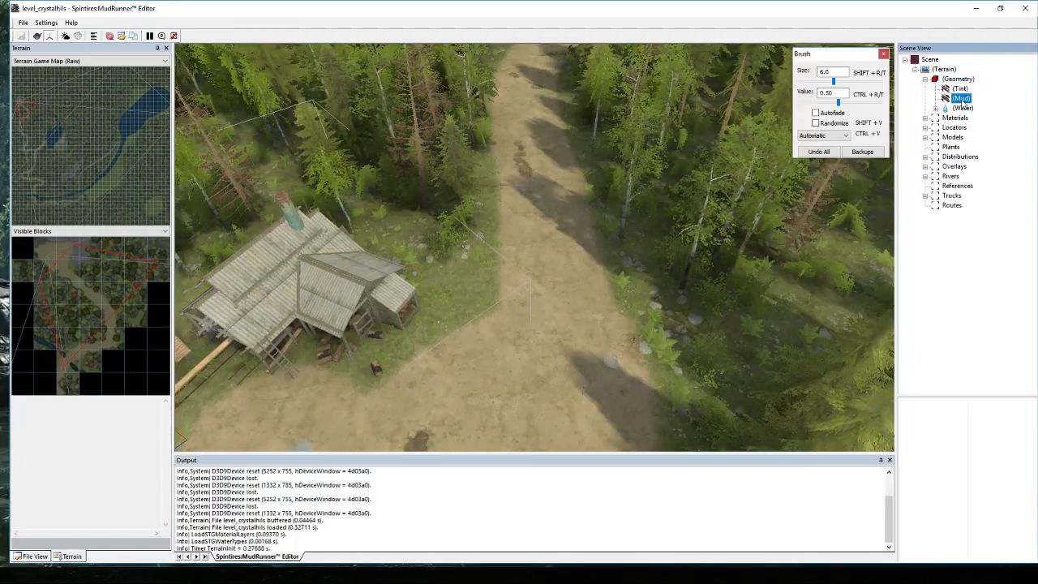
scroll(538, 309, down, 2)
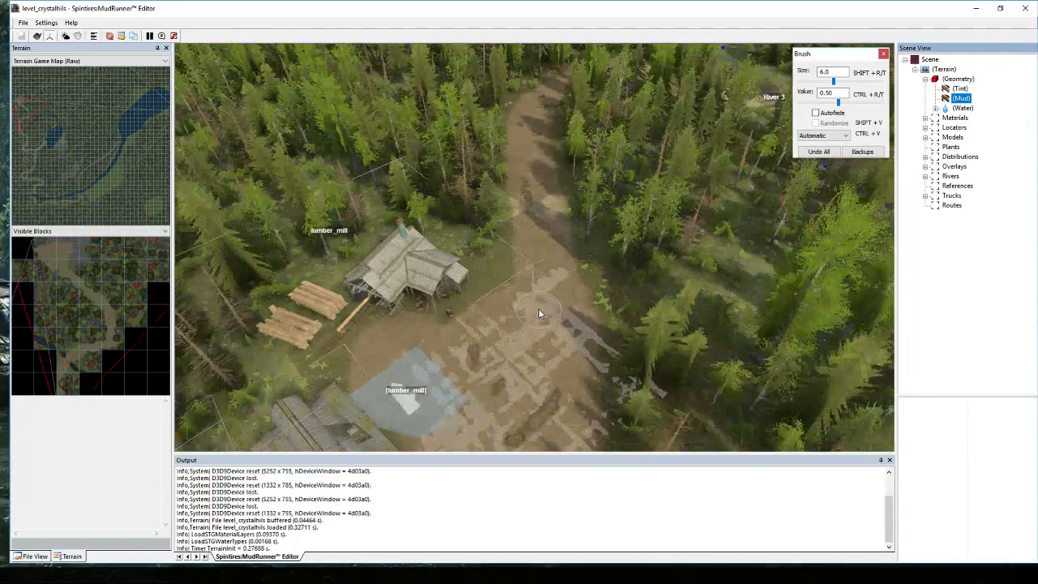
scroll(532, 311, up, 1)
drag(832, 80, 816, 81)
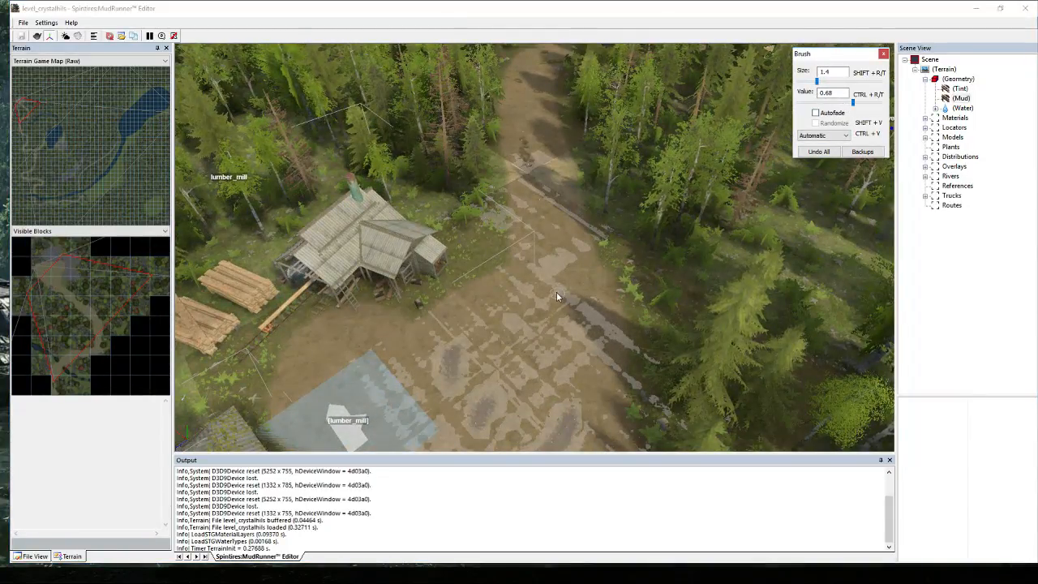
scroll(518, 306, up, 6)
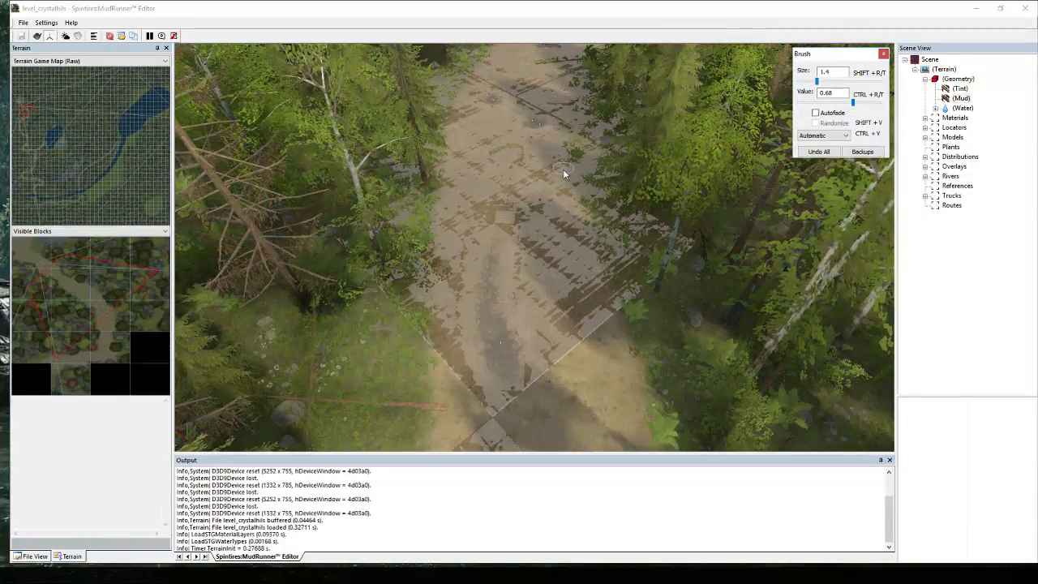
click(551, 188)
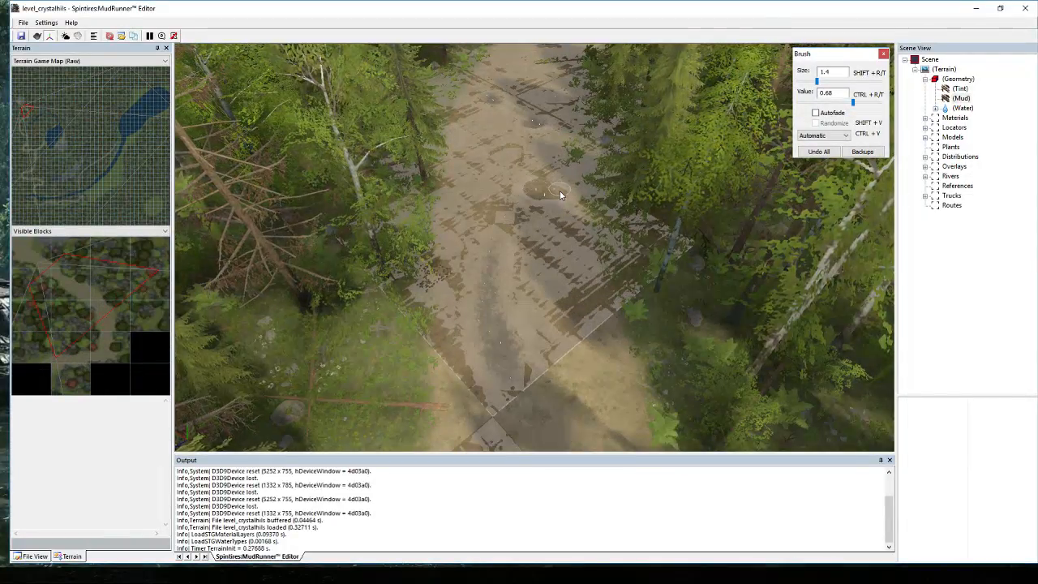
Rebuild the terrain blocks around the painted mud spot and check the hole up close.
scroll(552, 190, up, 2)
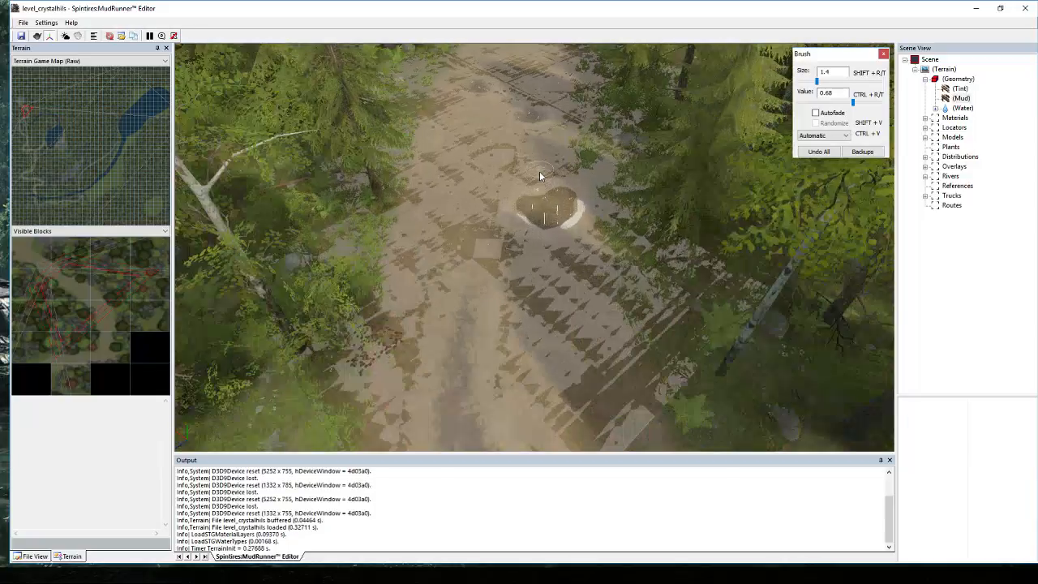
right_click(550, 191)
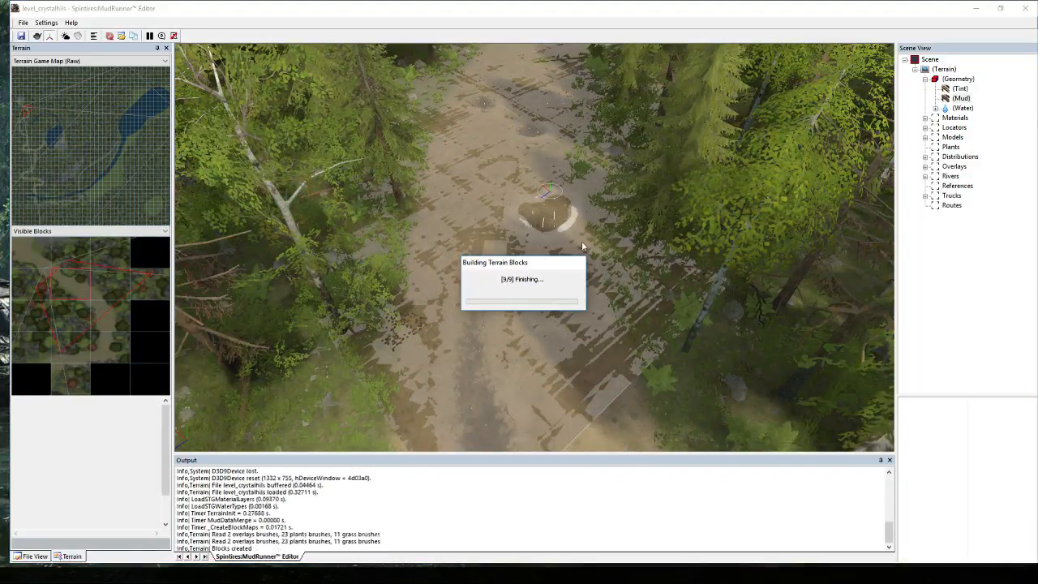
scroll(567, 201, up, 3)
scroll(669, 211, up, 2)
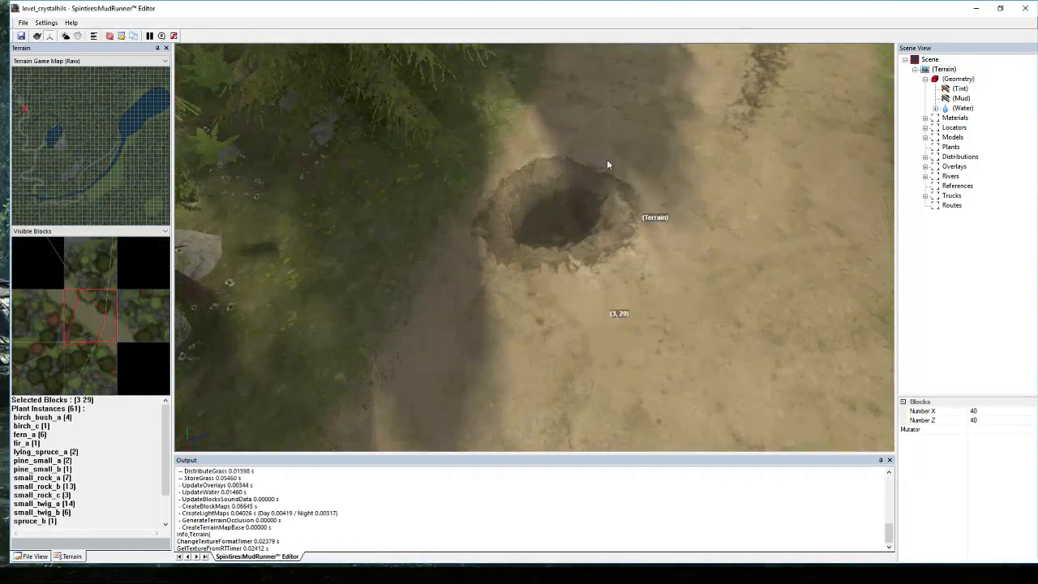
middle_drag(606, 160, 663, 193)
scroll(638, 266, up, 2)
mouse_move(637, 263)
middle_down()
mouse_move(628, 242)
mouse_move(639, 212)
mouse_move(616, 226)
middle_up()
Set the Mud brush value to 0.23 and paint shallower mud patches along the road beside the first hole.
click(960, 98)
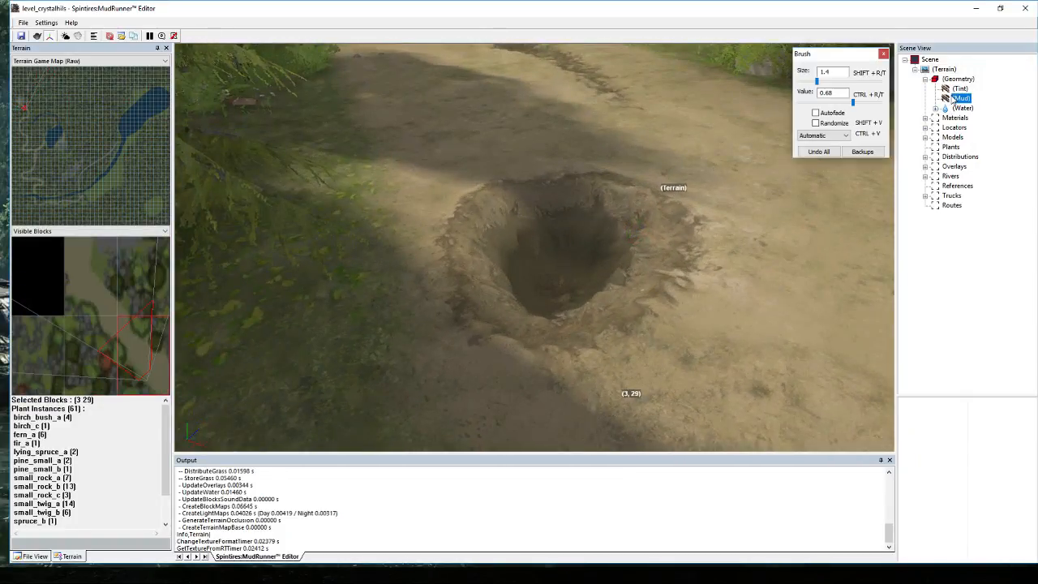
drag(852, 102, 843, 103)
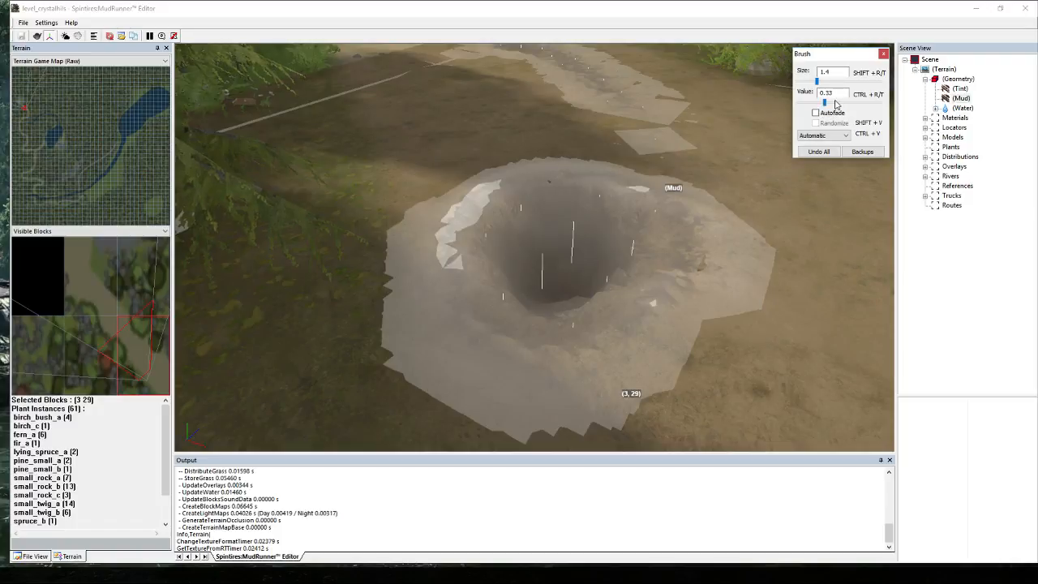
mouse_move(567, 267)
middle_down()
mouse_move(556, 255)
mouse_move(679, 322)
mouse_move(748, 266)
mouse_move(743, 299)
middle_up()
scroll(579, 190, down, 5)
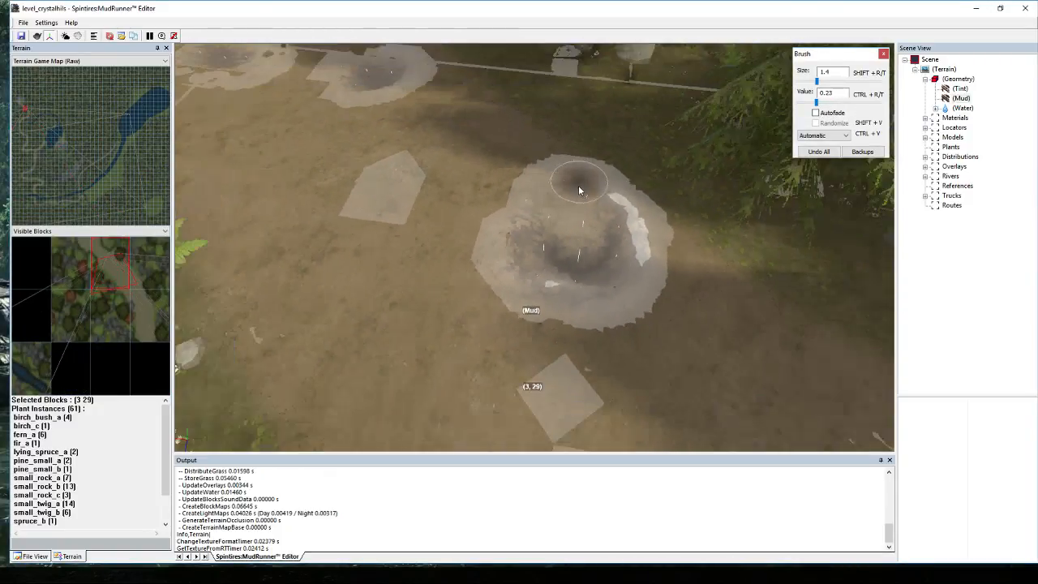
scroll(454, 154, down, 3)
scroll(487, 194, up, 4)
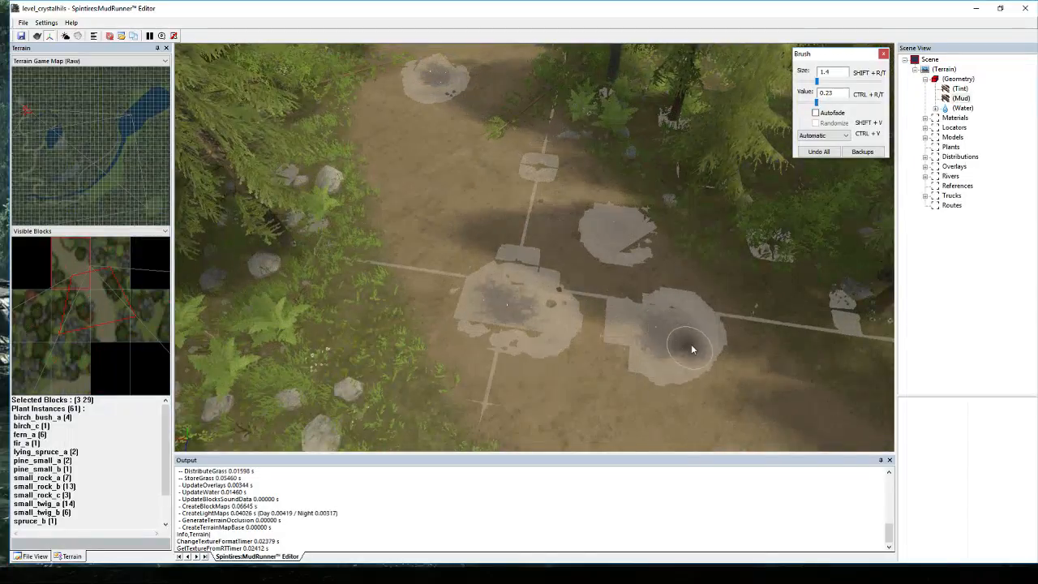
Set the Mud brush value to 0.62, paint over the existing patches and add more mud patches farther along the road.
drag(816, 102, 828, 103)
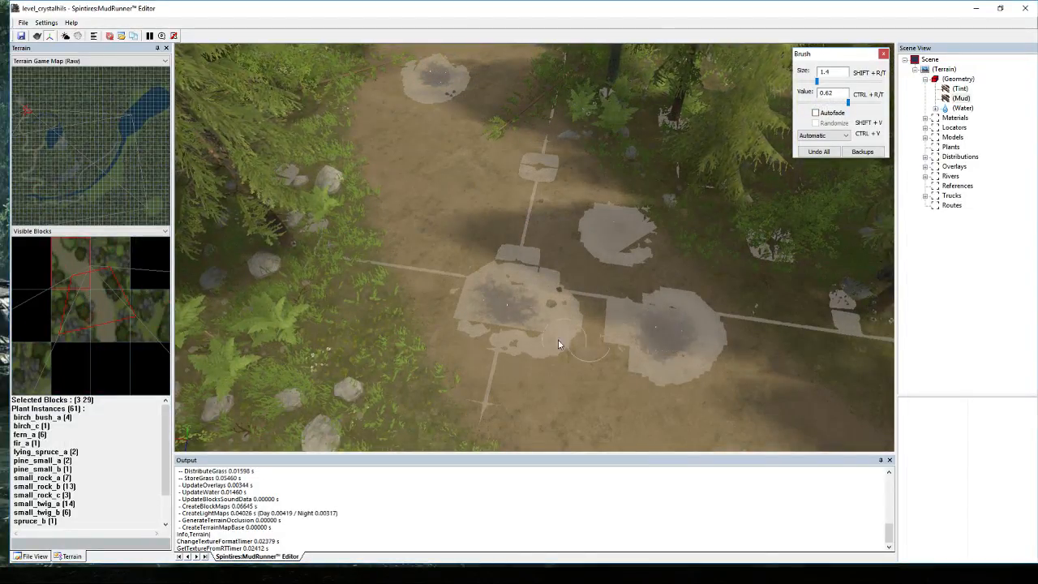
click(508, 301)
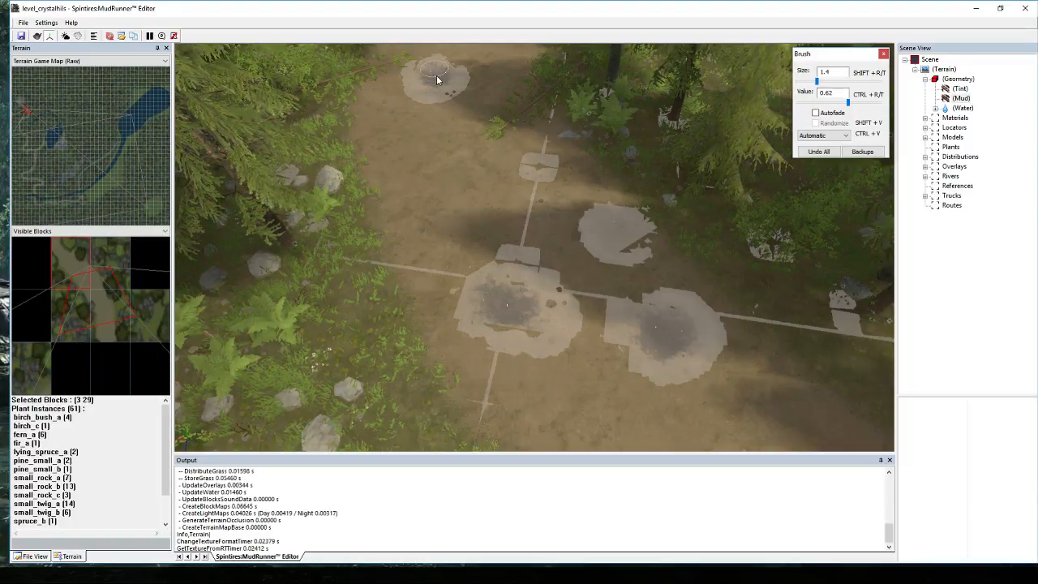
scroll(500, 179, down, 3)
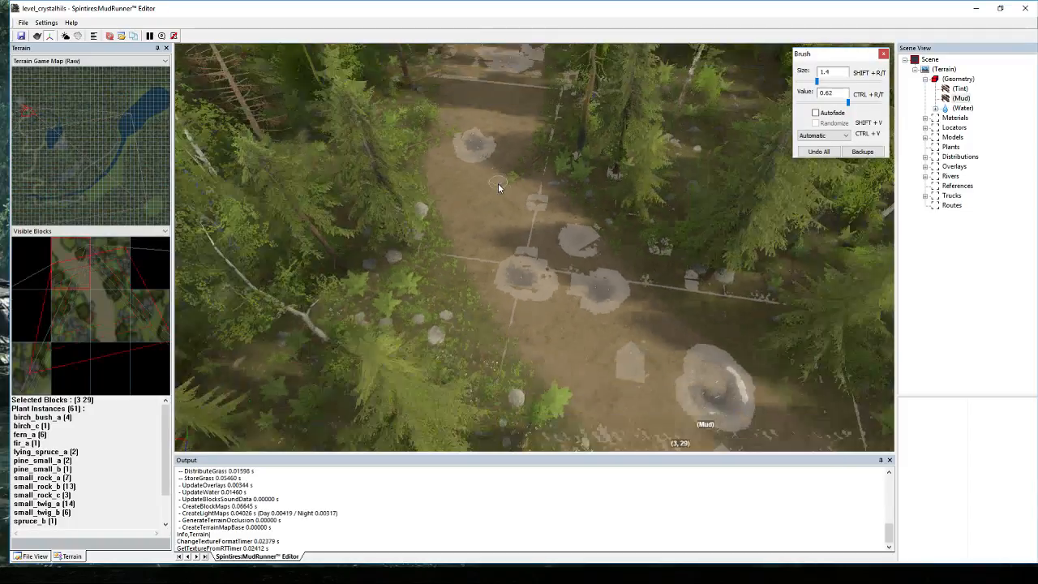
mouse_move(498, 183)
middle_down()
mouse_move(510, 189)
mouse_move(540, 125)
mouse_move(551, 198)
middle_up()
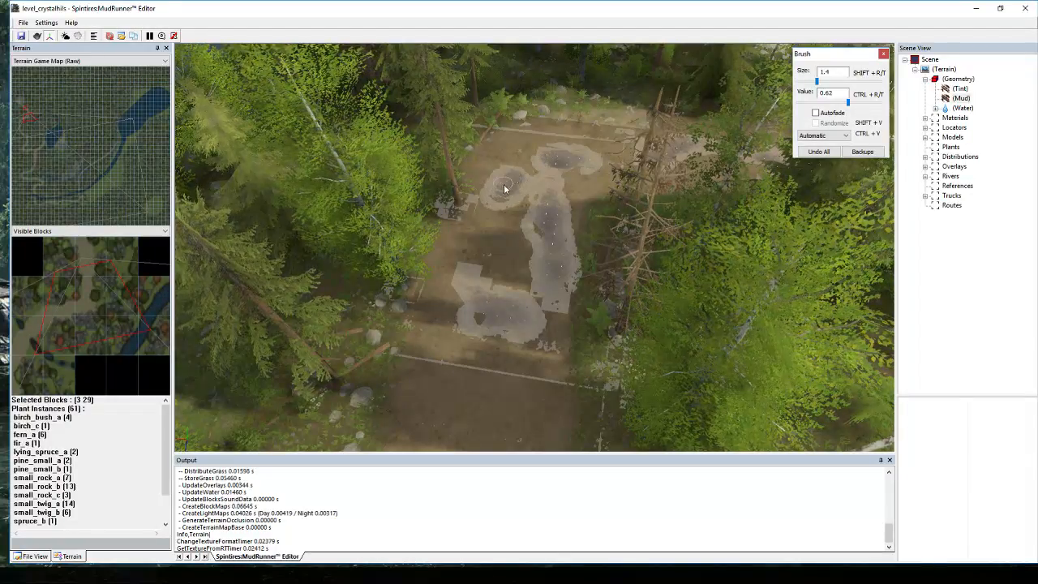
Continue painting mud patches along the road up to the near end of the dirt bridge.
mouse_move(503, 188)
alt+middle_down()
mouse_move(530, 240)
mouse_move(420, 236)
mouse_move(390, 302)
mouse_move(631, 250)
alt+middle_up()
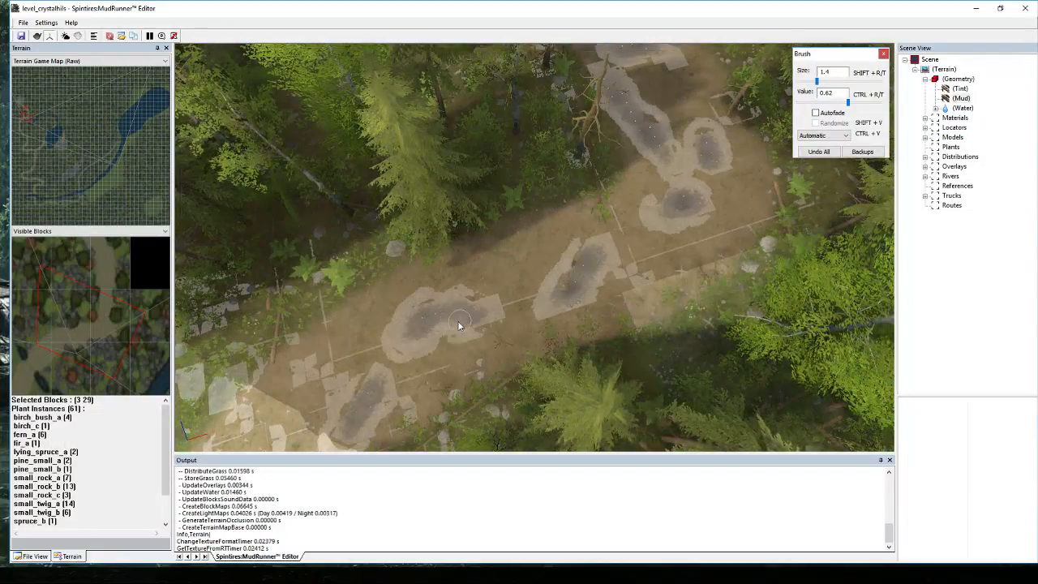
middle_drag(433, 321, 405, 382)
drag(637, 173, 600, 165)
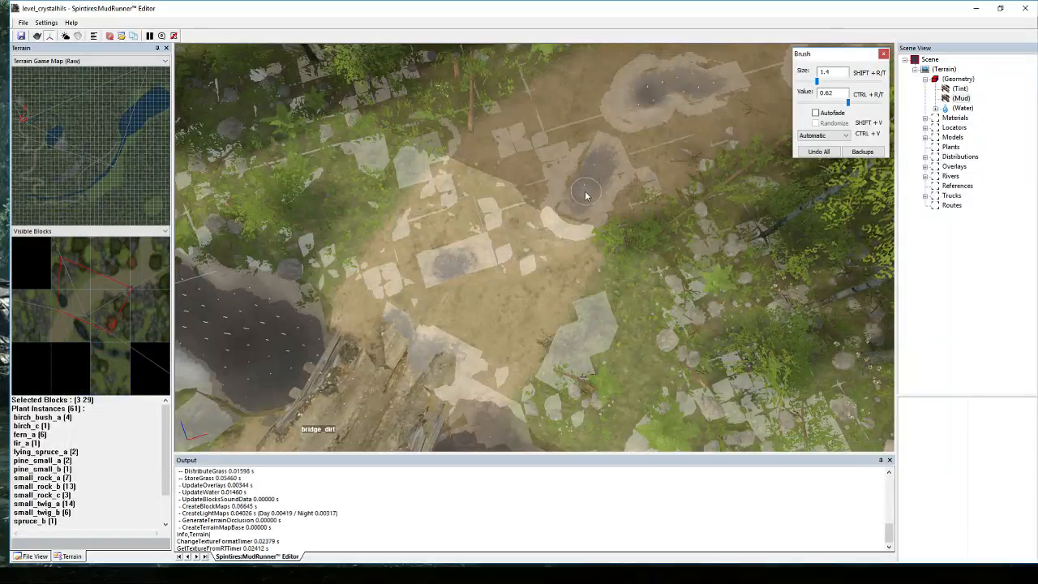
middle_drag(459, 272, 578, 233)
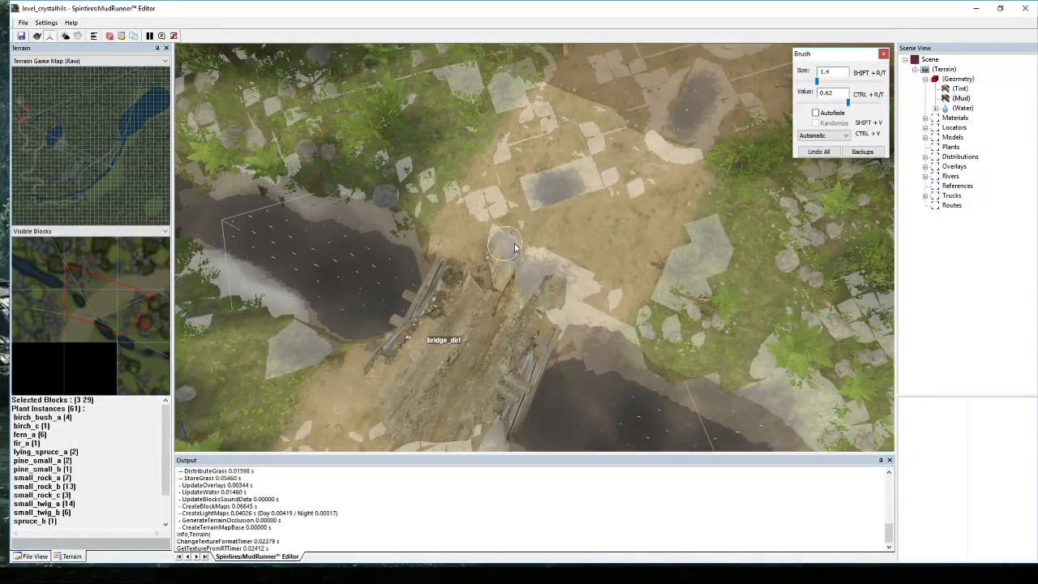
Paint mud patches on the road beyond the dirt bridge and rebuild the terrain blocks.
mouse_move(525, 284)
middle_down()
mouse_move(478, 304)
mouse_move(470, 371)
mouse_move(506, 349)
mouse_move(584, 343)
mouse_move(505, 227)
mouse_move(508, 189)
mouse_move(520, 188)
middle_up()
drag(520, 187, 501, 179)
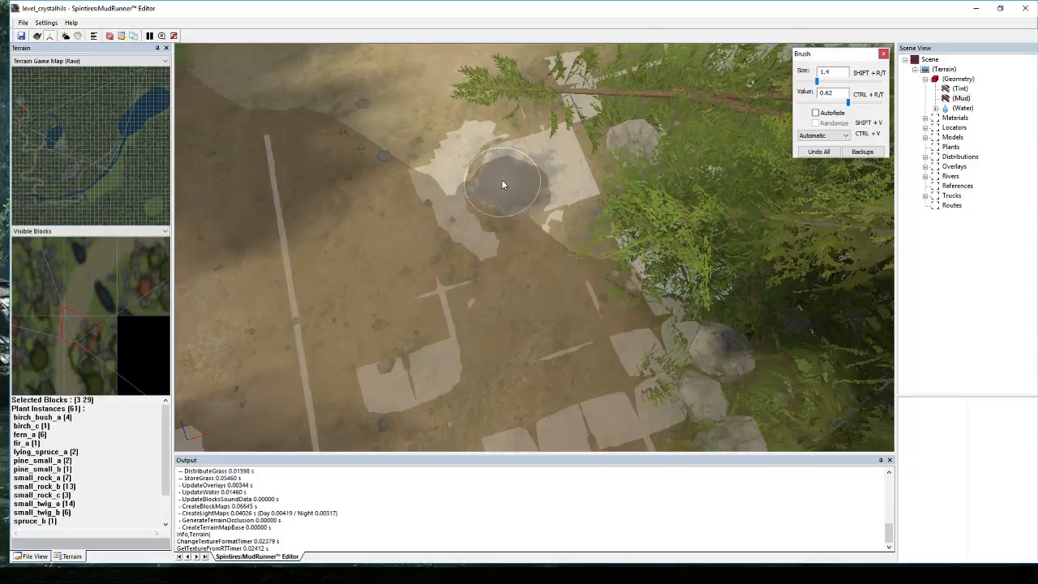
mouse_move(501, 179)
middle_down()
mouse_move(519, 215)
mouse_move(461, 197)
mouse_move(441, 174)
mouse_move(479, 215)
mouse_move(494, 192)
middle_up()
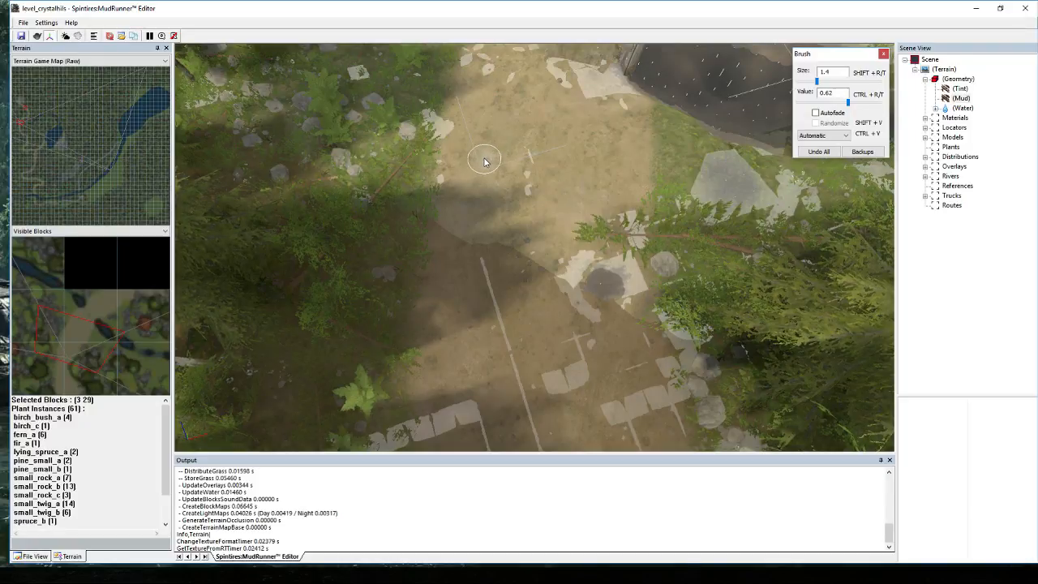
scroll(498, 155, down, 4)
scroll(578, 398, up, 4)
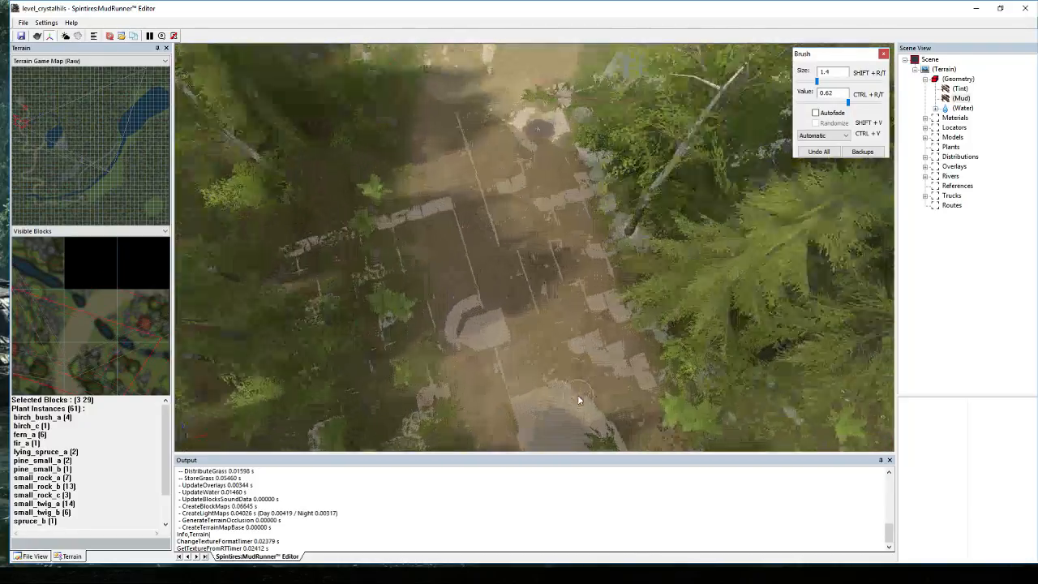
scroll(577, 393, down, 4)
scroll(574, 389, up, 4)
key(ctrl+b)
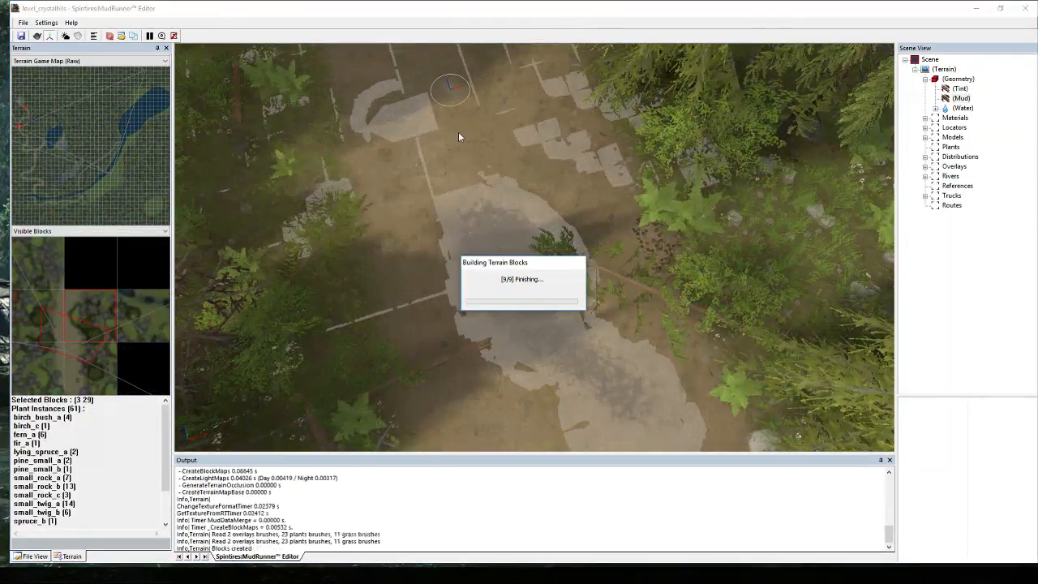
Examine the depth and shape of the rebuilt mud holes near the dirt bridge.
scroll(425, 157, down, 3)
scroll(466, 157, up, 3)
scroll(527, 159, down, 4)
scroll(583, 162, up, 2)
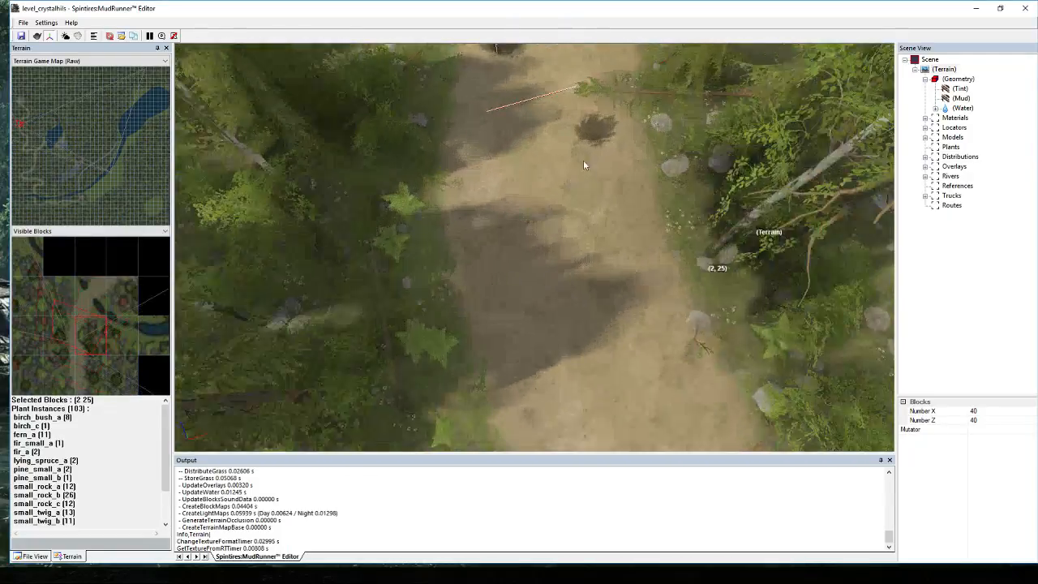
scroll(572, 150, down, 3)
scroll(552, 117, up, 3)
scroll(538, 98, down, 2)
scroll(555, 83, up, 6)
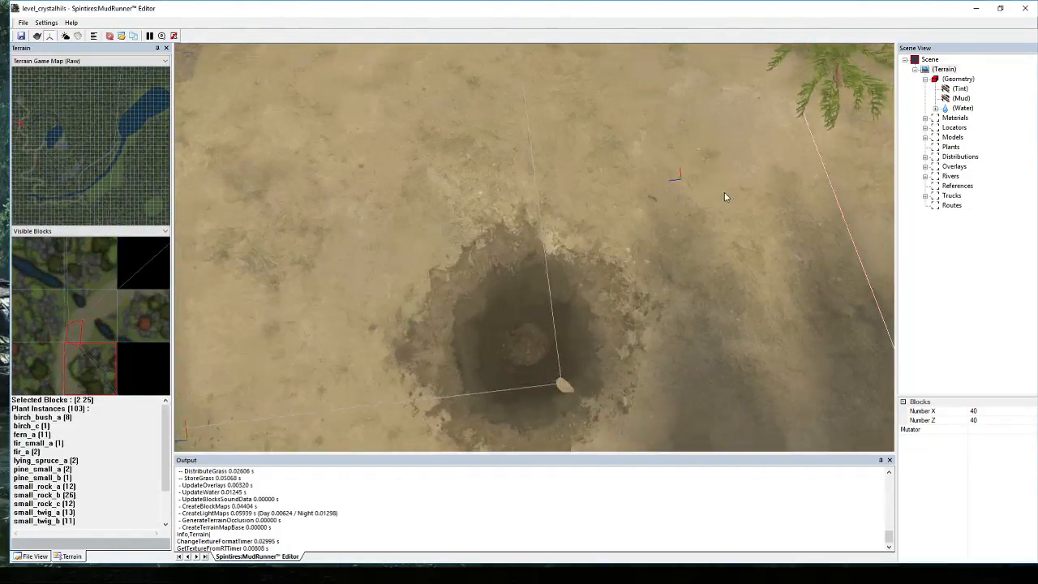
middle_drag(726, 197, 738, 158)
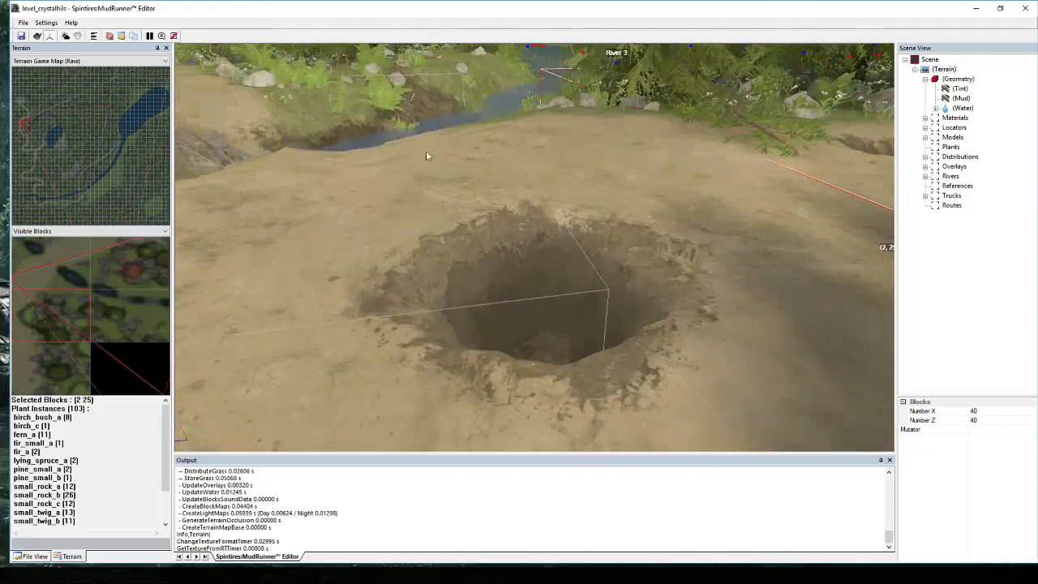
Review the line of mud holes along the road and its course across the whole map.
scroll(425, 151, down, 5)
scroll(428, 169, up, 3)
scroll(528, 262, up, 2)
mouse_move(528, 262)
middle_down()
mouse_move(487, 268)
mouse_move(497, 265)
mouse_move(504, 223)
mouse_move(523, 252)
middle_up()
scroll(451, 243, down, 2)
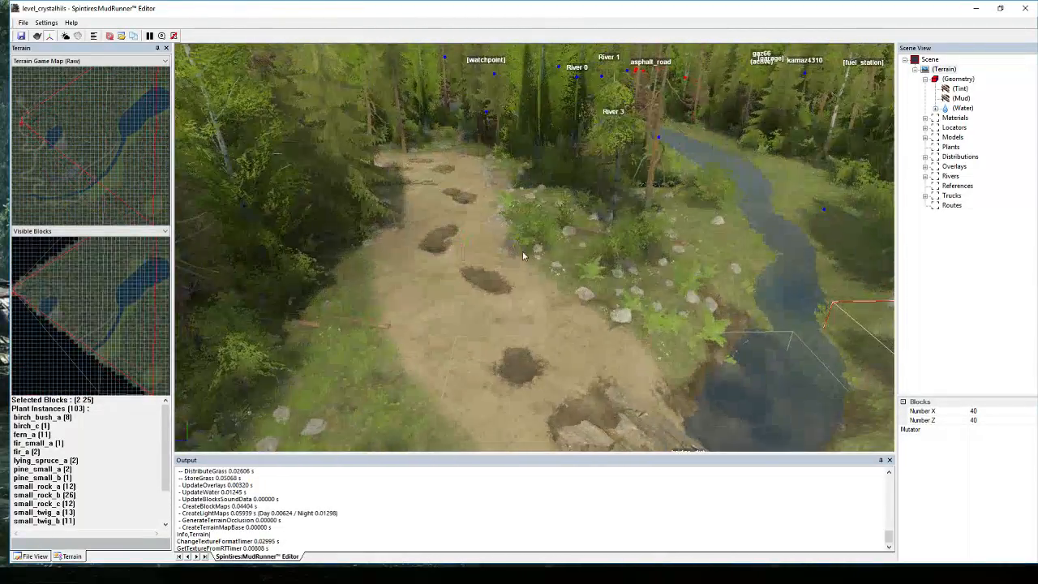
middle_drag(688, 362, 753, 197)
scroll(709, 181, down, 8)
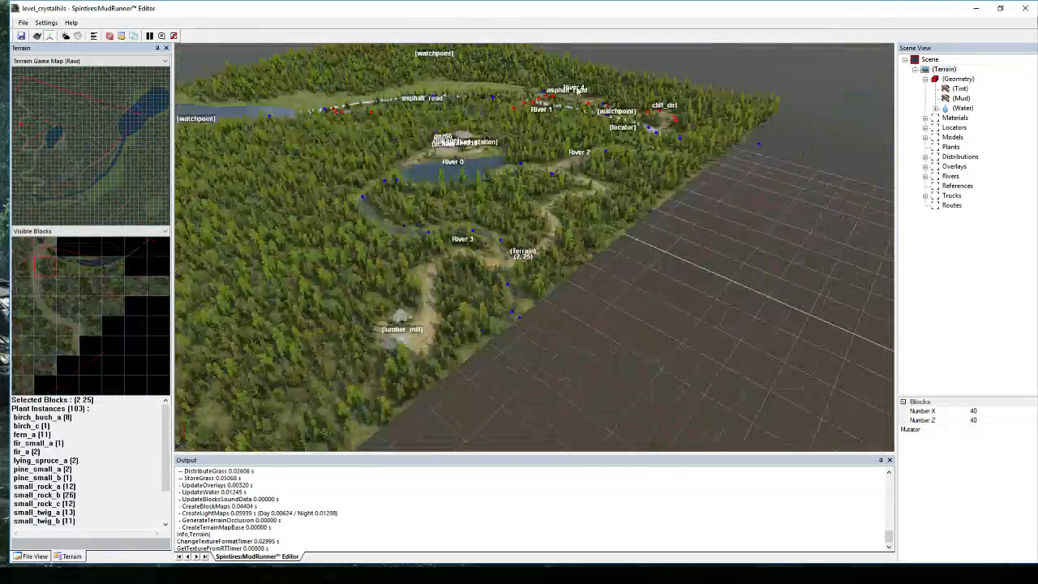
Add a big_rock_a model in River 1 beside the end of the asphalt road, near the existing wooden bridge.
middle_drag(487, 173, 373, 208)
scroll(438, 188, up, 5)
middle_drag(542, 152, 639, 204)
scroll(645, 187, up, 2)
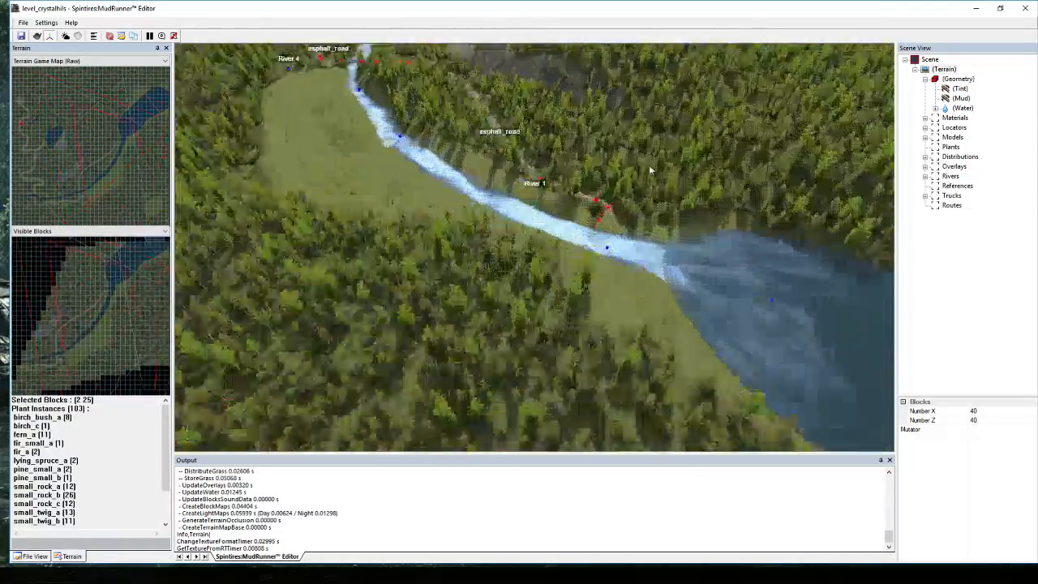
middle_drag(651, 169, 616, 241)
scroll(549, 276, up, 2)
mouse_move(549, 275)
middle_down()
mouse_move(586, 190)
mouse_move(481, 214)
mouse_move(551, 254)
mouse_move(548, 272)
middle_up()
scroll(261, 136, up, 3)
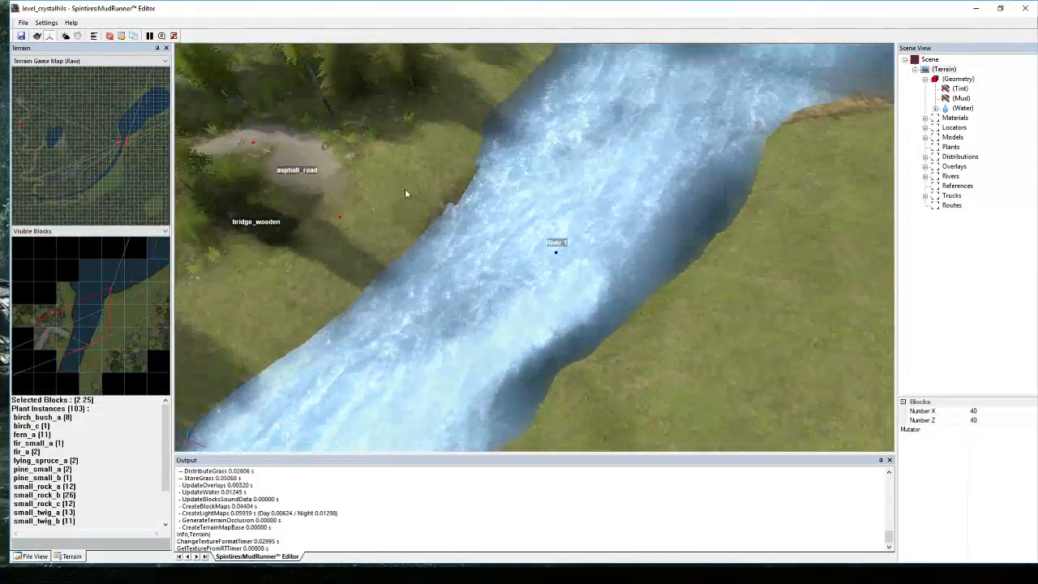
middle_drag(405, 192, 442, 213)
scroll(531, 339, up, 2)
scroll(531, 339, down, 2)
scroll(464, 230, up, 2)
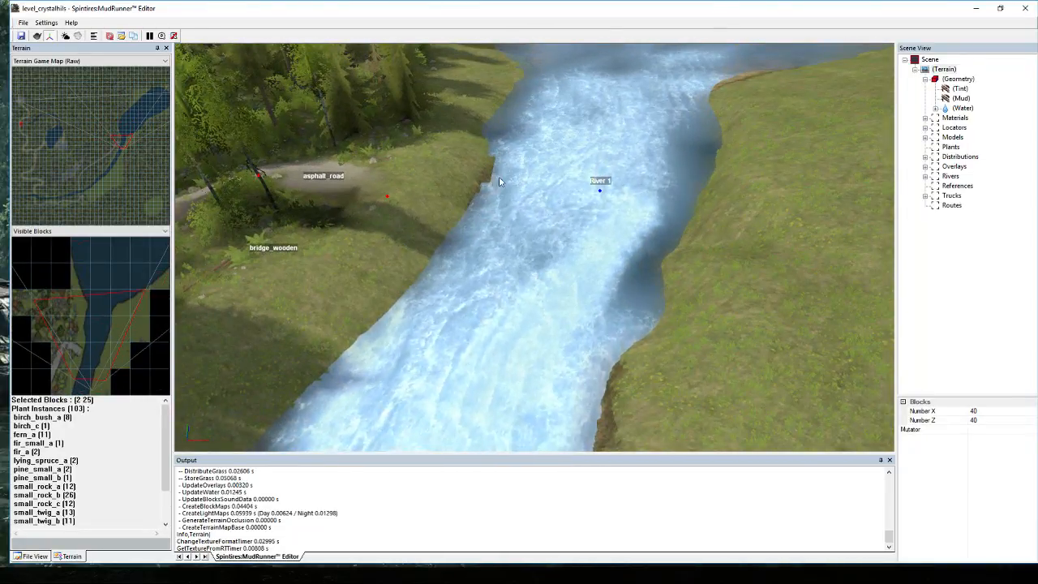
right_click(418, 231)
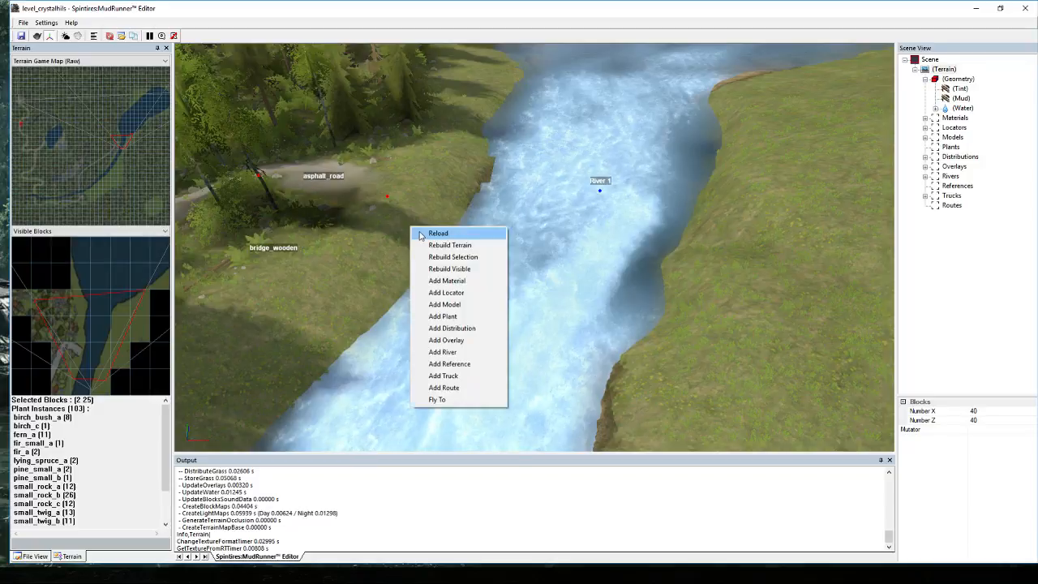
click(465, 305)
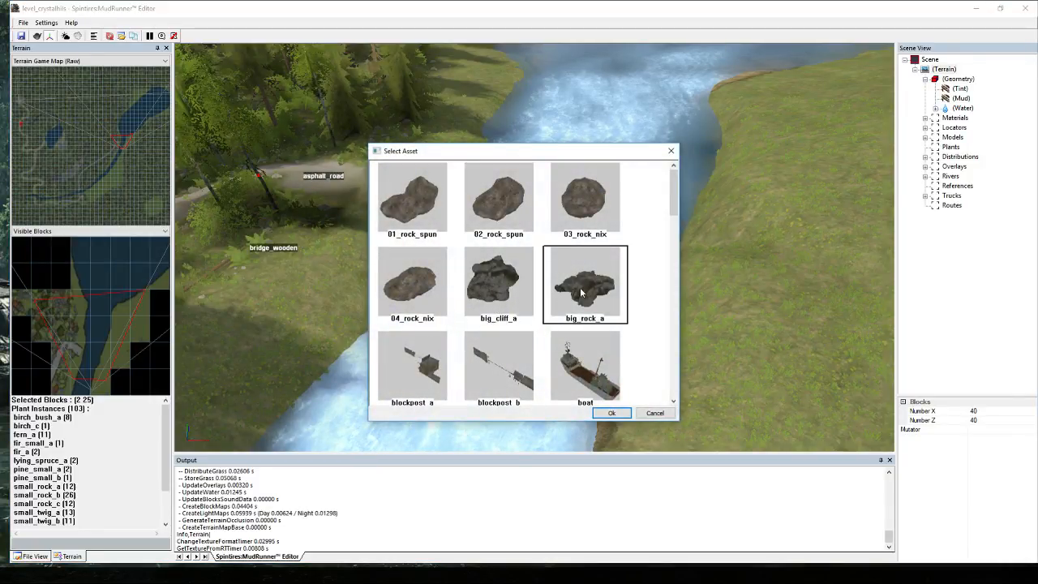
double_click(580, 294)
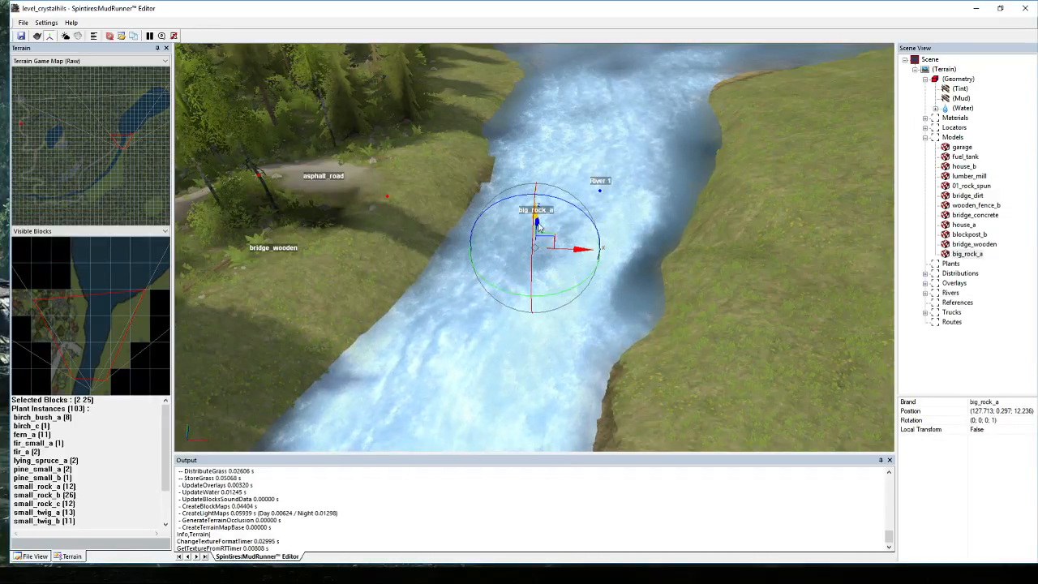
Move the rock against the road-side riverbank and sink it partly into the water, at about (122, 3.4, 8.2).
drag(537, 221, 457, 228)
alt+middle_drag(458, 232, 665, 153)
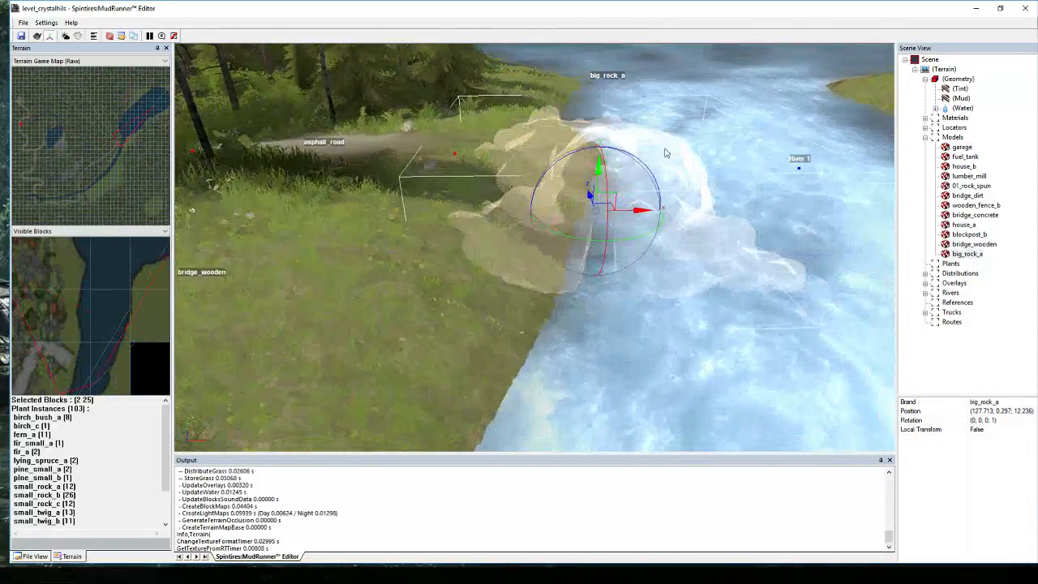
drag(598, 178, 595, 220)
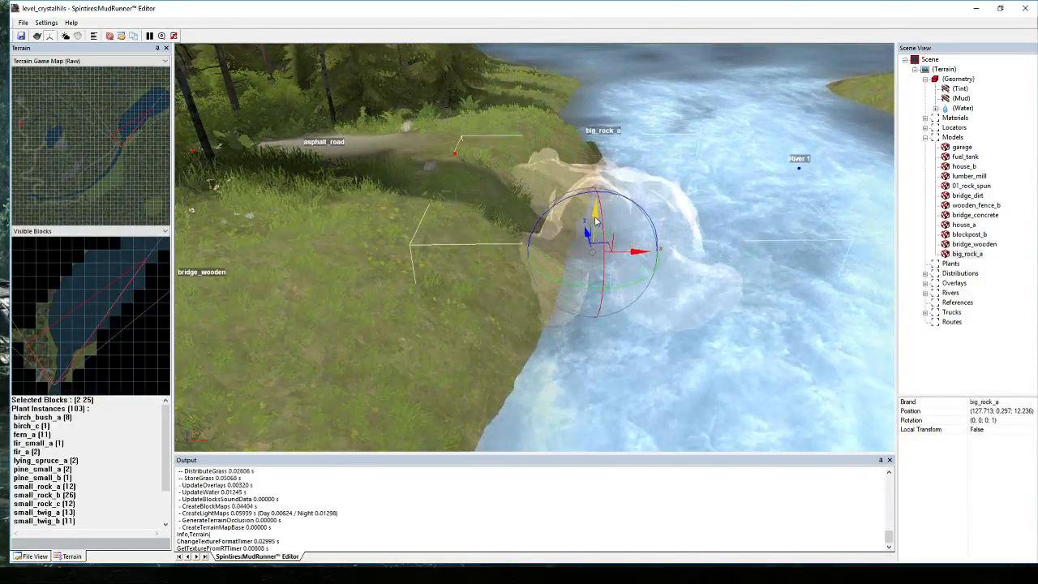
alt+middle_drag(273, 267, 558, 322)
click(480, 271)
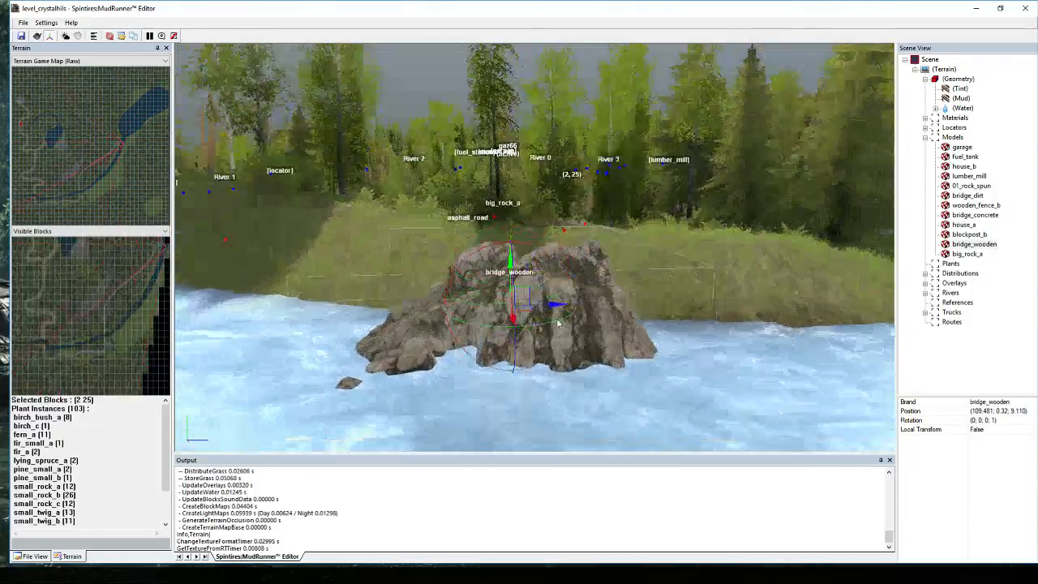
scroll(558, 323, down, 3)
alt+middle_drag(434, 329, 450, 352)
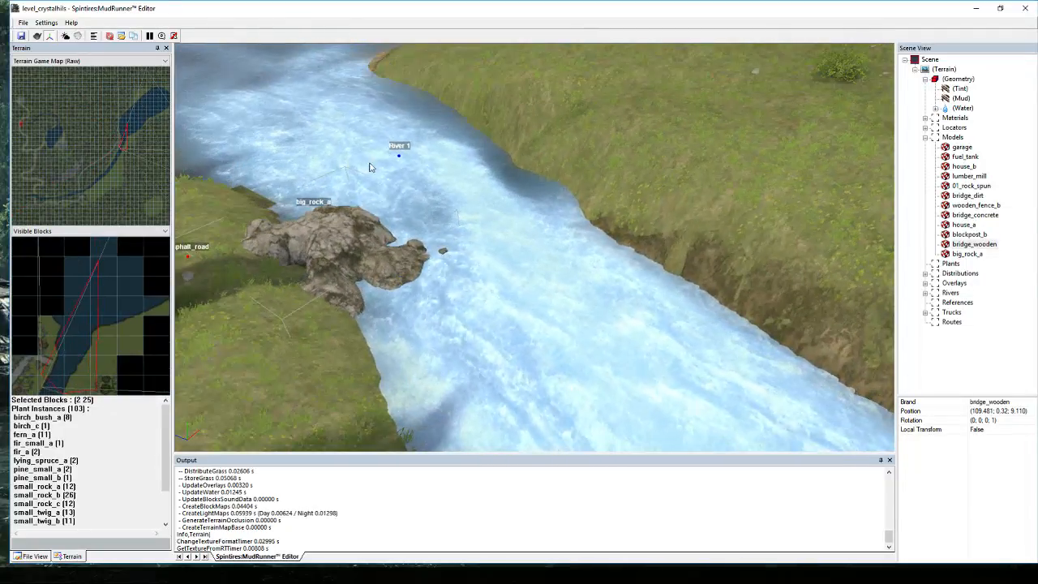
Duplicate big_rock_a and move the copy across the river to the opposite bank.
click(967, 254)
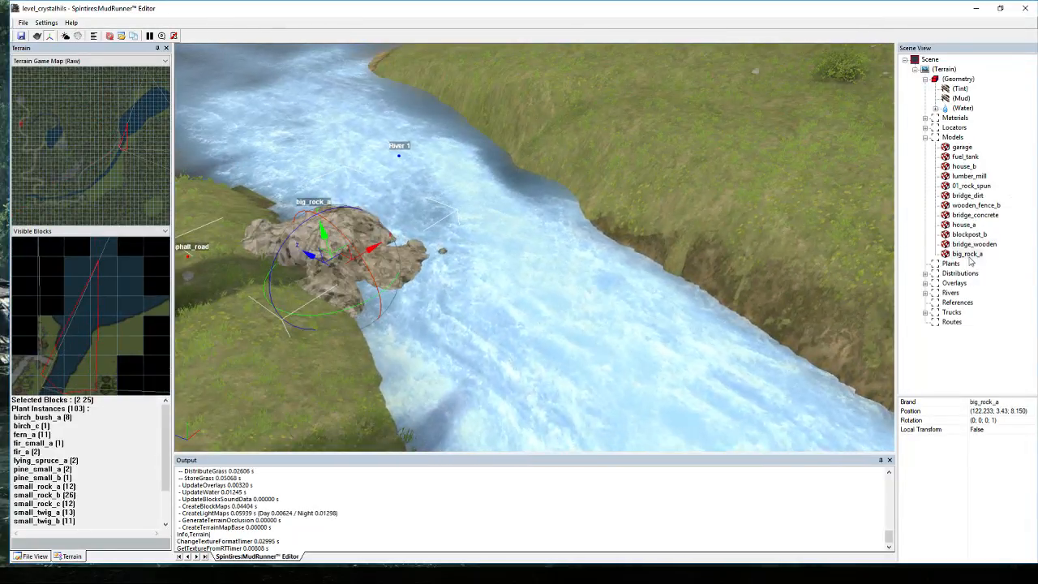
right_click(969, 256)
click(998, 298)
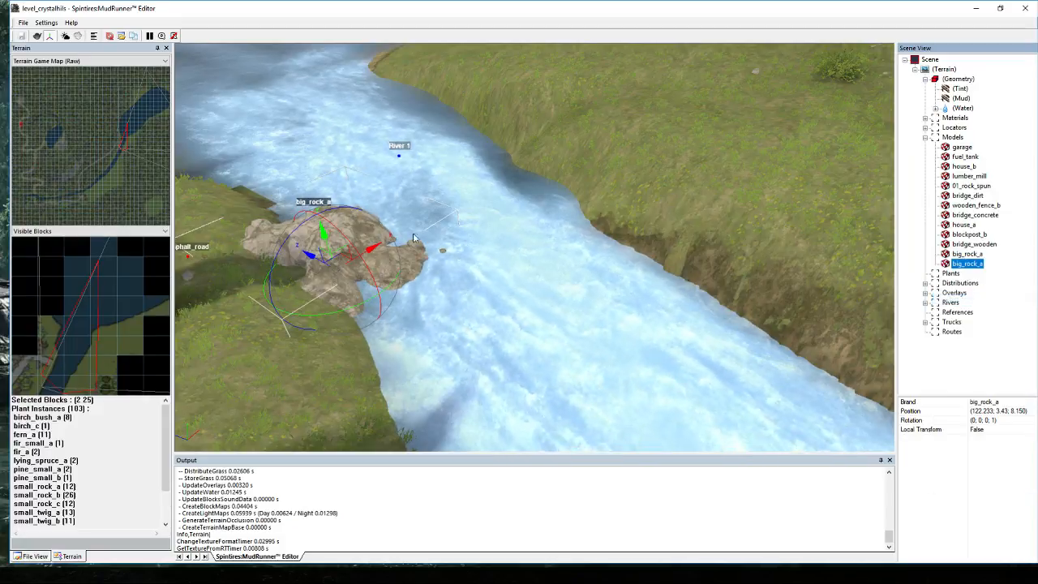
drag(324, 246, 637, 220)
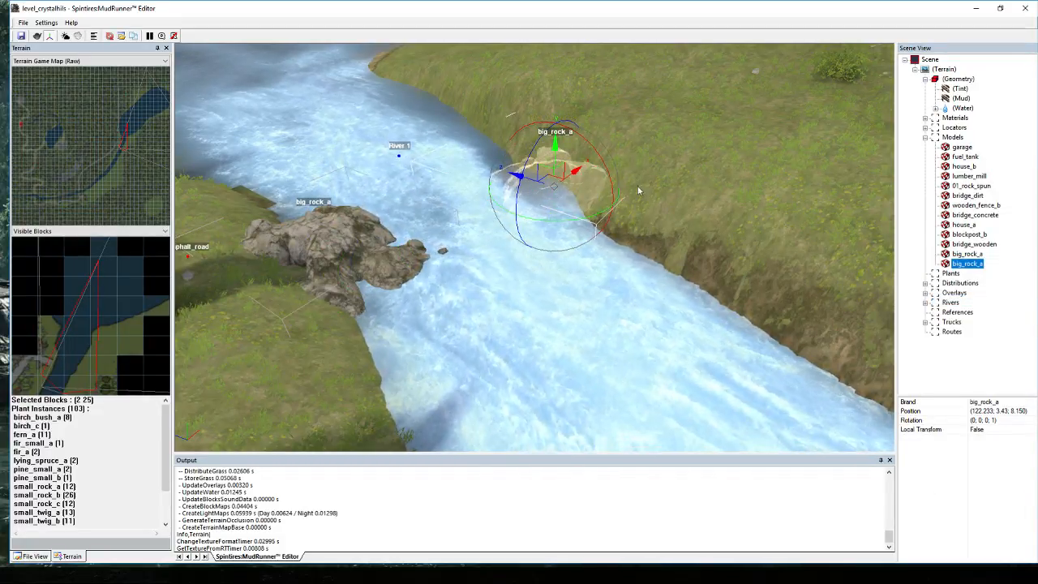
Turn the duplicated rock and settle it against the far bank, at about (135, 3.3, 4.1).
alt+middle_drag(638, 192, 586, 266)
drag(585, 266, 592, 270)
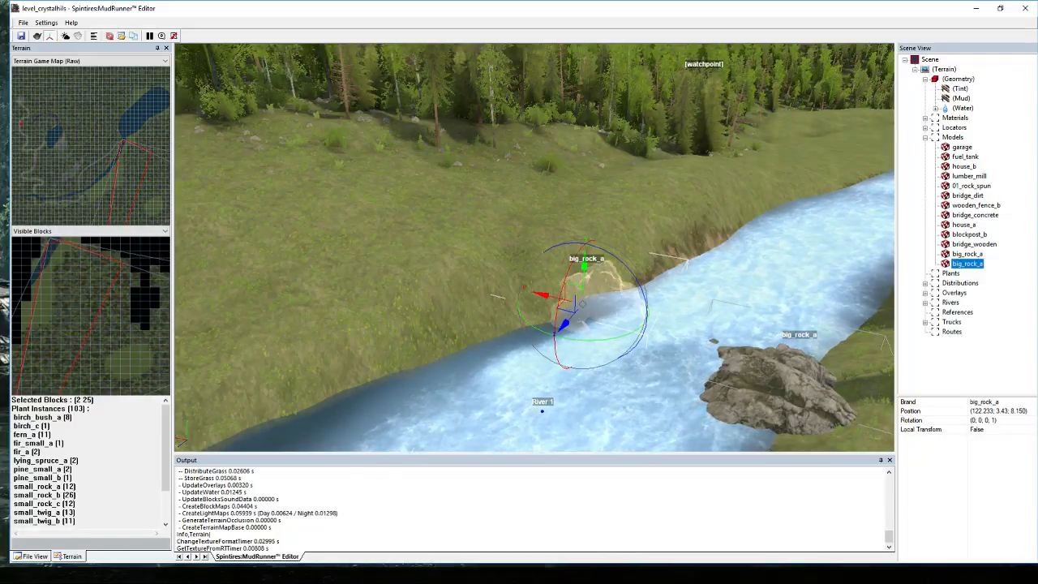
right_drag(568, 309, 444, 230)
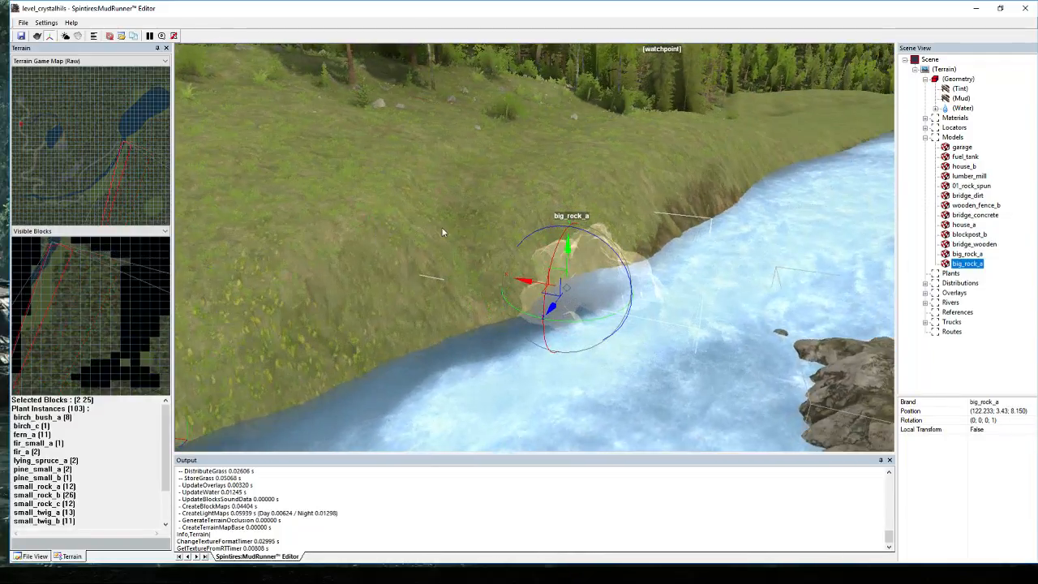
click(446, 230)
right_drag(575, 217, 527, 288)
click(531, 290)
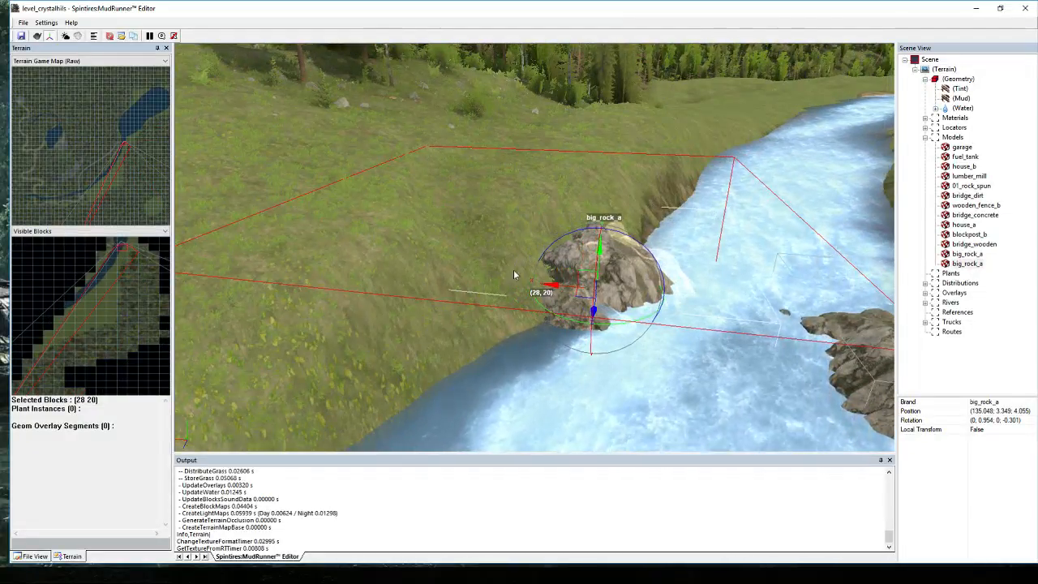
click(481, 229)
Add a bridge_wooden model to the terrain block at the far-bank rock.
middle_drag(480, 229, 484, 275)
scroll(533, 264, down, 3)
right_click(340, 267)
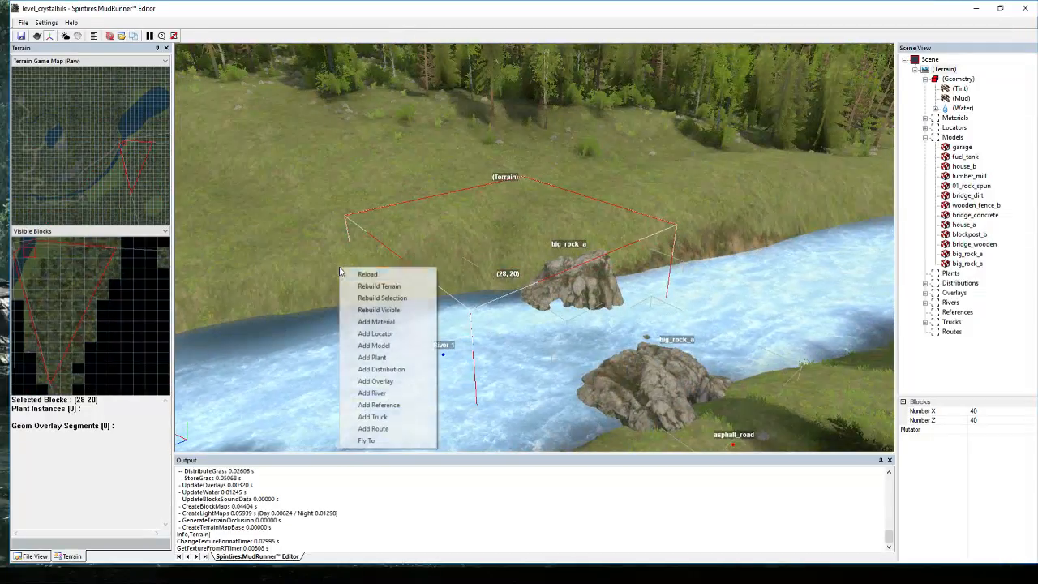
click(373, 346)
scroll(551, 260, down, 5)
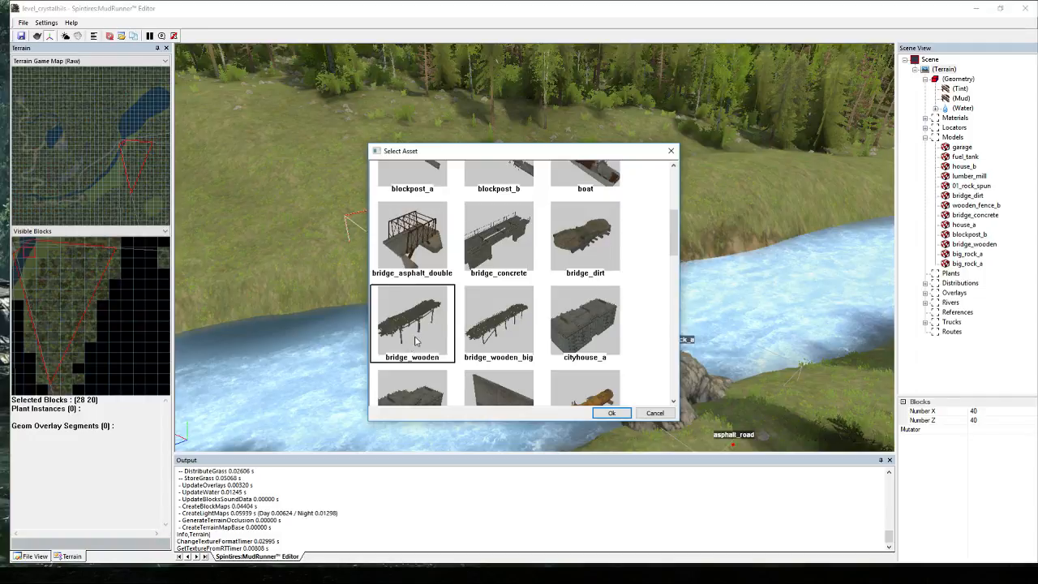
double_click(415, 341)
Move and rotate the new wooden bridge so it reaches from the far bank over the rock, at about (133, 5.6, 6.6).
middle_drag(673, 297, 531, 275)
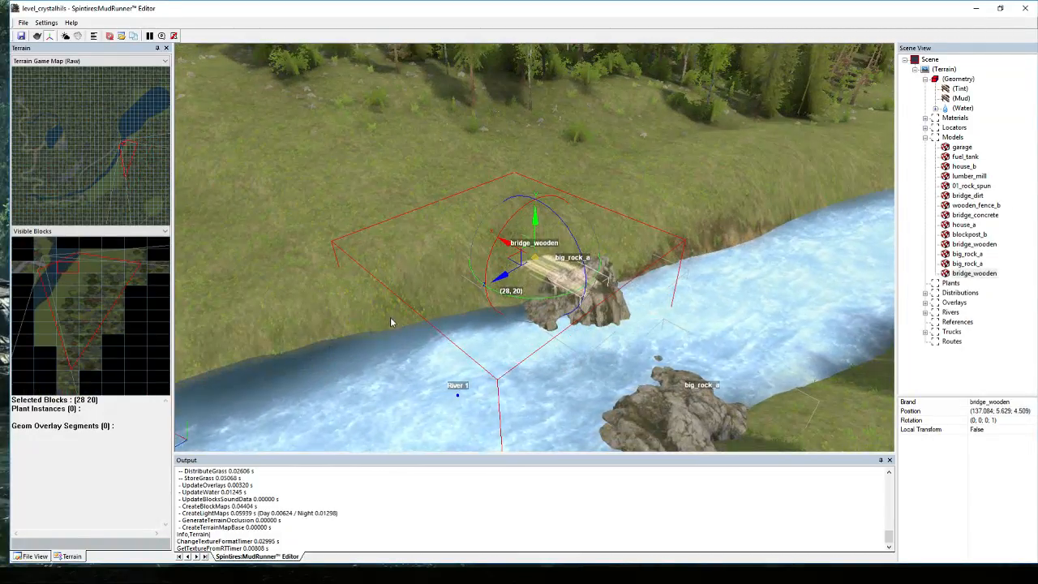
drag(522, 261, 543, 316)
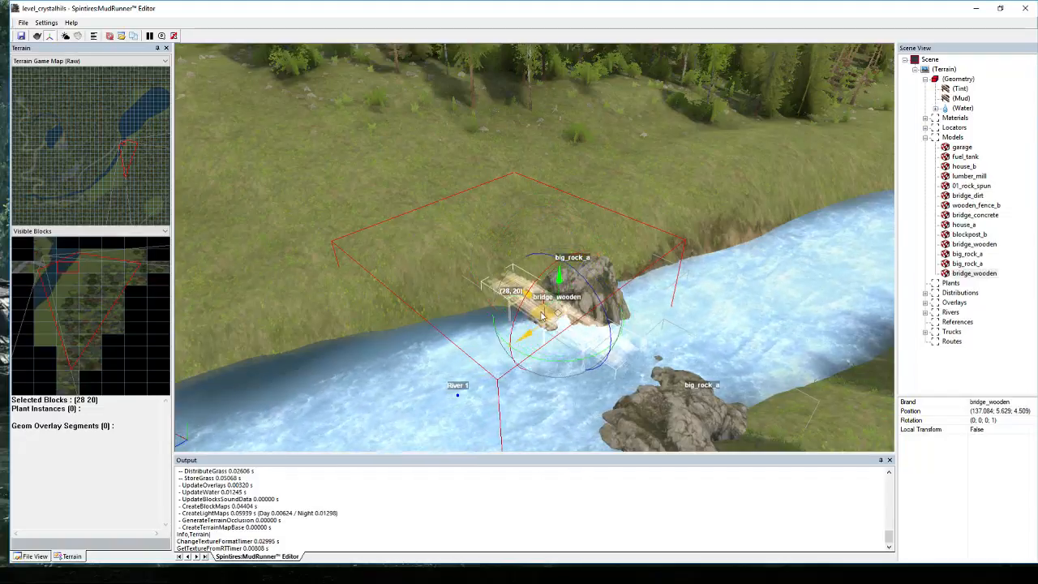
middle_drag(543, 306, 602, 193)
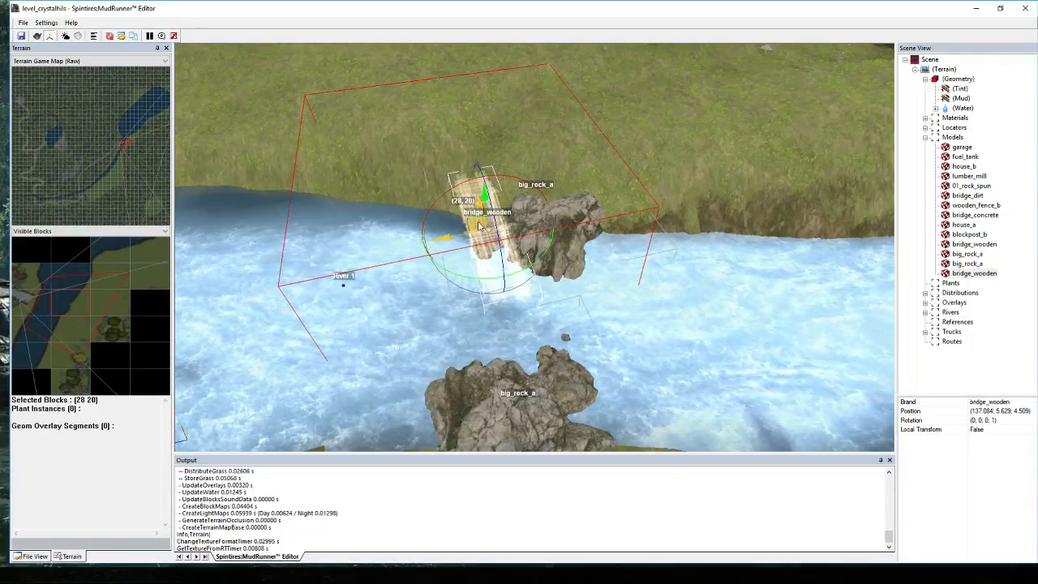
mouse_move(475, 236)
mouse_down()
mouse_move(588, 269)
mouse_move(528, 217)
mouse_move(481, 226)
mouse_up()
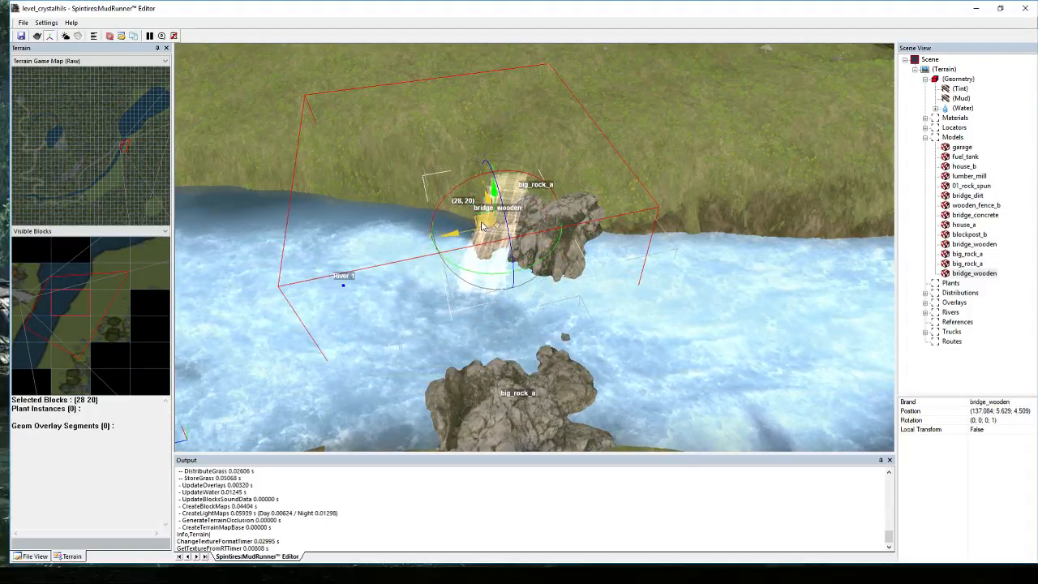
middle_drag(481, 226, 571, 327)
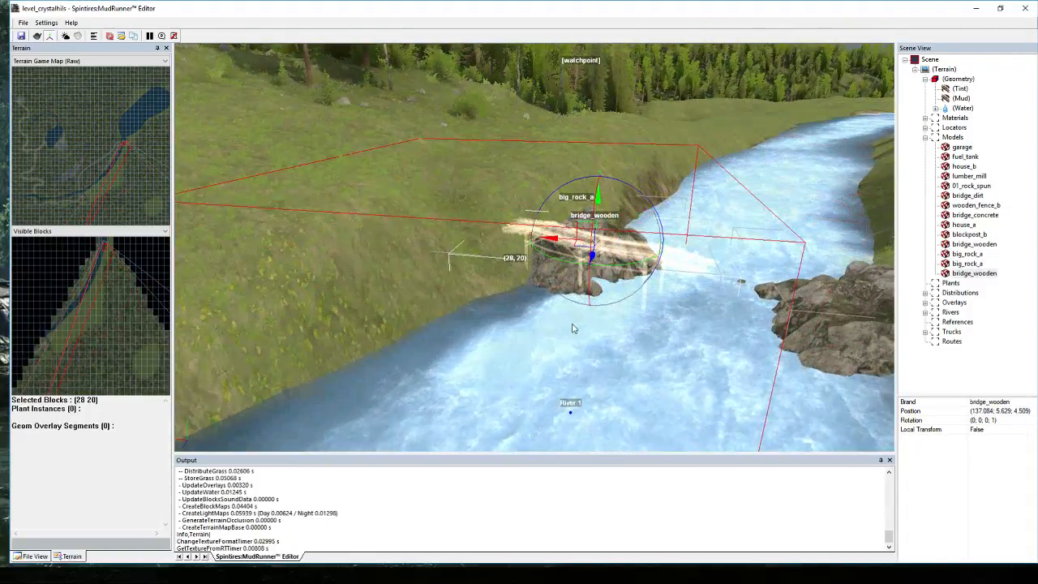
Shift the far-bank rock further into the river, beneath the wooden bridge, and turn it.
click(551, 284)
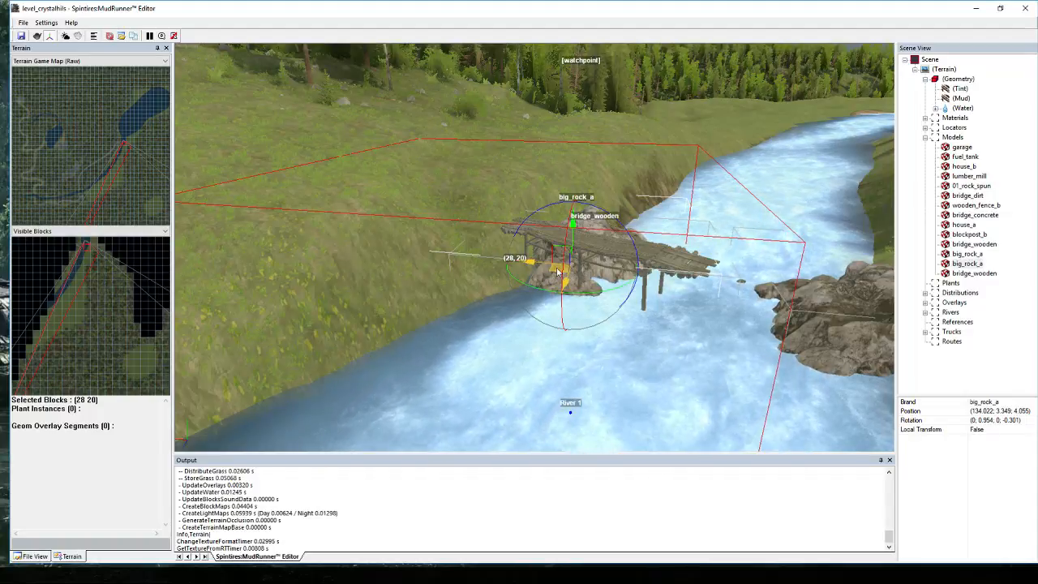
drag(558, 272, 598, 288)
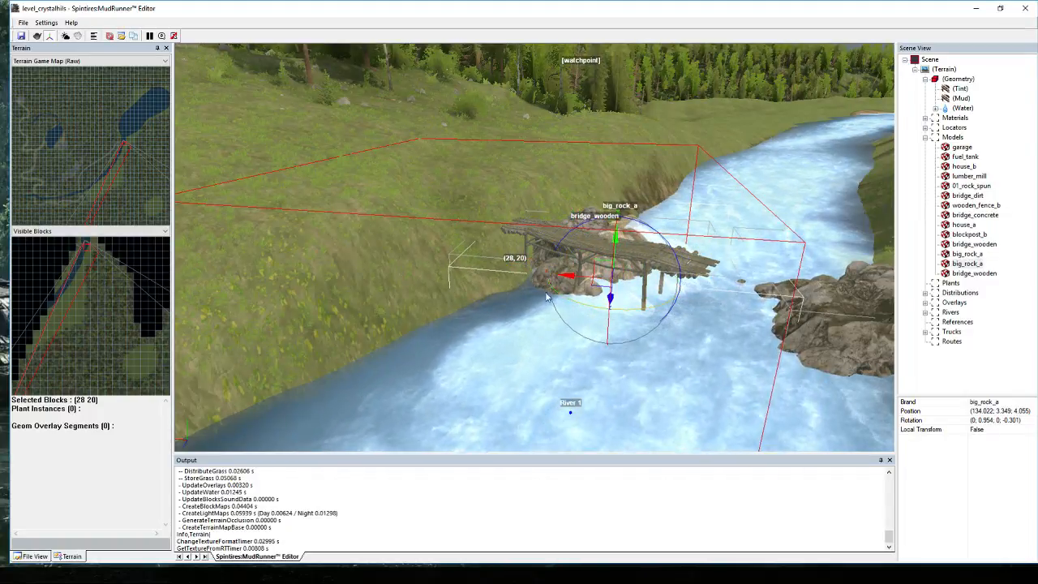
click(432, 255)
middle_drag(432, 254, 444, 282)
Duplicate the far-bank wooden bridge and place the copy alongside the original over the rock.
click(499, 311)
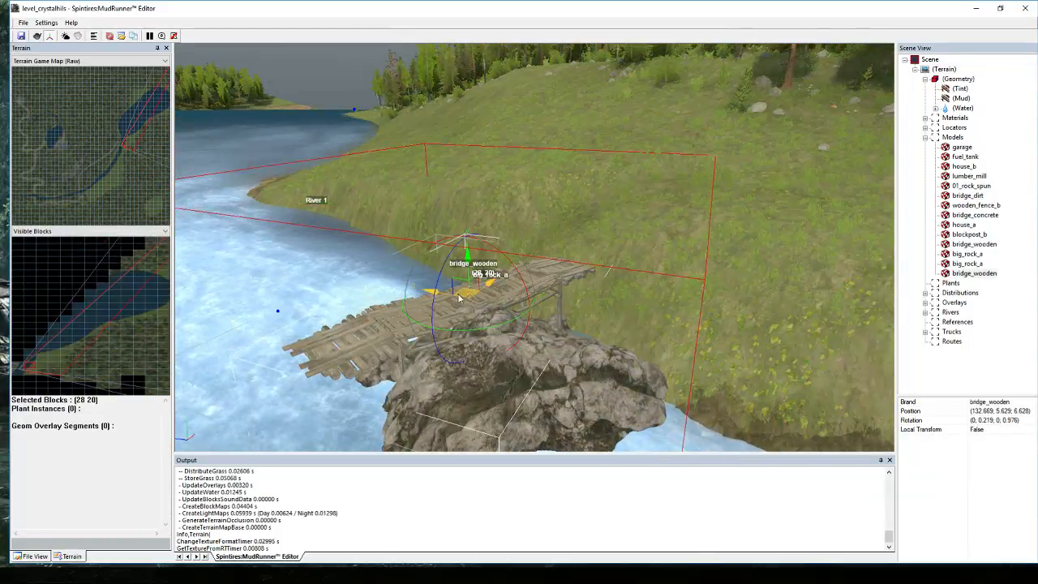
right_click(963, 276)
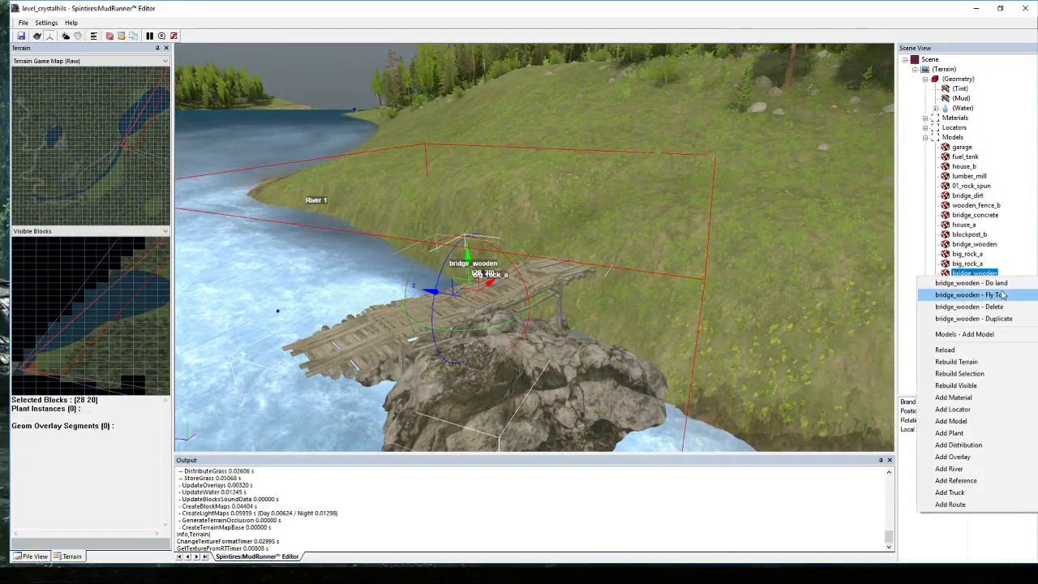
click(989, 321)
drag(466, 295, 518, 326)
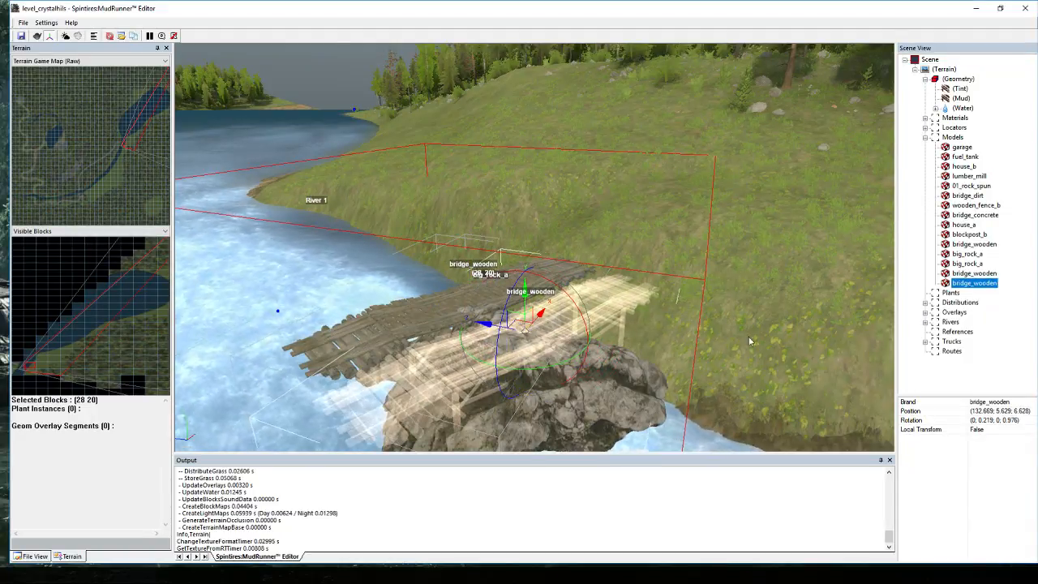
right_drag(749, 341, 760, 361)
scroll(764, 371, down, 5)
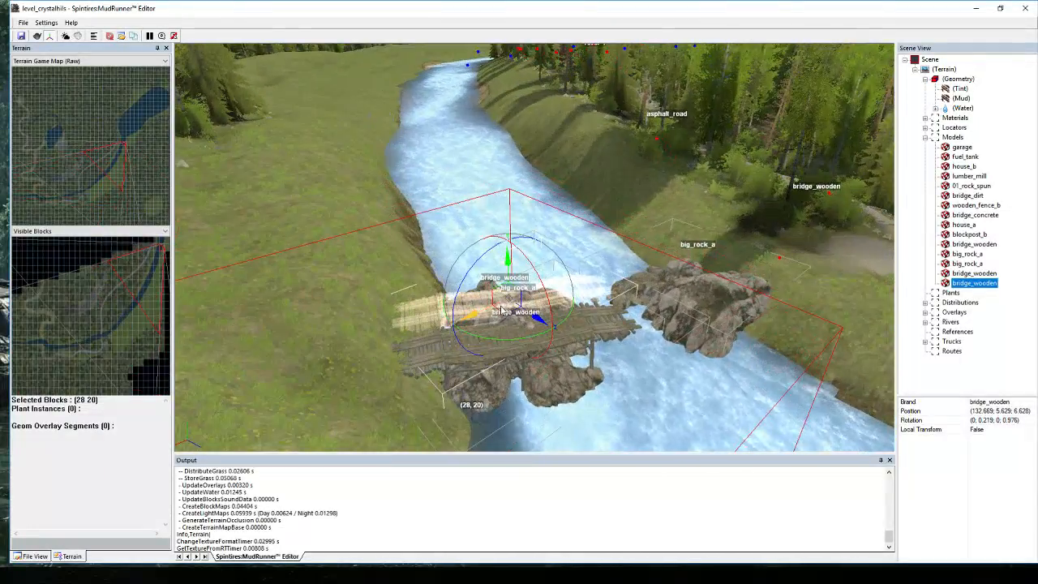
Shift both wooden bridge sections further onto the far bank, side by side on the rock.
drag(501, 310, 457, 314)
click(531, 343)
drag(517, 344, 477, 351)
click(653, 384)
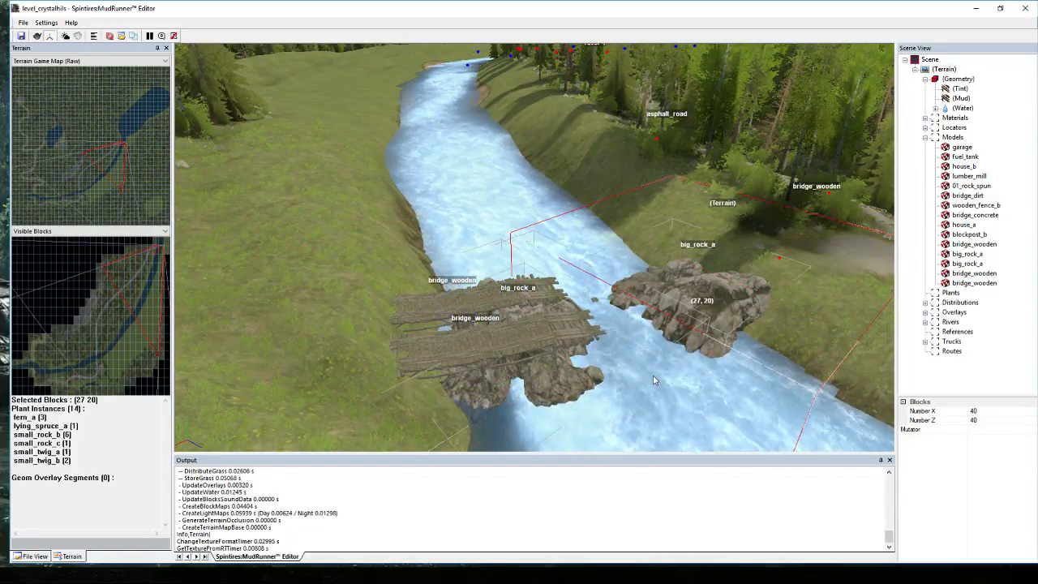
Duplicate a far-bank wooden bridge section and move the copy onto the rock at the road-side bank.
middle_drag(655, 378, 626, 358)
scroll(624, 357, down, 3)
scroll(623, 352, down, 8)
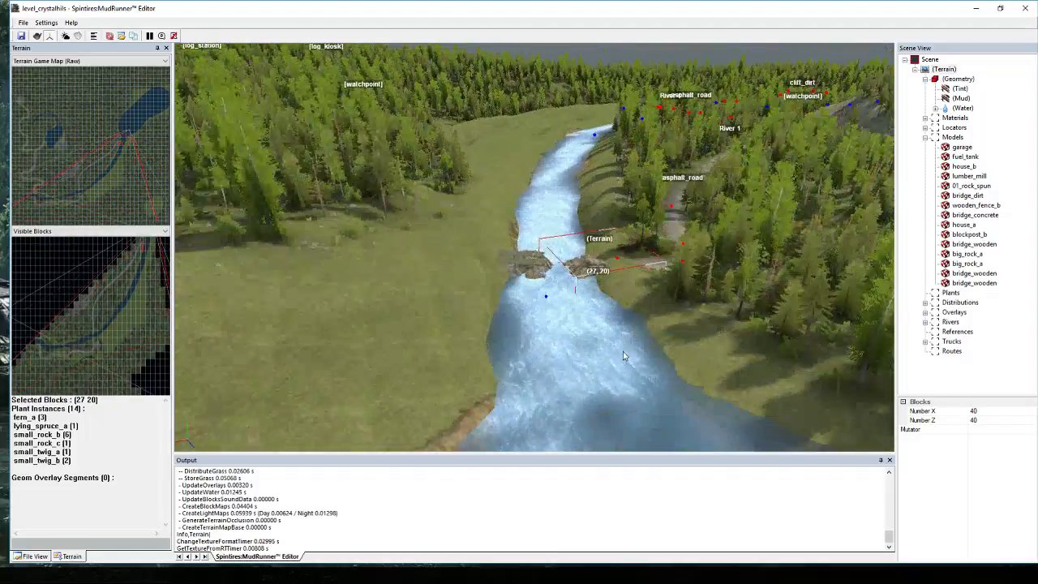
scroll(504, 186, up, 10)
scroll(667, 298, down, 3)
scroll(667, 300, up, 3)
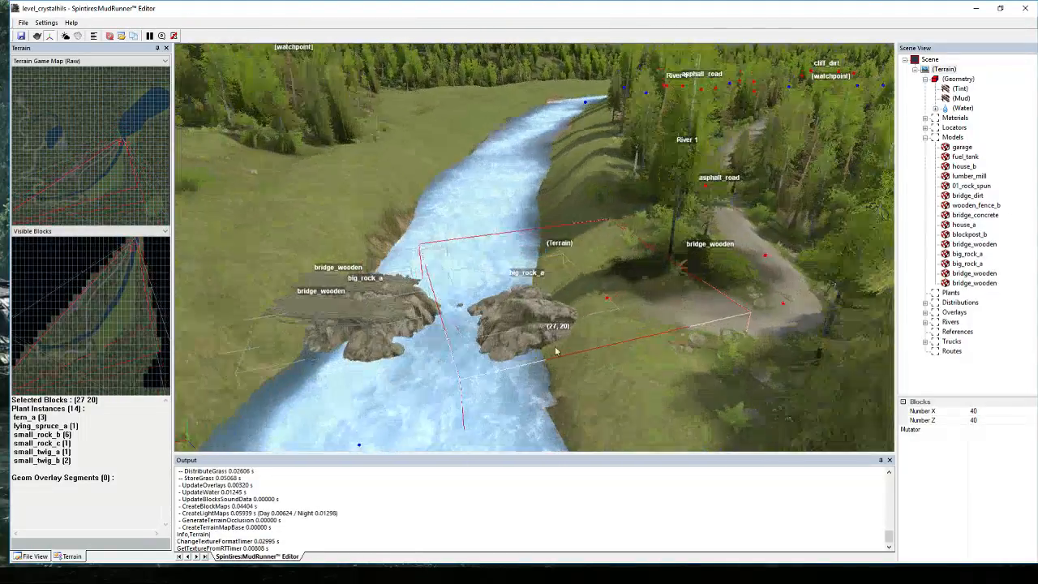
right_click(971, 273)
click(972, 273)
right_click(971, 273)
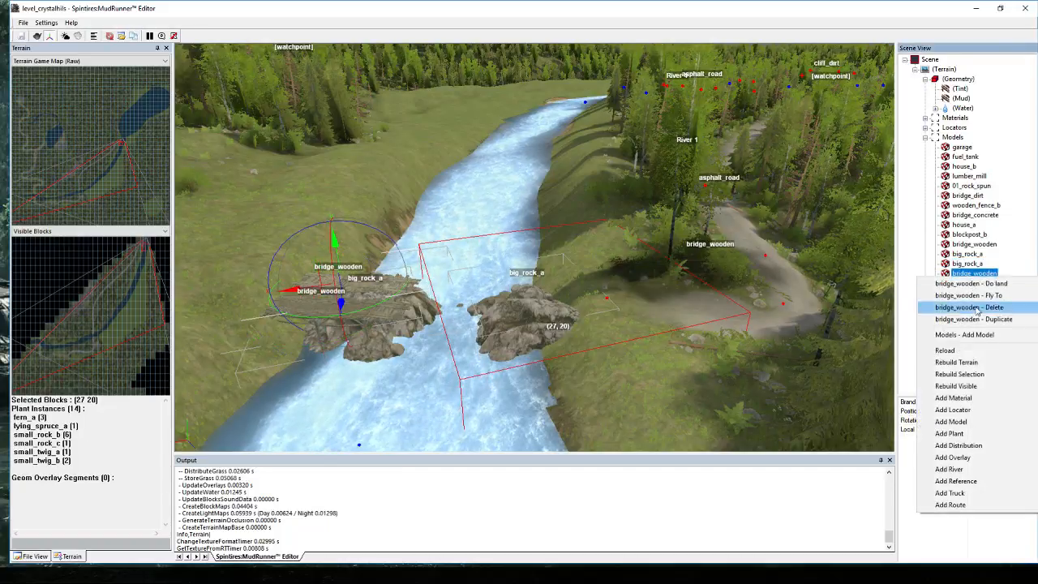
click(996, 321)
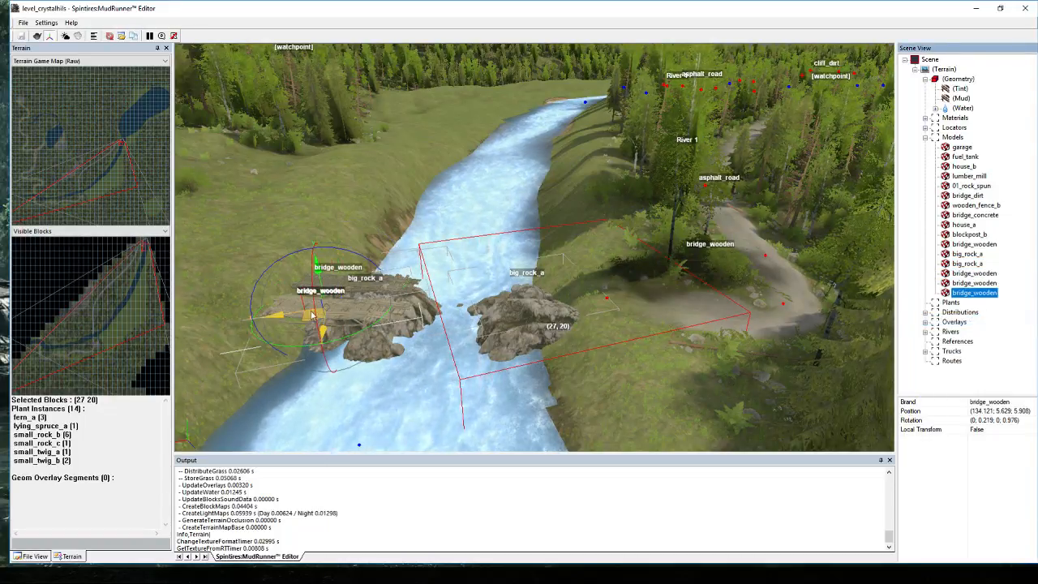
drag(540, 331, 569, 327)
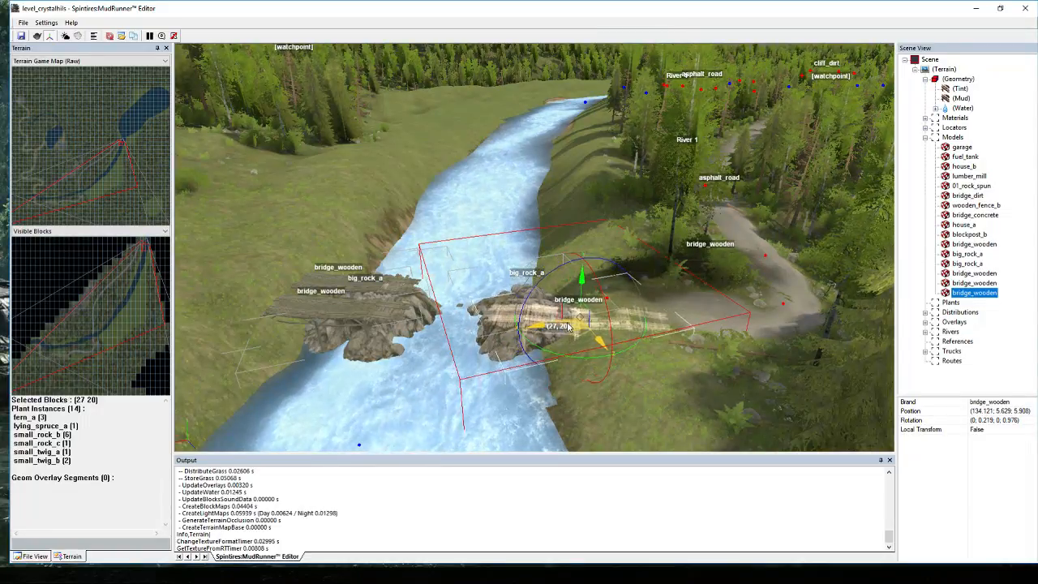
Duplicate the wooden bridge section at the road-side bank and place the copy alongside the original on the rock.
right_click(972, 293)
click(989, 332)
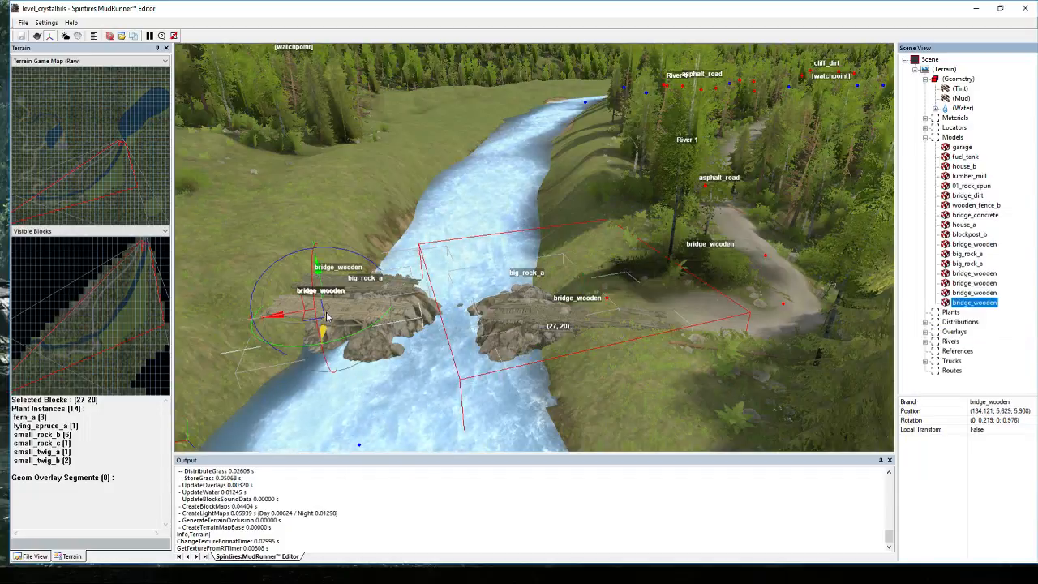
drag(558, 298, 566, 306)
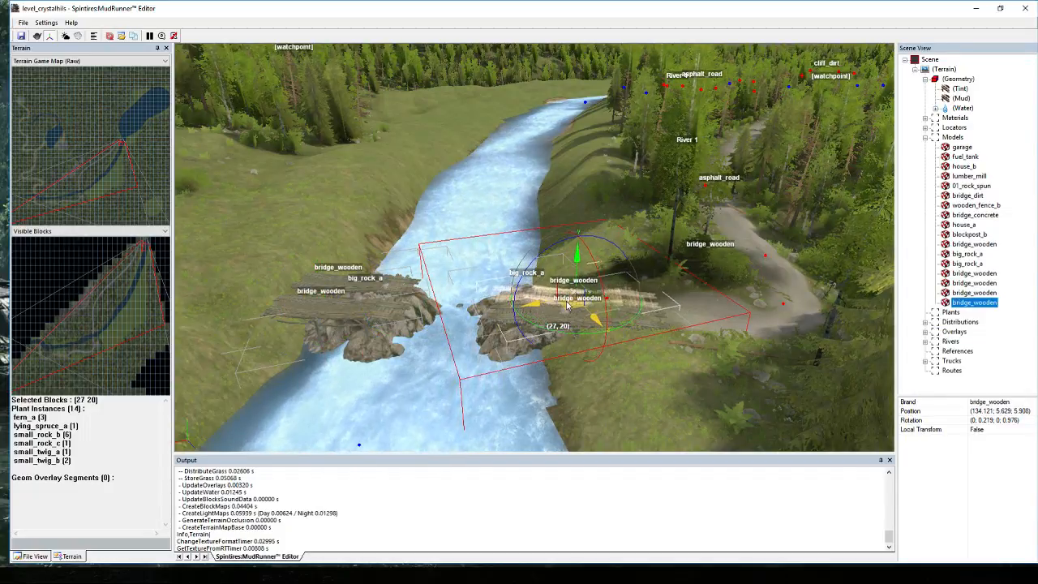
Examine both halves of the wooden bridge and the gap over River 1 from several angles and distances.
middle_drag(581, 326, 693, 370)
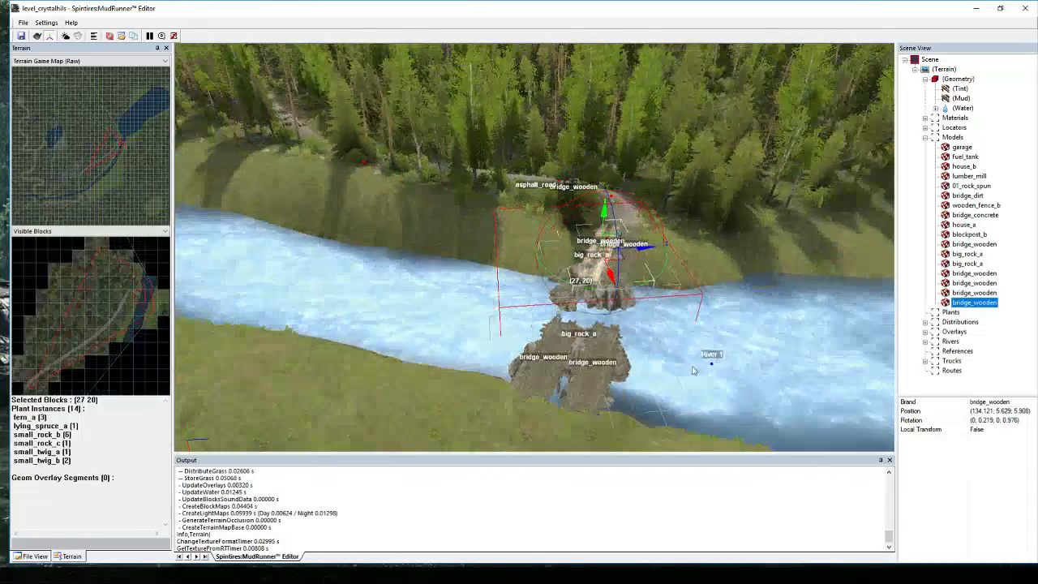
click(585, 394)
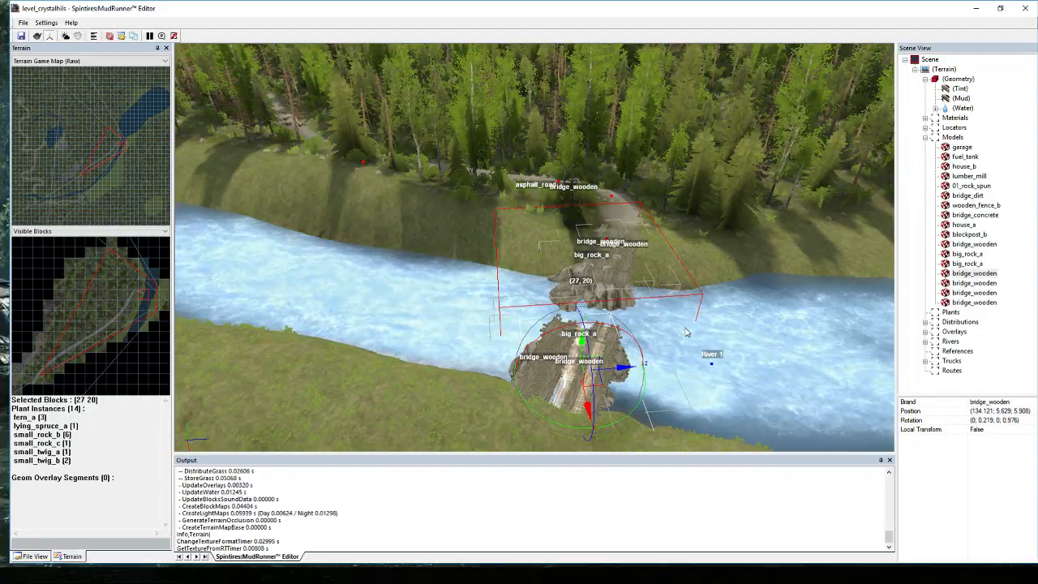
click(695, 249)
scroll(695, 249, up, 3)
middle_drag(694, 249, 559, 201)
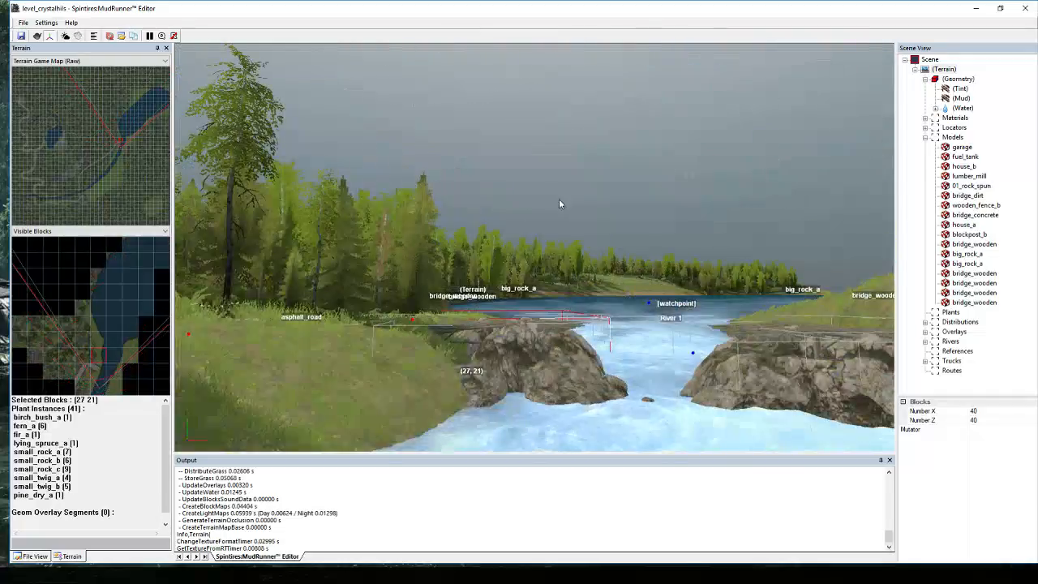
scroll(545, 324, up, 4)
middle_drag(545, 324, 531, 372)
scroll(546, 357, down, 5)
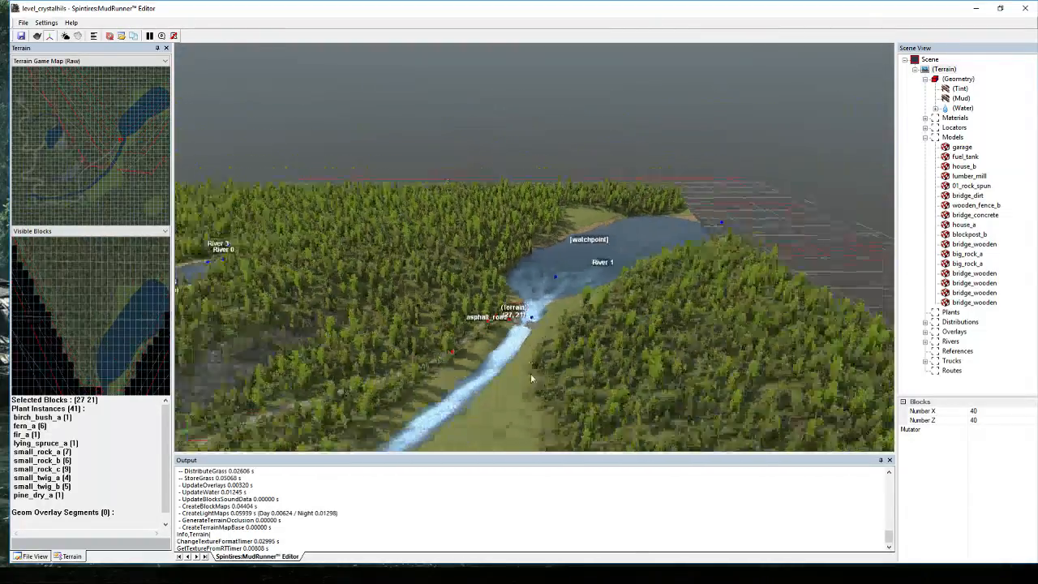
scroll(530, 373, up, 5)
scroll(541, 354, up, 5)
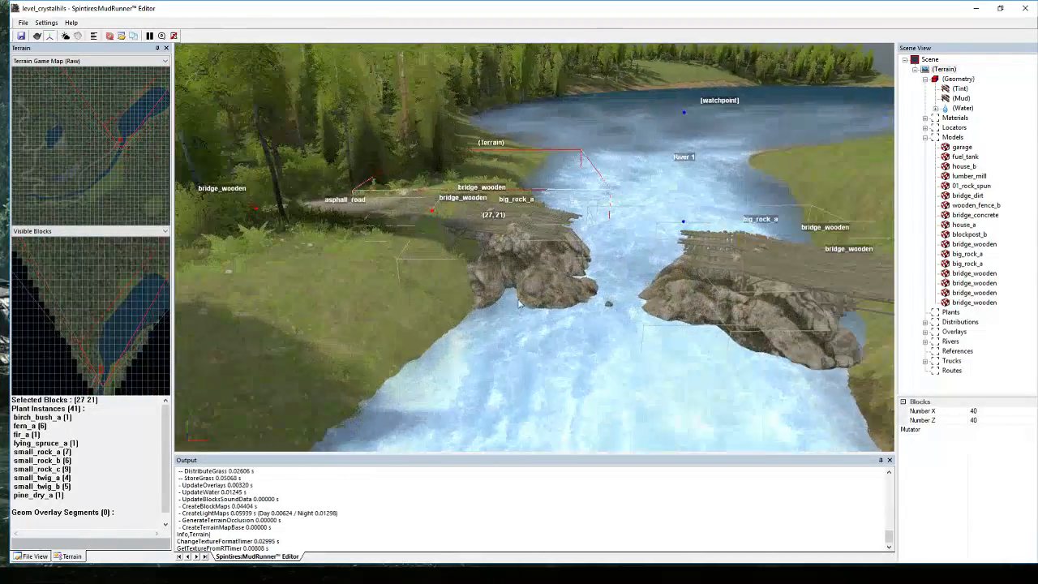
Adjust the height of the road-side bank rock beneath the bridge and rebuild the terrain.
click(525, 242)
drag(517, 234, 516, 244)
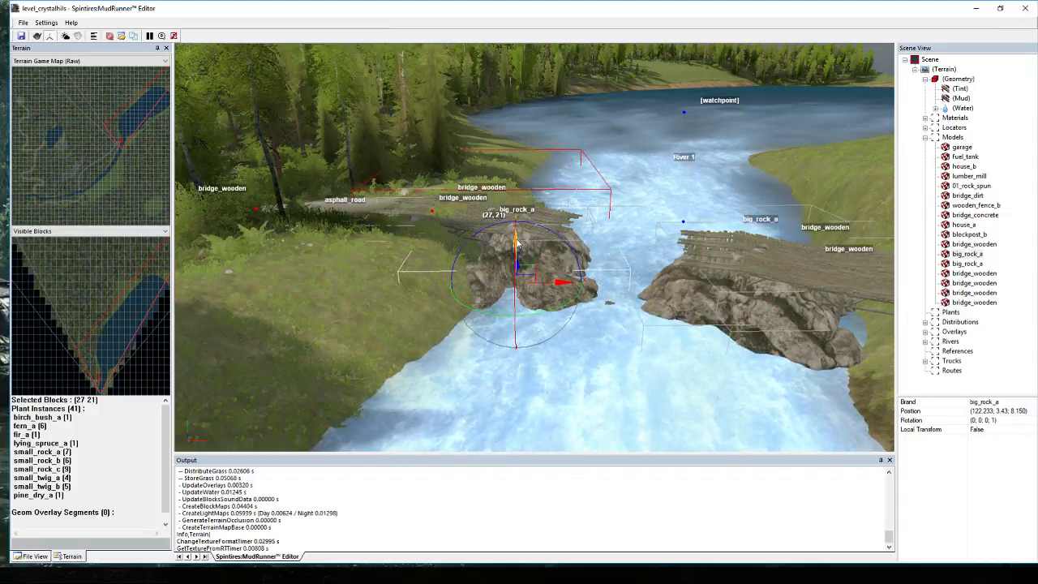
middle_drag(436, 295, 456, 256)
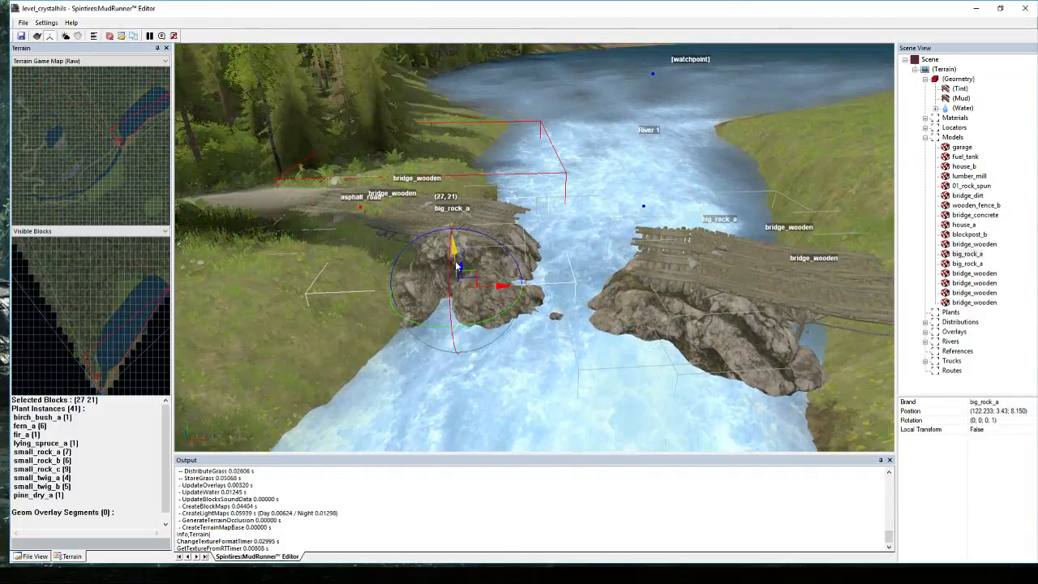
drag(455, 255, 417, 286)
right_click(311, 333)
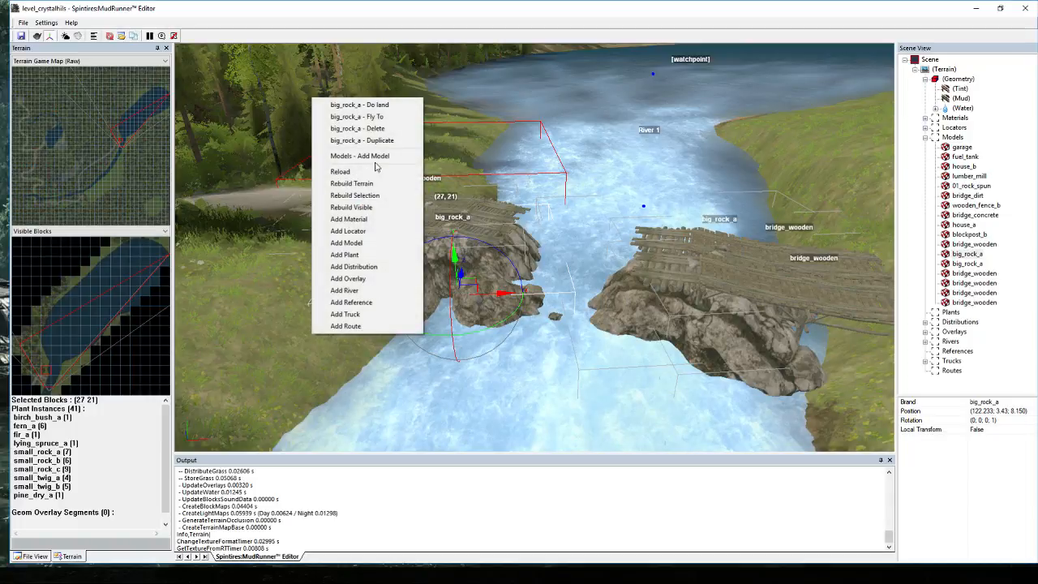
click(365, 184)
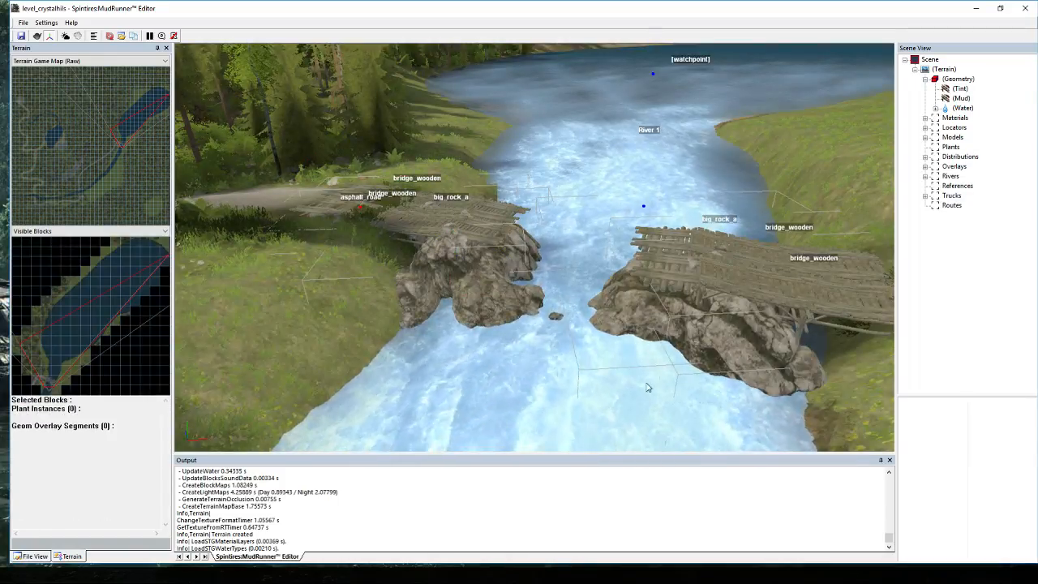
Set the terrain height brush value to 0.37, then lower the ground covering the road-side bridge sections and rebuild the affected blocks.
scroll(432, 178, up, 3)
middle_drag(433, 178, 771, 286)
click(958, 78)
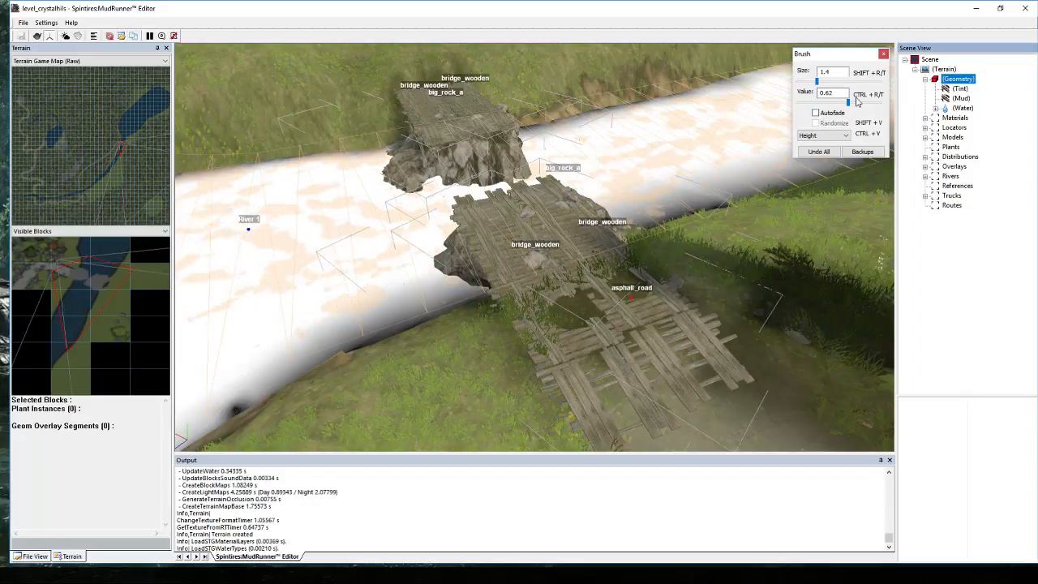
drag(857, 100, 835, 104)
mouse_move(627, 350)
mouse_down()
mouse_move(634, 304)
mouse_move(555, 330)
mouse_up()
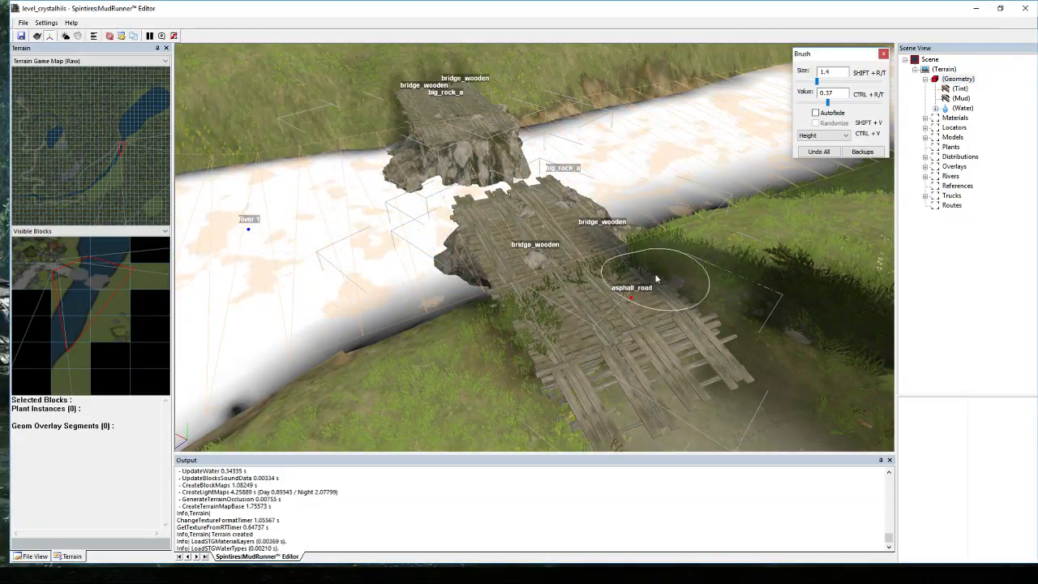
key(Escape)
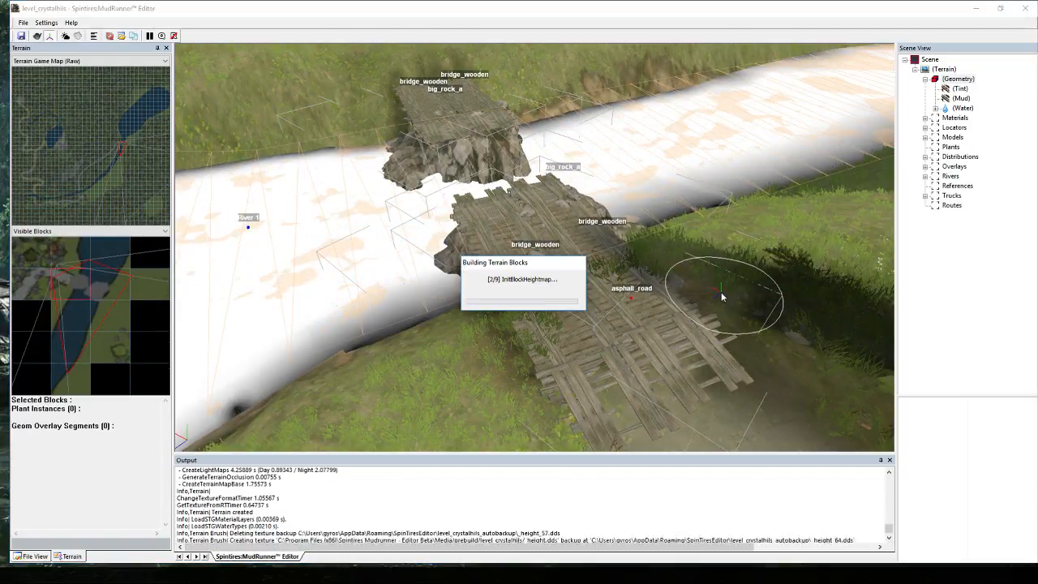
Duplicate a far-bank wooden bridge section and move the copy over the gap between the two rocks.
alt+middle_drag(602, 362, 543, 249)
click(649, 275)
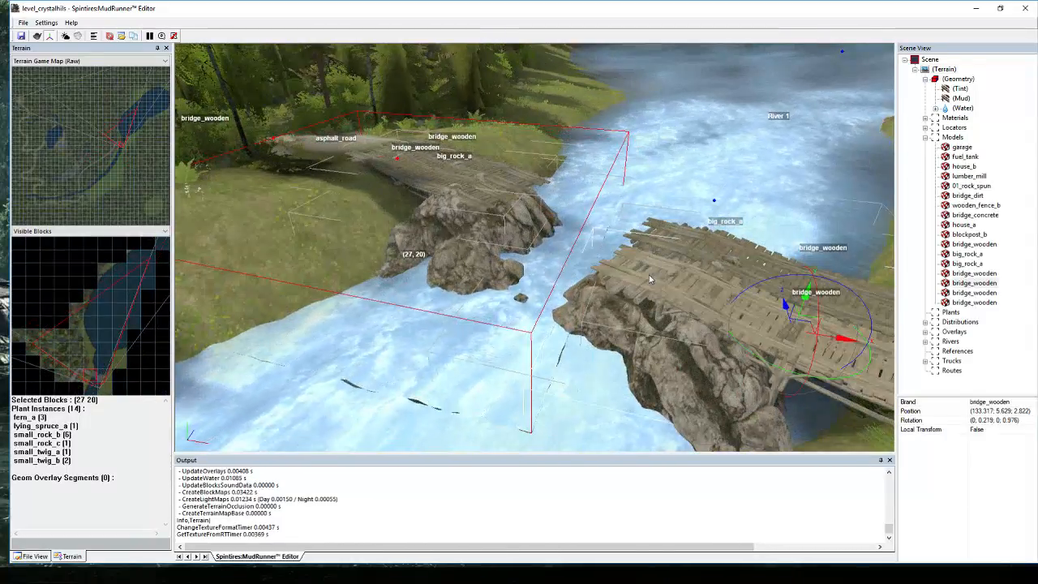
right_click(993, 289)
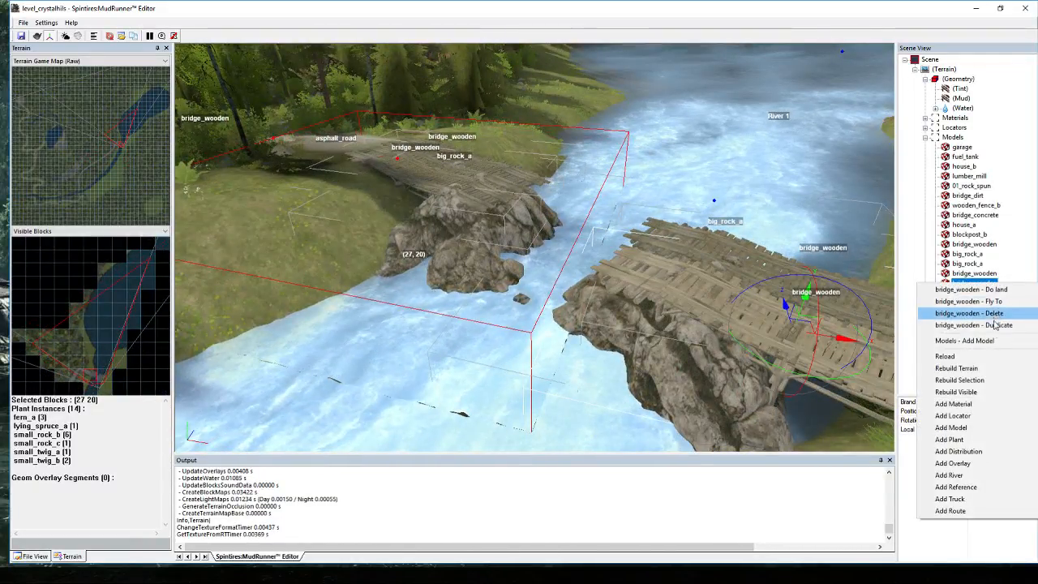
click(972, 328)
drag(808, 319, 600, 203)
alt+middle_drag(599, 203, 566, 267)
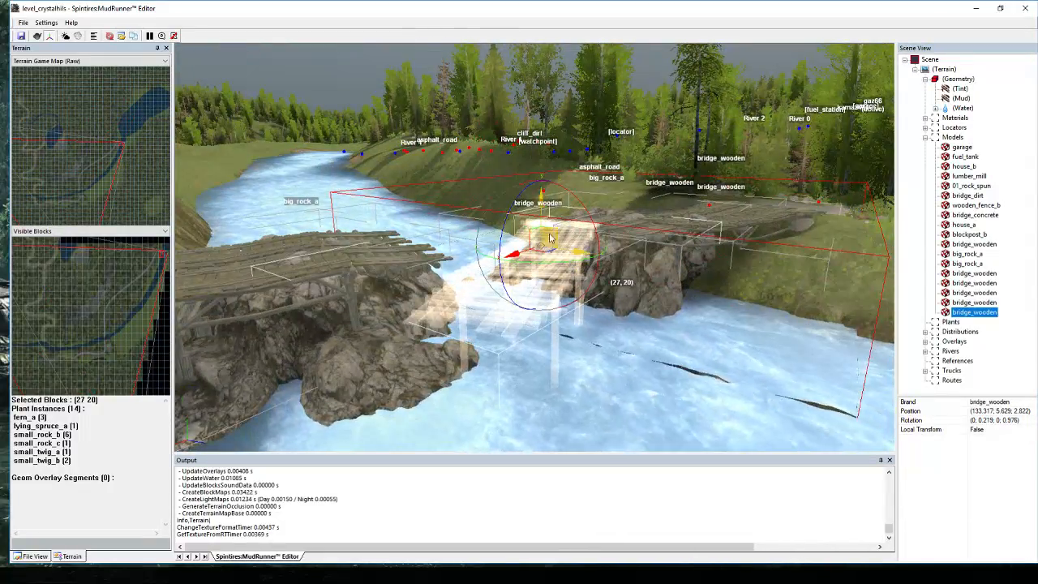
Tilt the copied bridge section down into the river and shift it to the side of the road-side bridge end.
drag(558, 188, 536, 250)
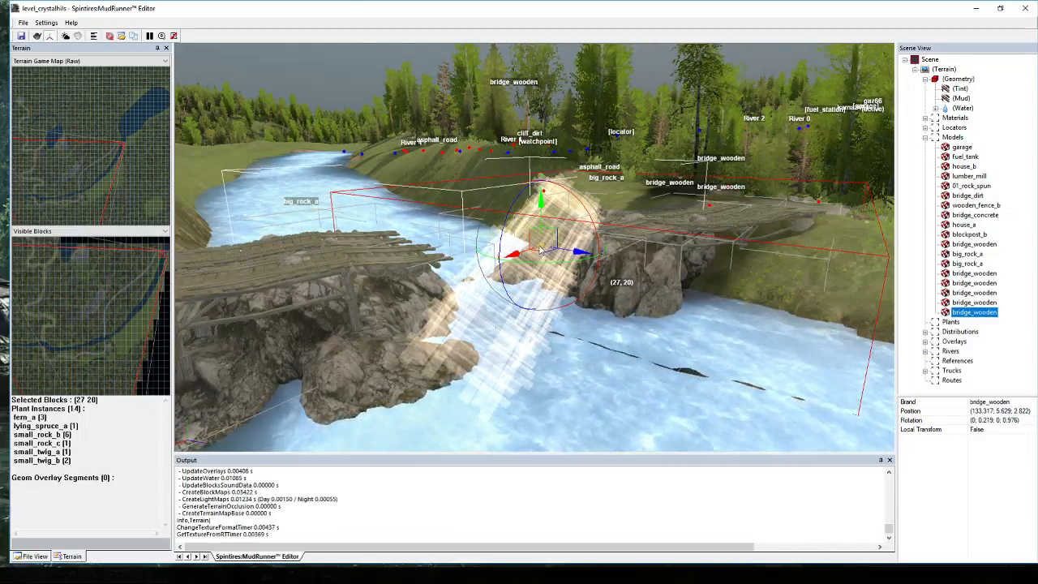
drag(548, 255, 590, 280)
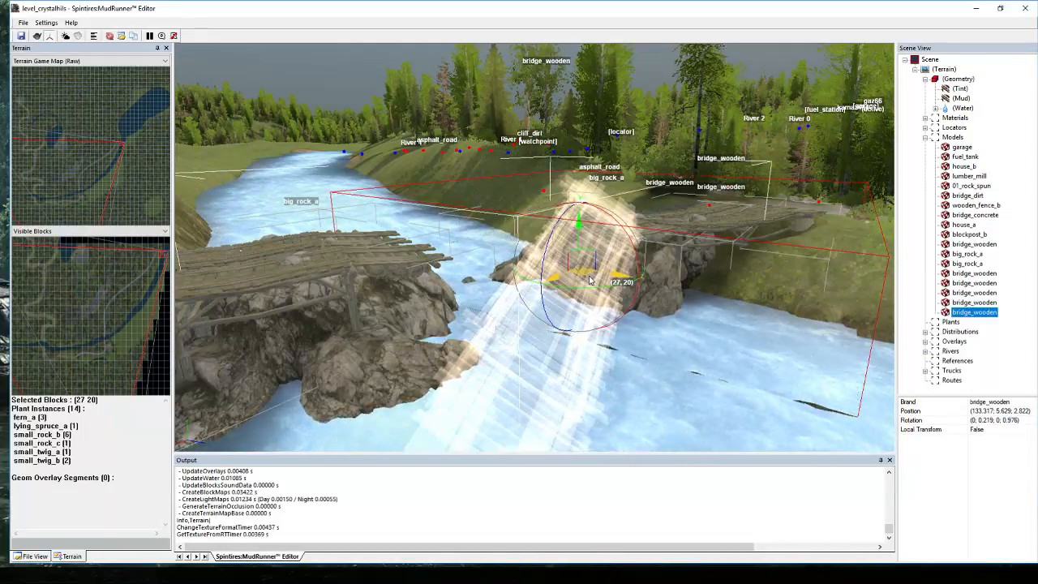
middle_drag(591, 251, 696, 333)
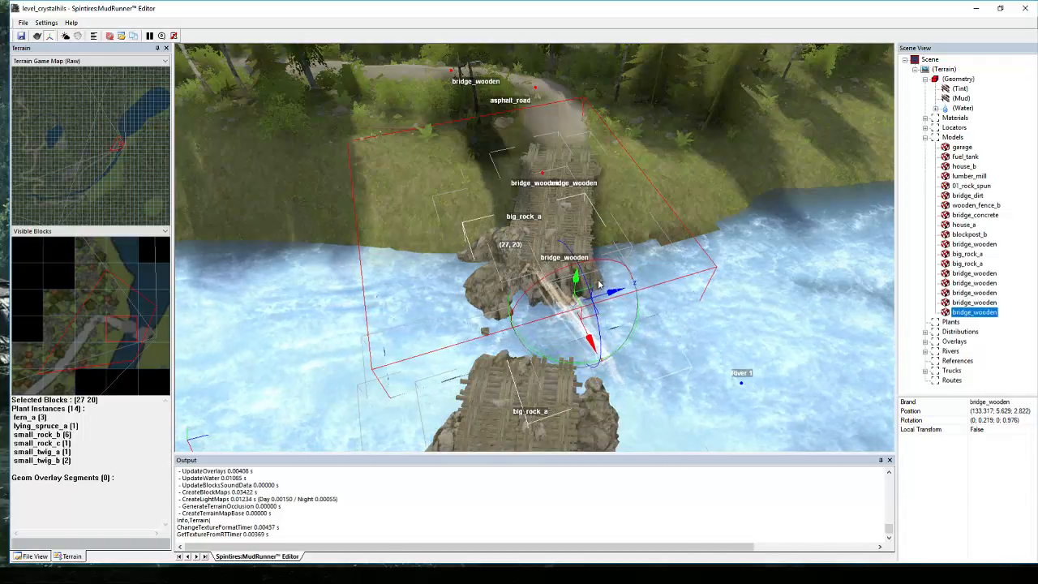
drag(590, 316, 647, 356)
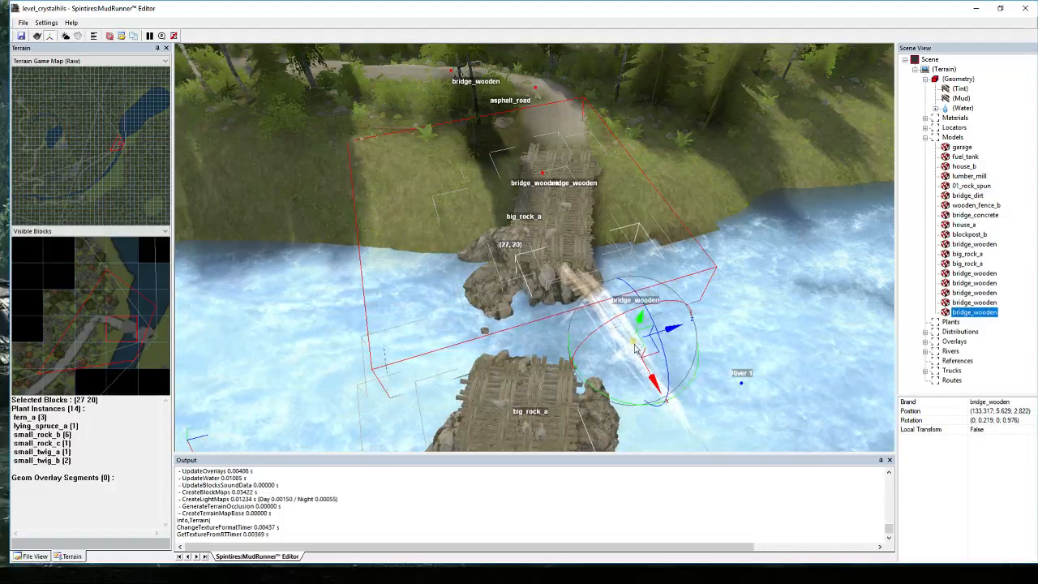
Rotate the tilted bridge section slightly so it hangs off the road-side bridge end like a collapsed span.
click(692, 211)
scroll(691, 212, up, 3)
middle_drag(691, 211, 399, 311)
scroll(399, 312, down, 2)
click(494, 292)
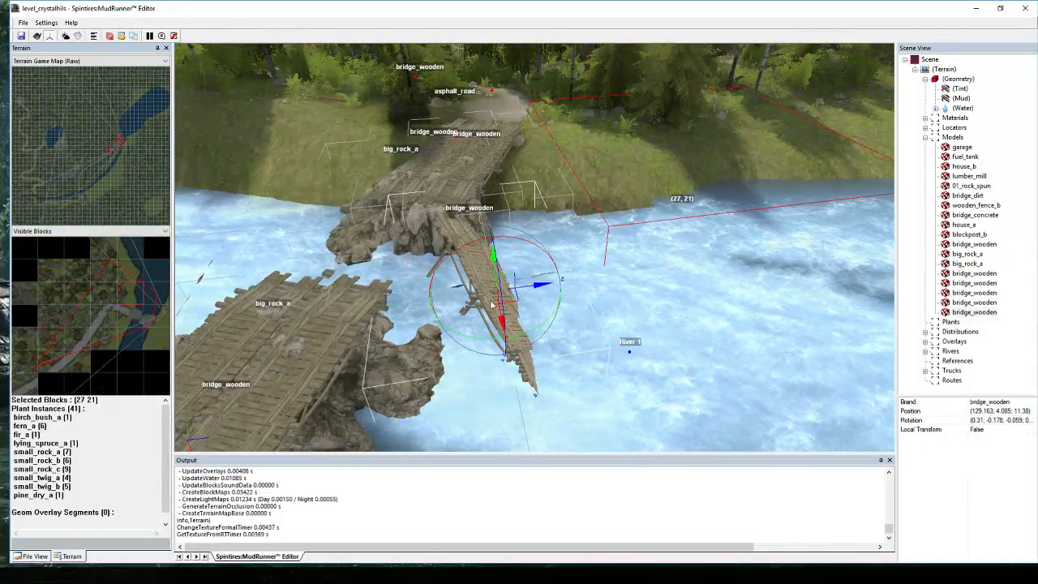
drag(506, 287, 523, 322)
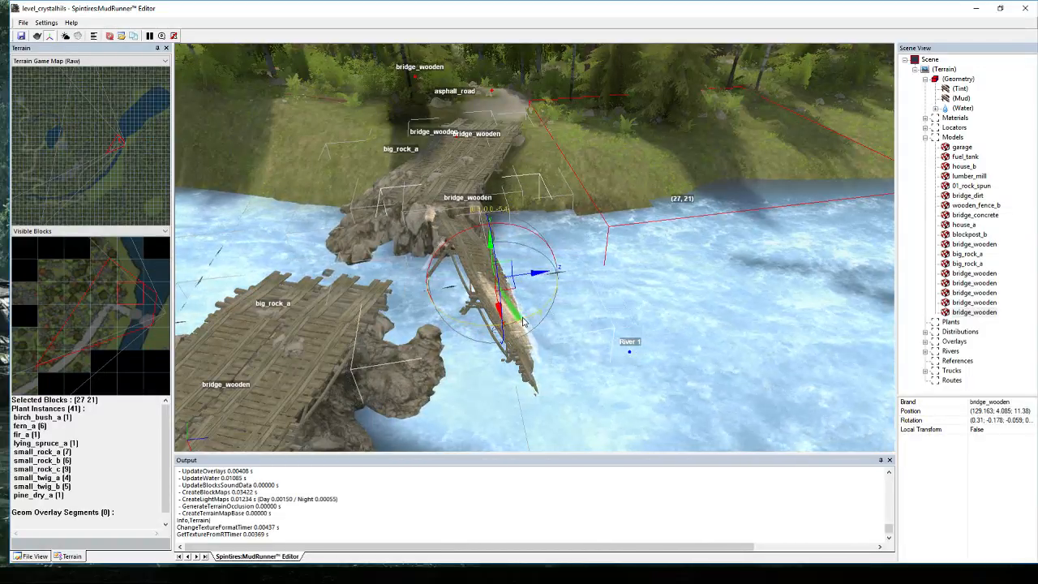
Move the collapsed bridge section slightly closer to the road-side bridge end and raise it a little.
click(569, 195)
middle_drag(569, 196, 642, 225)
scroll(608, 227, up, 3)
scroll(609, 227, down, 3)
click(397, 209)
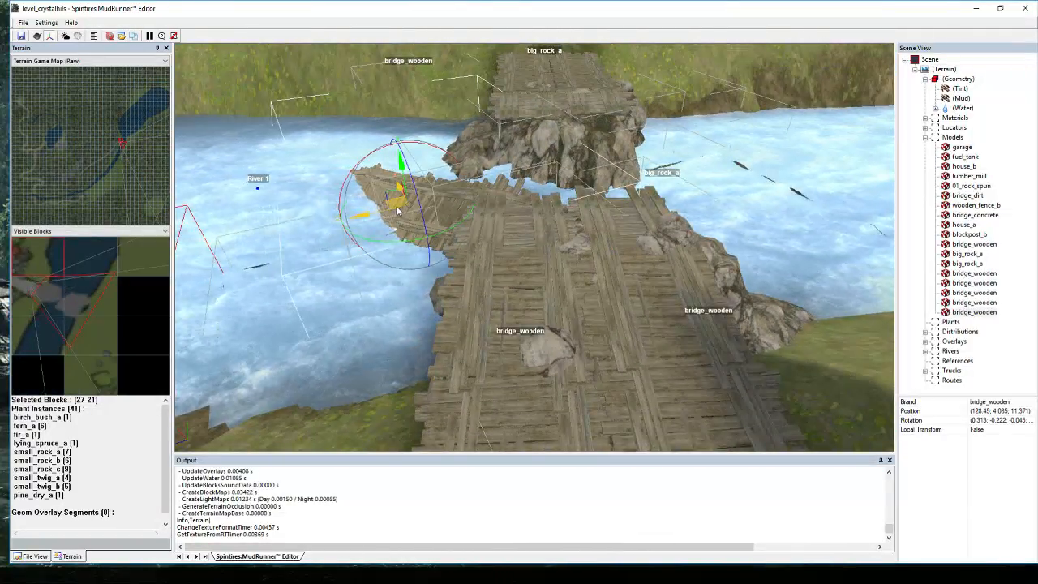
drag(397, 209, 412, 172)
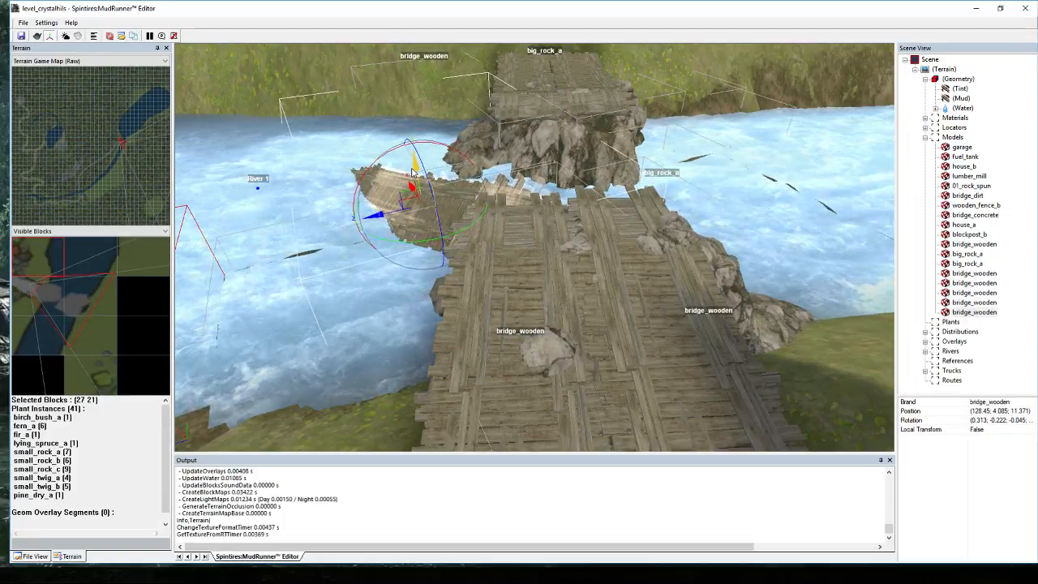
Duplicate the collapsed bridge section, move the copy into the gap between the rocks, and rotate it to point across the river.
click(333, 287)
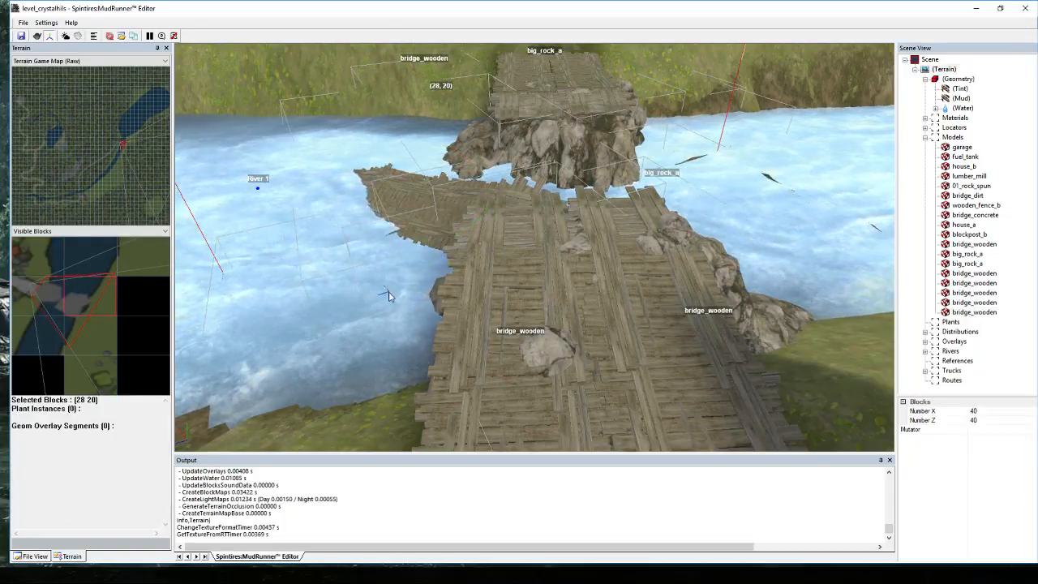
mouse_move(388, 292)
middle_down()
mouse_move(375, 307)
mouse_move(389, 291)
mouse_move(379, 296)
middle_up()
click(412, 259)
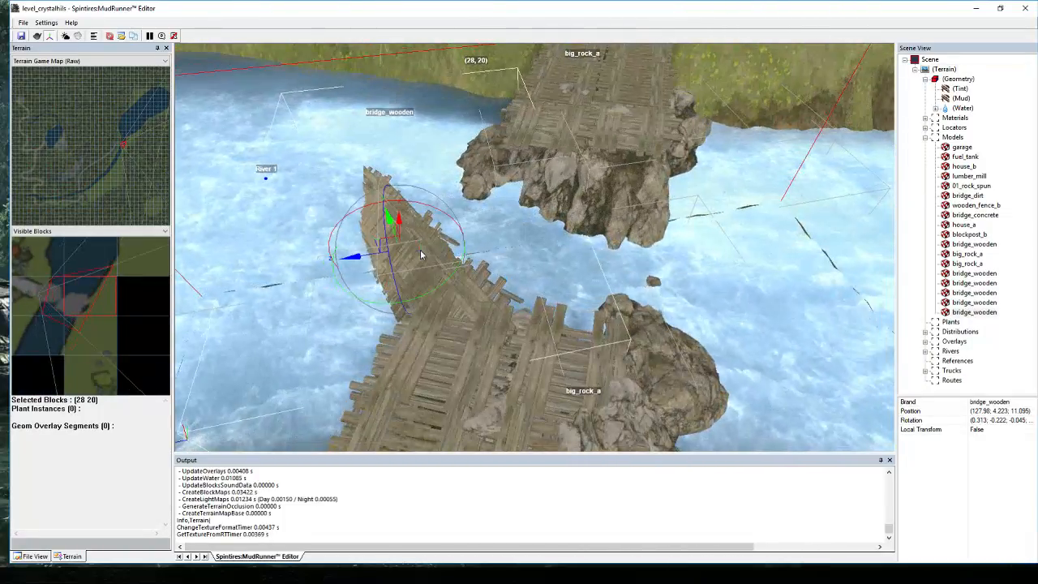
right_click(946, 313)
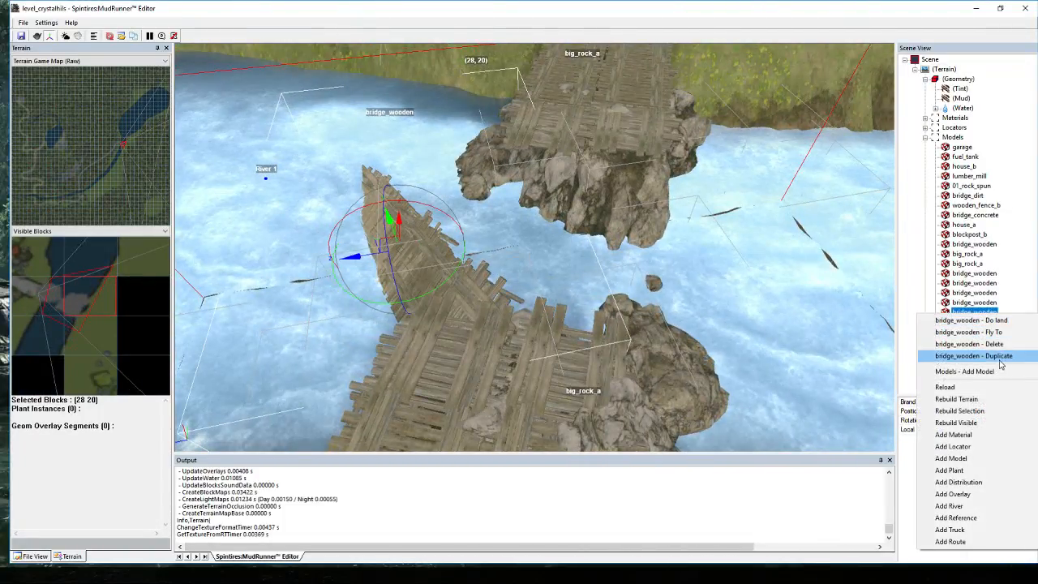
click(999, 362)
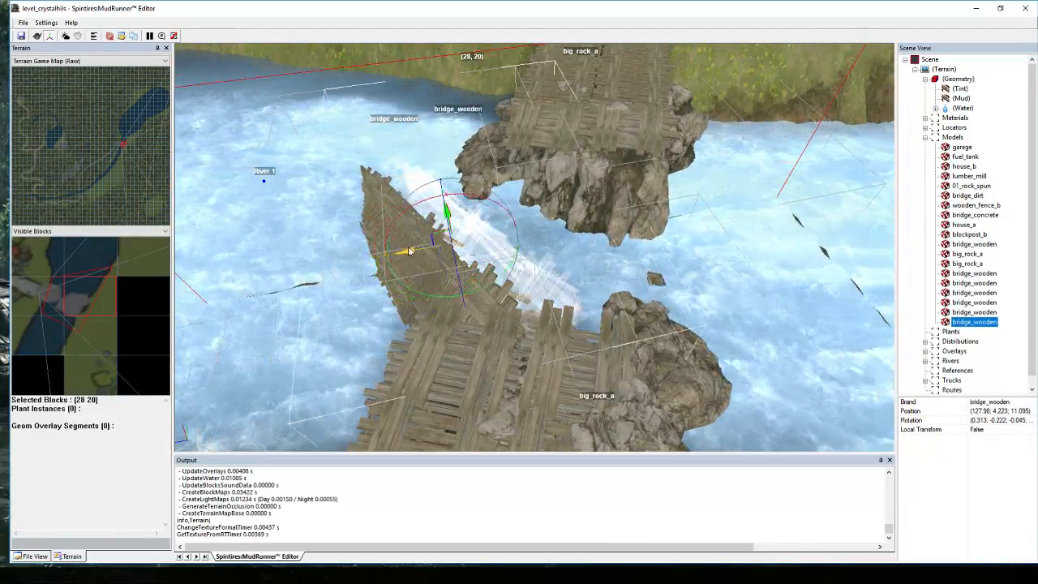
drag(410, 251, 469, 235)
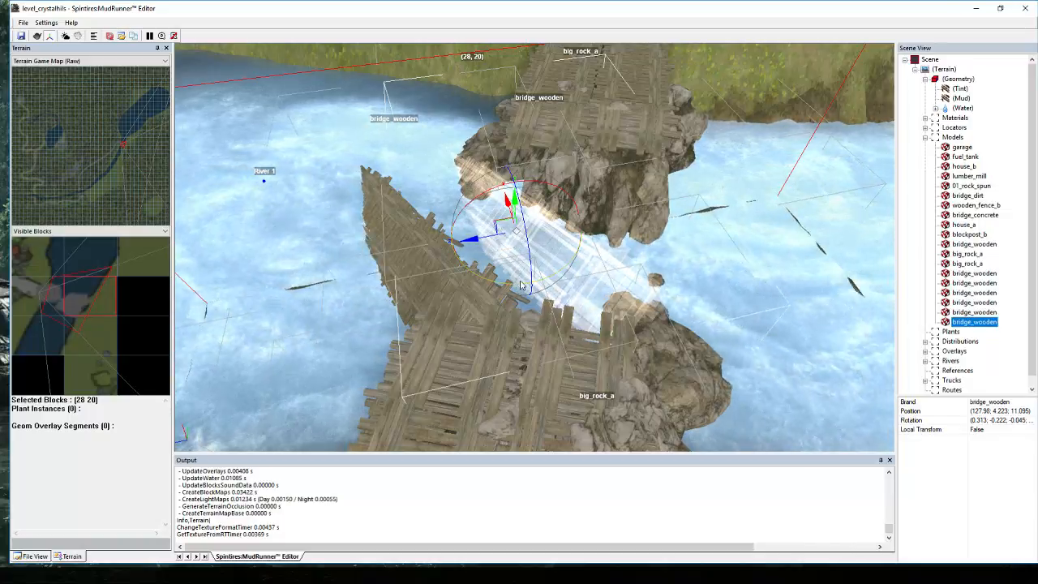
drag(522, 285, 662, 257)
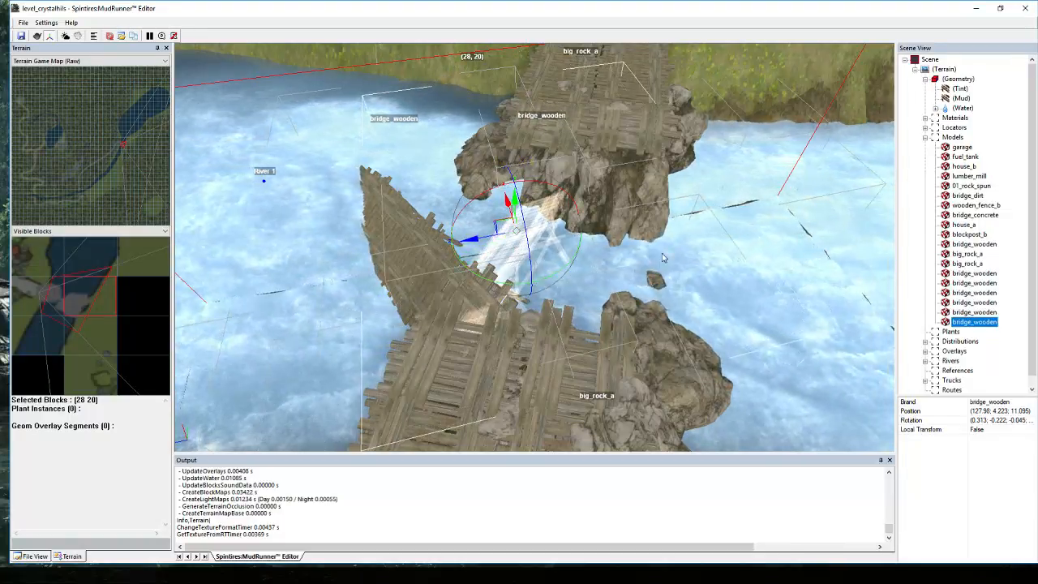
Lower the copied bridge section slightly into the water between the two rocks.
scroll(663, 257, down, 3)
middle_drag(663, 257, 710, 220)
scroll(575, 195, up, 5)
scroll(572, 191, down, 3)
scroll(571, 190, down, 3)
scroll(549, 221, up, 5)
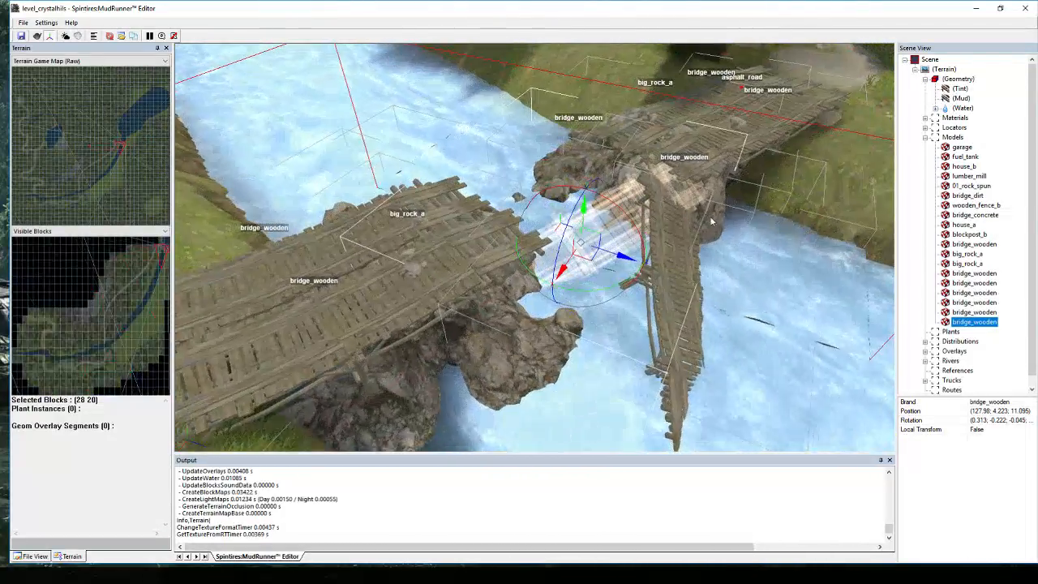
drag(581, 213, 581, 224)
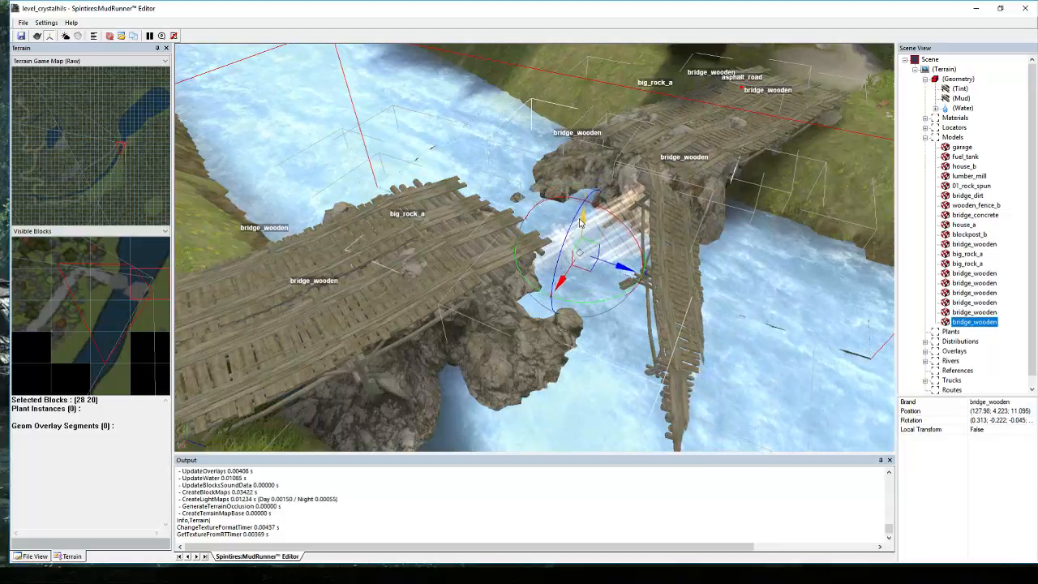
Move the copied bridge section deeper into the gap between the rocks and rotate it horizontally until it bridges the two bridge ends.
click(429, 348)
middle_drag(430, 349, 638, 235)
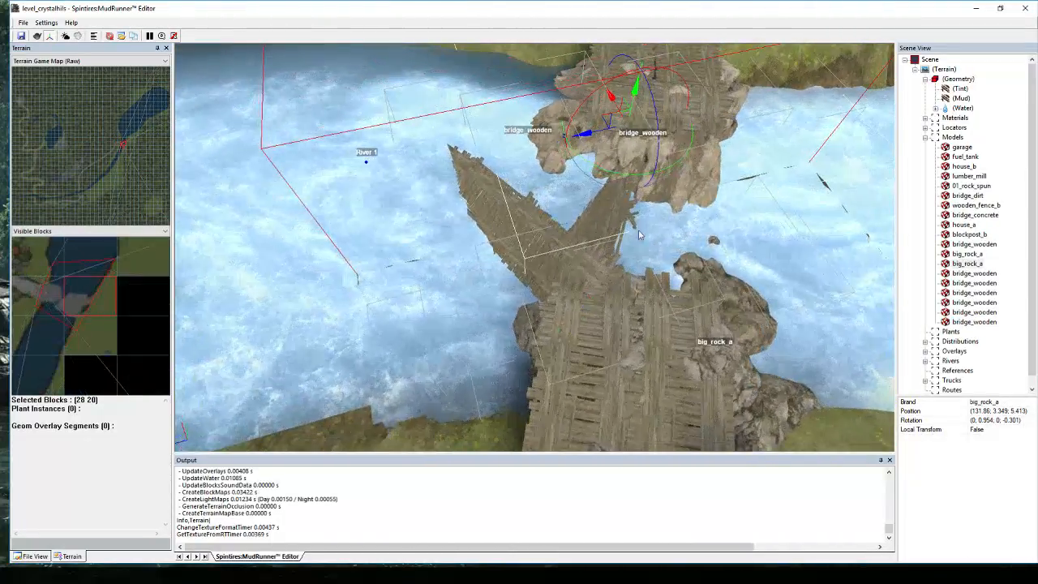
click(639, 235)
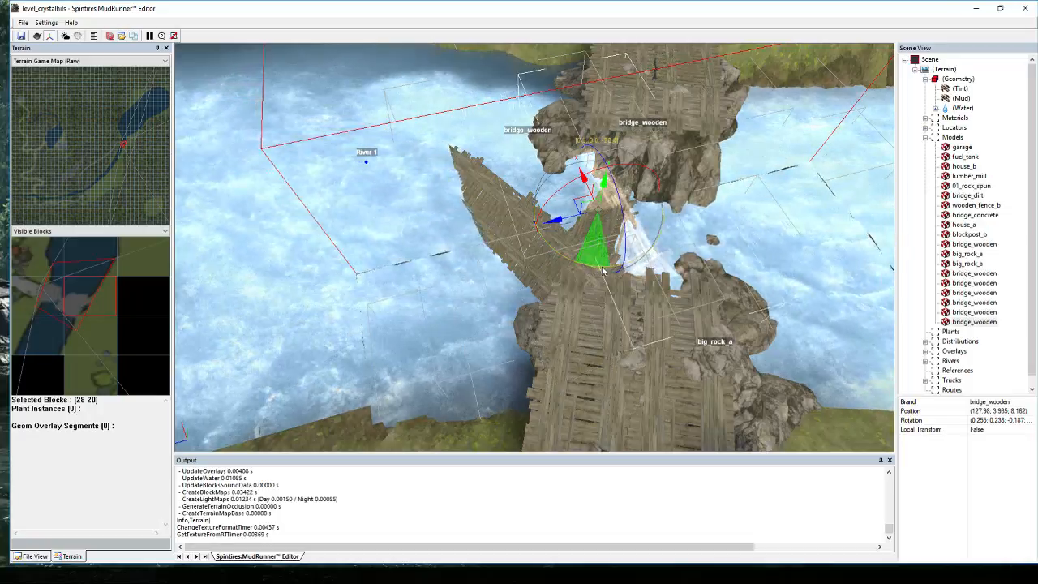
drag(603, 271, 671, 187)
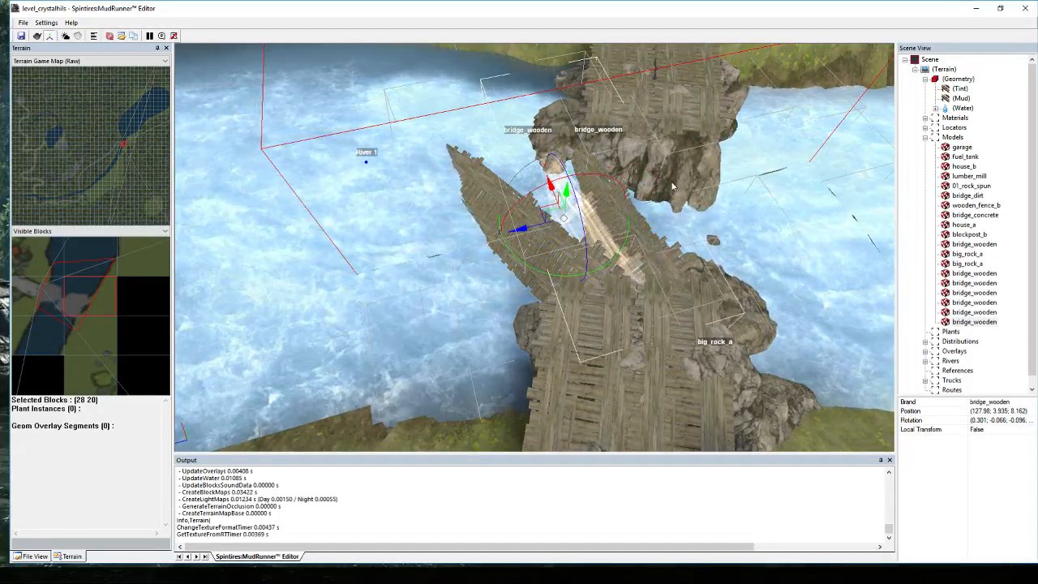
click(671, 187)
alt+middle_drag(666, 191, 751, 248)
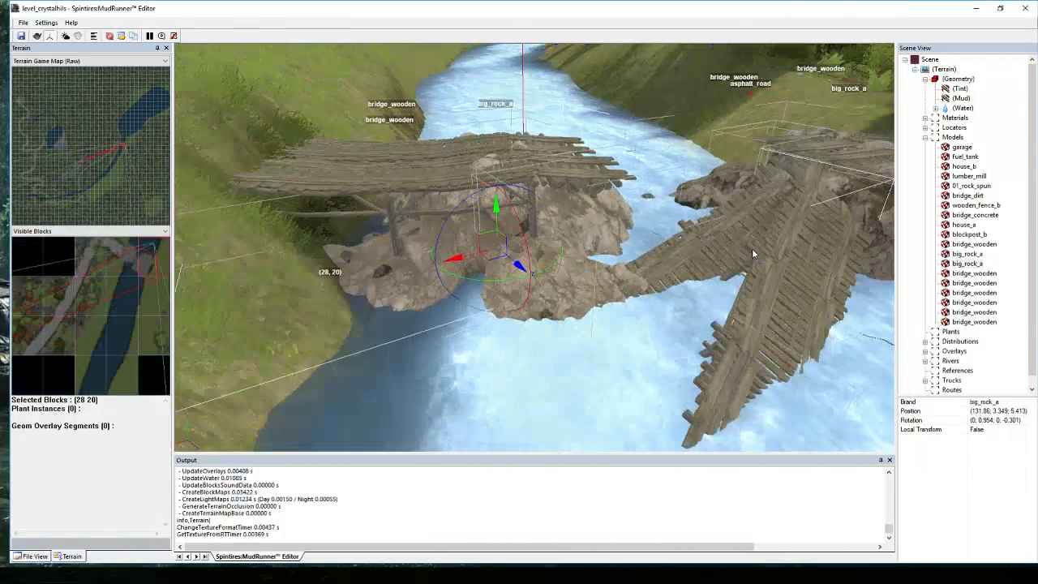
Shift the copied bridge section sideways in the gap toward the far-side rock.
click(683, 251)
alt+middle_drag(683, 251, 502, 300)
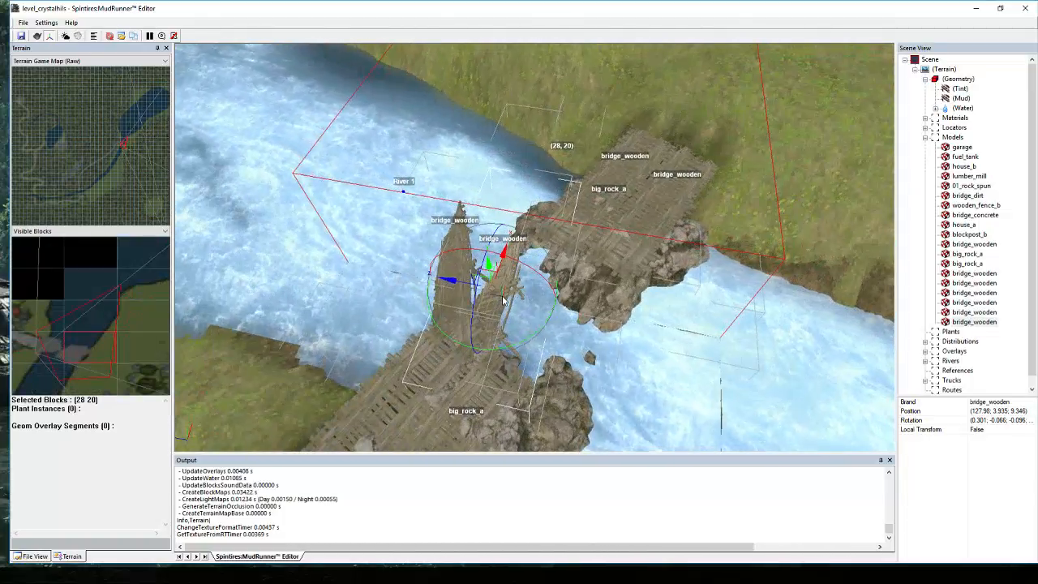
drag(450, 282, 498, 294)
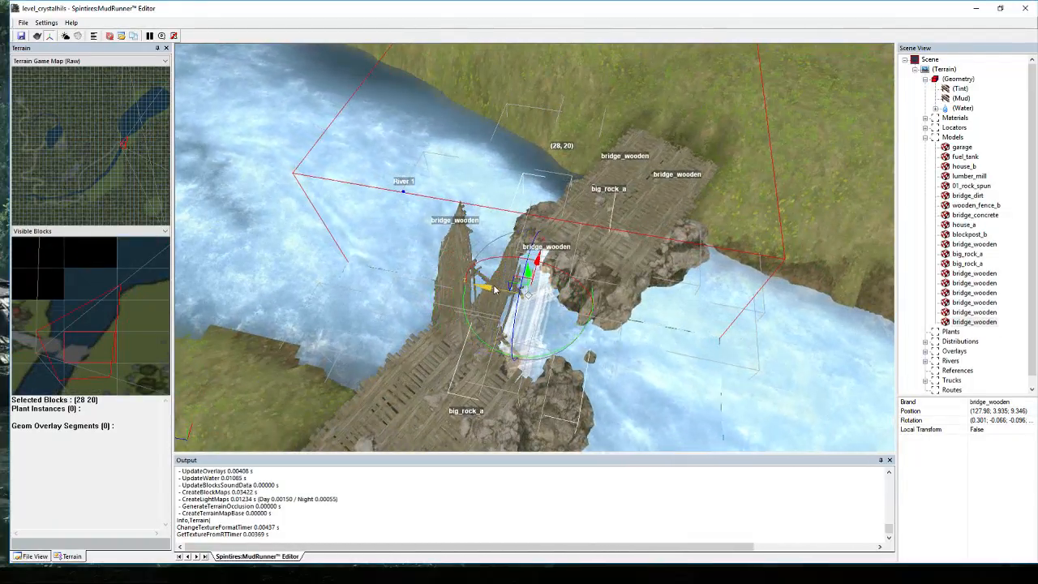
click(602, 362)
Roll the copied bridge section about its long axis so that it lies twisted between the two bridge ends.
alt+middle_drag(602, 362, 660, 308)
alt+middle_drag(584, 346, 508, 350)
click(576, 356)
click(578, 355)
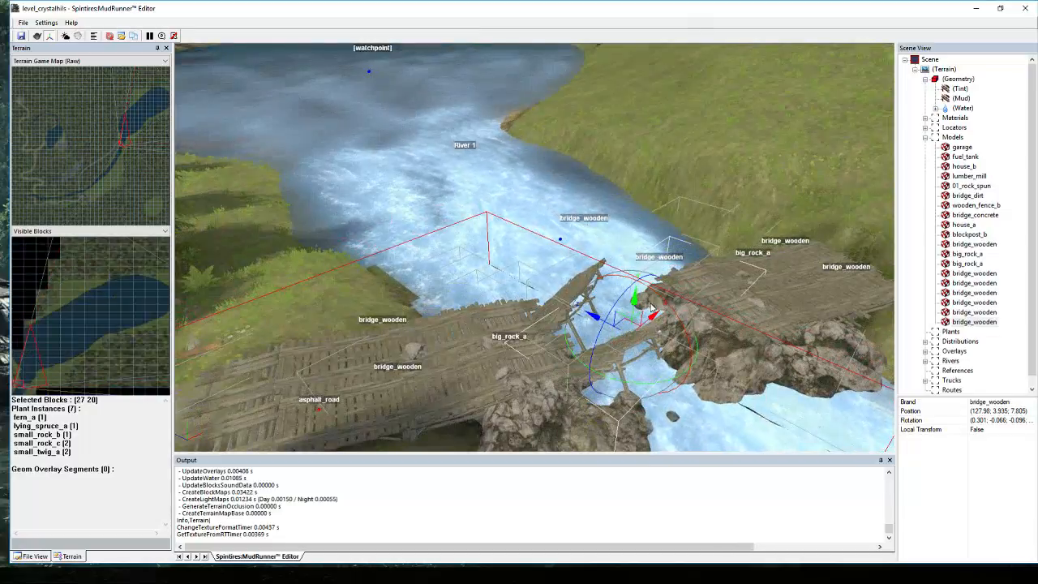
drag(651, 307, 614, 270)
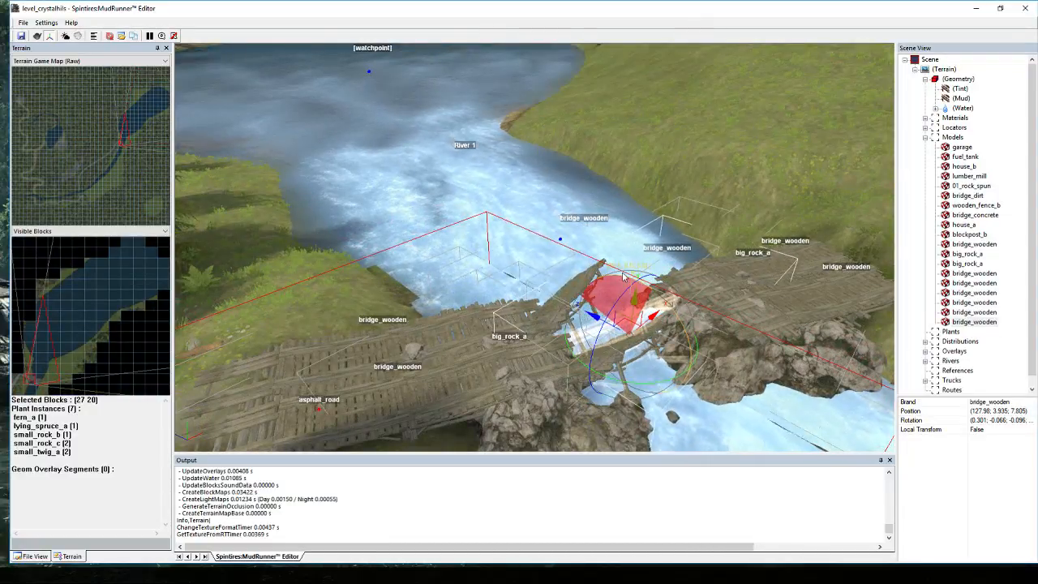
Rotate the far-side big_rock_a slightly about its vertical axis beneath the far bridge end.
click(672, 345)
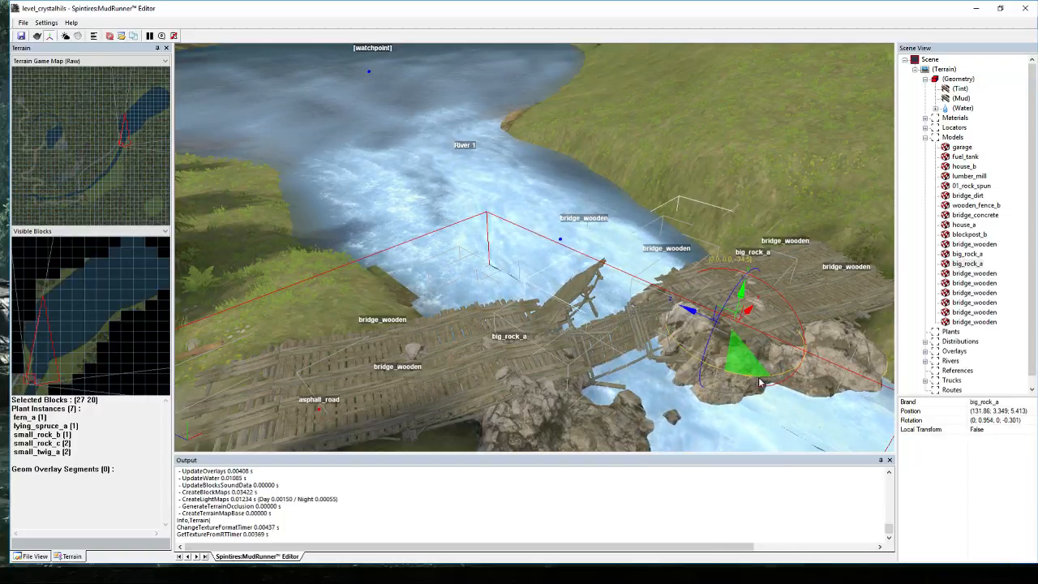
click(717, 160)
right_drag(708, 161, 673, 243)
Nudge the twisted bridge section slightly into place between the far-side rock and the hanging span.
click(672, 243)
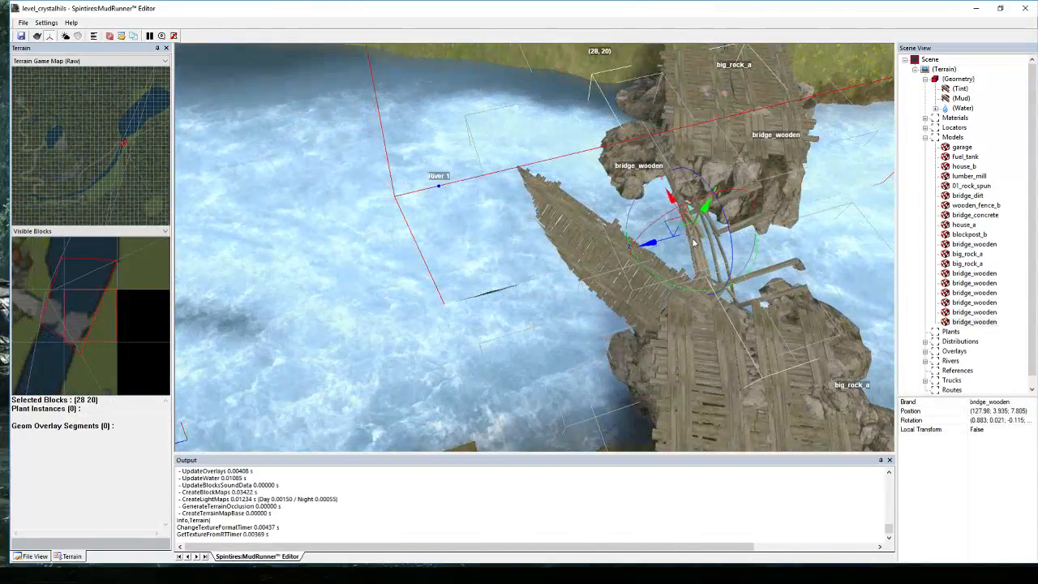
drag(674, 234, 661, 241)
click(794, 231)
right_drag(795, 230, 463, 285)
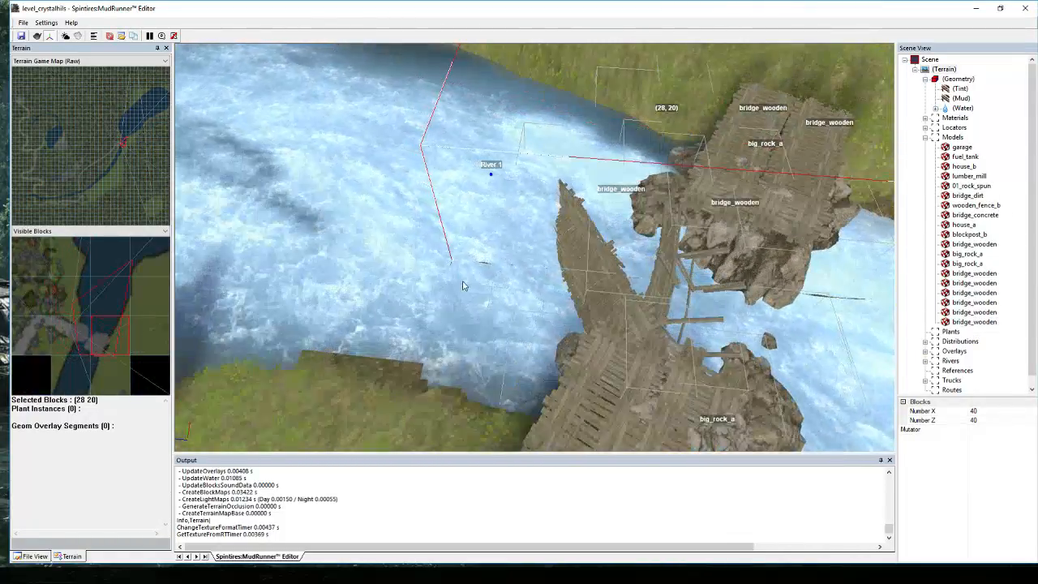
Add a wooden_fence_b model to the river beside the collapsed bridge.
right_click(342, 230)
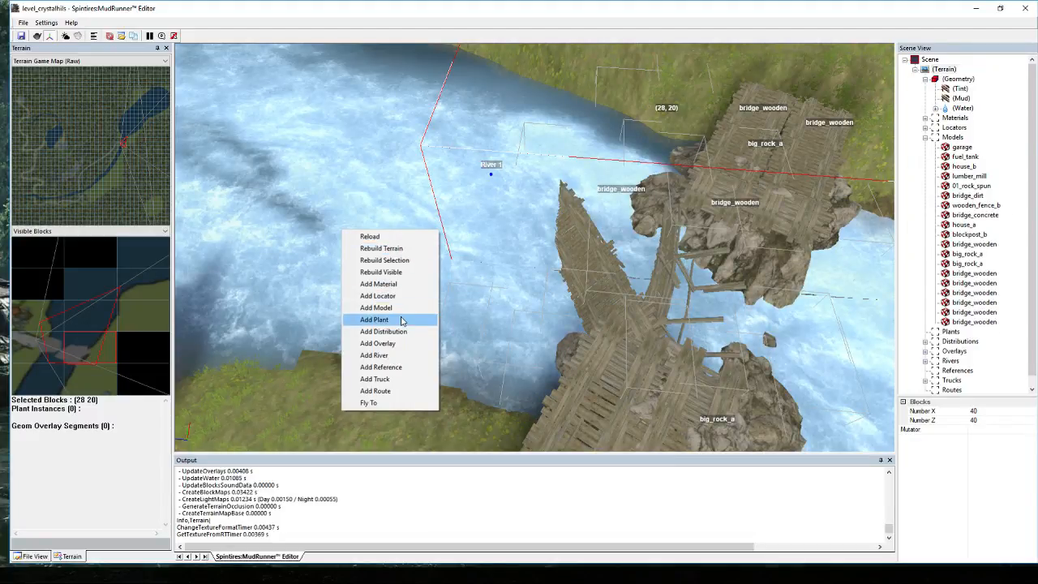
click(389, 307)
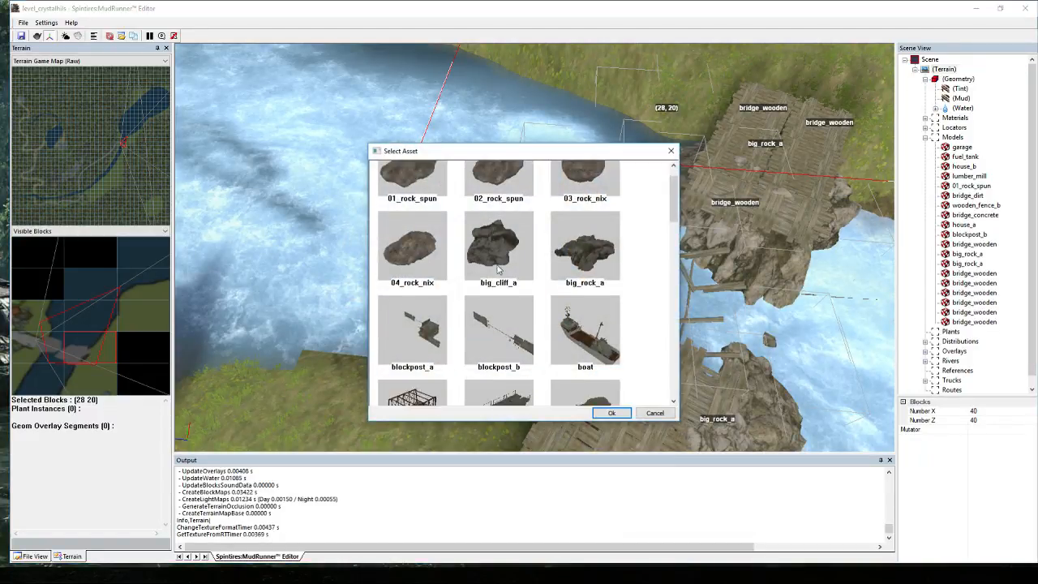
scroll(512, 279, down, 2)
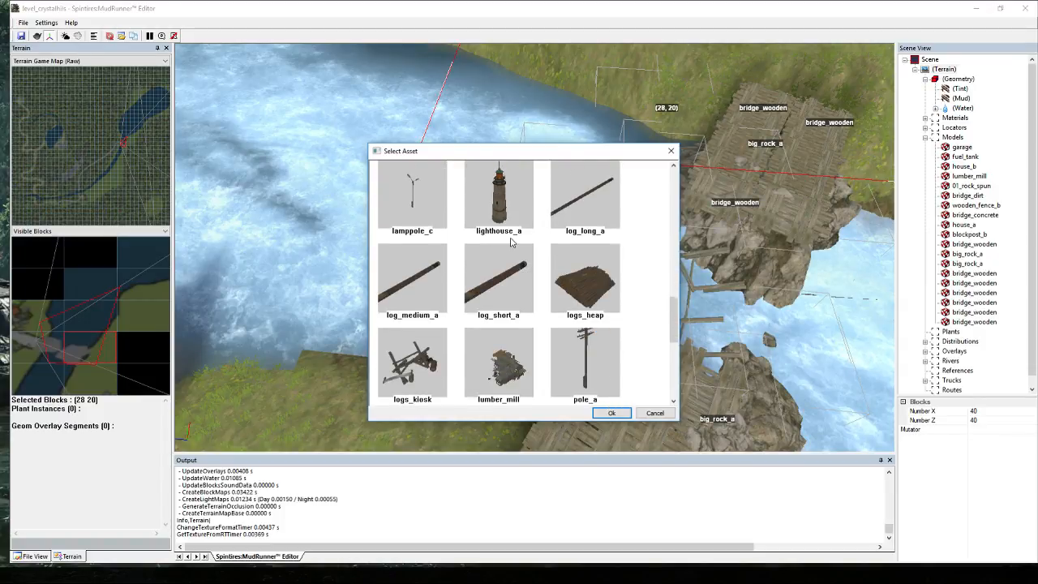
scroll(510, 241, down, 1)
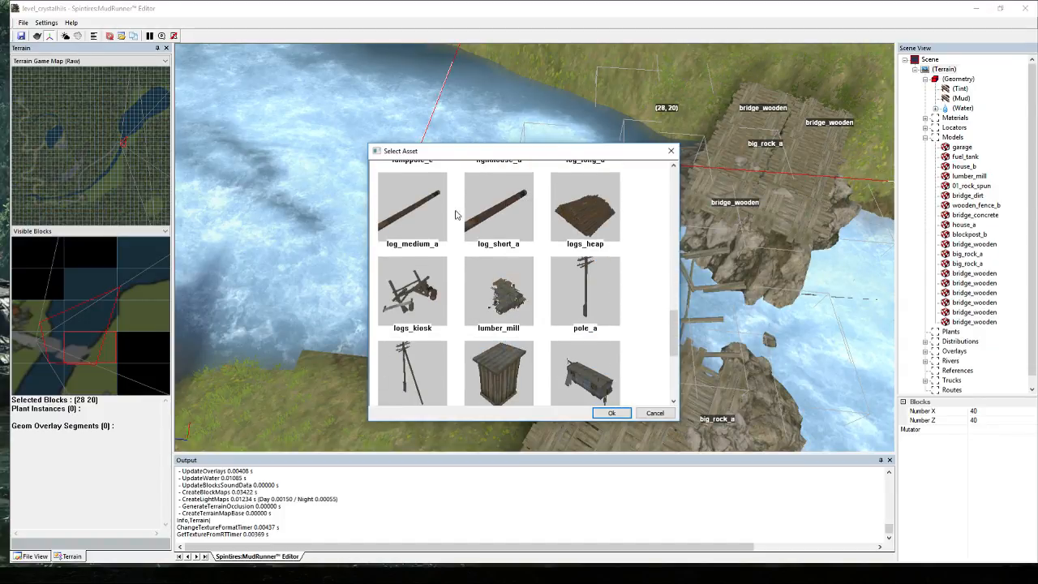
scroll(503, 206, down, 2)
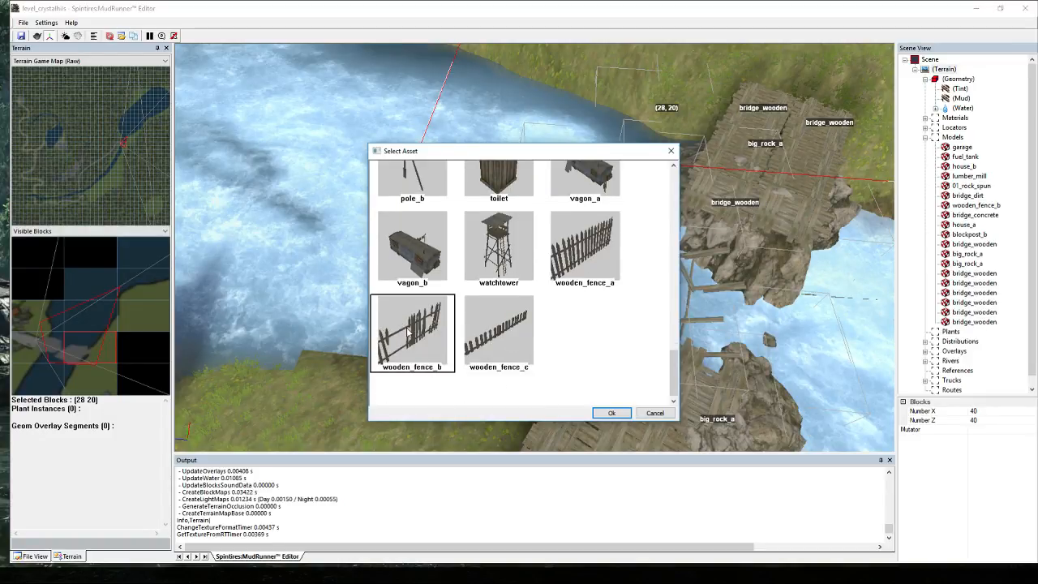
click(612, 413)
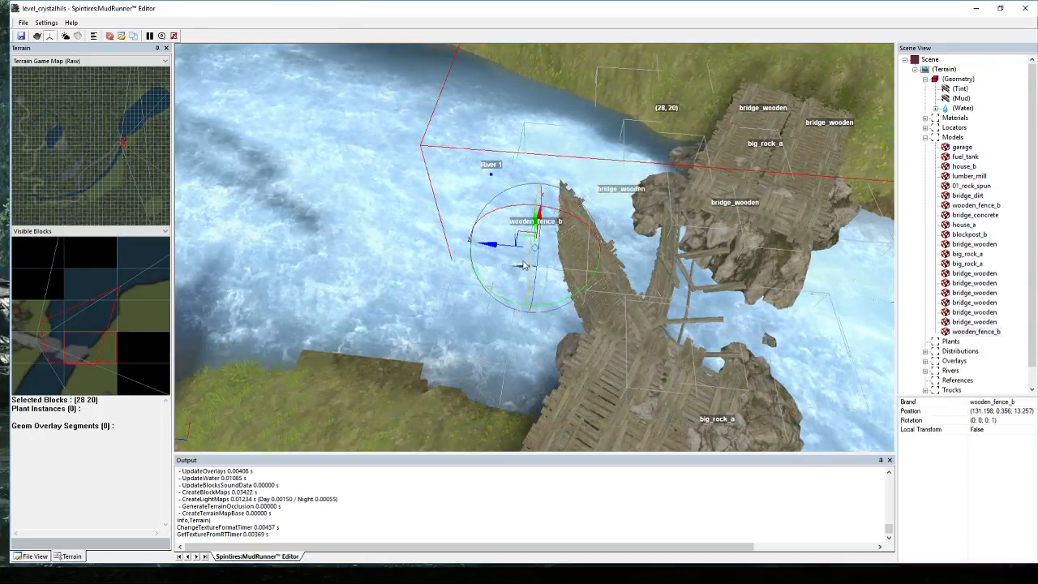
Move the wooden fence into the gap between the two rocks, raise it above the water, and rotate it about its vertical axis.
drag(521, 238, 695, 316)
right_drag(696, 316, 751, 412)
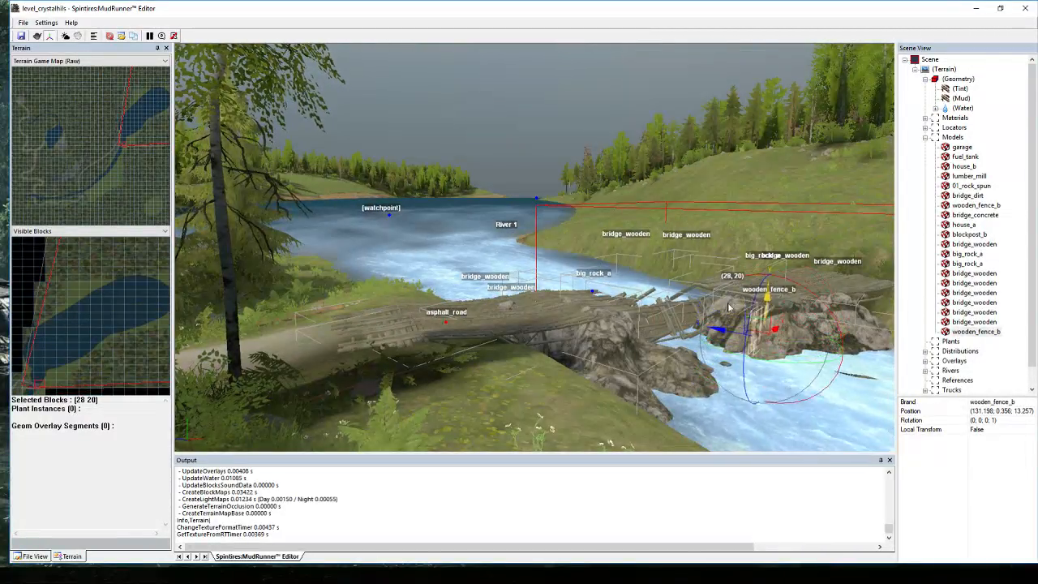
scroll(794, 360, down, 4)
right_drag(792, 361, 713, 357)
scroll(640, 254, up, 3)
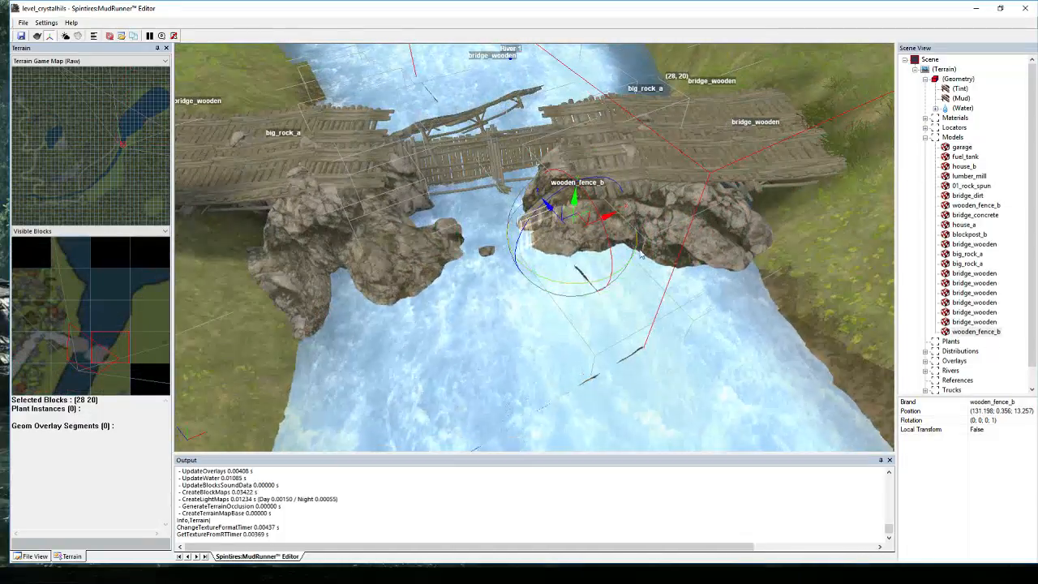
right_drag(642, 256, 566, 250)
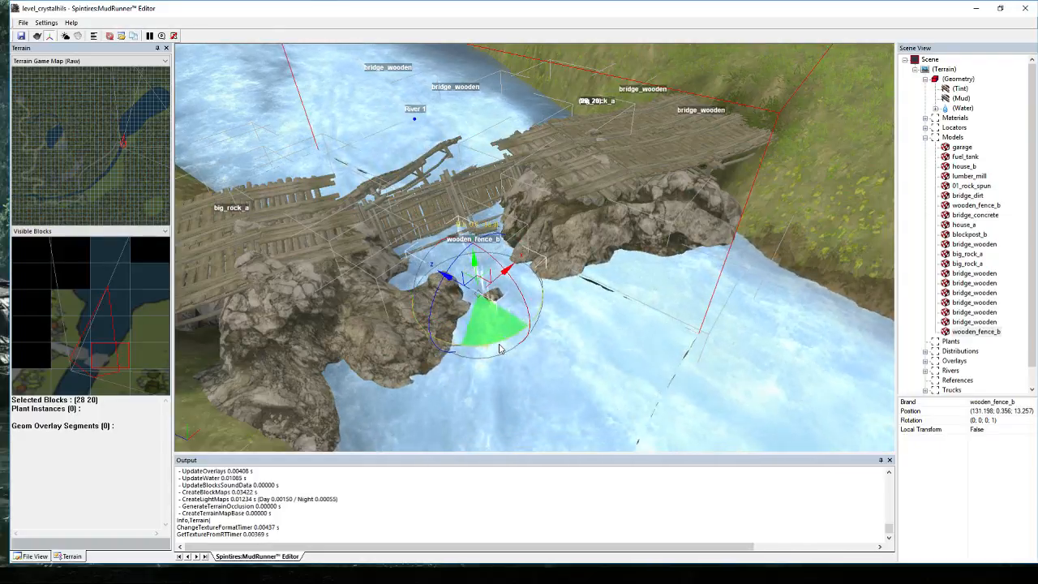
click(580, 249)
right_drag(574, 285, 467, 237)
scroll(557, 293, up, 3)
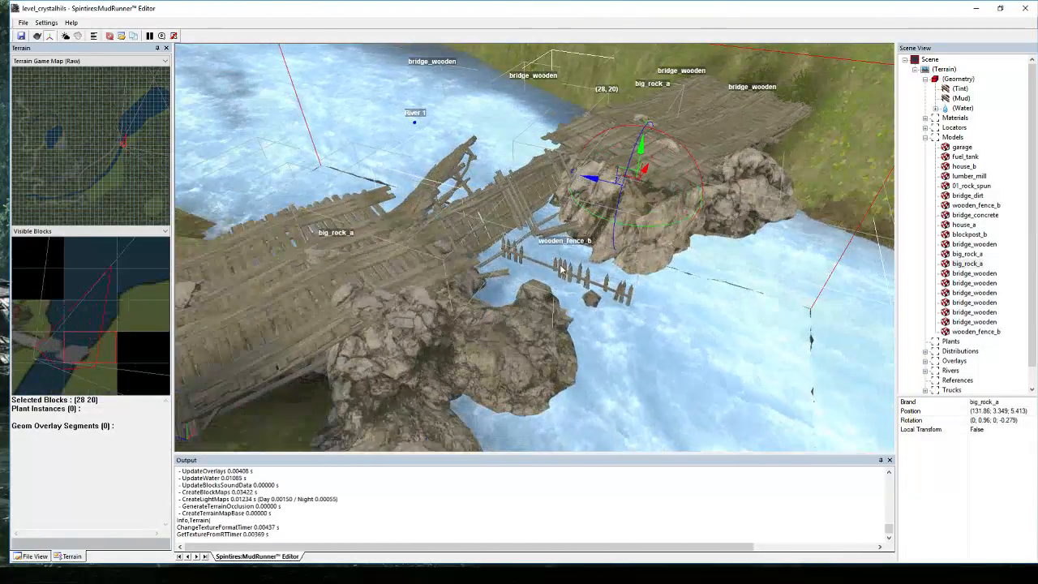
Rotate and tilt the wooden fence so it lies like broken debris against the road-side rock.
click(579, 282)
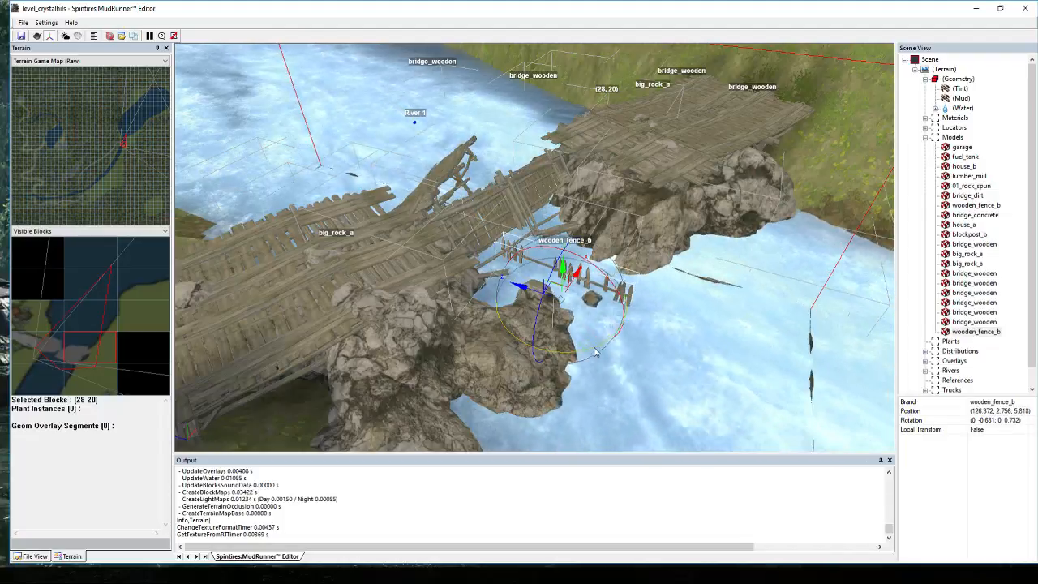
drag(603, 363, 579, 357)
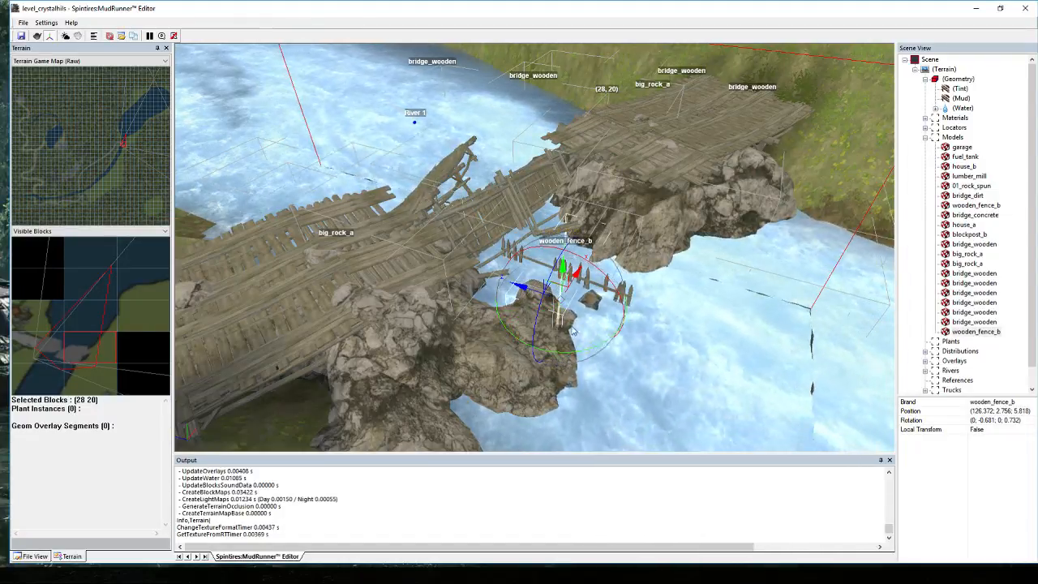
mouse_move(583, 257)
mouse_down()
mouse_move(543, 250)
mouse_move(568, 254)
mouse_up()
click(629, 256)
right_drag(629, 258, 619, 278)
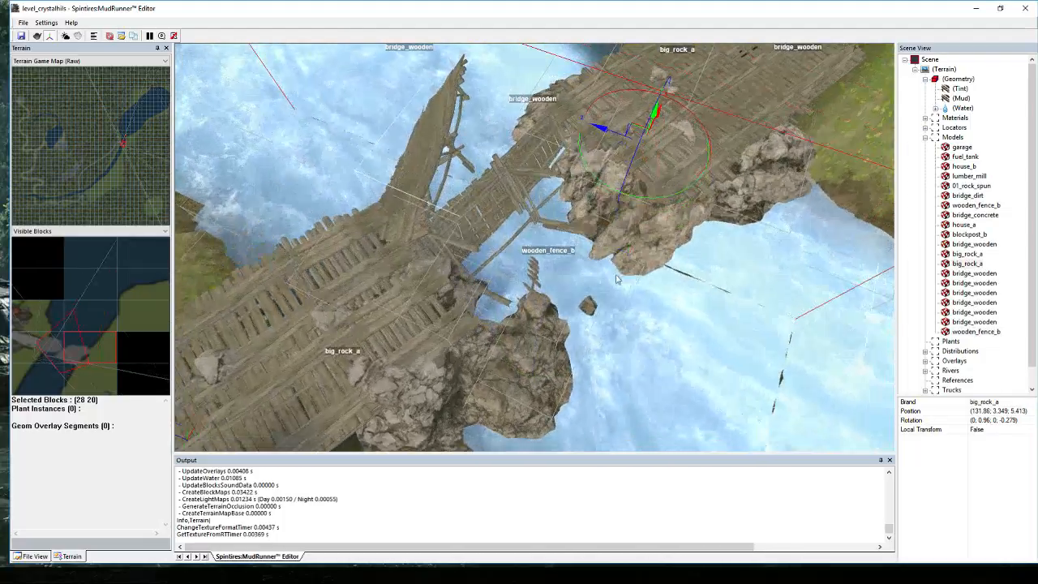
scroll(519, 276, up, 3)
scroll(519, 276, down, 3)
click(548, 263)
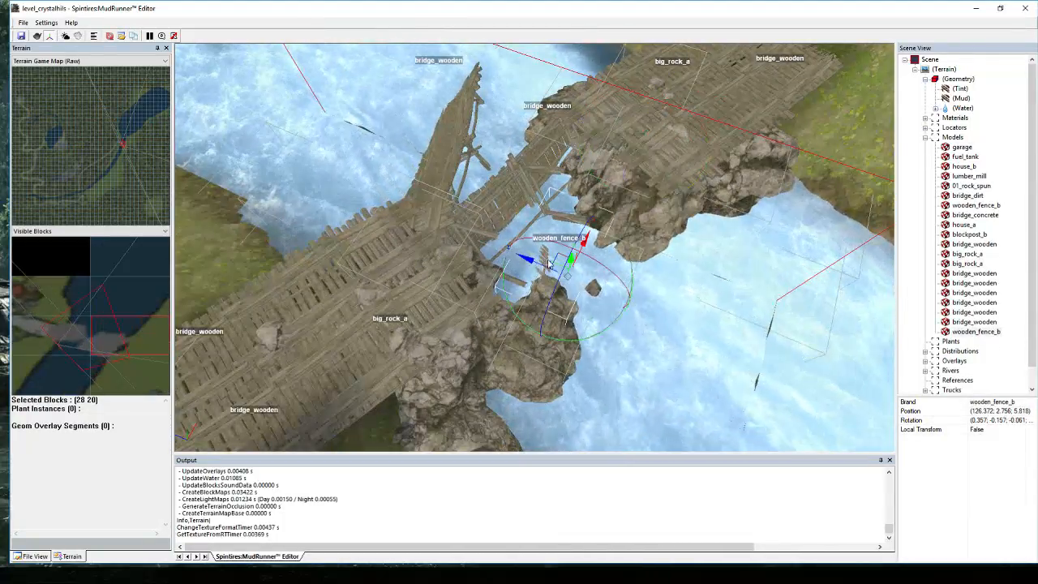
click(554, 357)
right_drag(554, 358, 544, 310)
scroll(508, 359, down, 3)
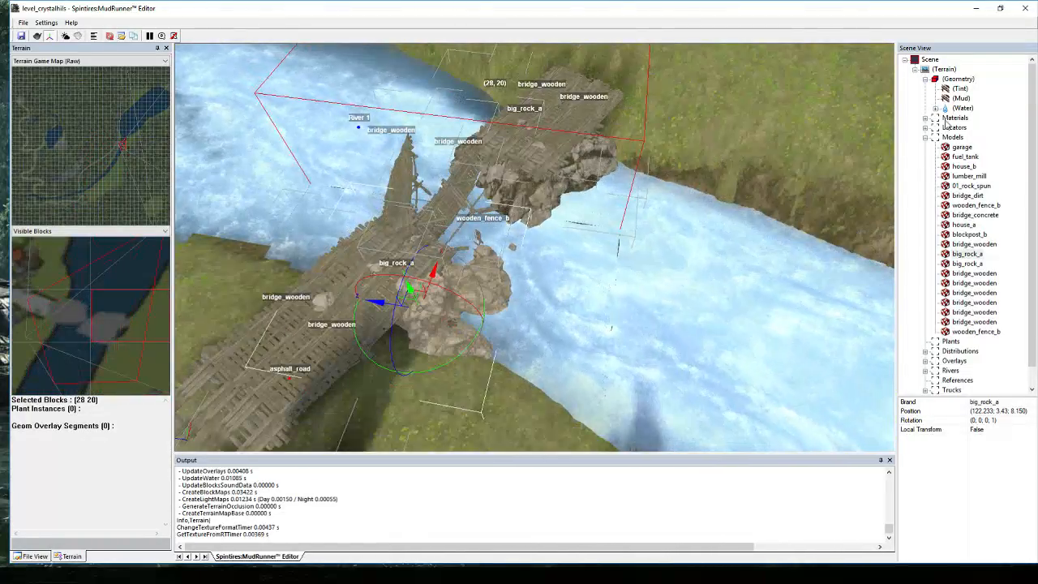
Edit the water with the brush in Speed mode, size 0.8 and value 1.00, and paint the gap under the broken bridge.
click(962, 107)
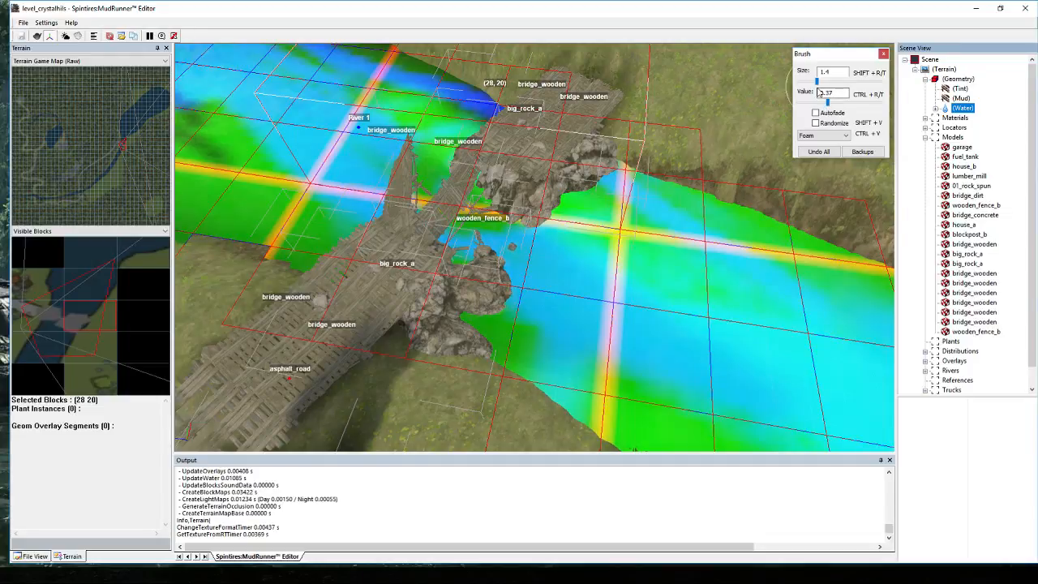
click(828, 137)
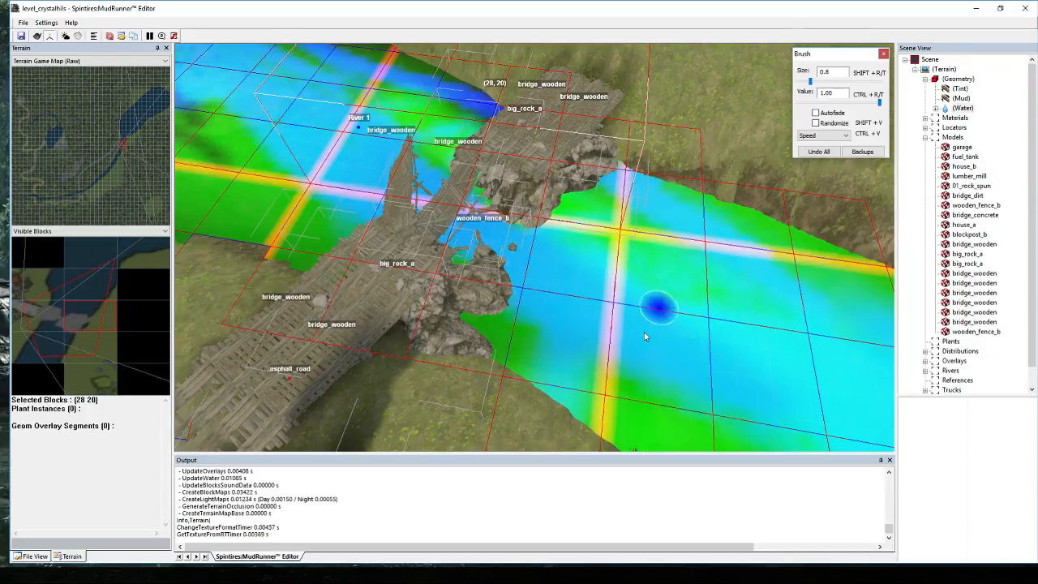
middle_drag(645, 335, 688, 345)
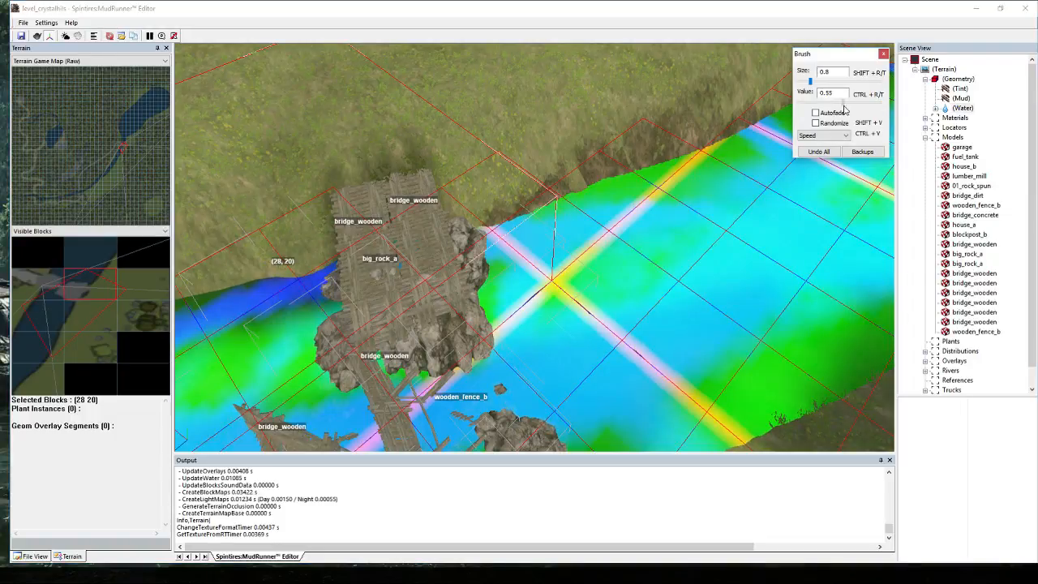
Paint water speed 0.00 along the far bank by the rocks and 1.00 in the open river beyond the fence.
middle_drag(755, 132, 519, 251)
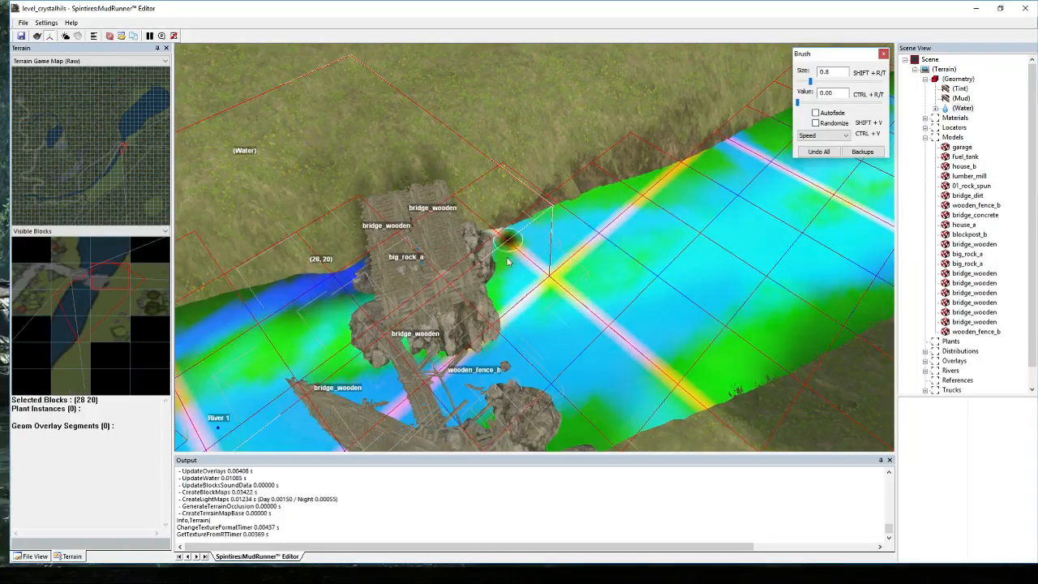
middle_drag(546, 219, 412, 311)
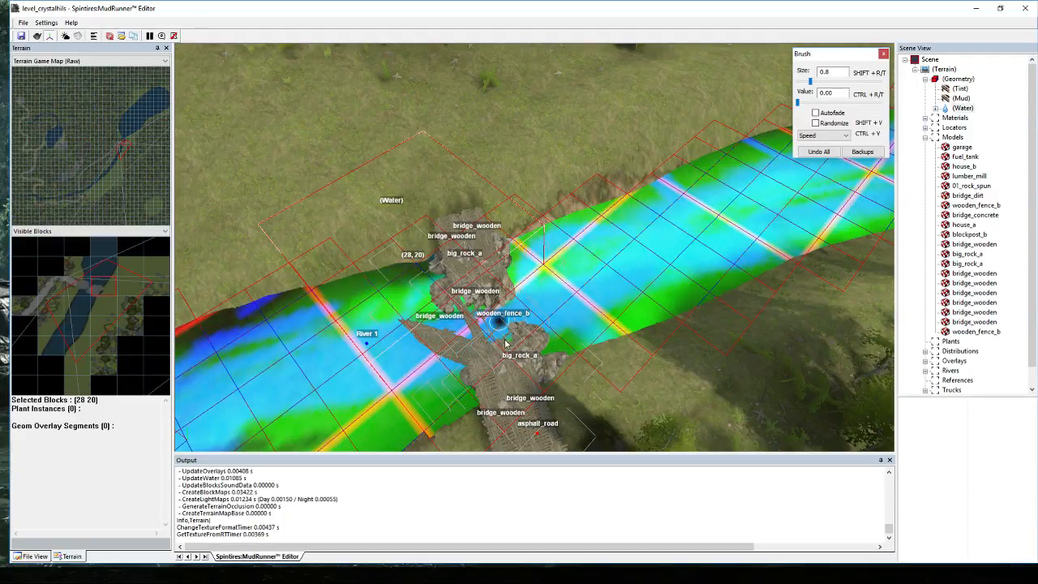
scroll(516, 294, down, 1)
scroll(541, 279, up, 4)
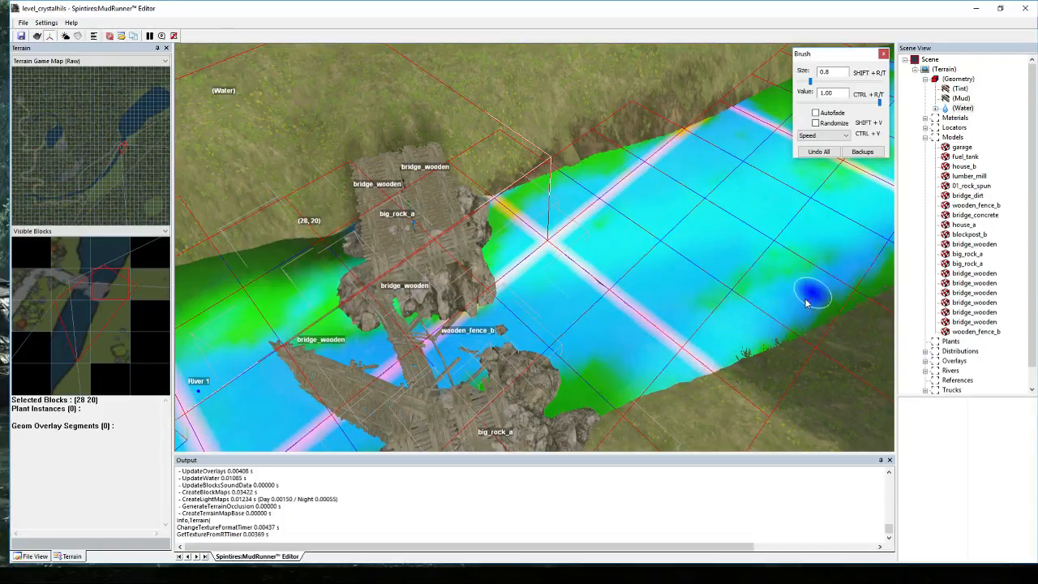
Paint water speed 0.00 around the rocks and along the banks beside the bridge, and finish the water editing.
alt+middle_drag(628, 316, 599, 343)
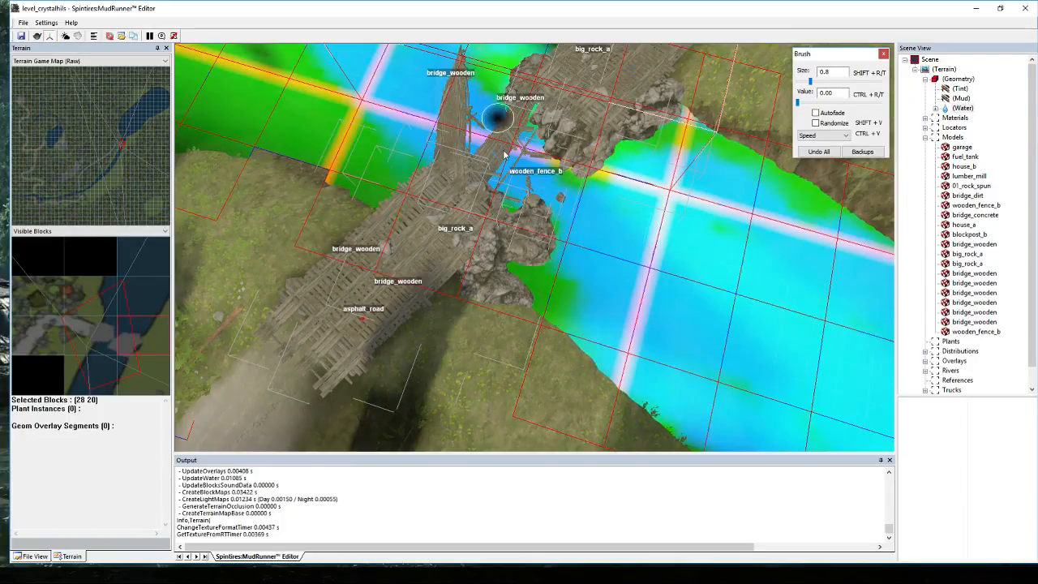
alt+middle_drag(503, 154, 503, 292)
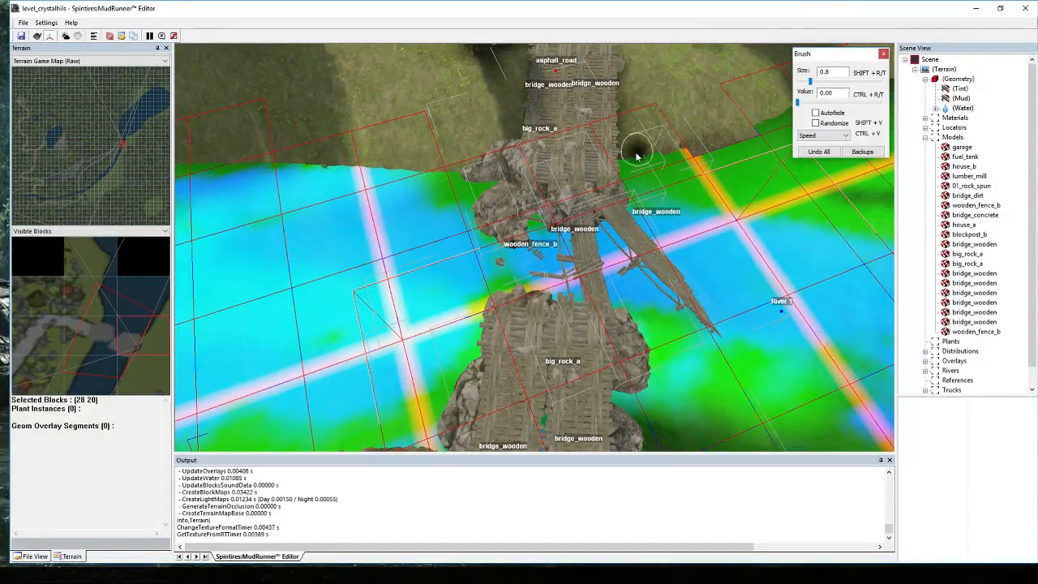
key(Escape)
mouse_move(512, 345)
alt+middle_down()
mouse_move(527, 358)
mouse_move(601, 347)
mouse_move(551, 336)
mouse_move(502, 300)
mouse_move(458, 300)
mouse_move(494, 304)
mouse_move(486, 297)
mouse_move(524, 375)
alt+middle_up()
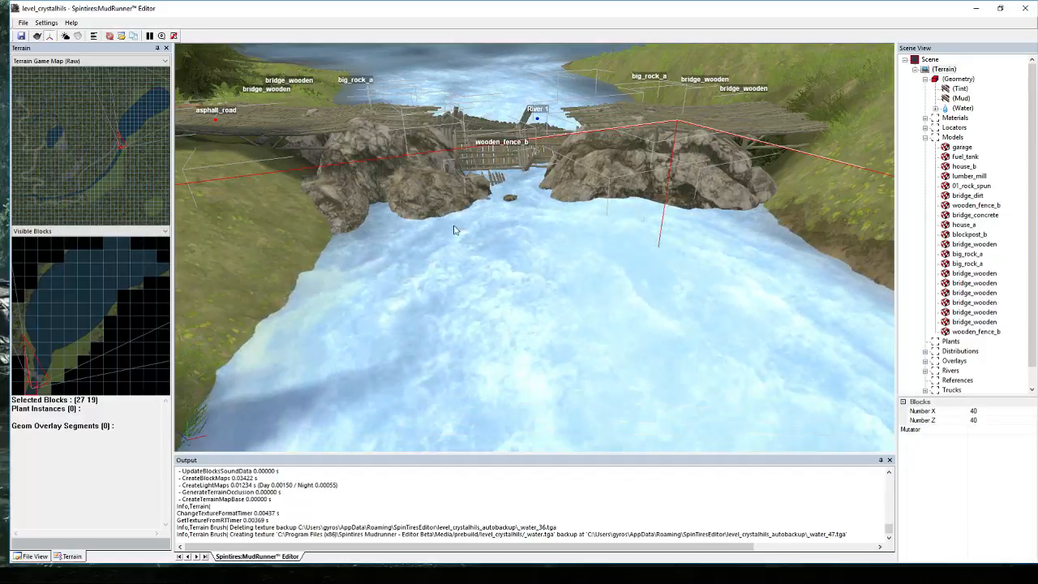
Edit the water with the Speed brush at size 30.6 and value 0.55, and paint the lake where River 1 widens.
scroll(671, 242, down, 3)
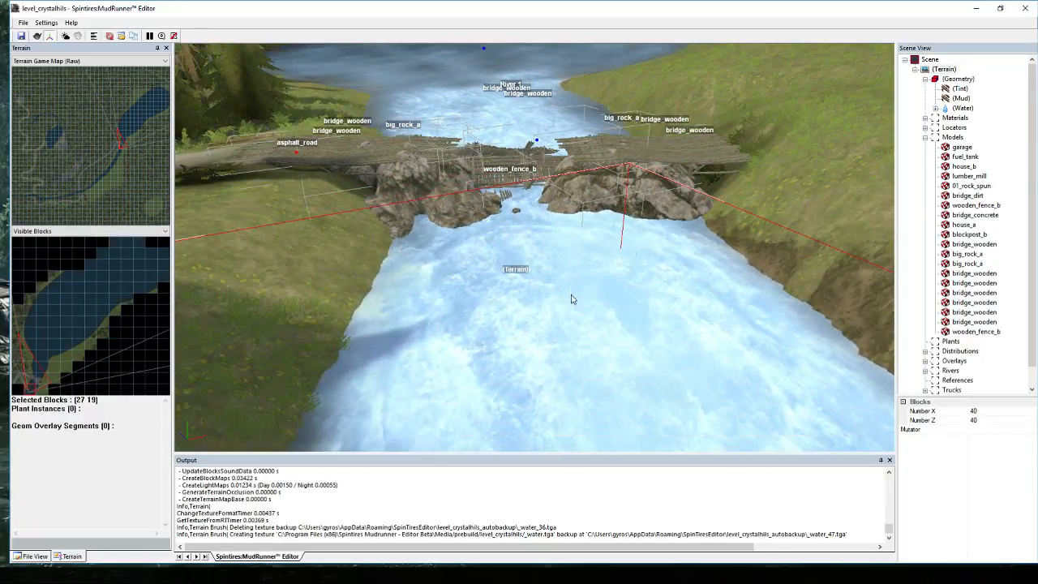
scroll(552, 309, up, 3)
middle_drag(551, 311, 487, 129)
right_drag(519, 220, 612, 276)
scroll(612, 276, up, 4)
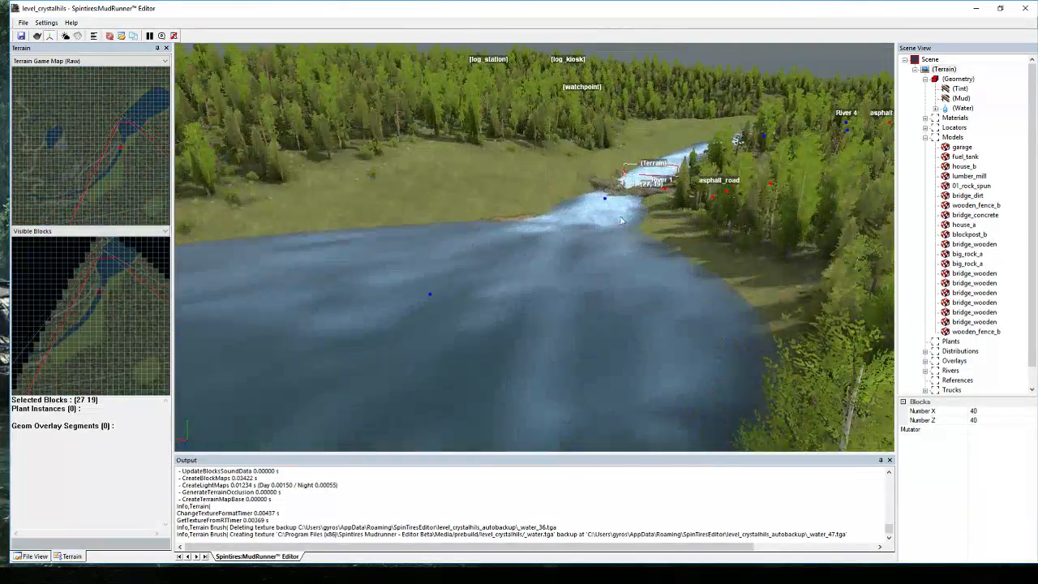
right_drag(522, 207, 491, 290)
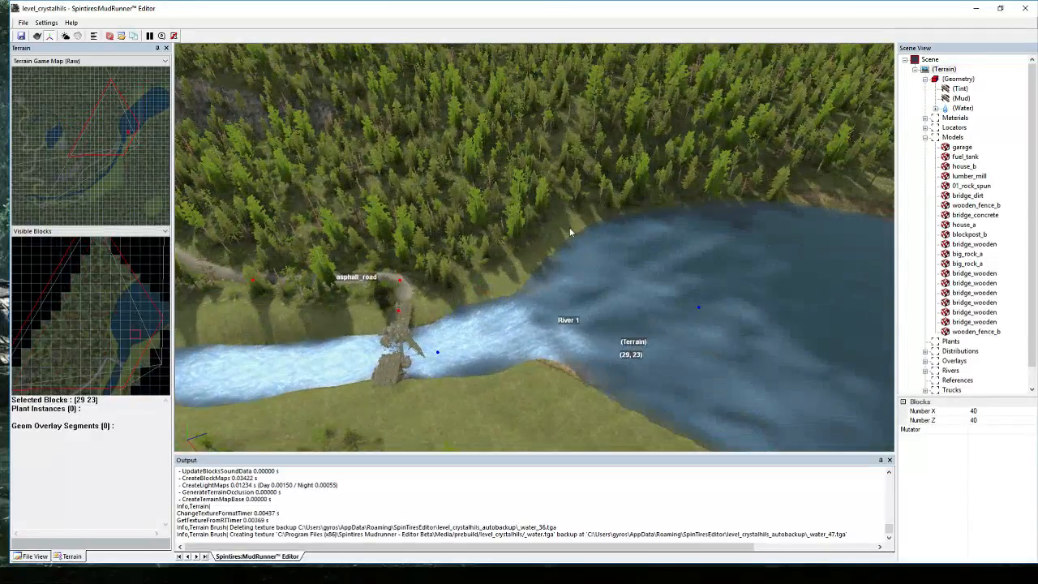
click(962, 108)
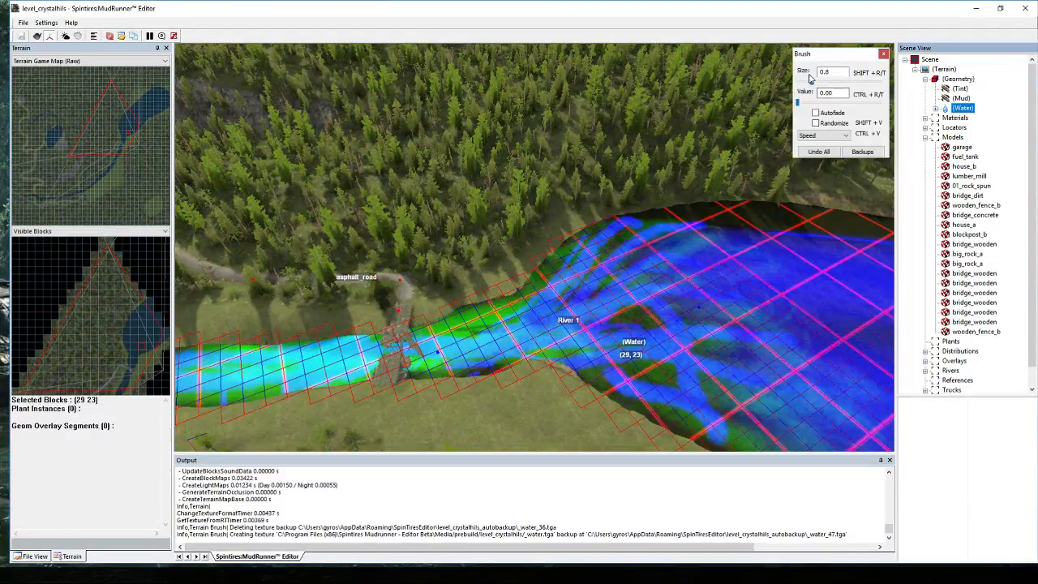
click(828, 85)
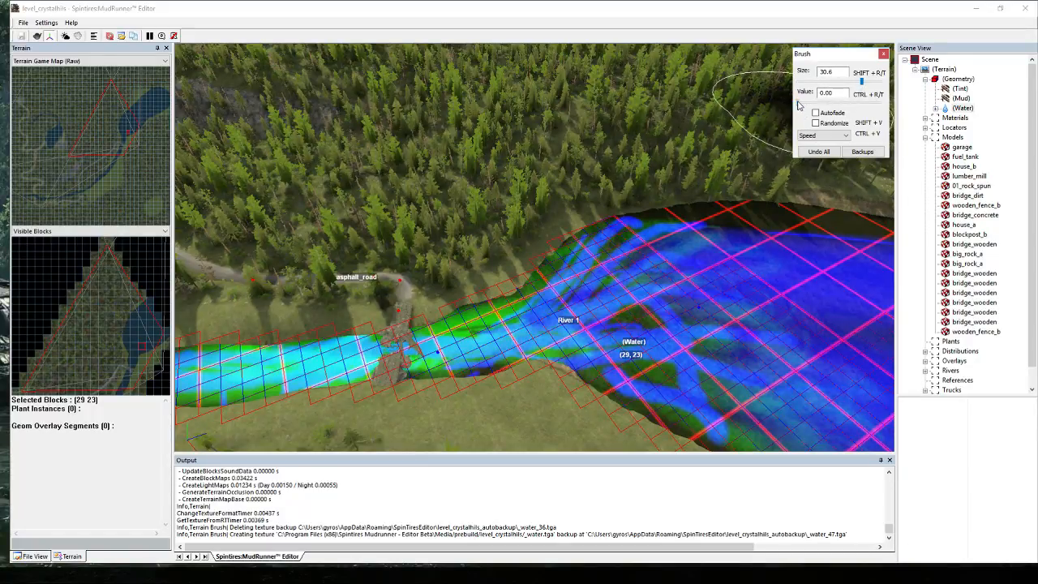
drag(799, 105, 836, 110)
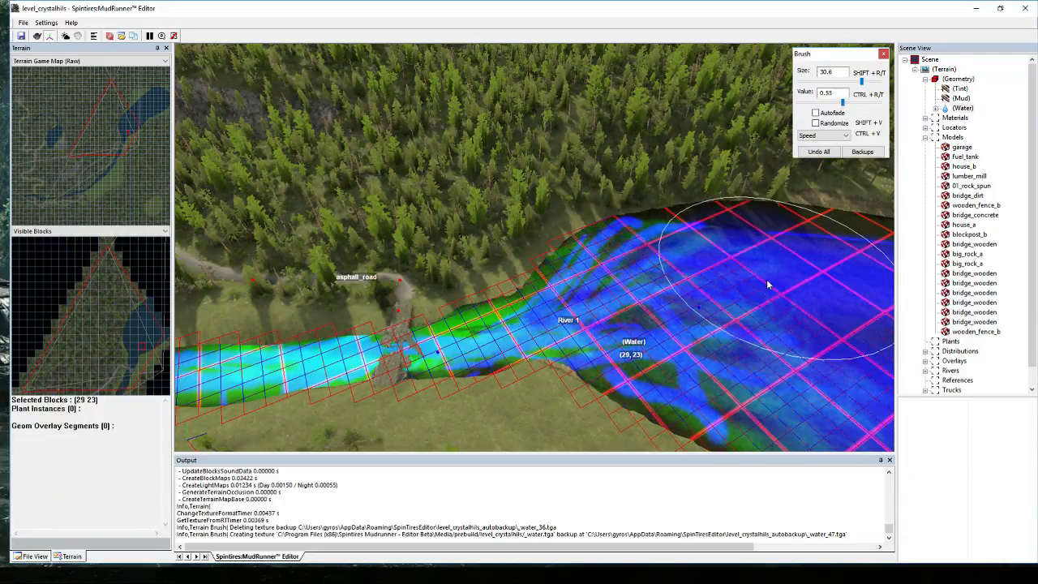
mouse_move(762, 283)
mouse_down()
mouse_move(748, 283)
mouse_move(774, 287)
mouse_up()
scroll(771, 348, down, 2)
scroll(883, 332, up, 3)
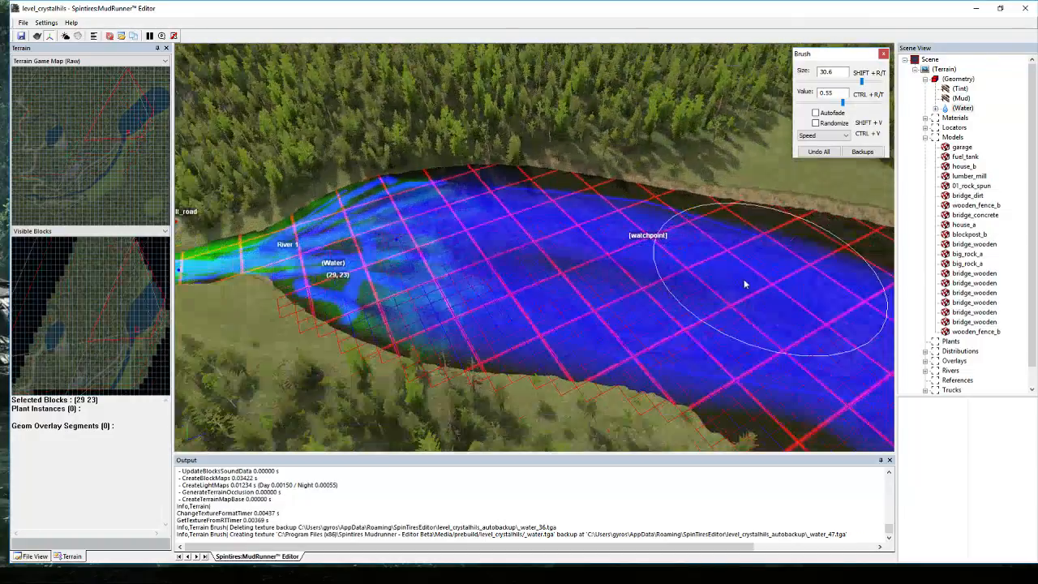
Set the brush value to 0.00 and paint that water speed across the lake from its inlet to the far end.
drag(842, 102, 797, 102)
click(392, 267)
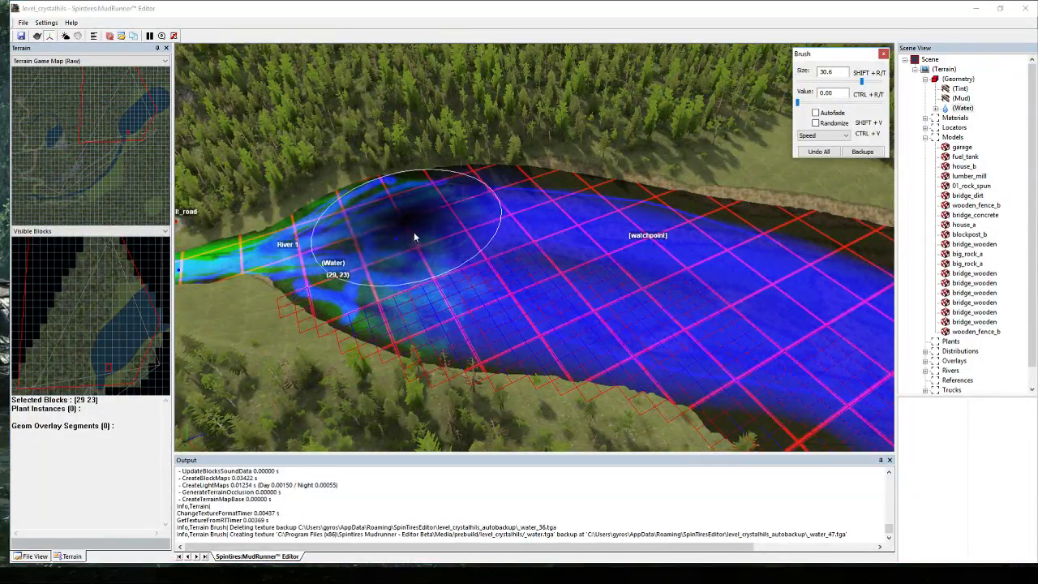
mouse_move(474, 231)
mouse_down()
mouse_move(491, 280)
mouse_move(551, 315)
mouse_move(747, 327)
mouse_move(689, 246)
mouse_move(832, 300)
mouse_up()
scroll(832, 301, down, 3)
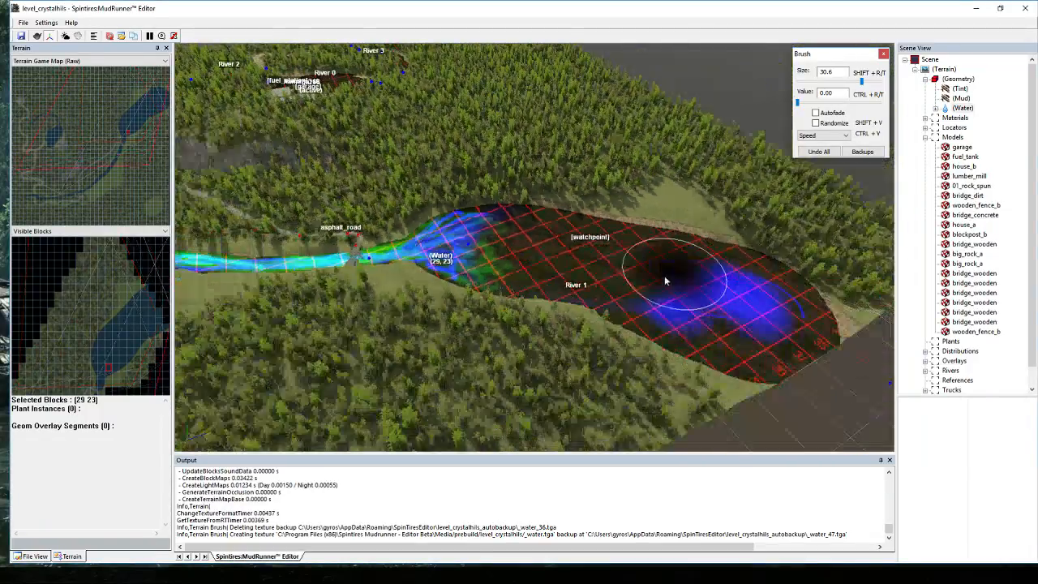
drag(728, 339, 793, 348)
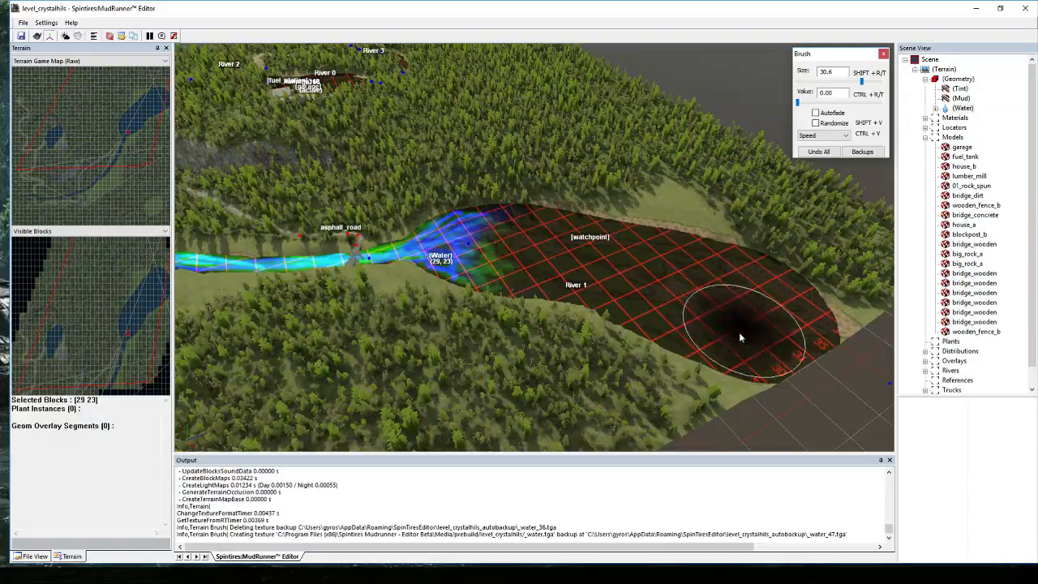
scroll(587, 269, up, 2)
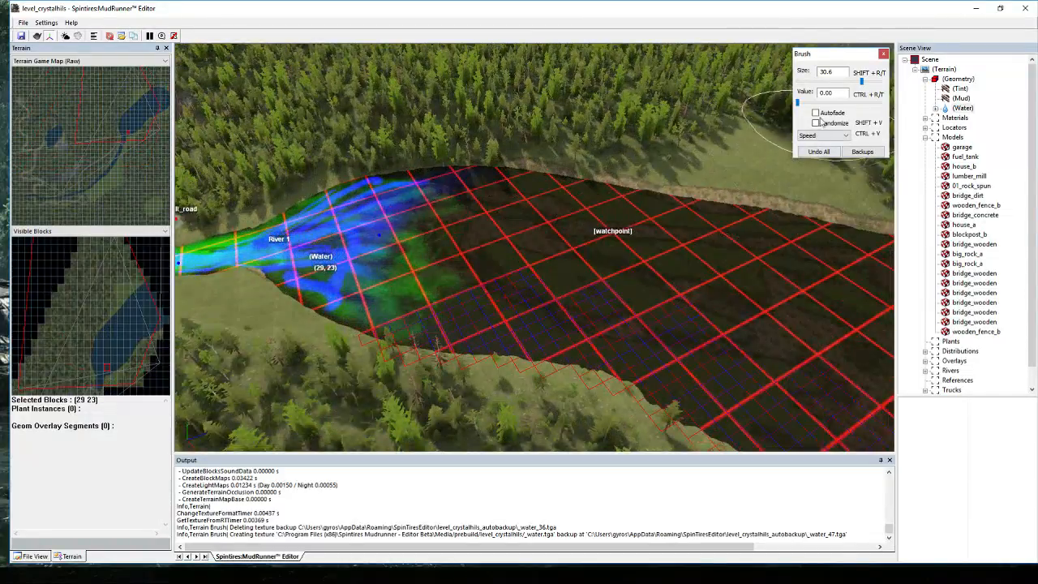
Set the brush value to 0.54 and paint that water speed over the whole lake.
click(821, 136)
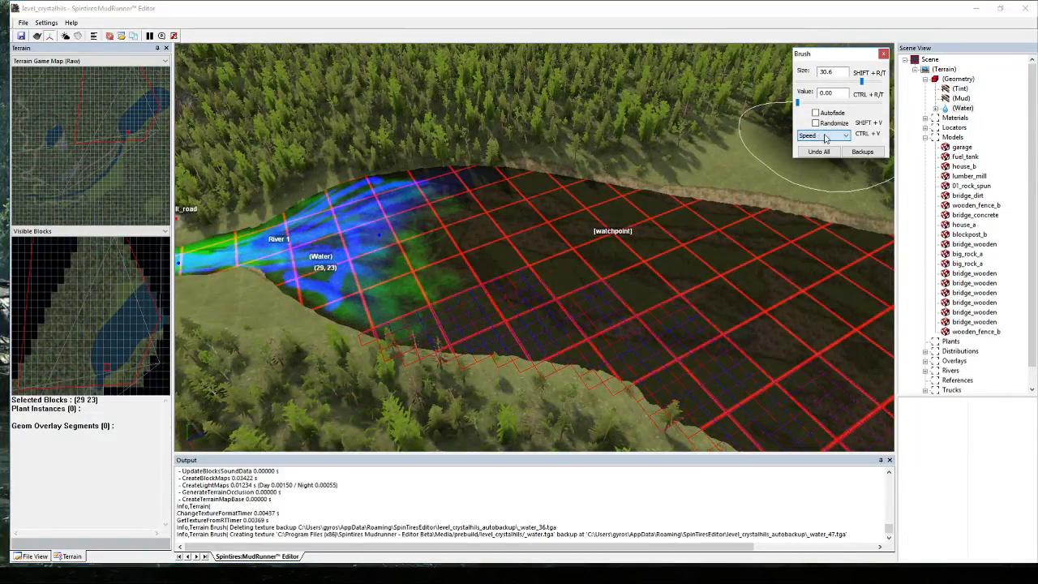
click(829, 92)
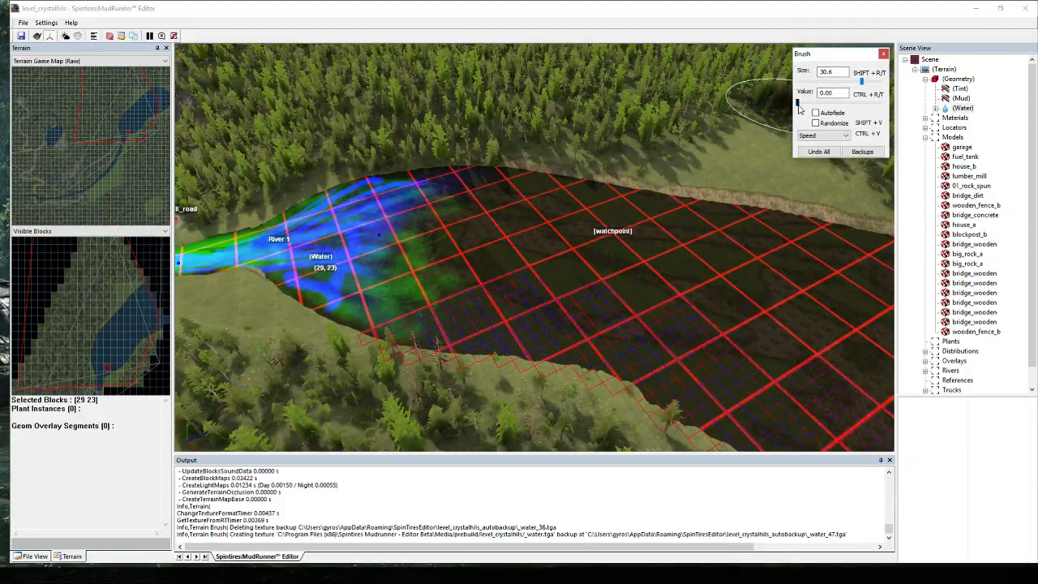
drag(799, 106, 830, 114)
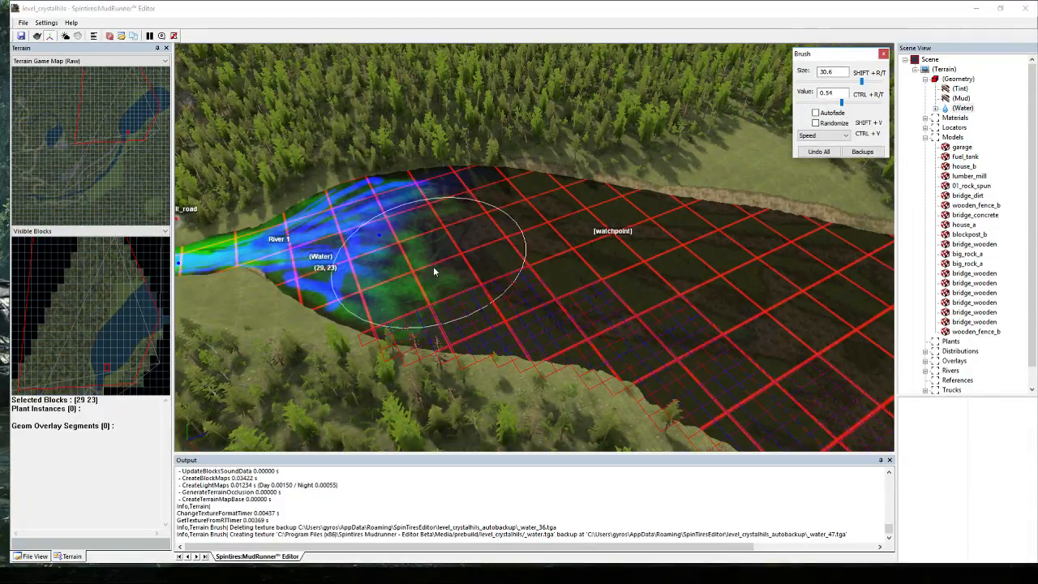
mouse_move(432, 266)
mouse_down()
mouse_move(486, 292)
mouse_move(540, 239)
mouse_move(611, 254)
mouse_move(783, 328)
mouse_move(440, 248)
mouse_move(419, 215)
mouse_move(533, 289)
mouse_up()
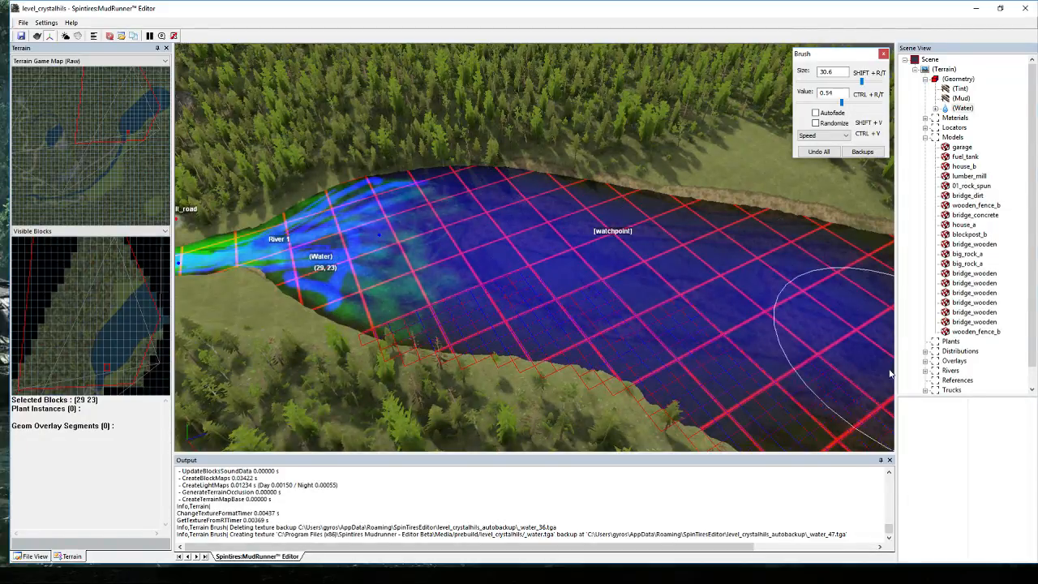
scroll(835, 367, down, 4)
mouse_move(671, 307)
mouse_down()
mouse_move(727, 343)
mouse_move(661, 374)
mouse_move(688, 394)
mouse_move(770, 314)
mouse_move(800, 370)
mouse_move(785, 315)
mouse_up()
scroll(785, 315, up, 1)
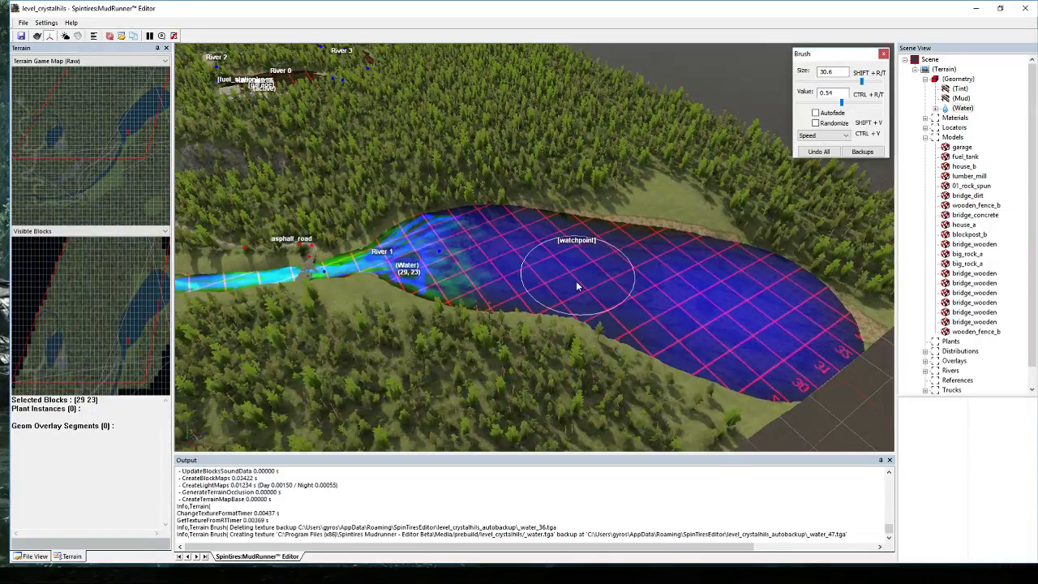
scroll(477, 265, up, 2)
Switch the water brush to Foam with size 12.9 and value 0.51, dab the lake's inlet, and finish the water editing.
click(833, 136)
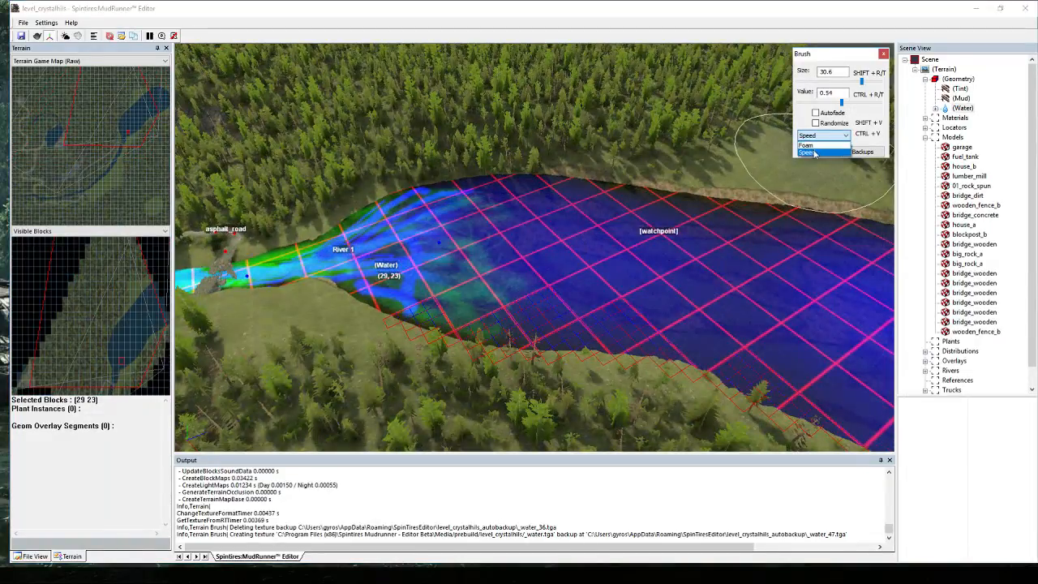
click(829, 152)
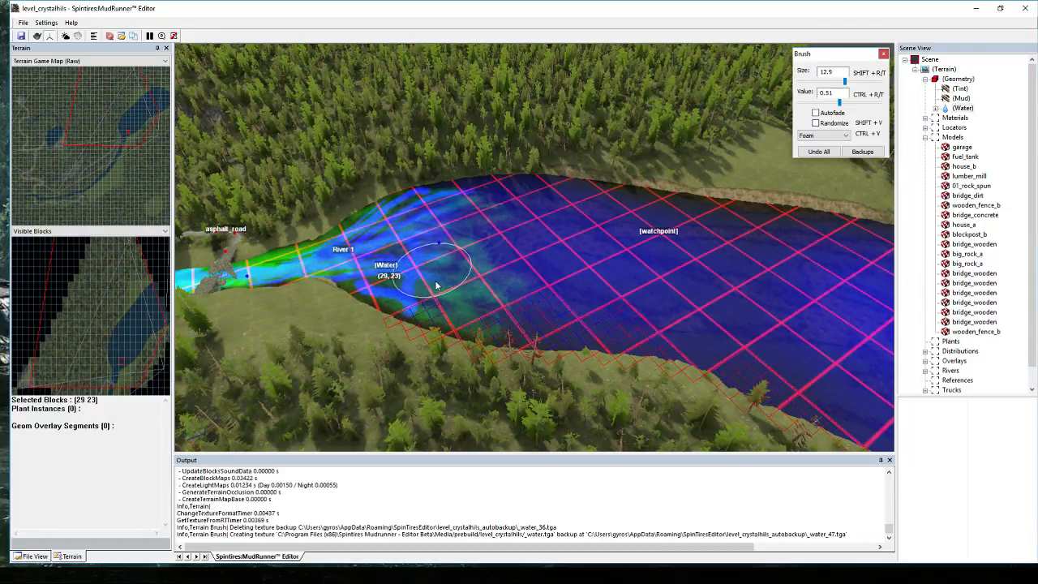
key(Escape)
click(408, 313)
Add a new asphalt_road overlay on the grassy bank across the river at the end of the broken bridge.
scroll(407, 313, up, 3)
mouse_move(397, 285)
middle_down()
mouse_move(533, 300)
mouse_move(398, 242)
mouse_move(347, 278)
mouse_move(487, 265)
mouse_move(475, 273)
middle_up()
middle_drag(549, 271, 292, 243)
scroll(379, 153, up, 5)
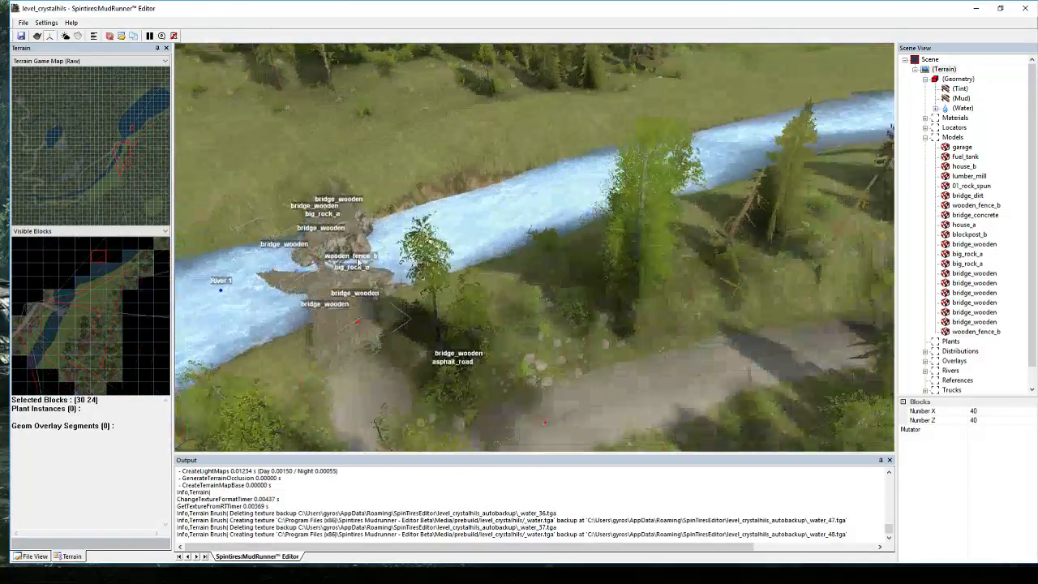
middle_drag(357, 259, 630, 236)
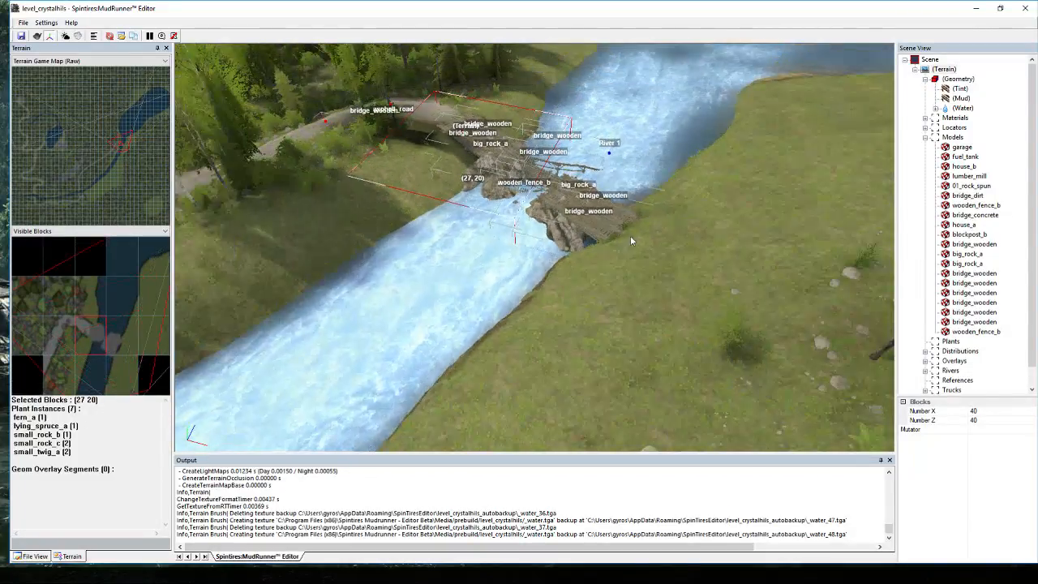
scroll(632, 241, down, 3)
scroll(658, 294, up, 1)
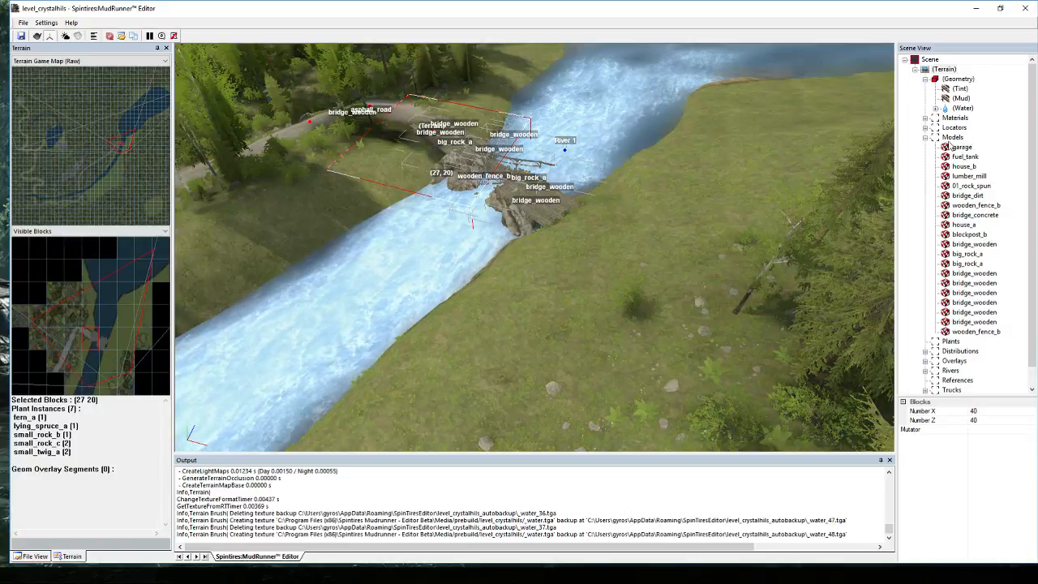
click(925, 138)
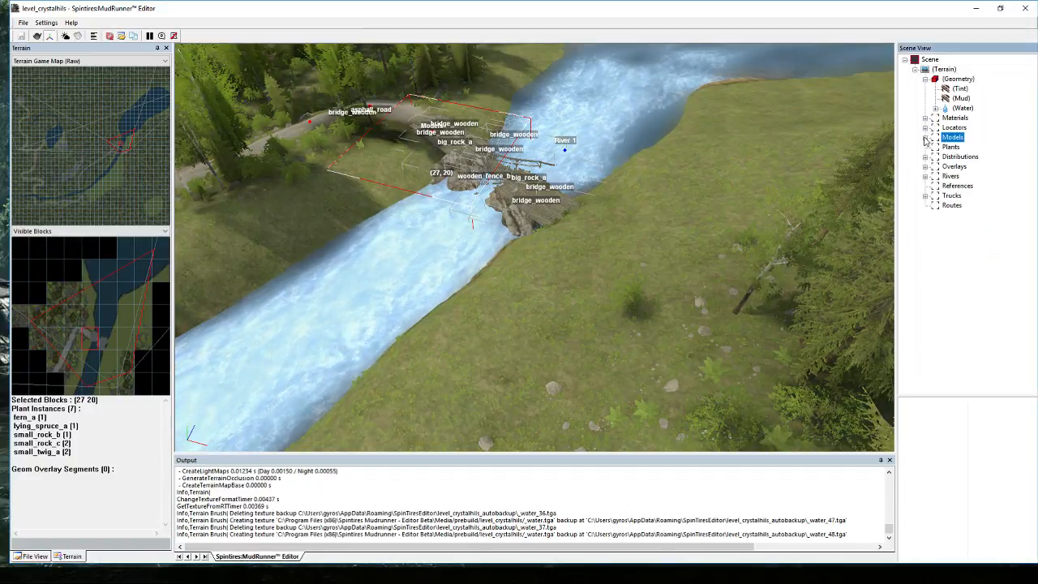
double_click(954, 166)
right_click(960, 166)
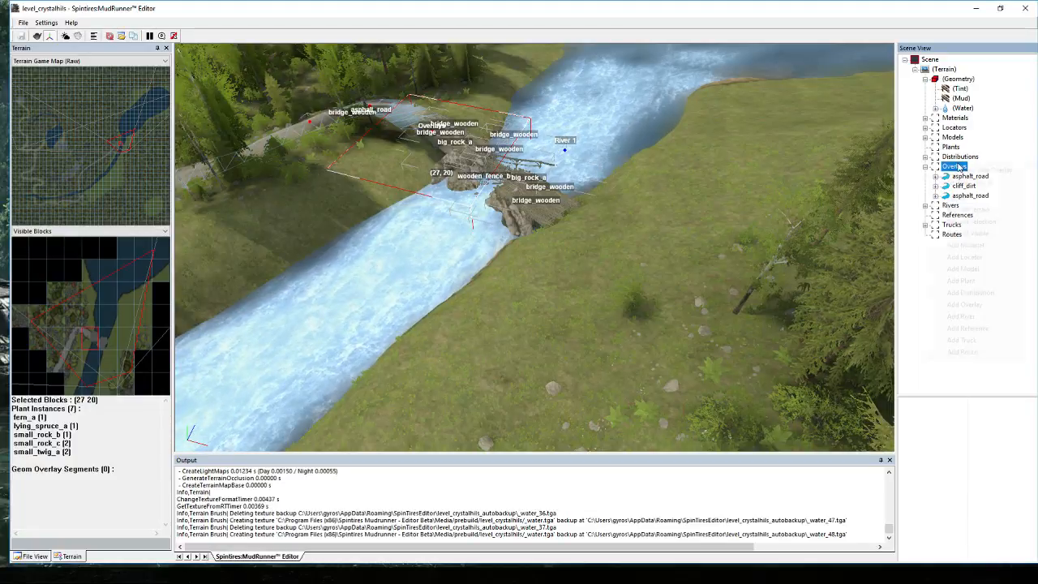
click(984, 171)
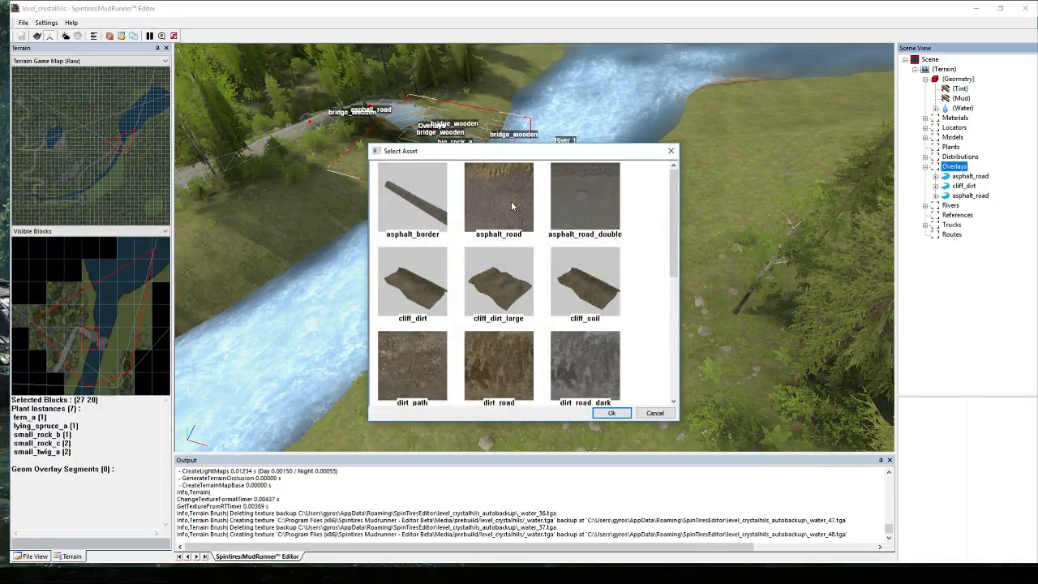
double_click(506, 202)
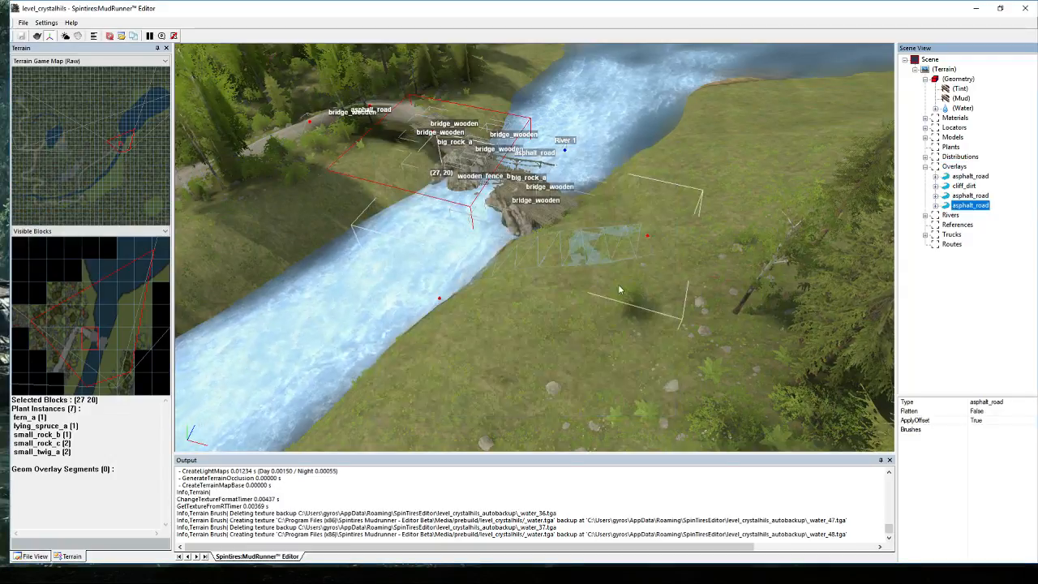
Move the new road's point 1 to the bridge end at about (135.9; 5.6; 1.4) and point 0 onto the grass at about (143.2; 9.1; -2.4).
click(647, 238)
drag(657, 233, 566, 218)
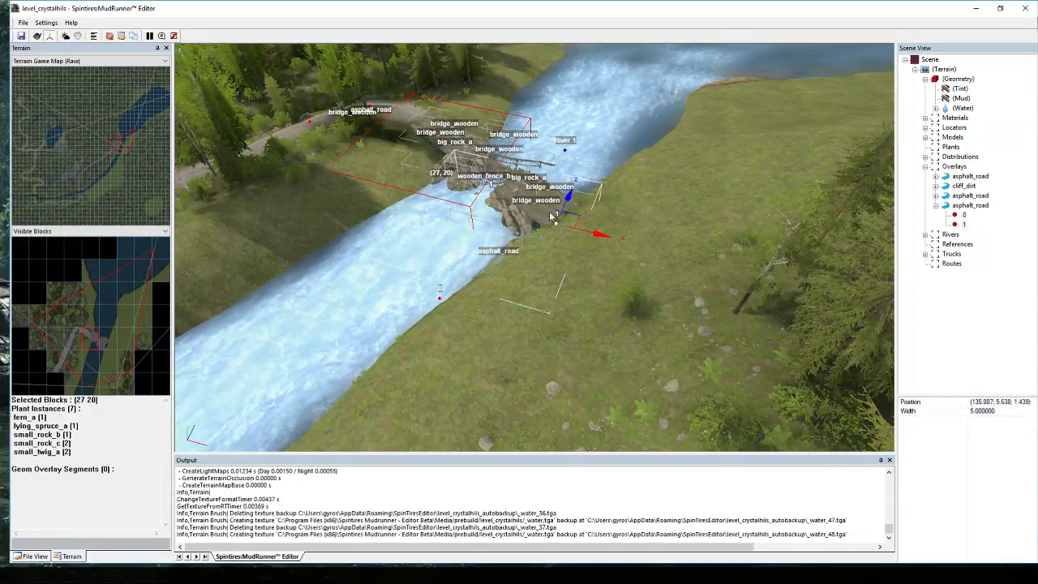
click(439, 297)
drag(448, 301, 633, 299)
middle_drag(554, 252, 475, 259)
click(676, 272)
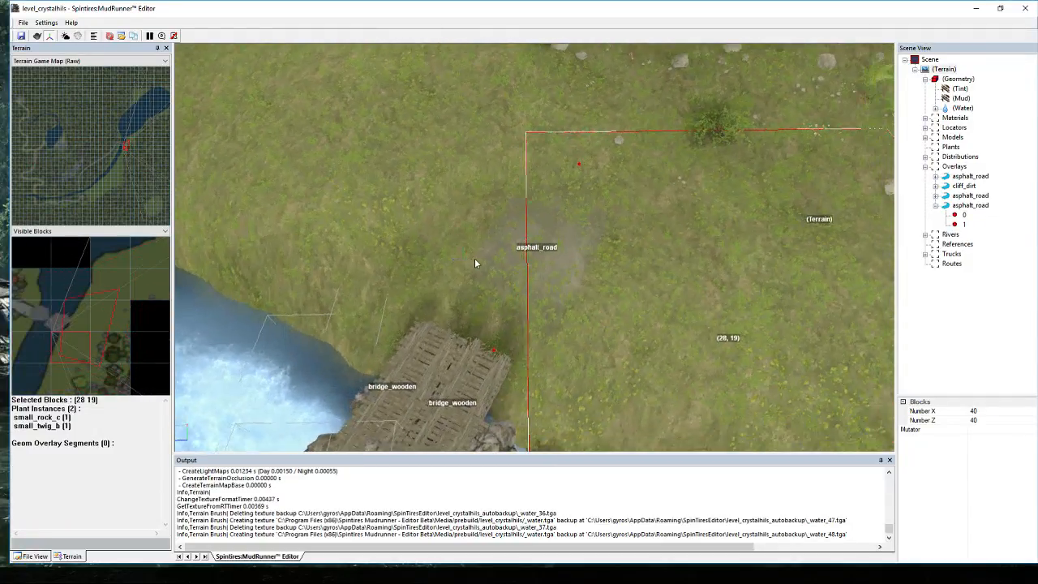
Shift the new road's point 1 onto the middle of the bridge deck's end, at about (135.8; 4.5; 2.9).
click(494, 352)
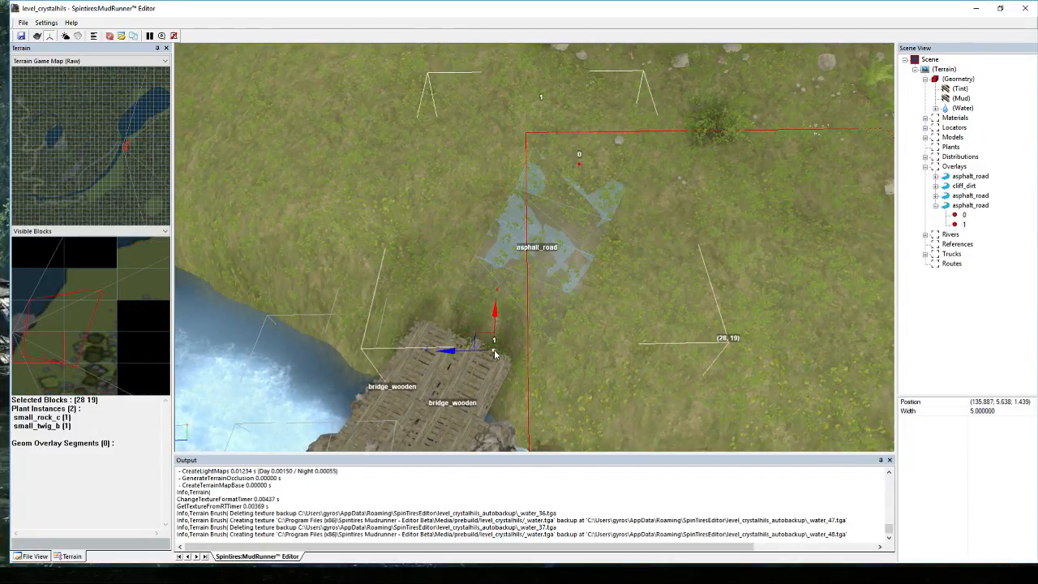
drag(492, 344, 445, 342)
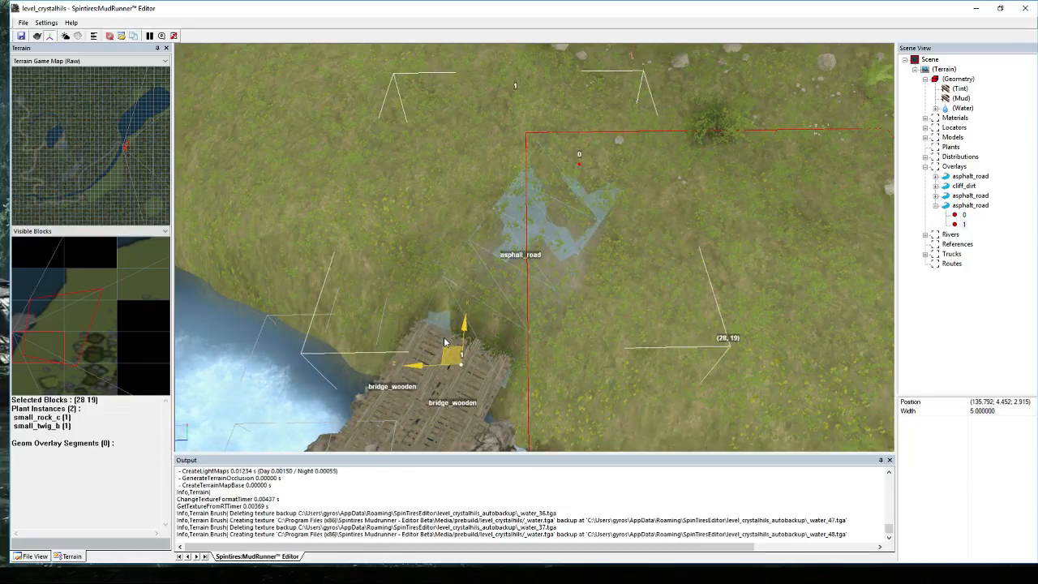
middle_drag(607, 304, 620, 301)
click(600, 280)
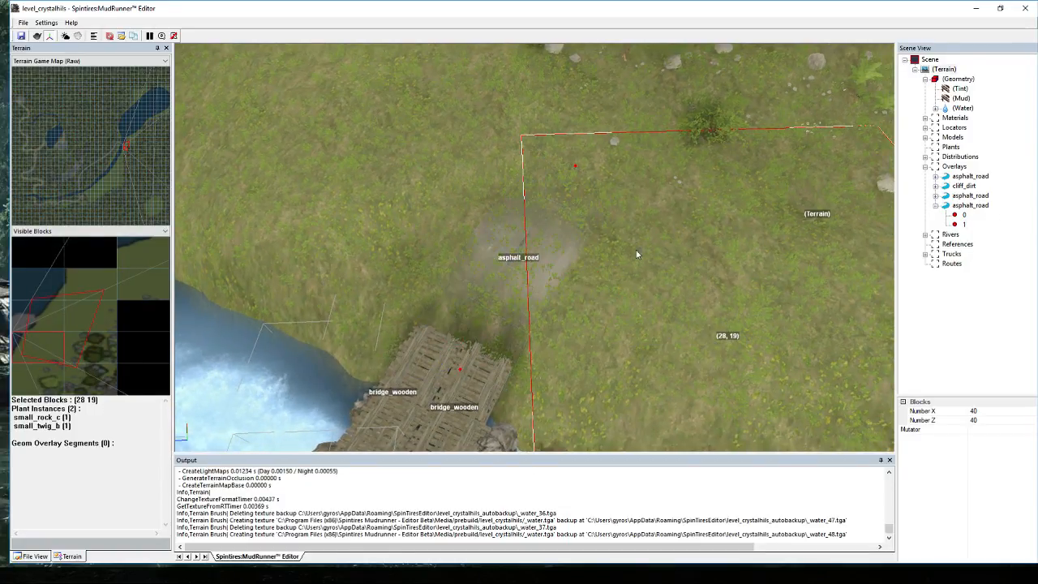
Insert three intermediate points after point 0 of the new asphalt_road overlay.
click(573, 169)
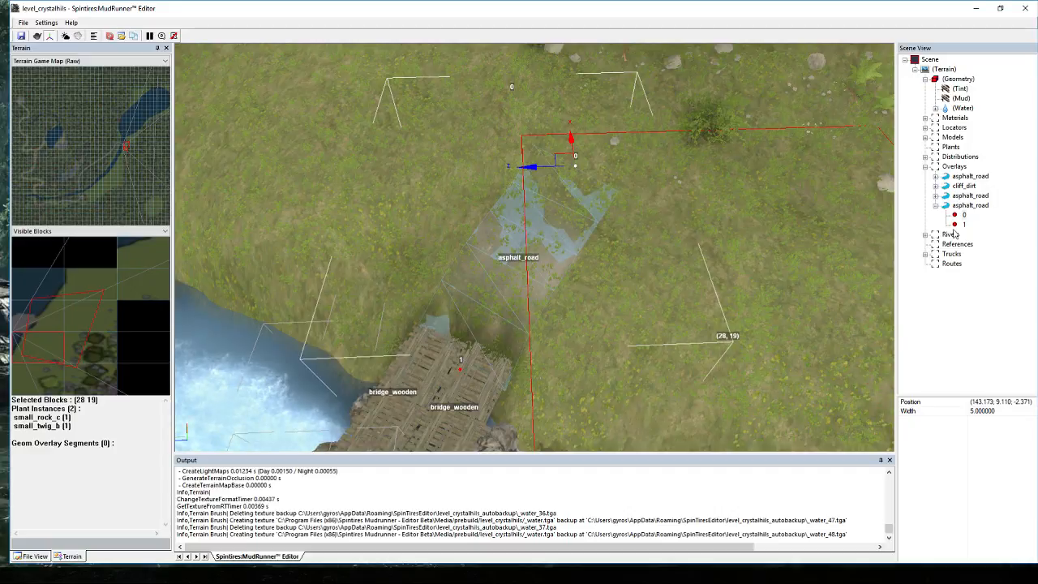
right_click(963, 214)
click(968, 230)
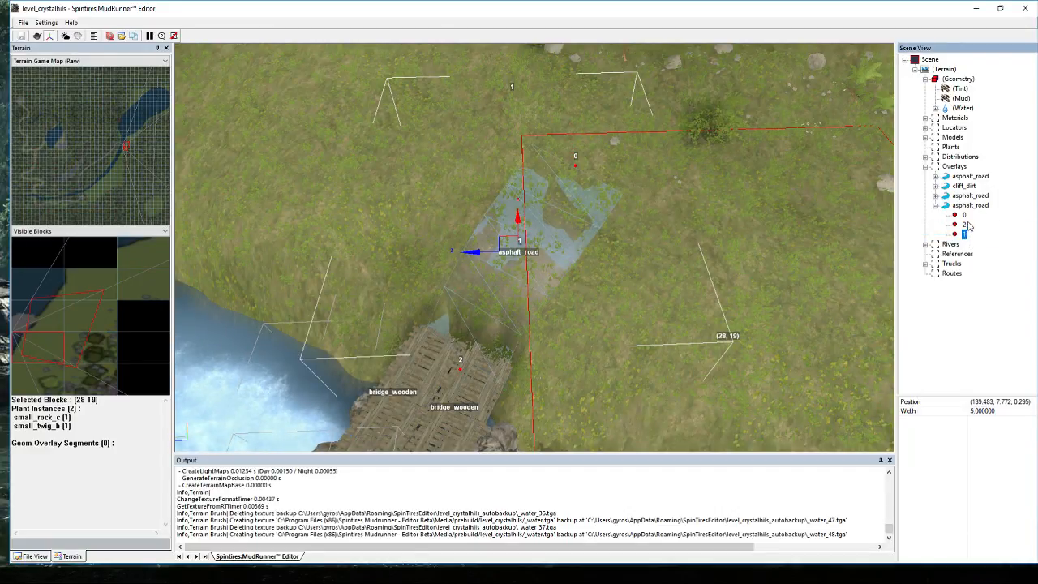
right_click(963, 223)
right_click(963, 216)
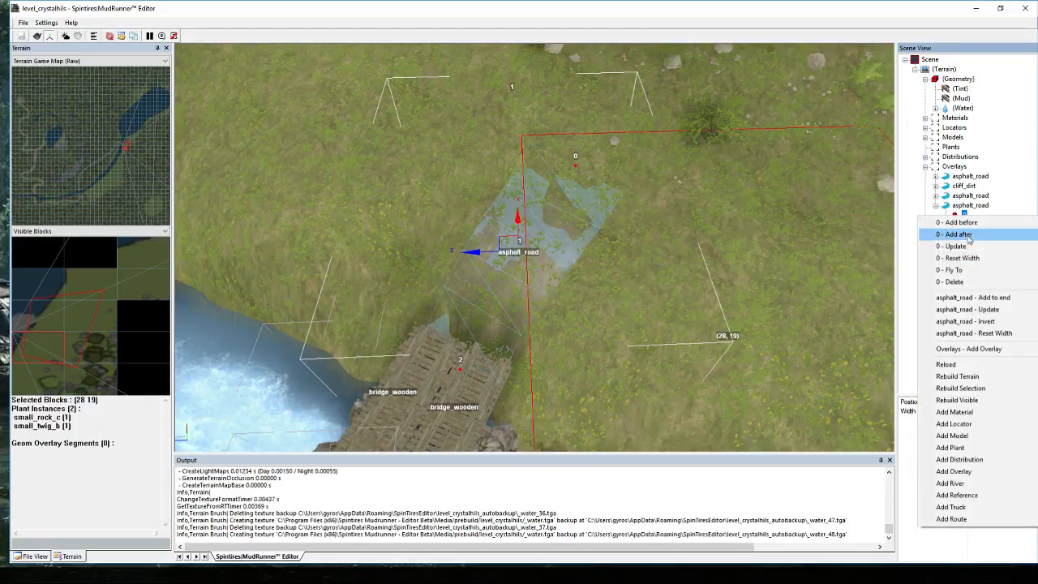
click(975, 235)
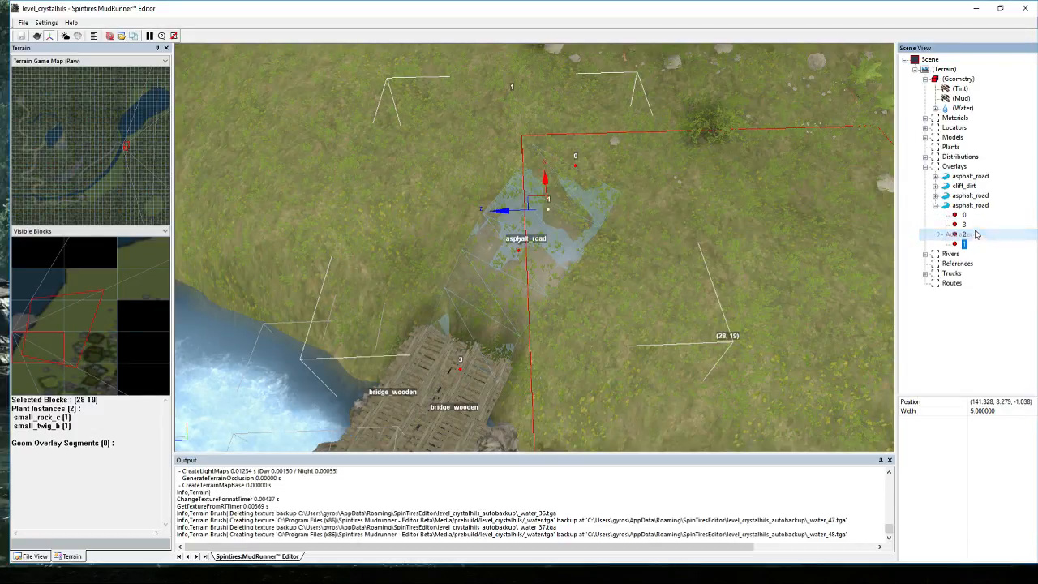
right_click(964, 215)
click(968, 233)
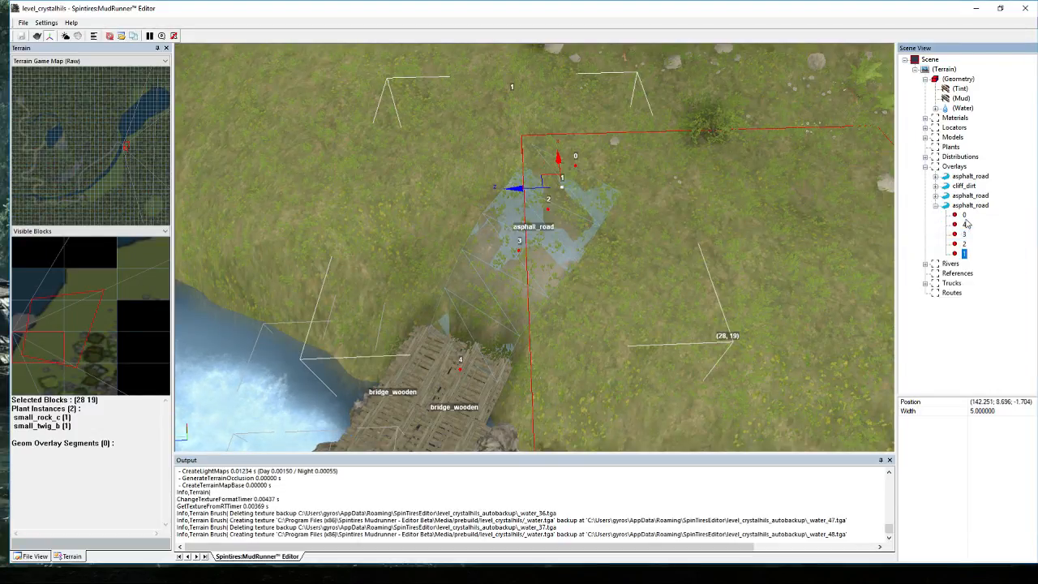
Insert one more intermediate point after point 0 of the new asphalt_road overlay.
right_click(965, 216)
click(969, 234)
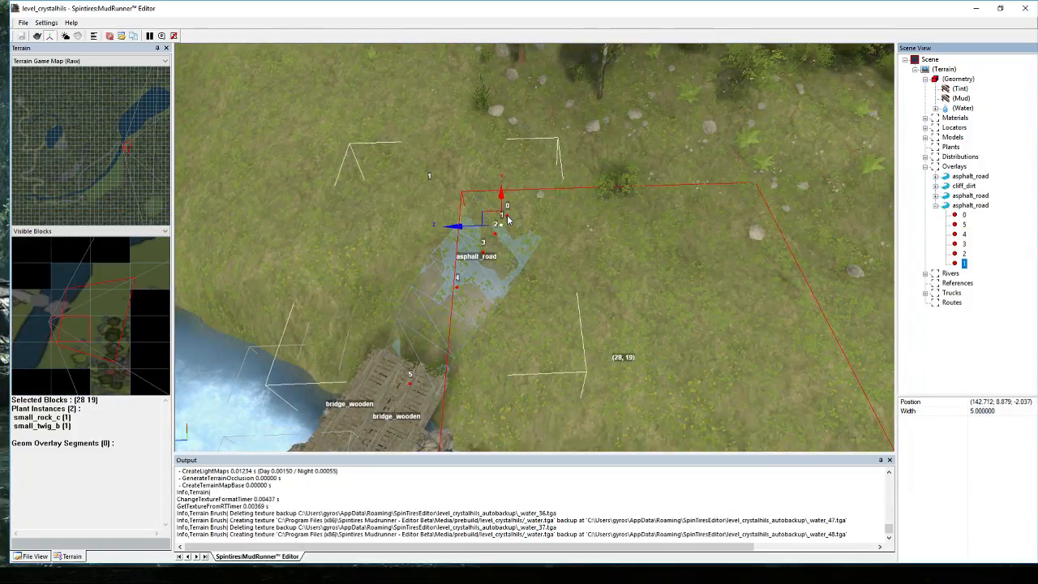
Examine the forested terrain between the broken bridge and the log station to judge where the road can continue.
middle_drag(507, 219, 716, 220)
scroll(564, 247, down, 4)
scroll(608, 193, down, 8)
scroll(611, 189, up, 4)
scroll(646, 204, up, 3)
scroll(716, 220, down, 4)
scroll(683, 271, up, 3)
middle_drag(684, 271, 475, 253)
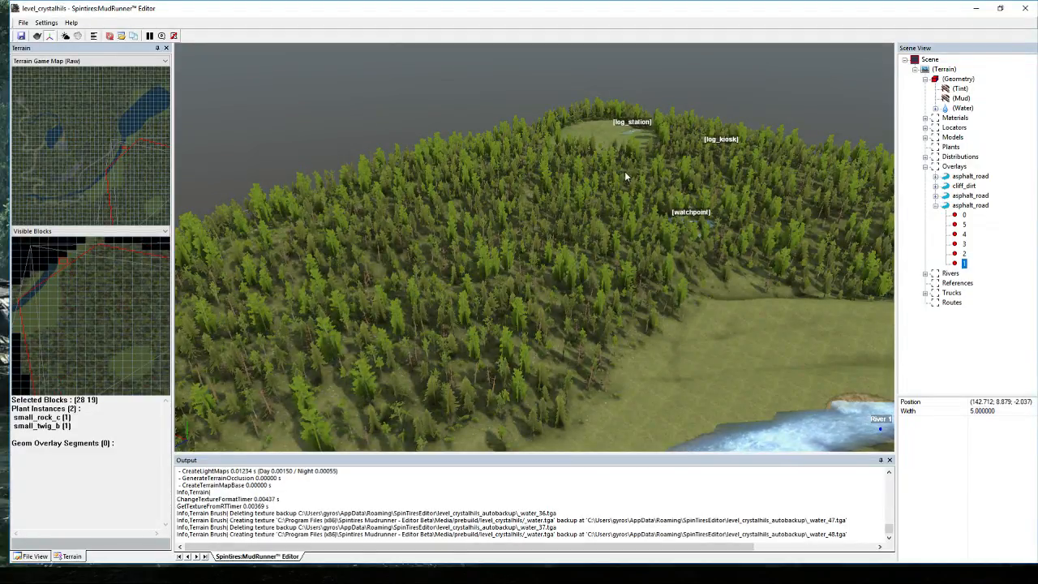
mouse_move(527, 274)
middle_down()
mouse_move(460, 281)
mouse_move(521, 261)
mouse_move(542, 278)
middle_up()
scroll(542, 278, down, 5)
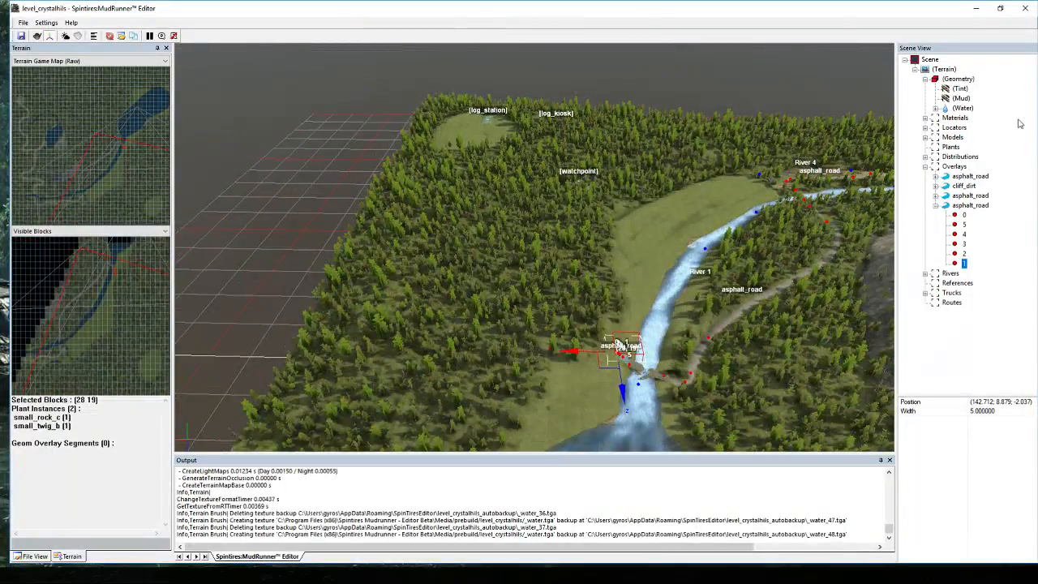
Activate the density brush for the Birches,BushesBig,Daisy,Ferns distribution and set its value to 0.00.
double_click(929, 156)
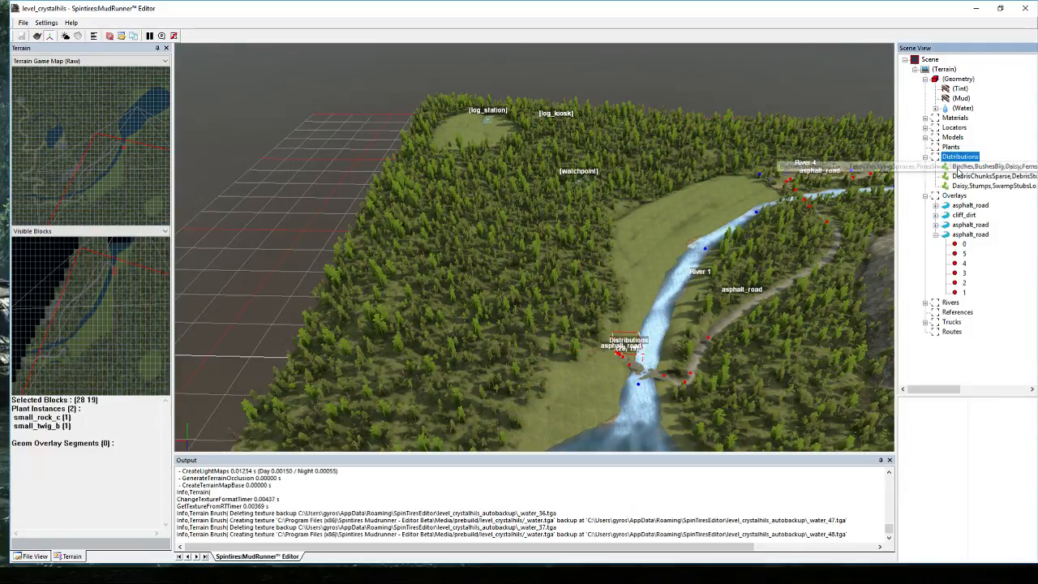
click(973, 166)
scroll(598, 281, up, 5)
scroll(598, 281, down, 5)
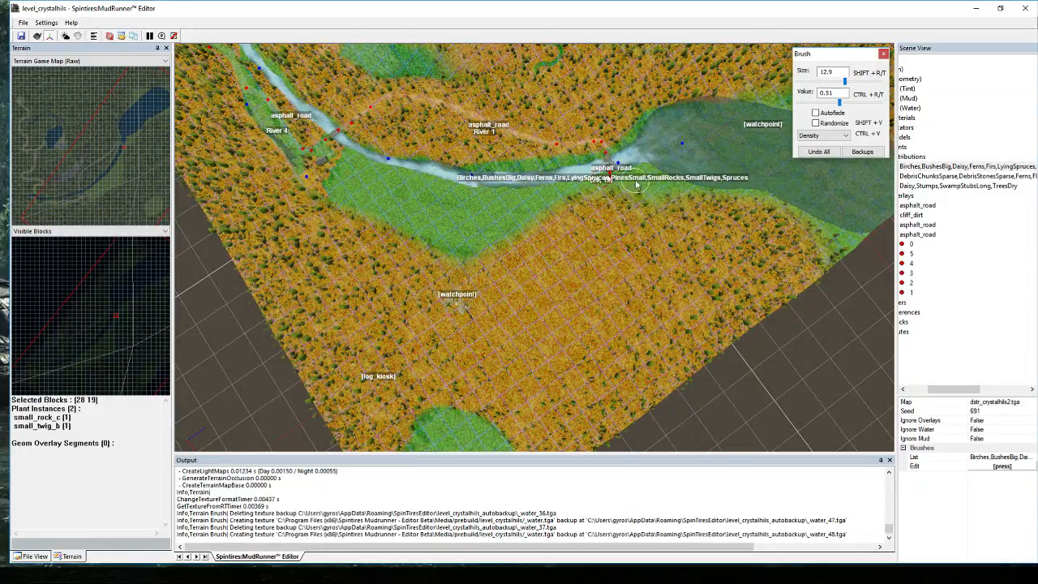
scroll(636, 185, up, 5)
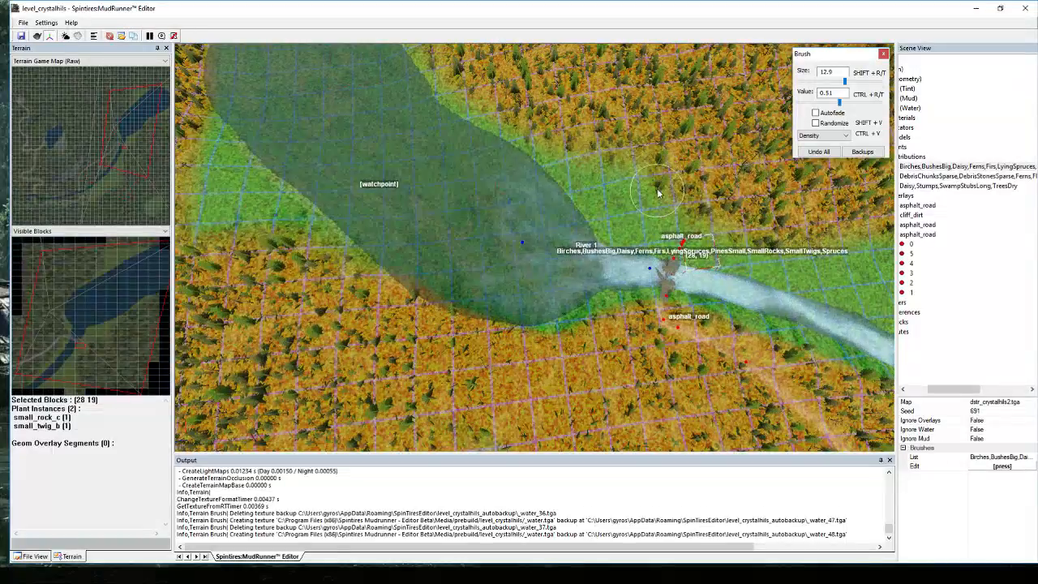
scroll(659, 193, down, 5)
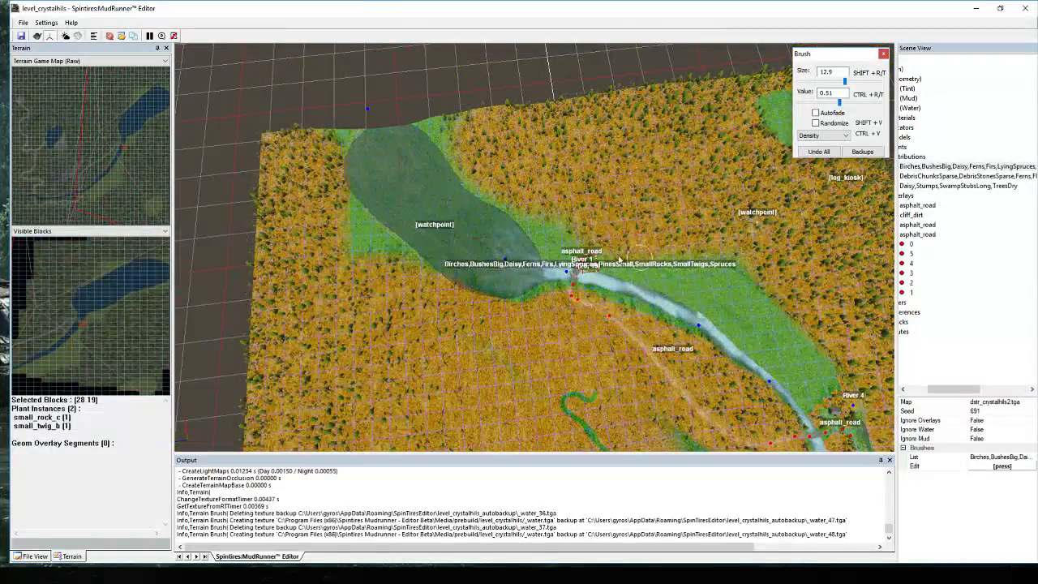
scroll(618, 258, up, 3)
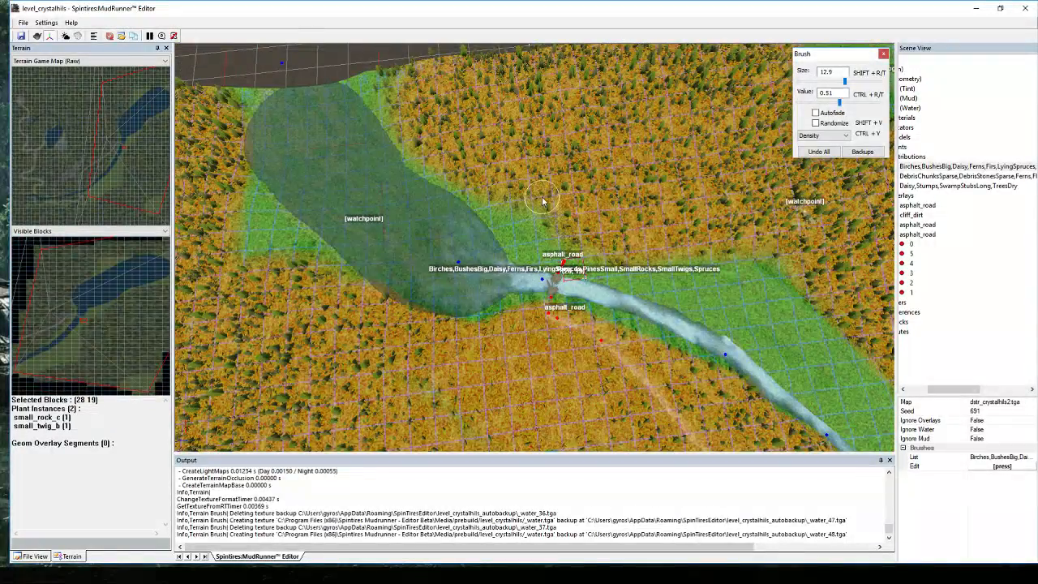
drag(837, 103, 782, 112)
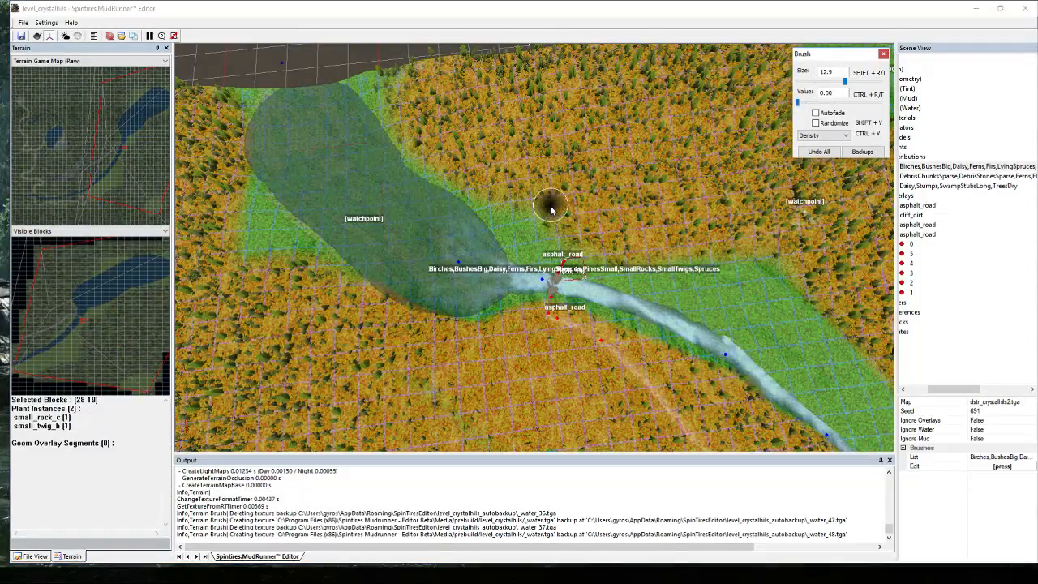
Clear a winding strip of forest with the 12.9 brush from the bank across the bridge to the nearby watchpoint.
scroll(558, 232, down, 2)
scroll(552, 229, up, 2)
drag(542, 238, 511, 200)
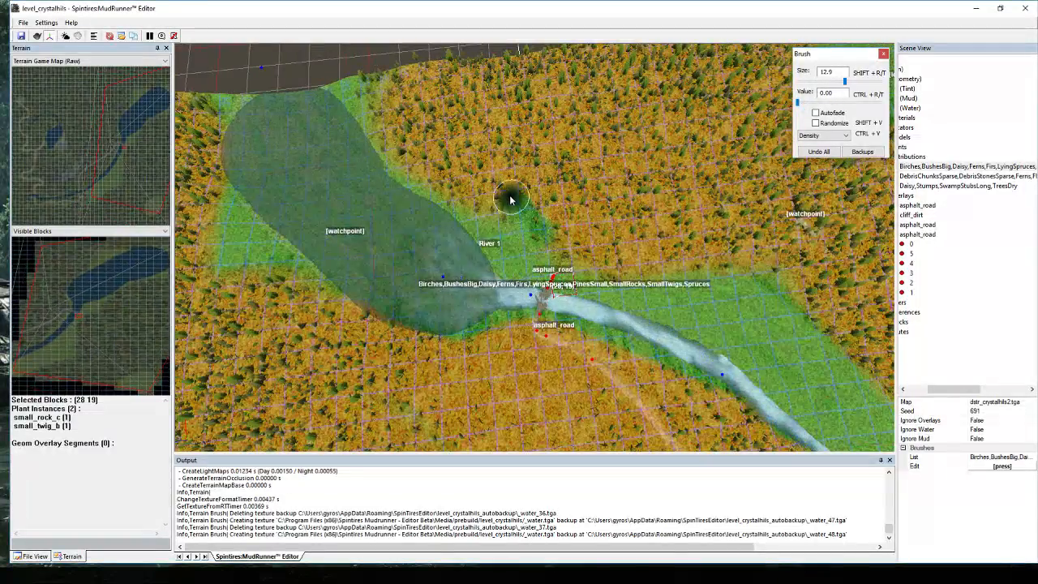
mouse_move(501, 145)
mouse_down()
mouse_move(521, 121)
mouse_move(550, 113)
mouse_move(578, 126)
mouse_up()
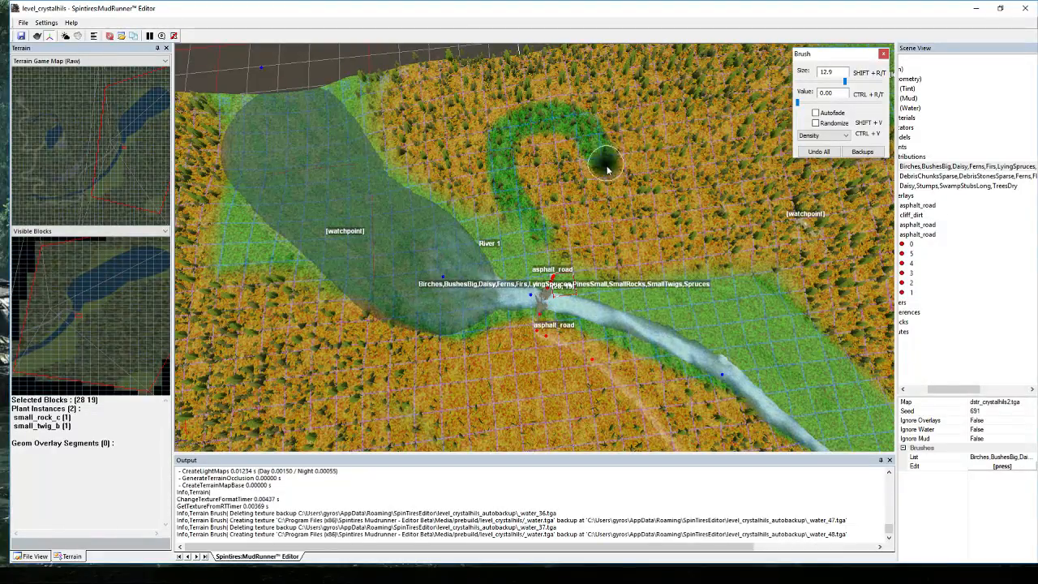
drag(606, 169, 711, 213)
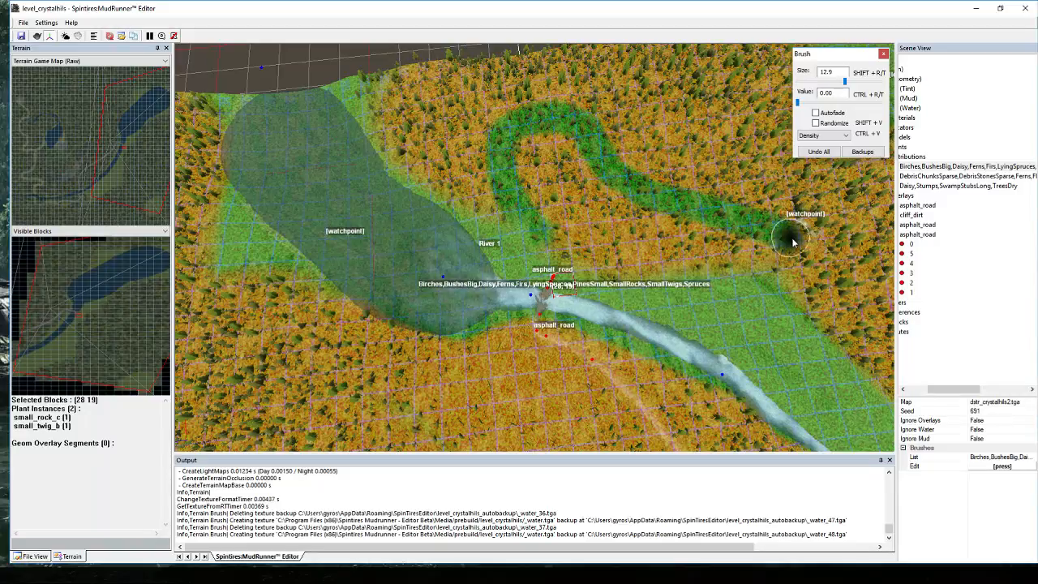
Continue the cleared strip past the watchpoint, loop it back through the forest, and connect it to the log_station clearing and log_kiosk.
scroll(808, 244, down, 5)
scroll(444, 212, up, 7)
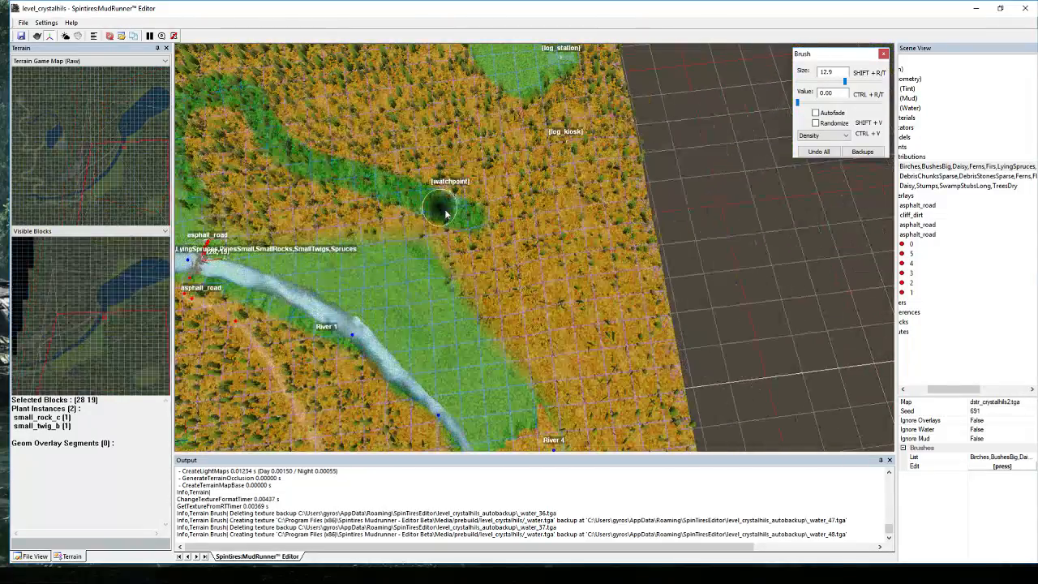
drag(444, 213, 488, 228)
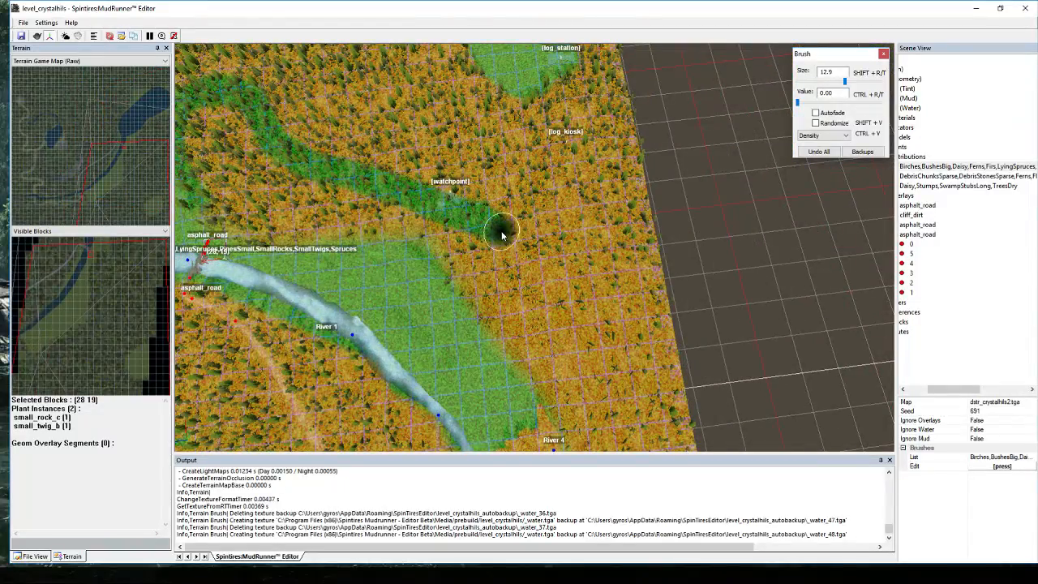
drag(543, 252, 581, 252)
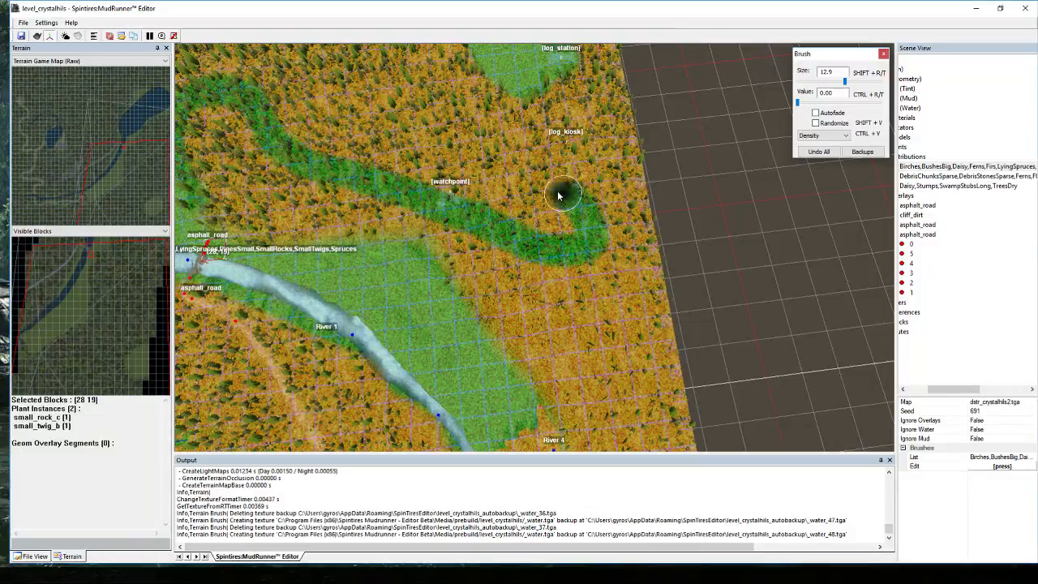
drag(558, 195, 396, 123)
scroll(343, 94, down, 4)
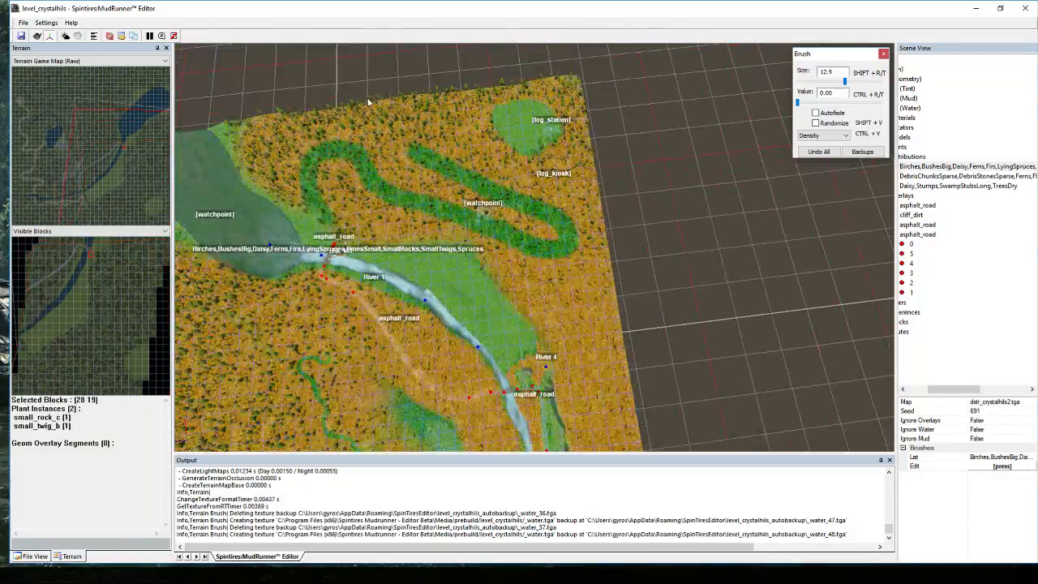
scroll(371, 100, up, 4)
drag(511, 241, 474, 217)
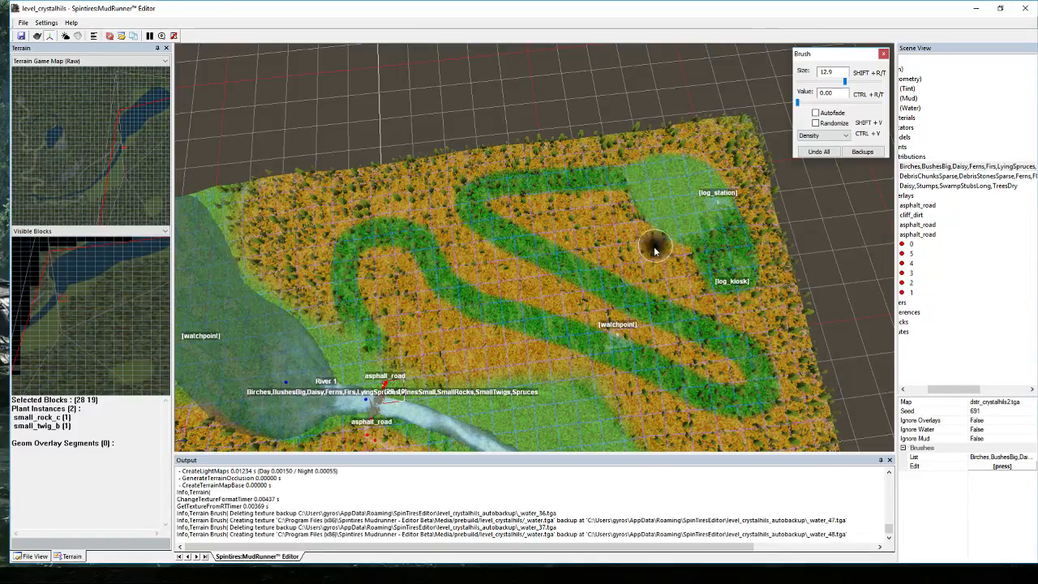
click(691, 199)
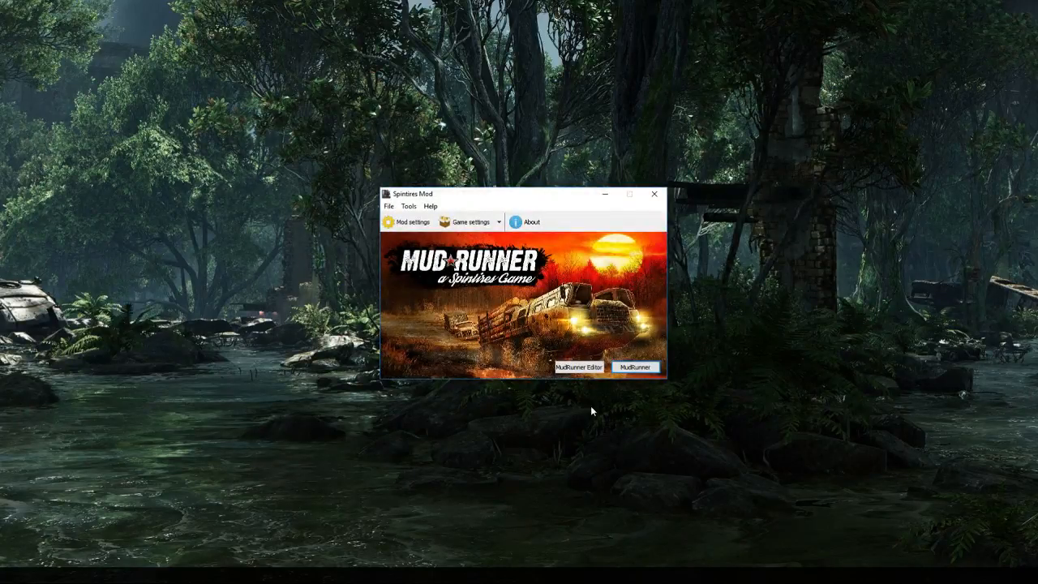
Launch the MudRunner Editor and reopen the recent level level_crystalhils.
click(582, 369)
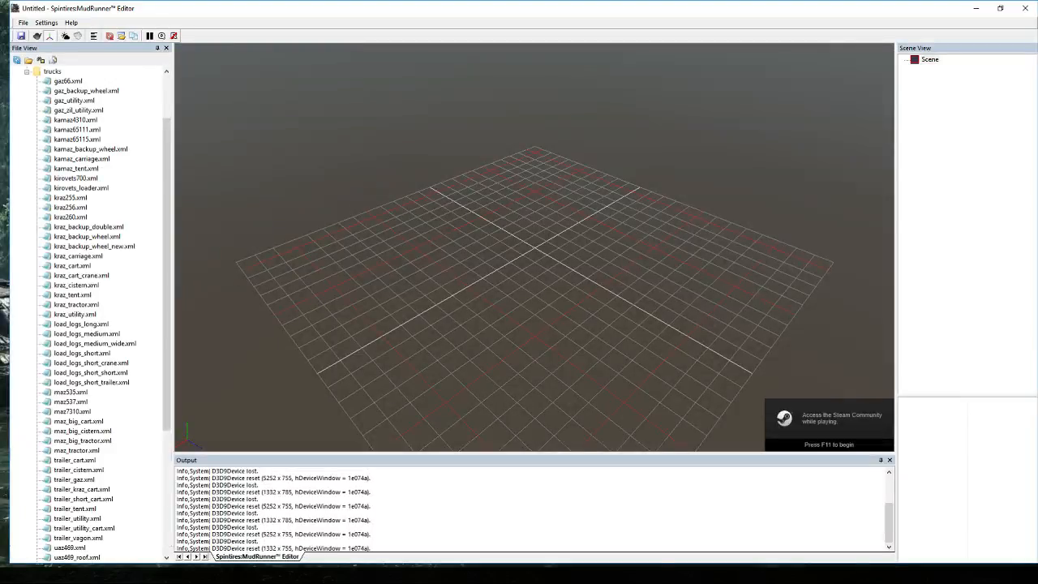
click(23, 23)
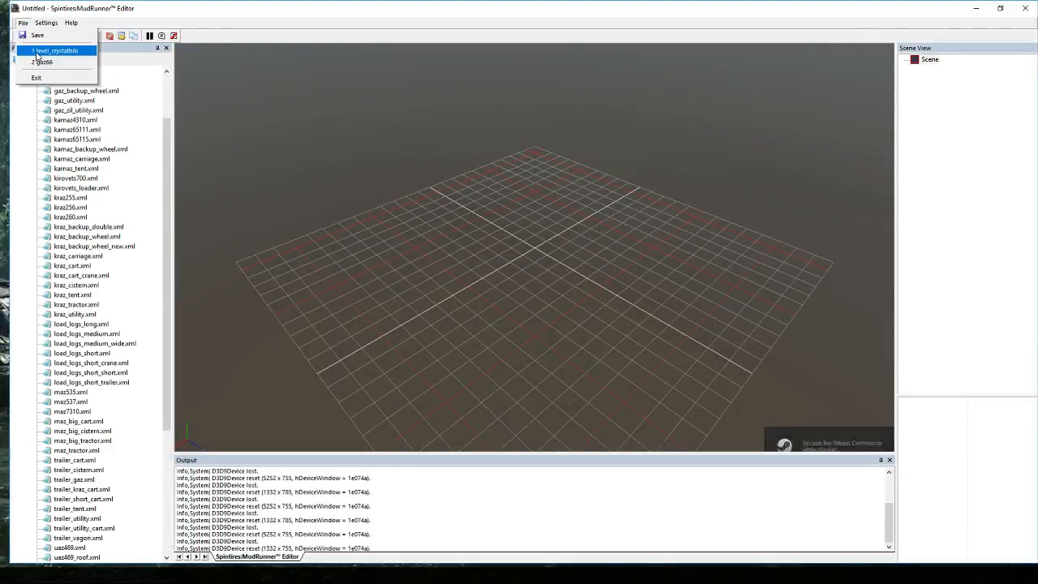
click(45, 48)
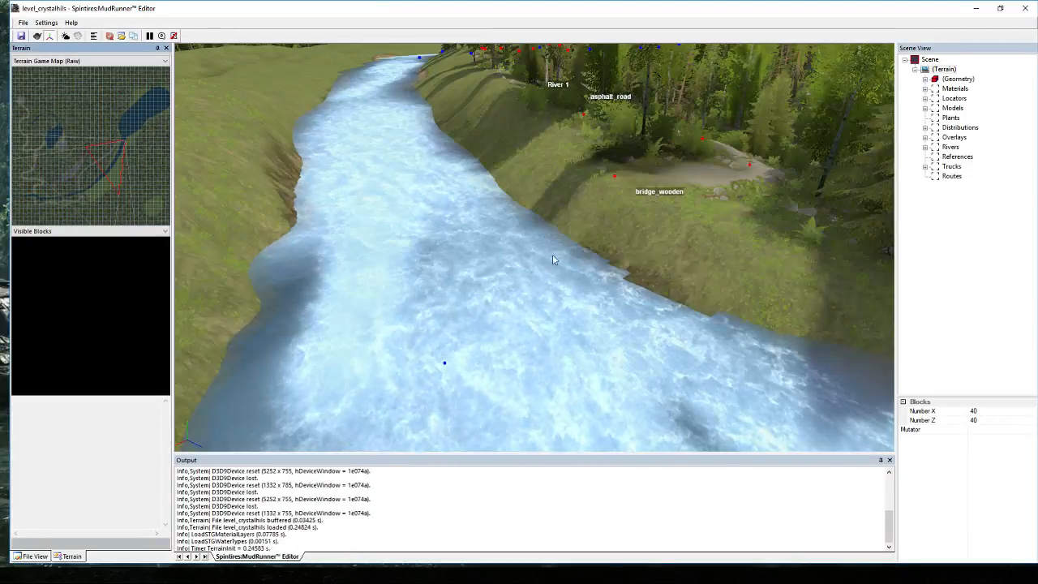
Add a big_rock_a model to the terrain at River 1, across from the end of the asphalt road.
scroll(486, 283, down, 3)
drag(487, 283, 462, 219)
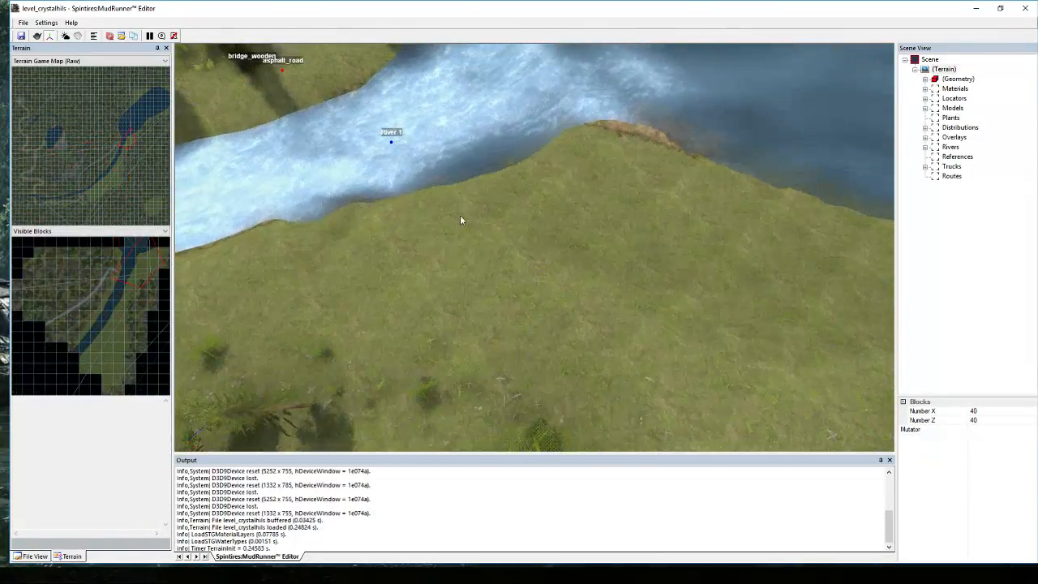
scroll(461, 220, down, 6)
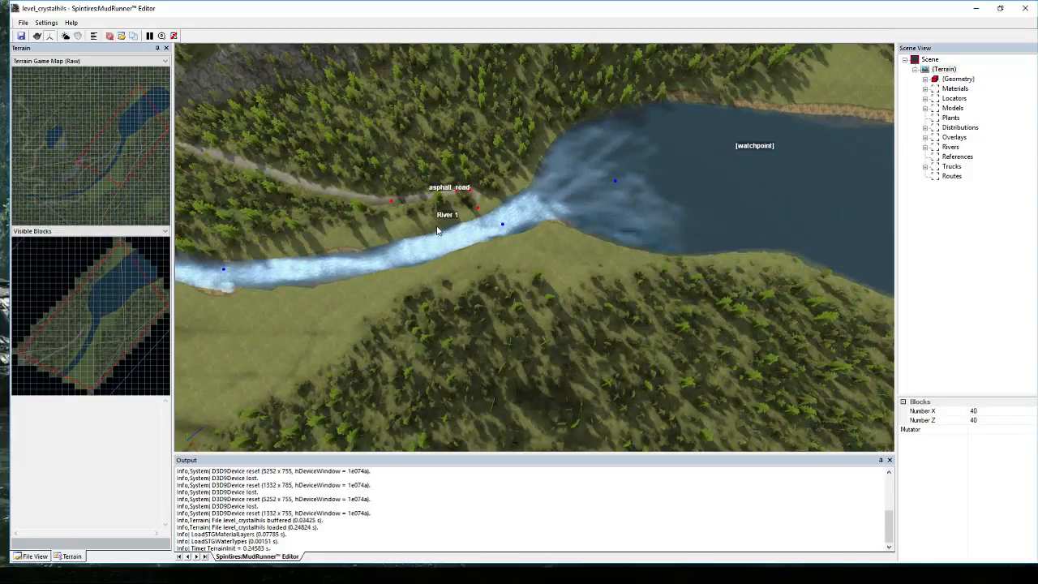
scroll(437, 231, up, 5)
drag(647, 137, 633, 162)
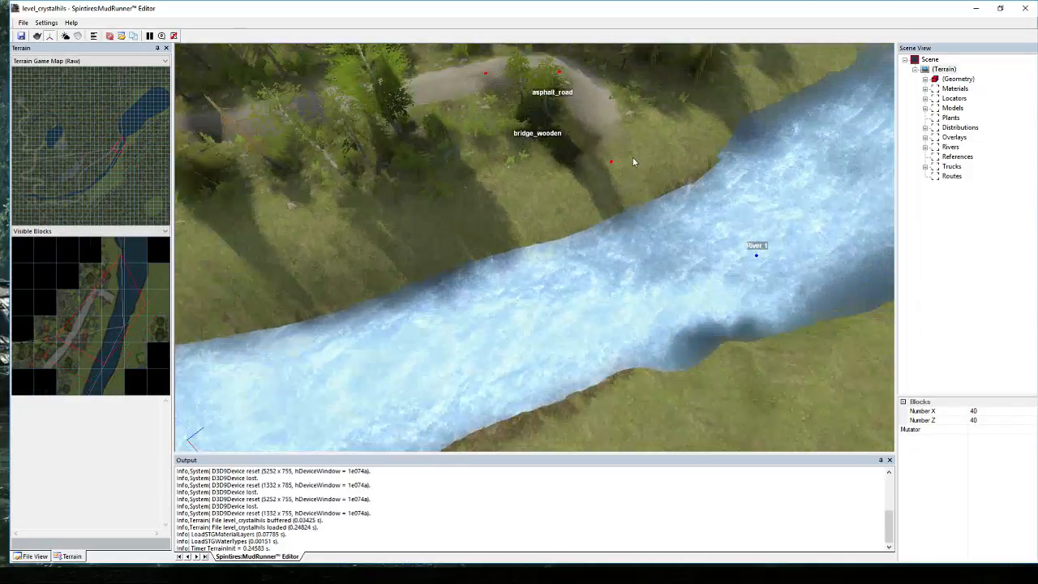
scroll(633, 162, down, 1)
scroll(614, 243, up, 3)
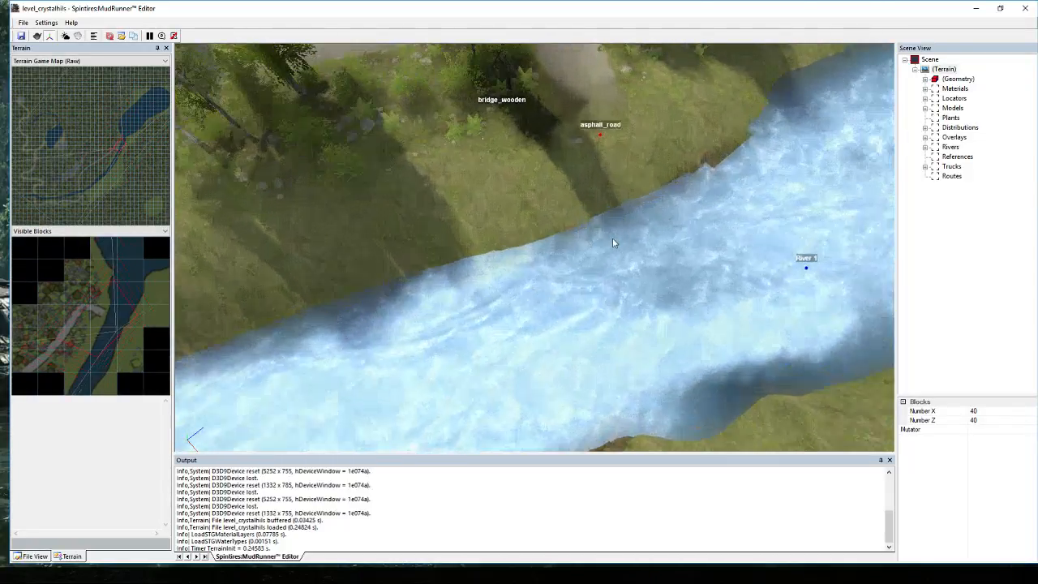
drag(614, 242, 524, 159)
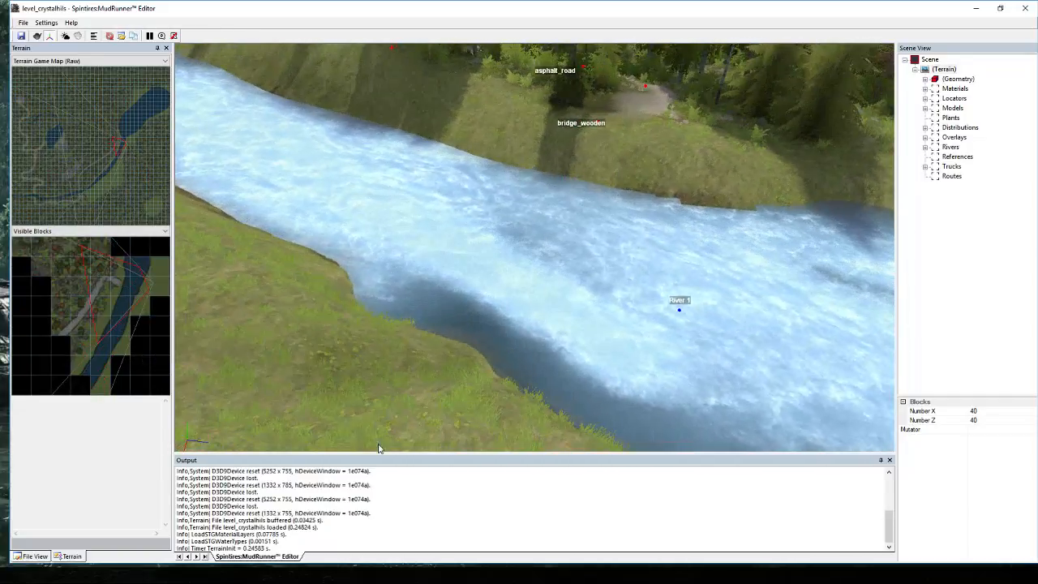
right_click(217, 319)
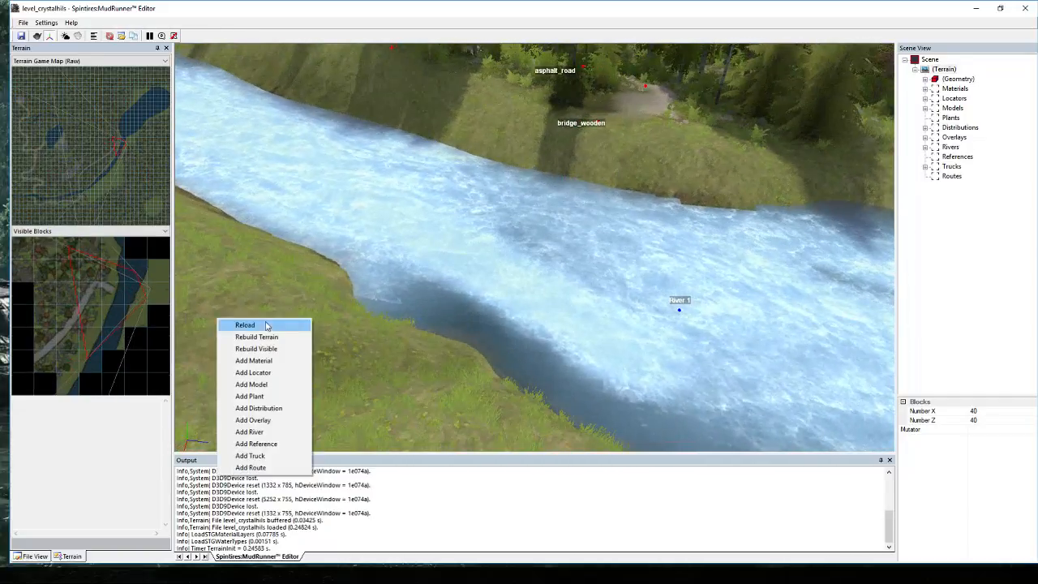
click(269, 386)
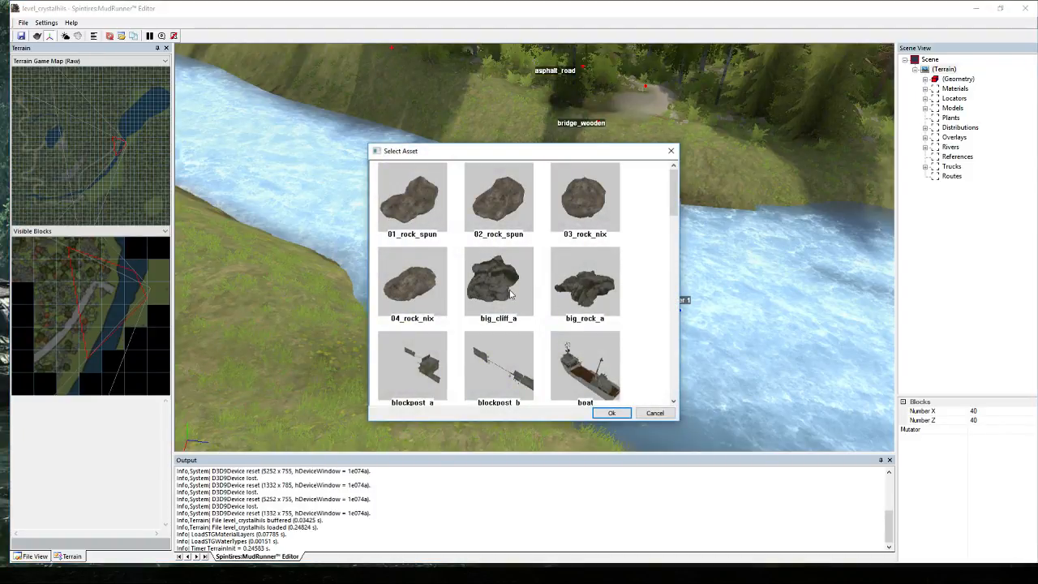
double_click(578, 284)
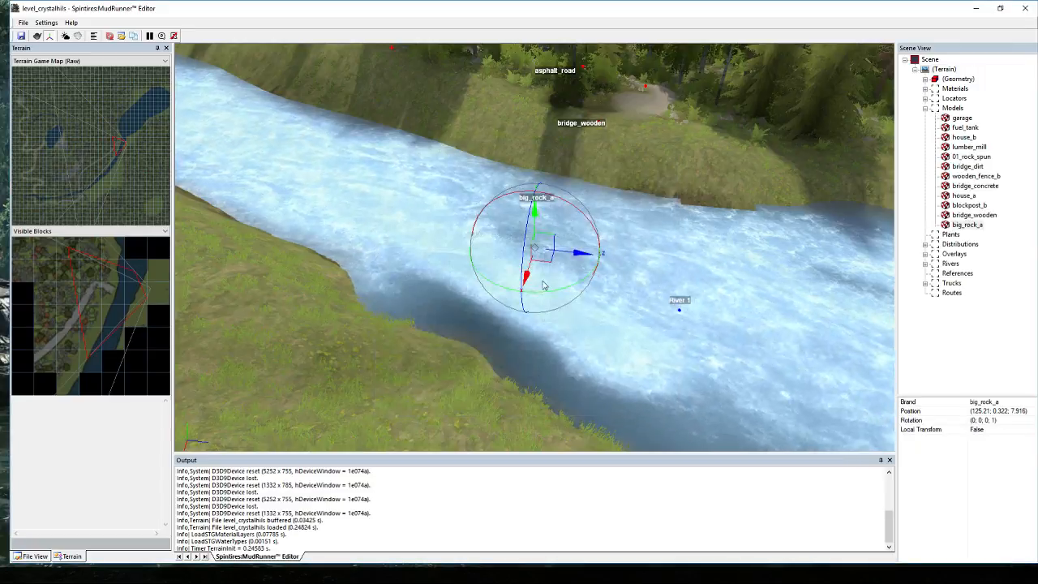
Move the big_rock_a to the grassy riverbank at about (134.3; 3.8; 3.7), rotate it to (0; 0.741; 0; 0.672), and rebuild its block.
drag(535, 271, 392, 319)
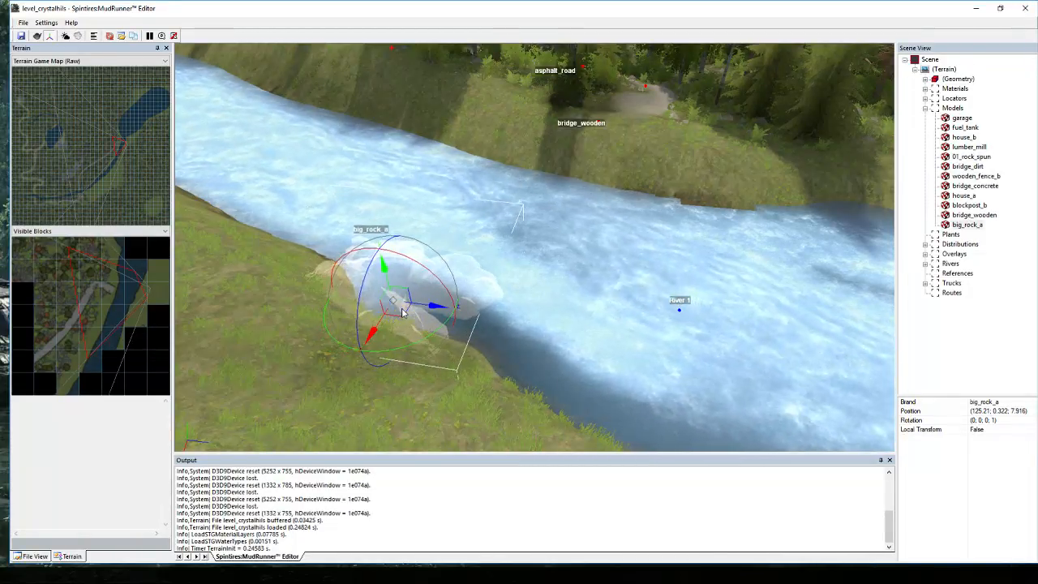
click(400, 297)
click(399, 292)
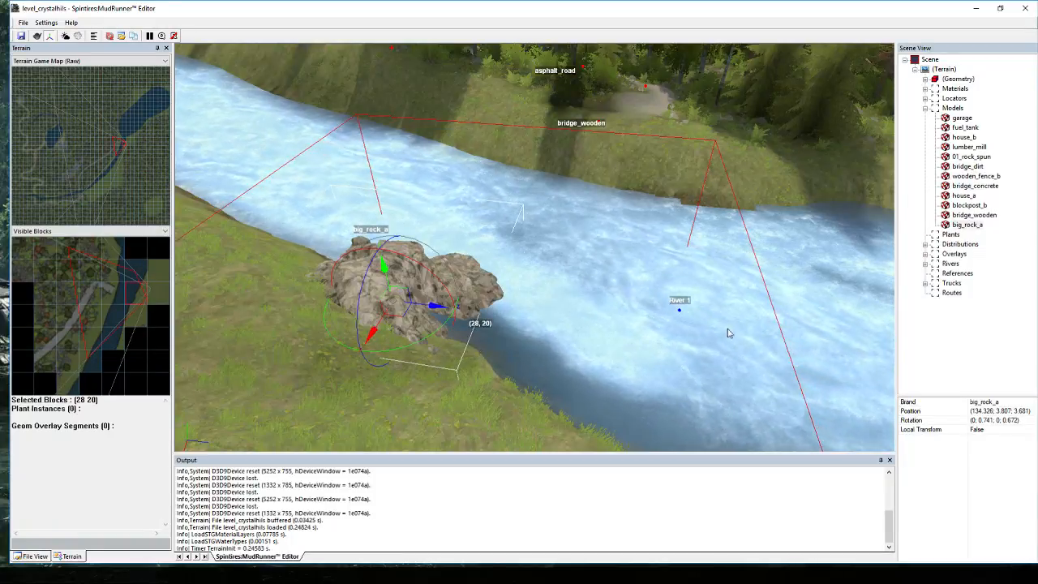
Duplicate the big_rock_a and place the copy against the opposite bank of River 1, near the end of the asphalt road.
right_click(967, 225)
click(980, 271)
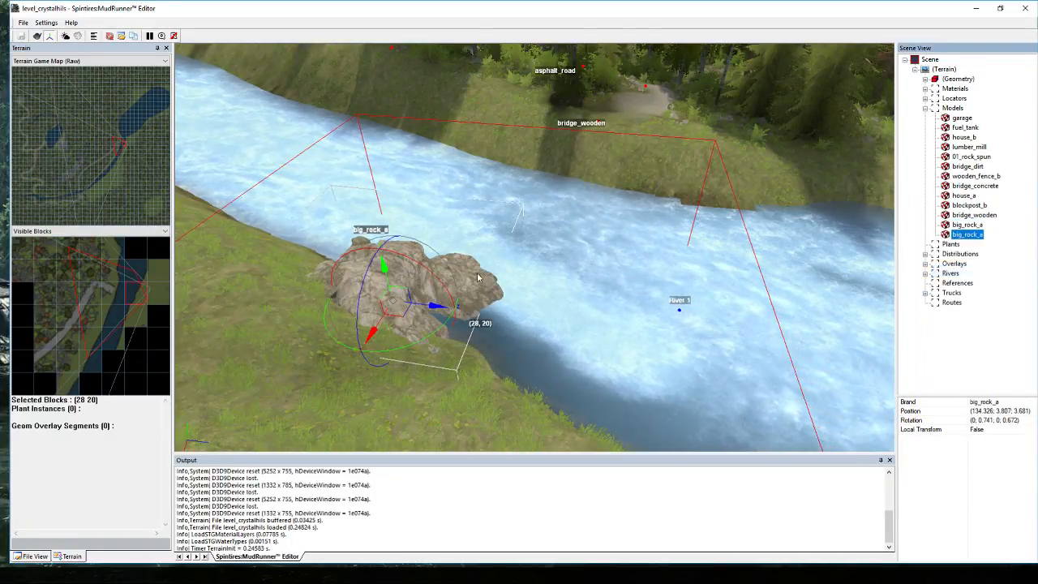
drag(511, 207, 570, 125)
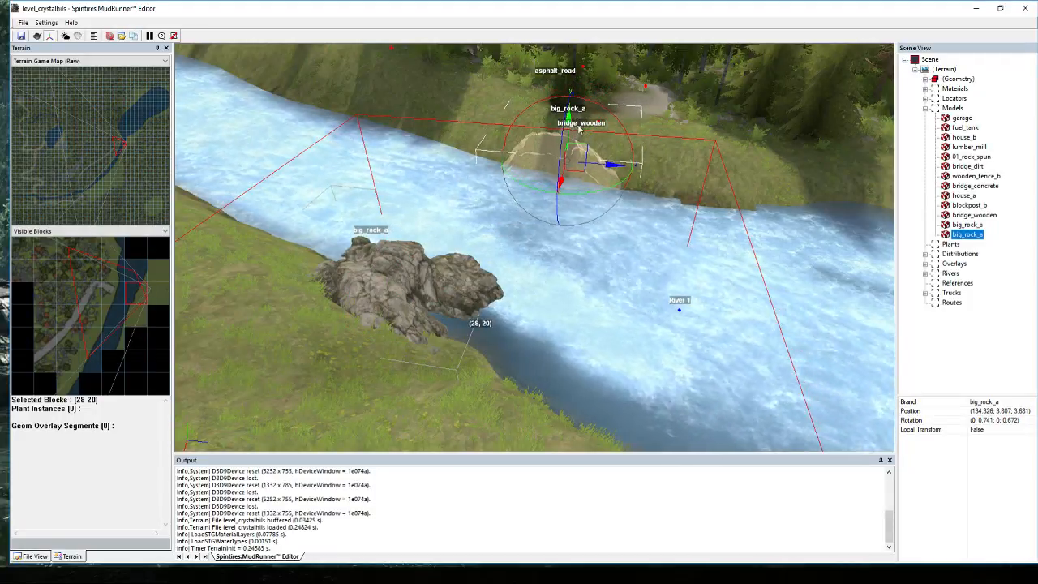
click(672, 174)
middle_drag(672, 174, 640, 199)
scroll(591, 209, up, 3)
click(636, 204)
drag(636, 204, 582, 192)
click(718, 207)
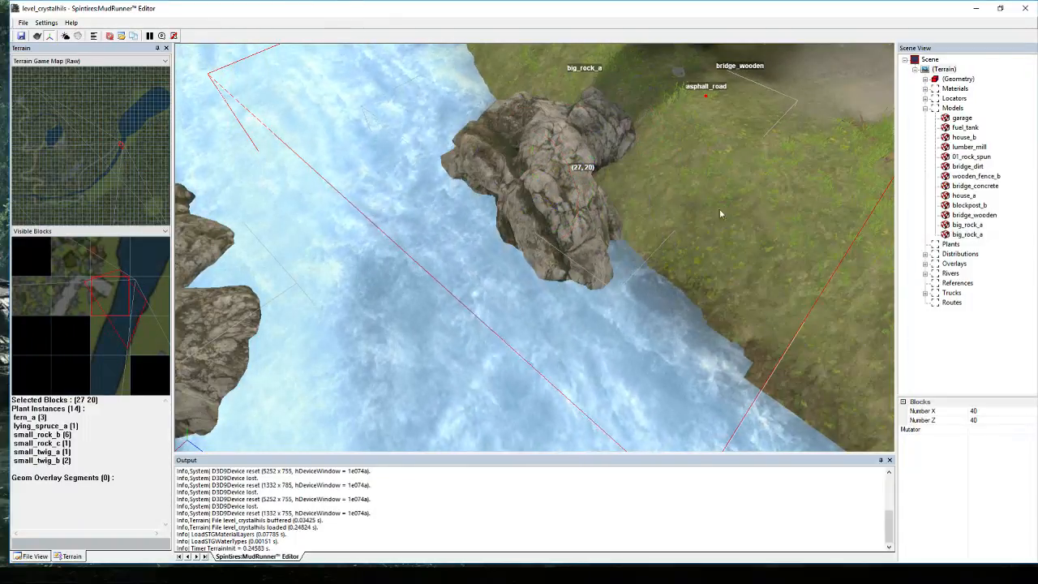
Add a bridge_wooden model to the terrain at the big_rock_a on the asphalt road side of River 1.
middle_drag(719, 208, 762, 258)
right_click(695, 262)
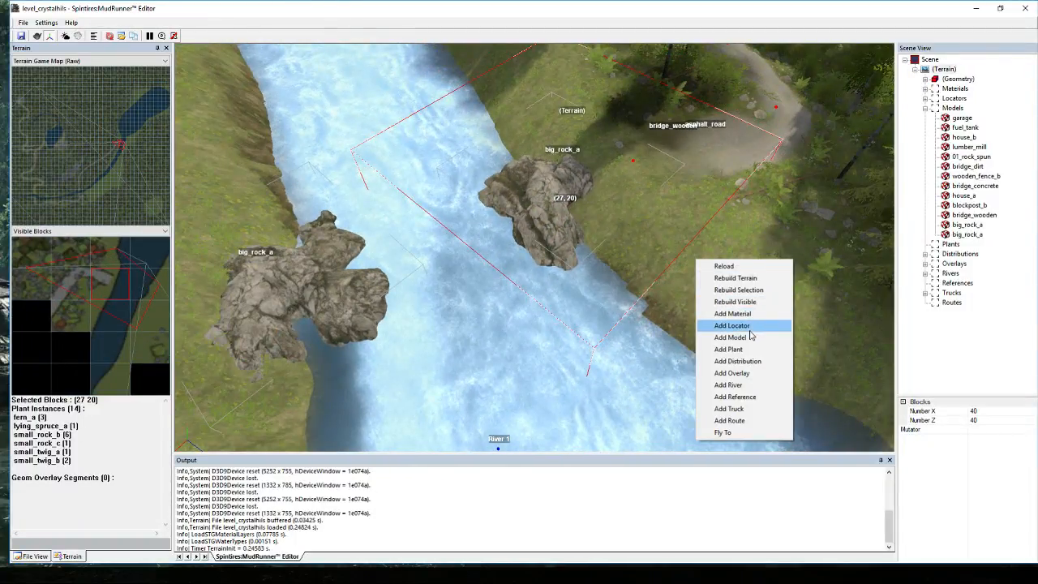
click(751, 329)
scroll(515, 309, down, 2)
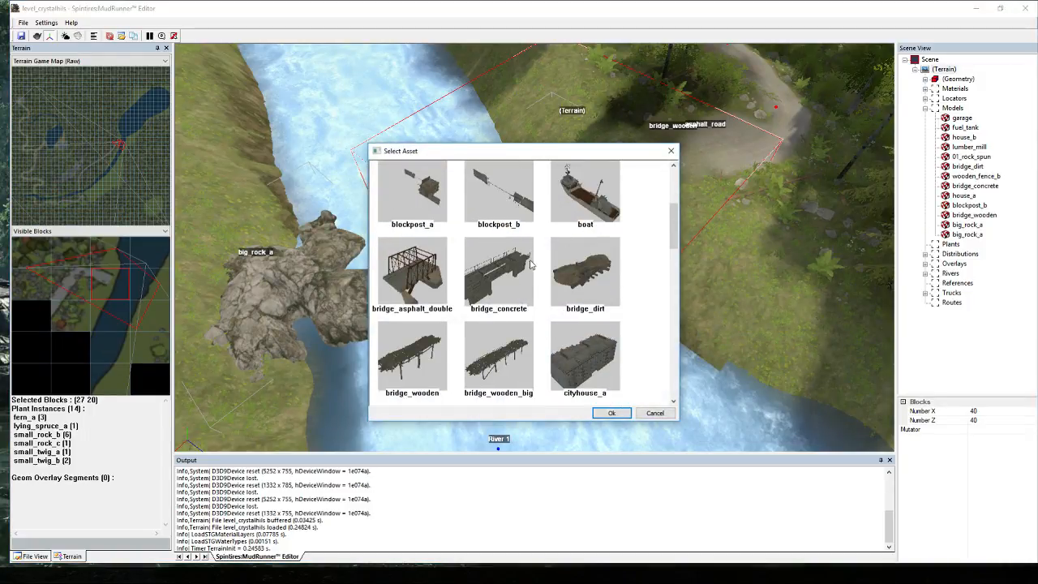
scroll(530, 263, down, 1)
double_click(413, 268)
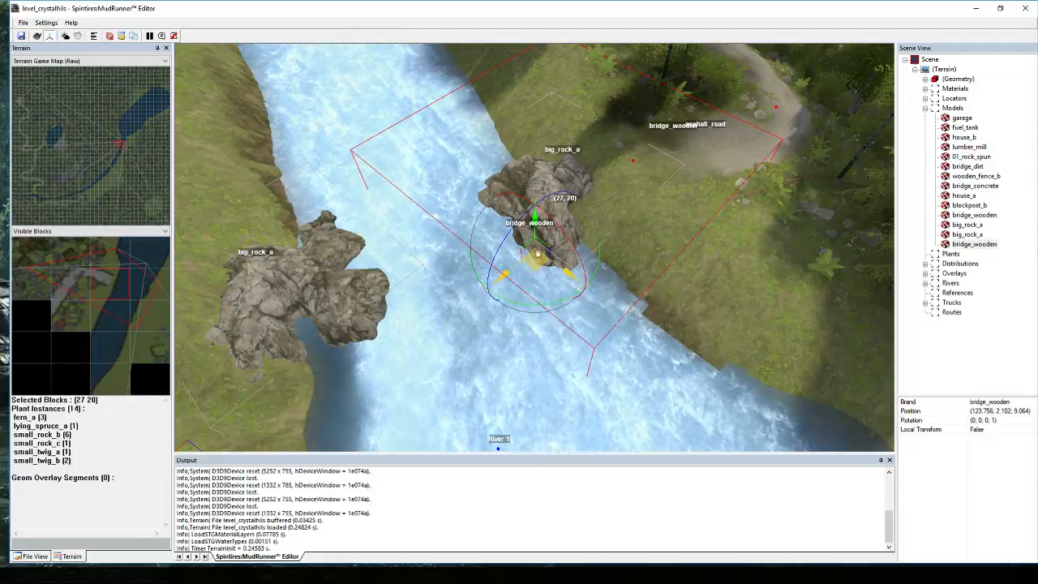
Place the bridge_wooden on the road-side big_rock_a at about (120.7; 5.8; 8.0), rotated to (0; 0.313; 0; 0.95).
drag(536, 222, 535, 143)
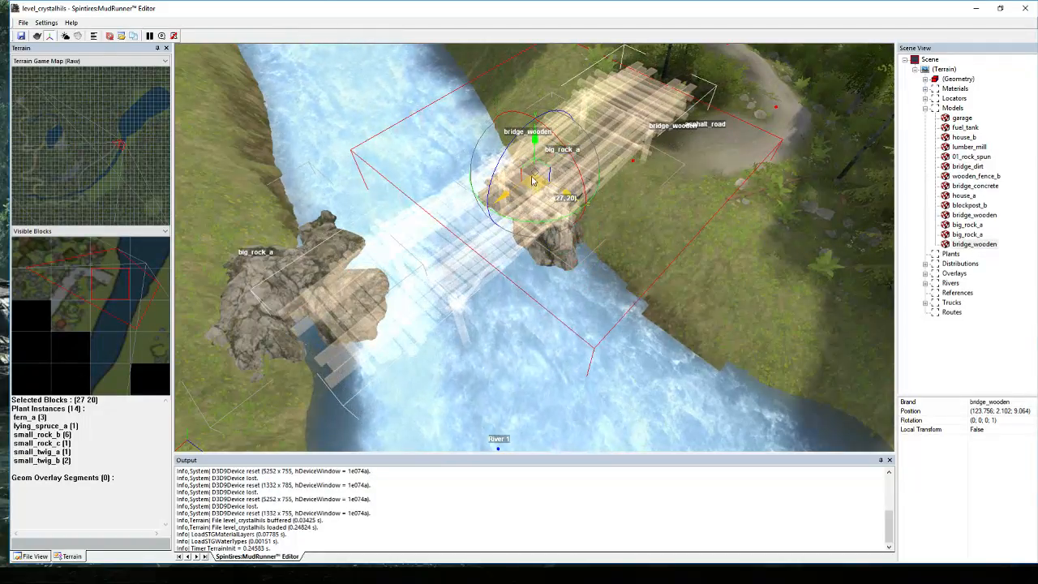
drag(533, 180, 532, 250)
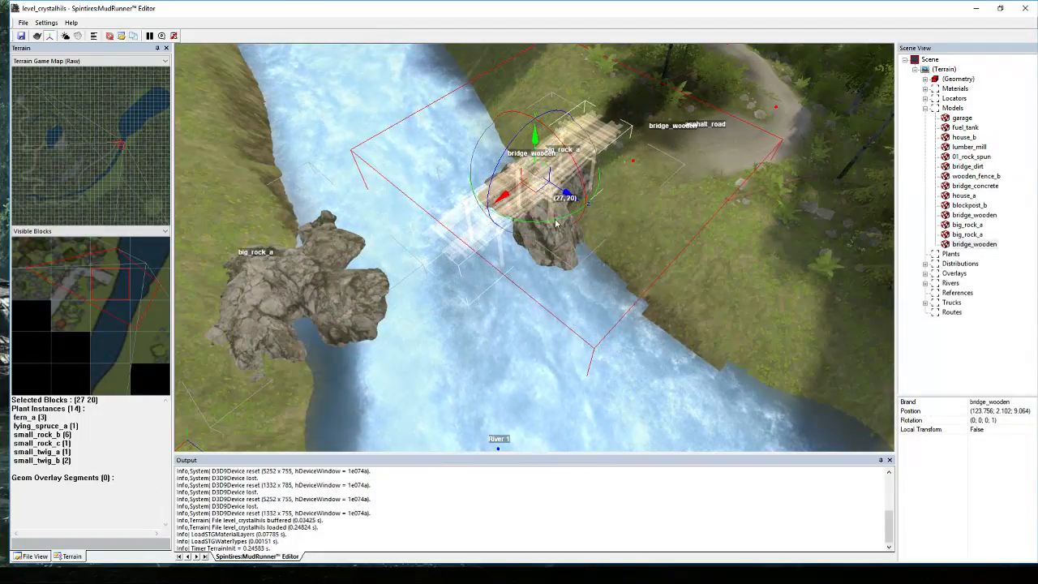
right_drag(557, 223, 655, 165)
drag(647, 173, 626, 145)
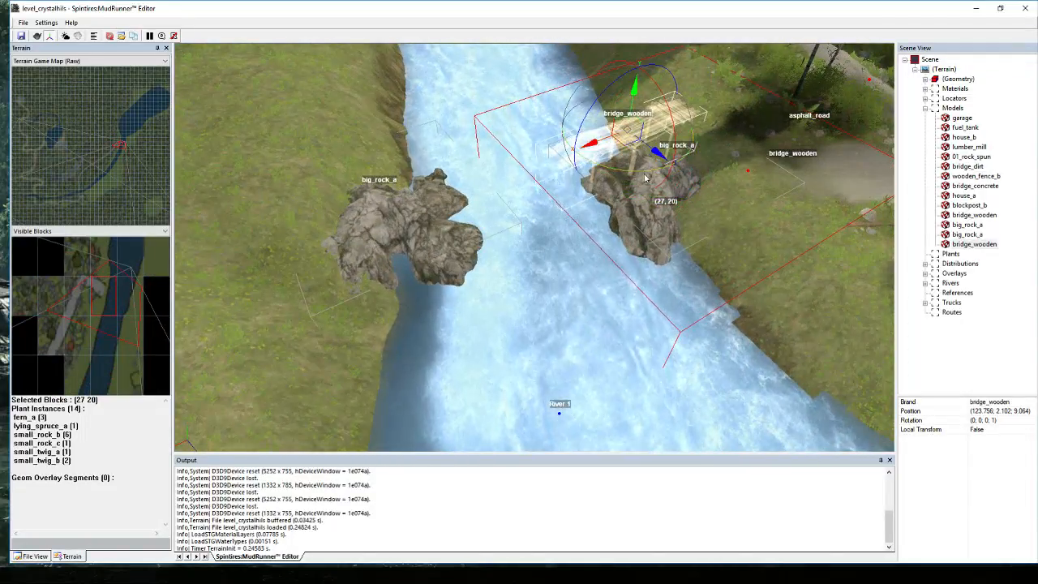
drag(646, 177, 628, 179)
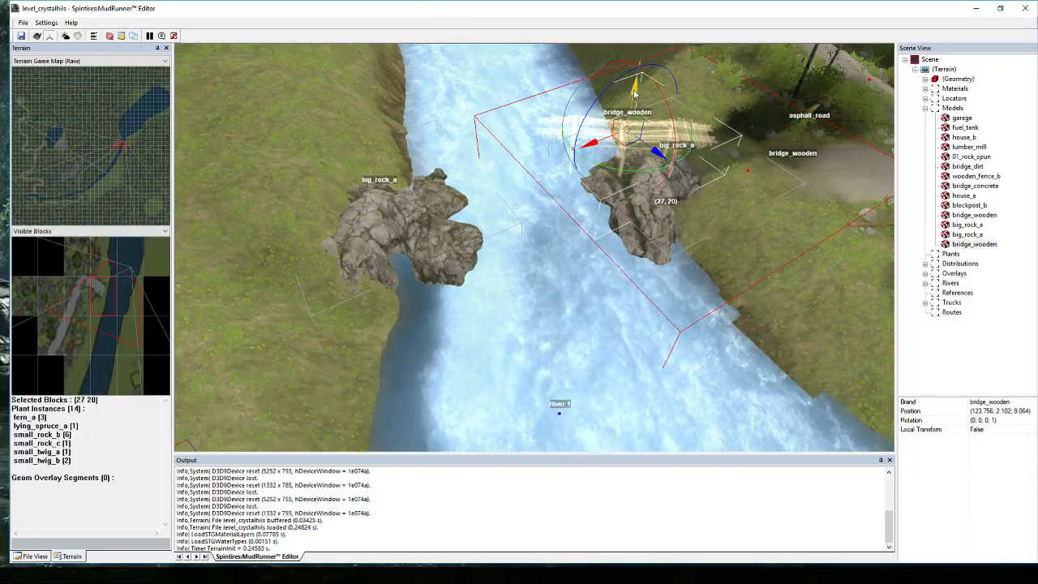
right_drag(635, 94, 674, 187)
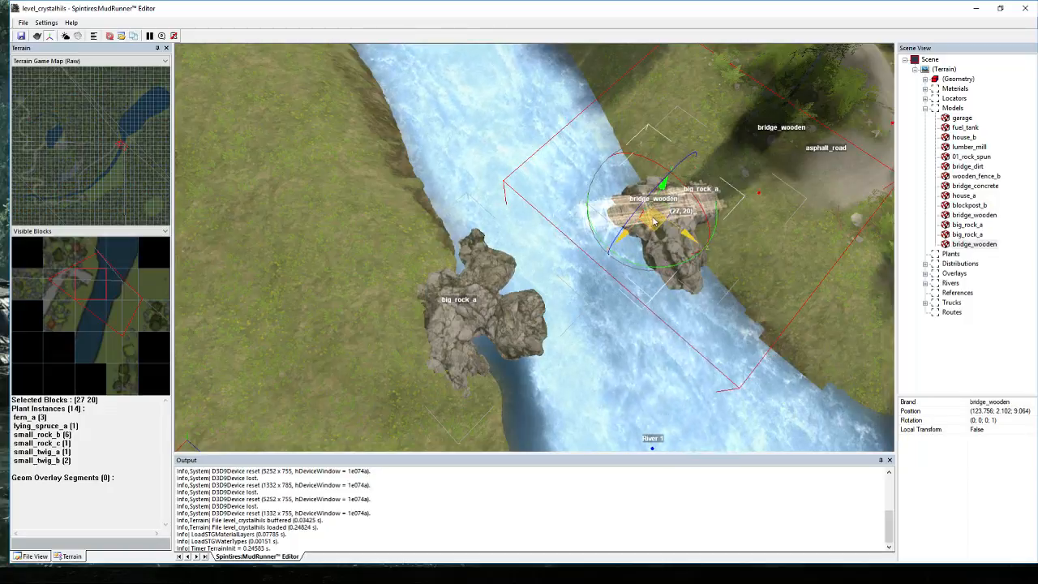
drag(705, 207, 709, 174)
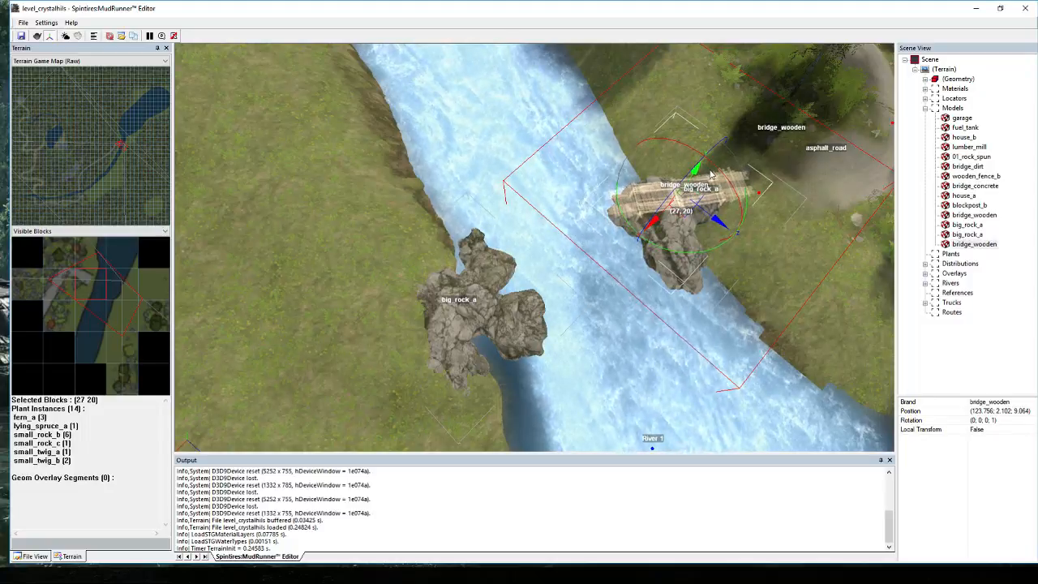
drag(688, 209, 702, 207)
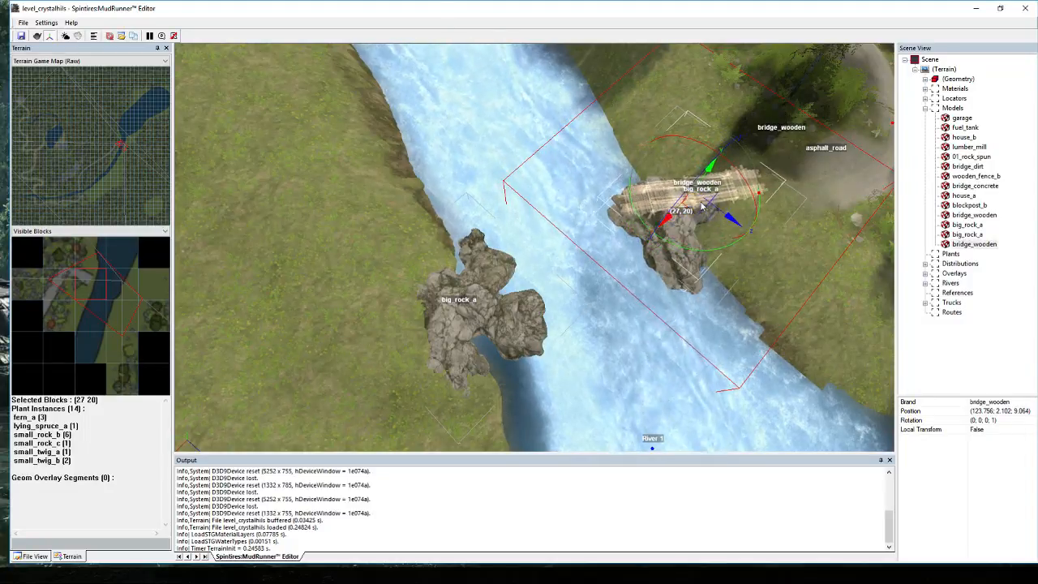
drag(708, 169, 708, 172)
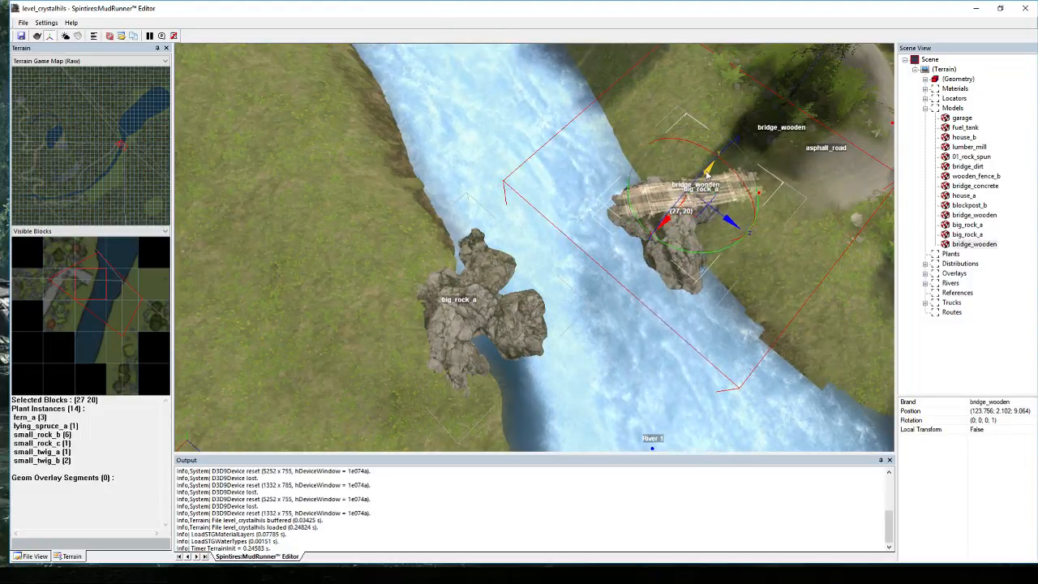
right_click(966, 248)
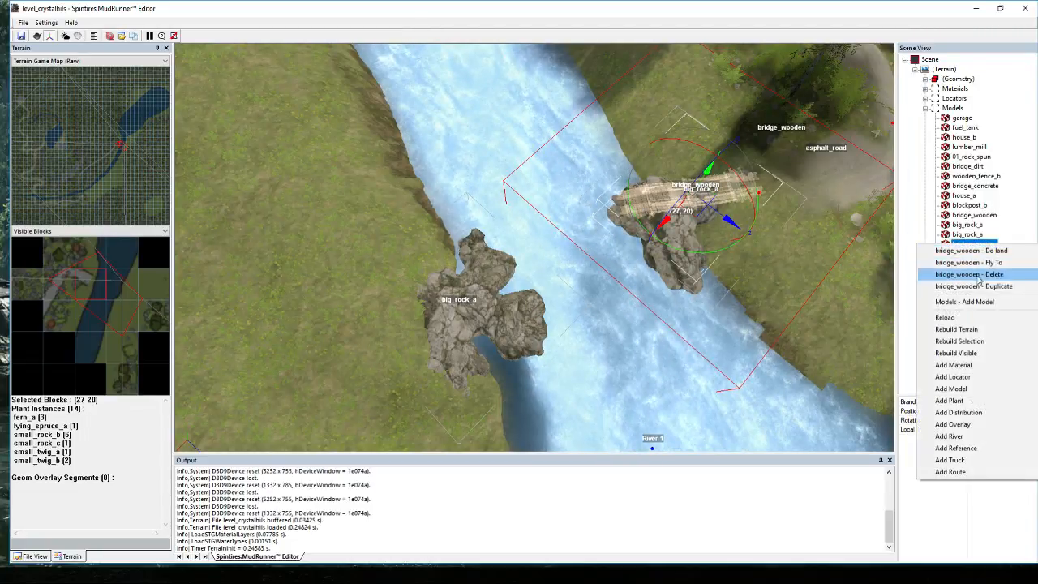
click(985, 280)
drag(661, 274, 744, 290)
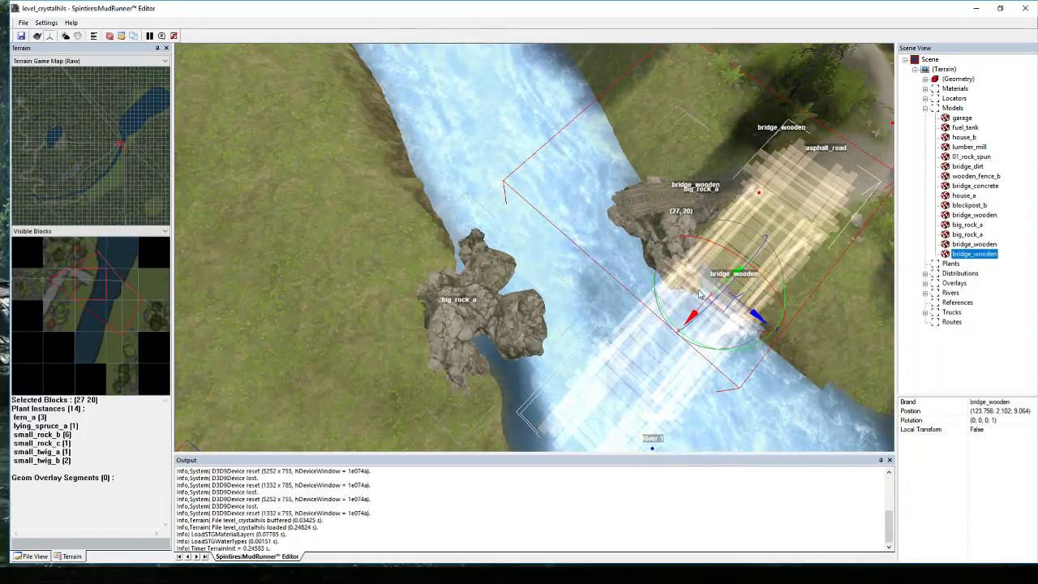
right_click(954, 254)
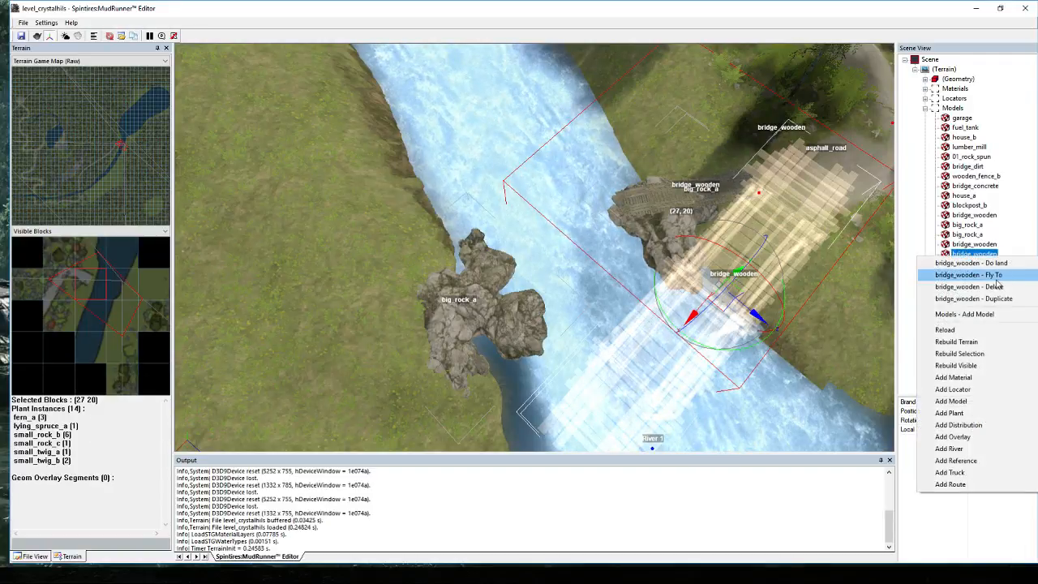
click(977, 270)
Duplicate the placed bridge_wooden and set the copy alongside it on the same rock at about (122.0; 5.8; 9.6).
right_click(966, 245)
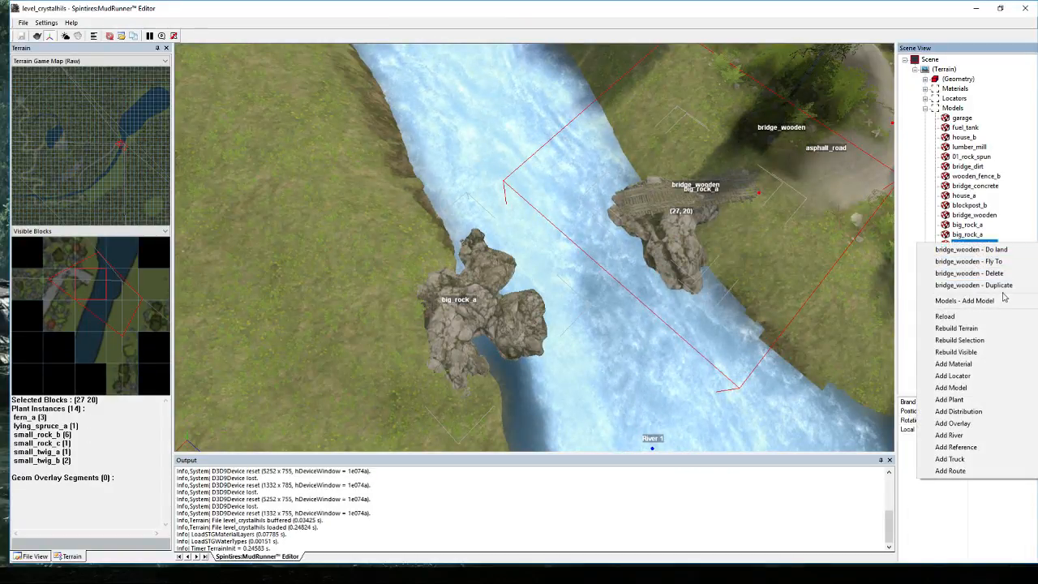
click(1006, 288)
drag(753, 198, 790, 258)
scroll(792, 257, up, 3)
alt+middle_drag(799, 243, 676, 262)
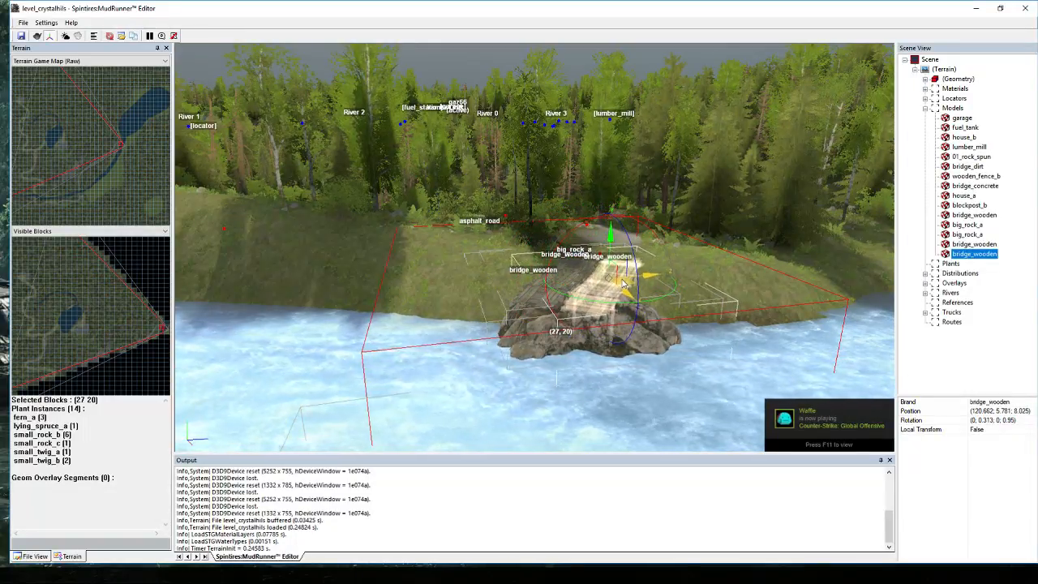
alt+middle_drag(671, 256, 649, 276)
click(596, 302)
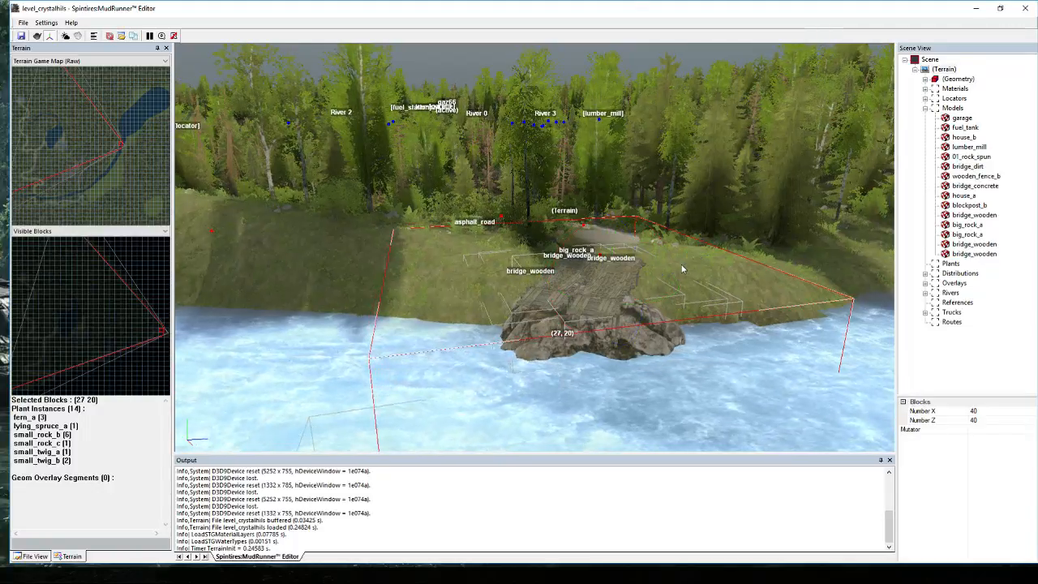
click(596, 302)
Duplicate the second bridge_wooden and move the copy across River 1 onto the big_rock_a on the opposite bank.
right_click(992, 255)
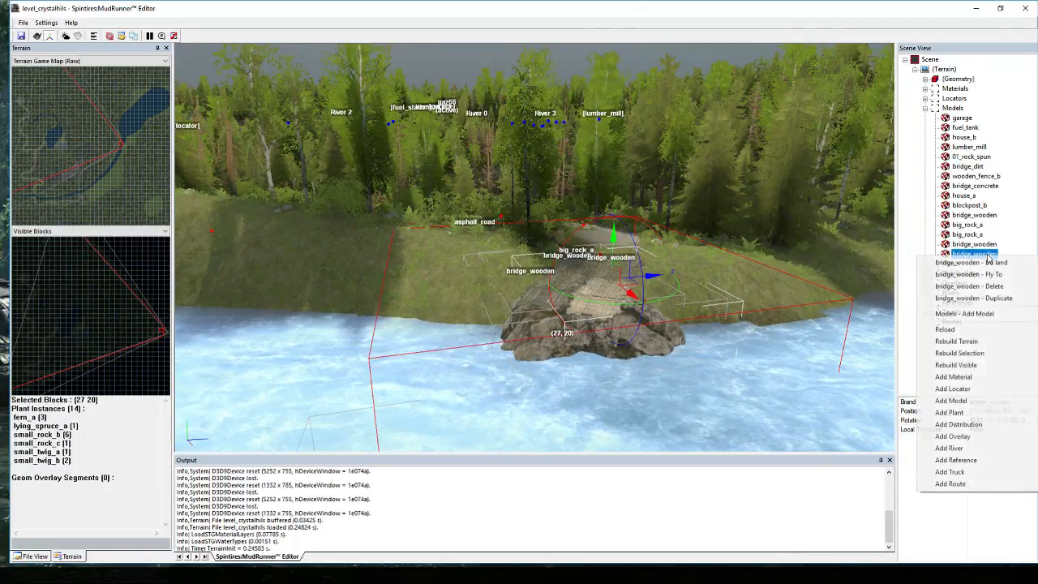
click(994, 299)
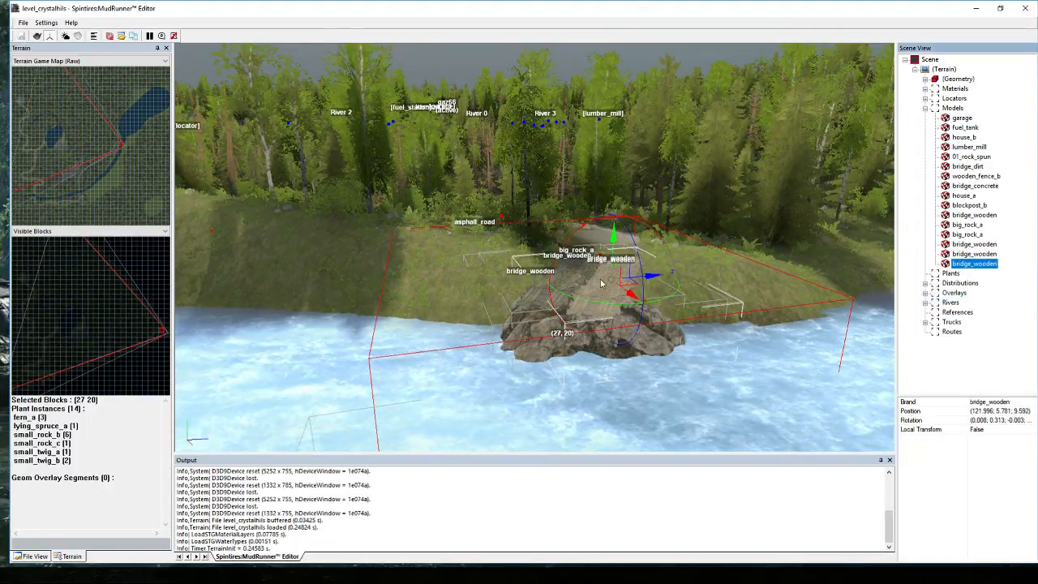
drag(626, 284, 574, 355)
scroll(574, 354, down, 3)
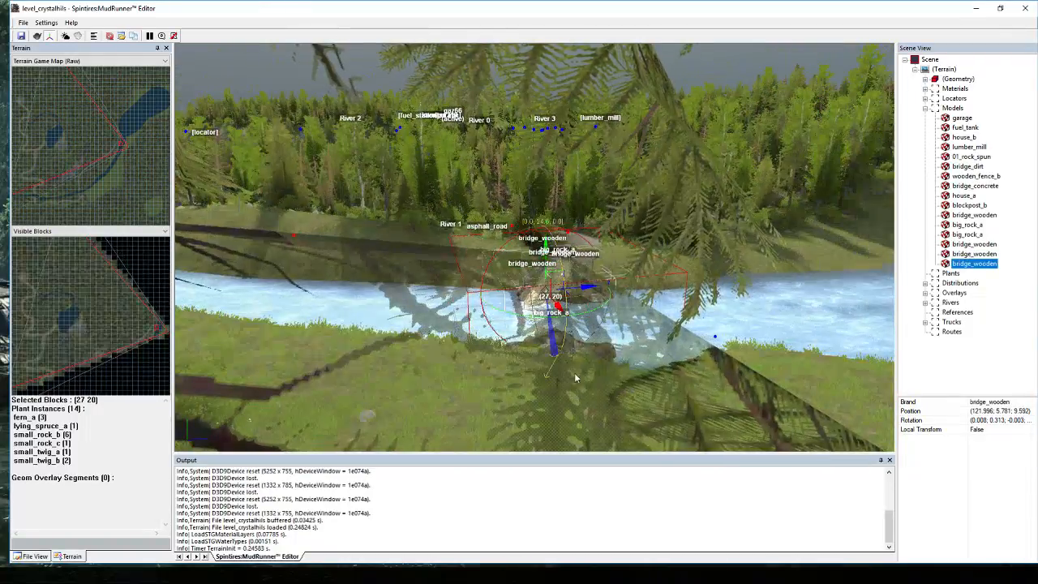
scroll(588, 350, down, 3)
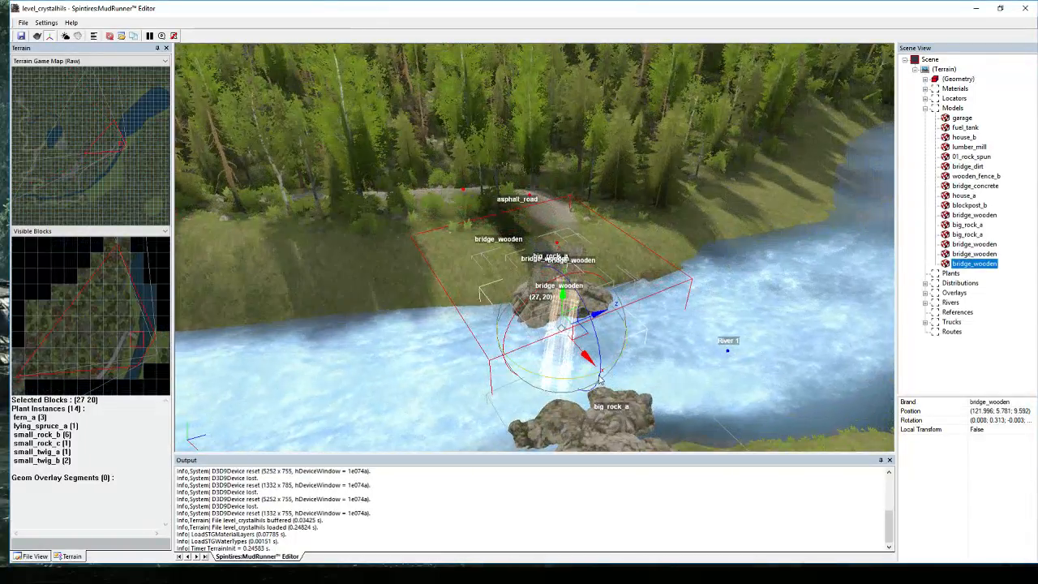
drag(600, 355, 600, 342)
middle_drag(600, 342, 683, 337)
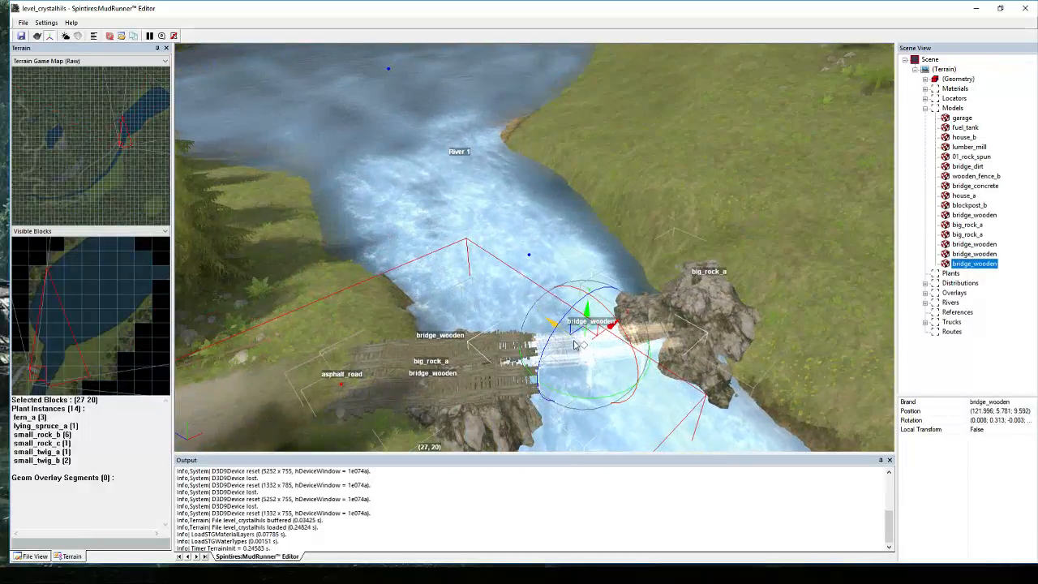
drag(589, 342, 716, 315)
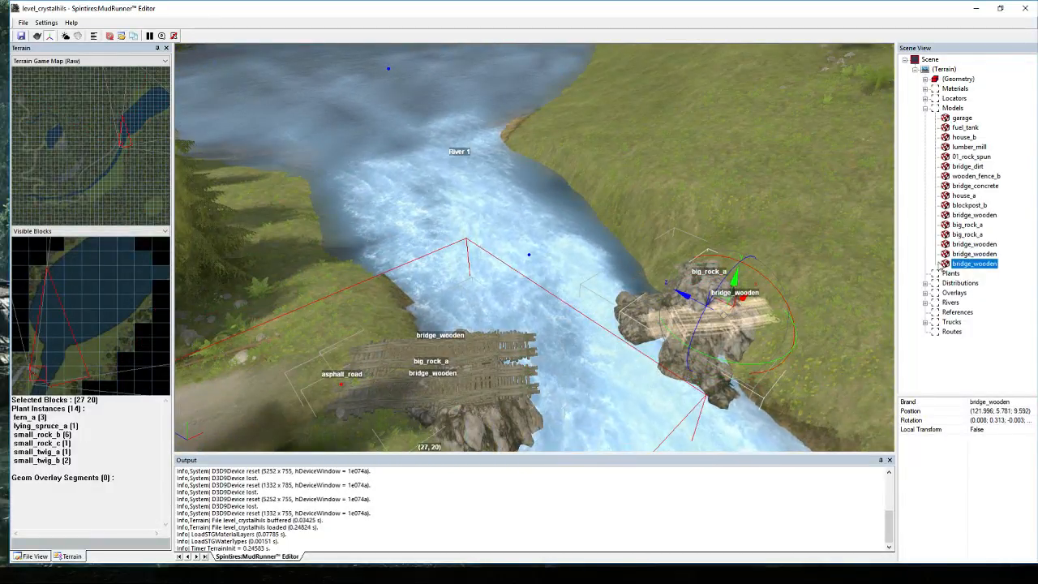
Duplicate the bridge_wooden once more and place the copy on the opposite-bank rock at about (134.6; 5.8; 3.8).
right_click(973, 264)
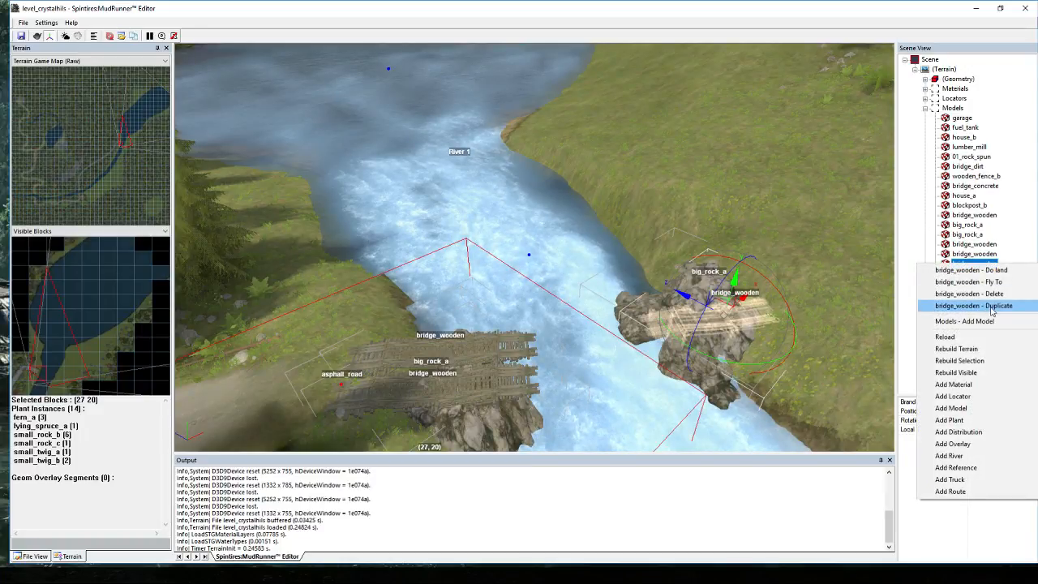
click(991, 307)
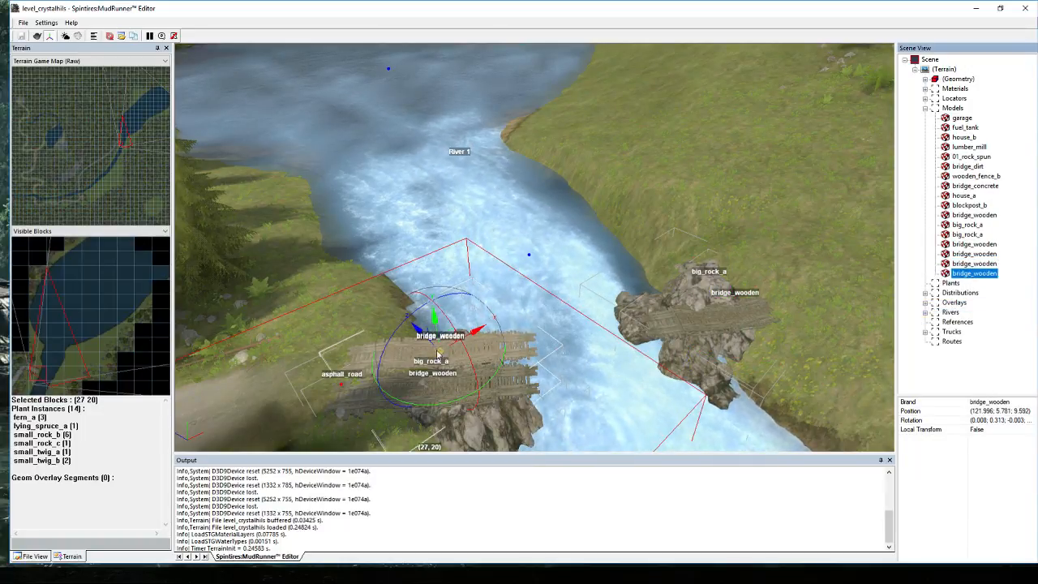
drag(444, 344, 701, 296)
middle_drag(869, 297, 577, 322)
Adjust the tilt of the opposite-bank bridge_wooden at about (133.8; 5.8; 2.1).
click(559, 335)
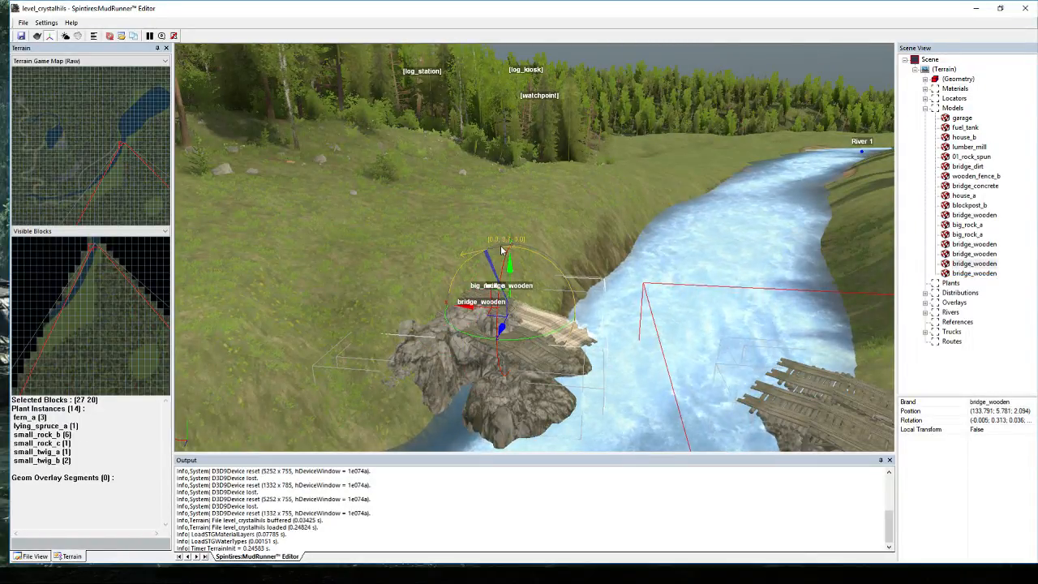
click(567, 230)
scroll(568, 285, up, 3)
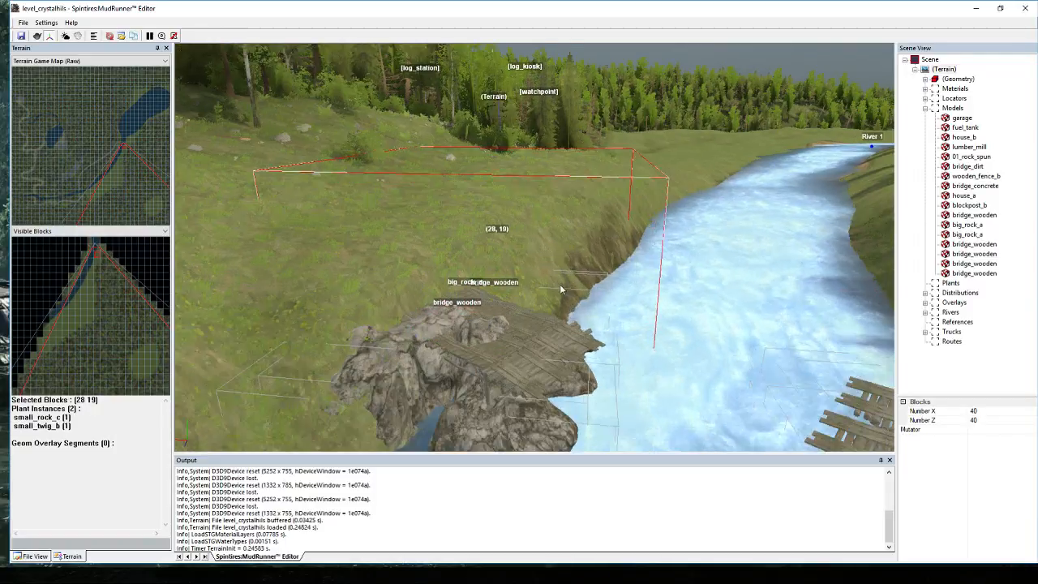
Raise the partly buried bridge_wooden above the opposite-bank rock and adjust its rotation to match the neighbouring bridge piece.
right_drag(565, 322, 516, 324)
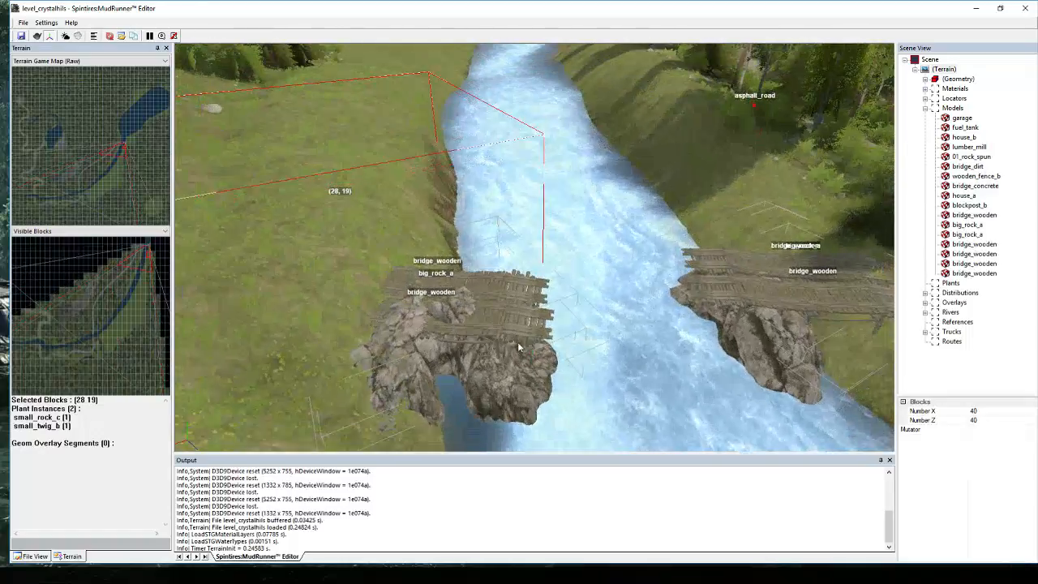
click(515, 321)
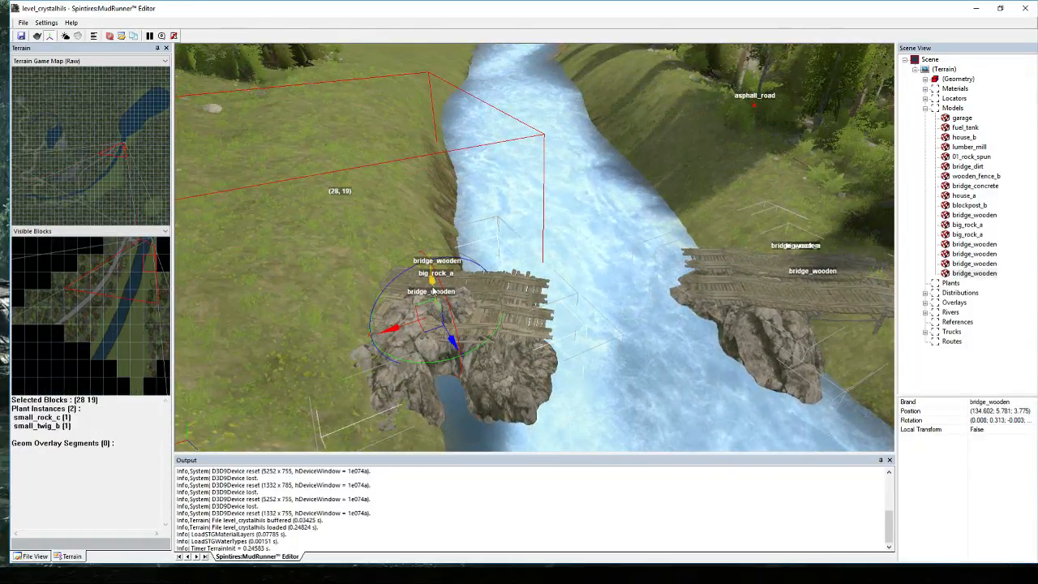
drag(433, 289, 440, 272)
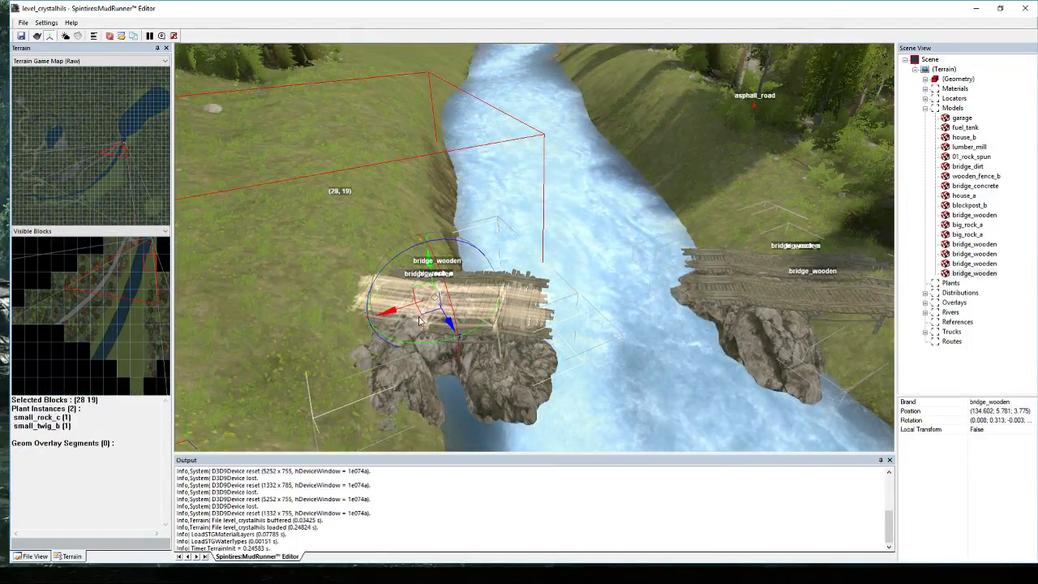
drag(432, 344, 438, 344)
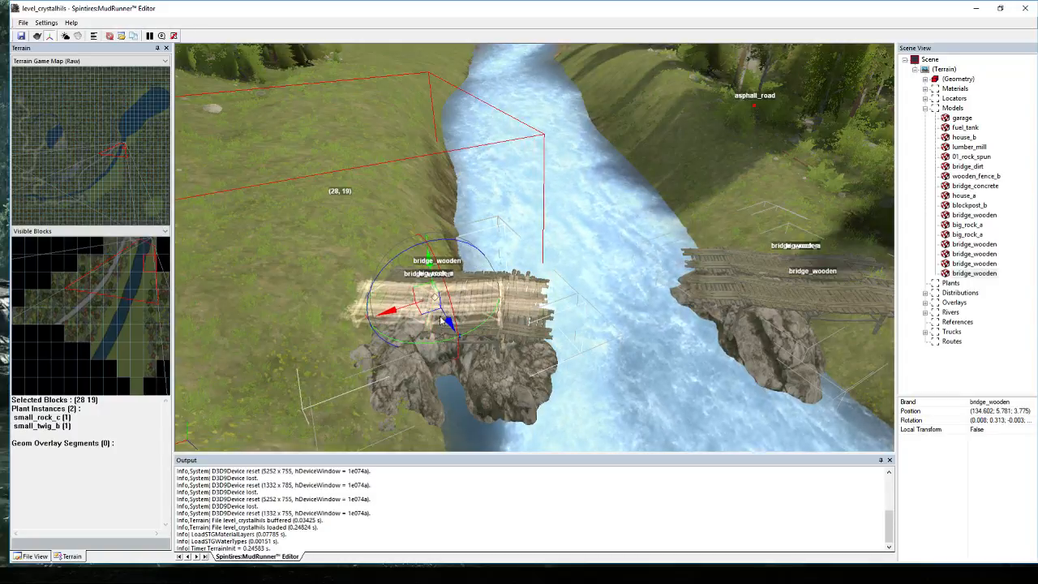
drag(433, 308, 431, 292)
Shift the other opposite-bank bridge_wooden sideways so the two pieces lie side by side, and adjust its height.
middle_drag(592, 288, 520, 303)
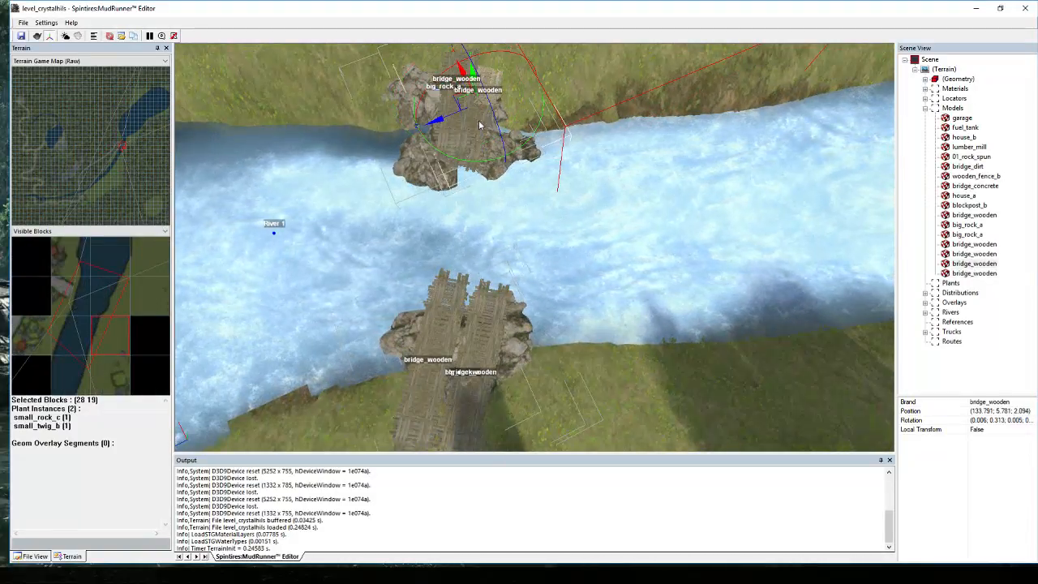
mouse_move(487, 114)
mouse_down()
mouse_move(465, 106)
mouse_move(498, 105)
mouse_up()
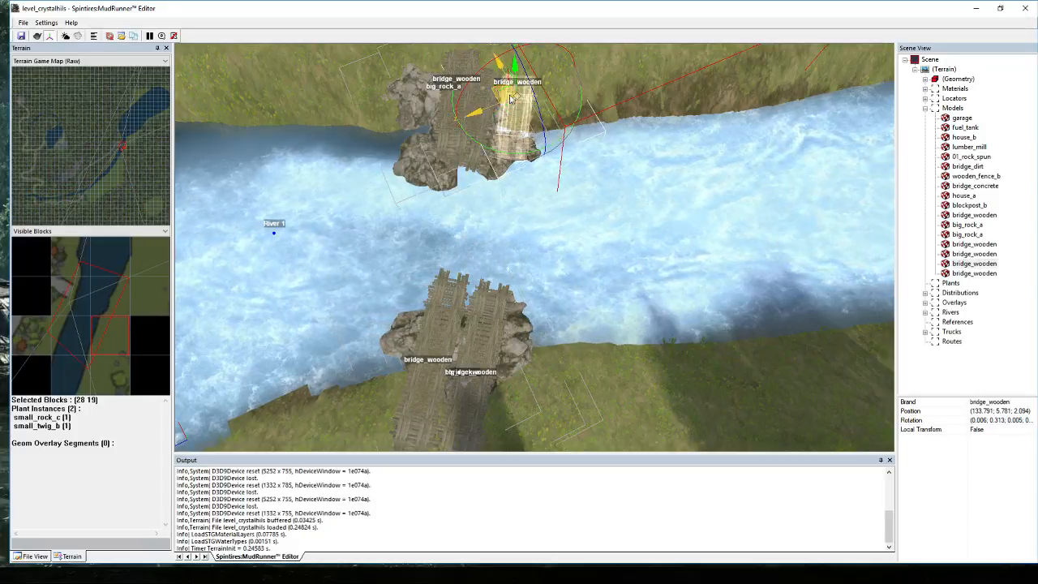
drag(505, 95, 496, 65)
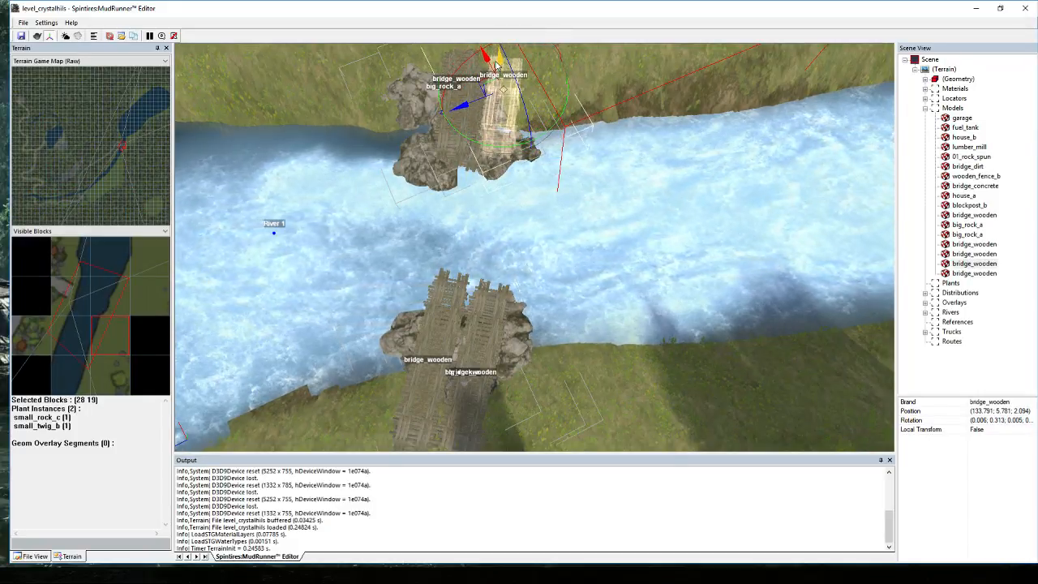
click(583, 64)
middle_drag(583, 63, 629, 55)
scroll(570, 155, up, 4)
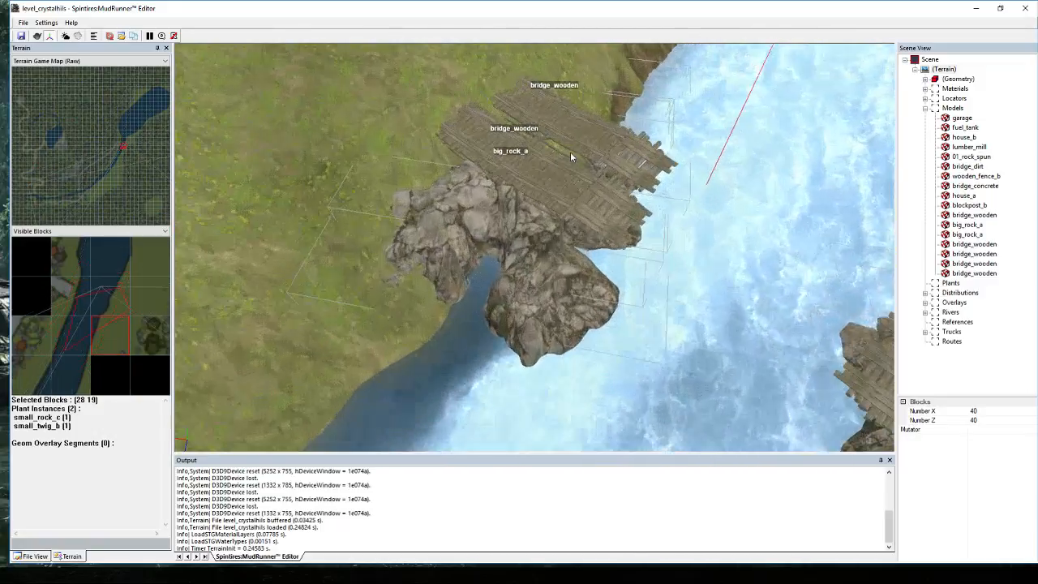
Duplicate the bridge_wooden on the near-bank rock beside the asphalt road and move the copy out over the river.
middle_drag(570, 155, 660, 180)
scroll(724, 132, down, 5)
click(505, 209)
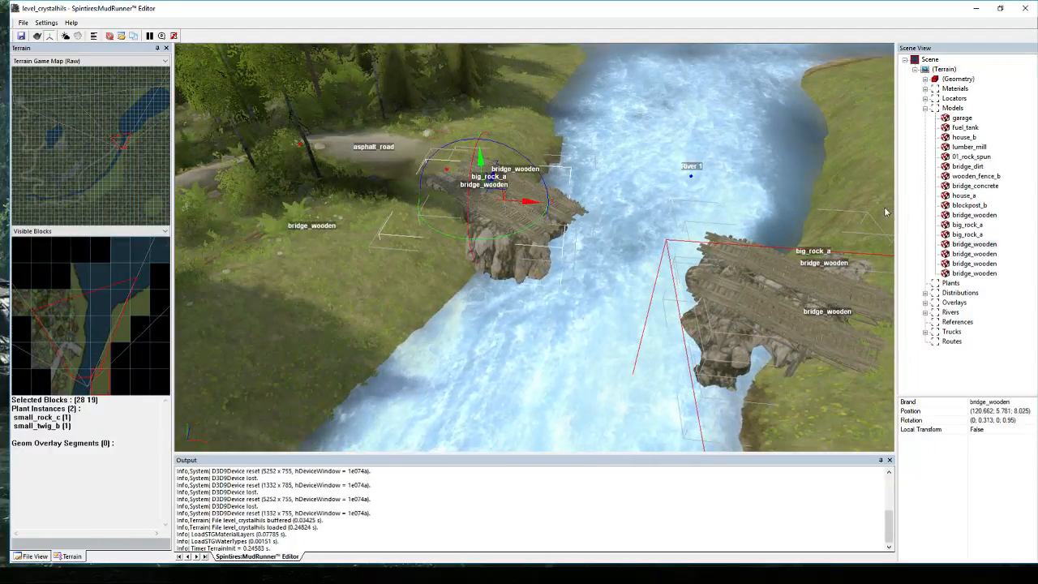
right_click(976, 268)
click(1001, 282)
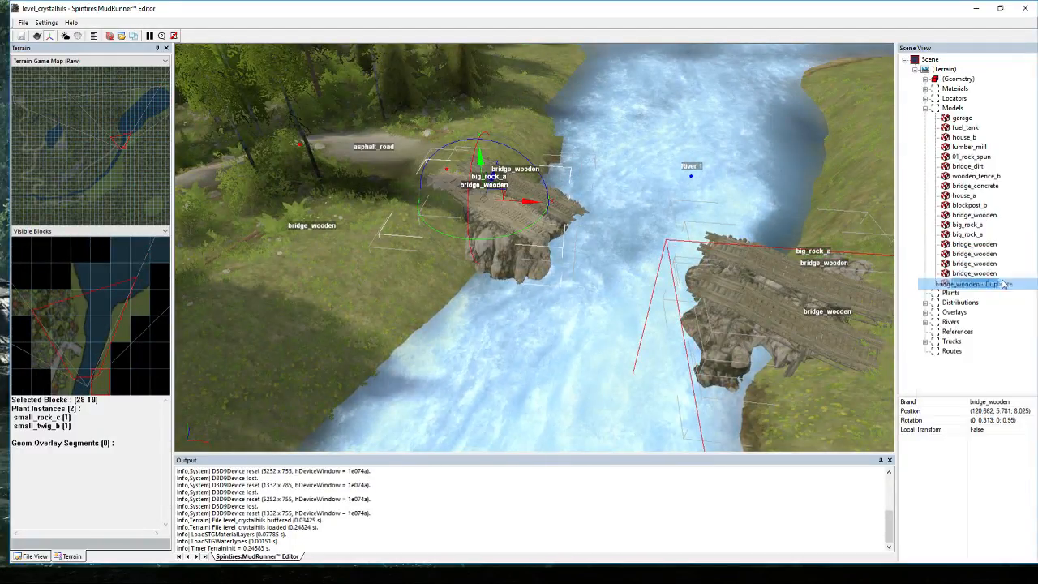
drag(501, 201, 574, 233)
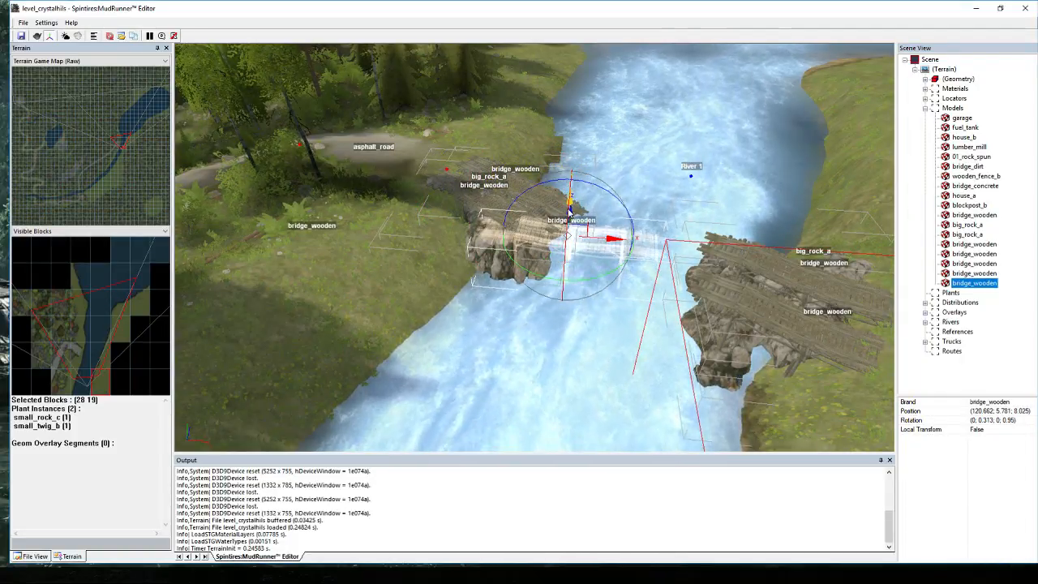
drag(569, 212, 570, 185)
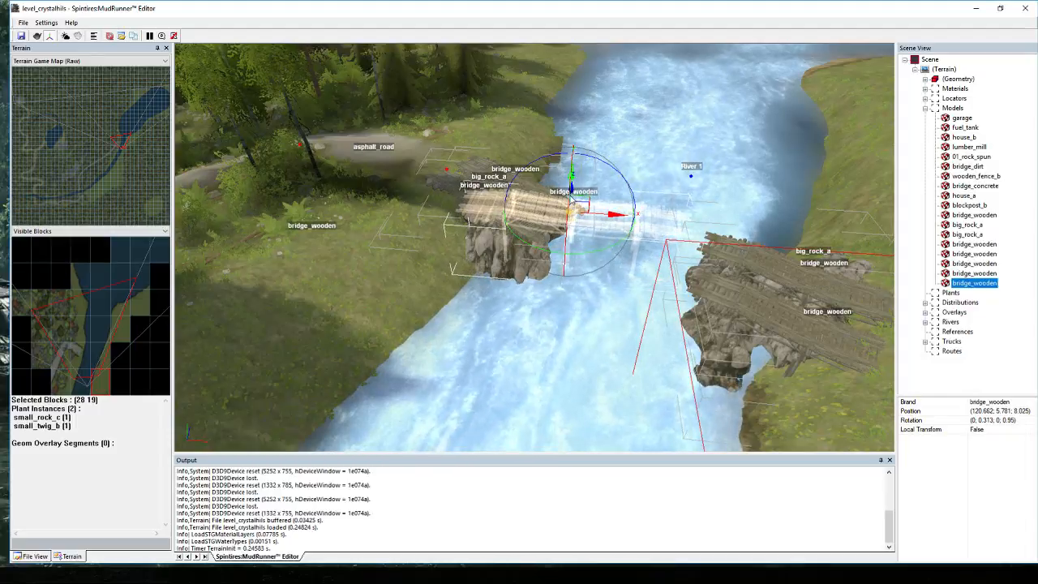
Turn the copied bridge_wooden and shift it towards the river off the end of the near-bank deck.
middle_drag(571, 198, 648, 226)
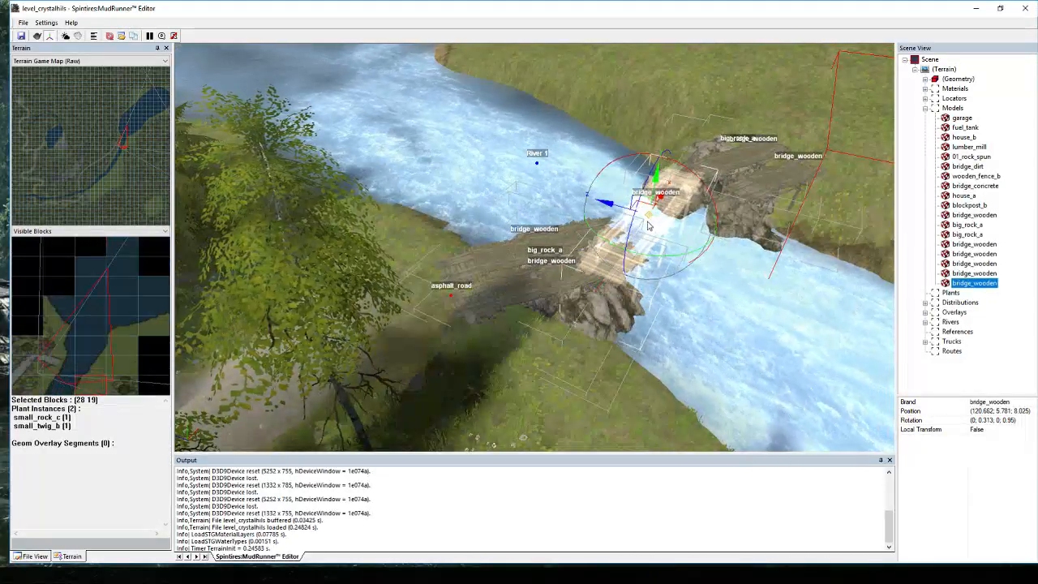
drag(648, 226, 626, 253)
drag(683, 174, 644, 218)
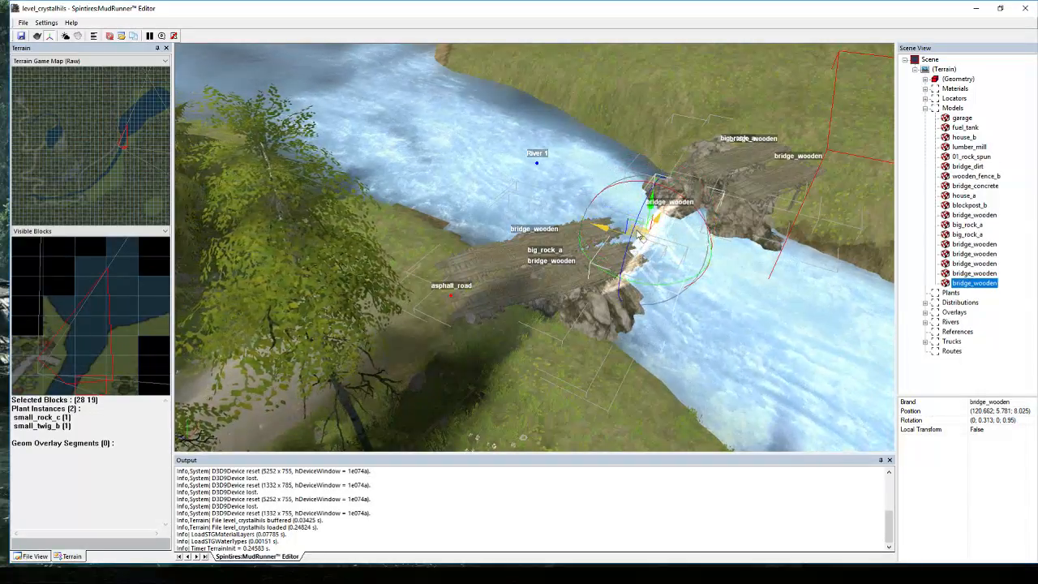
middle_drag(609, 230, 748, 274)
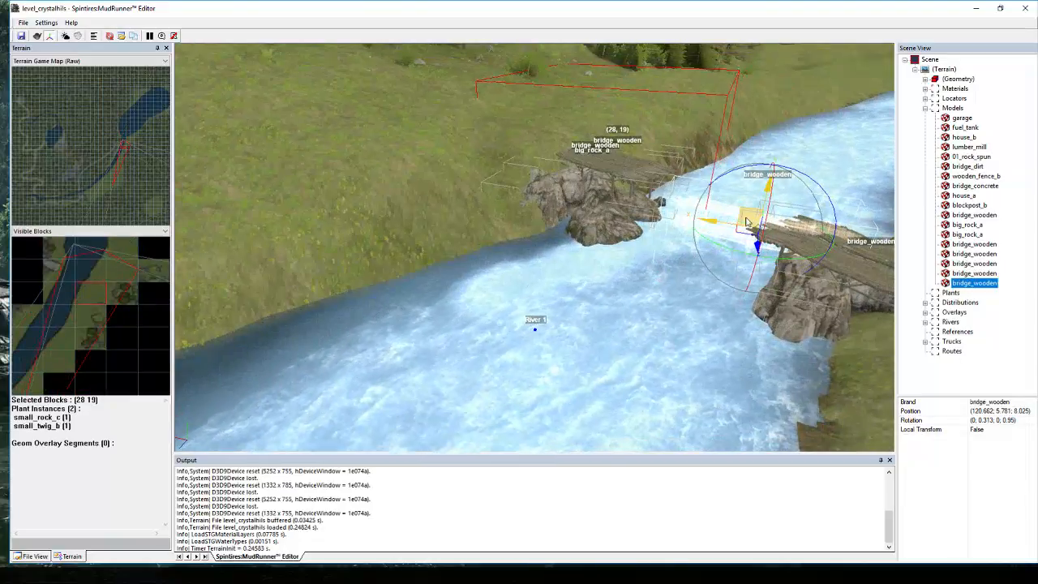
drag(749, 226, 739, 230)
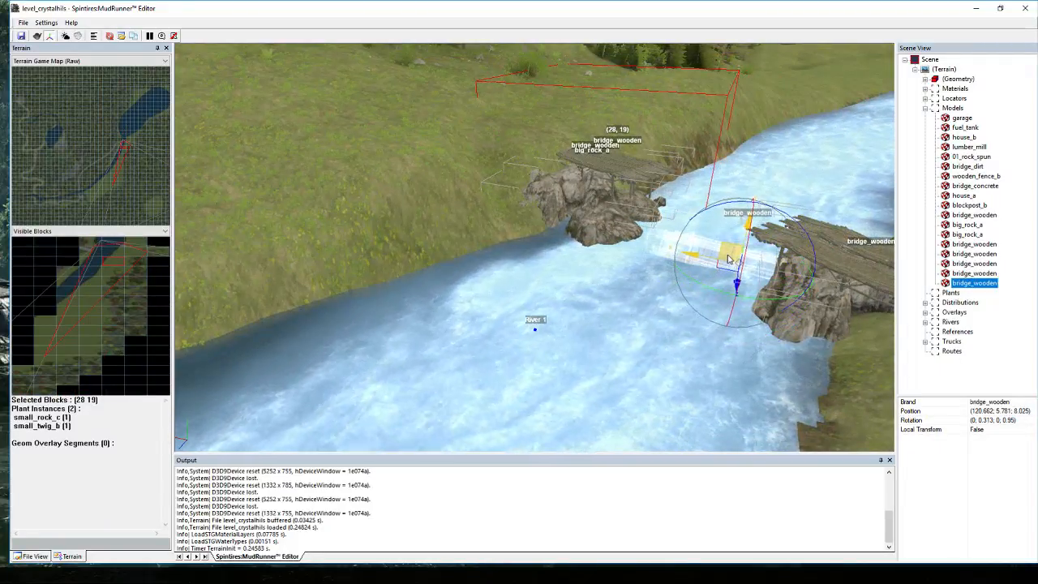
Sink the copied bridge_wooden into the river at about (127.7; 4.1; 8.0) and tilt it on its side like a collapsed section.
drag(727, 270, 706, 293)
drag(680, 240, 698, 333)
middle_drag(697, 332, 729, 349)
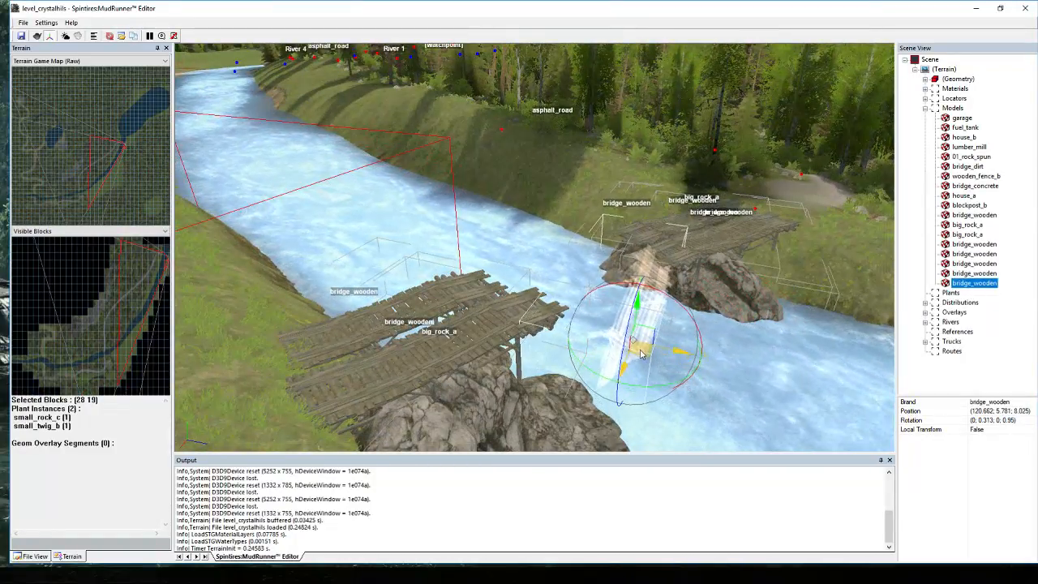
drag(652, 386, 714, 309)
click(559, 268)
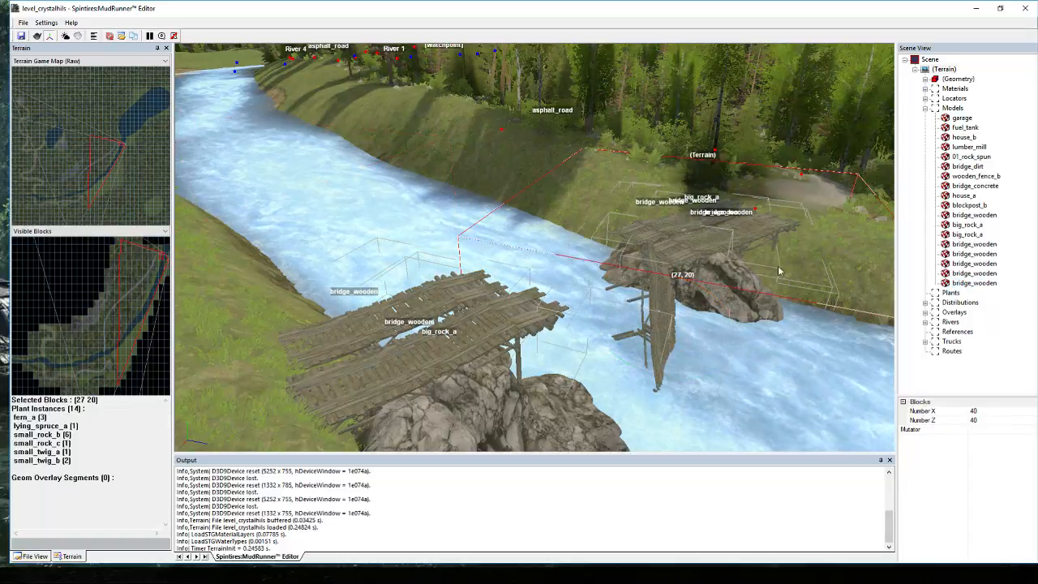
Refine the rotation of the collapsed bridge_wooden so it slopes from the near-bank deck down into the water.
middle_drag(559, 267, 442, 284)
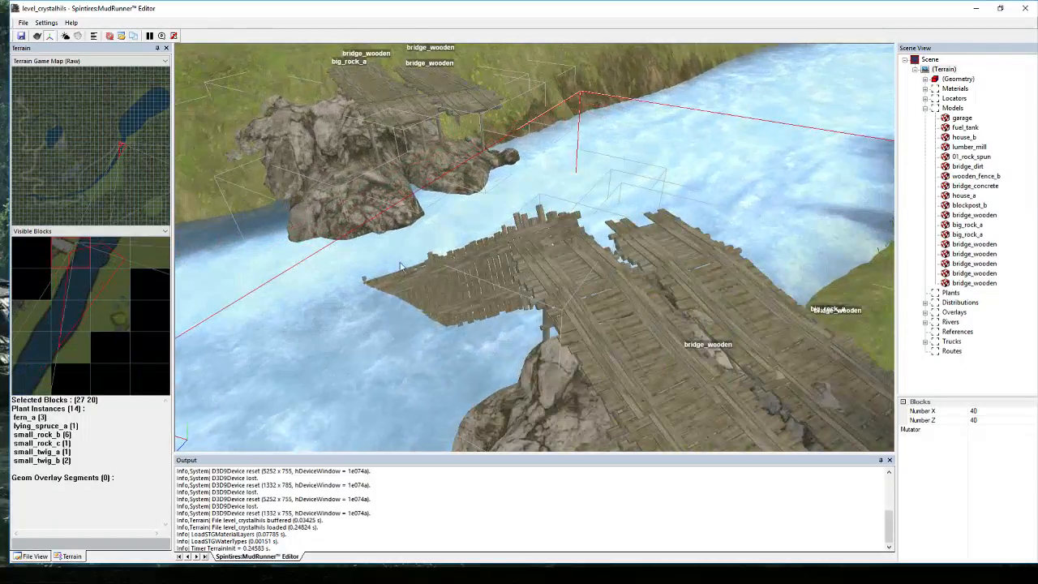
click(442, 284)
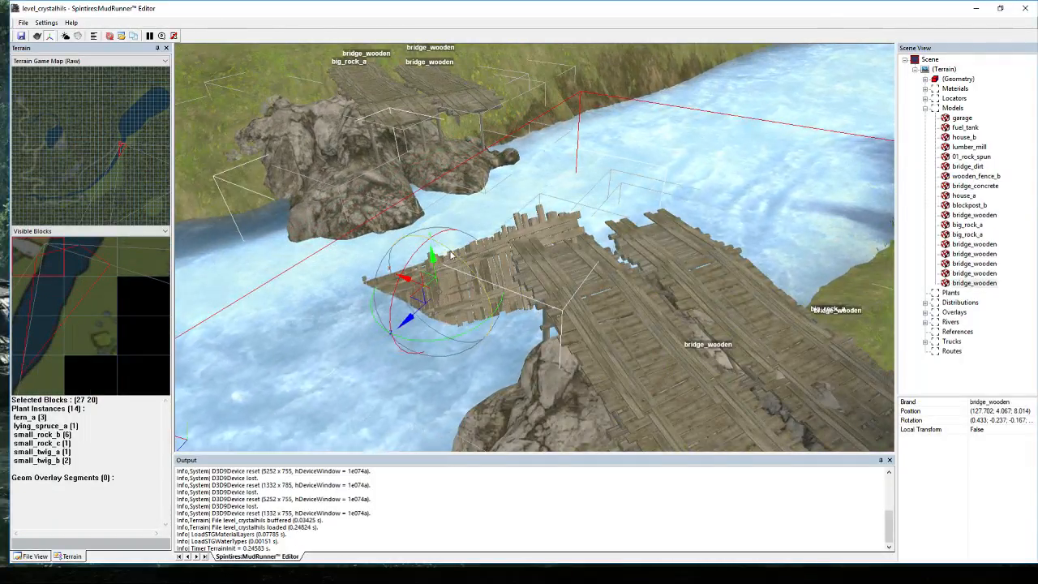
drag(451, 254, 477, 287)
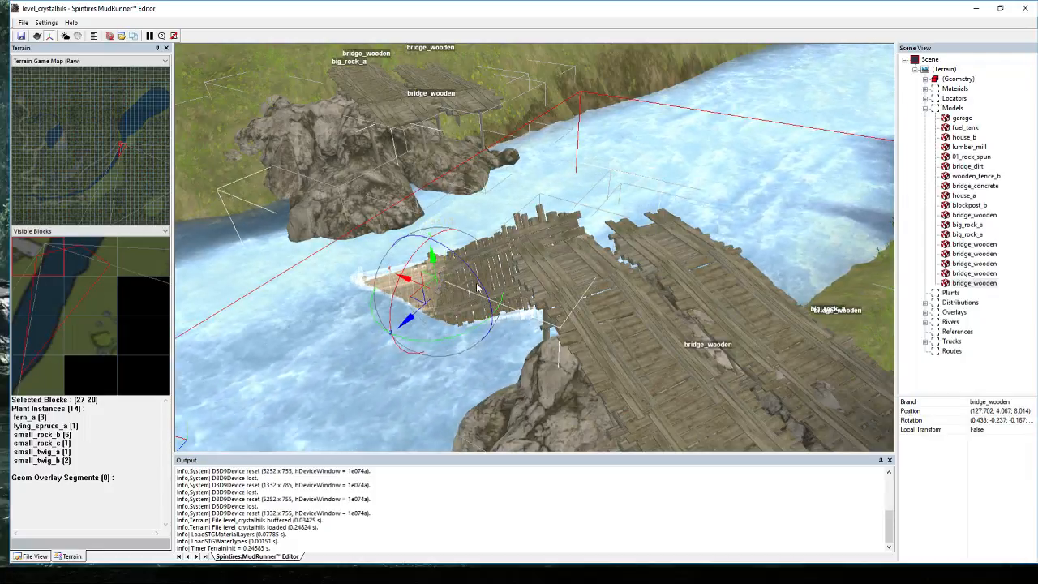
click(697, 209)
right_drag(544, 270, 593, 299)
click(452, 333)
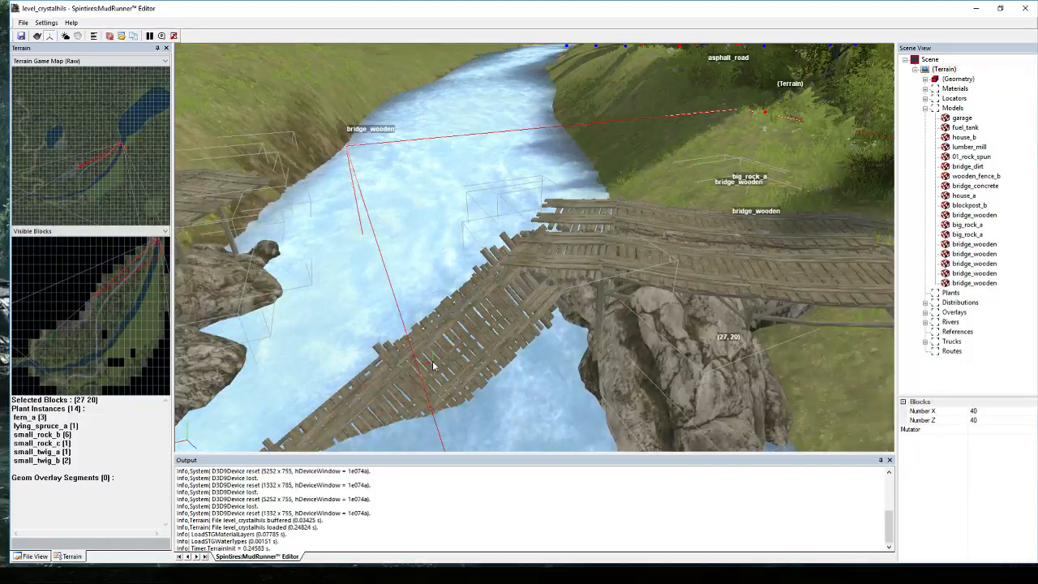
right_drag(433, 367, 451, 360)
click(454, 358)
drag(448, 326, 470, 245)
click(476, 240)
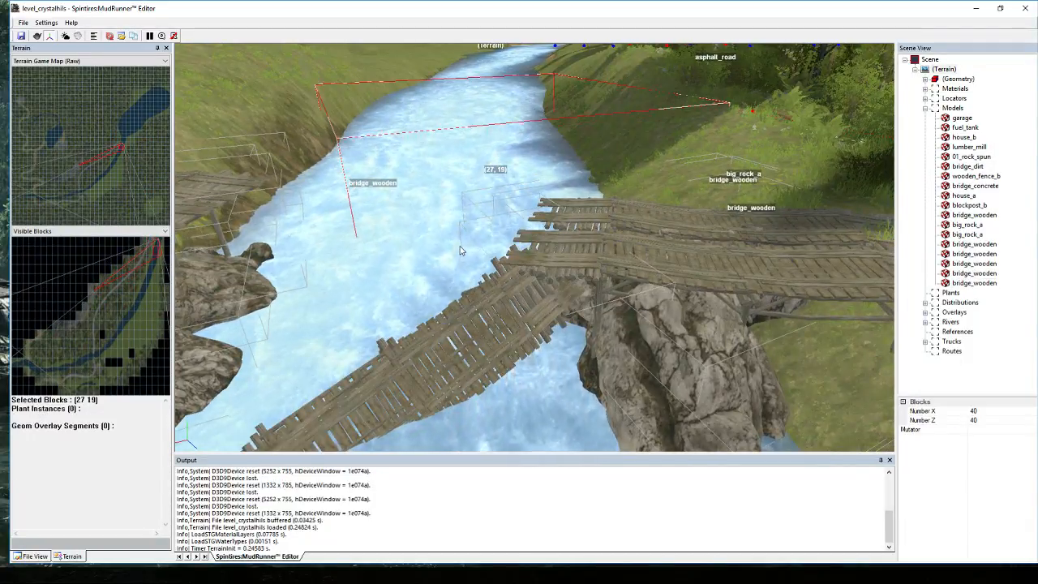
right_drag(477, 240, 341, 304)
Duplicate the collapsed bridge_wooden, place the copy beside it at about (125.5; 4.2; 5.2) and rotate it differently.
click(363, 376)
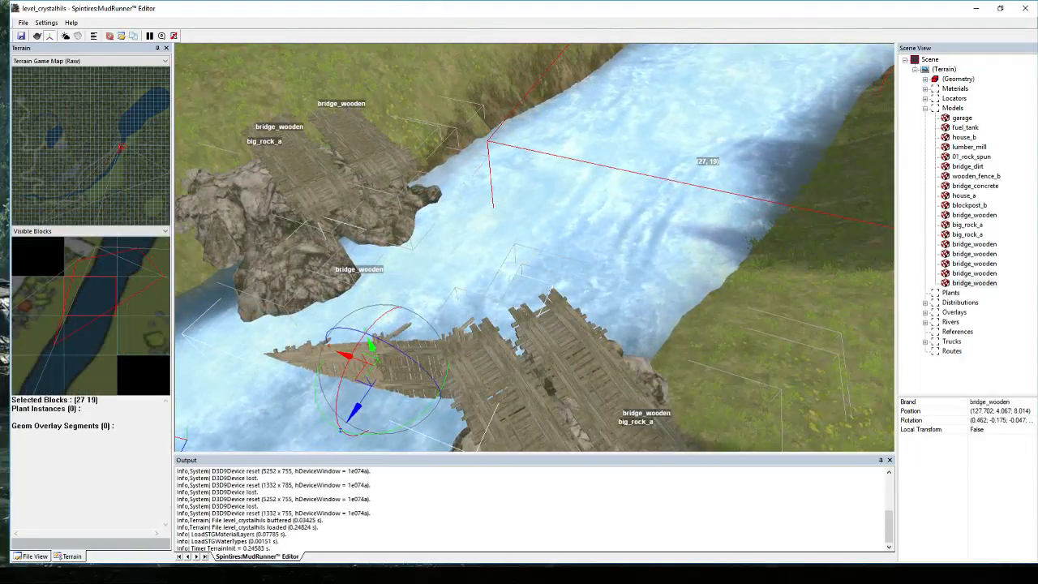
right_click(973, 283)
click(1000, 325)
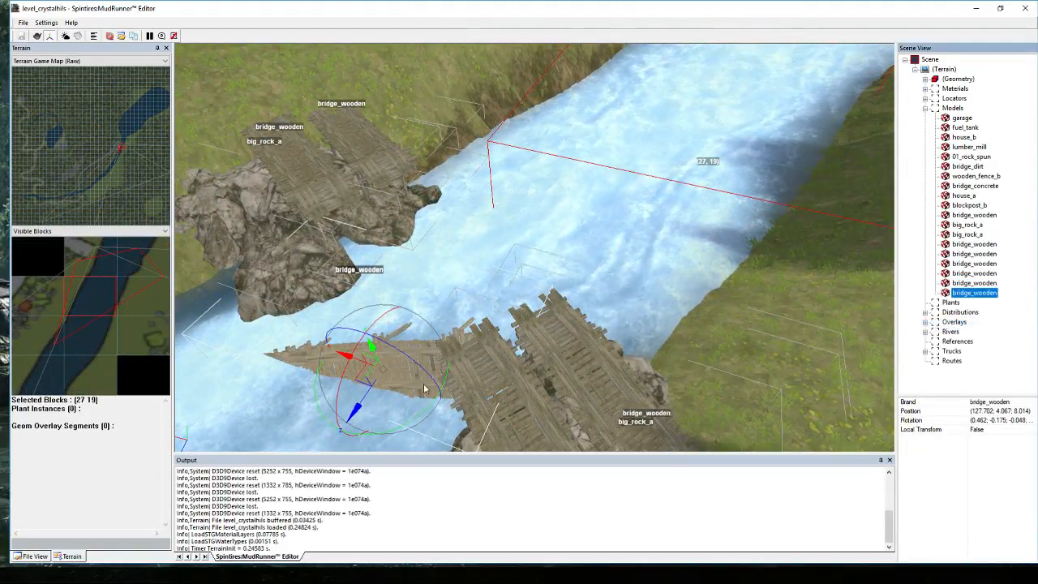
drag(367, 375, 409, 330)
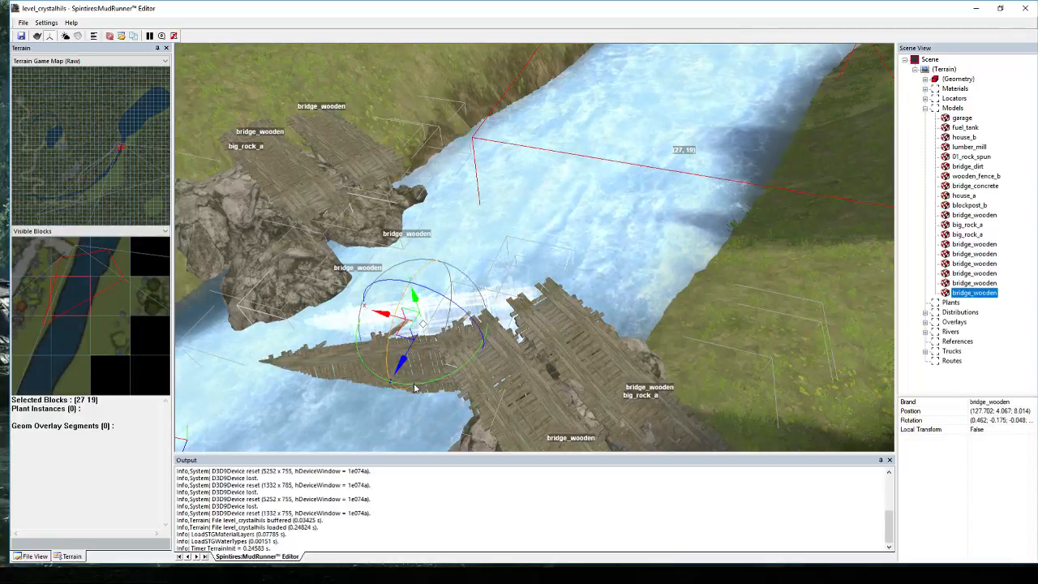
drag(413, 388, 438, 386)
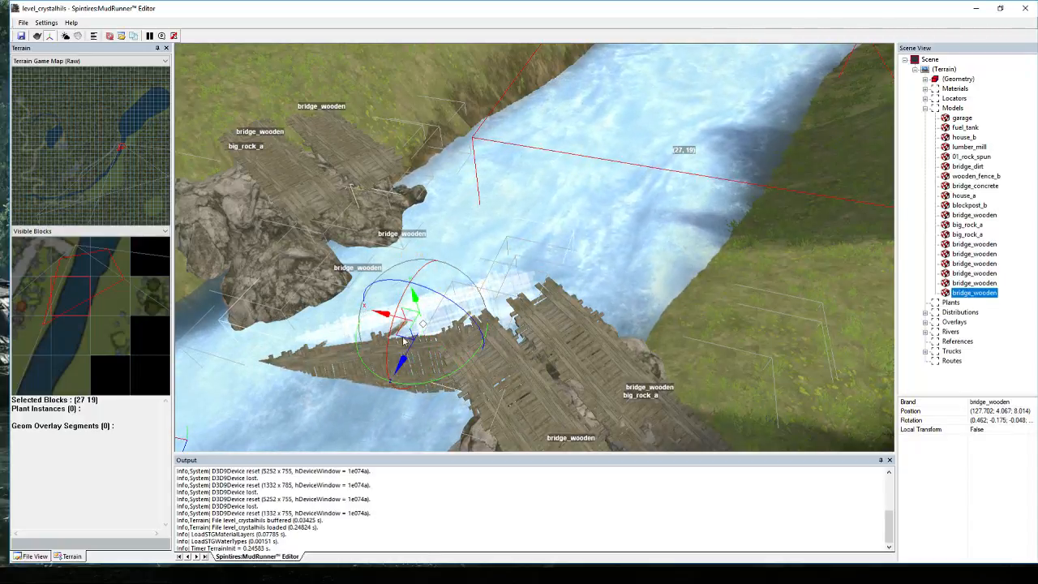
drag(411, 333, 462, 326)
Lower the second collapsed bridge_wooden to a height of about 3.2 and adjust its tilt.
middle_drag(649, 219, 783, 231)
scroll(782, 232, down, 4)
middle_drag(867, 282, 757, 291)
scroll(756, 291, up, 3)
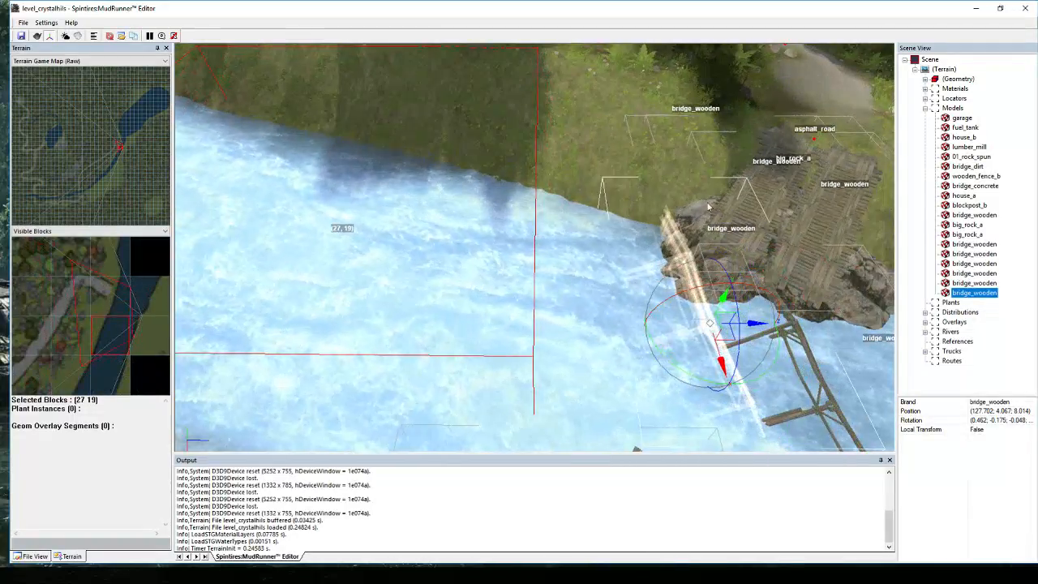
click(649, 181)
middle_drag(649, 181, 555, 235)
click(591, 300)
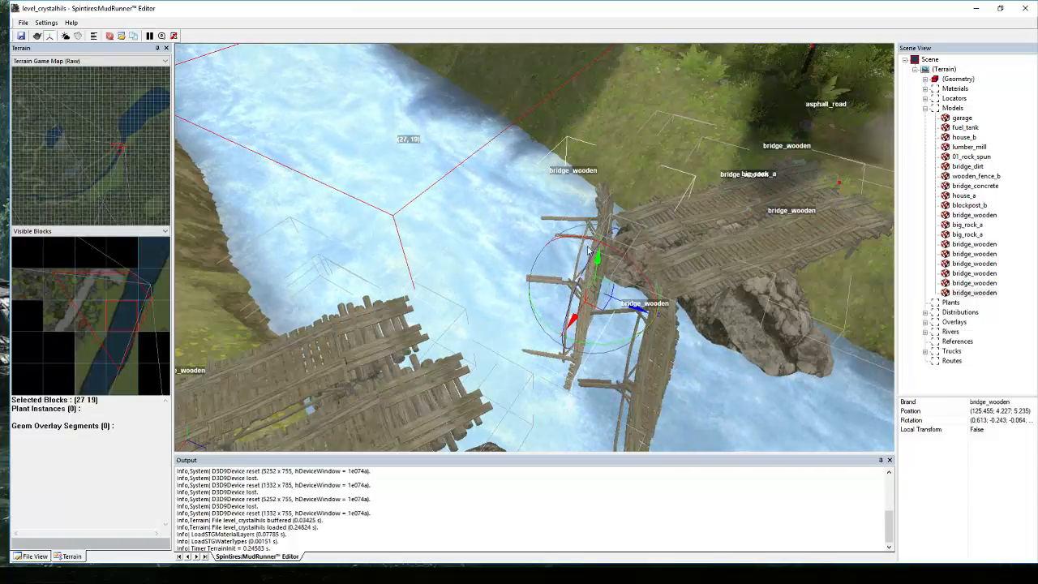
drag(587, 251, 588, 269)
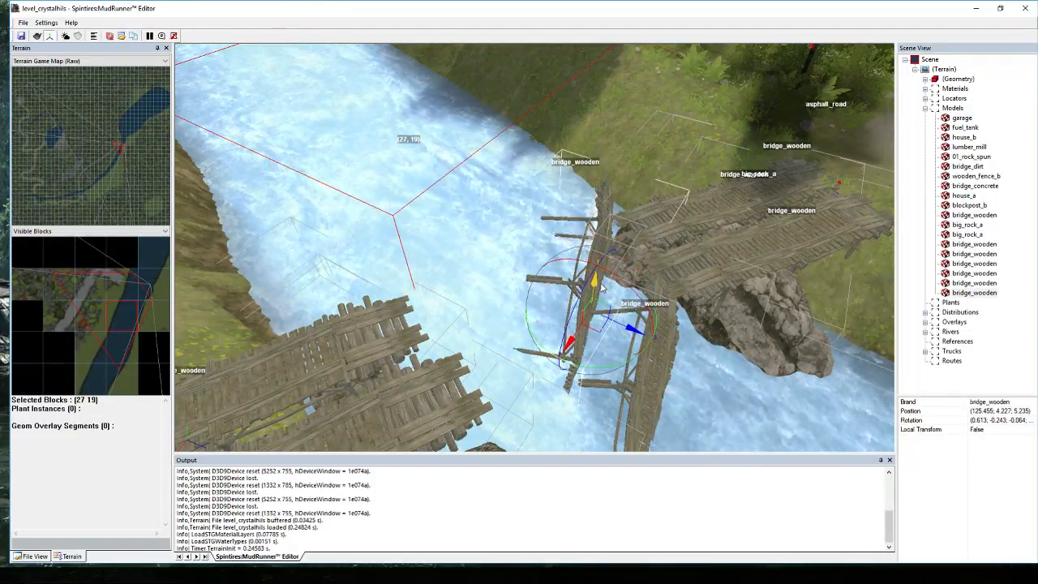
click(631, 163)
mouse_move(631, 163)
middle_down()
mouse_move(631, 147)
mouse_move(617, 167)
middle_up()
Move the second collapsed bridge_wooden closer to the first at about (127.2; 3.2; 6.5) and rotate it into a wreckage pose.
click(584, 274)
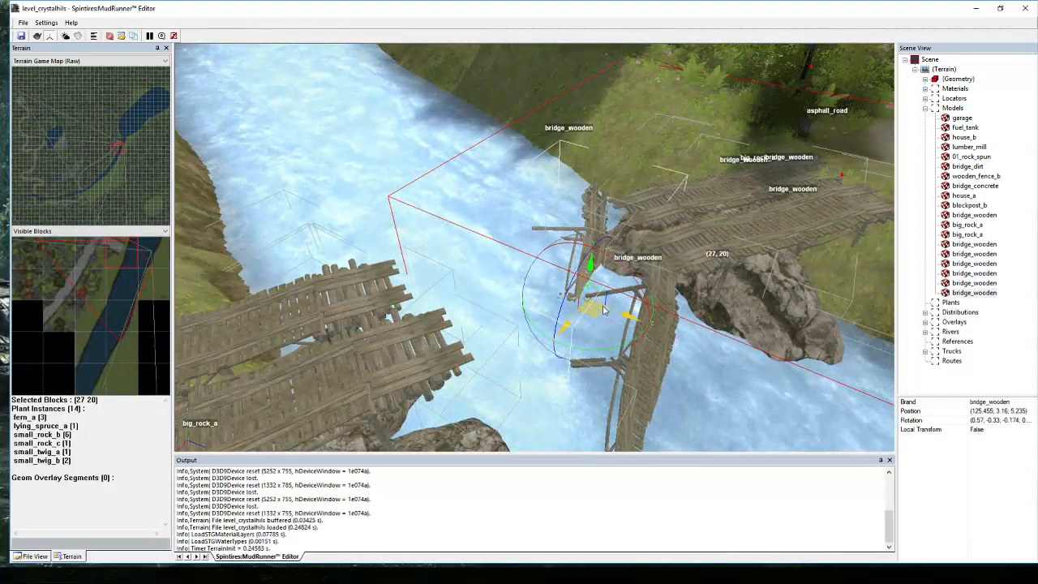
drag(604, 311, 612, 371)
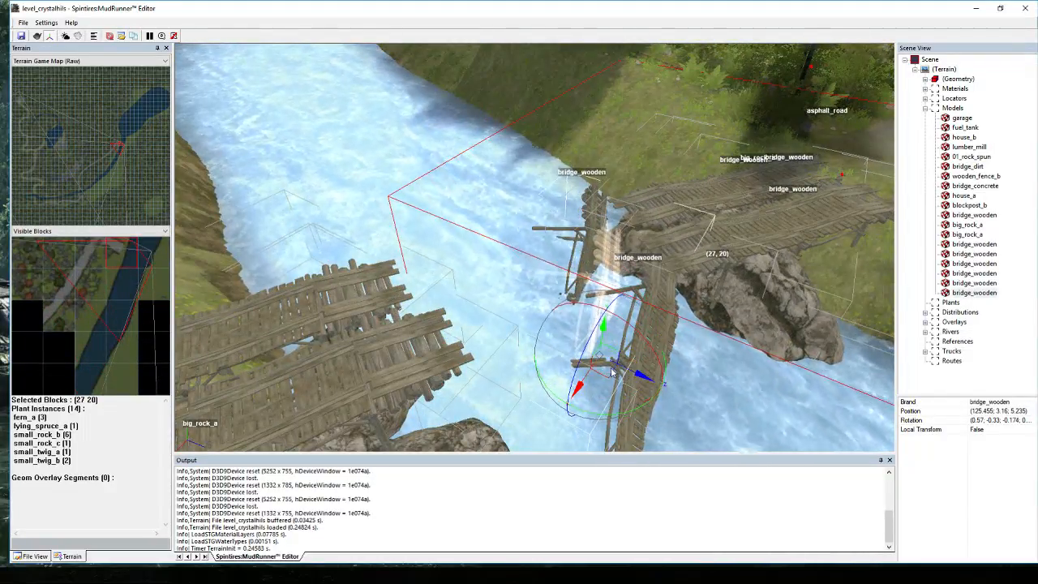
drag(621, 320, 697, 357)
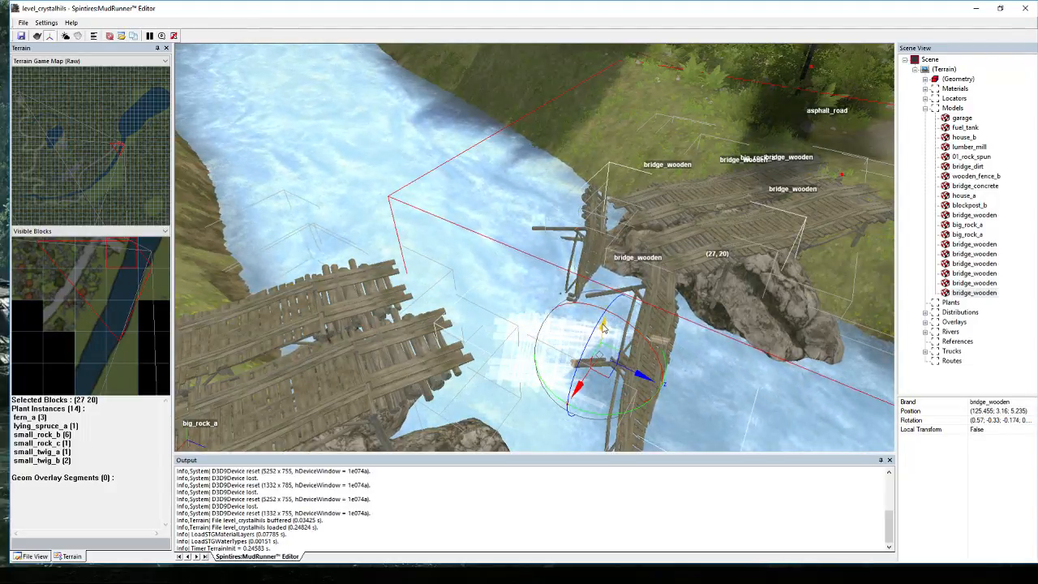
mouse_move(597, 328)
mouse_down()
mouse_move(635, 358)
mouse_move(624, 326)
mouse_move(591, 311)
mouse_up()
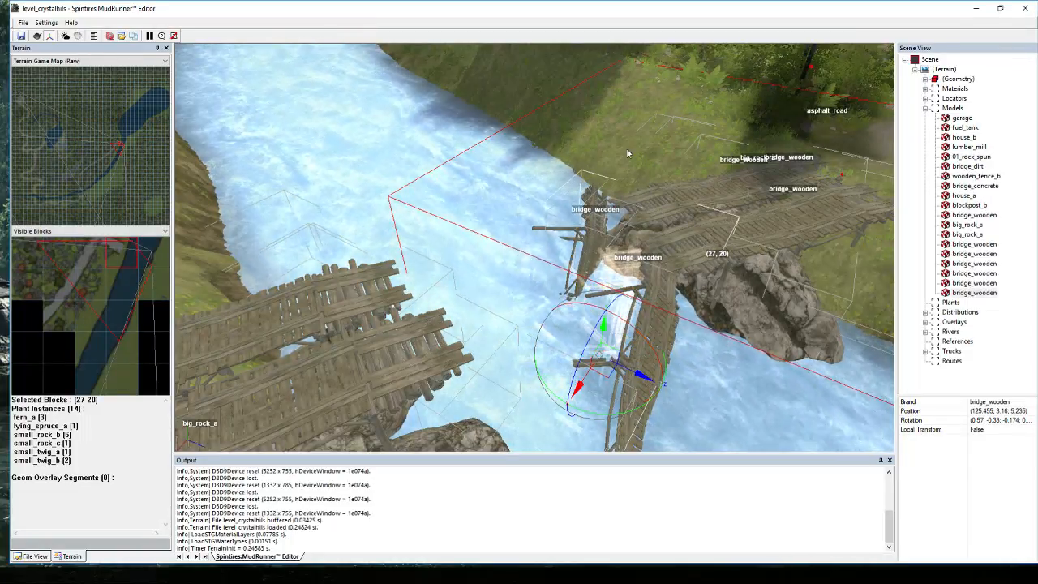
click(626, 145)
Examine the collapsed bridge pieces and the near-bank big_rock_a from several angles.
middle_drag(627, 147, 694, 258)
scroll(747, 154, down, 3)
click(545, 213)
middle_drag(544, 212, 553, 208)
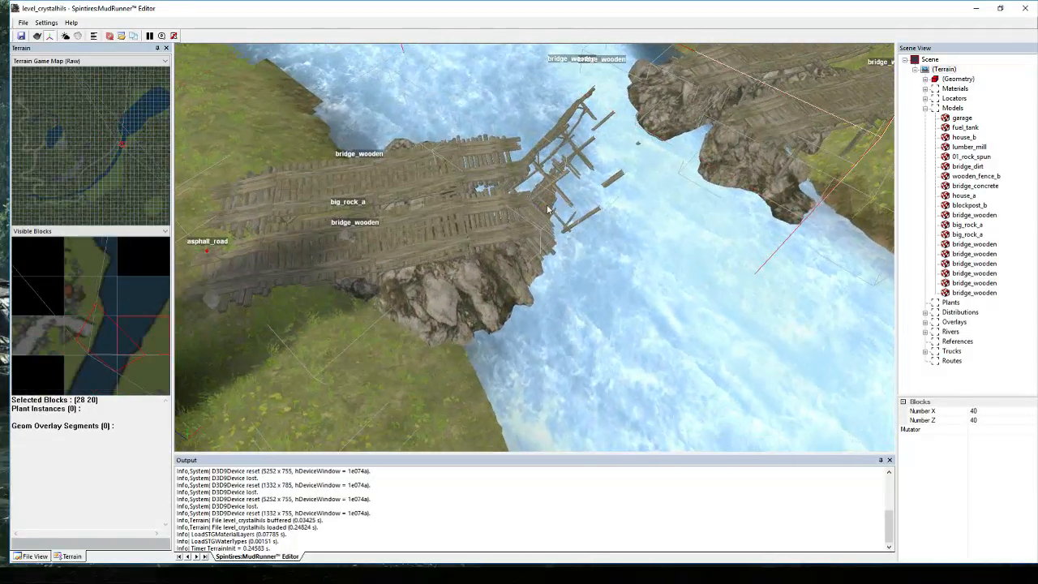
click(551, 207)
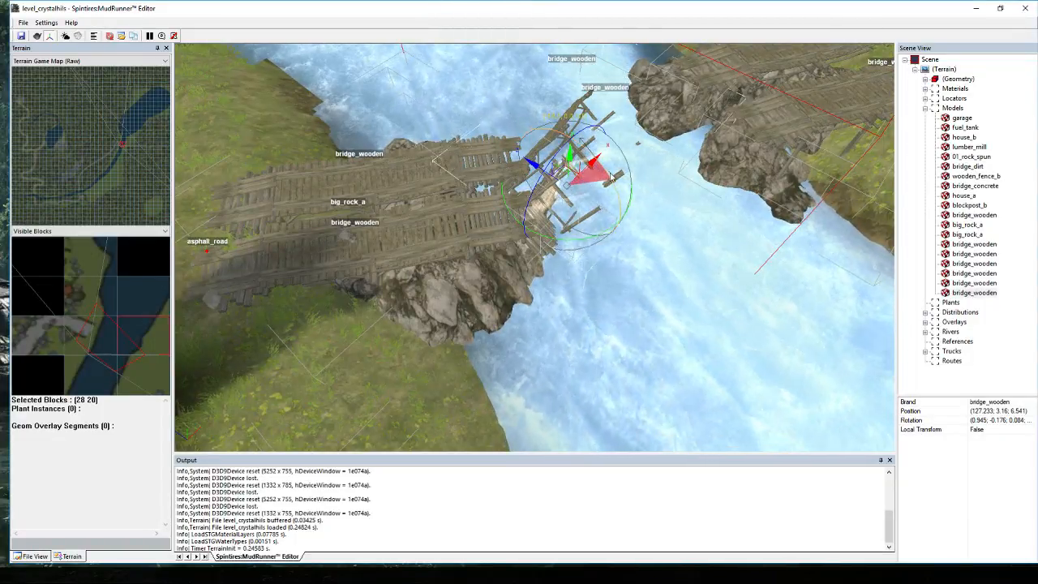
click(484, 301)
scroll(495, 274, up, 2)
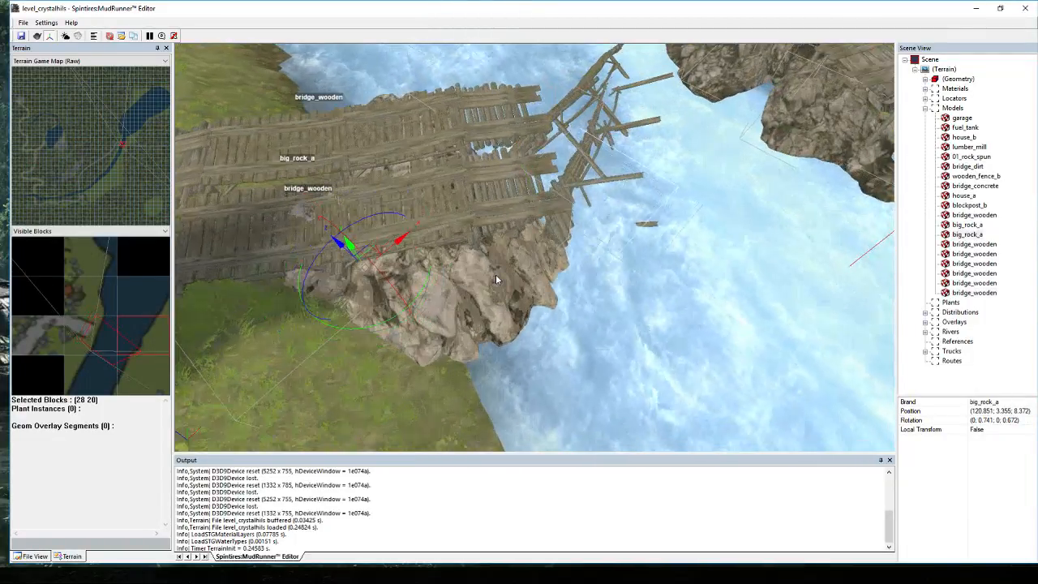
scroll(495, 274, down, 2)
scroll(500, 256, up, 2)
middle_drag(500, 256, 477, 217)
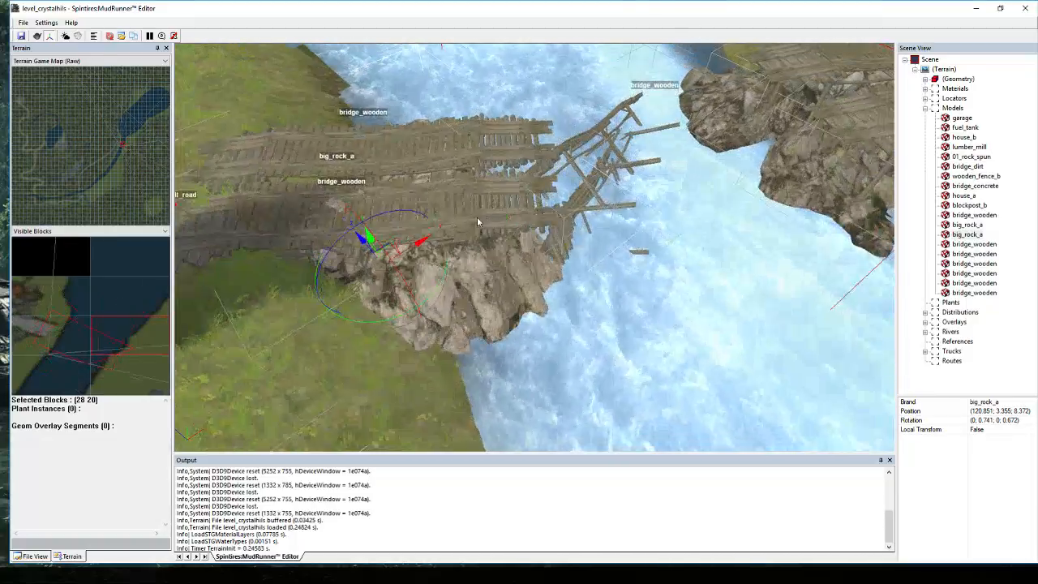
scroll(477, 216, down, 2)
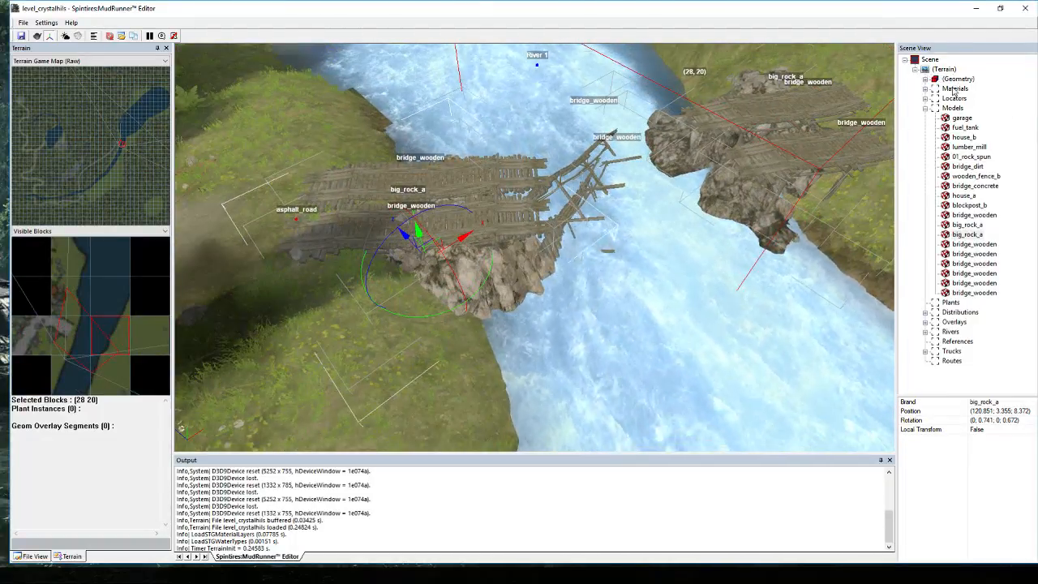
Start brushing the terrain geometry's Water layer in Speed mode, with the brush size set to 0.9.
click(933, 78)
click(925, 79)
click(961, 108)
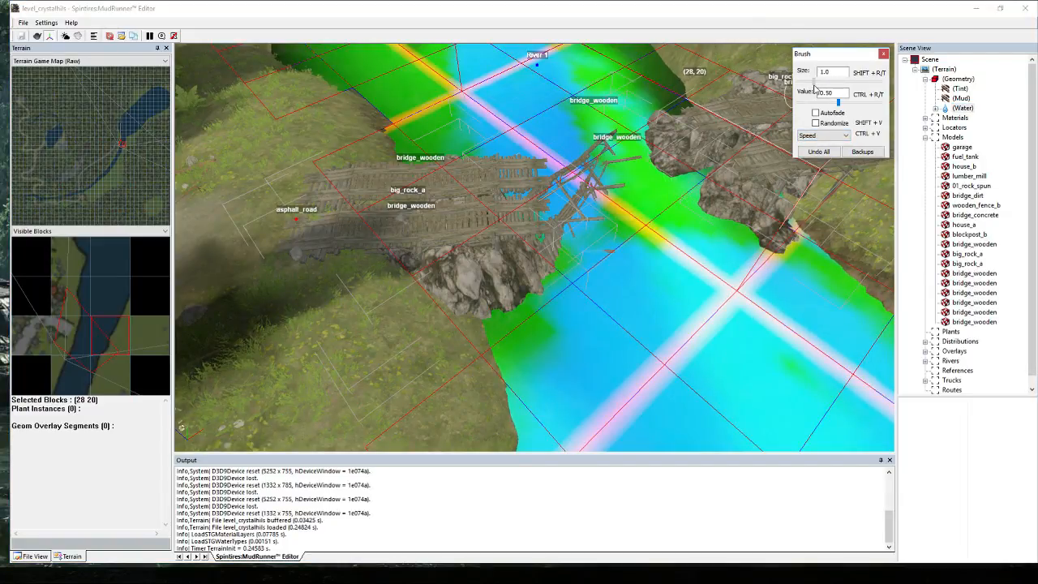
scroll(650, 241, down, 3)
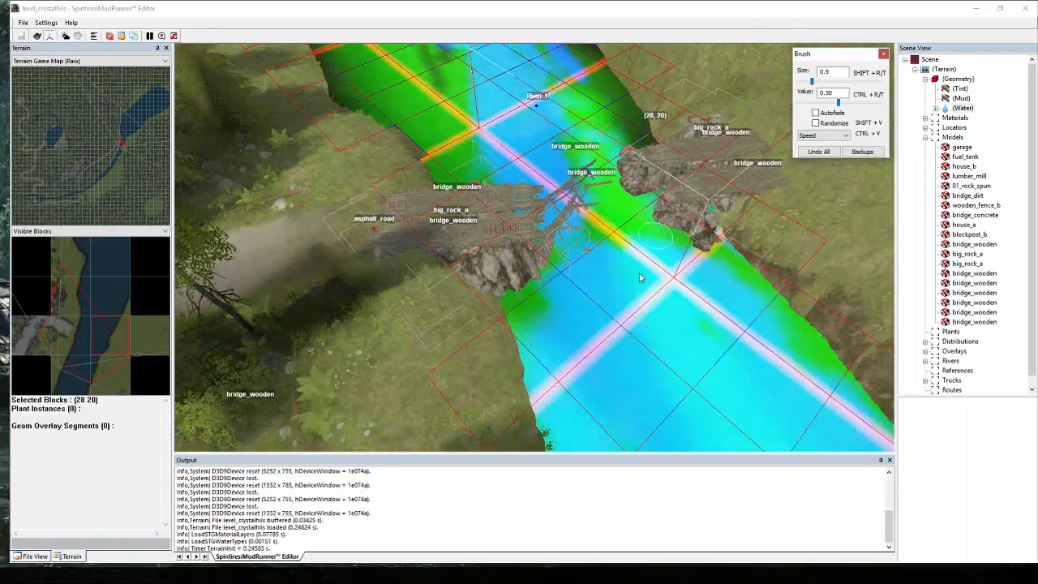
scroll(554, 249, up, 4)
scroll(538, 262, down, 4)
scroll(540, 260, up, 4)
scroll(545, 258, down, 4)
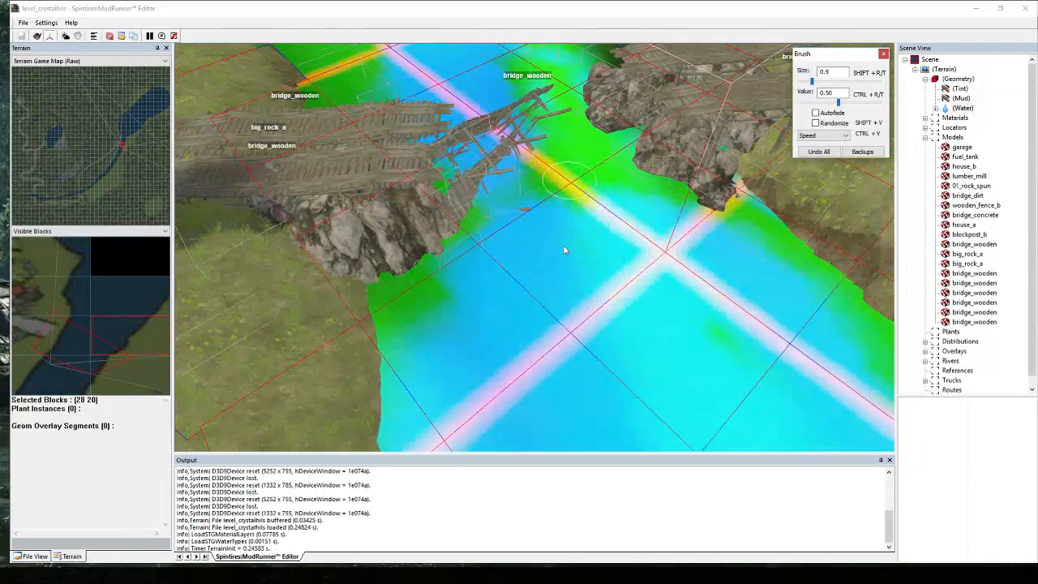
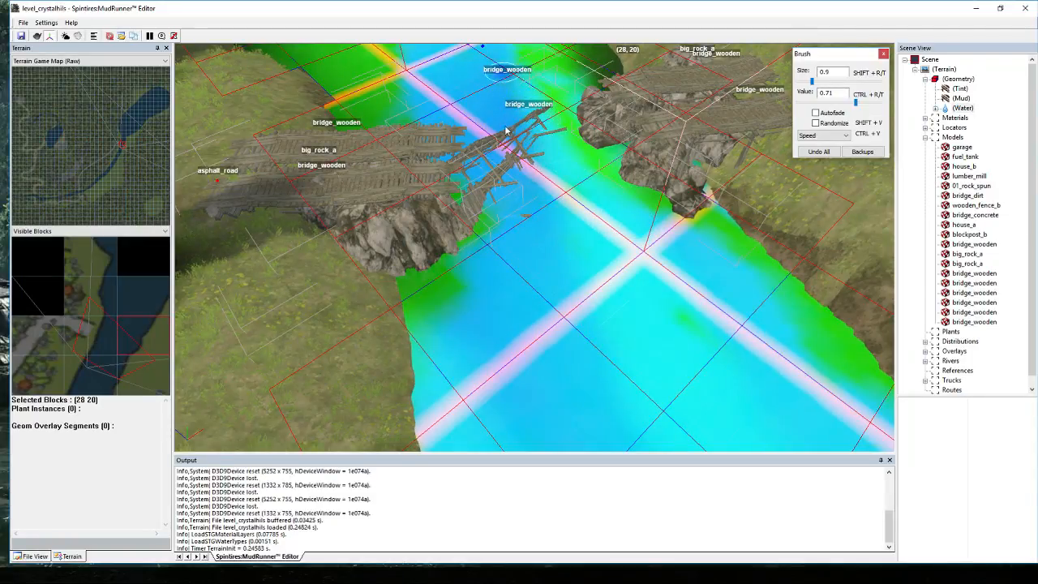
Paint the speed of River 1 around the collapsed bridge with varying brush values, finishing at 1.00.
click(854, 102)
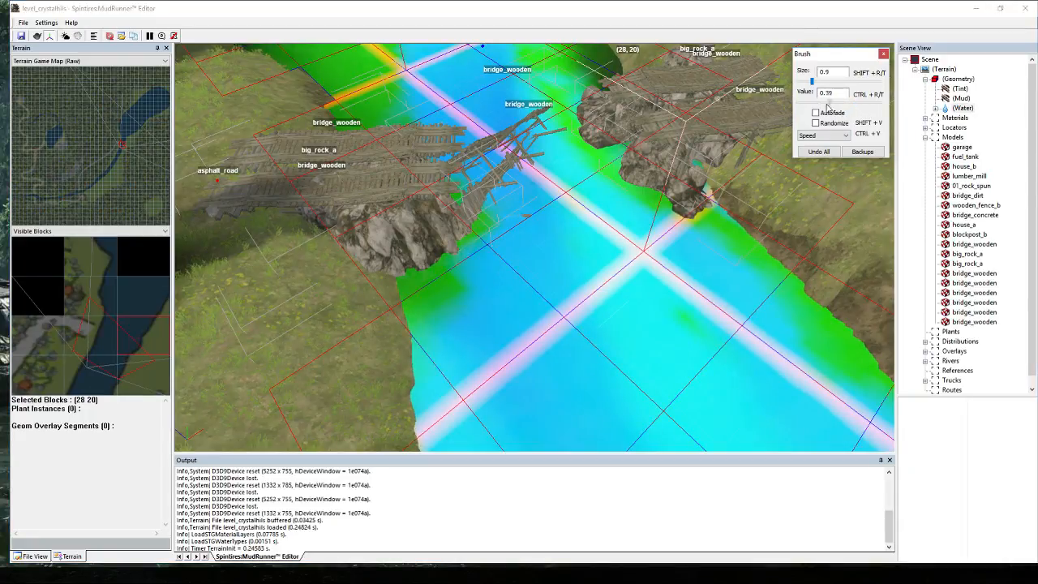
drag(450, 319, 465, 267)
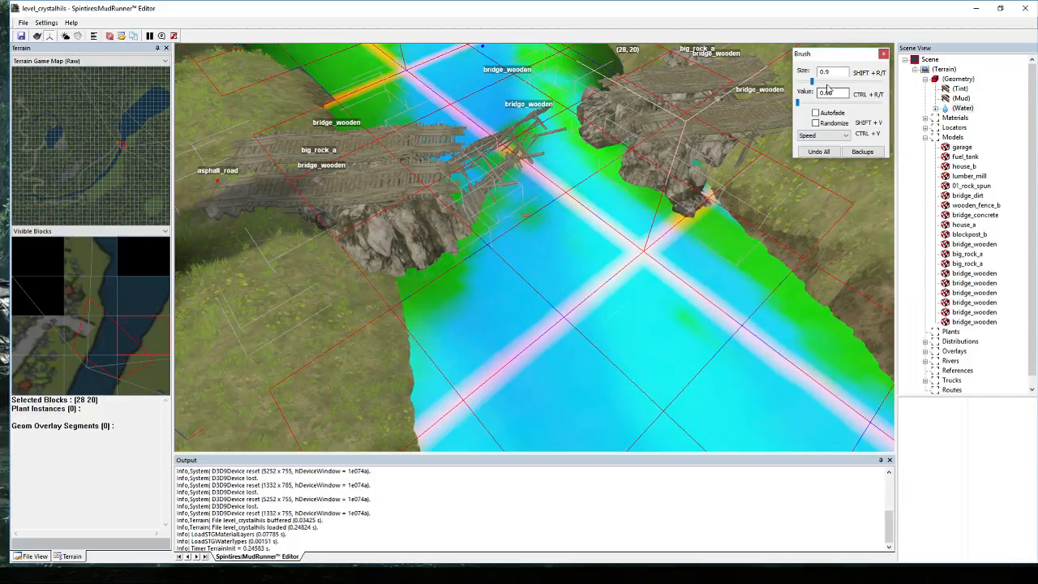
drag(803, 105, 808, 110)
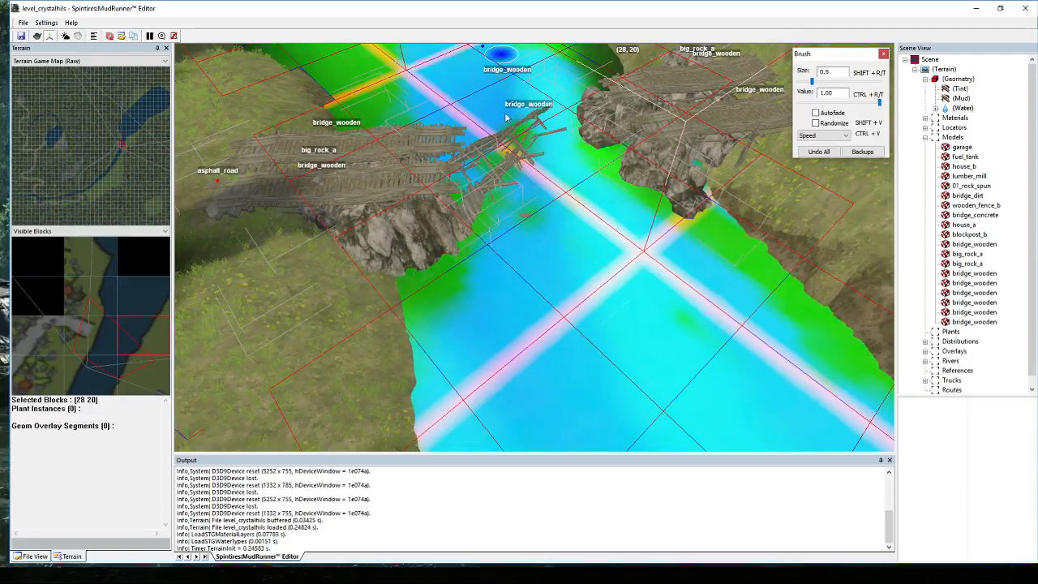
scroll(541, 148, down, 3)
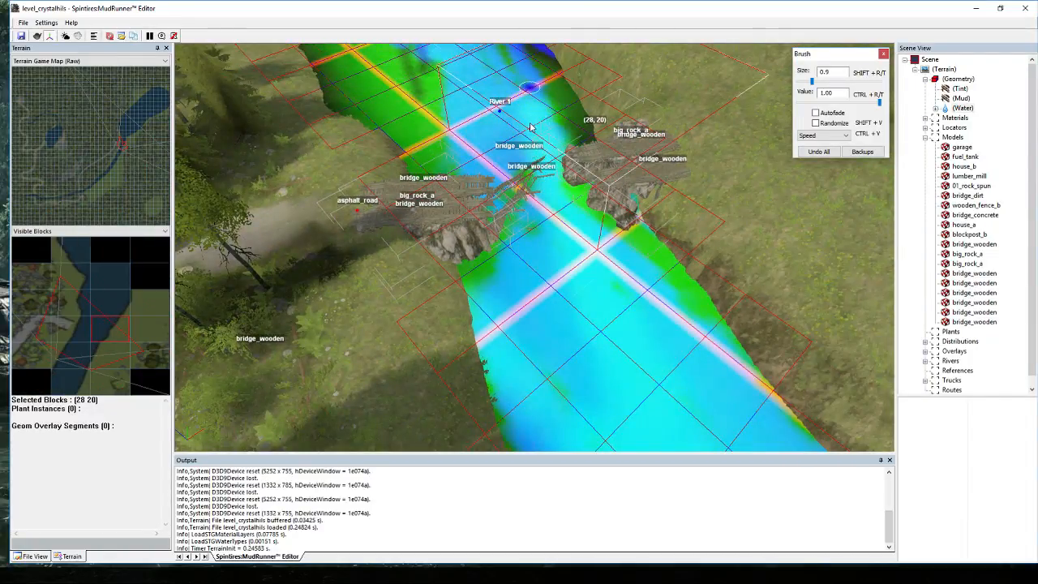
key(Escape)
scroll(576, 264, up, 3)
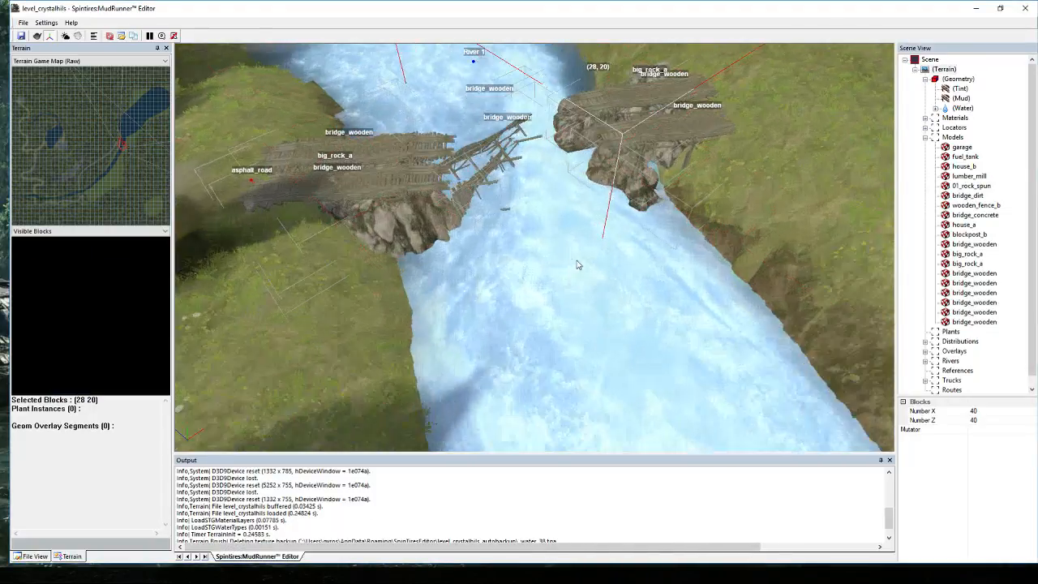
Switch the water brush to Foam and paint foam at value 1.00 beside the forest-side rock of the collapsed bridge.
mouse_move(576, 265)
middle_down()
mouse_move(657, 251)
mouse_move(728, 268)
mouse_move(724, 330)
mouse_move(742, 334)
mouse_move(584, 343)
mouse_move(633, 331)
mouse_move(617, 297)
middle_up()
scroll(617, 298, down, 5)
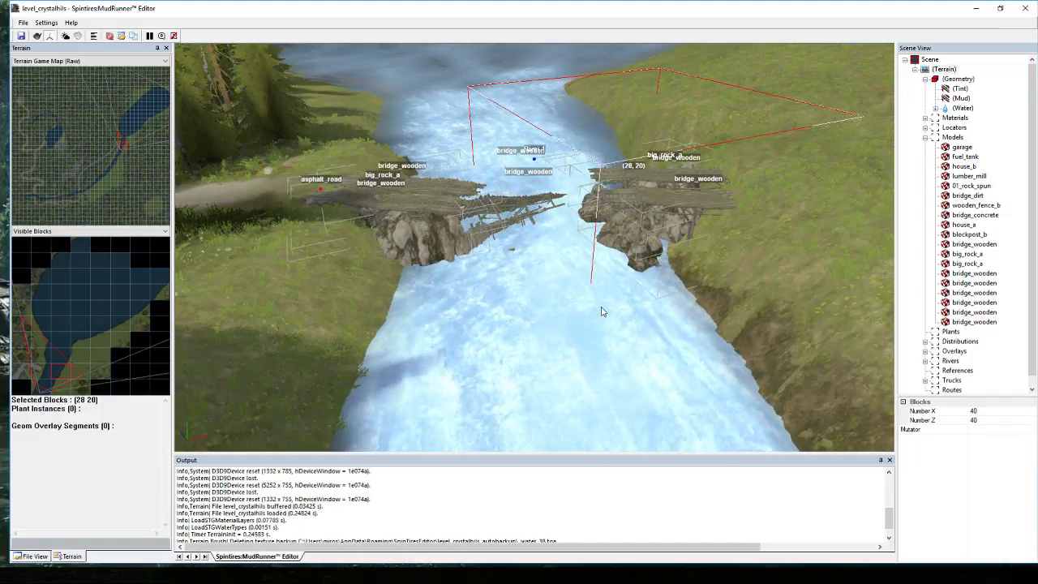
middle_drag(602, 309, 685, 350)
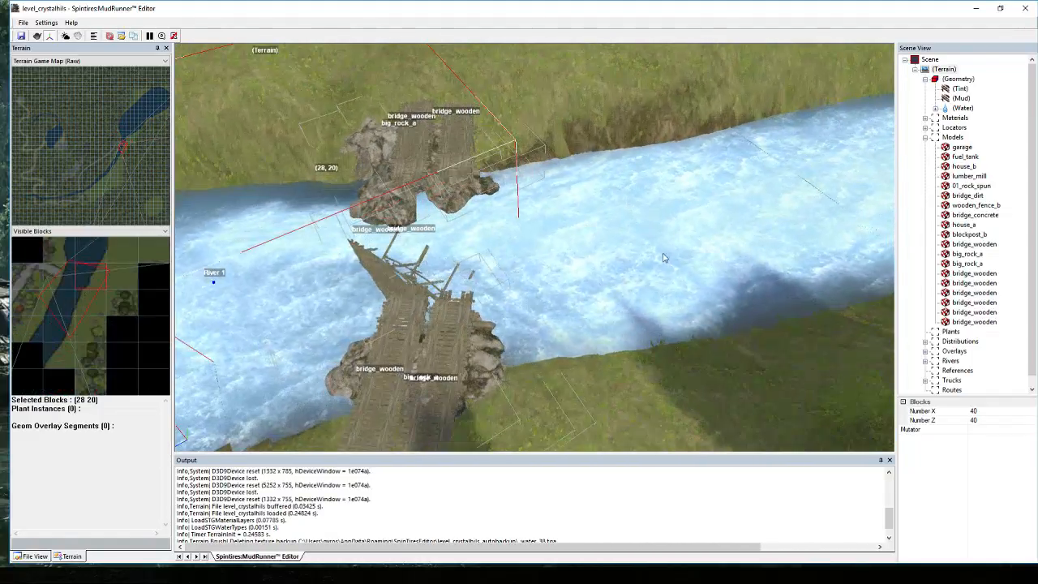
right_click(514, 287)
click(962, 109)
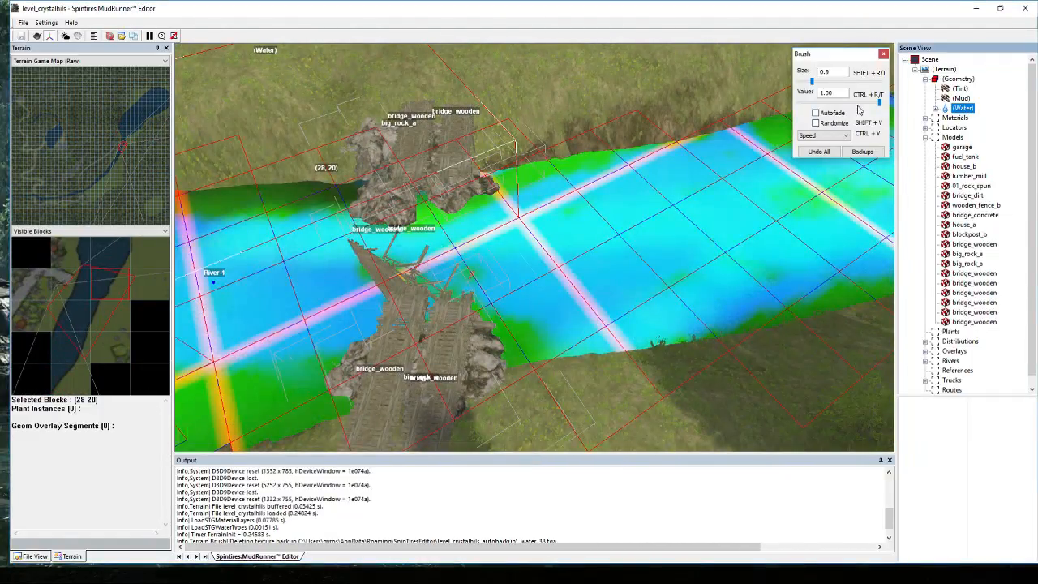
click(820, 138)
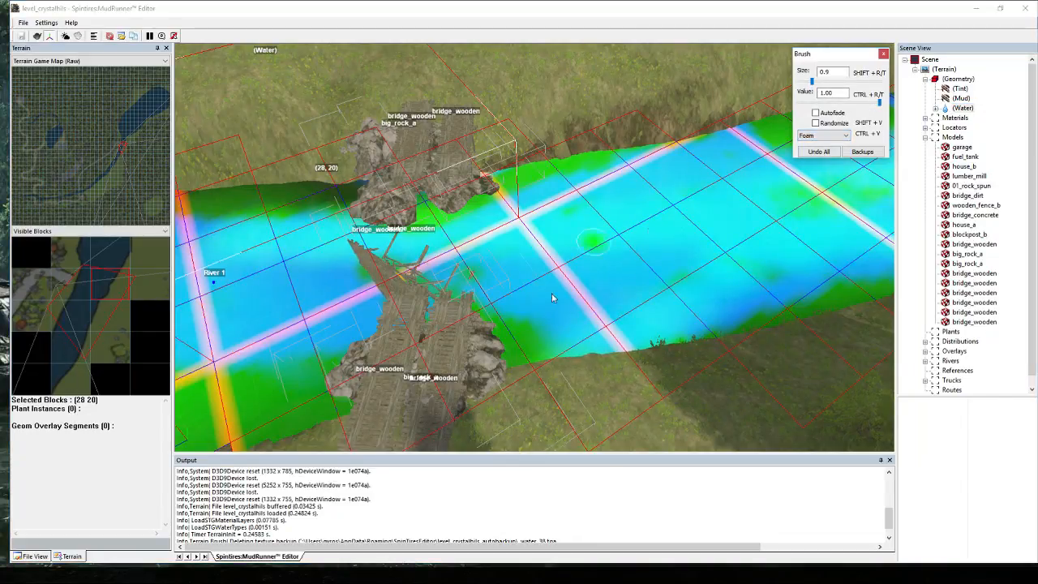
drag(504, 355, 504, 347)
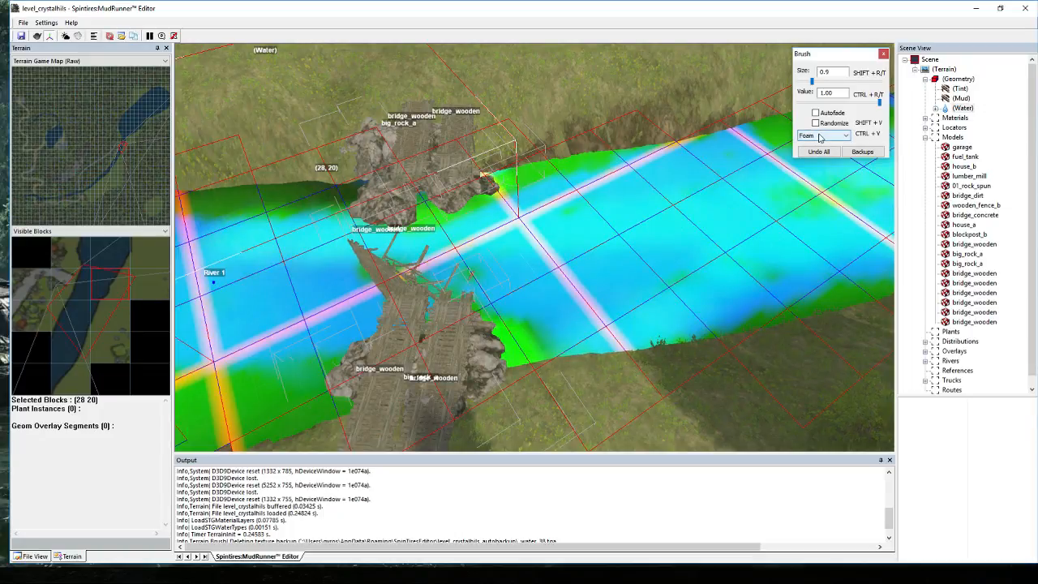
Try painting foam at value 0.00 along the grassy bank past the bridge and at 0.31 on the adjoining water.
drag(879, 103, 871, 105)
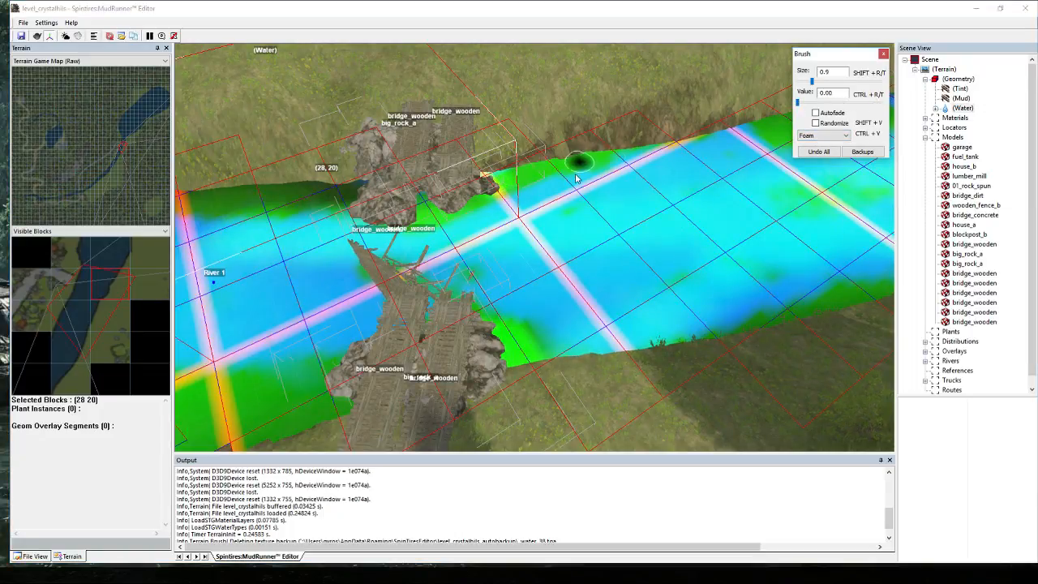
drag(576, 178, 637, 191)
drag(797, 103, 806, 103)
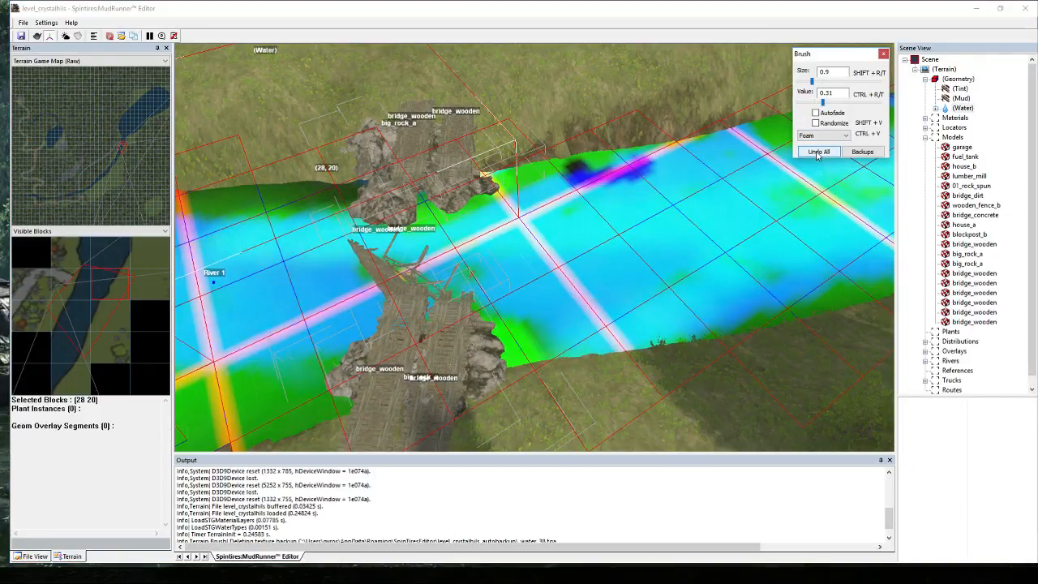
mouse_move(776, 170)
mouse_down()
mouse_move(660, 193)
mouse_move(733, 193)
mouse_move(662, 254)
mouse_up()
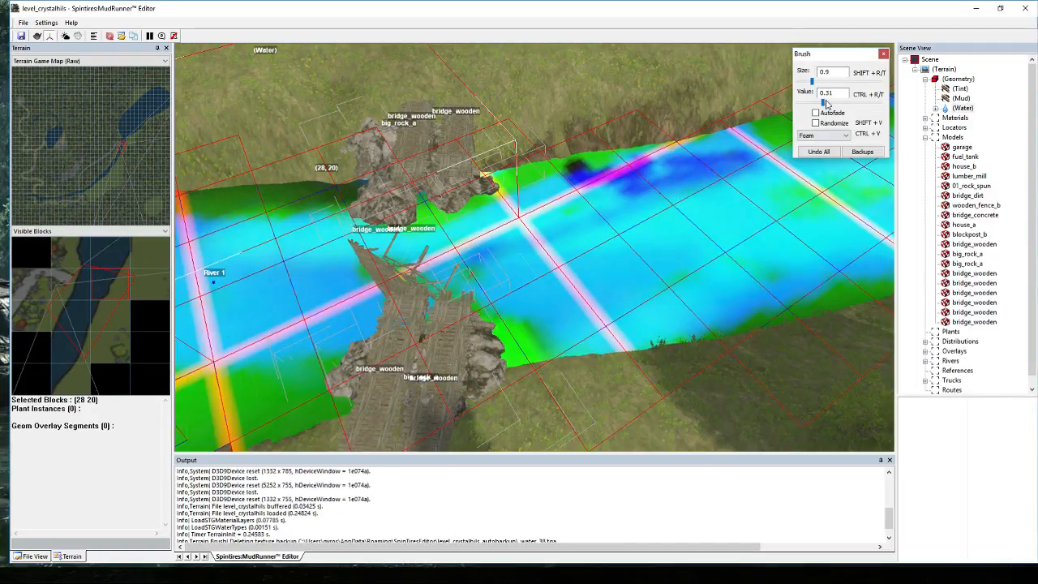
Paint foam at value 1.00 across the water around and beneath the collapsed bridge, and check the water's appearance.
drag(824, 103, 878, 107)
mouse_move(612, 292)
mouse_down()
mouse_move(511, 267)
mouse_move(406, 268)
mouse_move(324, 284)
mouse_move(267, 316)
mouse_up()
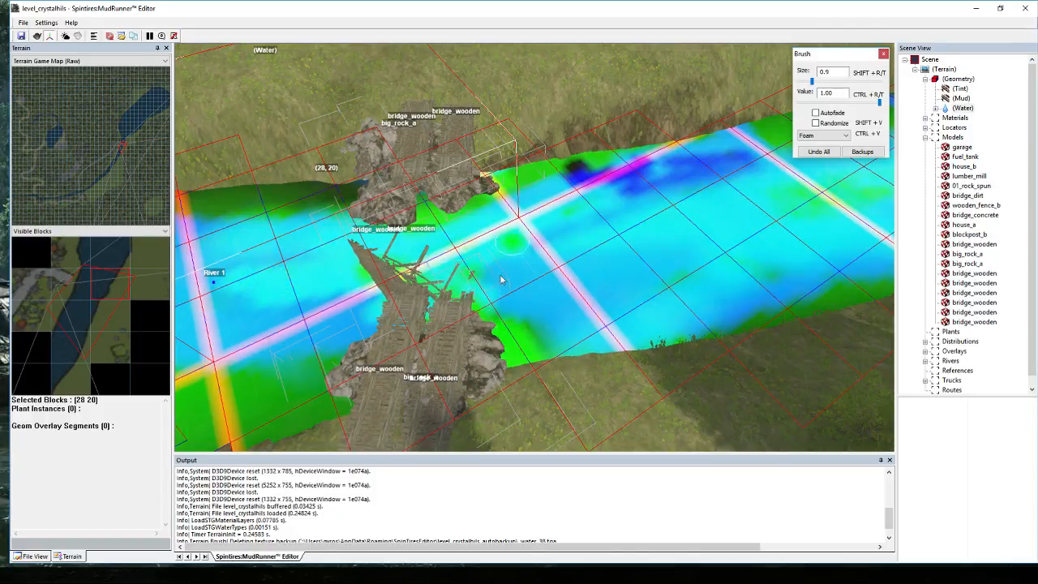
right_drag(500, 280, 548, 270)
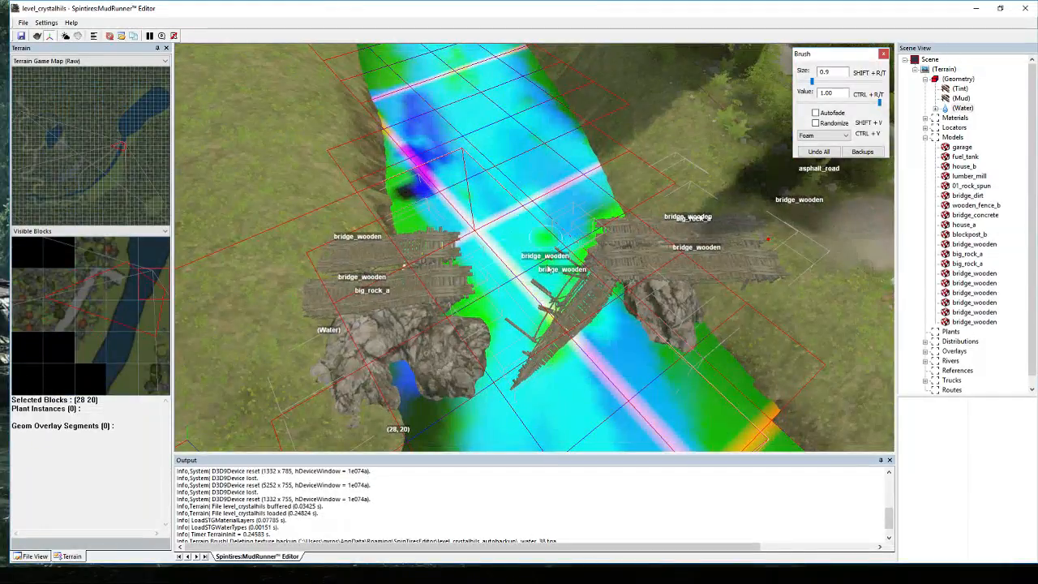
key(Escape)
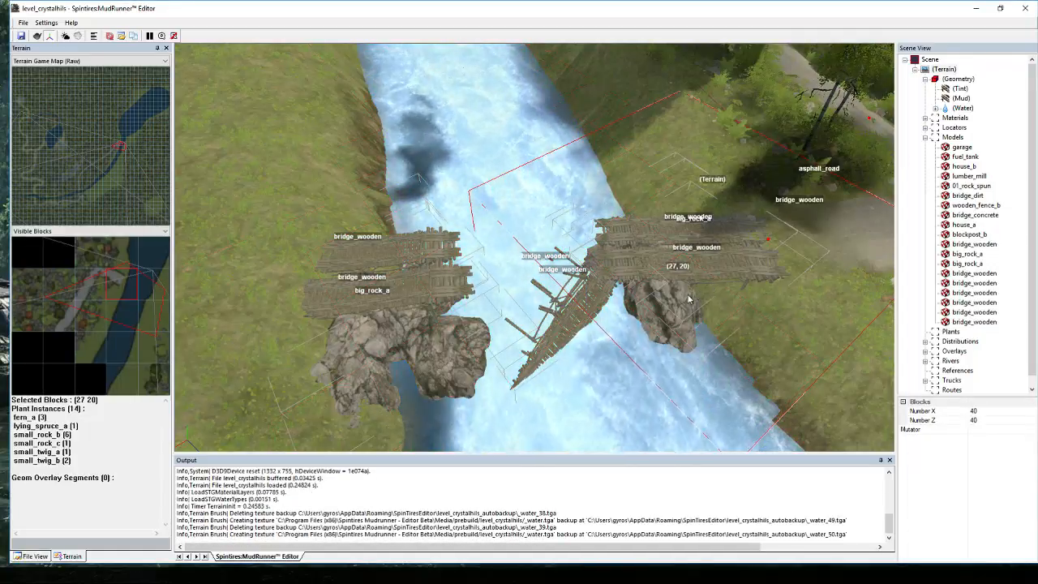
right_drag(643, 292, 411, 251)
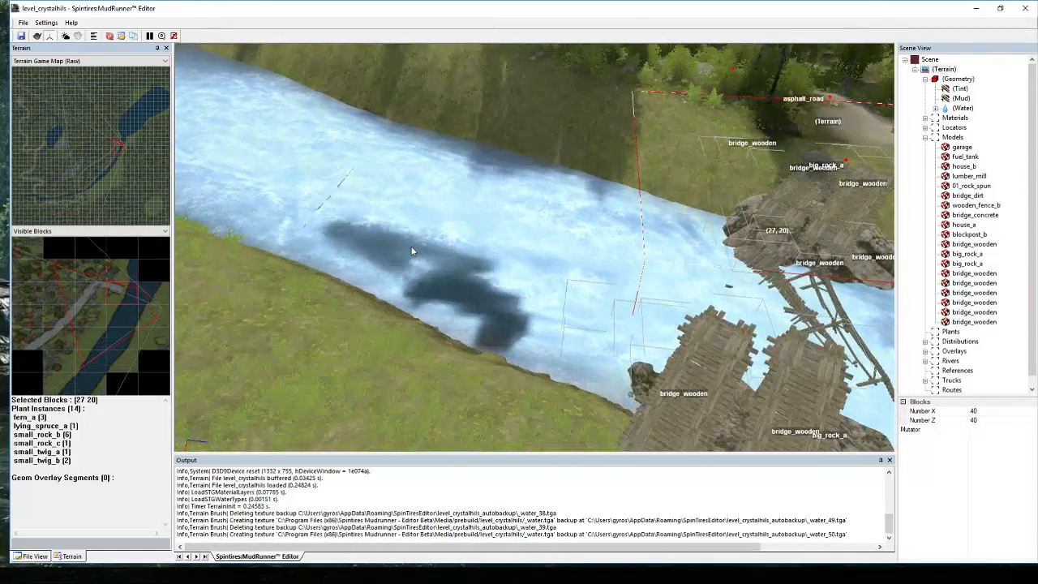
Paint foam at value 0.95 over the dark patches in the river beside the bridge.
click(962, 108)
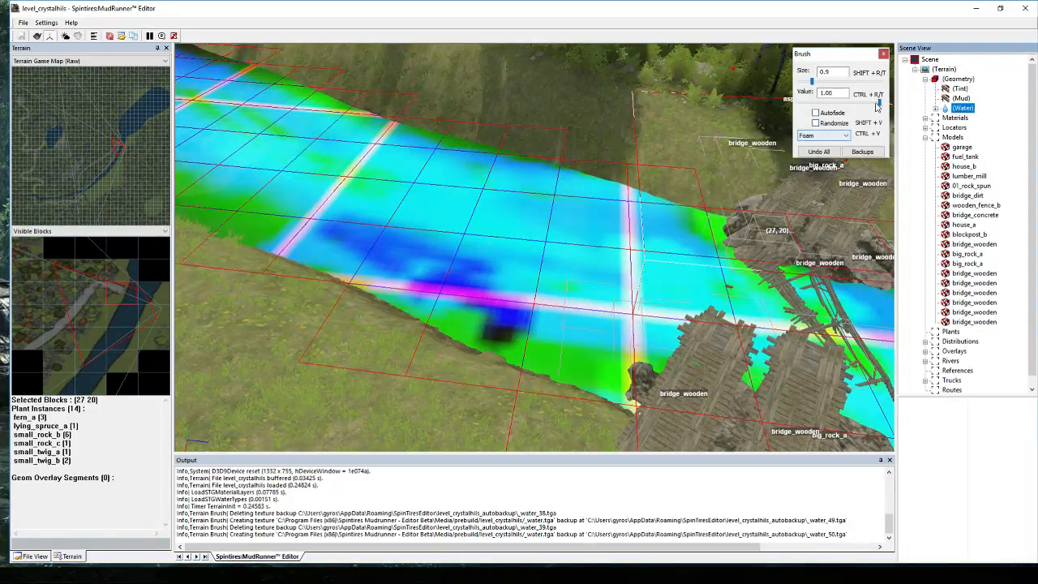
drag(878, 103, 875, 102)
mouse_move(350, 265)
mouse_down()
mouse_move(385, 268)
mouse_move(362, 287)
mouse_move(445, 286)
mouse_move(472, 324)
mouse_move(503, 334)
mouse_up()
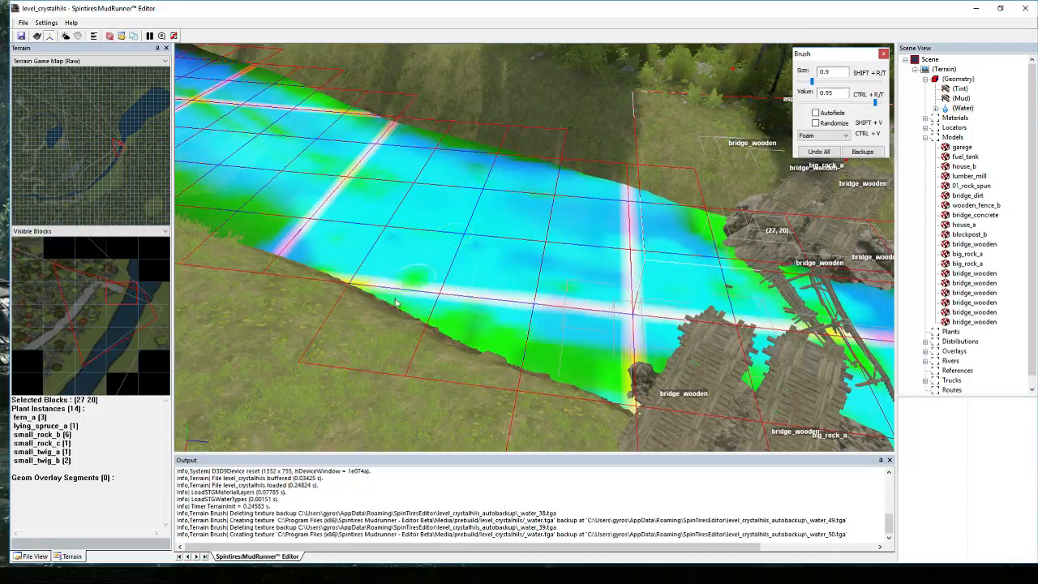
click(454, 279)
mouse_move(471, 297)
middle_down()
mouse_move(578, 283)
mouse_move(424, 225)
mouse_move(486, 340)
mouse_move(438, 347)
mouse_move(475, 384)
mouse_move(477, 301)
mouse_move(452, 264)
mouse_move(483, 194)
mouse_move(446, 285)
middle_up()
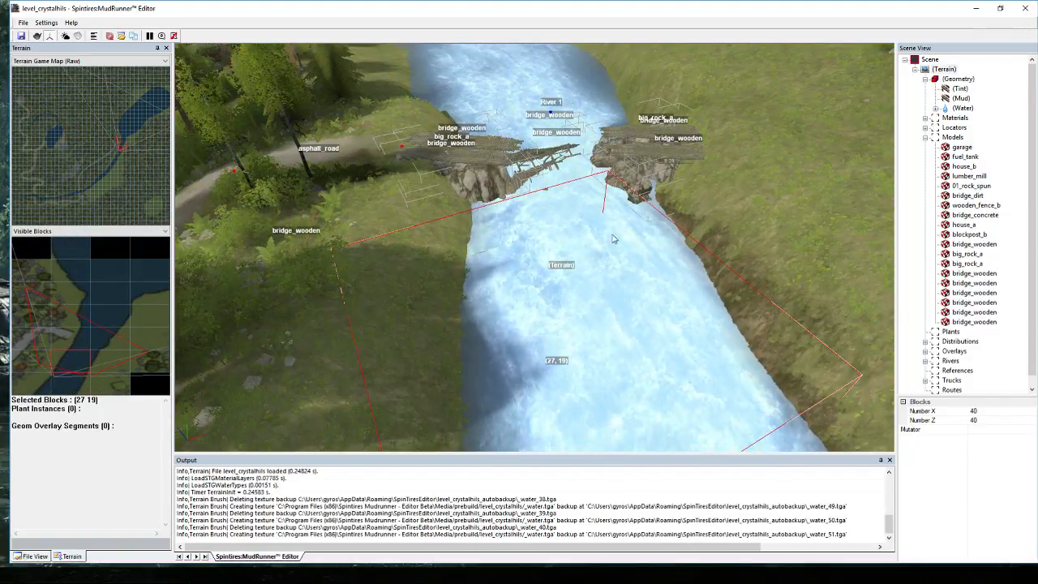
Try painting foam at value 0.00 along the forest-side bank in front of the bridge, and undo all those strokes.
click(959, 108)
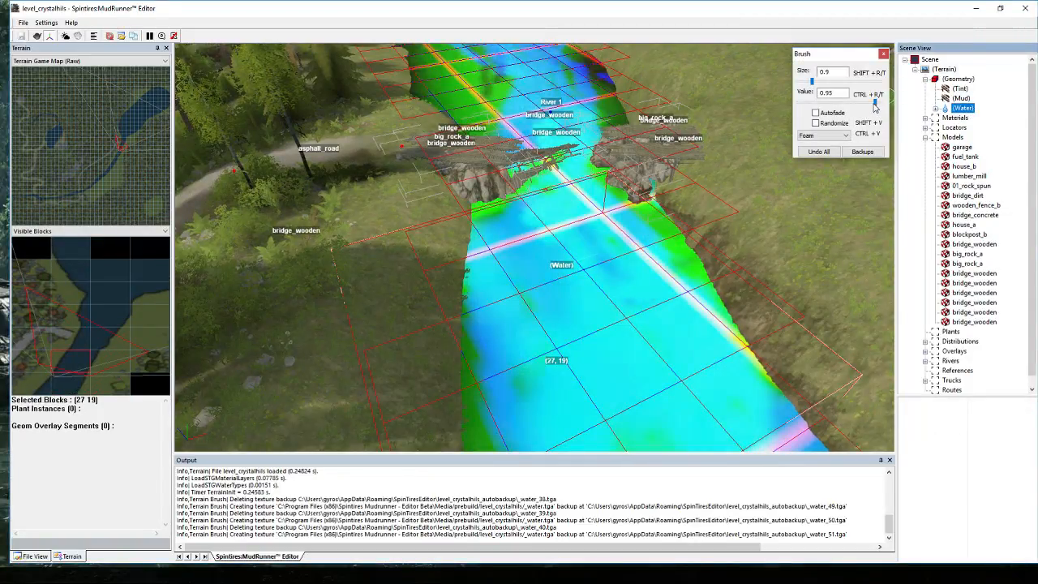
drag(873, 103, 826, 104)
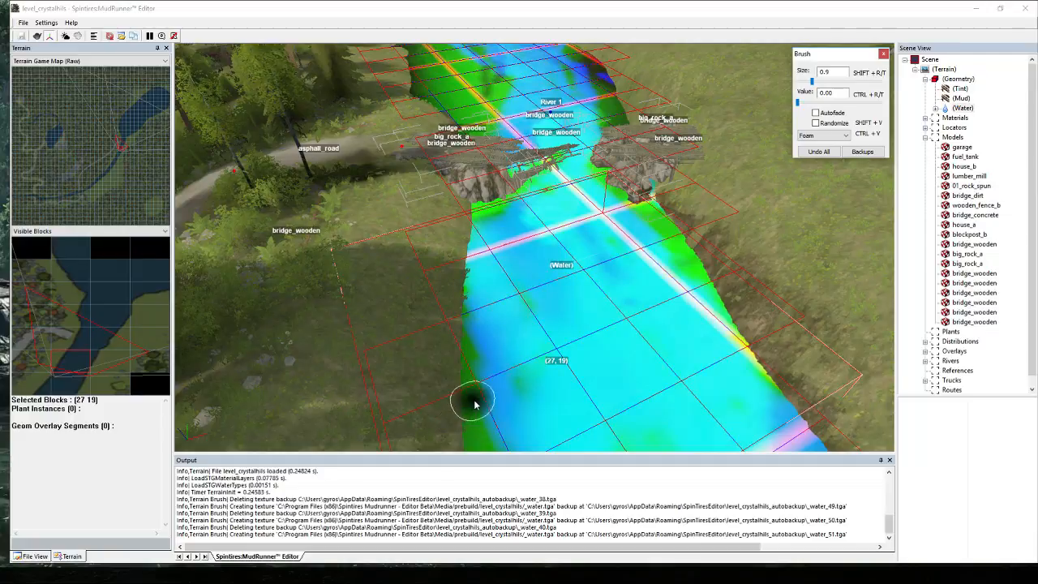
drag(473, 398, 482, 256)
drag(475, 333, 486, 410)
scroll(489, 409, down, 3)
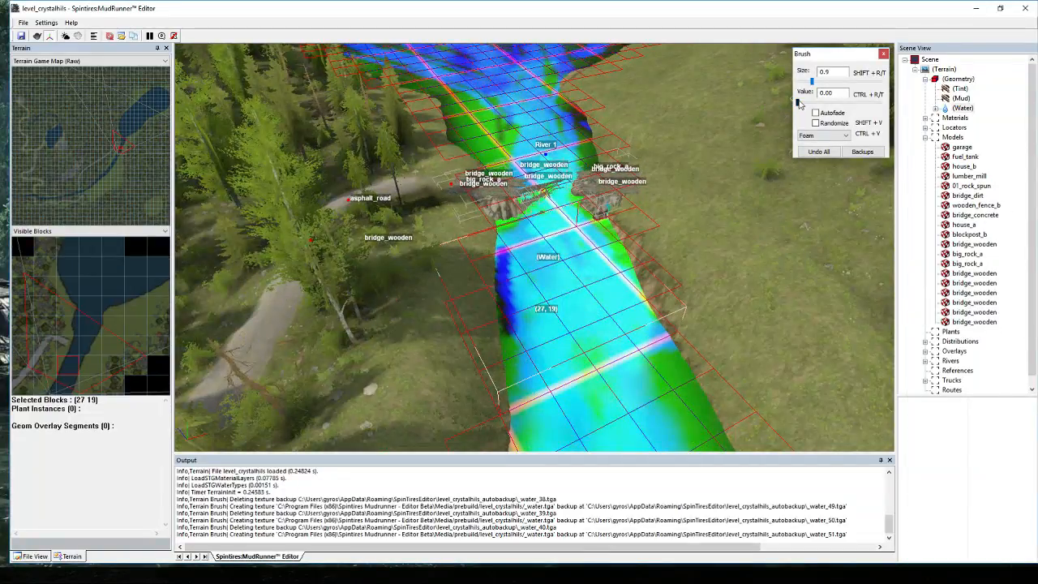
drag(799, 103, 816, 104)
click(817, 152)
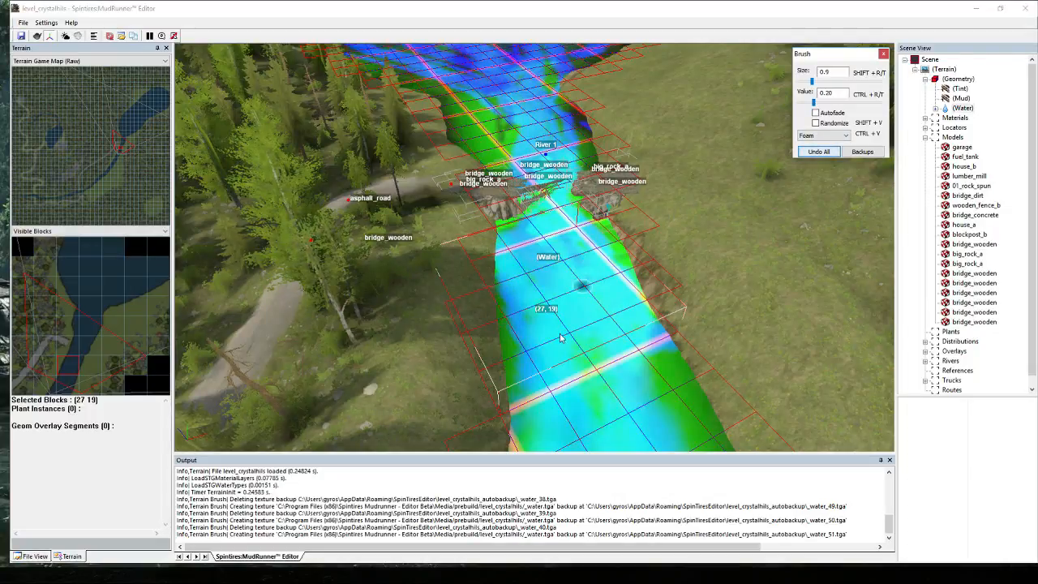
Paint foam at value 0.20 along both river banks in front of the bridge.
drag(511, 351, 494, 283)
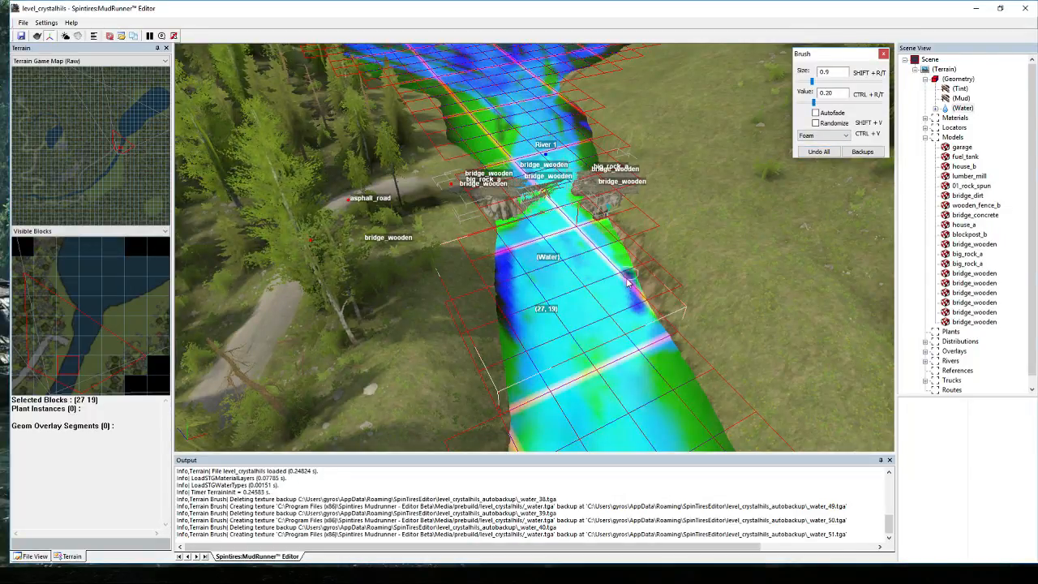
drag(646, 336, 620, 258)
click(691, 260)
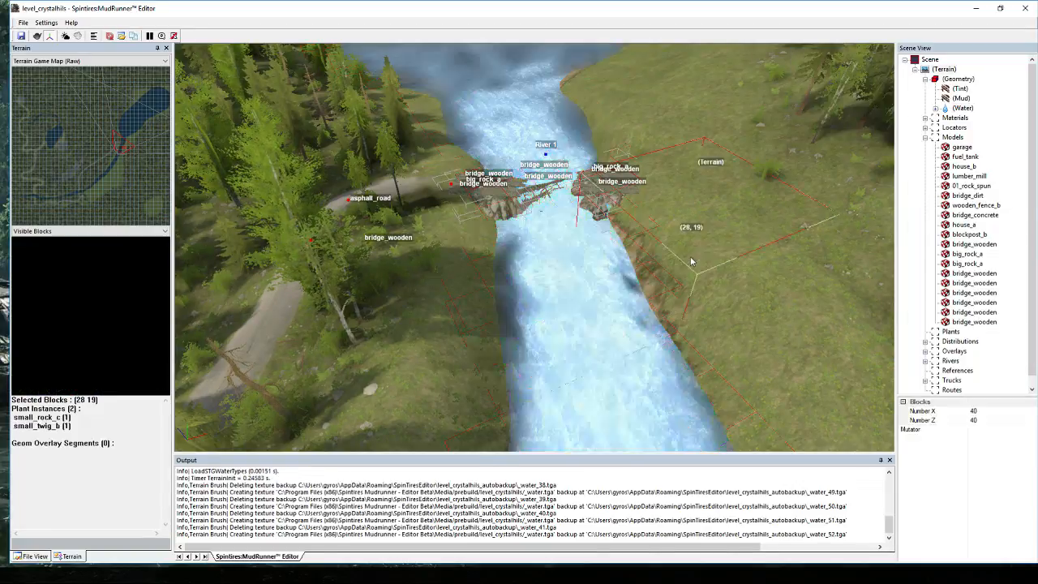
mouse_move(564, 272)
middle_down()
mouse_move(683, 277)
mouse_move(667, 243)
mouse_move(677, 242)
middle_up()
Soften the dark water along both banks by painting foam at value 0.55, and check the river around the bridge.
click(962, 109)
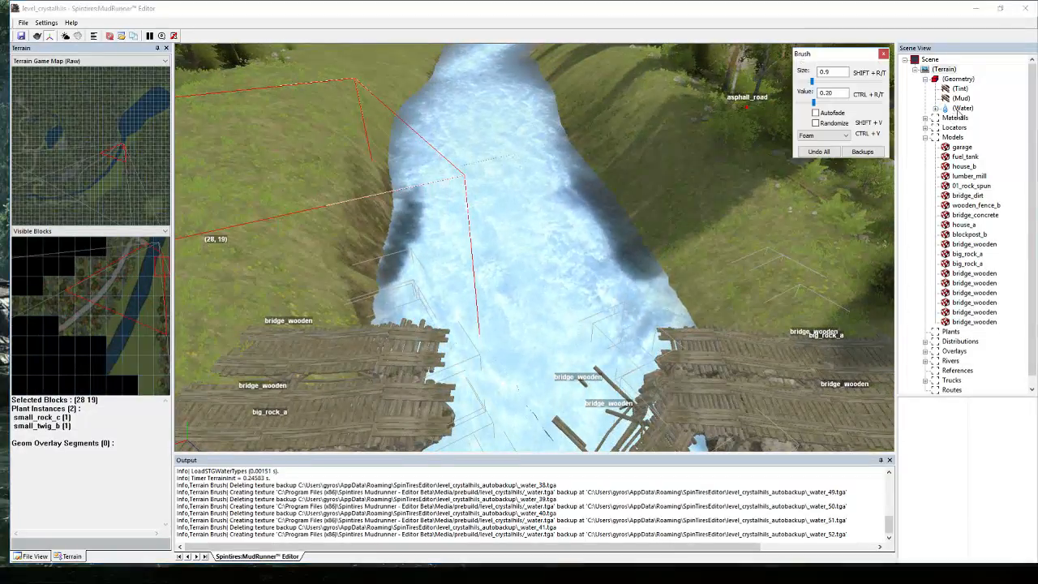
drag(814, 103, 843, 106)
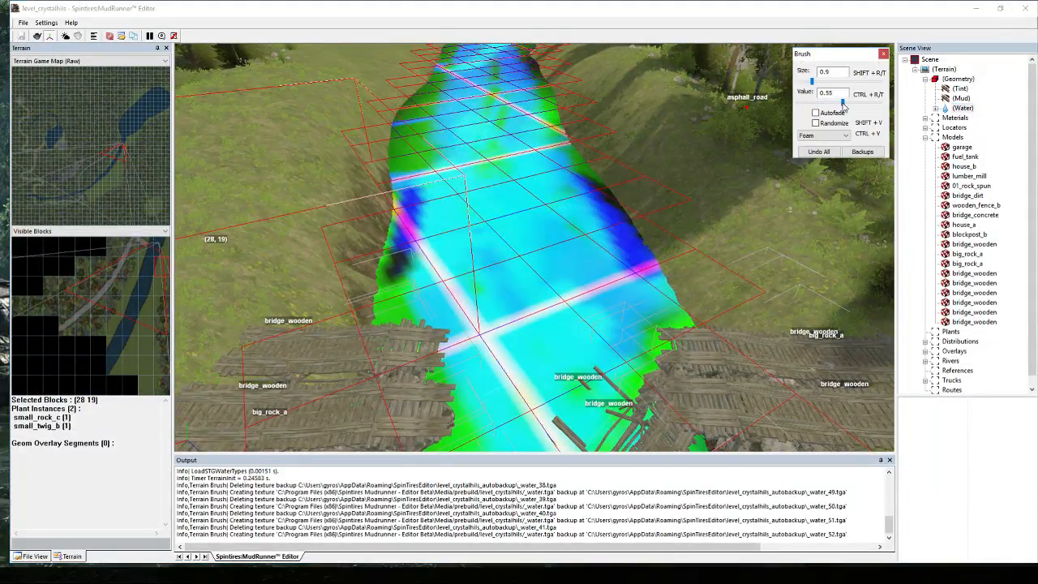
drag(601, 186, 614, 222)
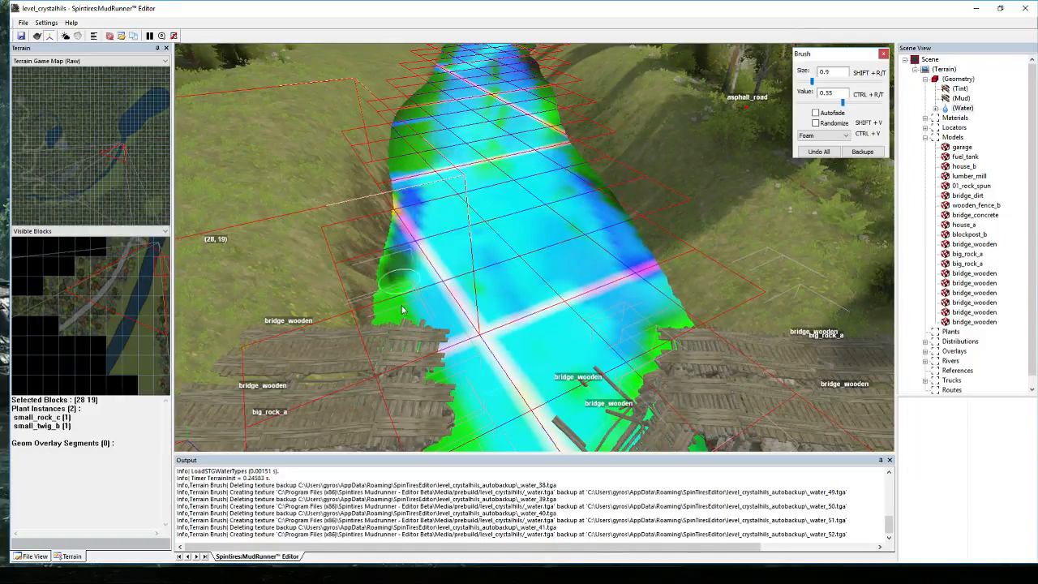
click(442, 199)
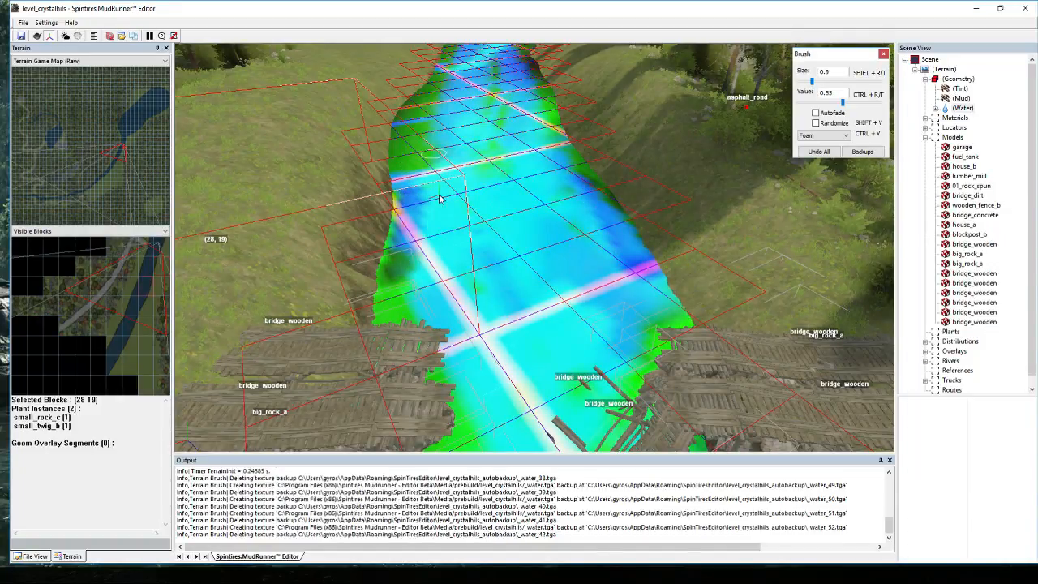
right_click(437, 210)
mouse_move(392, 215)
middle_down()
mouse_move(479, 235)
mouse_move(359, 162)
mouse_move(364, 241)
mouse_move(440, 243)
mouse_move(402, 175)
mouse_move(415, 186)
mouse_move(535, 174)
mouse_move(453, 327)
middle_up()
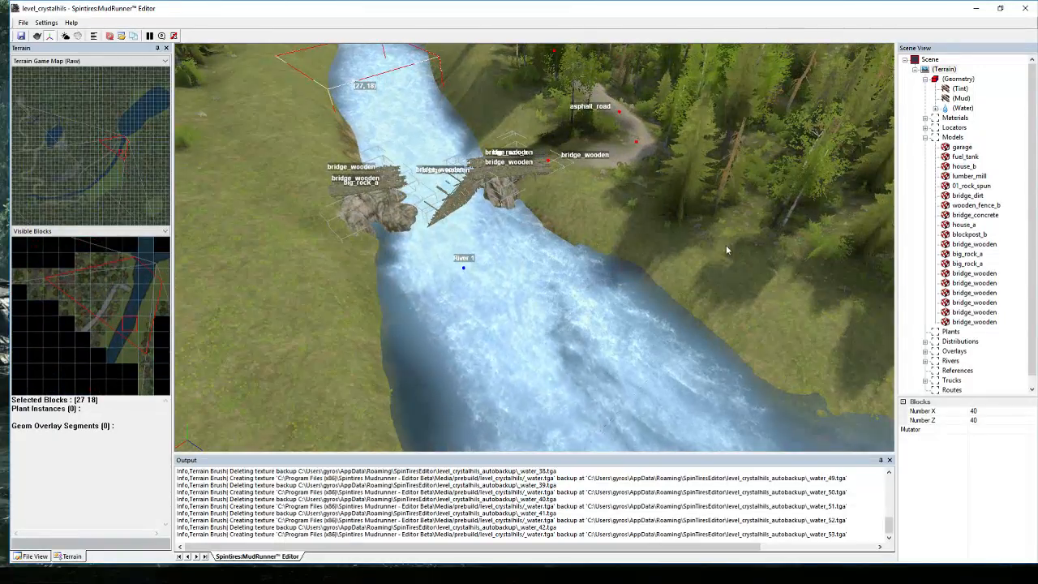
Paint foam at value 0.11 with brush size 0.9 on the forest-side bank just in front of the bridge.
click(962, 108)
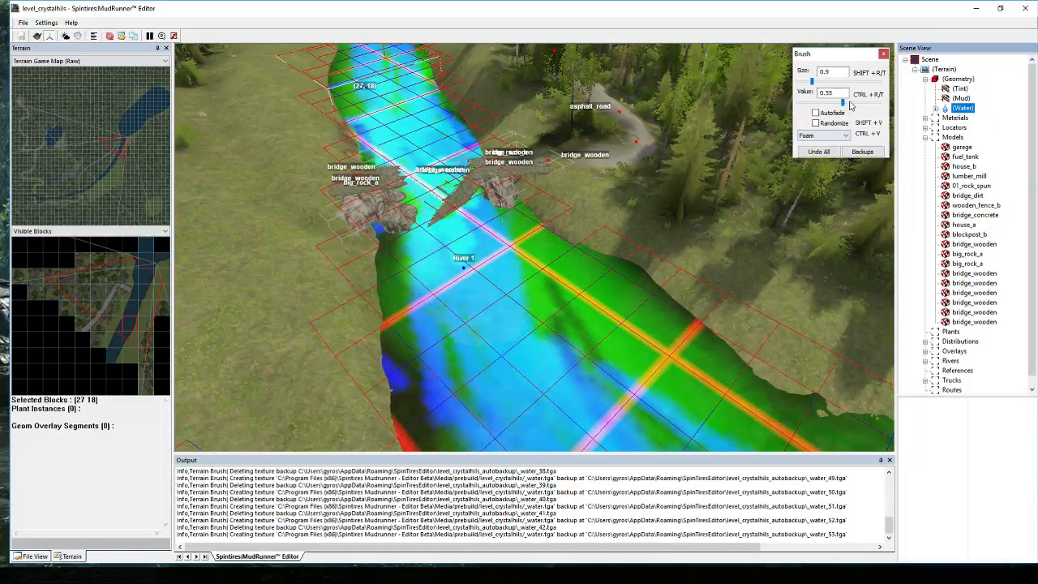
drag(843, 103, 808, 111)
drag(511, 209, 516, 238)
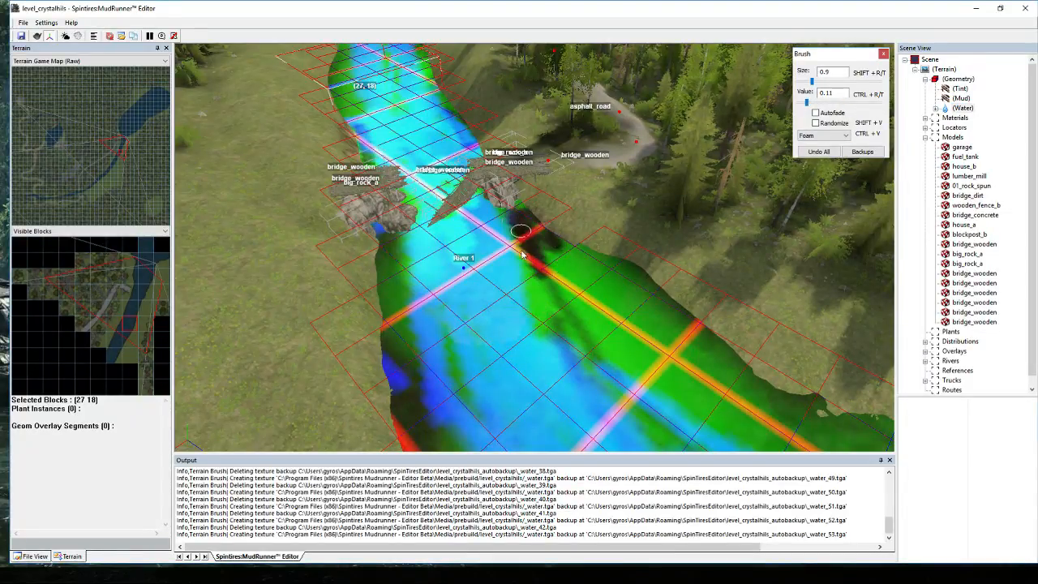
Reduce the foam along both river banks in front of the bridge, painting at value 0.32 on the forest side.
click(808, 106)
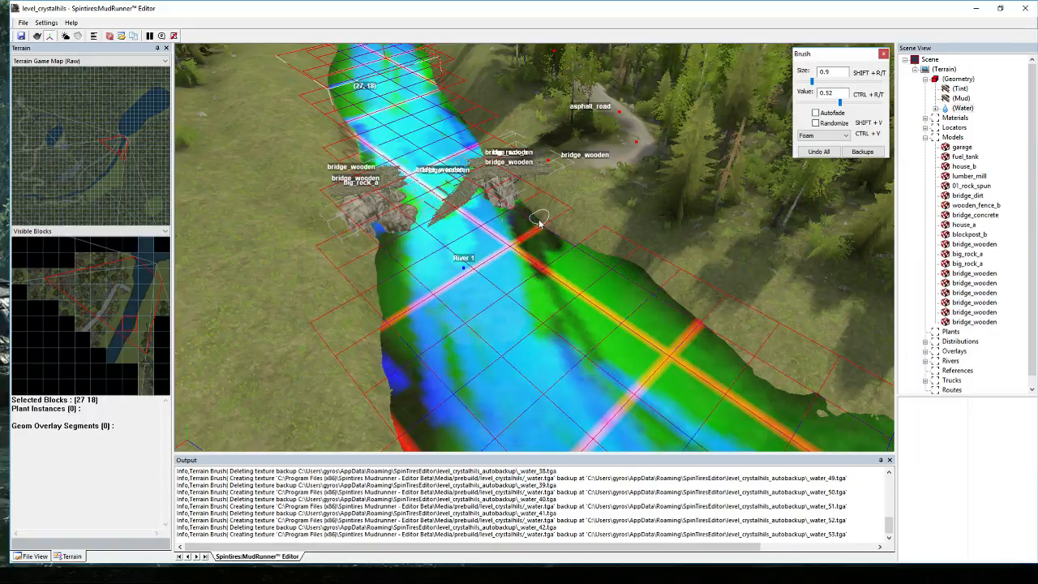
drag(840, 102, 835, 102)
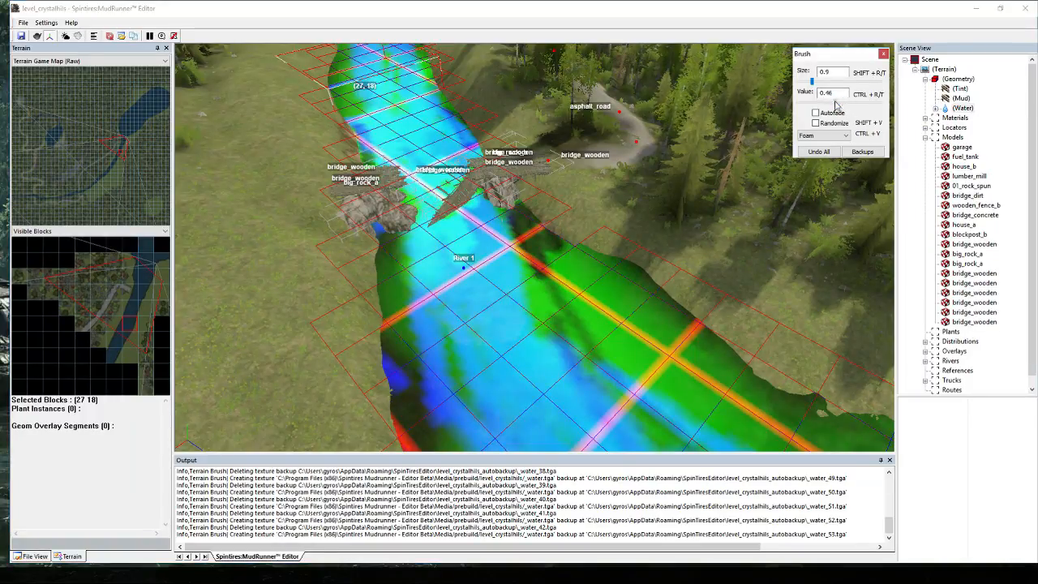
drag(410, 259, 412, 274)
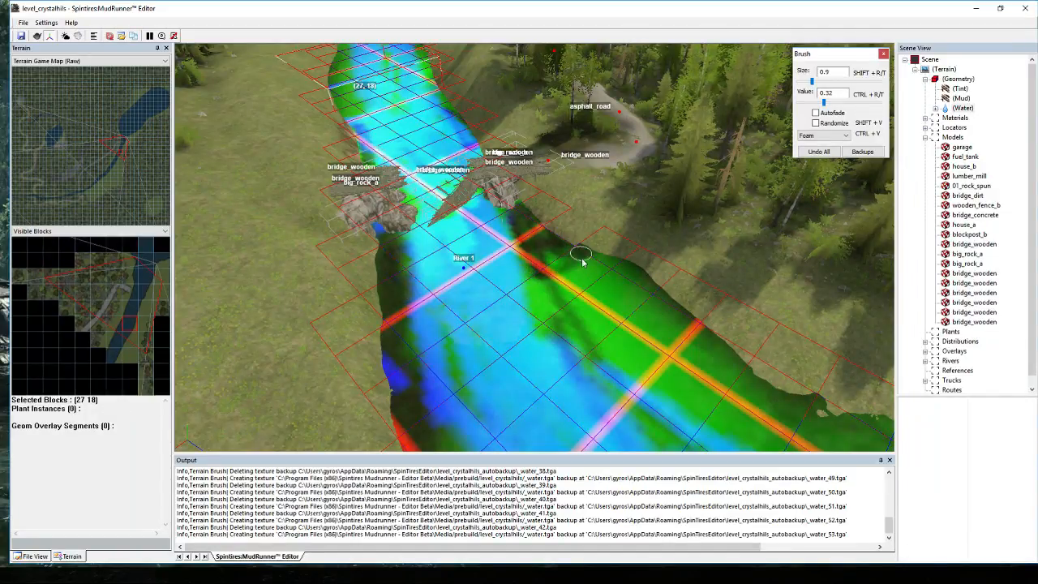
drag(624, 321, 696, 339)
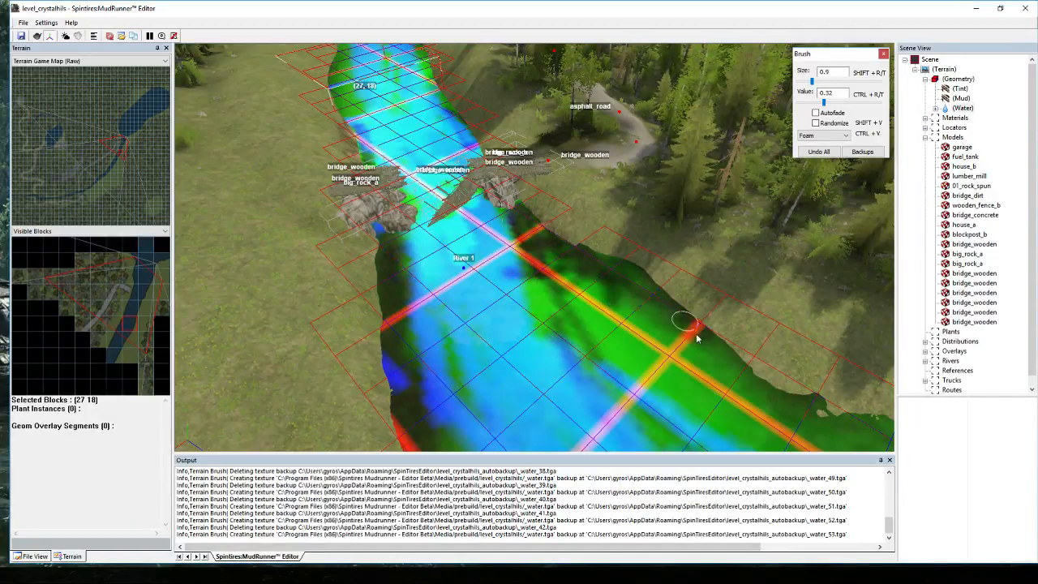
drag(575, 299, 604, 317)
Continue painting foam at value 0.32 along the forest-side bank toward the lake, and check the river's look without the brush overlay.
middle_drag(605, 317, 695, 317)
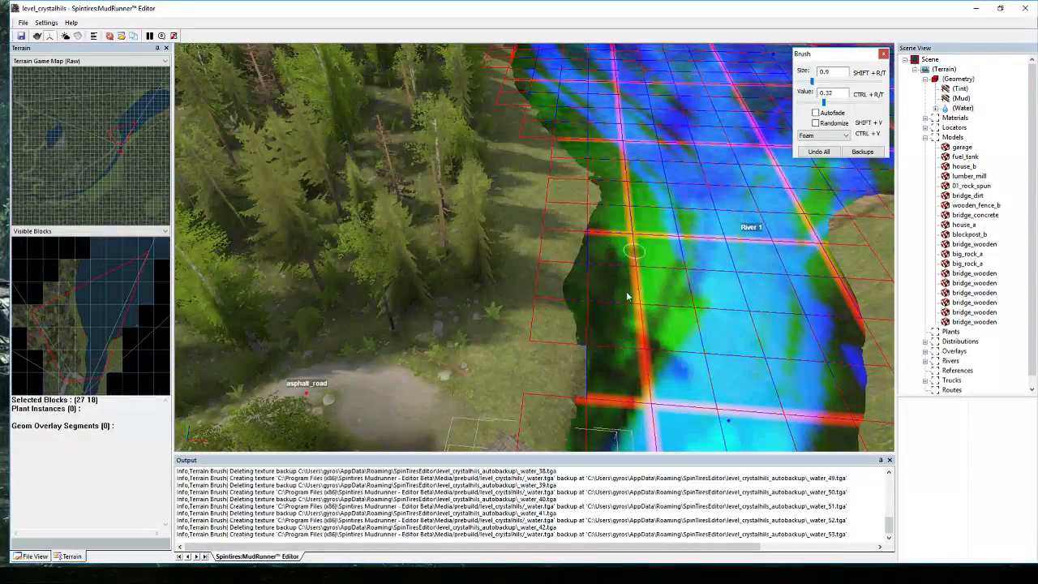
drag(627, 297, 600, 354)
mouse_move(636, 276)
mouse_down()
mouse_move(627, 238)
mouse_move(627, 373)
mouse_up()
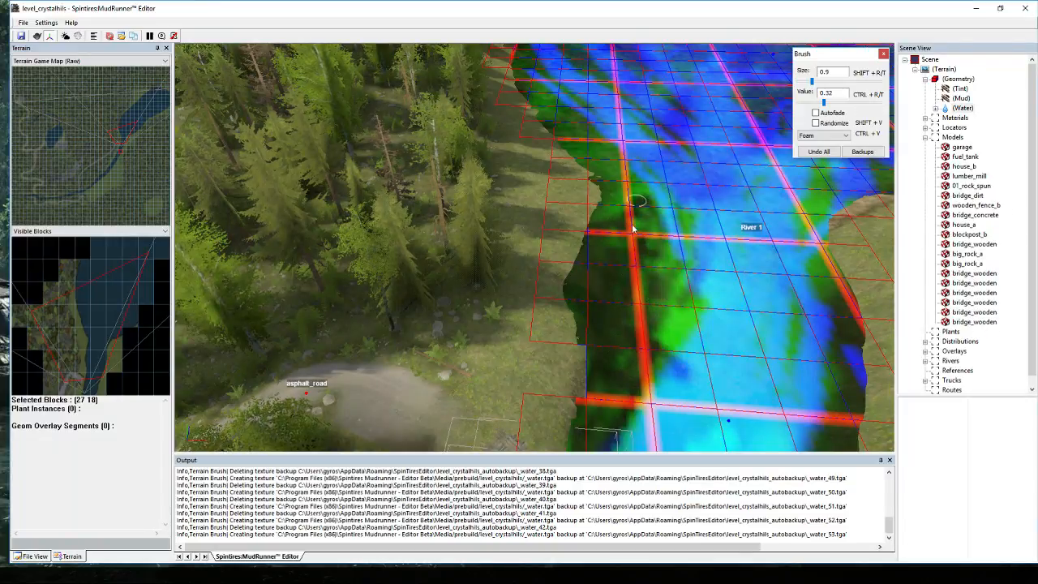
click(518, 302)
mouse_move(519, 303)
right_down()
mouse_move(392, 301)
mouse_move(383, 384)
mouse_move(464, 406)
right_up()
scroll(385, 374, down, 3)
scroll(385, 374, up, 2)
scroll(357, 361, down, 3)
scroll(526, 274, up, 6)
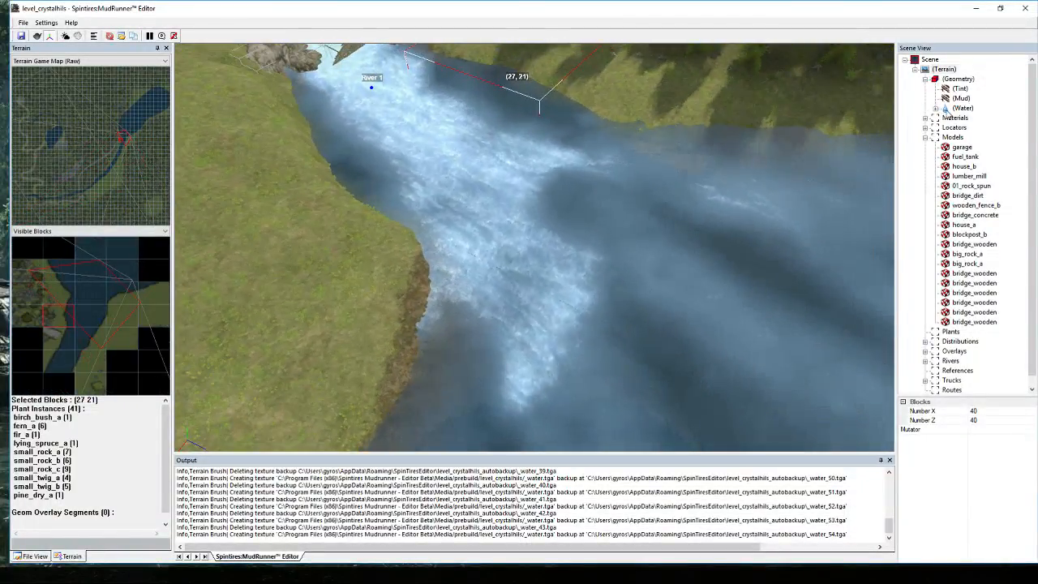
Try fading the foam at the river mouth and across the lake at value 0.32, enlarging the brush to size 22.3.
click(963, 108)
scroll(593, 246, down, 2)
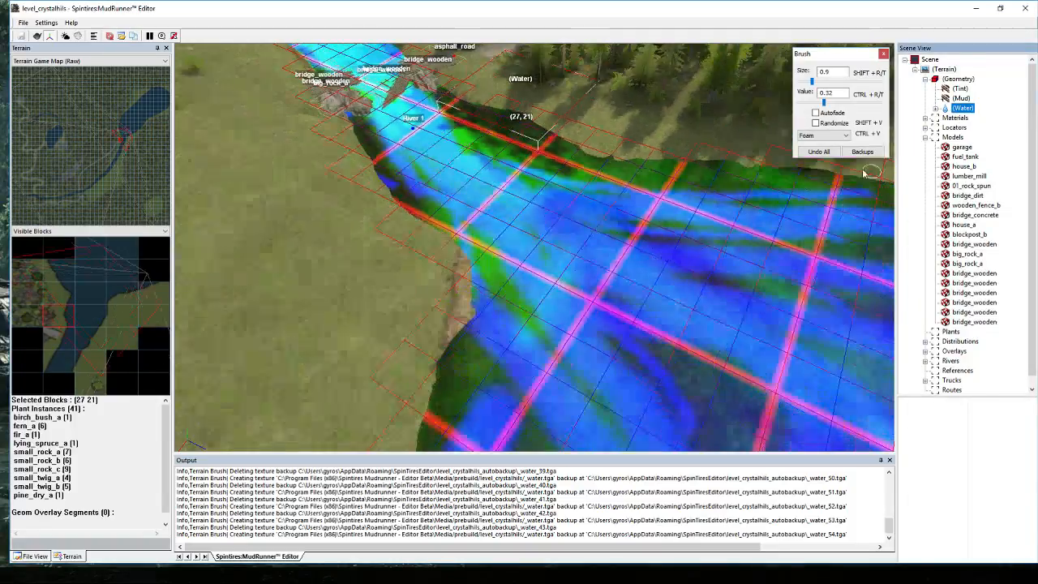
mouse_move(571, 322)
mouse_down()
mouse_move(600, 246)
mouse_move(514, 364)
mouse_move(520, 351)
mouse_up()
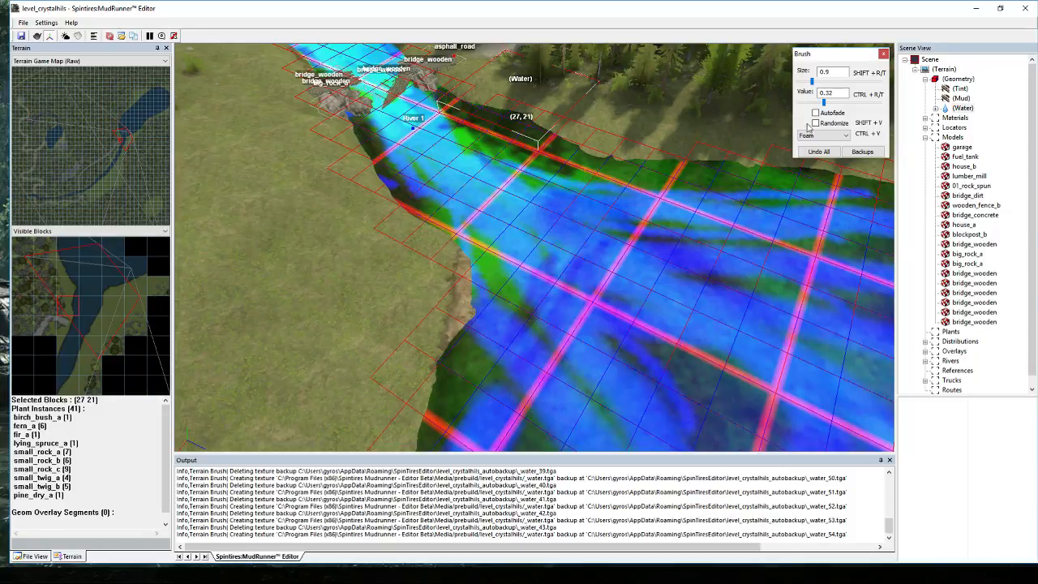
drag(808, 82, 854, 82)
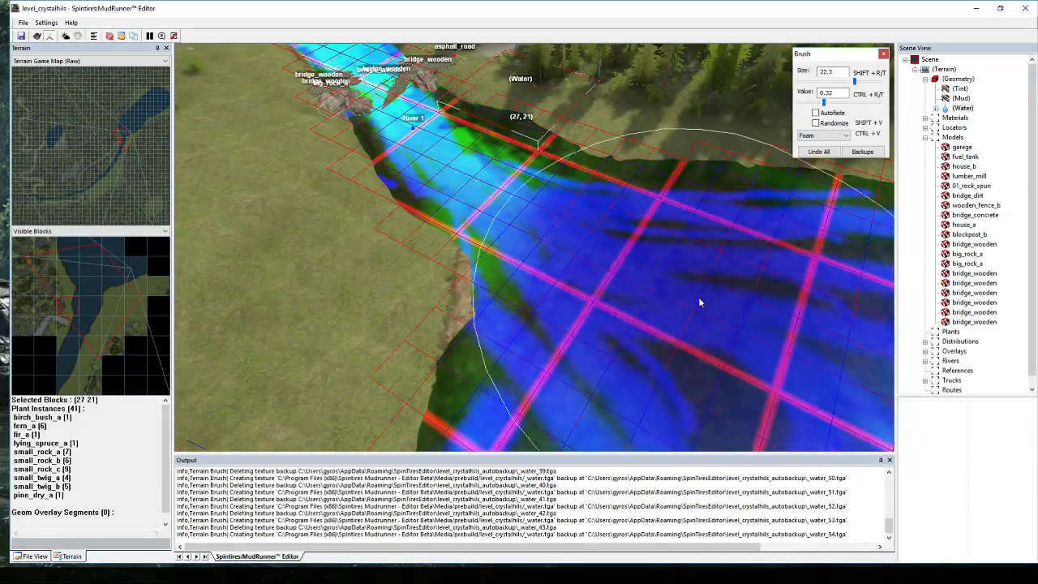
scroll(698, 297, down, 2)
mouse_move(669, 322)
mouse_down()
mouse_move(560, 292)
mouse_move(537, 312)
mouse_move(579, 280)
mouse_move(542, 286)
mouse_up()
scroll(547, 270, up, 3)
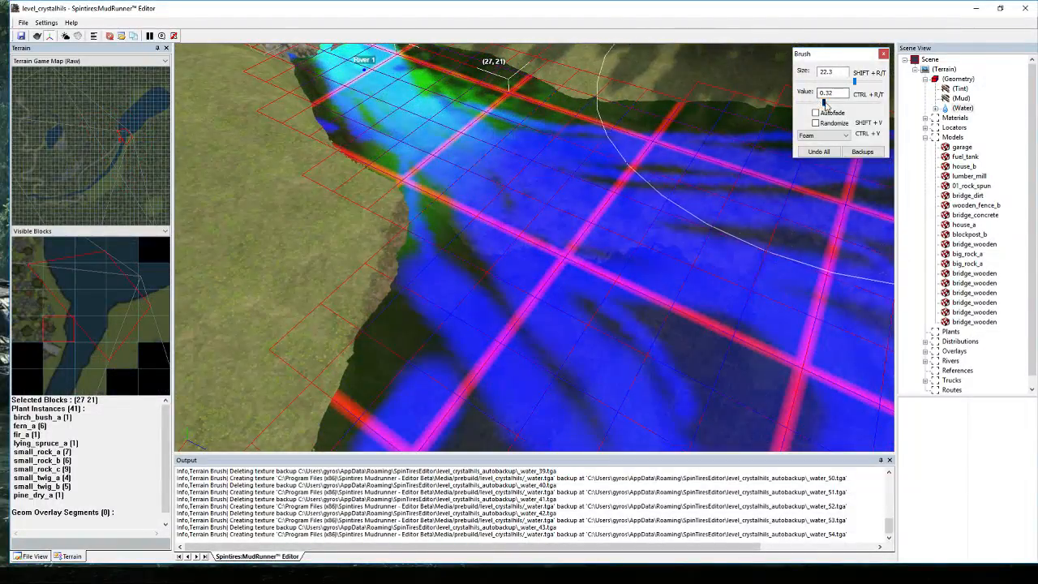
Try painting foam at value 0.93 with brush size 0.7 across the river mouth, and undo all foam strokes of this session.
click(857, 83)
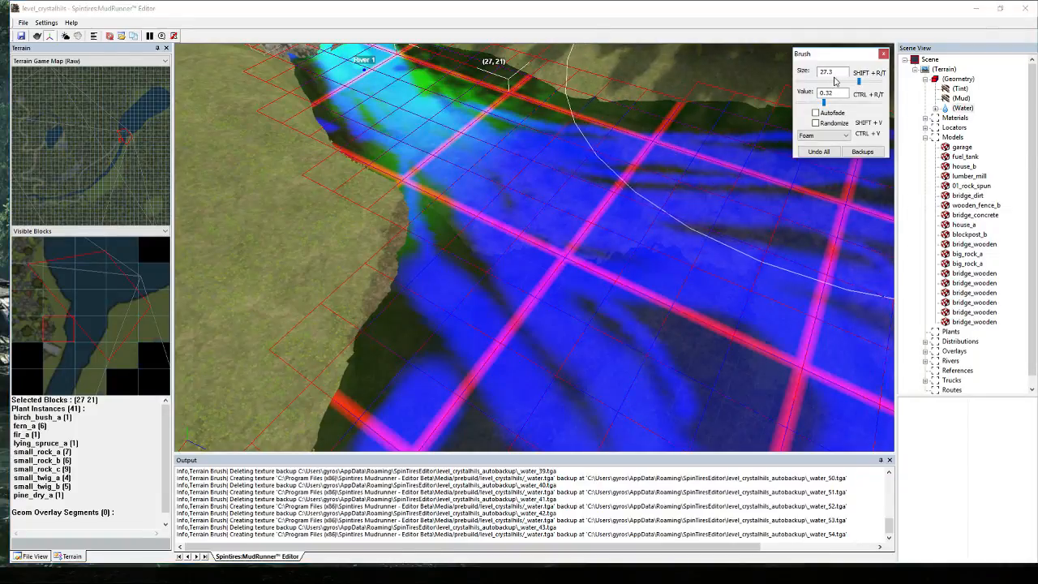
drag(857, 85, 810, 84)
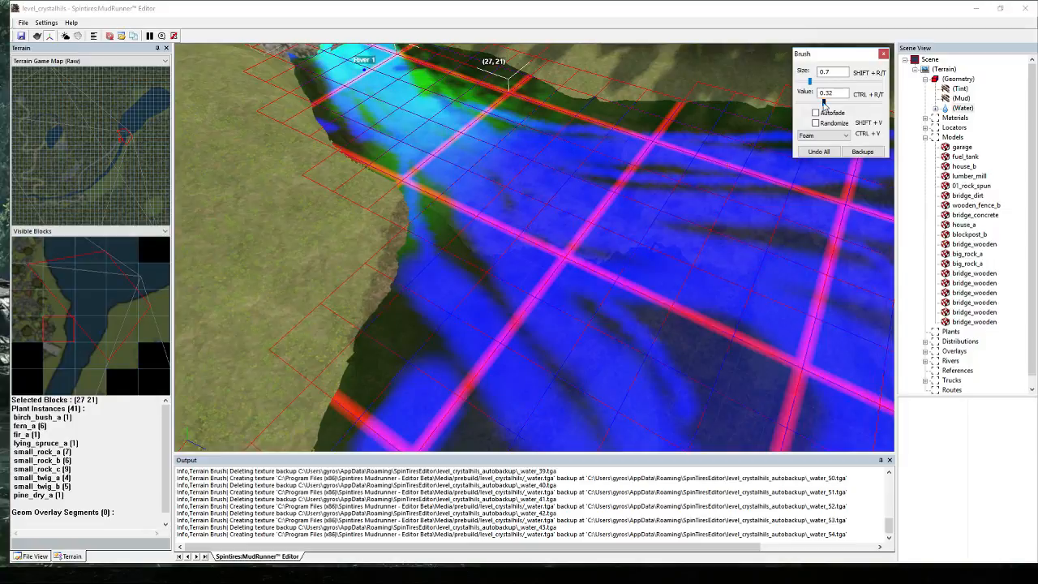
scroll(623, 229, down, 3)
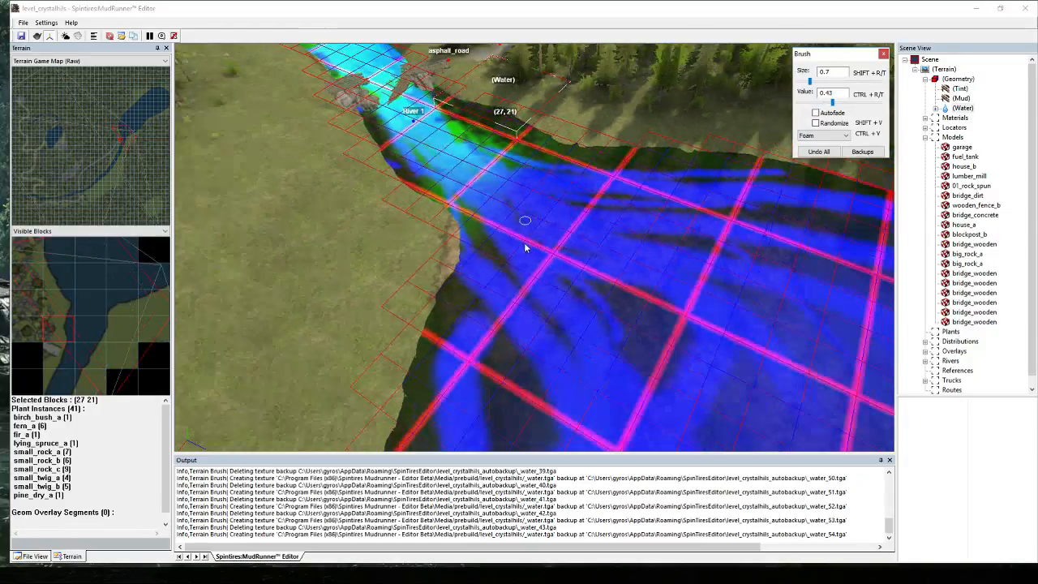
mouse_move(511, 214)
middle_down()
mouse_move(535, 232)
mouse_move(667, 225)
mouse_move(620, 213)
middle_up()
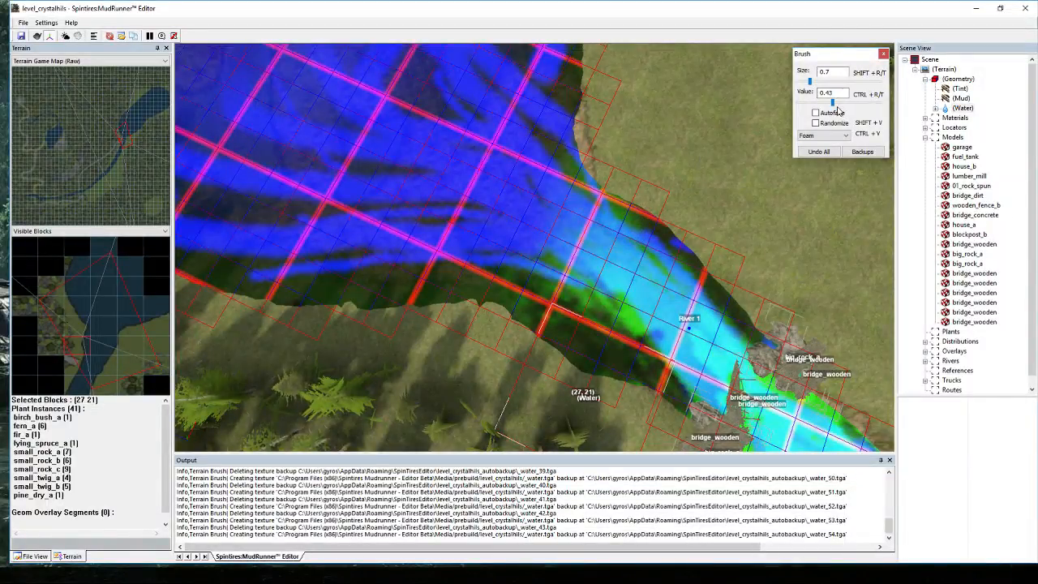
drag(831, 103, 865, 109)
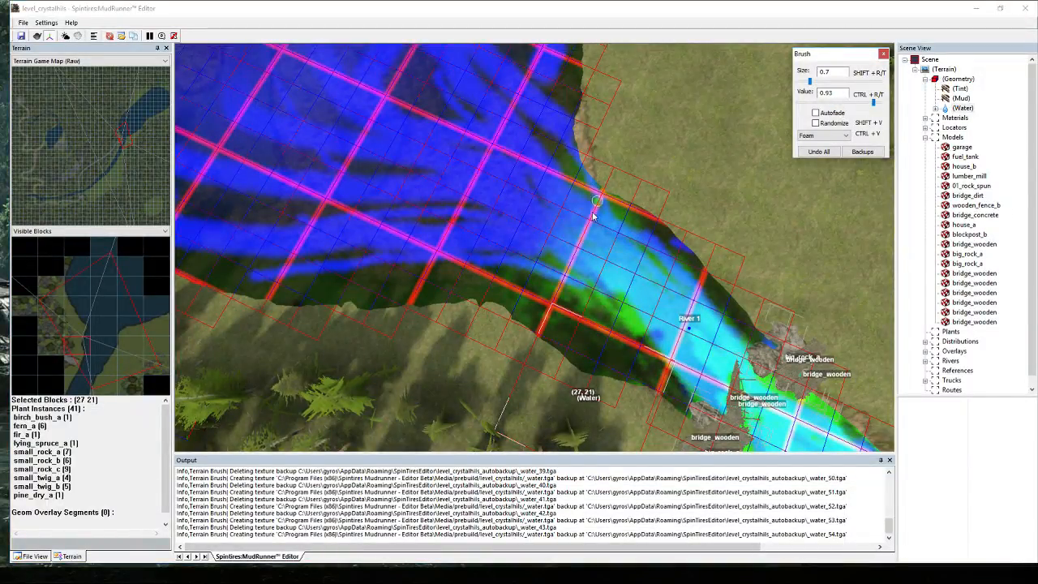
mouse_move(594, 215)
mouse_down()
mouse_move(598, 258)
mouse_move(579, 217)
mouse_up()
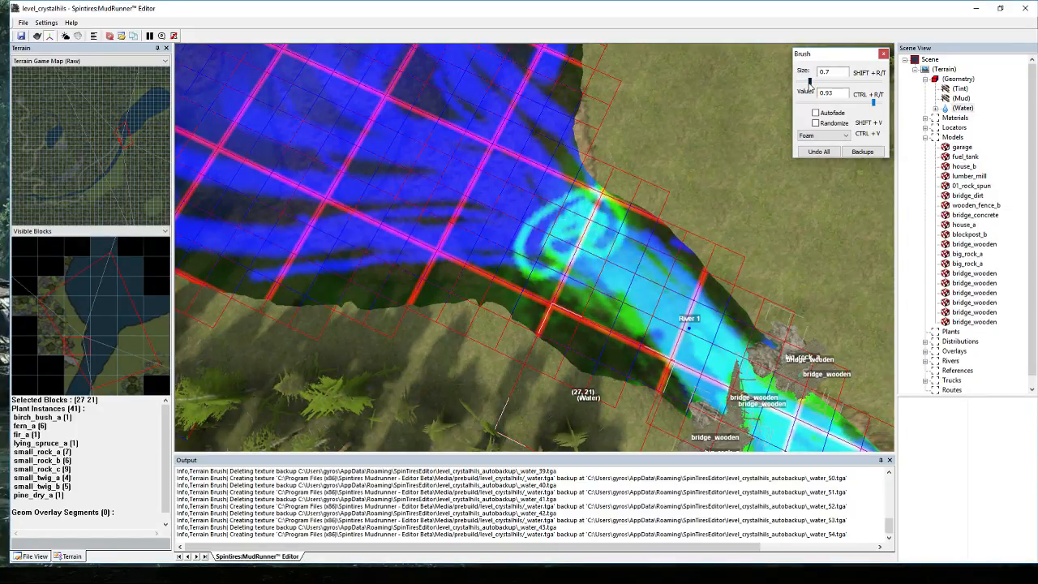
drag(809, 82, 840, 82)
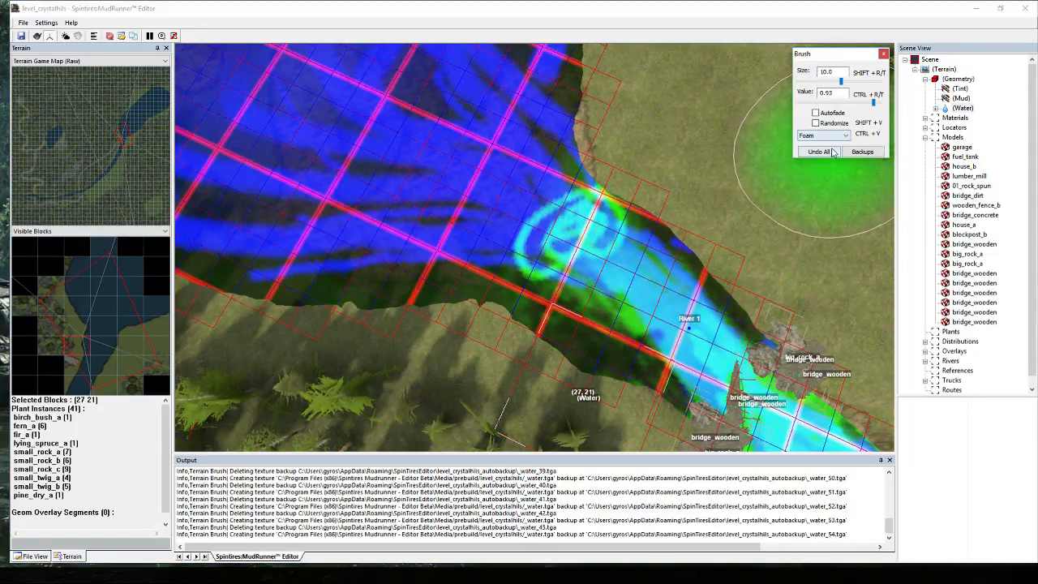
click(832, 152)
Clear the foam across the lake and river mouth at value 0.03 with brush size 20.5.
scroll(609, 256, down, 3)
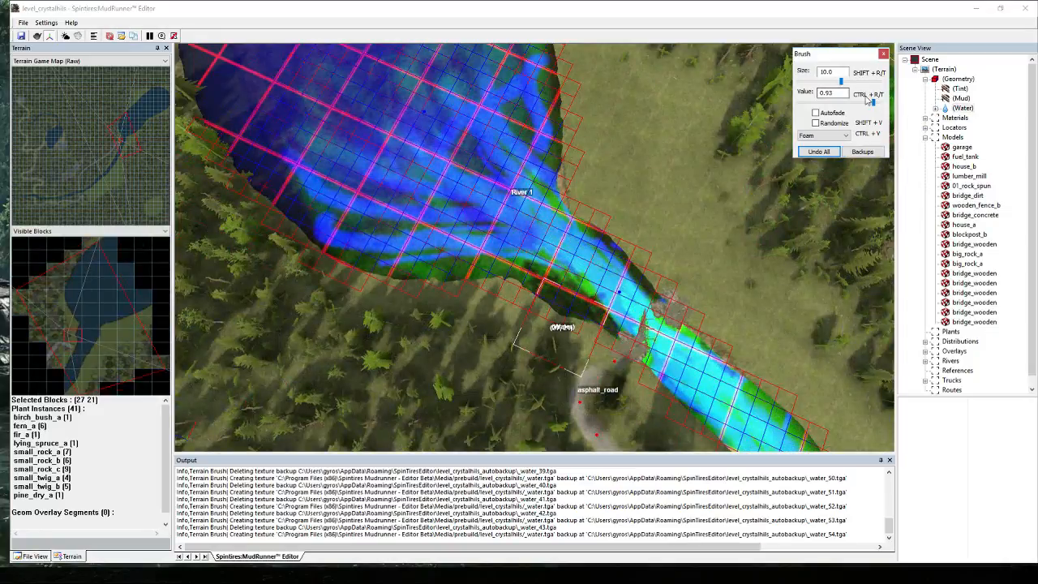
mouse_move(868, 98)
mouse_down()
mouse_move(790, 101)
mouse_move(853, 82)
mouse_up()
mouse_move(584, 203)
mouse_down()
mouse_move(369, 202)
mouse_move(497, 75)
mouse_move(547, 175)
mouse_move(456, 24)
mouse_move(408, 130)
mouse_up()
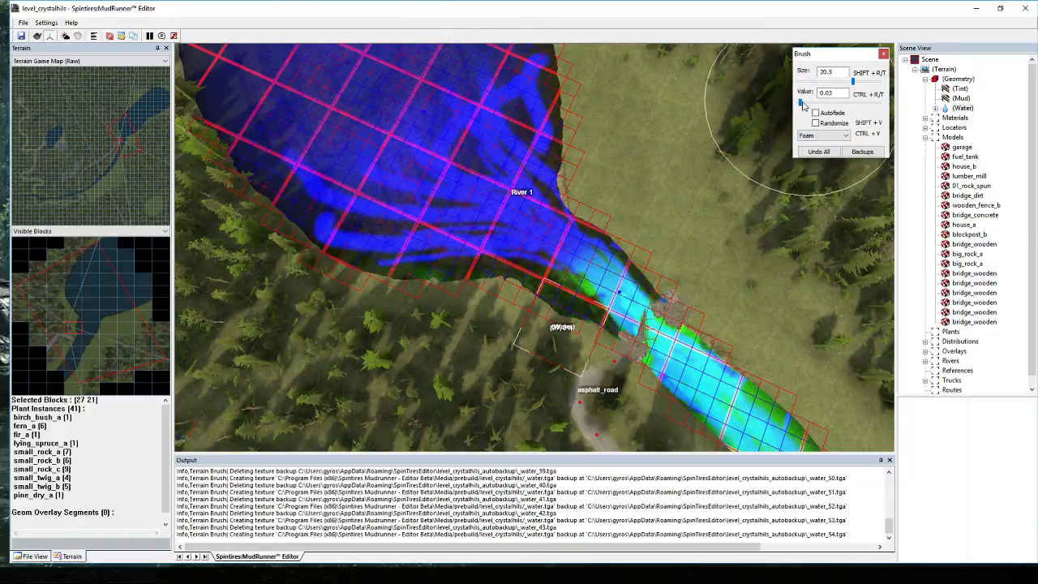
Save the level and paint foam at value 0.84 with brush size 5.5 where the river enters the lake.
drag(801, 104, 869, 106)
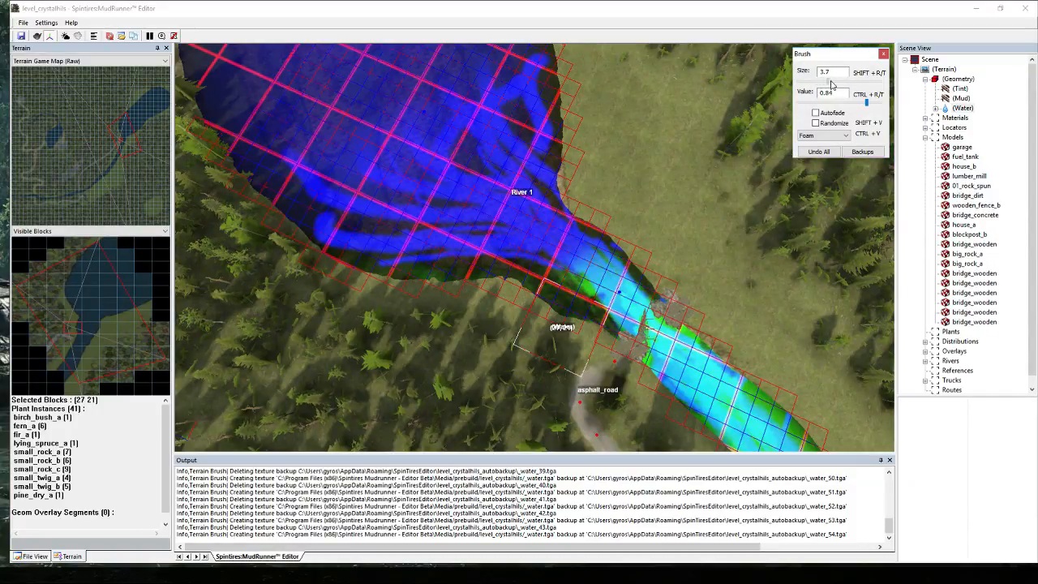
scroll(614, 254, up, 5)
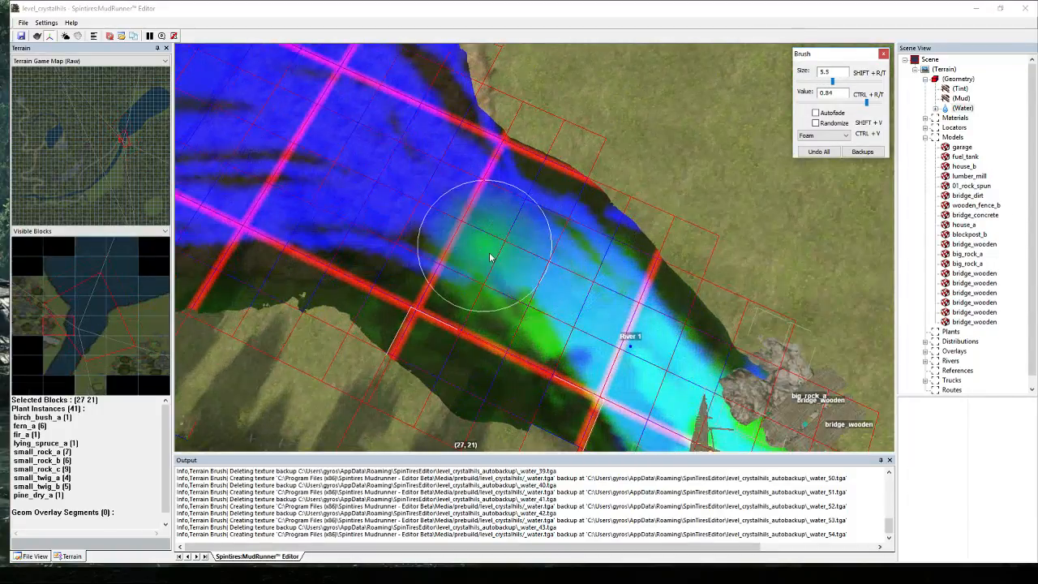
click(22, 36)
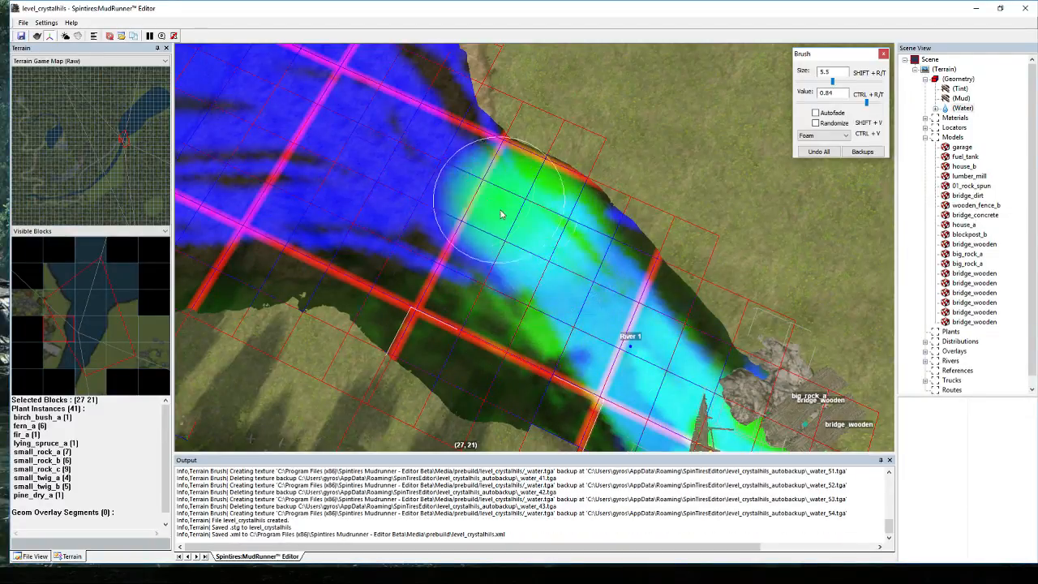
drag(500, 214, 384, 188)
scroll(470, 225, down, 4)
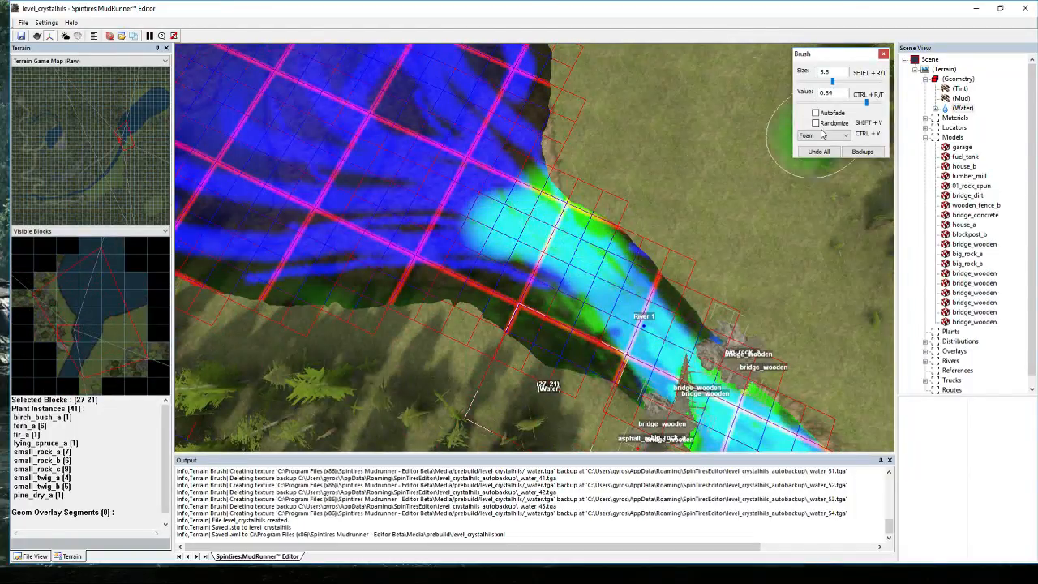
Blend the foam edge at the river mouth into the lake at value 0.54 with brush size 5.5, and check the water.
key(ctrl+r)
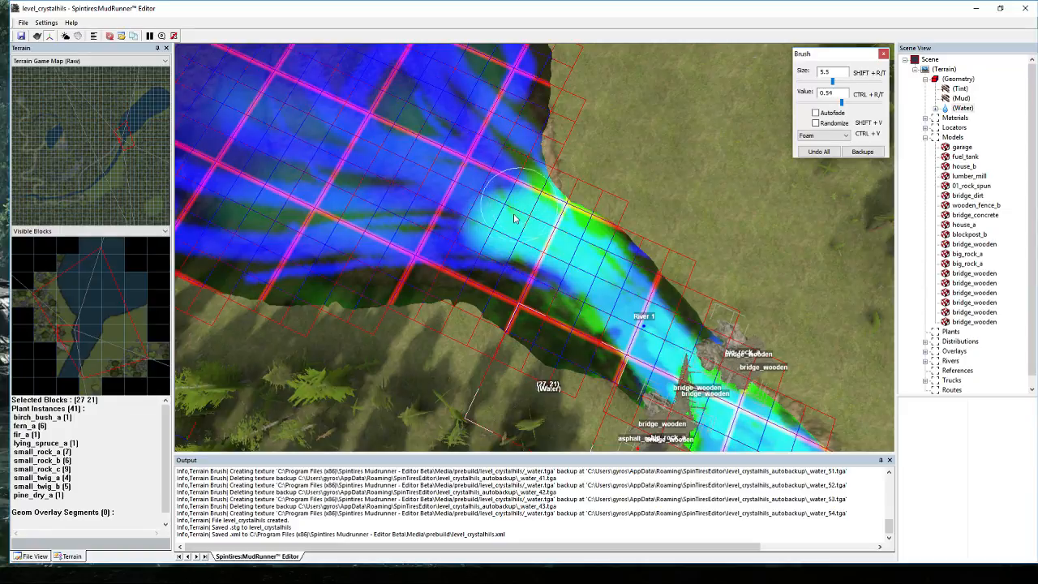
drag(499, 221, 440, 240)
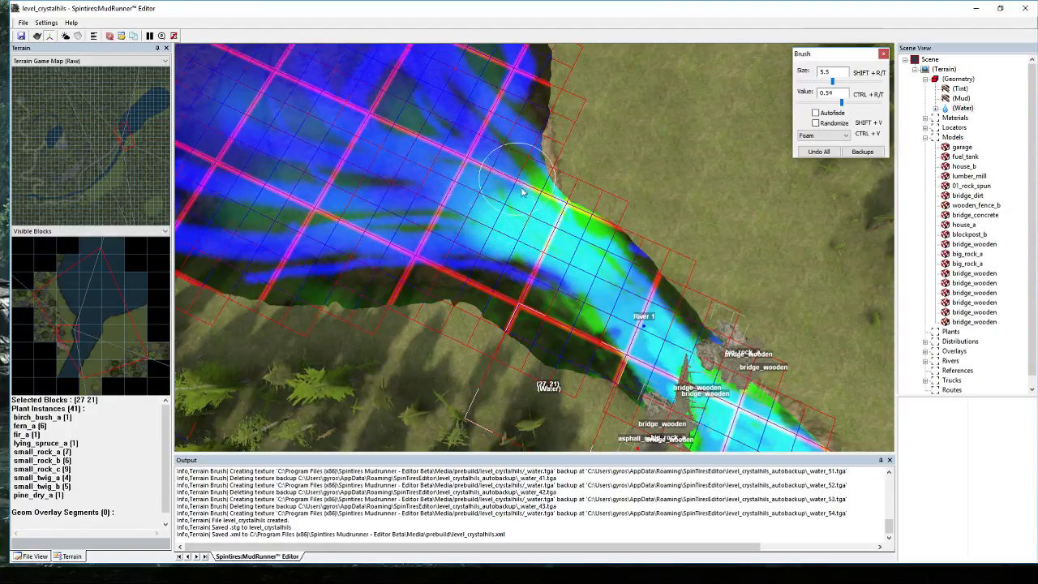
drag(459, 154, 385, 208)
mouse_move(487, 165)
mouse_down()
mouse_move(485, 213)
mouse_move(600, 310)
mouse_up()
mouse_move(523, 233)
mouse_down()
mouse_move(451, 173)
mouse_move(596, 171)
mouse_up()
double_click(602, 158)
mouse_move(601, 160)
right_down()
mouse_move(641, 170)
mouse_move(733, 259)
mouse_move(721, 312)
mouse_move(695, 336)
mouse_move(462, 205)
mouse_move(519, 219)
right_up()
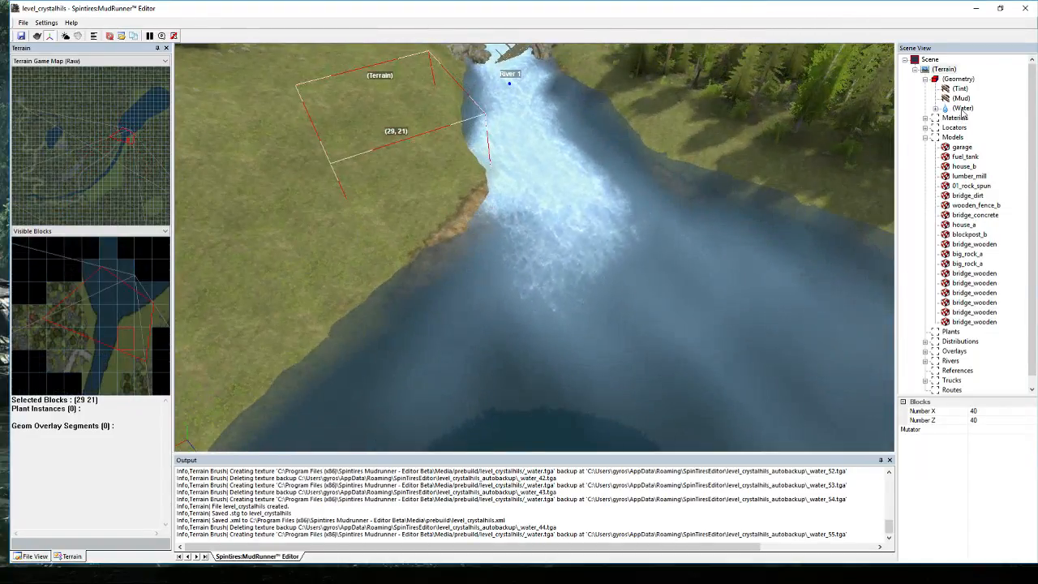
Reopen the water layer for foam painting at the river mouth.
click(962, 108)
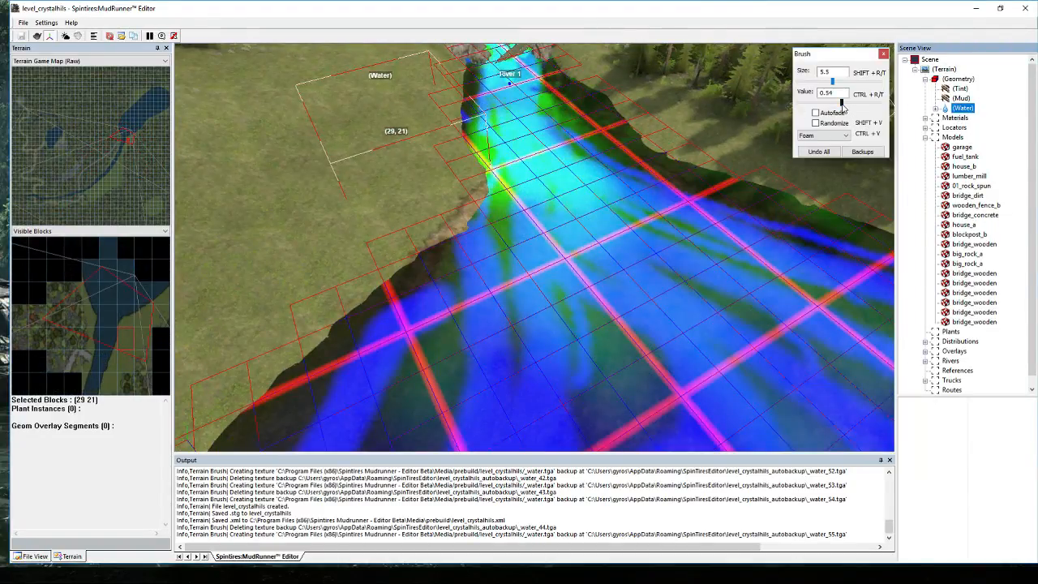
Set the foam brush value to 0.38 and paint over the water beside the narrow riverbank corner below the bridge.
drag(842, 104, 828, 103)
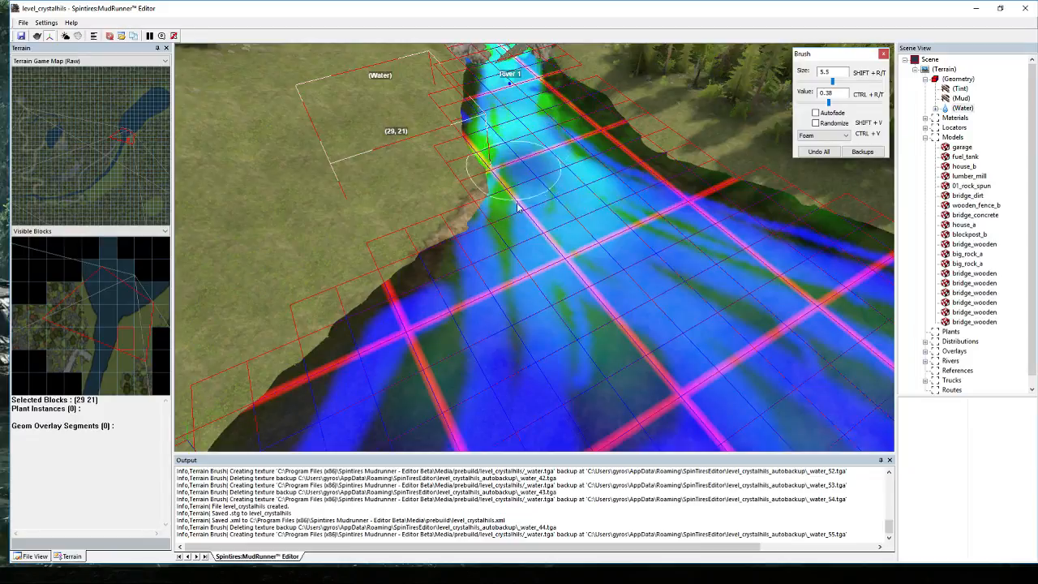
mouse_move(517, 207)
mouse_down()
mouse_move(598, 216)
mouse_move(521, 153)
mouse_move(505, 181)
mouse_move(452, 184)
mouse_up()
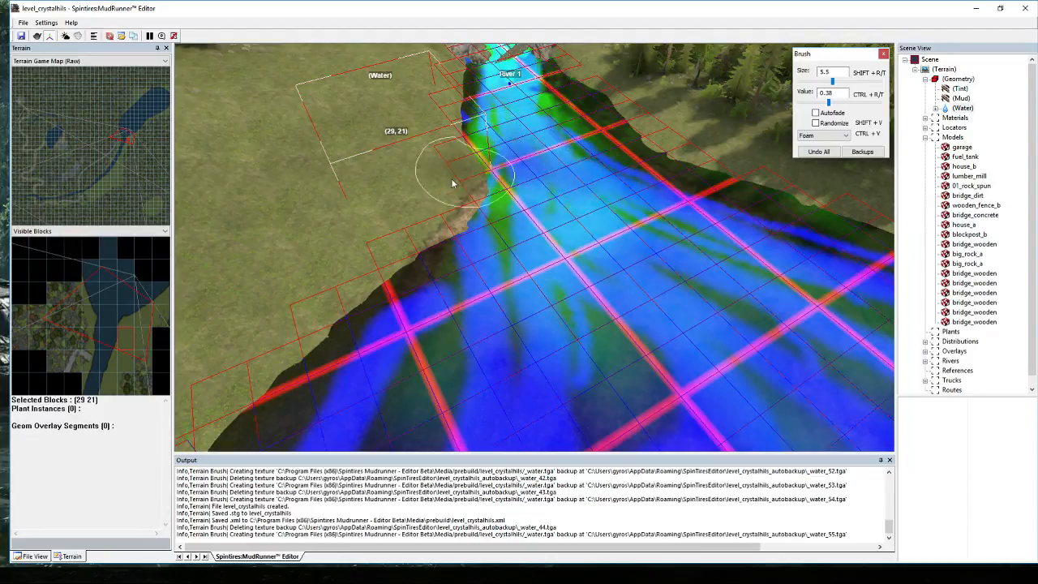
double_click(359, 225)
Add a 02_rock_spun model to the river near terrain block (29, 22).
mouse_move(359, 225)
right_down()
mouse_move(366, 209)
mouse_move(304, 68)
right_up()
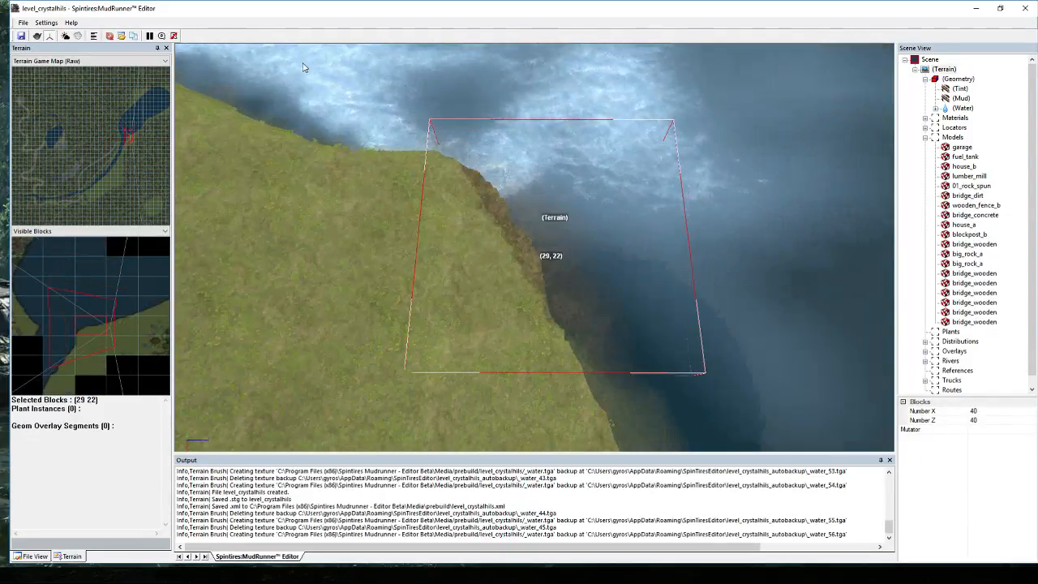
scroll(385, 183, down, 5)
right_drag(386, 183, 677, 65)
scroll(569, 178, up, 5)
scroll(643, 120, down, 2)
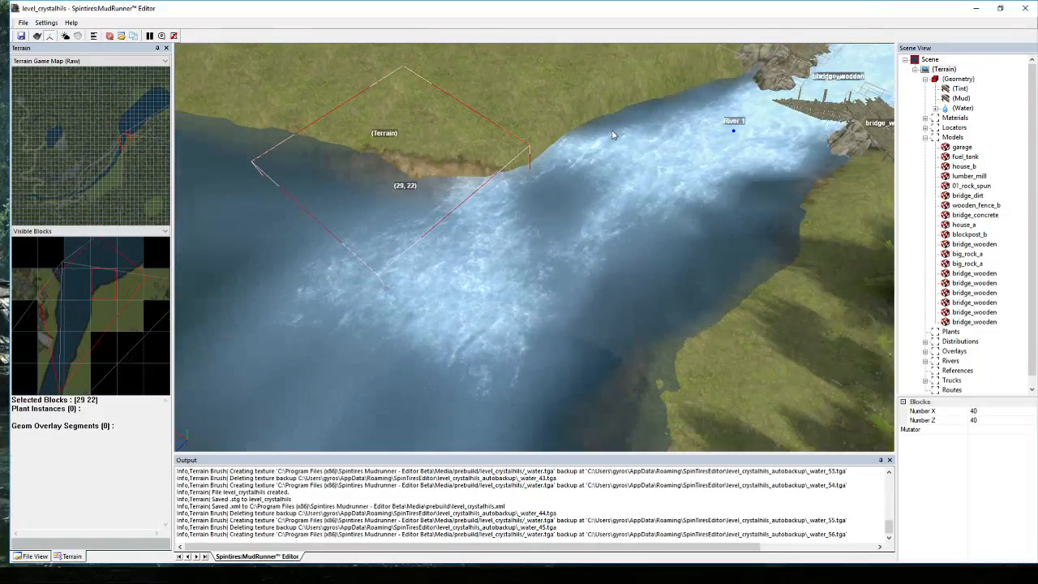
right_click(485, 108)
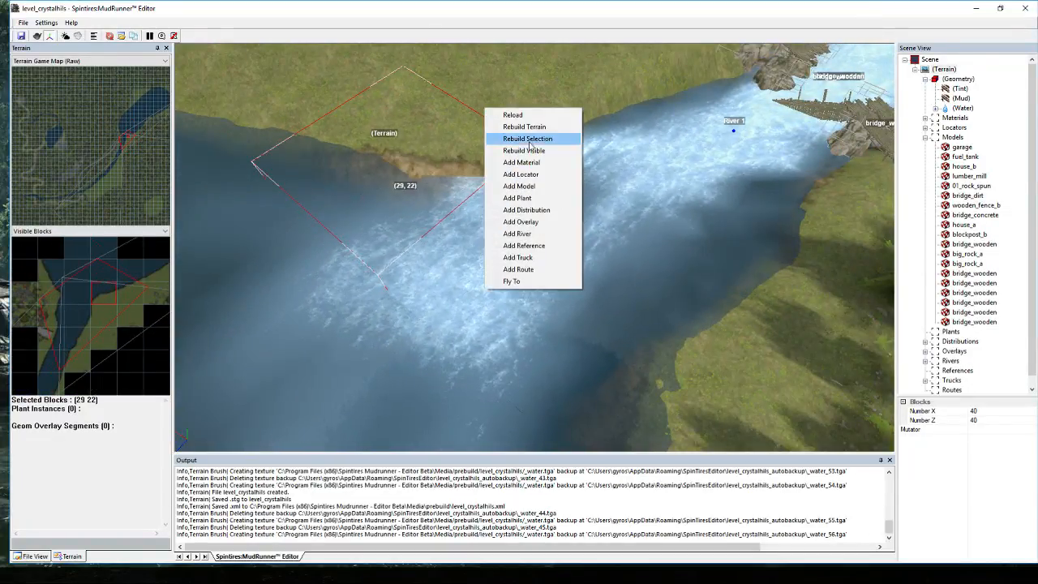
click(539, 188)
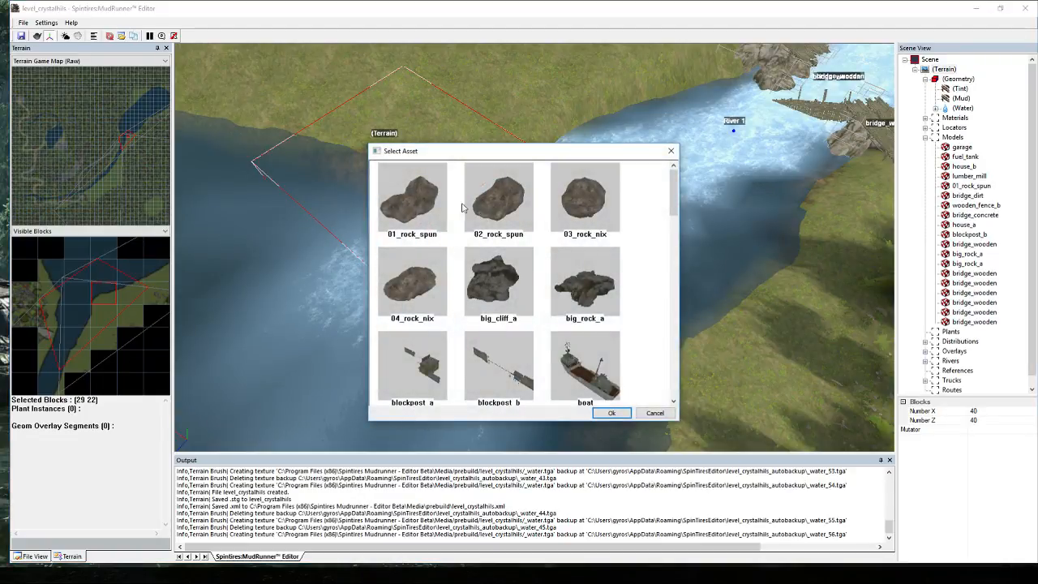
double_click(501, 213)
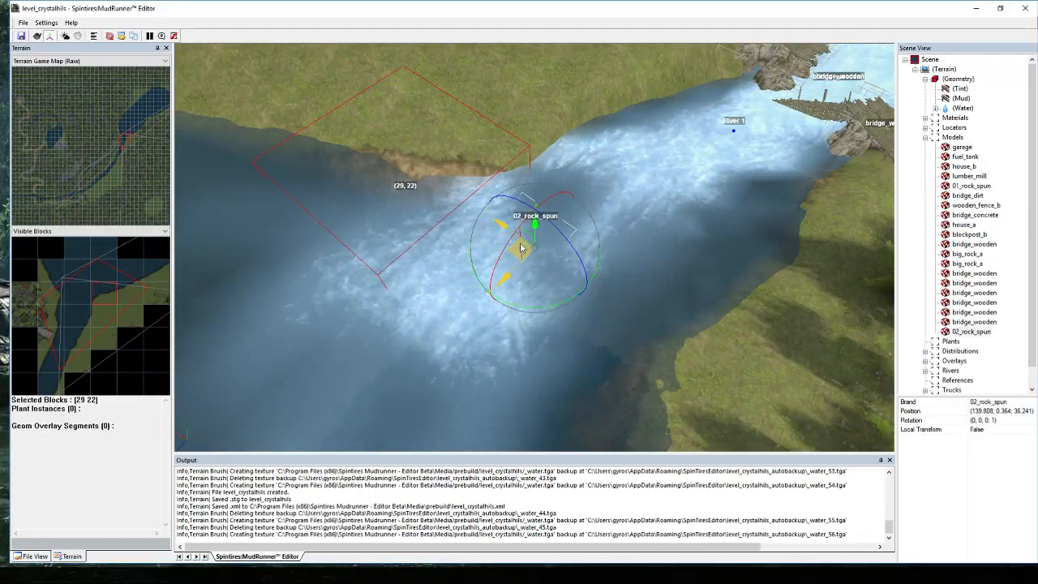
Move the new rock upstream off the riverbank corner and raise it to position (139.808; 2.186; 33.007).
drag(541, 188, 523, 258)
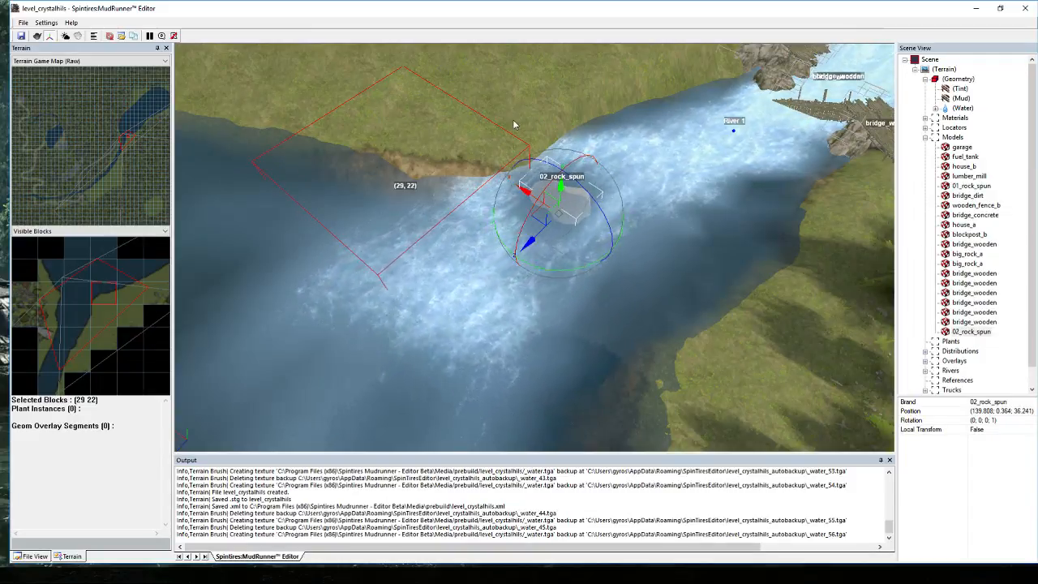
middle_drag(514, 122, 496, 113)
scroll(474, 179, up, 3)
middle_drag(474, 179, 468, 270)
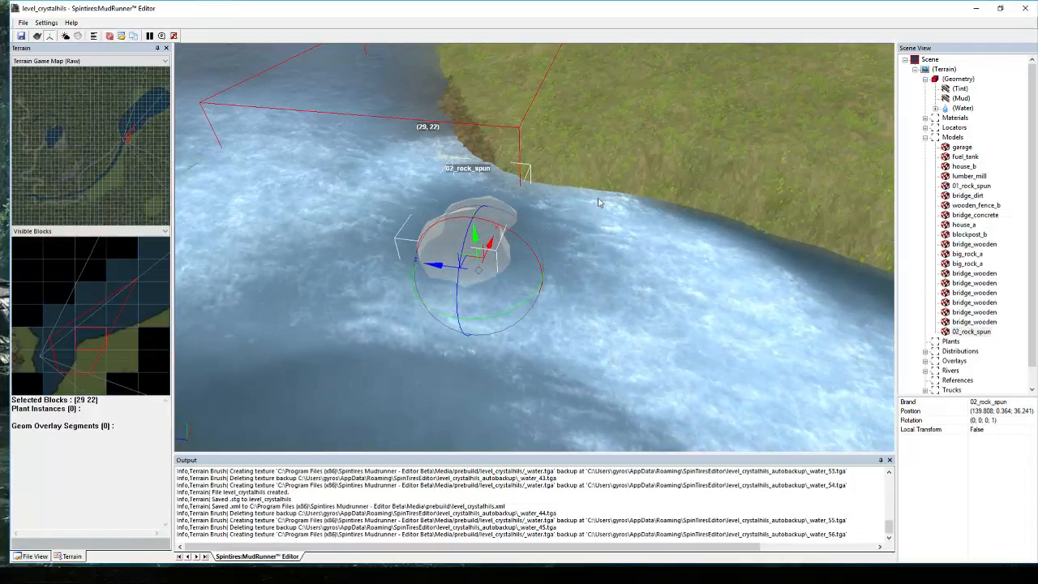
click(585, 209)
middle_drag(585, 209, 620, 207)
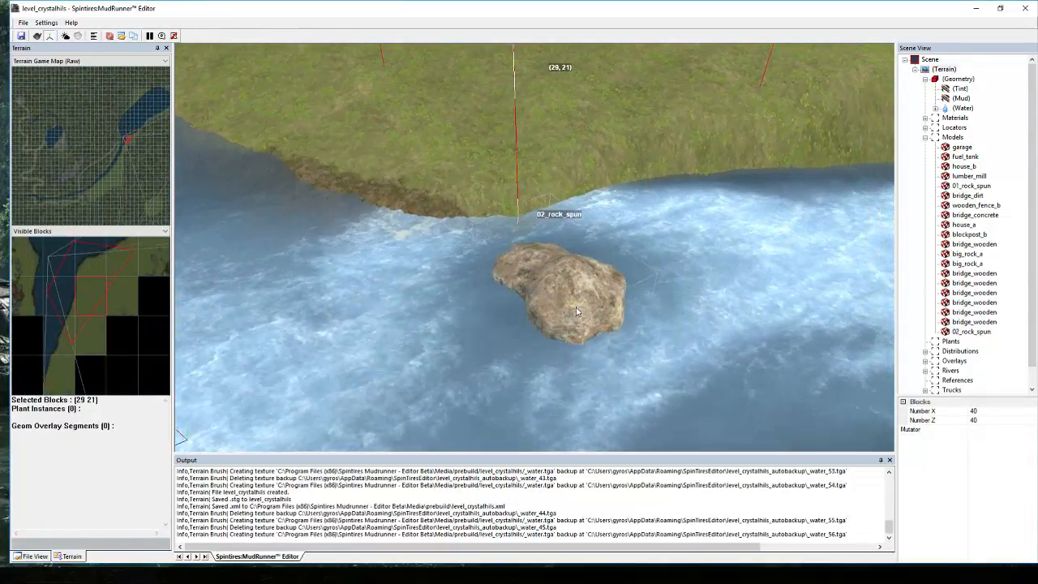
Rotate the river rock so it sits tilted, with a rotation starting (-0.122, -0.197, 0.025).
click(552, 338)
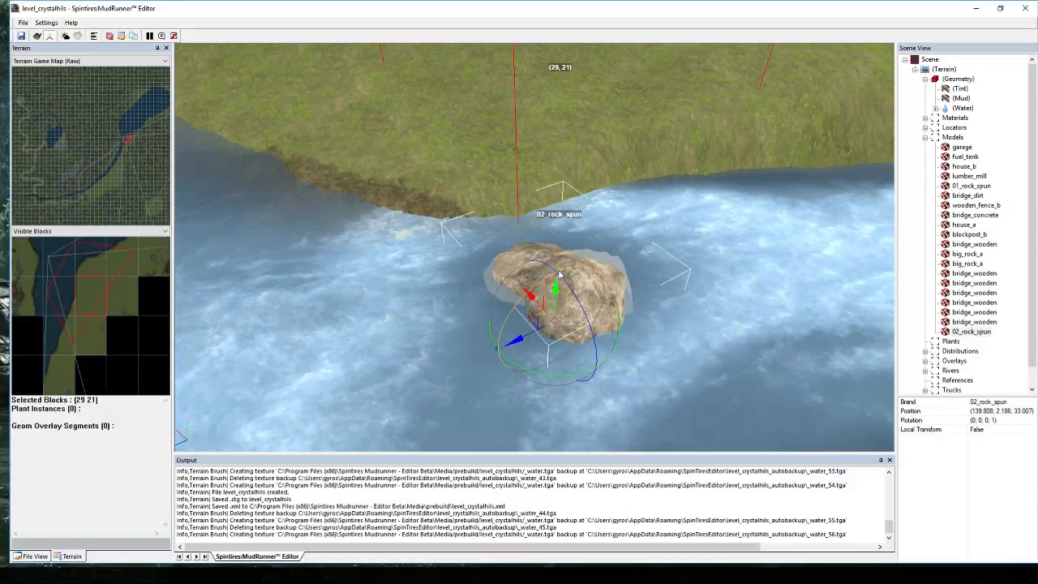
click(593, 117)
middle_drag(593, 116, 454, 267)
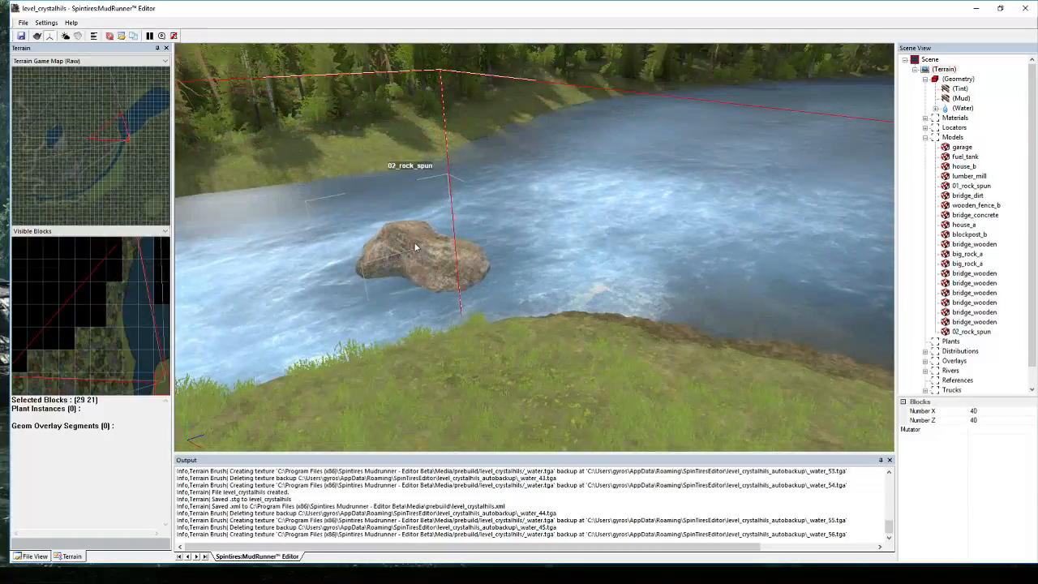
Lower the river rock deeper into the water, to a height of 1.523, and deselect it.
click(429, 259)
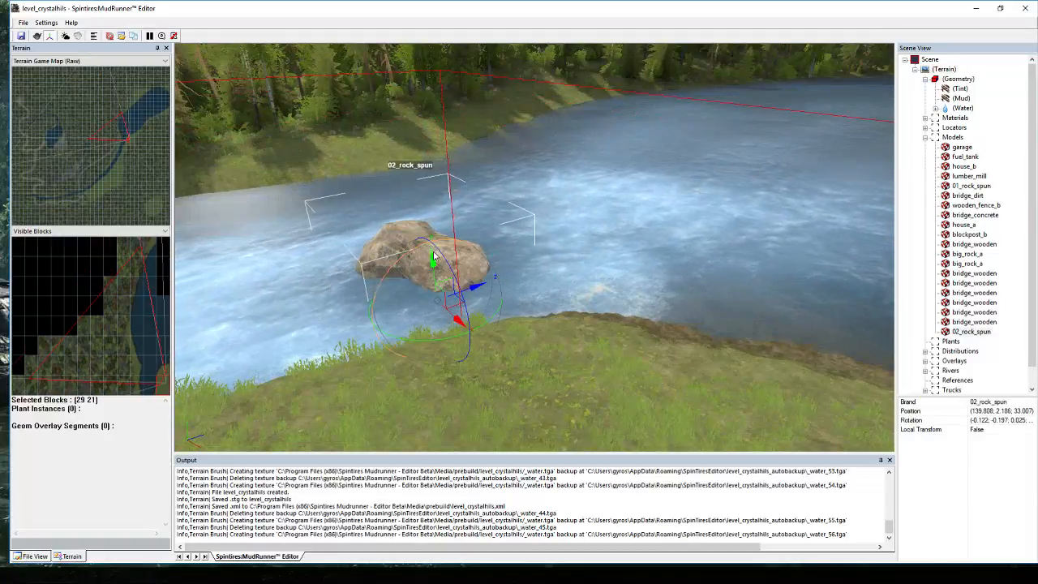
click(507, 369)
middle_drag(507, 369, 421, 248)
click(399, 226)
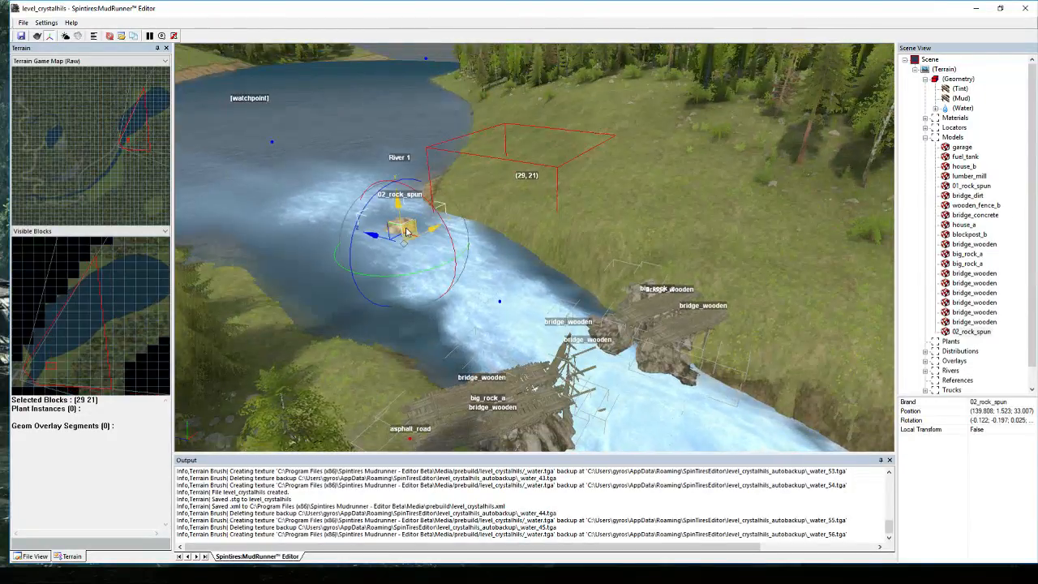
click(548, 210)
Rebuild the entire terrain of the level.
scroll(466, 249, down, 3)
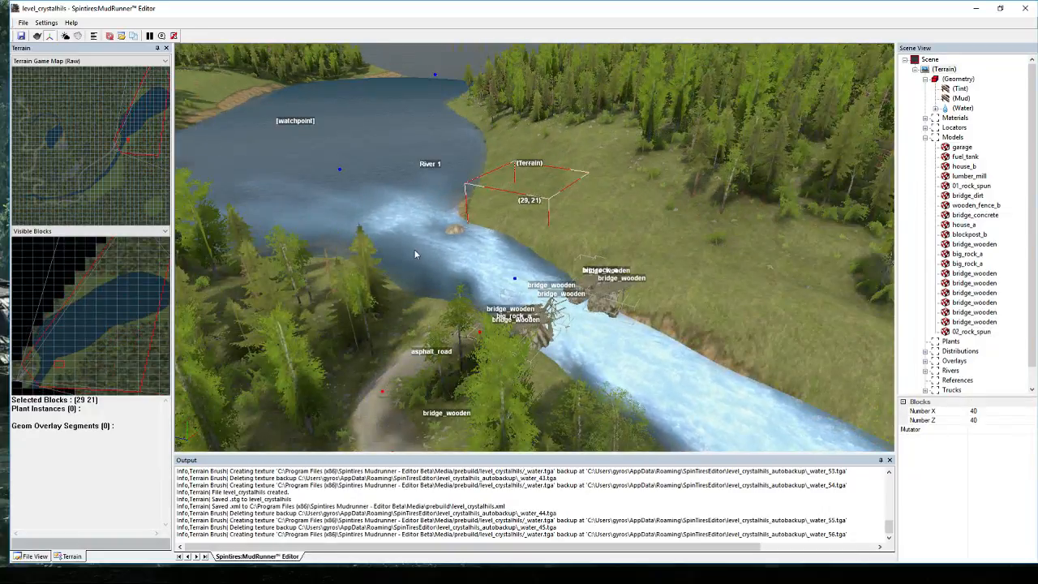
scroll(542, 217, up, 5)
right_drag(613, 240, 698, 226)
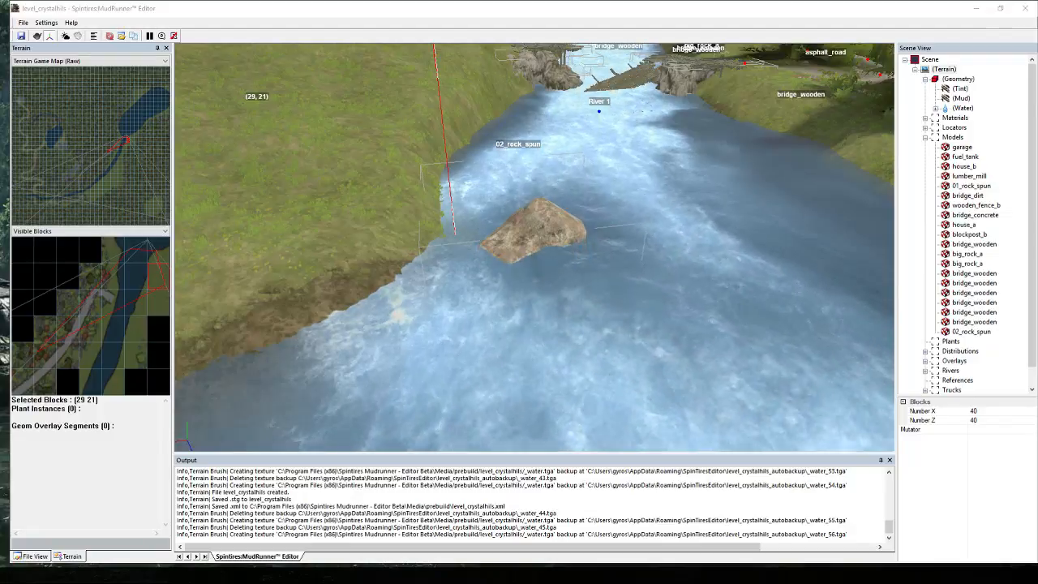
scroll(598, 292, down, 6)
scroll(441, 153, up, 3)
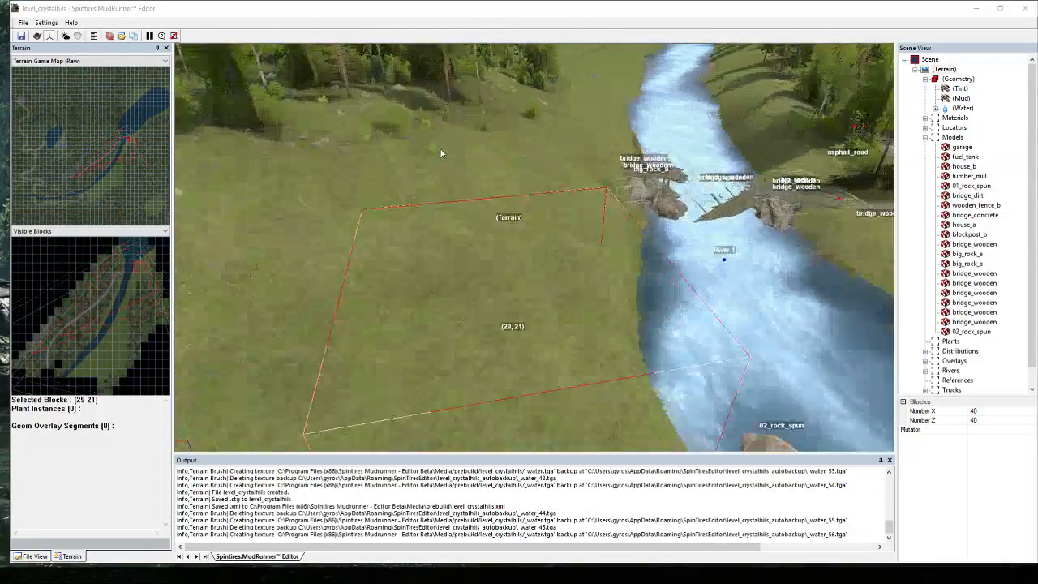
scroll(440, 152, down, 8)
scroll(479, 197, down, 3)
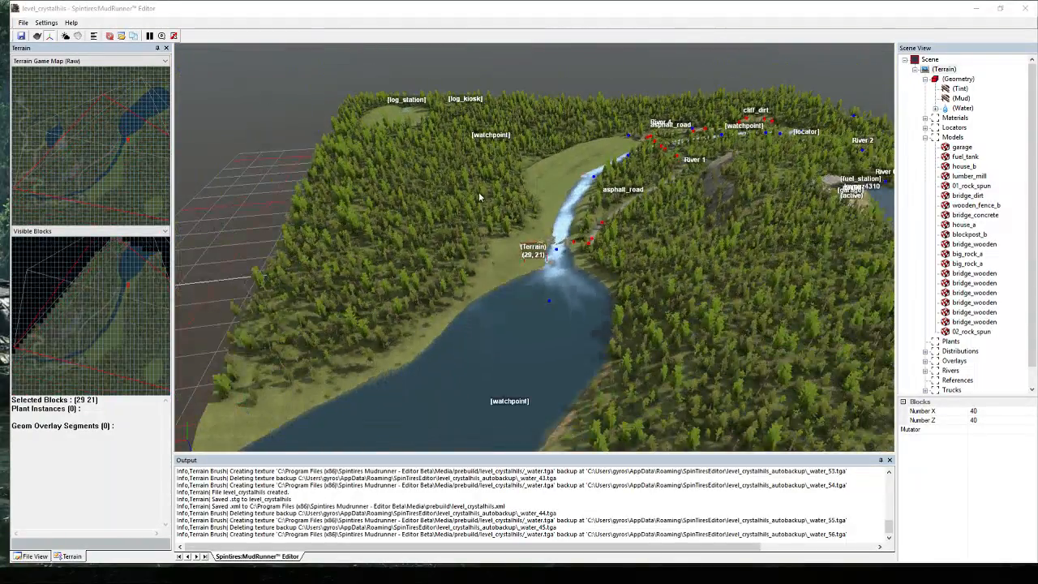
middle_drag(478, 197, 435, 208)
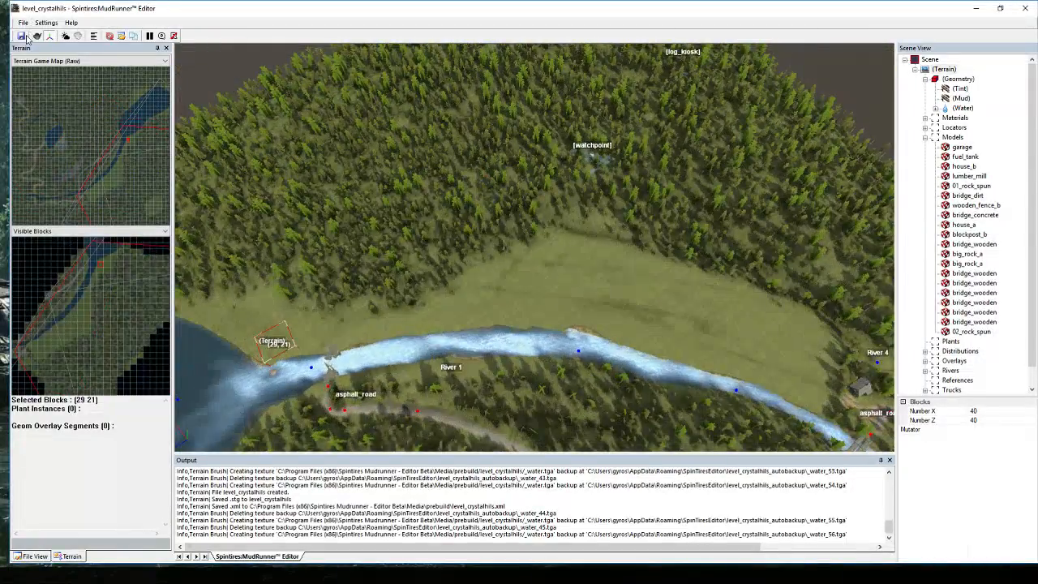
right_click(541, 277)
click(579, 291)
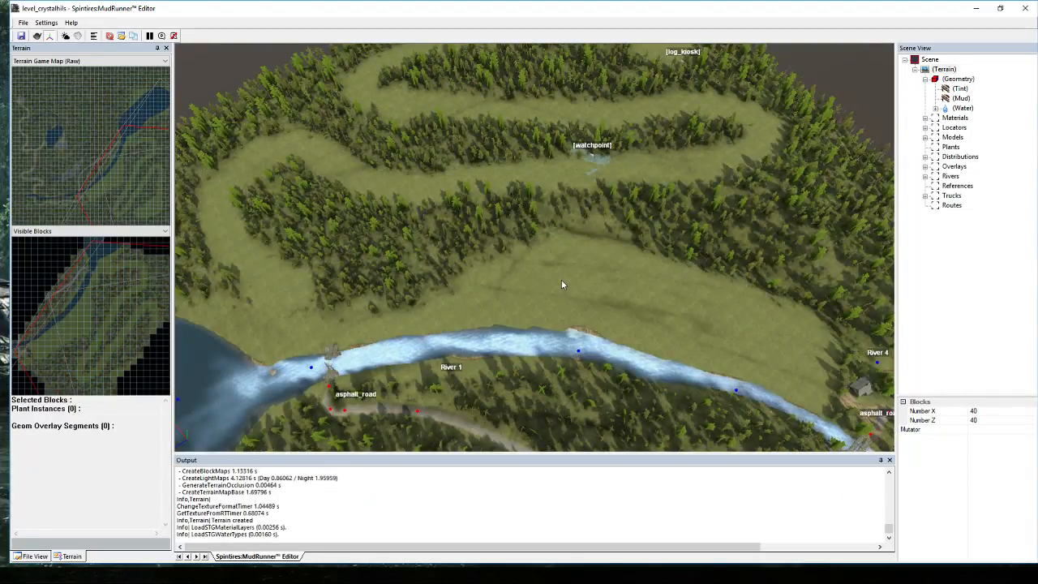
Examine the rebuilt terrain around the broken wooden bridge, the river and the winding forest clearings.
scroll(298, 244, up, 2)
scroll(323, 213, down, 2)
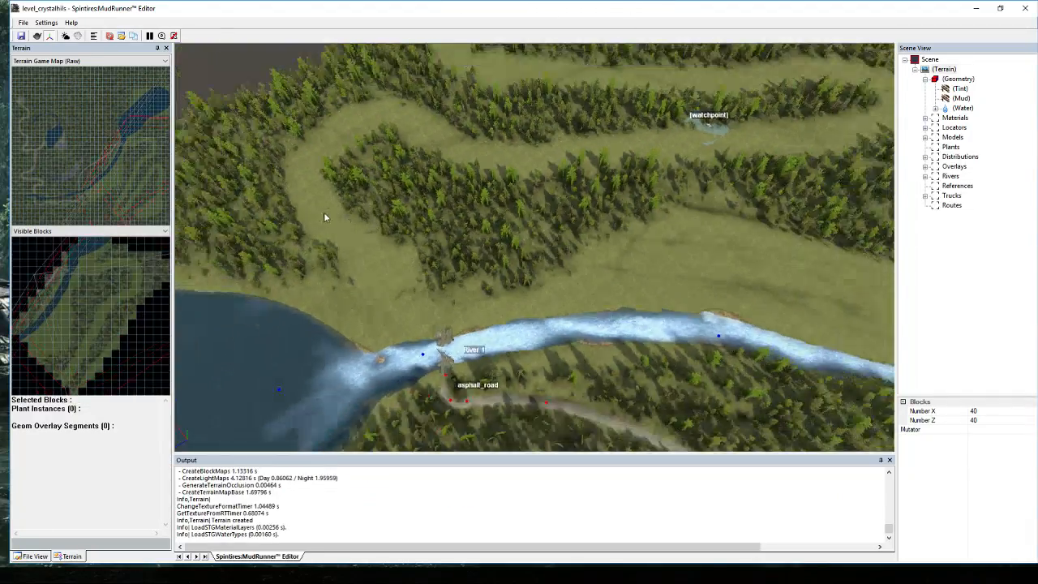
middle_drag(323, 213, 395, 207)
scroll(475, 110, up, 4)
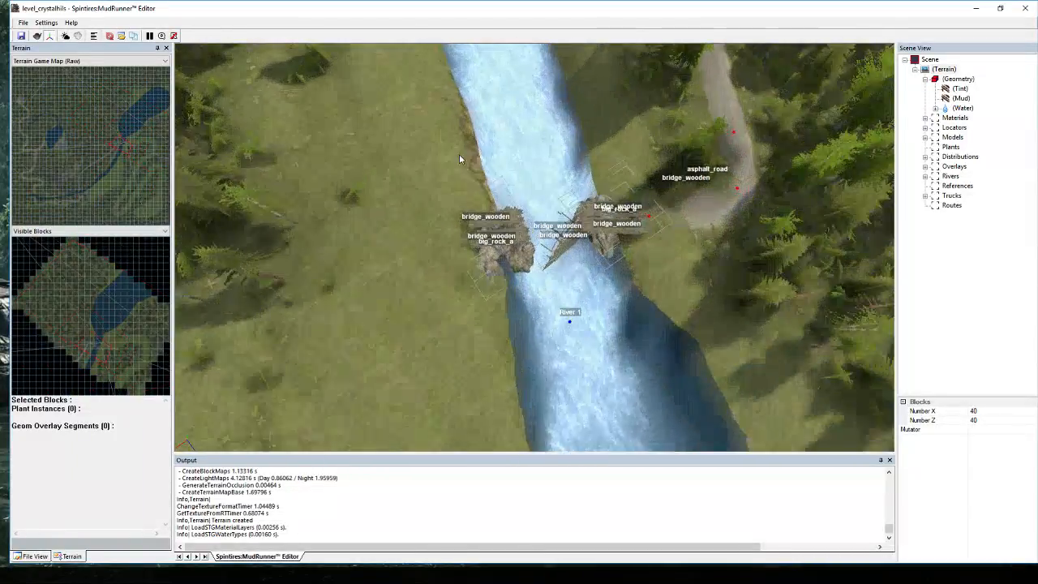
scroll(459, 158, up, 5)
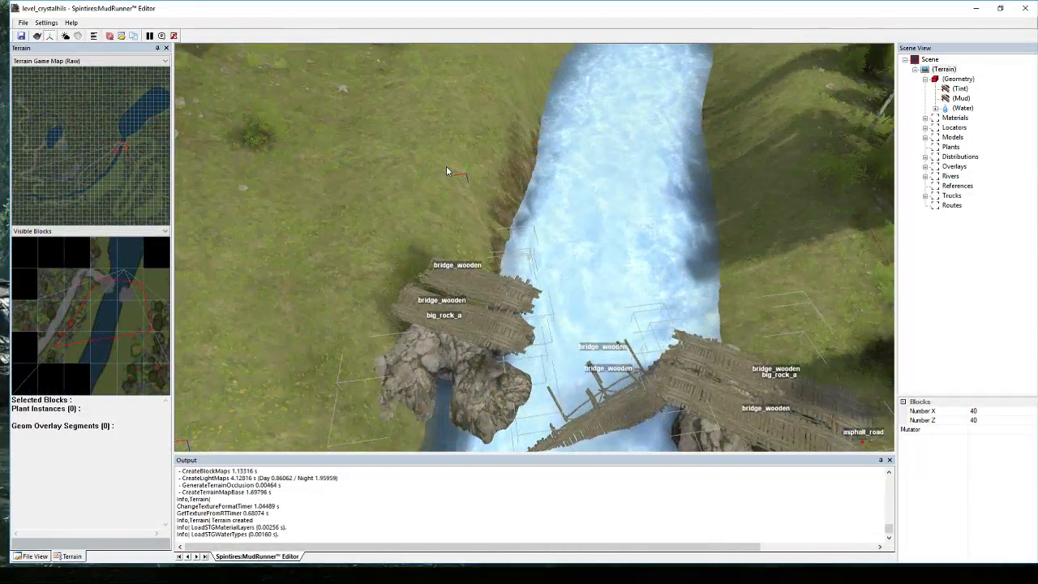
scroll(446, 171, down, 8)
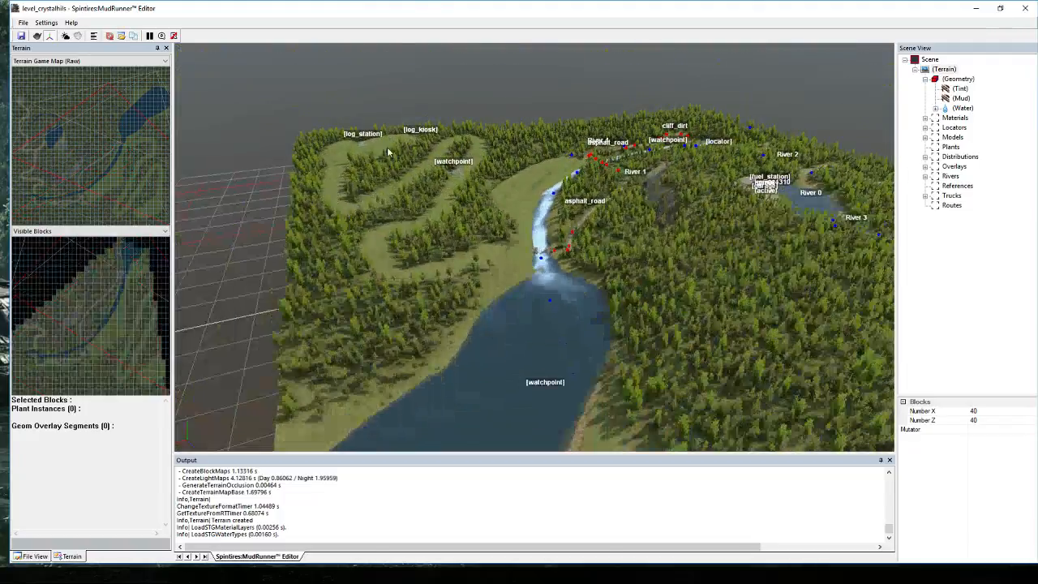
scroll(399, 171, up, 2)
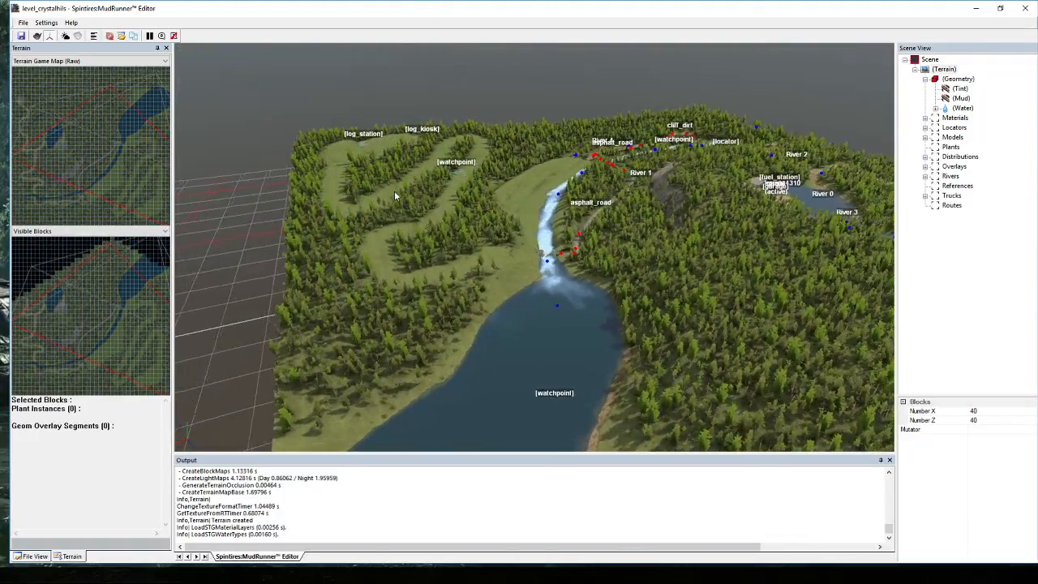
scroll(395, 195, up, 5)
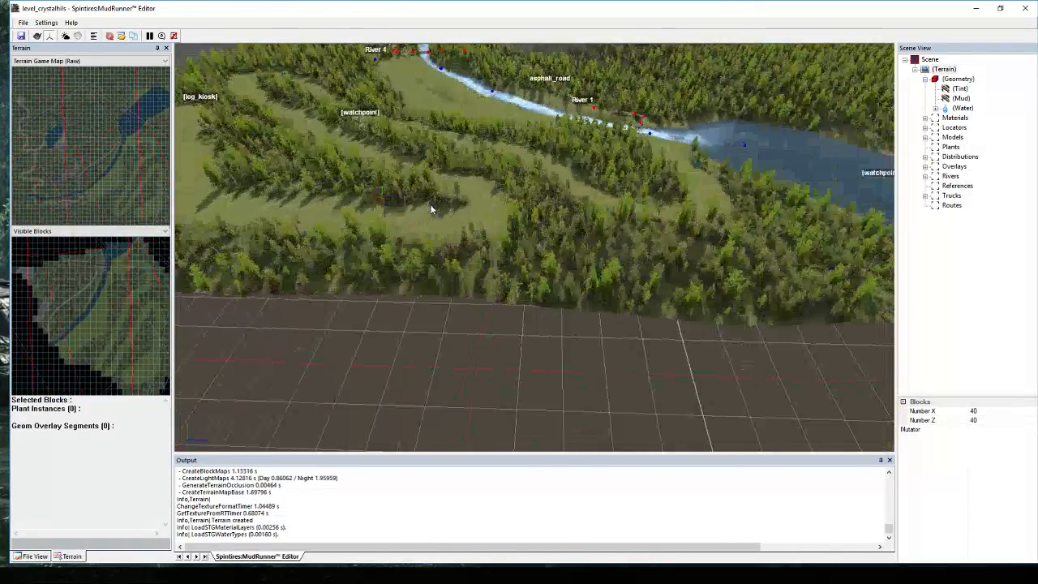
scroll(446, 196, down, 4)
scroll(487, 162, up, 6)
scroll(495, 155, down, 1)
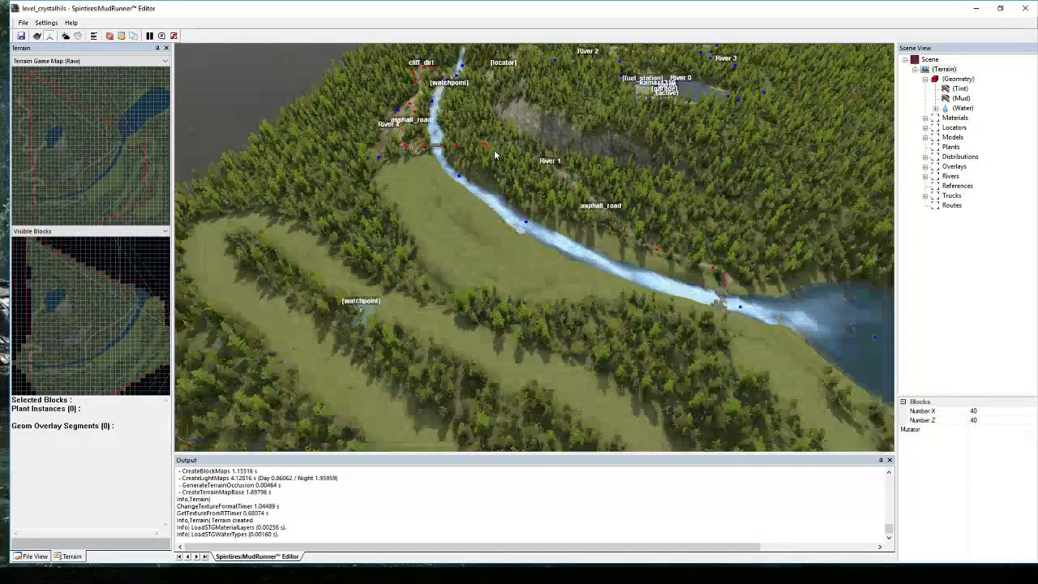
Inspect the muddy ground and road around house_a and the concrete bridge from several angles.
scroll(495, 154, up, 8)
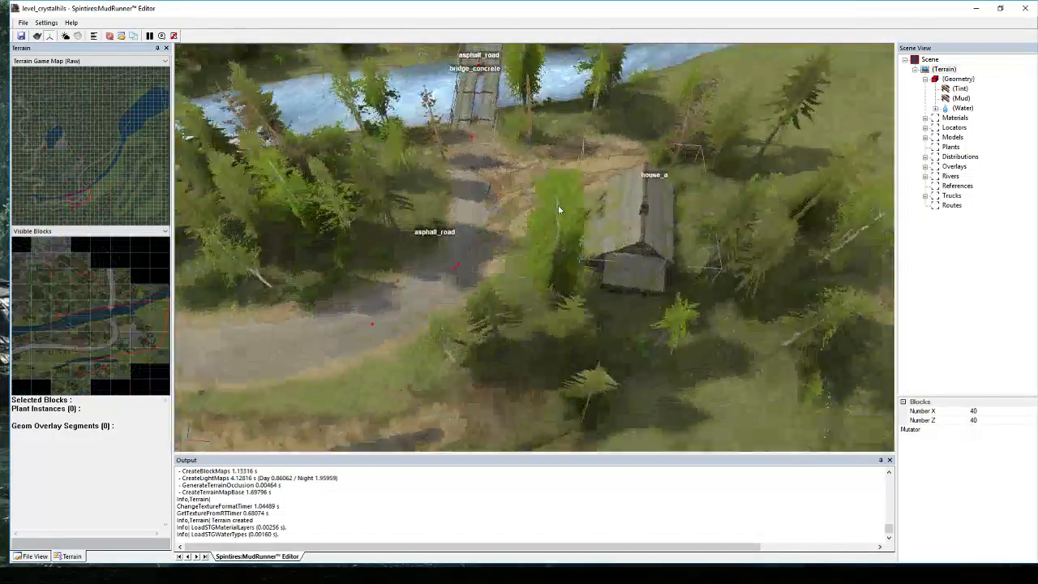
alt+middle_drag(558, 208, 470, 155)
scroll(521, 176, up, 3)
alt+middle_drag(521, 176, 638, 205)
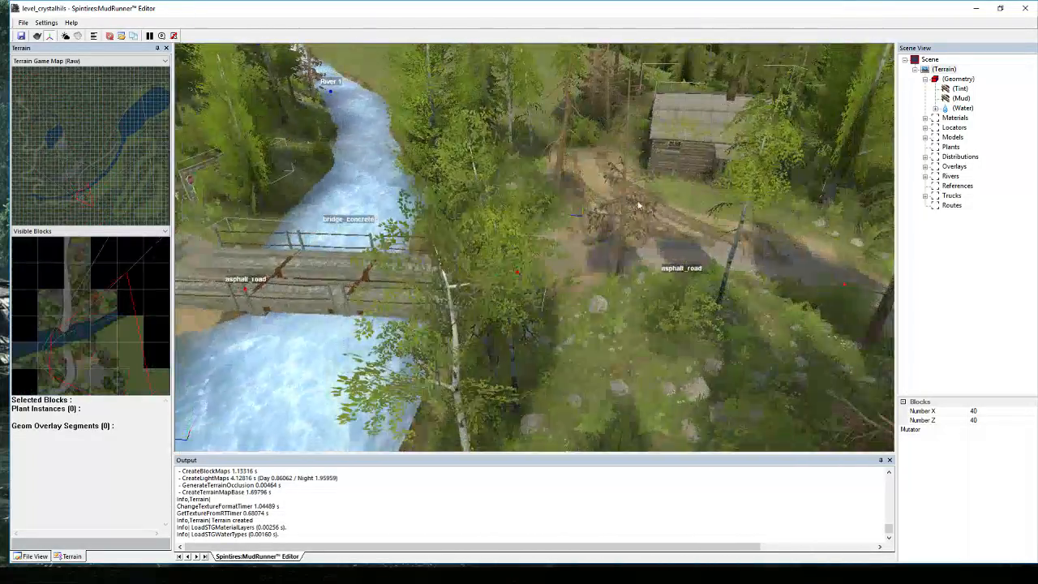
scroll(638, 205, down, 4)
scroll(298, 181, up, 6)
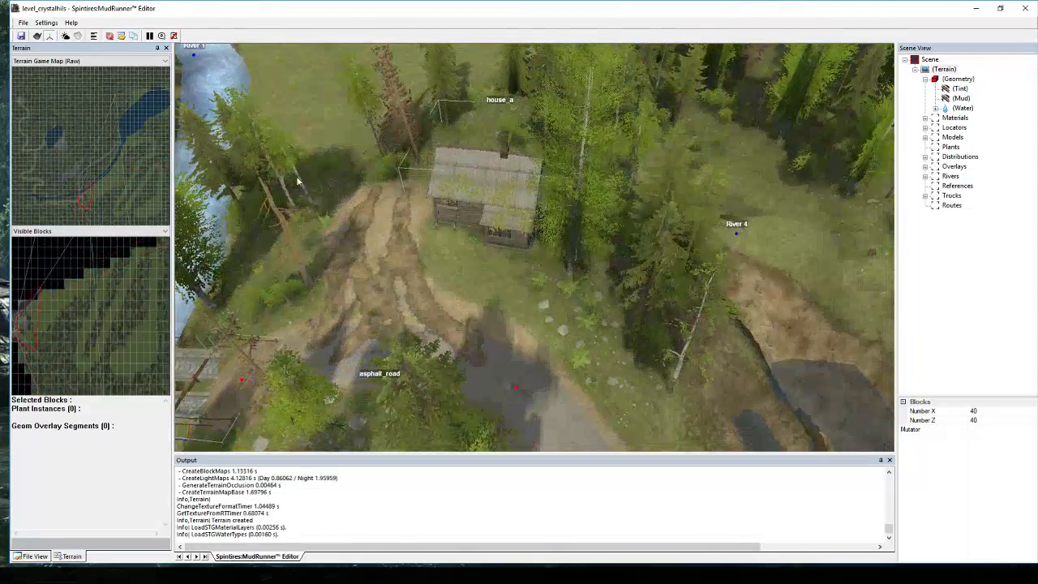
alt+middle_drag(297, 182, 584, 211)
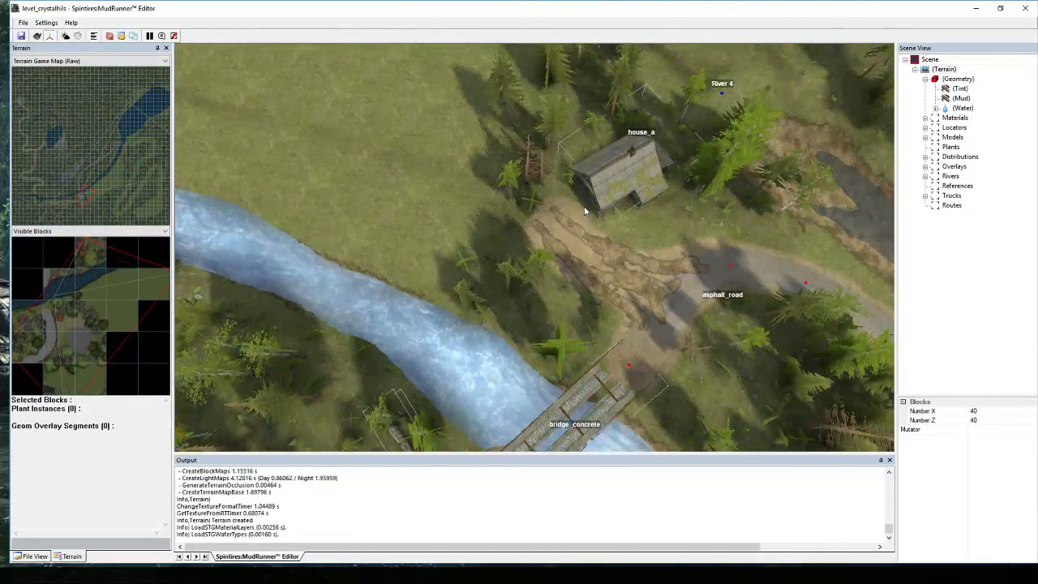
Examine the open grass clearing beside River 1 and check the scene's Models group.
scroll(390, 162, down, 5)
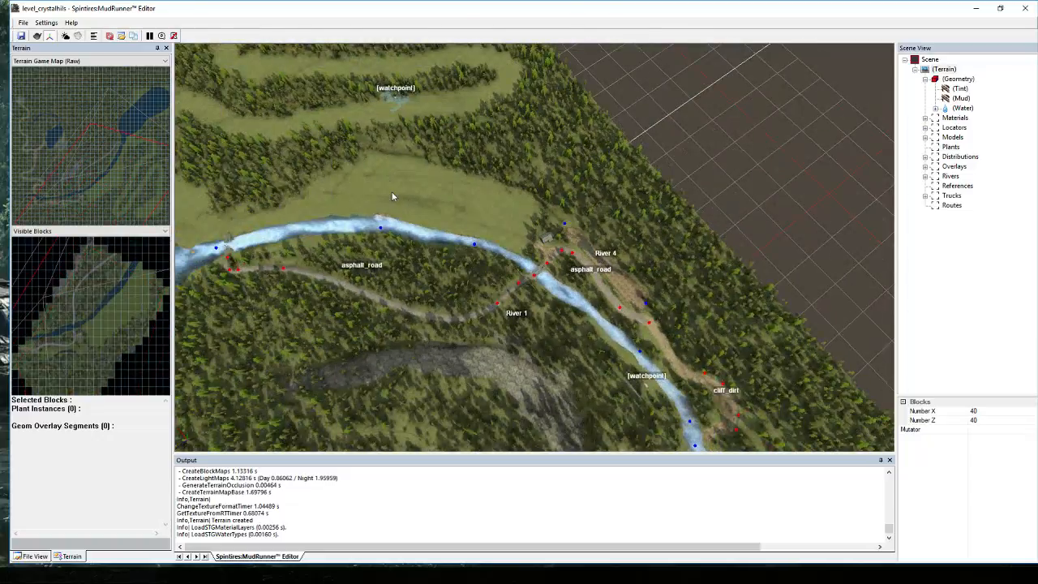
scroll(319, 176, up, 7)
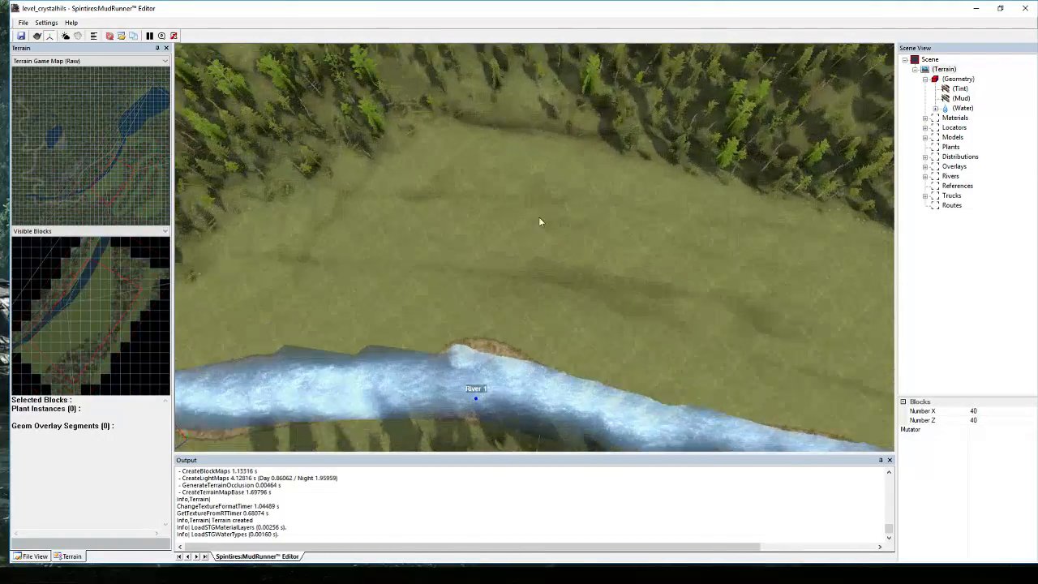
alt+middle_drag(539, 219, 464, 198)
scroll(465, 198, down, 5)
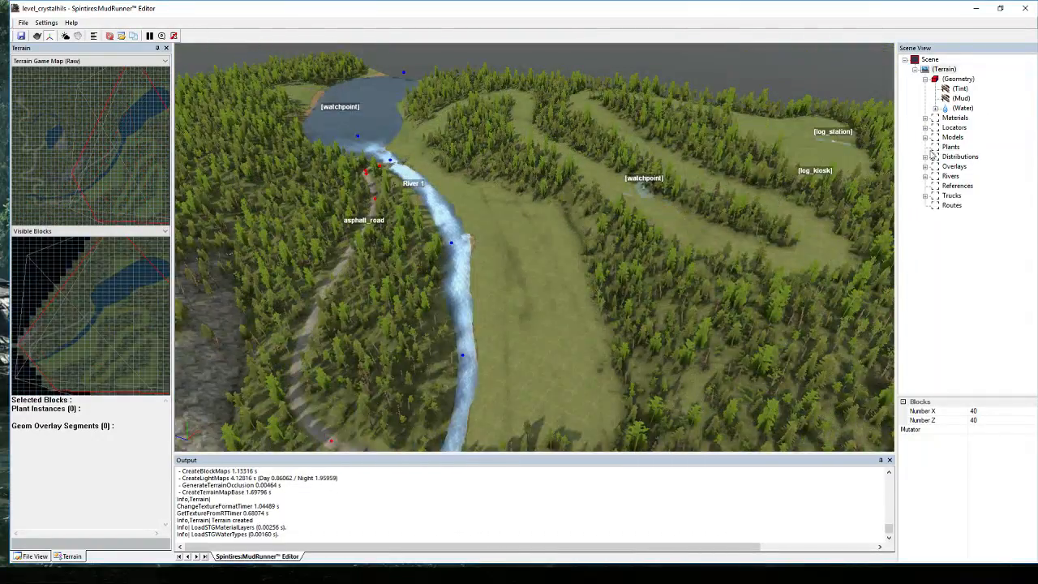
click(926, 139)
click(926, 138)
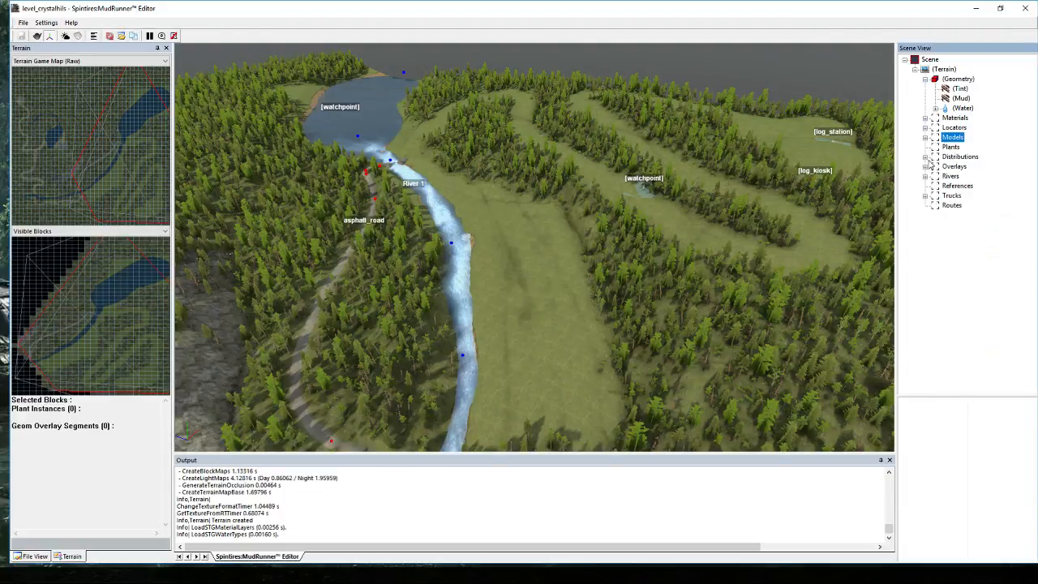
Paint the birch, bush and spruce distribution's density over the open clearing beside River 1 with brush size 17.1 and value 1.00.
click(924, 159)
click(961, 166)
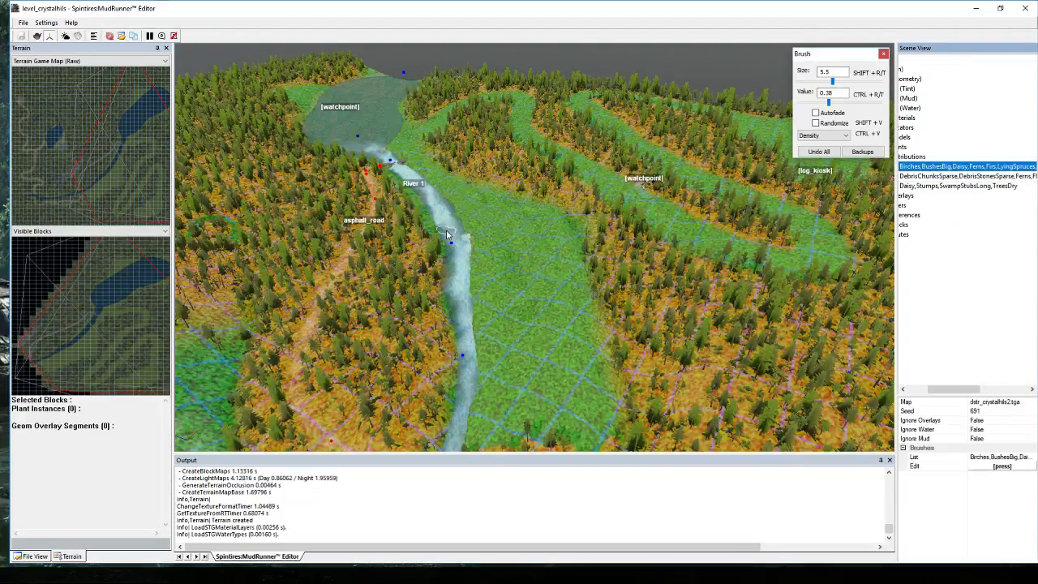
drag(834, 84, 852, 92)
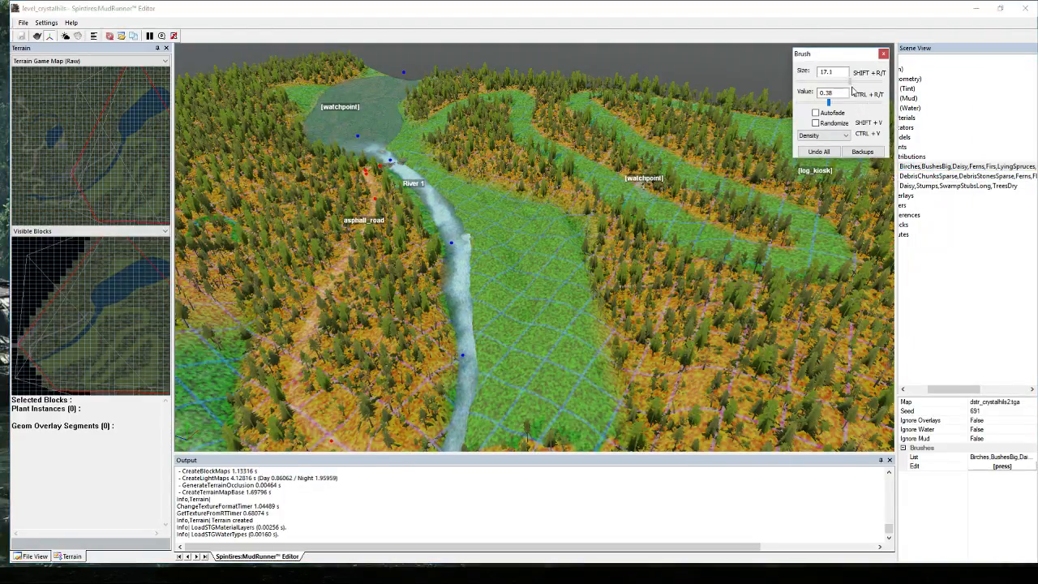
click(453, 175)
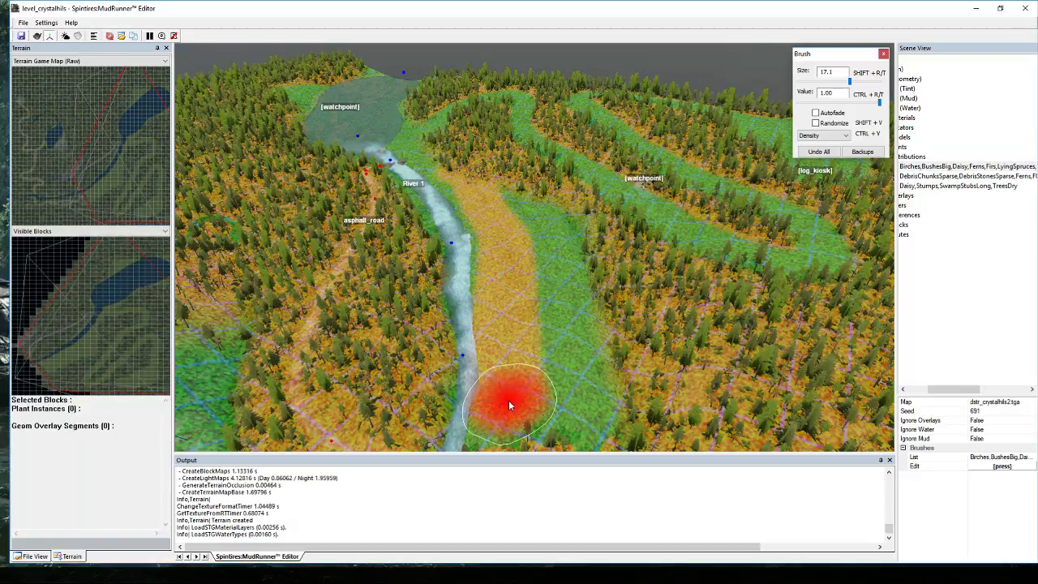
mouse_move(510, 411)
mouse_down()
mouse_move(504, 418)
mouse_move(591, 409)
mouse_move(570, 299)
mouse_move(566, 347)
mouse_up()
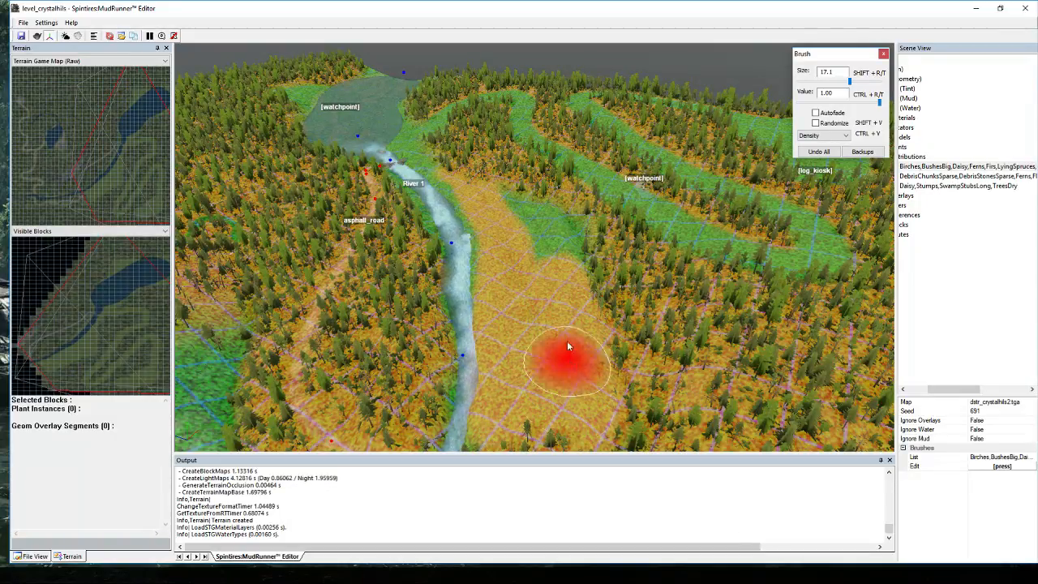
drag(531, 253, 515, 196)
right_click(547, 244)
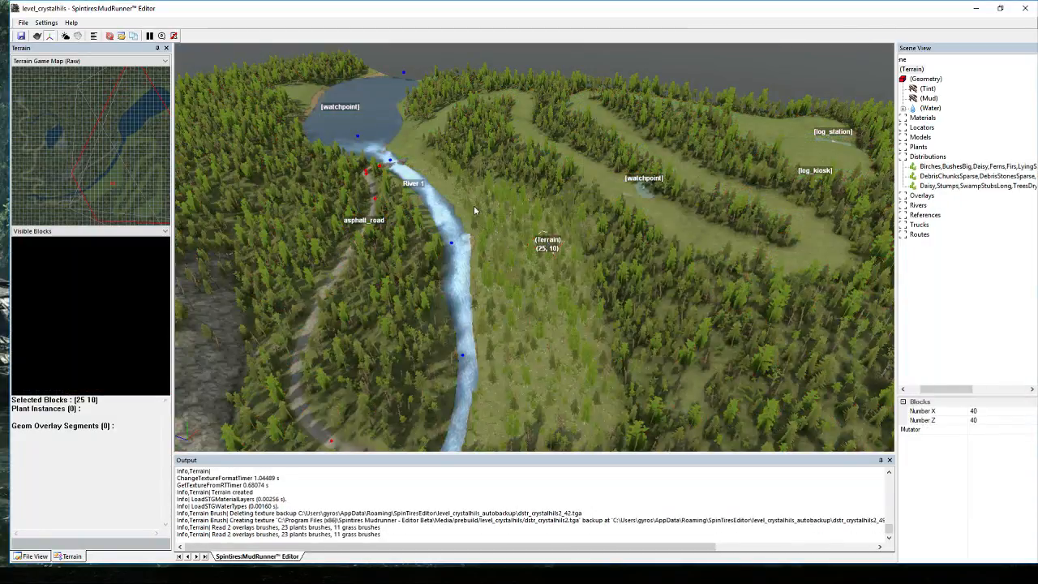
Save the level and rebuild the entire terrain with the newly planted forest.
scroll(558, 273, up, 3)
mouse_move(558, 273)
middle_down()
mouse_move(597, 257)
mouse_move(486, 313)
middle_up()
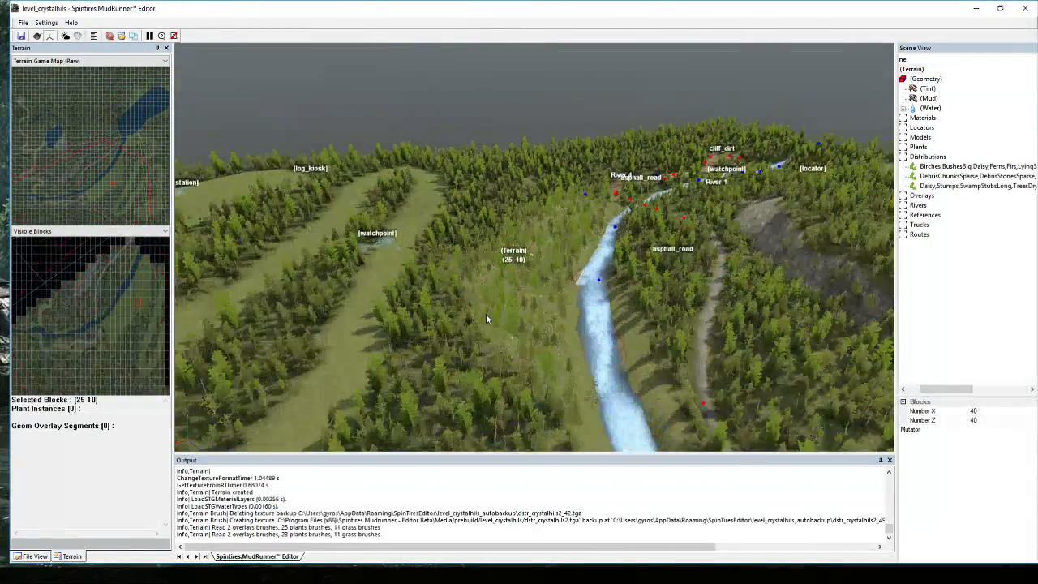
scroll(484, 316, up, 2)
right_click(430, 381)
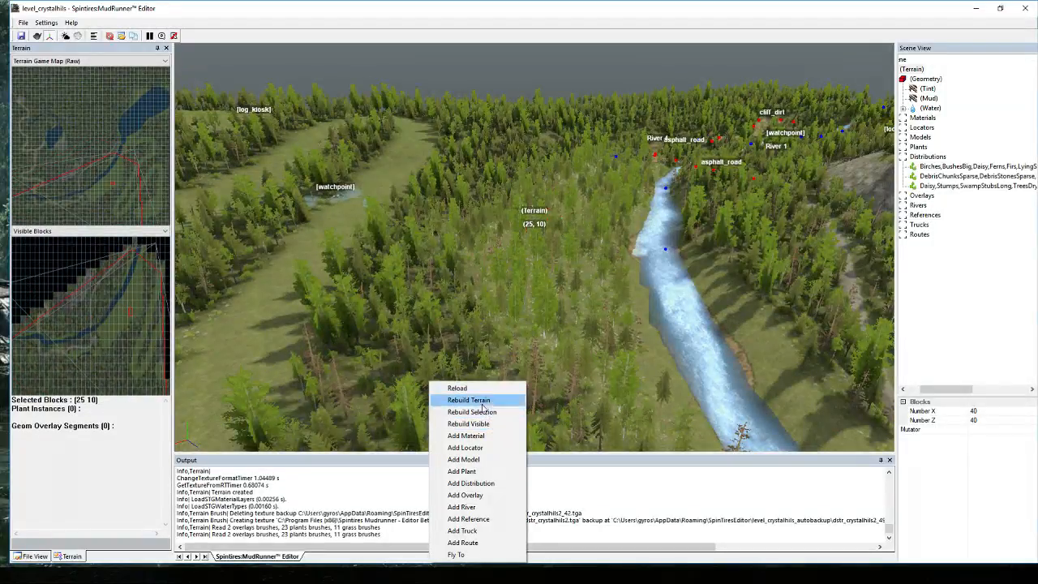
click(370, 325)
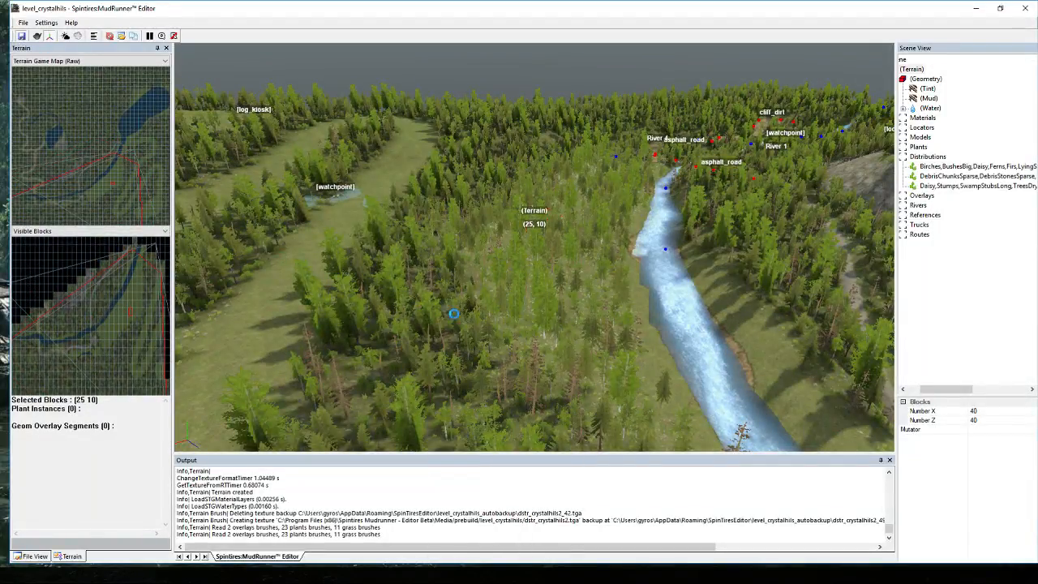
right_click(459, 323)
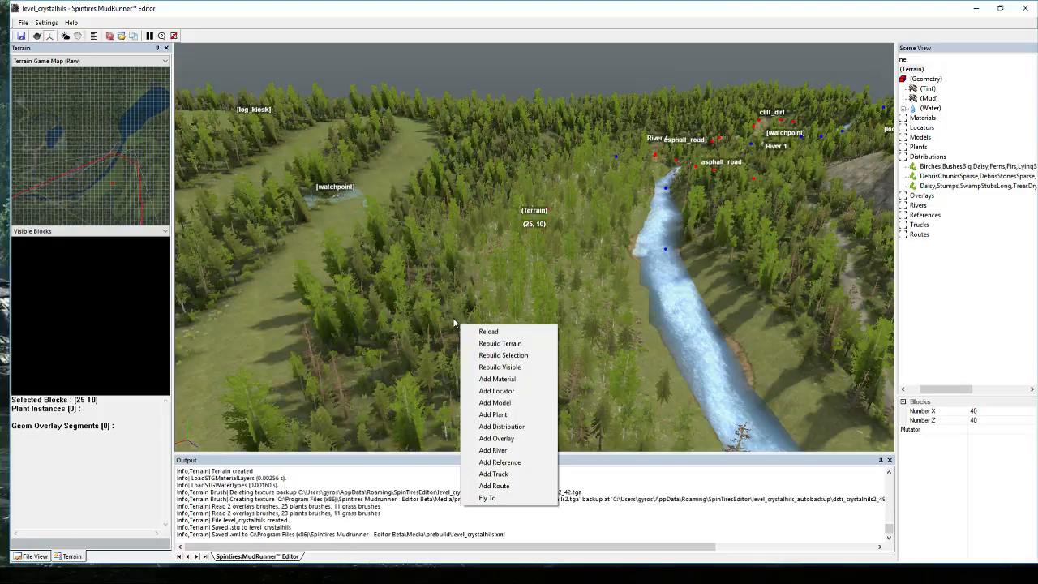
click(500, 343)
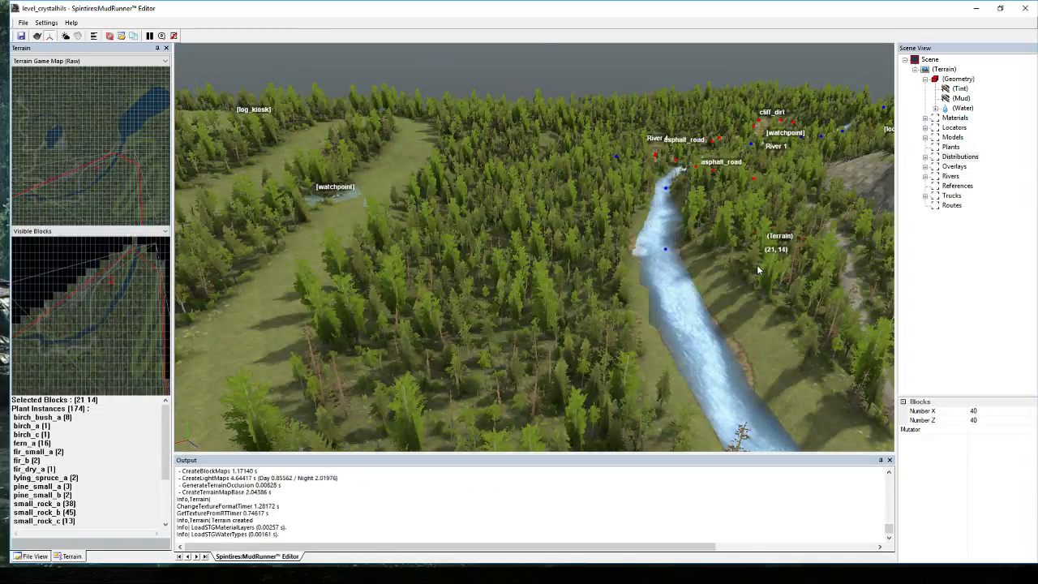
Examine the forest near River 4 and the birch and spruce distribution's density coverage along the winding clearings.
mouse_move(539, 202)
alt+mouse_down()
mouse_move(558, 244)
mouse_move(469, 174)
mouse_move(603, 151)
mouse_move(454, 160)
mouse_move(531, 124)
mouse_move(505, 139)
mouse_move(491, 320)
alt+mouse_up()
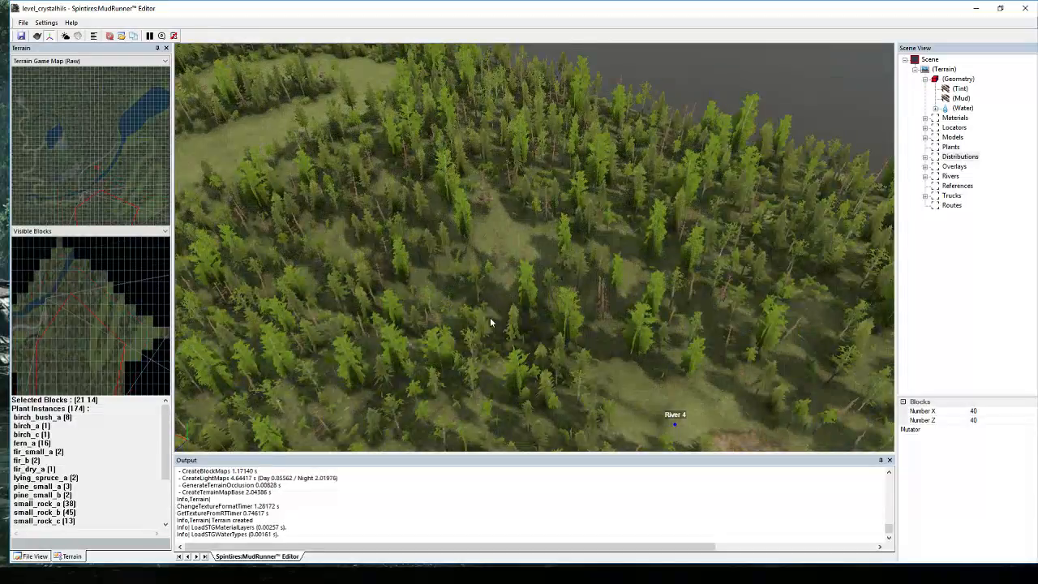
click(956, 156)
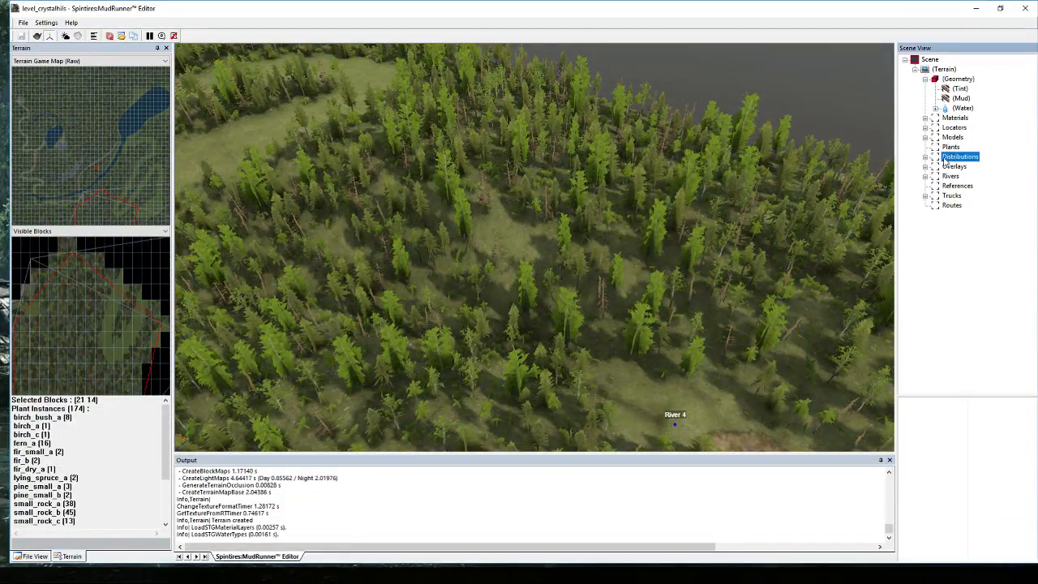
click(925, 157)
click(965, 166)
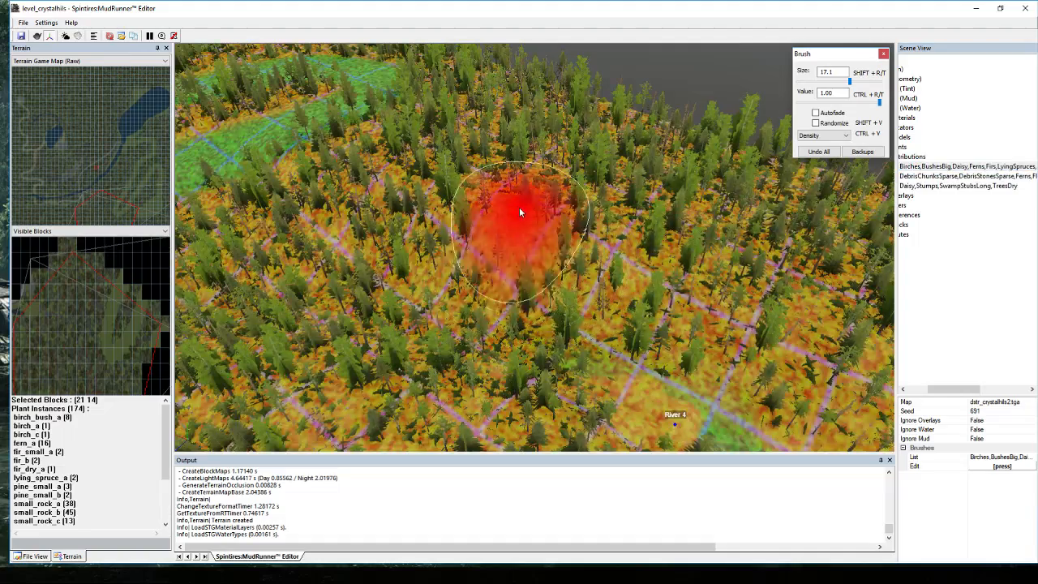
scroll(518, 206, down, 10)
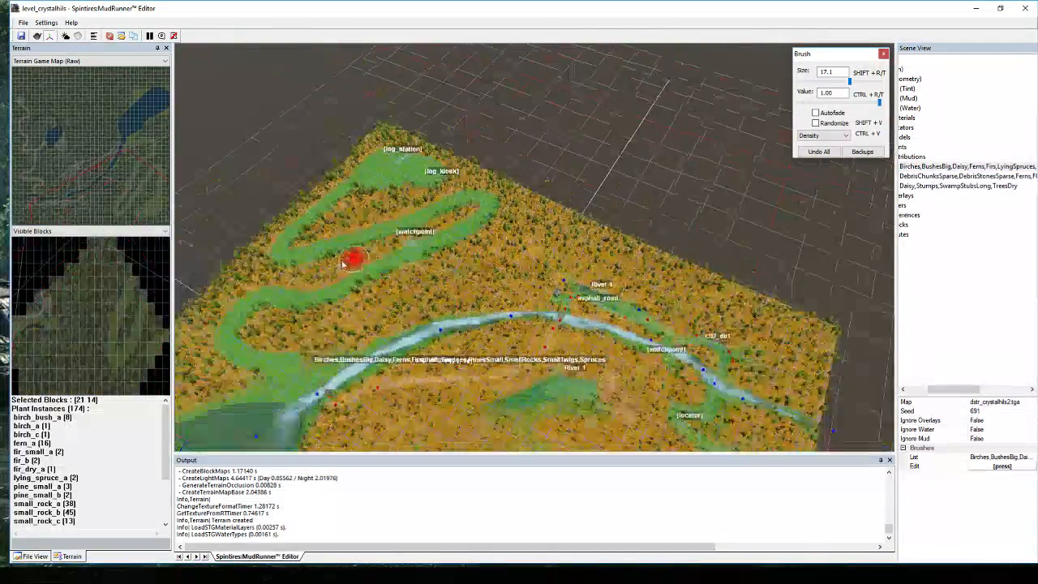
scroll(342, 264, up, 8)
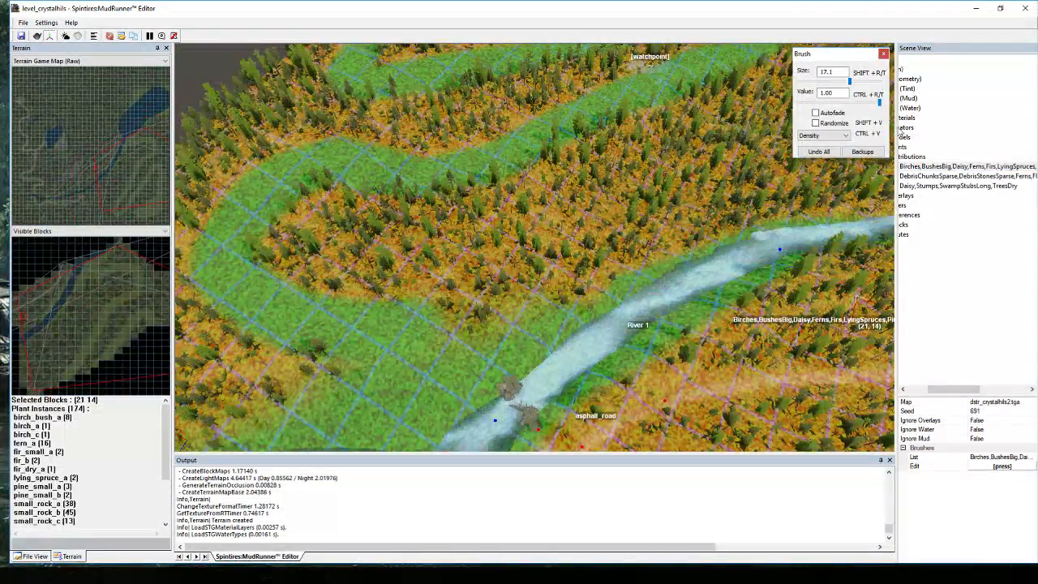
scroll(928, 172, left, 3)
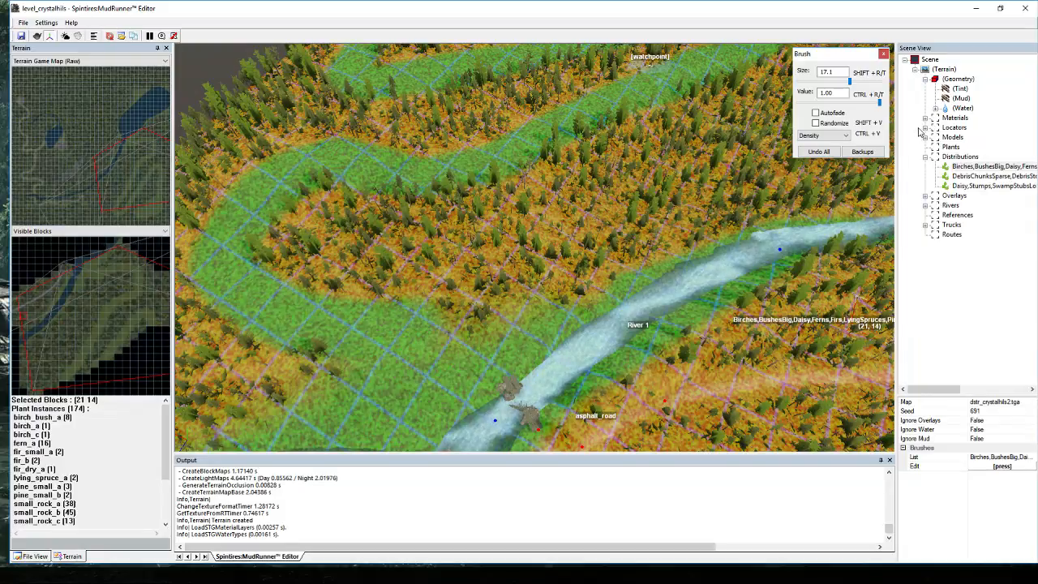
Paint a dirt path on the dirt_to_grass (mtrl_base.tga) material from the wooden bridge into the clearing, using brush size 4.3 and value 0.00.
click(925, 119)
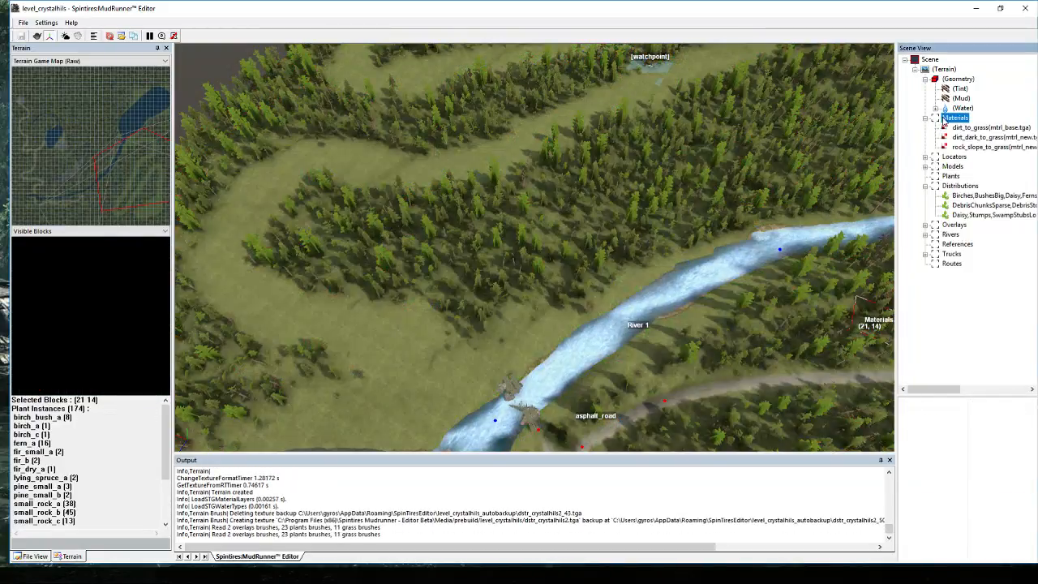
click(946, 128)
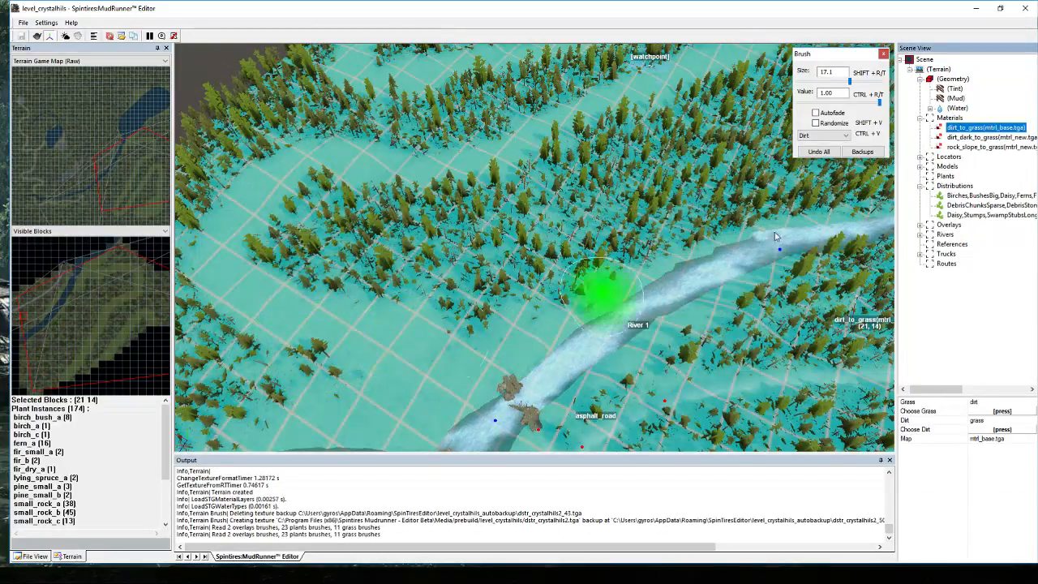
drag(874, 103, 783, 103)
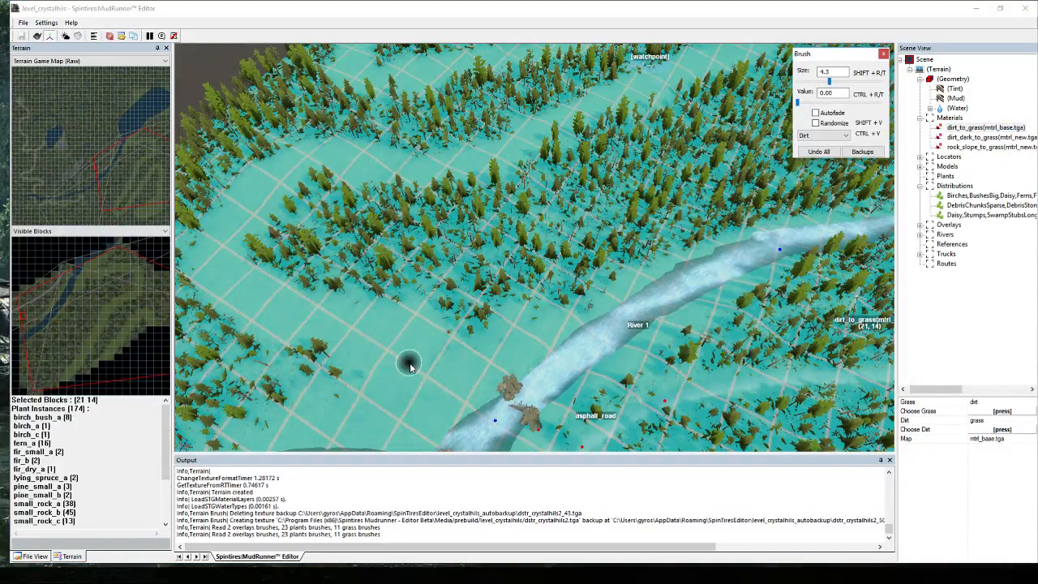
scroll(408, 344, up, 2)
mouse_move(408, 343)
middle_down()
mouse_move(468, 297)
mouse_move(431, 277)
mouse_move(457, 301)
mouse_move(579, 341)
mouse_move(462, 262)
mouse_move(535, 360)
middle_up()
scroll(475, 248, up, 3)
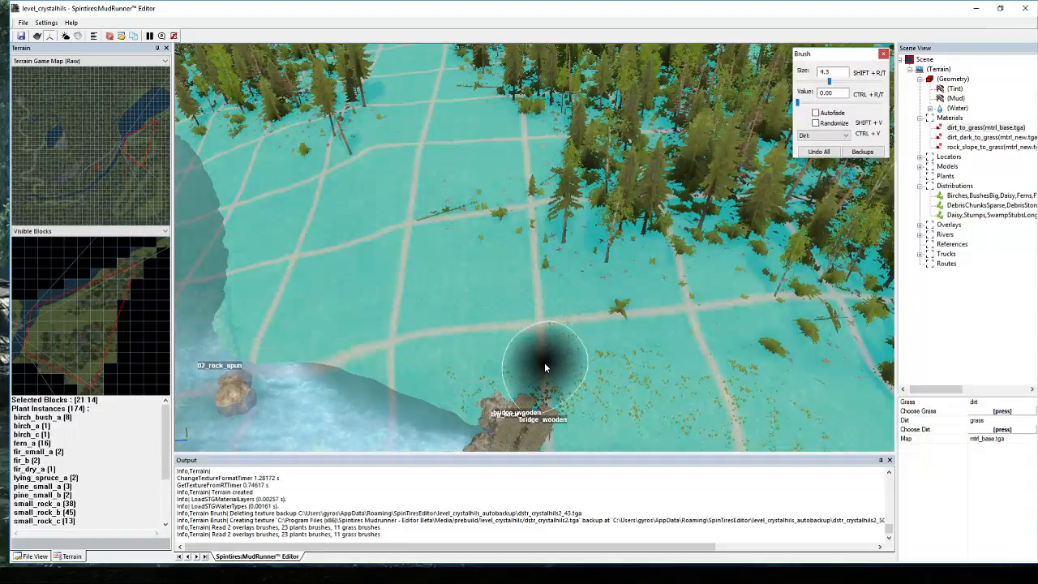
drag(541, 351, 535, 302)
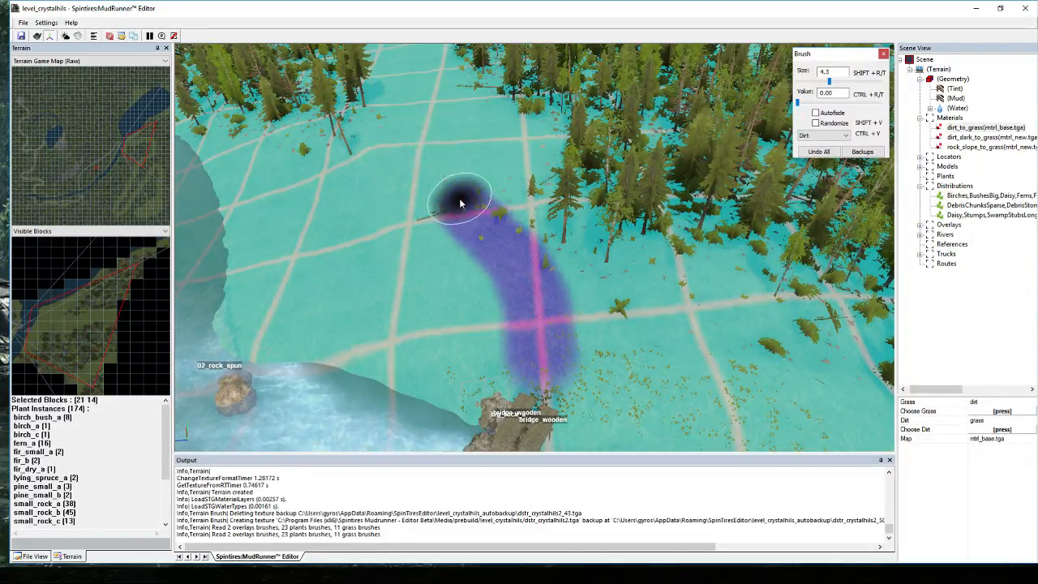
drag(452, 161, 409, 74)
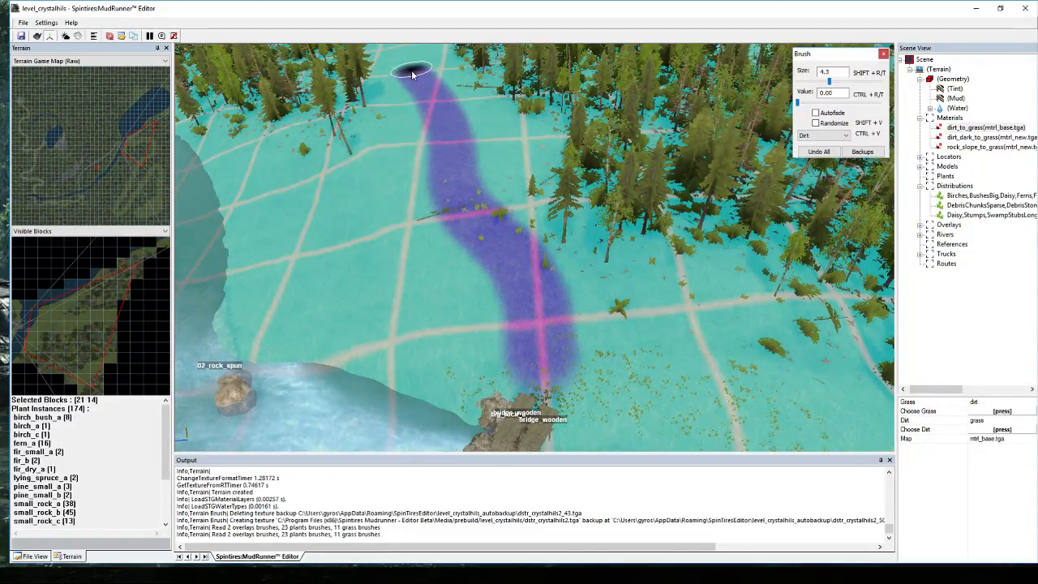
Continue the dirt path through the clearing and around its first forest bend towards the watchpoint.
scroll(419, 74, down, 3)
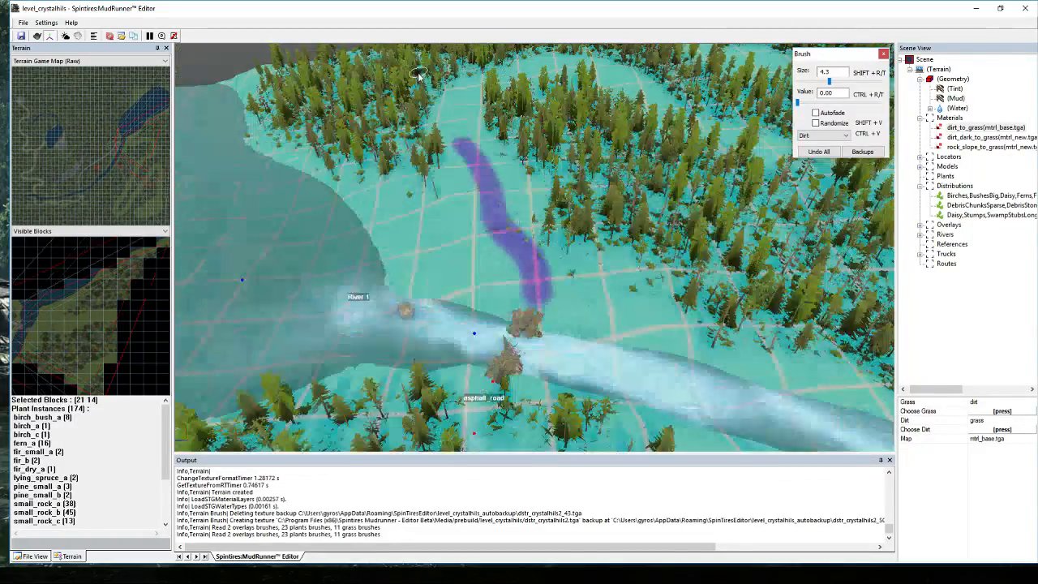
middle_drag(418, 74, 649, 359)
mouse_move(677, 447)
mouse_down()
mouse_move(628, 370)
mouse_move(614, 284)
mouse_move(622, 239)
mouse_move(669, 219)
mouse_move(783, 202)
mouse_up()
scroll(822, 205, down, 5)
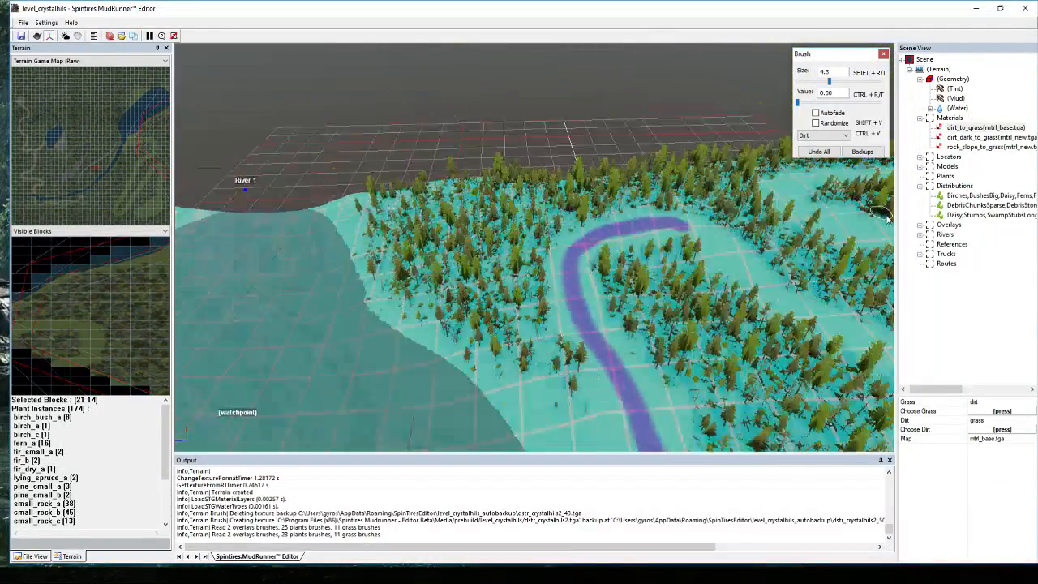
middle_drag(822, 204, 891, 289)
scroll(667, 313, up, 5)
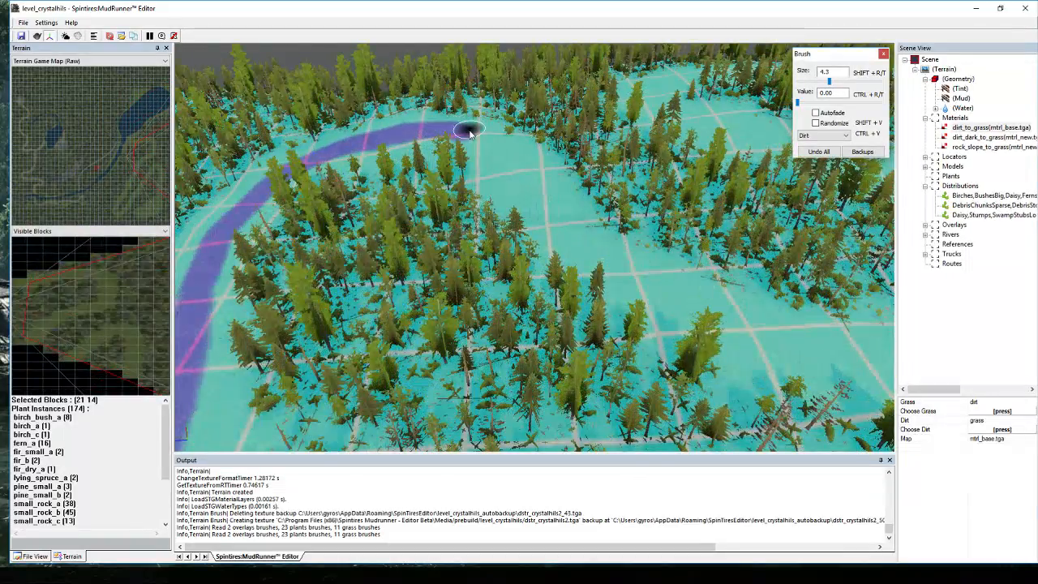
mouse_move(509, 152)
mouse_down()
mouse_move(616, 257)
mouse_move(665, 285)
mouse_move(853, 340)
mouse_up()
Extend the dirt path past the watchpoint, around the hairpin and back along the next clearing to its far bend.
mouse_move(853, 341)
middle_down()
mouse_move(882, 353)
mouse_move(896, 327)
mouse_move(808, 306)
mouse_move(850, 317)
middle_up()
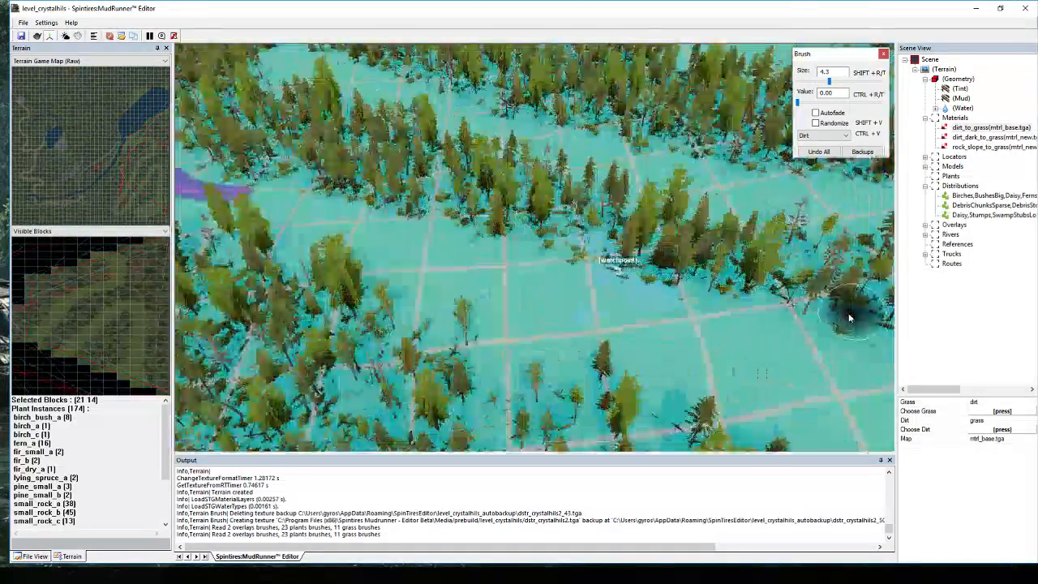
scroll(733, 311, down, 3)
scroll(734, 310, down, 2)
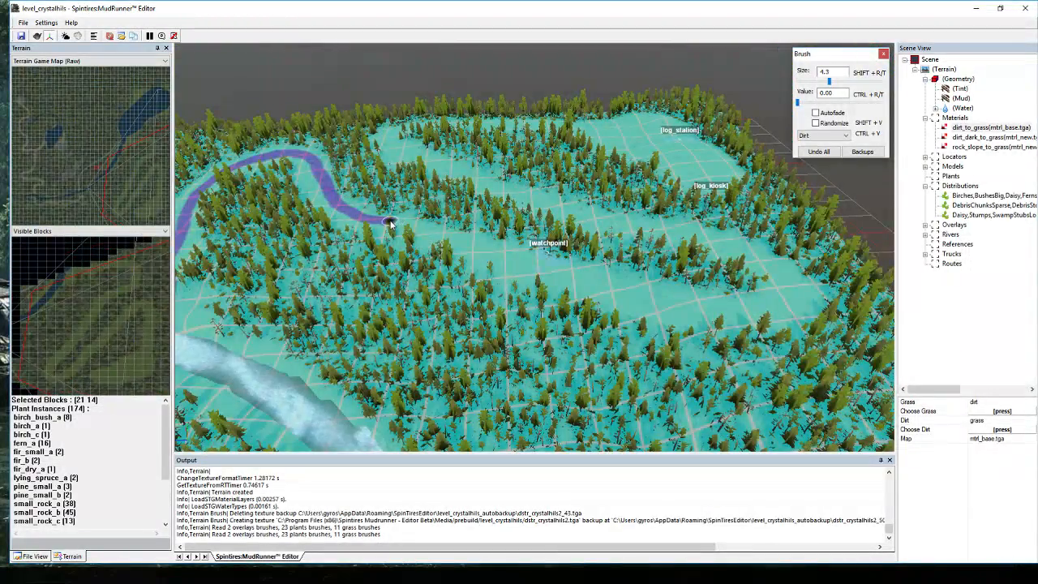
drag(446, 238, 480, 250)
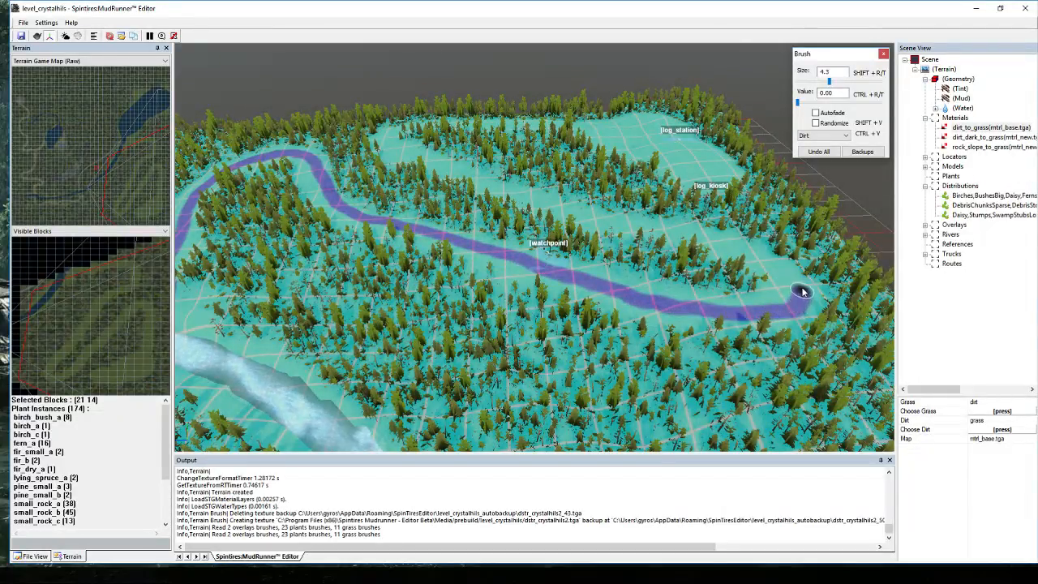
drag(801, 292, 784, 274)
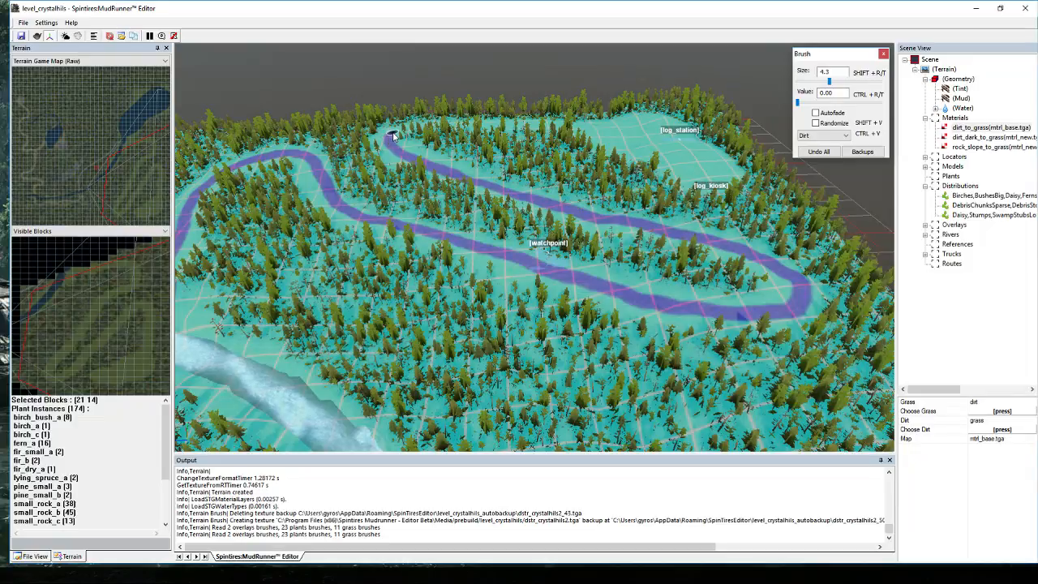
Carry the dirt path around the last bend to log_station and paint a closed loop connecting log_station and log_kiosk.
scroll(393, 137, up, 5)
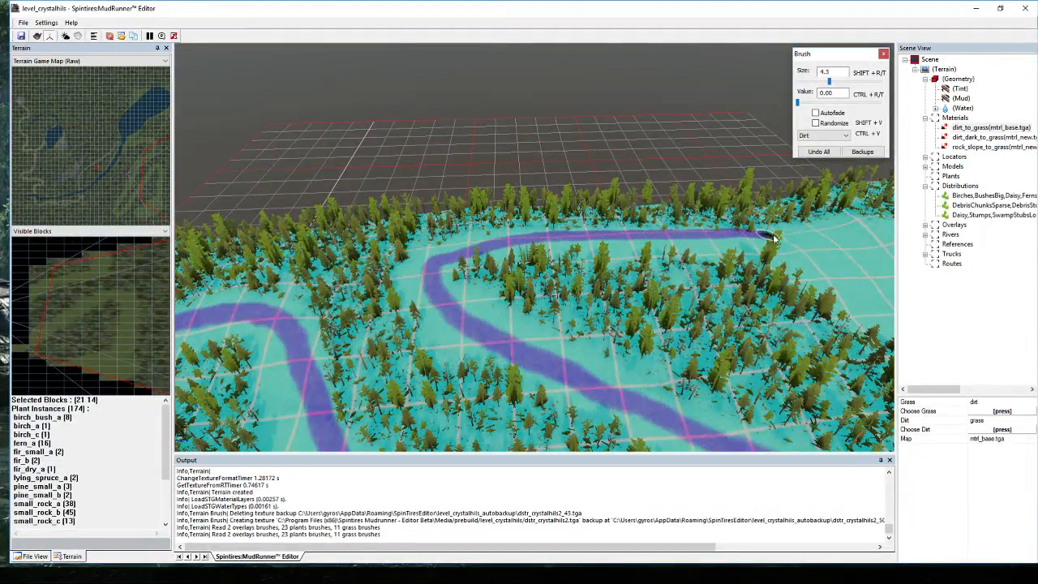
middle_drag(839, 243, 588, 215)
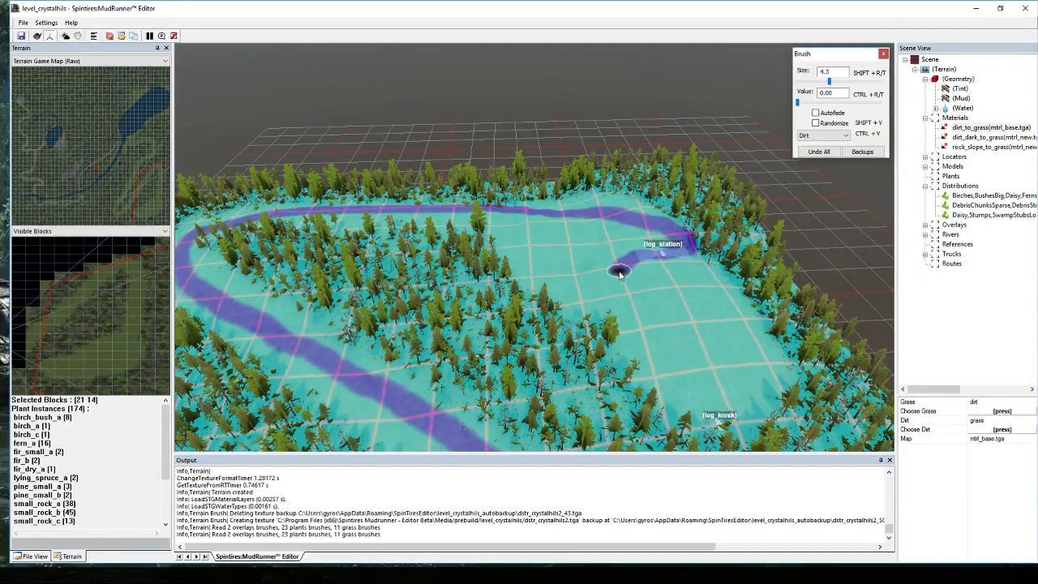
mouse_move(620, 308)
mouse_down()
mouse_move(634, 343)
mouse_move(713, 415)
mouse_move(746, 404)
mouse_move(739, 330)
mouse_up()
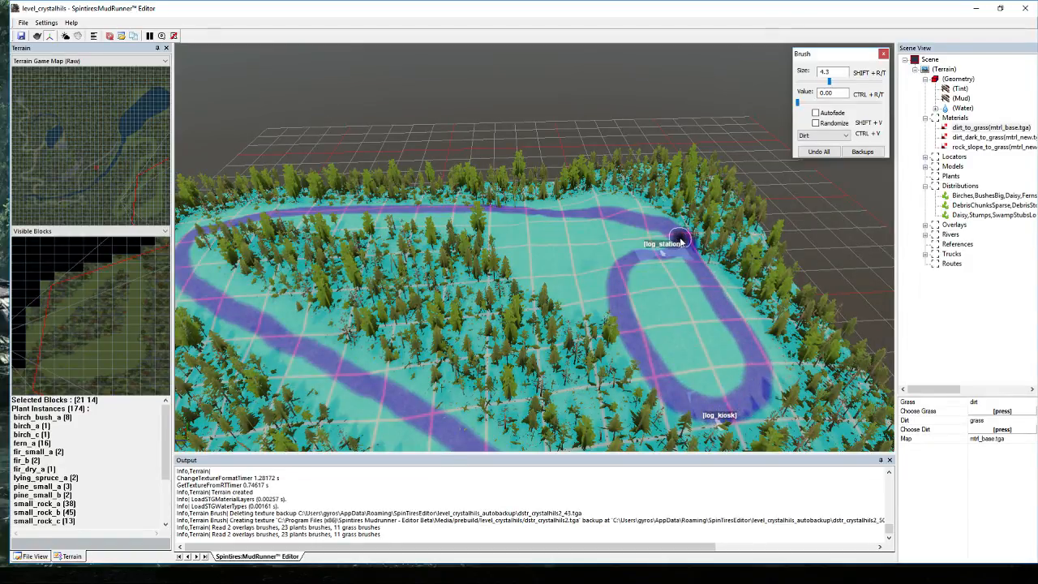
Rebuild the terrain around the log_station and log_kiosk loop and inspect the painted dirt path there.
scroll(704, 295, up, 3)
middle_drag(705, 295, 716, 298)
click(549, 357)
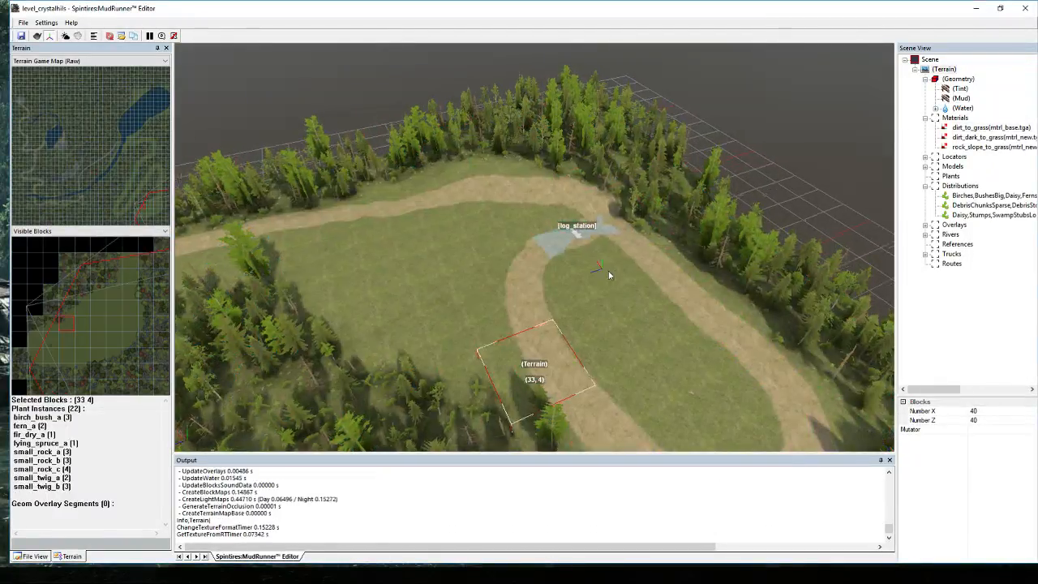
middle_drag(608, 274, 663, 272)
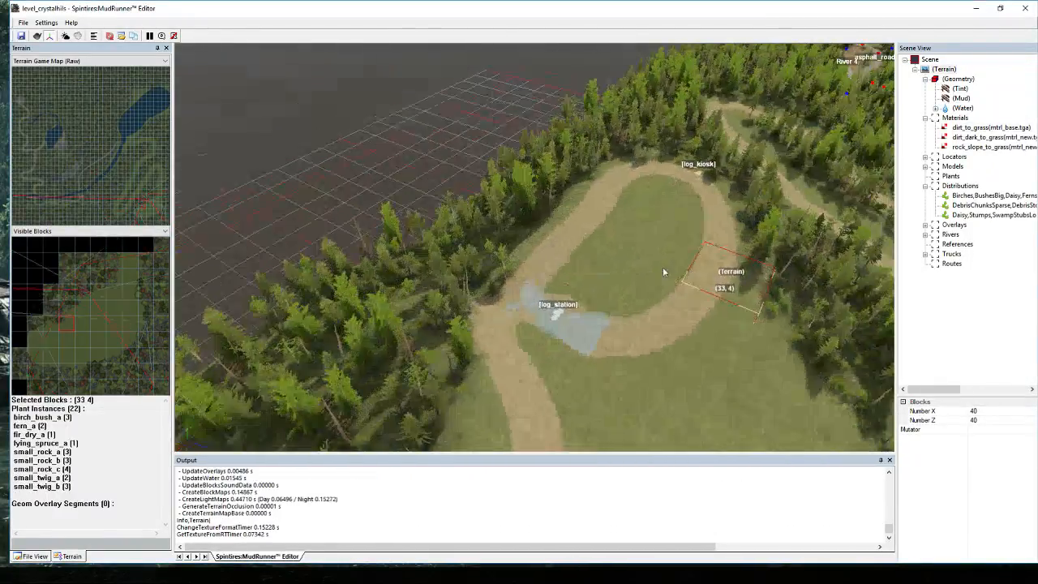
scroll(558, 287, up, 2)
click(550, 345)
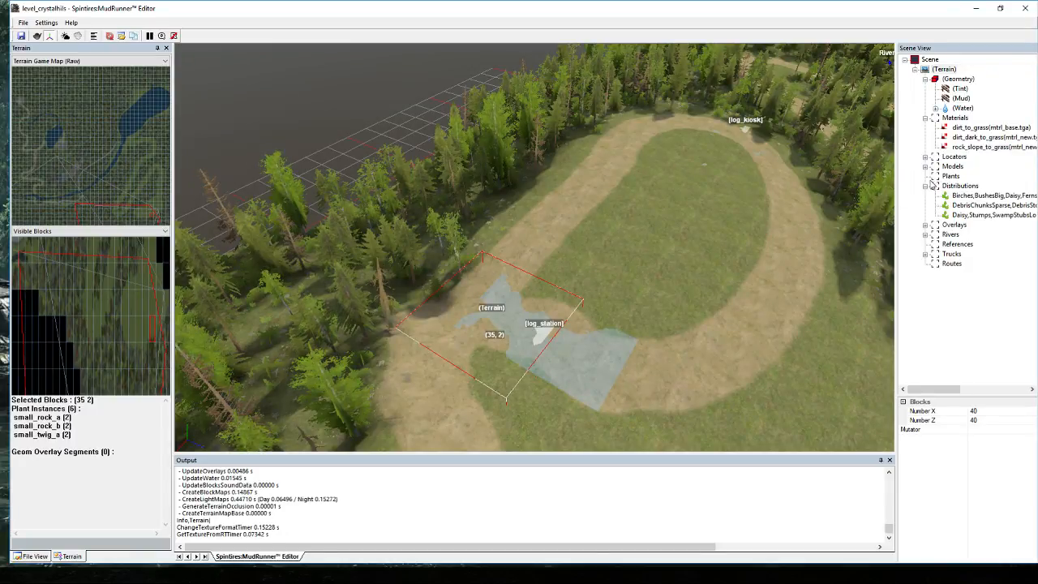
Move the log_kiosk locator off the dirt path onto the grassy centre of the loop.
click(925, 157)
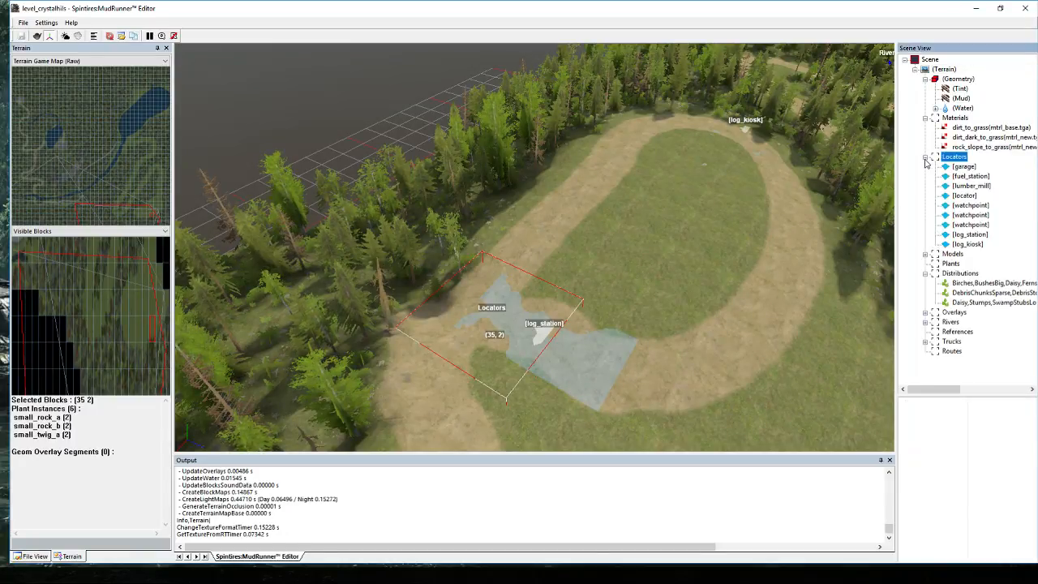
click(967, 244)
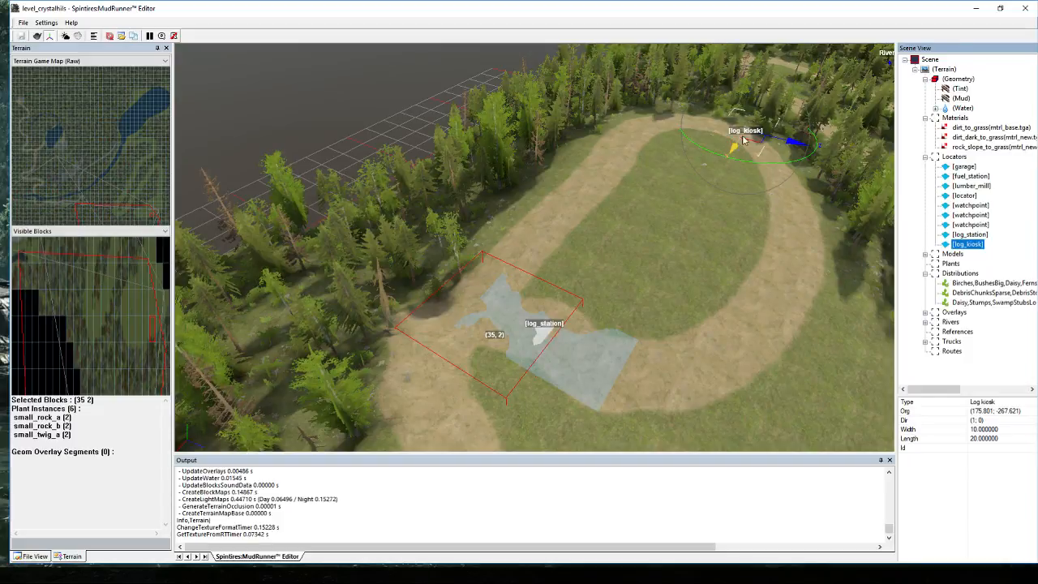
drag(744, 140, 739, 249)
click(750, 322)
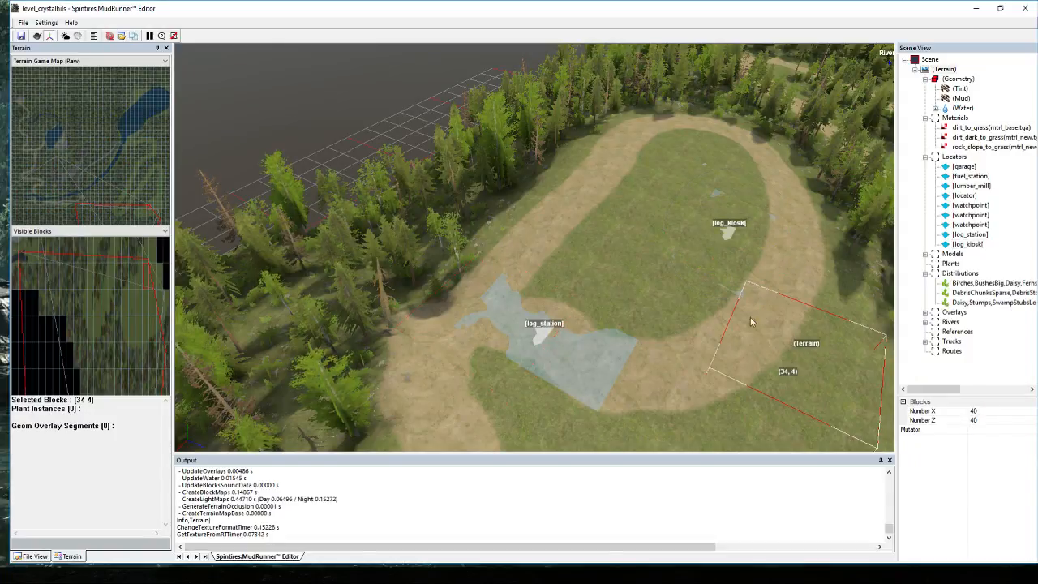
Rotate the log_station locator a quarter turn and move it beside log_kiosk inside the loop, at about (220; -274).
click(541, 332)
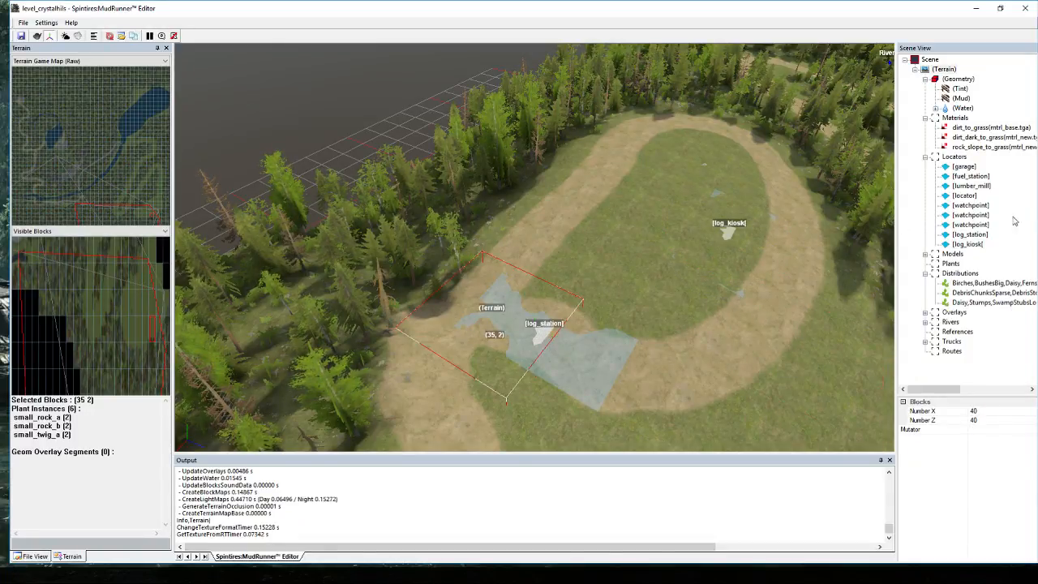
click(970, 234)
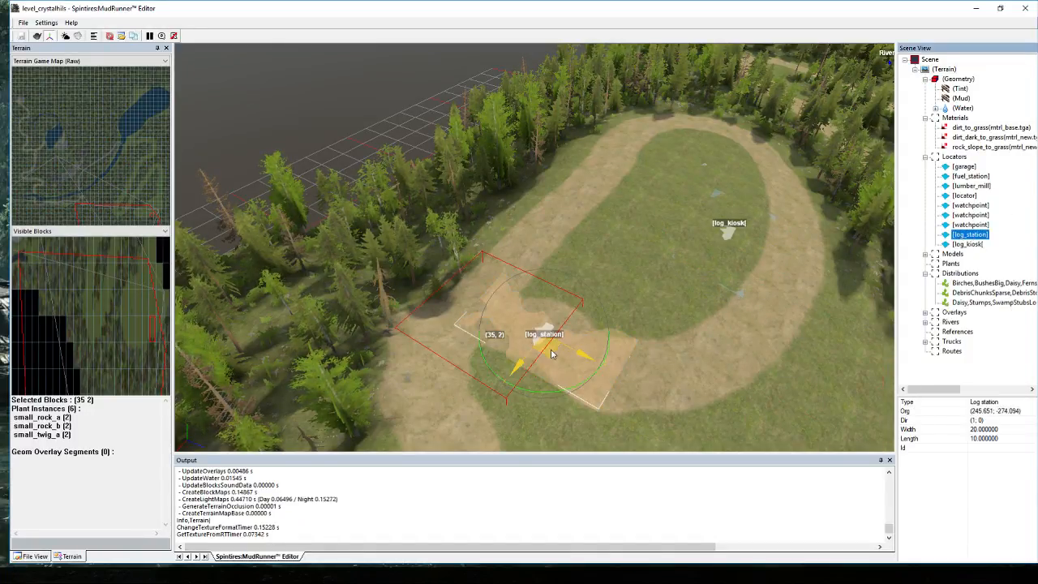
drag(562, 395, 637, 236)
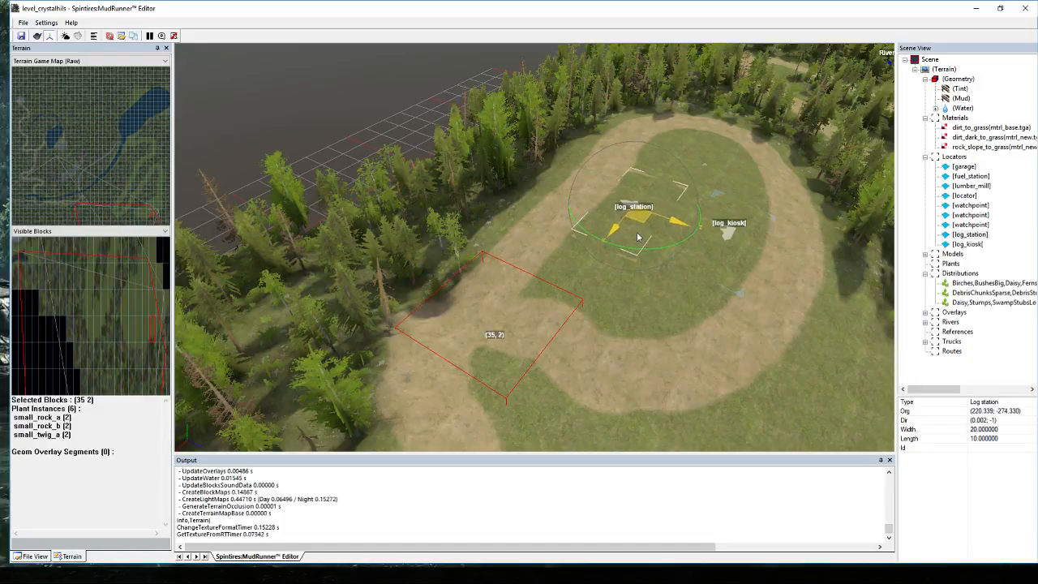
click(640, 284)
Examine the placement of log_station and log_kiosk inside the loop, and review the dirt path back to the wooden bridge.
middle_drag(613, 287, 726, 314)
scroll(495, 313, up, 2)
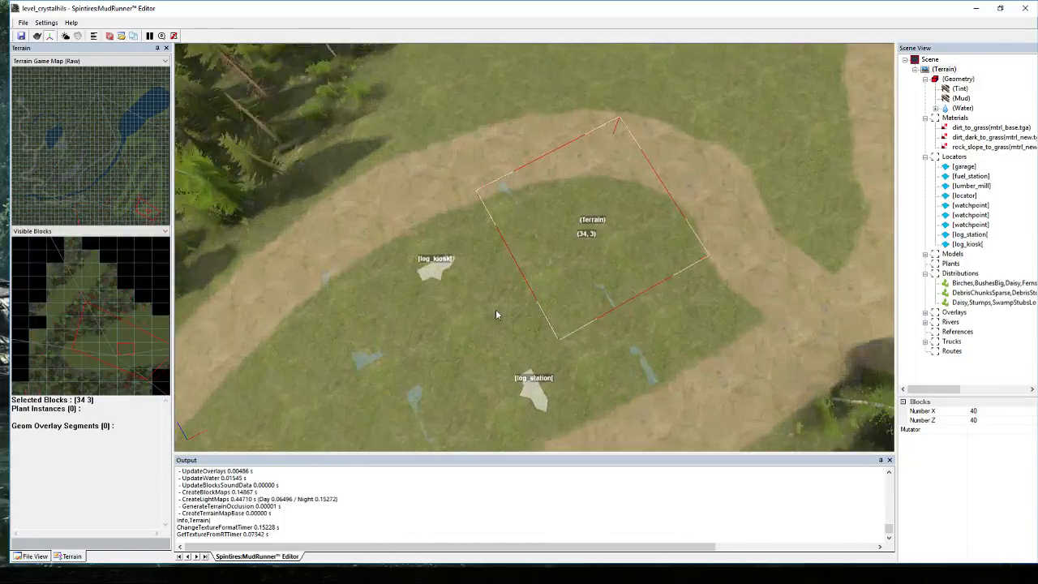
middle_drag(495, 313, 460, 236)
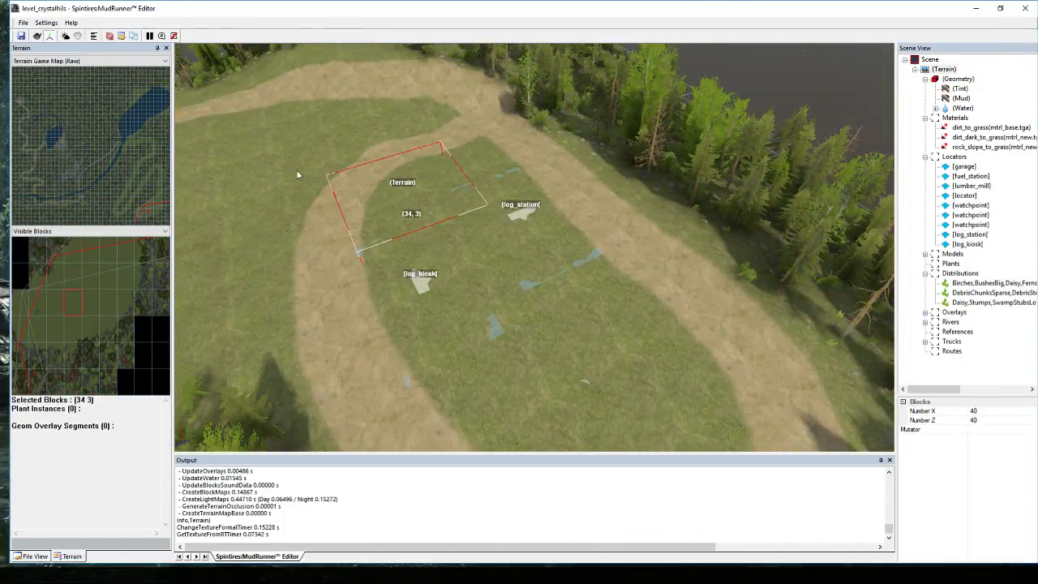
scroll(291, 174, down, 4)
scroll(283, 202, up, 4)
scroll(489, 245, down, 3)
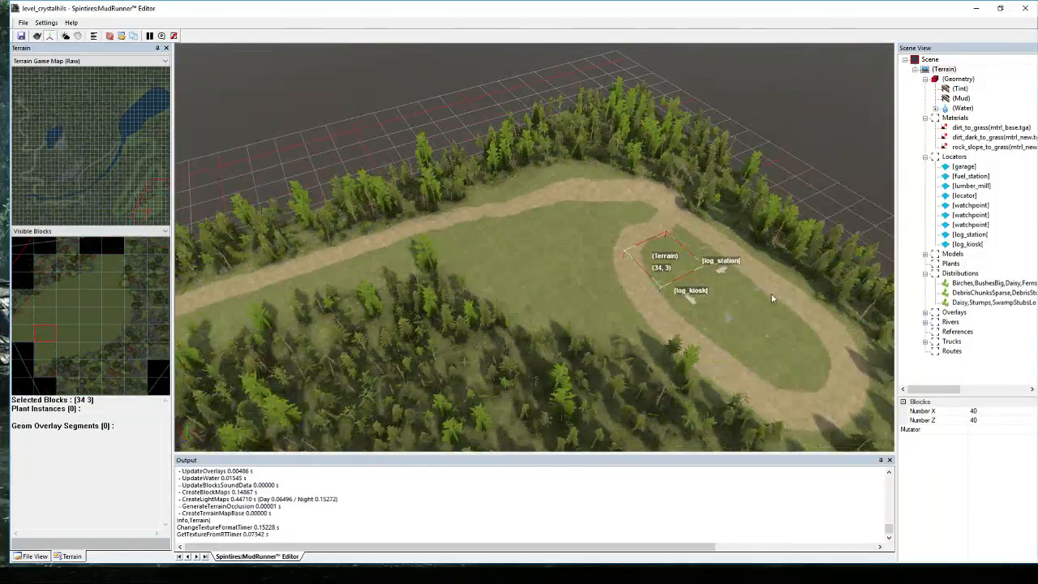
scroll(772, 298, up, 3)
scroll(664, 274, down, 4)
scroll(514, 162, up, 4)
middle_drag(601, 210, 501, 348)
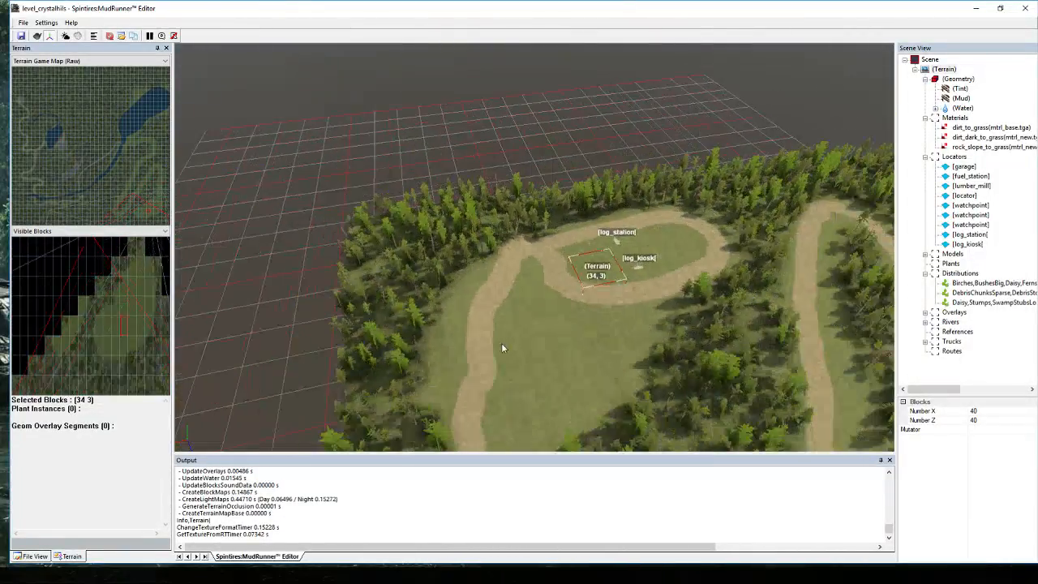
scroll(503, 343, down, 4)
scroll(778, 336, down, 4)
scroll(681, 408, up, 4)
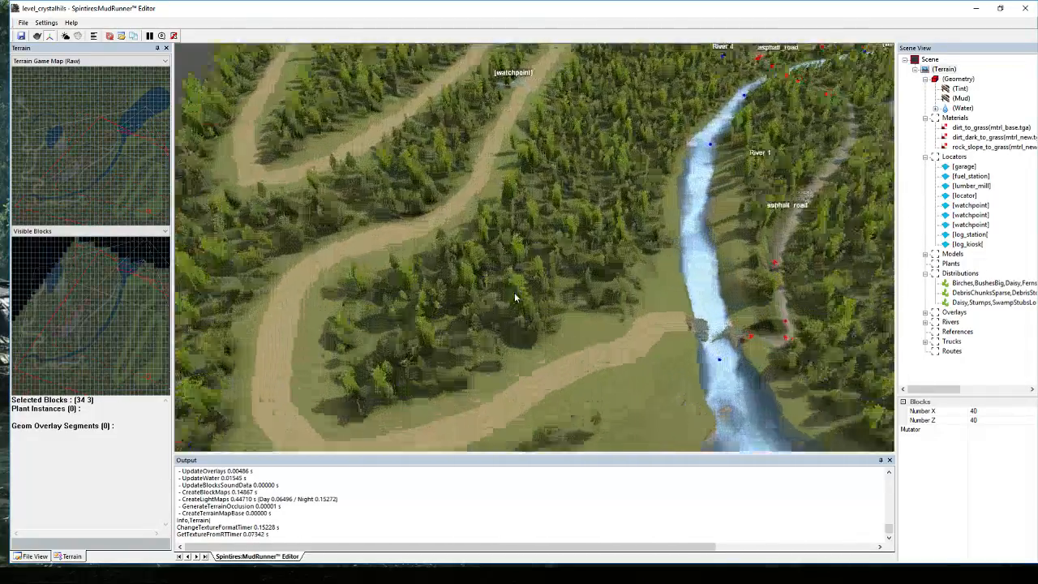
middle_drag(514, 297, 521, 299)
scroll(702, 364, up, 4)
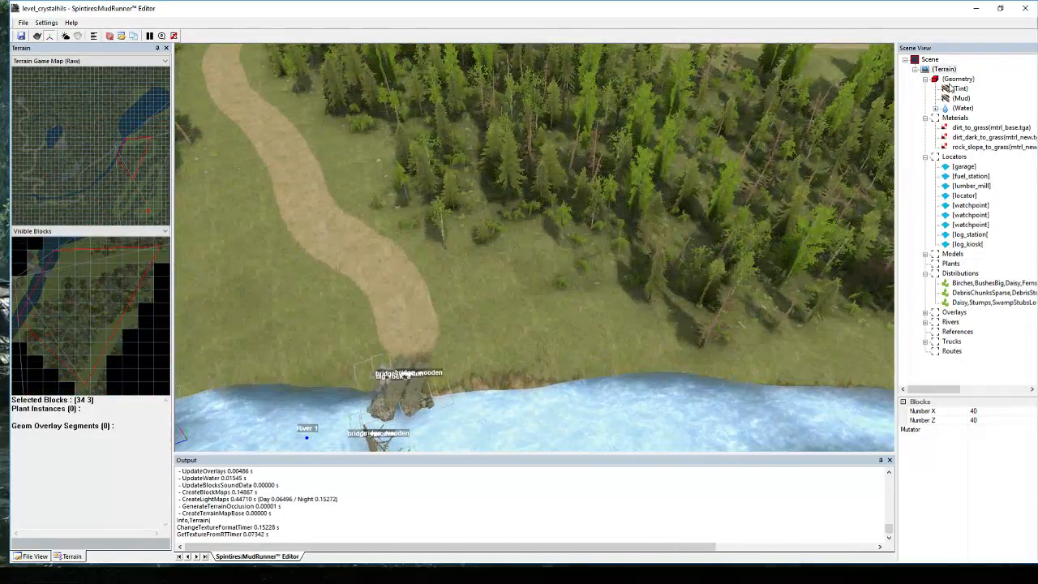
Flatten the terrain along the dirt path from the wooden bridge into the clearing with a Flatten brush of size 4.3 and value 1.00.
click(945, 82)
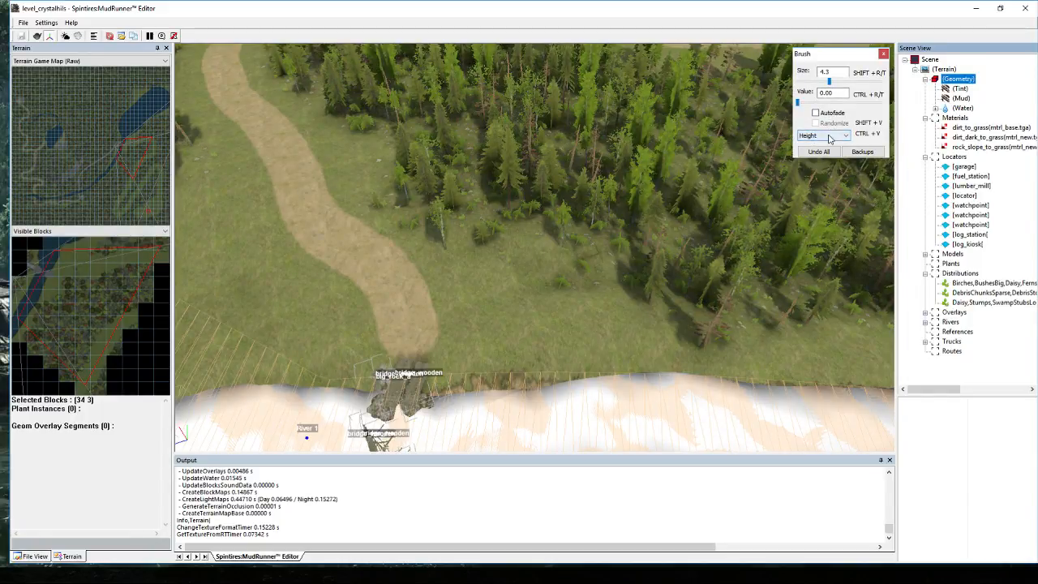
click(829, 137)
click(813, 154)
scroll(570, 235, up, 3)
mouse_move(317, 327)
middle_down()
mouse_move(570, 235)
mouse_move(555, 220)
middle_up()
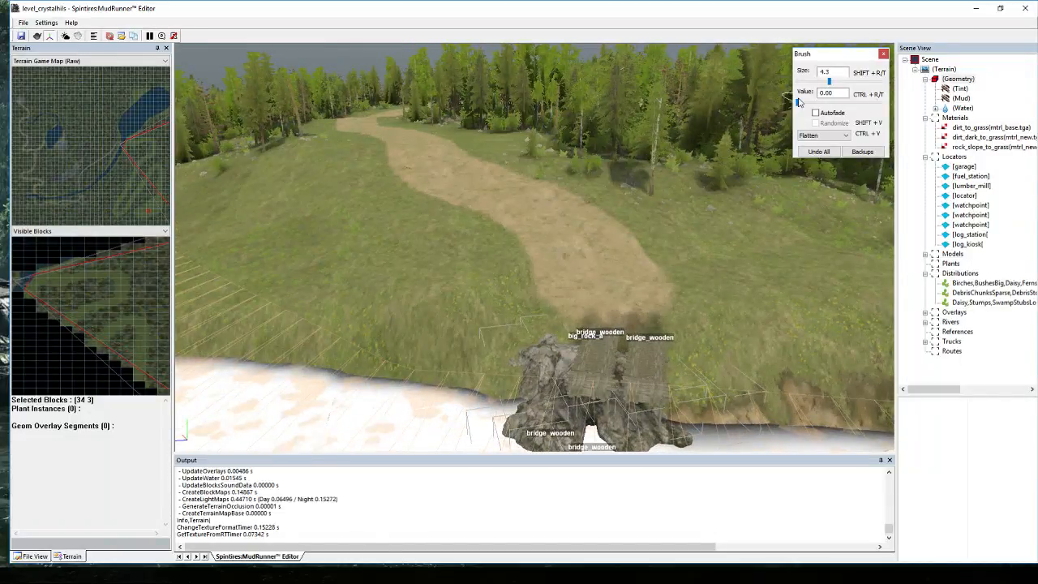
drag(799, 101, 803, 106)
drag(879, 100, 884, 103)
mouse_move(651, 256)
mouse_down()
mouse_move(563, 242)
mouse_move(598, 279)
mouse_move(495, 185)
mouse_move(526, 215)
mouse_move(451, 169)
mouse_move(516, 203)
mouse_up()
scroll(482, 214, down, 4)
mouse_move(482, 214)
alt+middle_down()
mouse_move(439, 239)
mouse_move(488, 175)
alt+middle_up()
scroll(488, 175, up, 4)
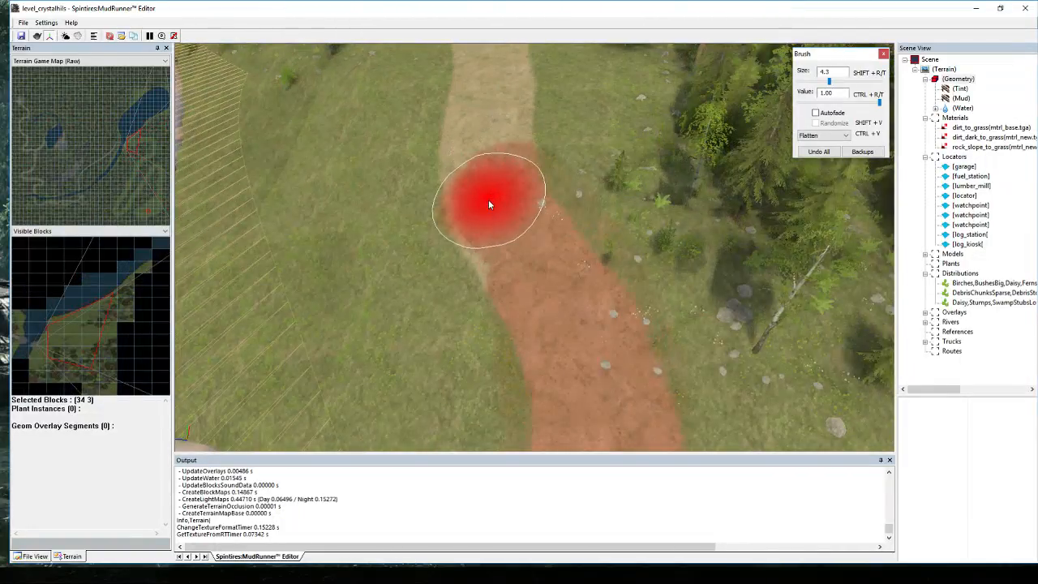
drag(489, 203, 498, 76)
Adjust the ground level where the path meets the wooden bridge using the Height brush at value 0.34, and rebuild the terrain.
scroll(513, 107, down, 4)
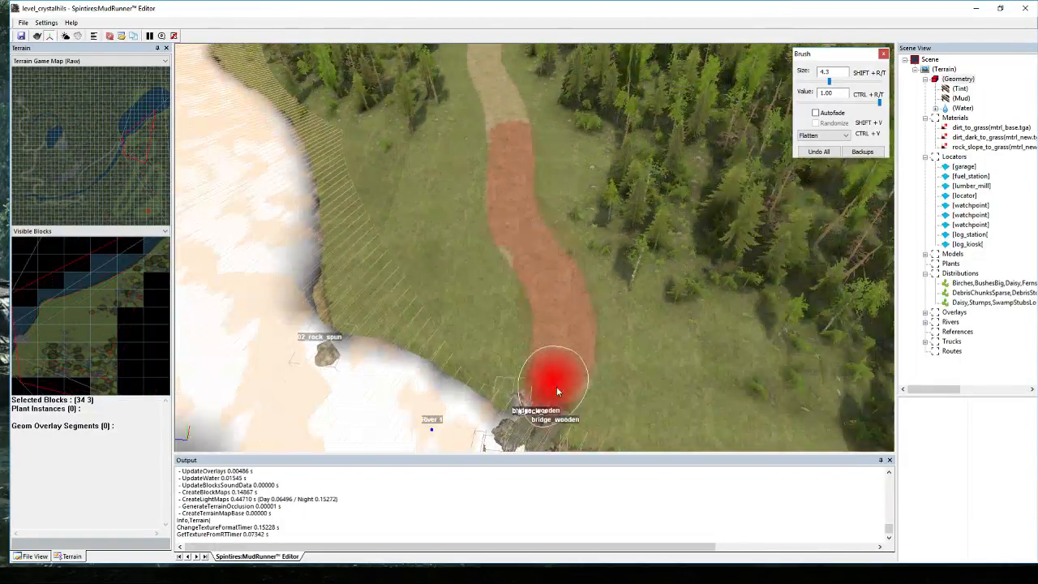
scroll(556, 391, up, 4)
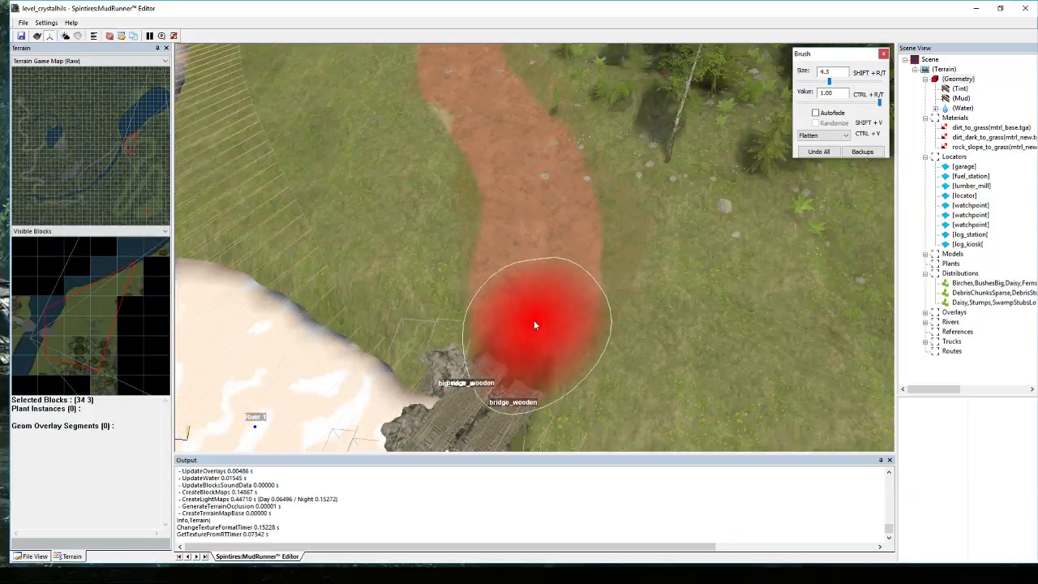
alt+middle_drag(597, 227, 583, 252)
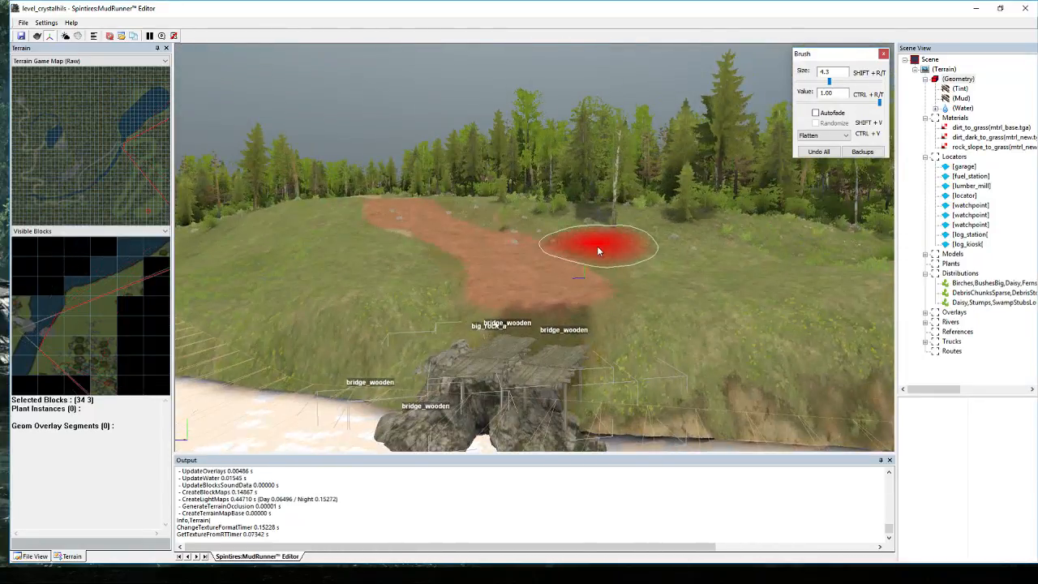
scroll(576, 282, up, 3)
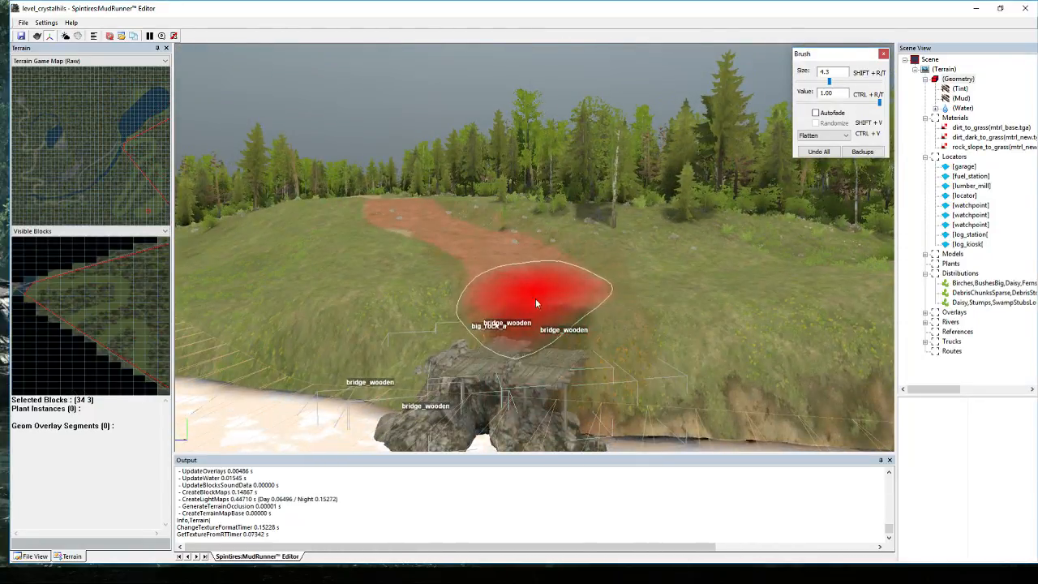
scroll(642, 303, up, 5)
scroll(685, 294, down, 5)
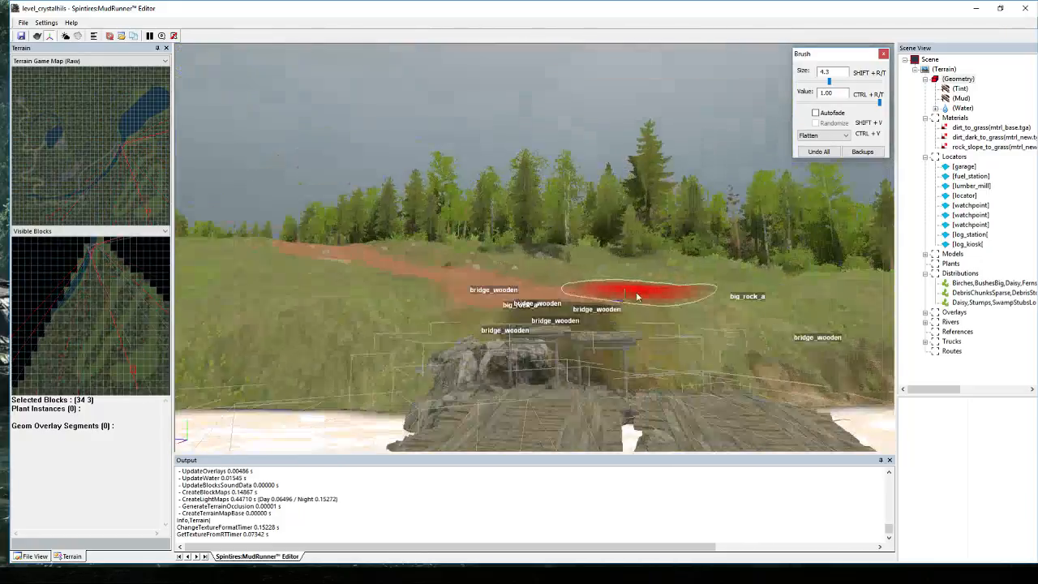
click(821, 135)
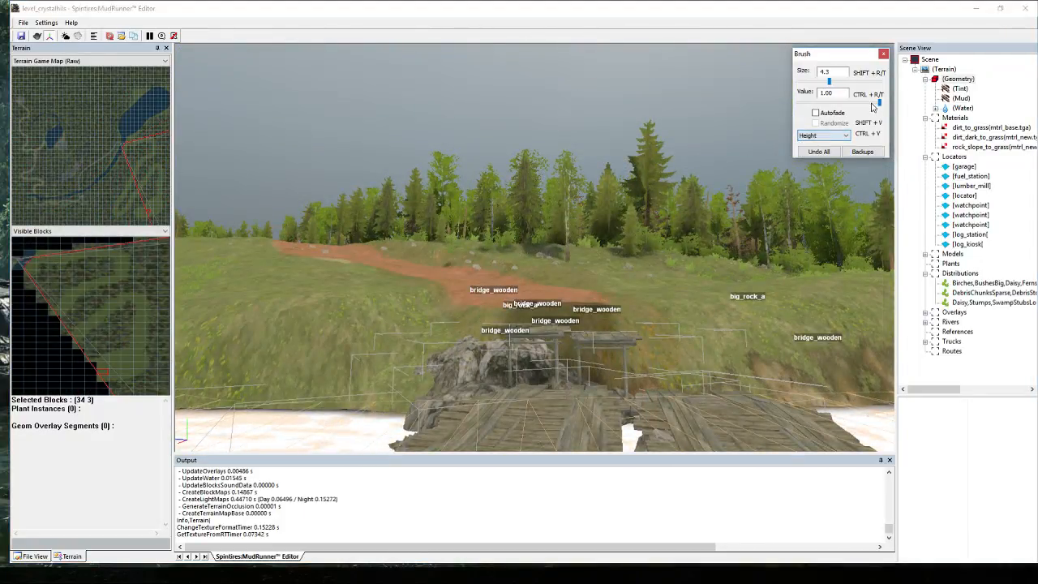
drag(825, 112, 826, 114)
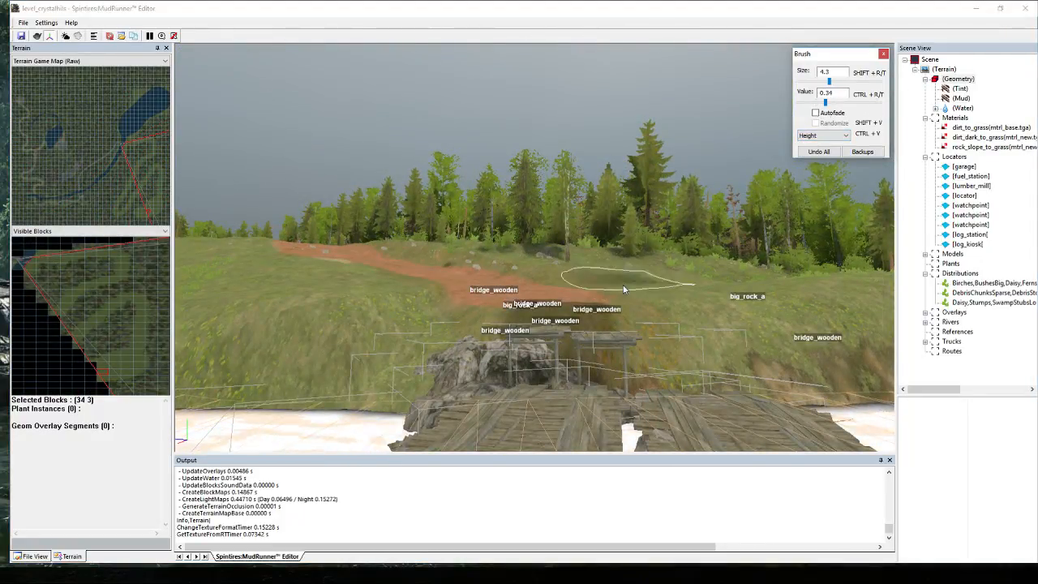
click(565, 315)
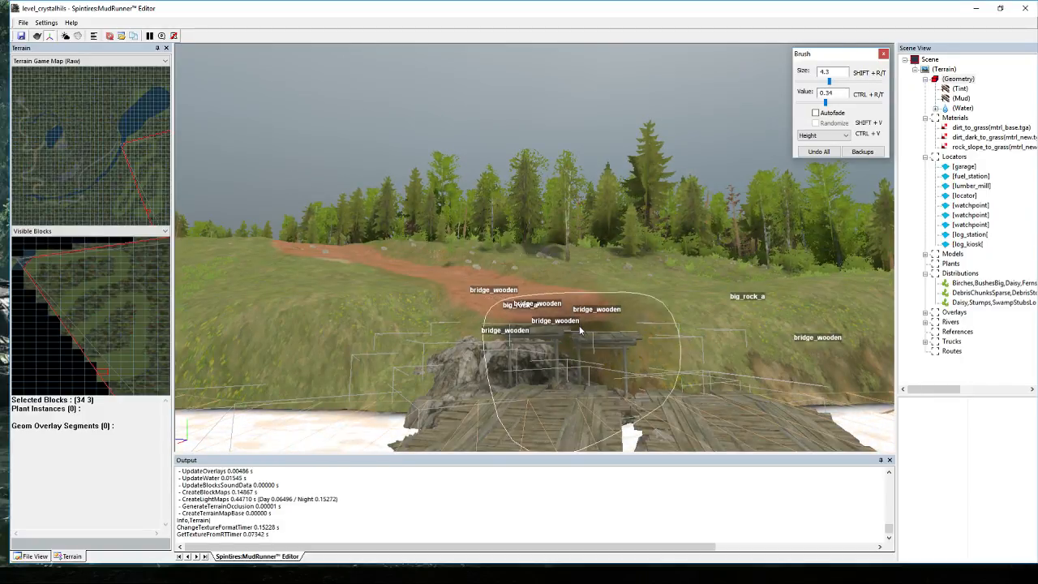
mouse_move(623, 301)
middle_down()
mouse_move(657, 303)
mouse_move(530, 337)
middle_up()
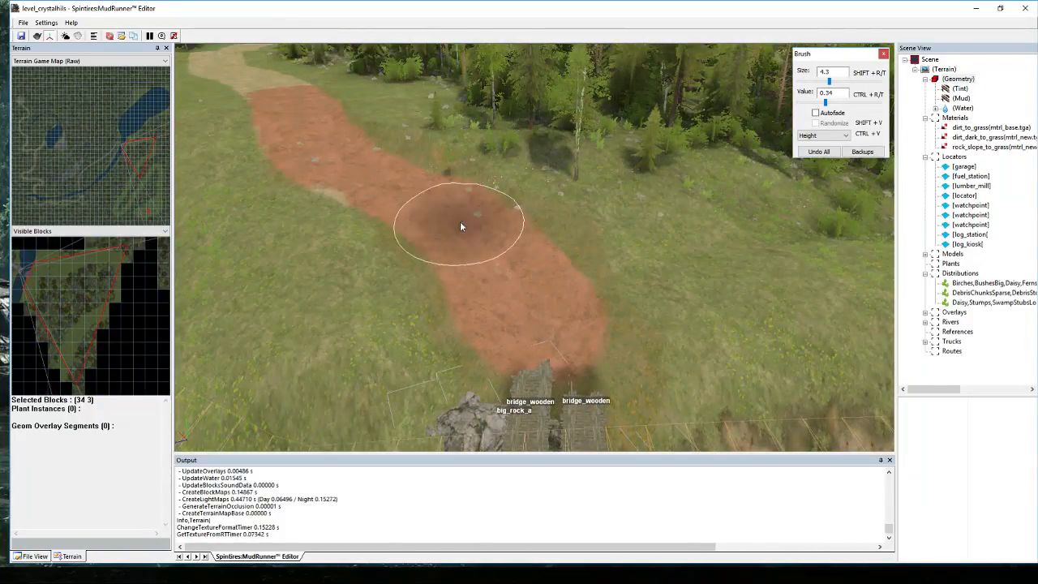
middle_drag(560, 238, 577, 251)
click(620, 251)
click(671, 347)
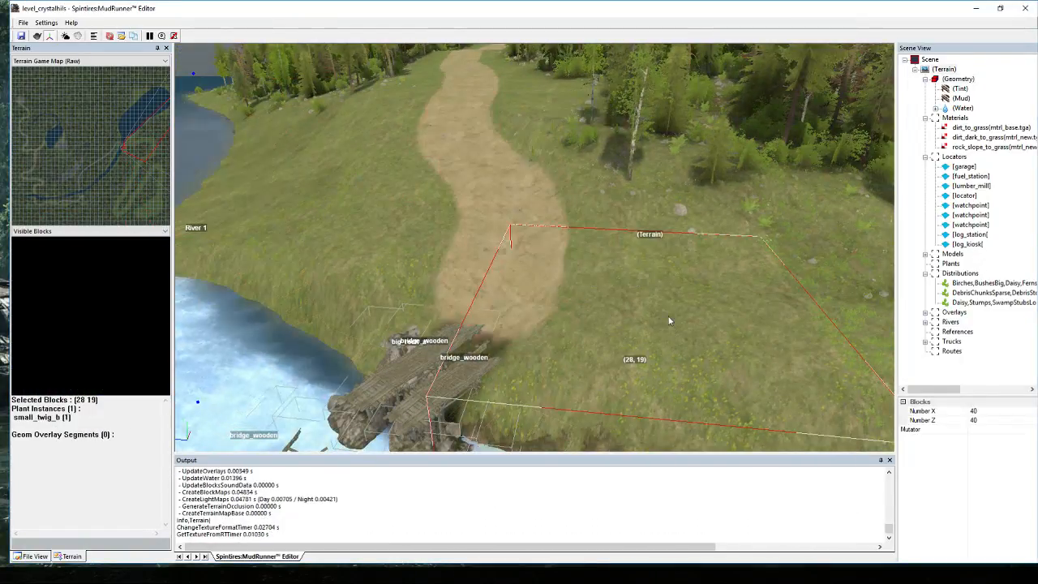
Inspect the transition between the wooden bridge decks and the reshaped dirt path from several angles.
scroll(680, 294, up, 3)
mouse_move(681, 291)
middle_down()
mouse_move(678, 282)
mouse_move(545, 300)
mouse_move(558, 333)
mouse_move(468, 316)
mouse_move(405, 288)
mouse_move(512, 356)
middle_up()
scroll(413, 290, down, 3)
scroll(511, 355, down, 3)
scroll(373, 348, up, 4)
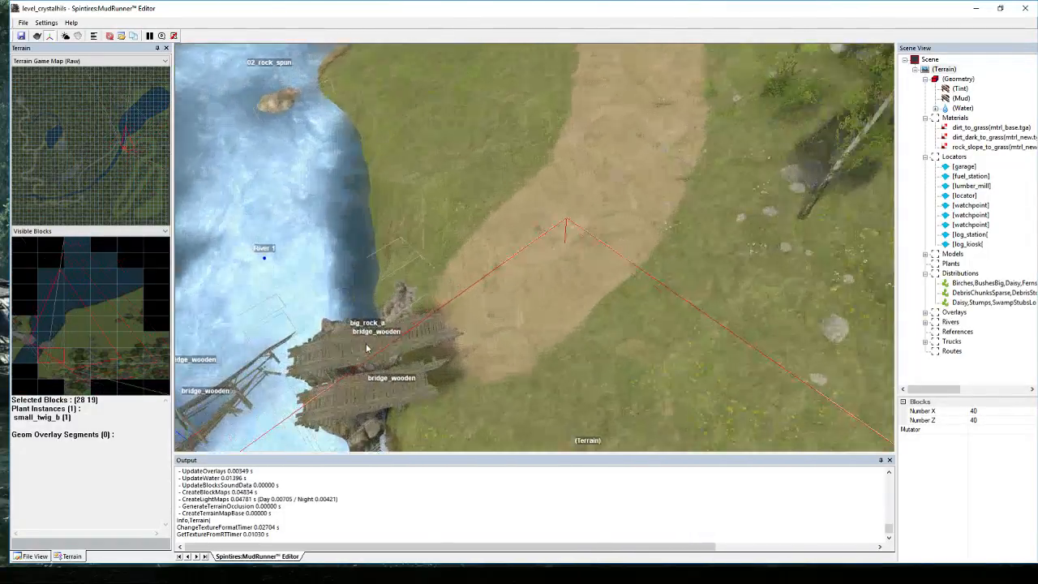
middle_drag(368, 348, 586, 281)
scroll(586, 281, down, 3)
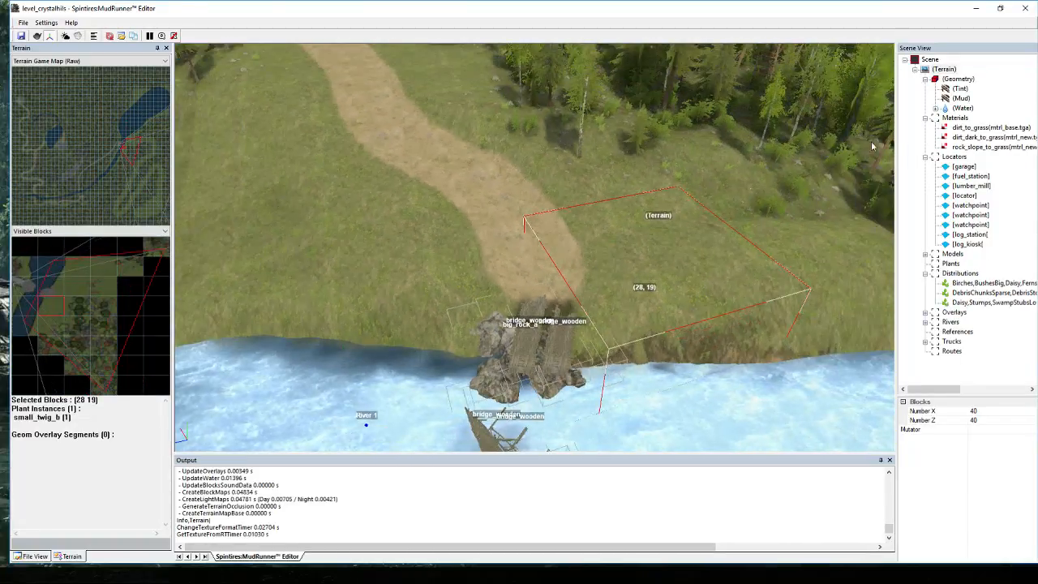
scroll(497, 257, up, 2)
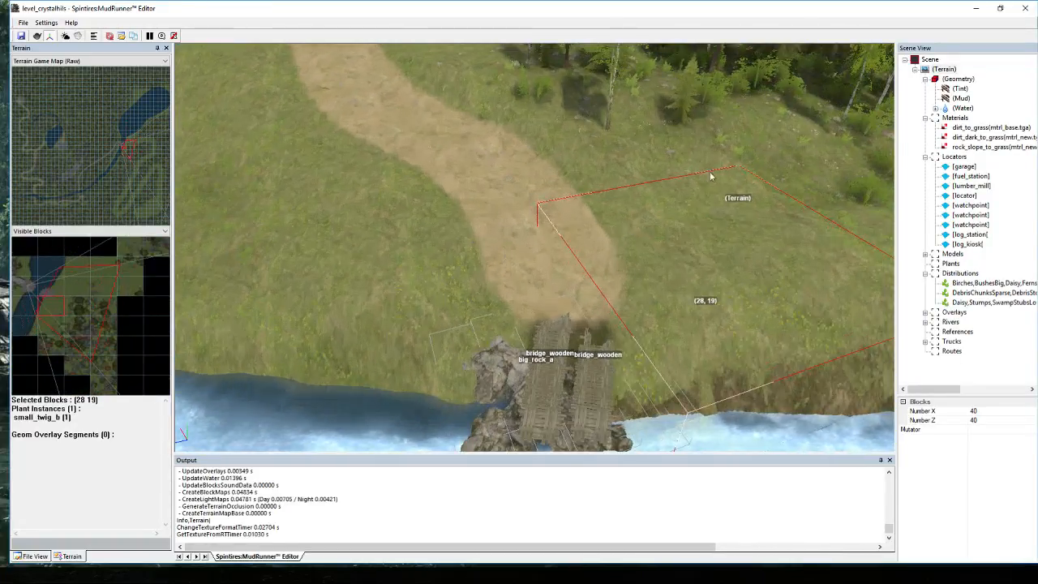
Widen the dirt_to_grass path at its bridge end to meet both bridge_wooden decks, with a Dirt brush of size 1.1 and value 0.22.
click(958, 79)
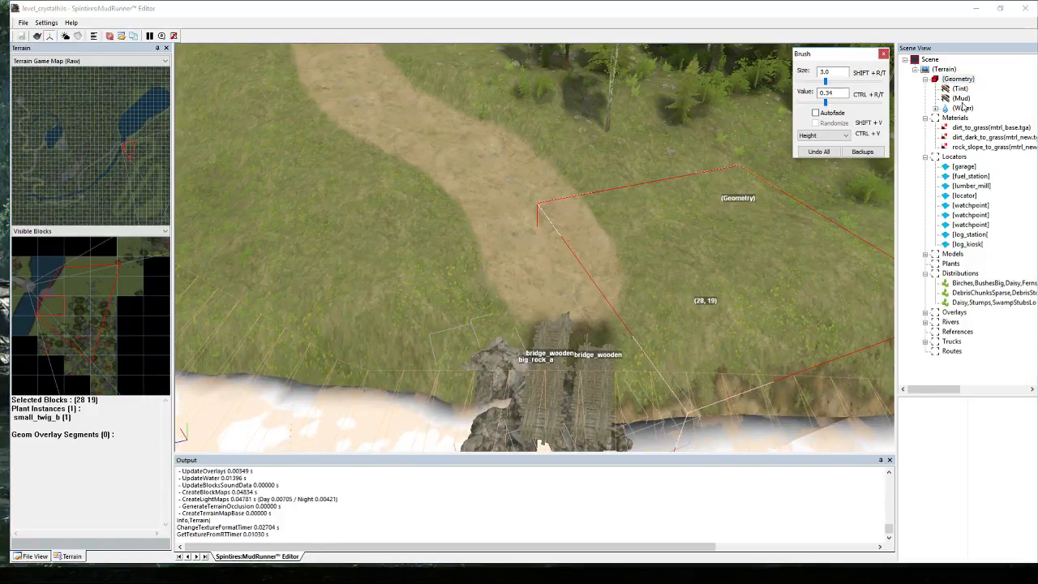
click(957, 127)
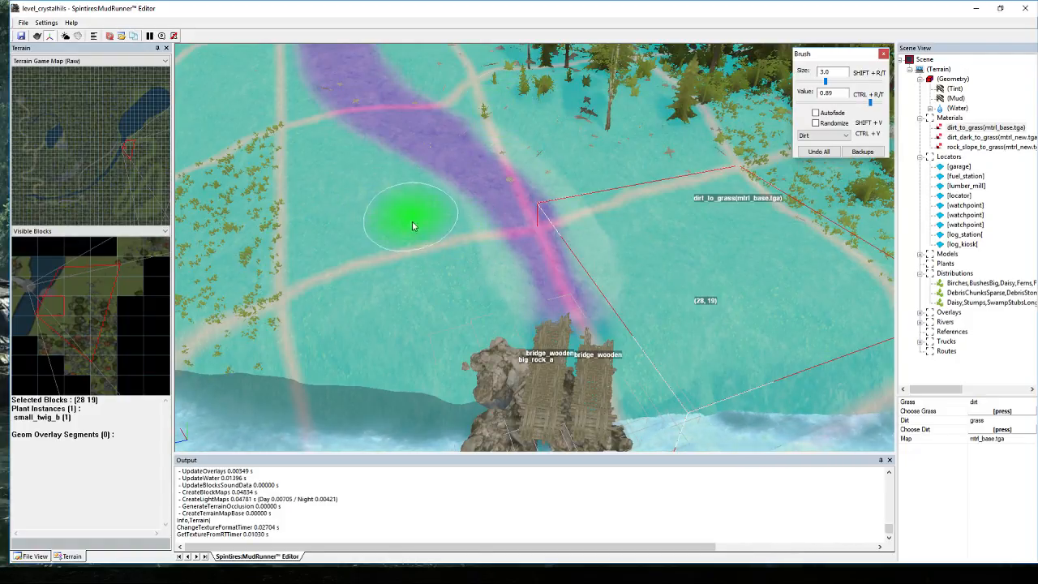
drag(871, 102, 868, 104)
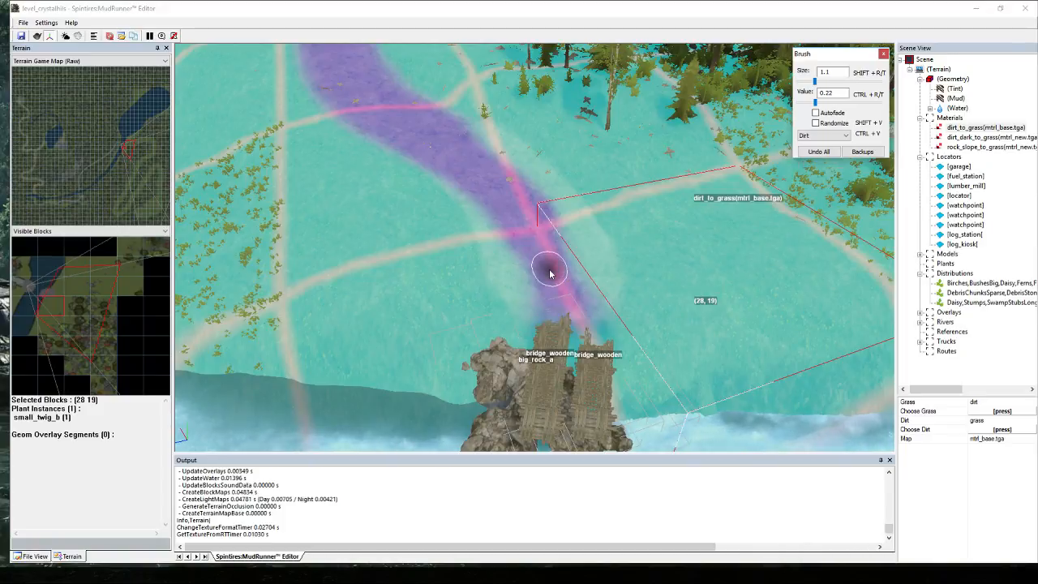
mouse_move(549, 273)
mouse_down()
mouse_move(521, 253)
mouse_move(614, 285)
mouse_up()
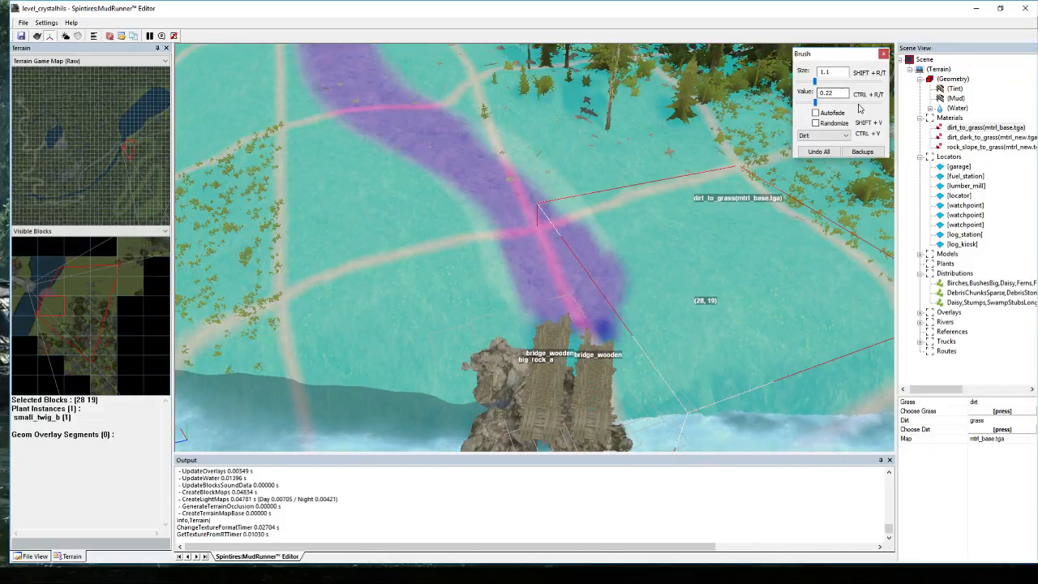
Trim the path's outer edge near the bridge back to grass with the brush value at 0.87, and rebuild the terrain.
key(ctrl+t)
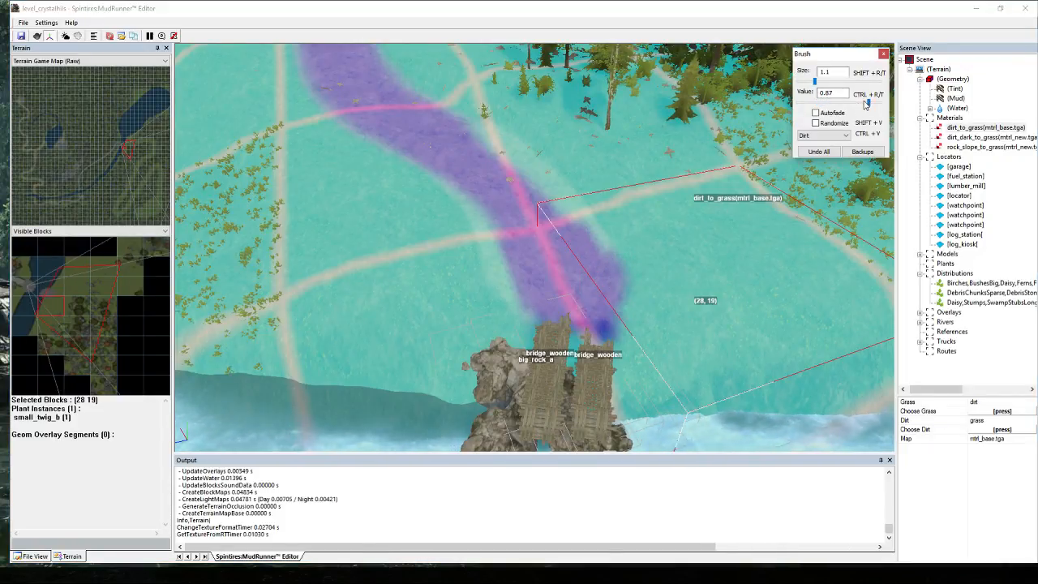
drag(626, 301, 612, 269)
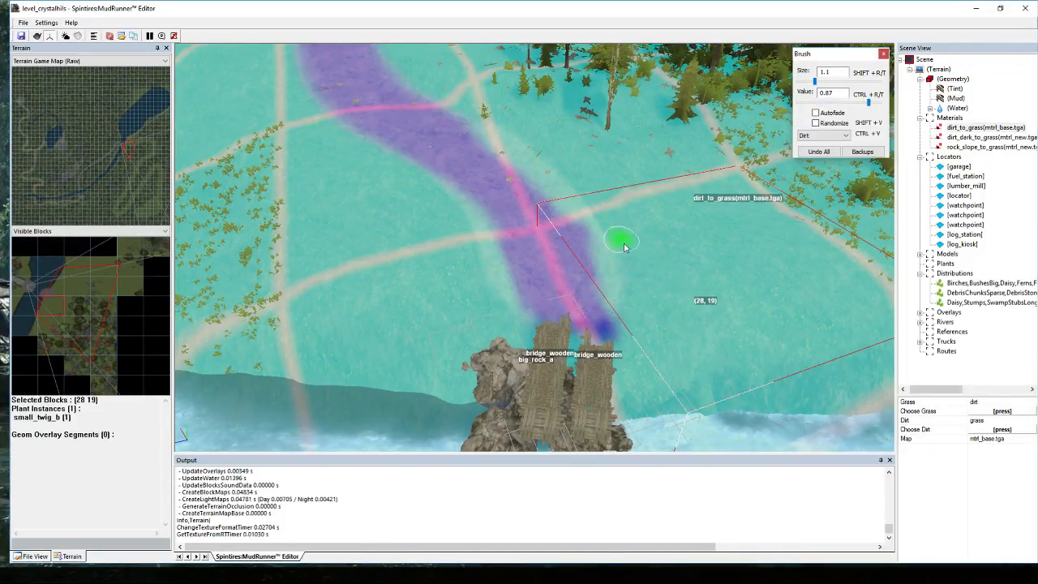
key(ctrl+b)
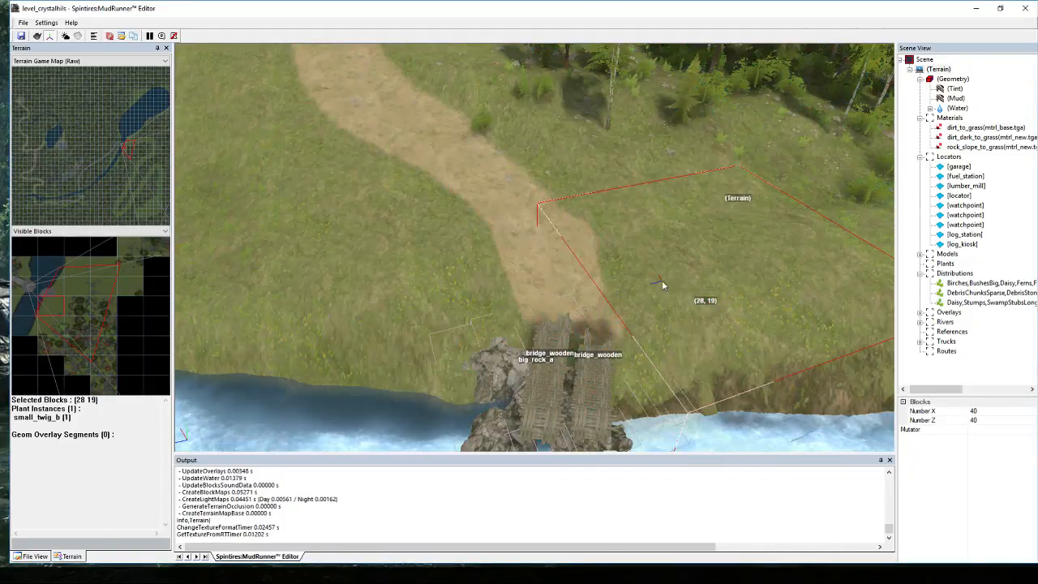
Fill the grass between the dirt path and the lakeshore with the Birches/Firs/Spruces distribution, using a Density brush of size 13.5 and value 0.87.
mouse_move(662, 283)
middle_down()
mouse_move(770, 275)
mouse_move(501, 262)
mouse_move(604, 250)
mouse_move(522, 205)
mouse_move(568, 324)
mouse_move(329, 152)
mouse_move(449, 277)
mouse_move(564, 283)
mouse_move(597, 257)
mouse_move(586, 227)
mouse_move(406, 271)
mouse_move(505, 324)
mouse_move(477, 205)
mouse_move(397, 142)
mouse_move(604, 296)
mouse_move(624, 335)
mouse_move(772, 307)
mouse_move(675, 305)
middle_up()
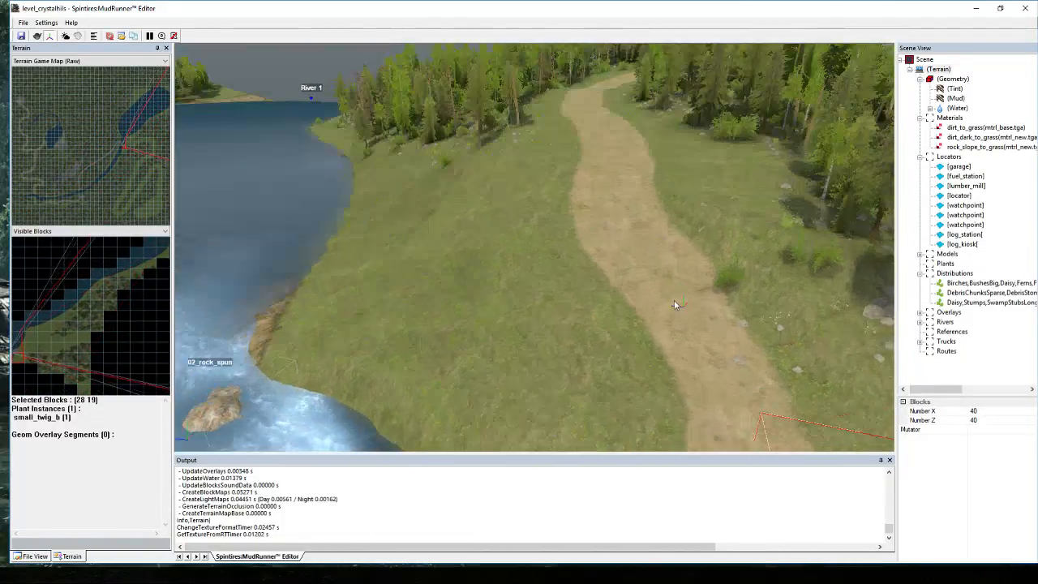
scroll(661, 303, down, 3)
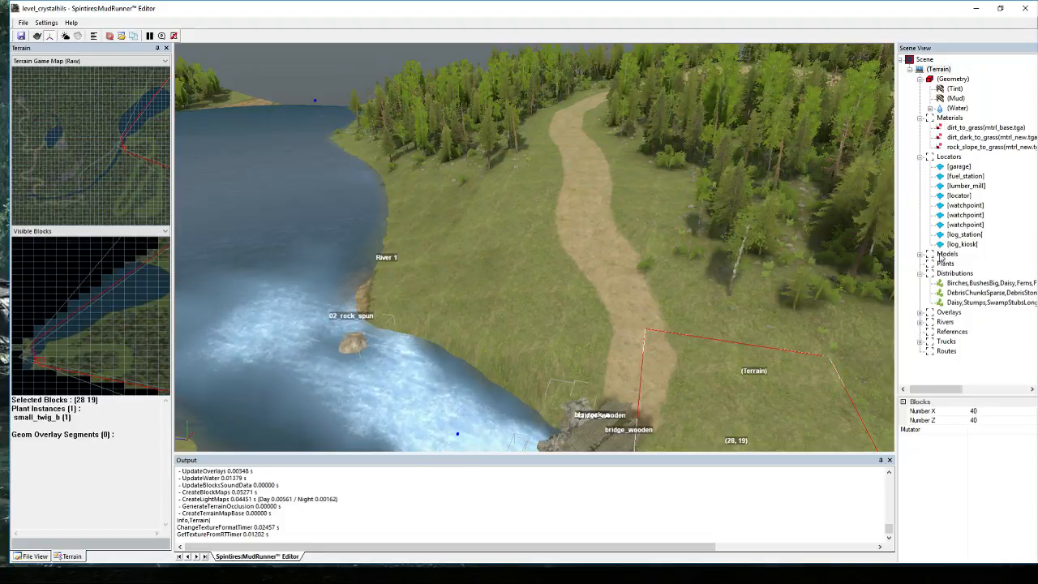
click(977, 283)
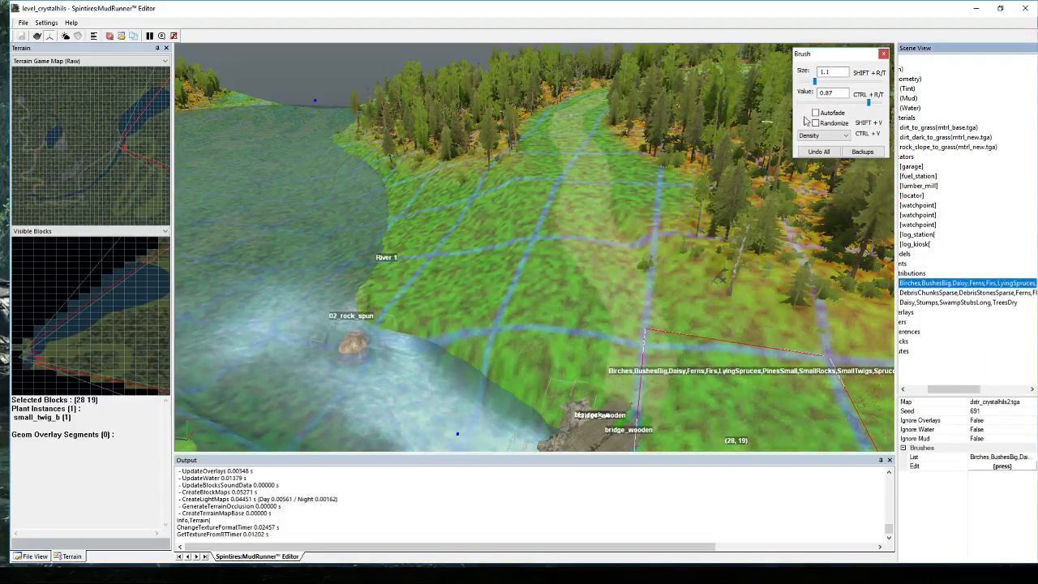
click(814, 83)
drag(849, 83, 848, 84)
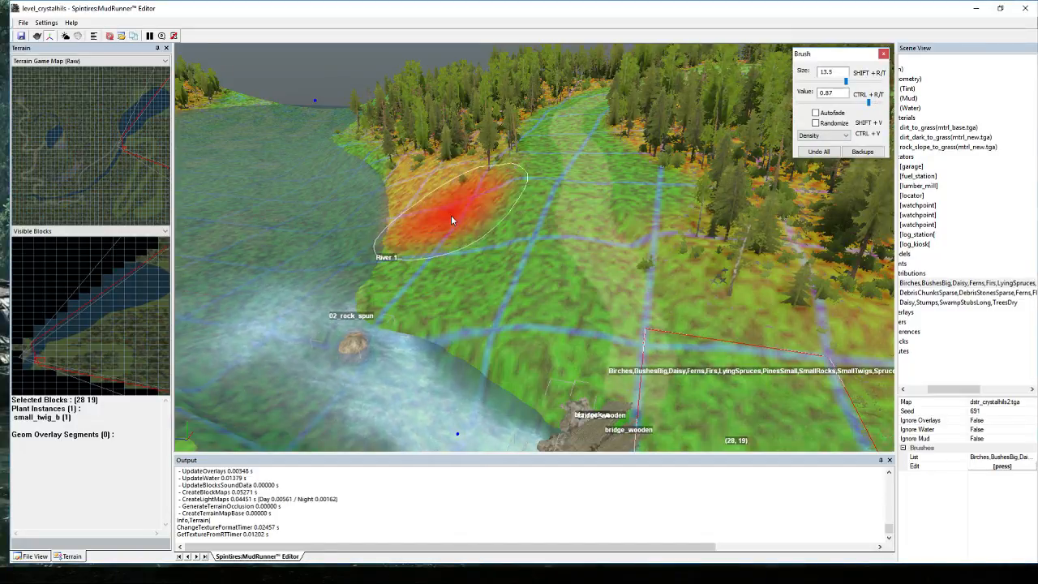
click(460, 251)
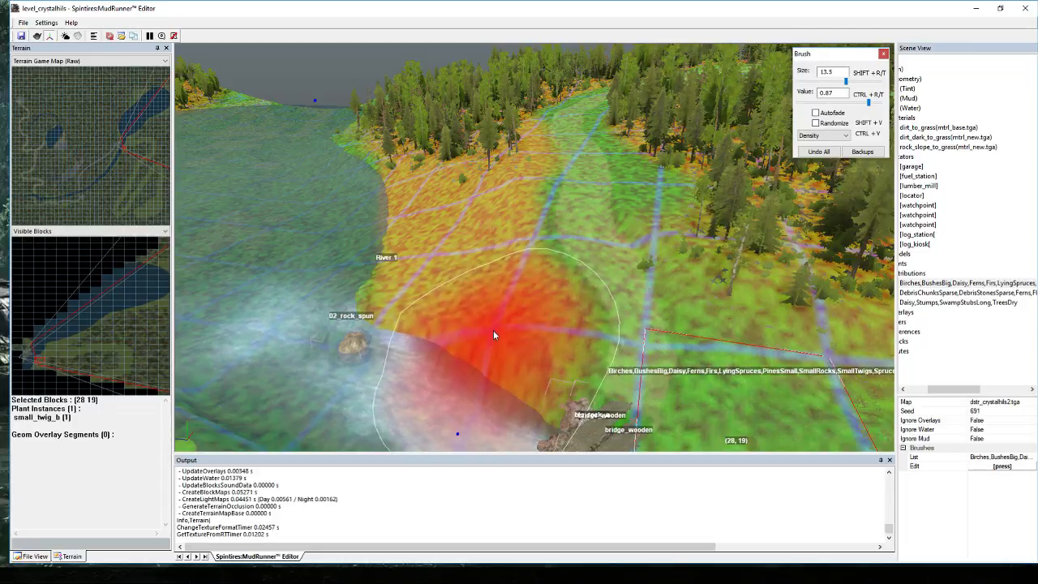
click(481, 281)
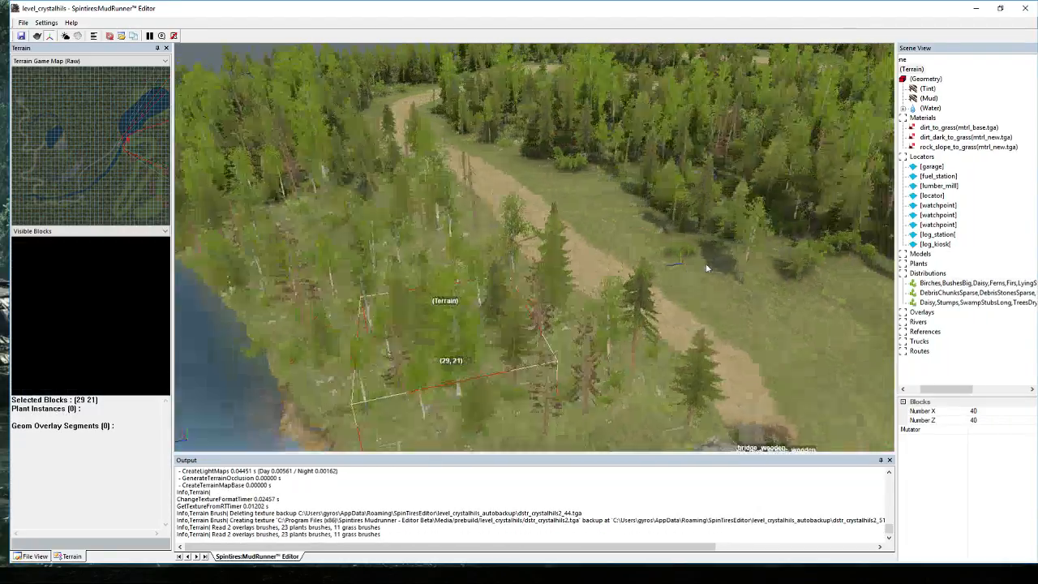
Paint the same tree distribution over the open ground on the path's inland side and around its bends, at size 13.5 and value 0.87.
scroll(672, 305, up, 3)
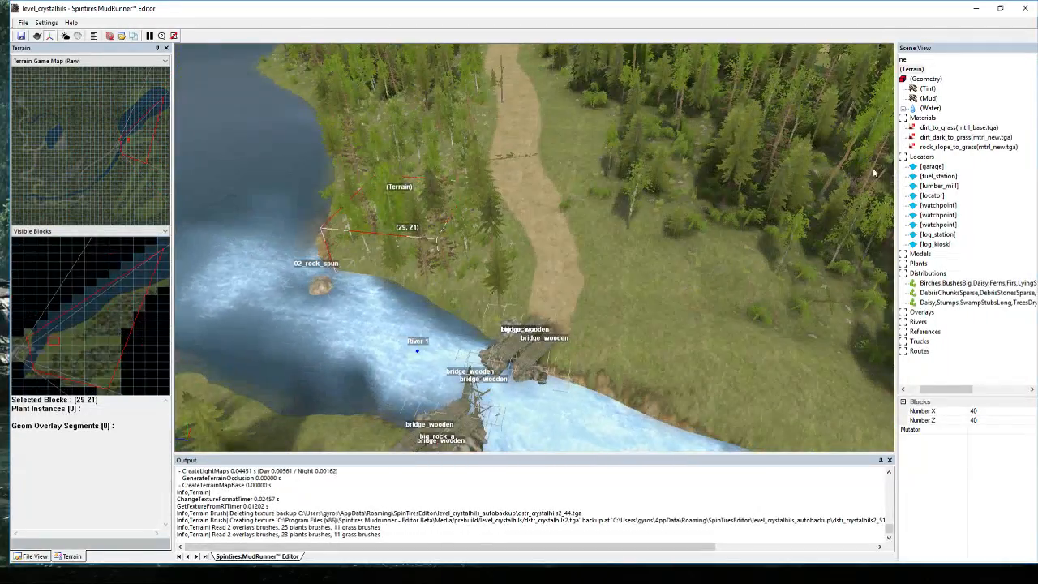
click(921, 285)
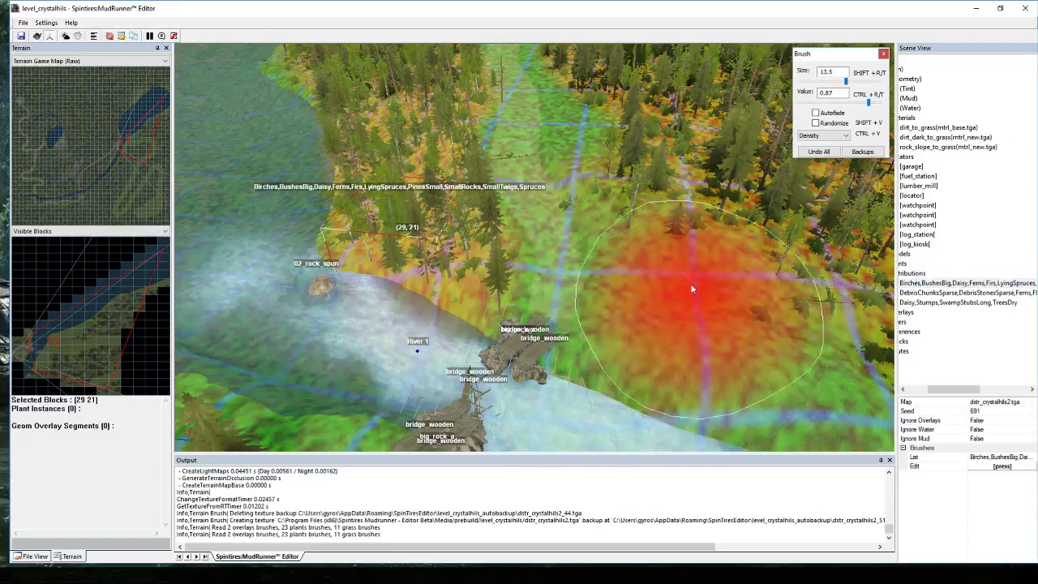
mouse_move(707, 292)
middle_down()
mouse_move(818, 326)
mouse_move(737, 232)
mouse_move(681, 214)
middle_up()
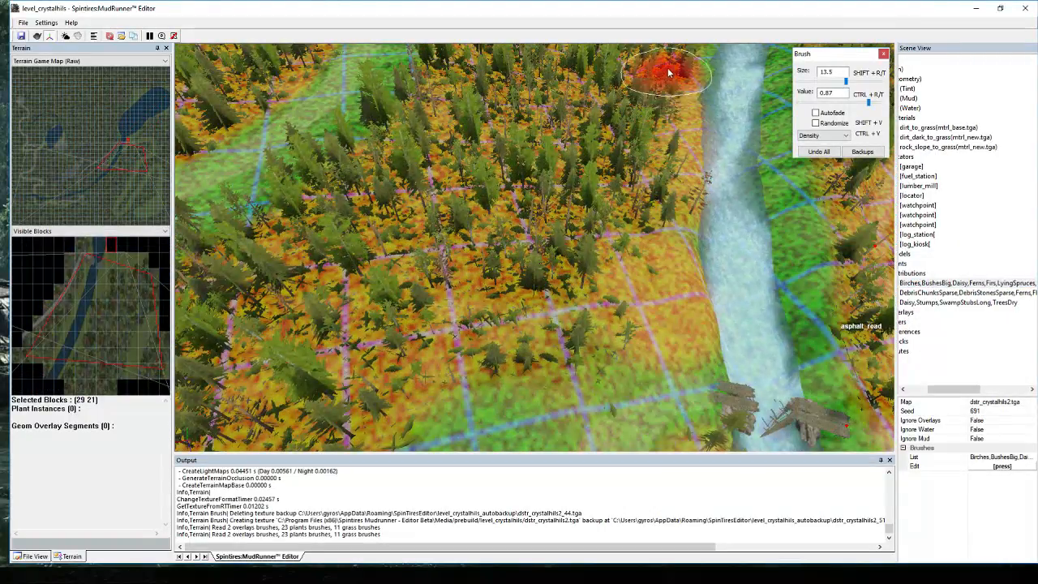
middle_drag(633, 120, 583, 272)
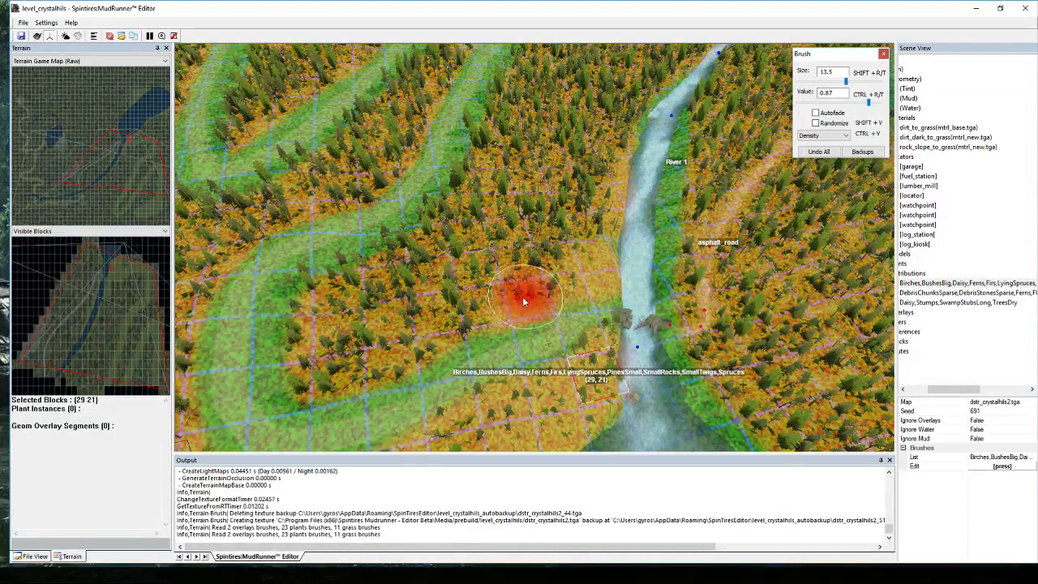
scroll(301, 335, up, 5)
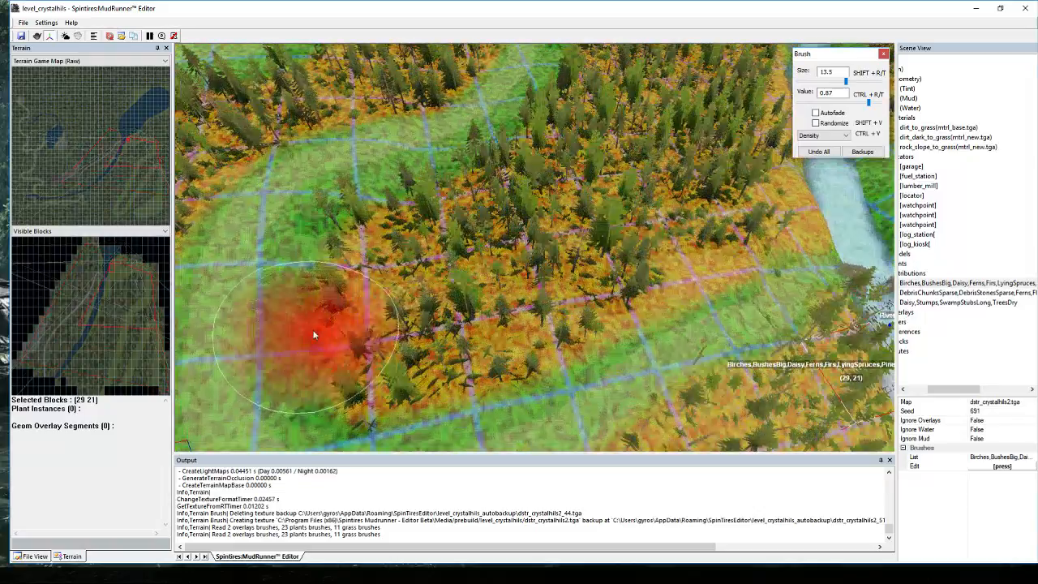
scroll(425, 260, down, 5)
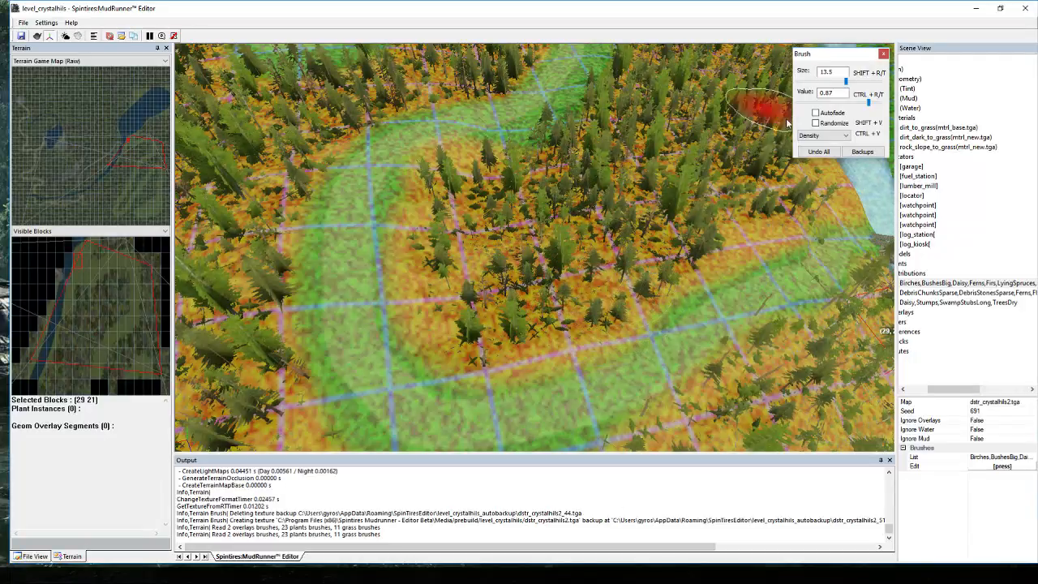
Thin the trees along the inner edge of the path's bend with the Density brush at size 8.0 and value 0.15.
drag(868, 103, 809, 103)
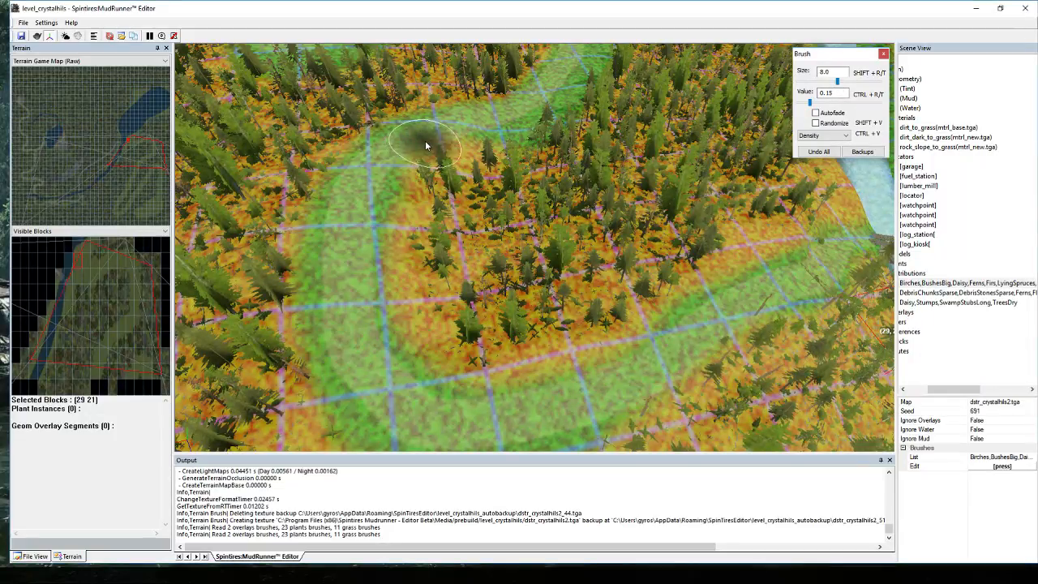
right_click(527, 180)
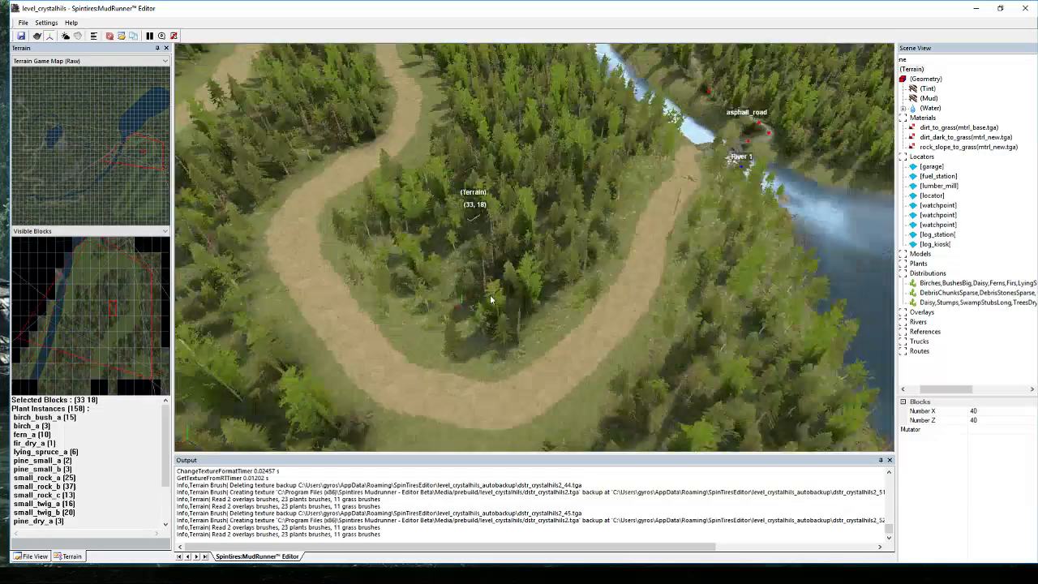
alt+drag(491, 300, 192, 202)
alt+drag(625, 395, 527, 252)
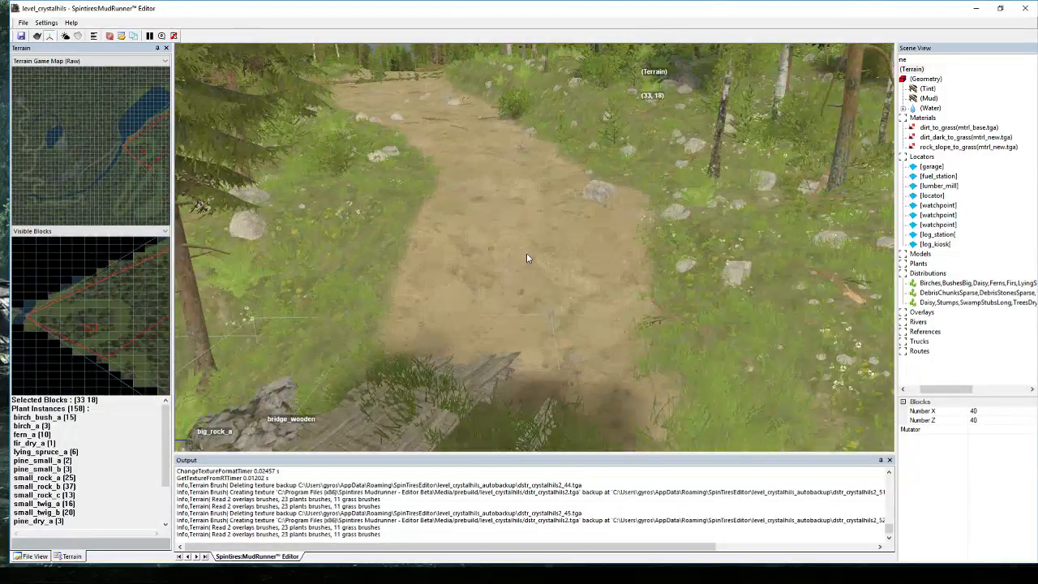
Save the level and rebuild the whole terrain.
right_click(573, 277)
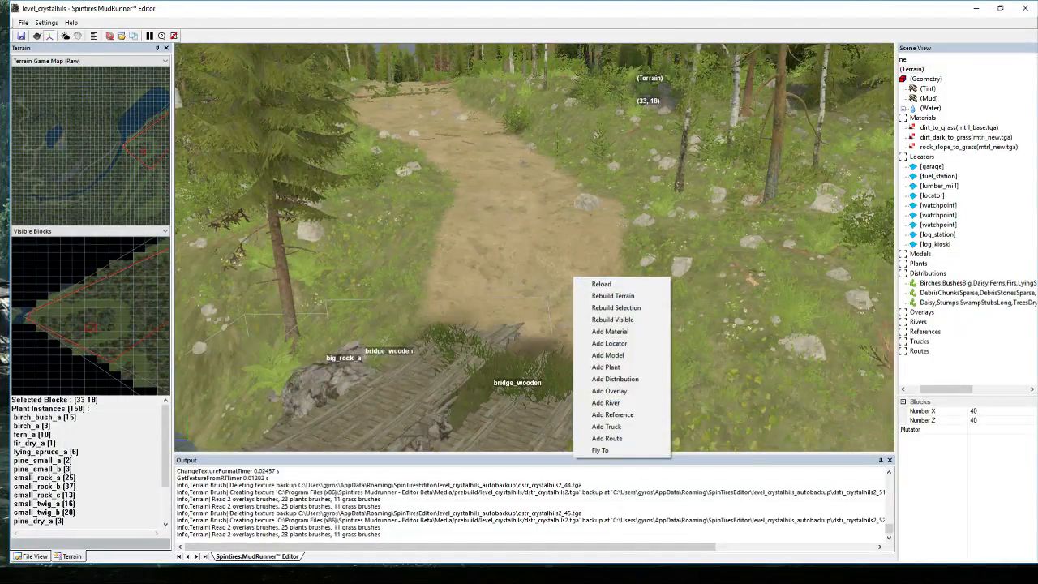
click(23, 40)
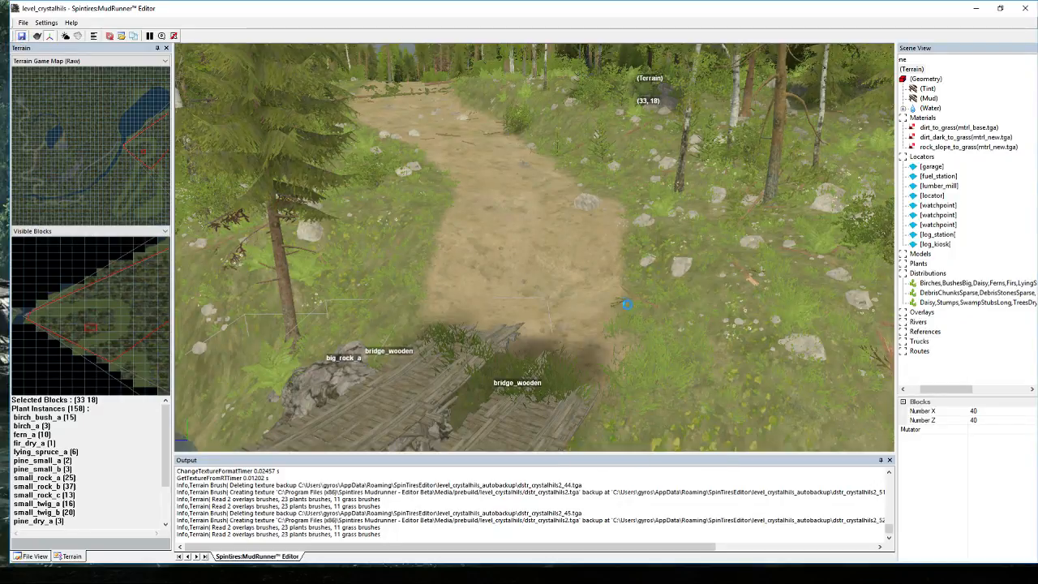
right_click(648, 285)
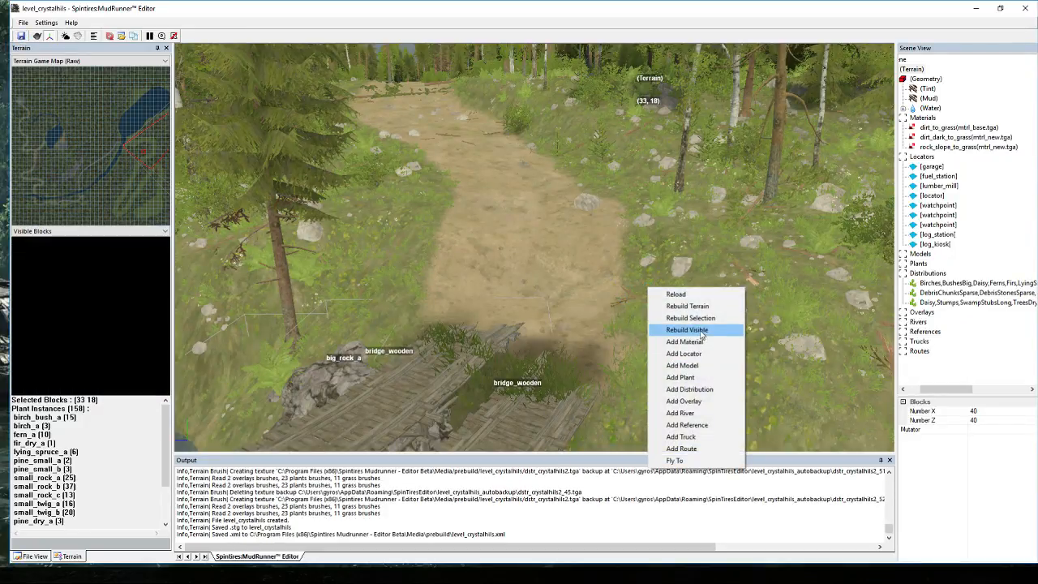
click(705, 306)
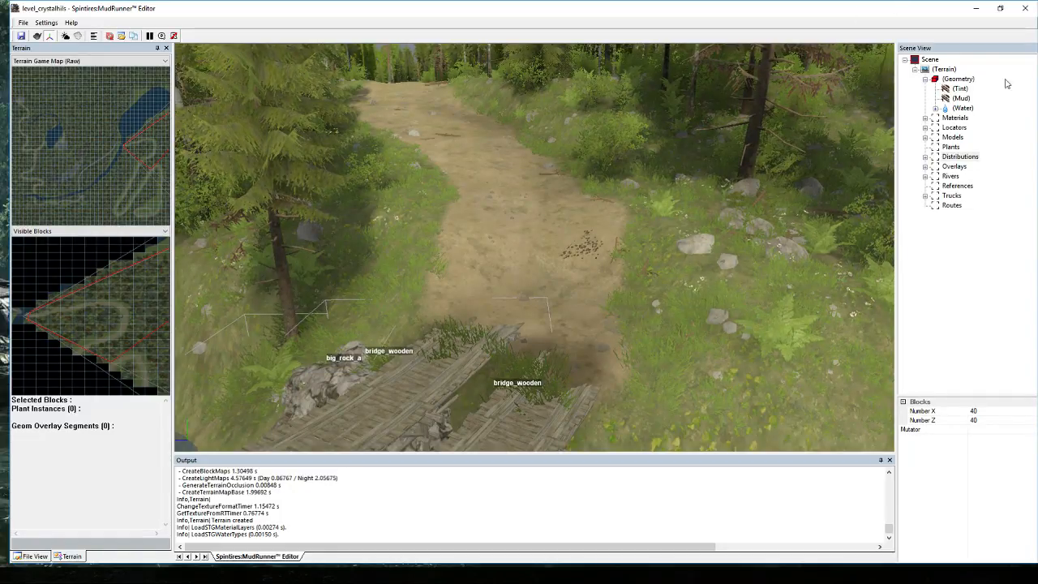
Clear the trees encroaching on the path between the bridge and the forest with the Birches distribution's Density brush, size 8.0 and value 0.15.
middle_drag(766, 164, 569, 368)
scroll(443, 190, down, 5)
scroll(550, 166, up, 4)
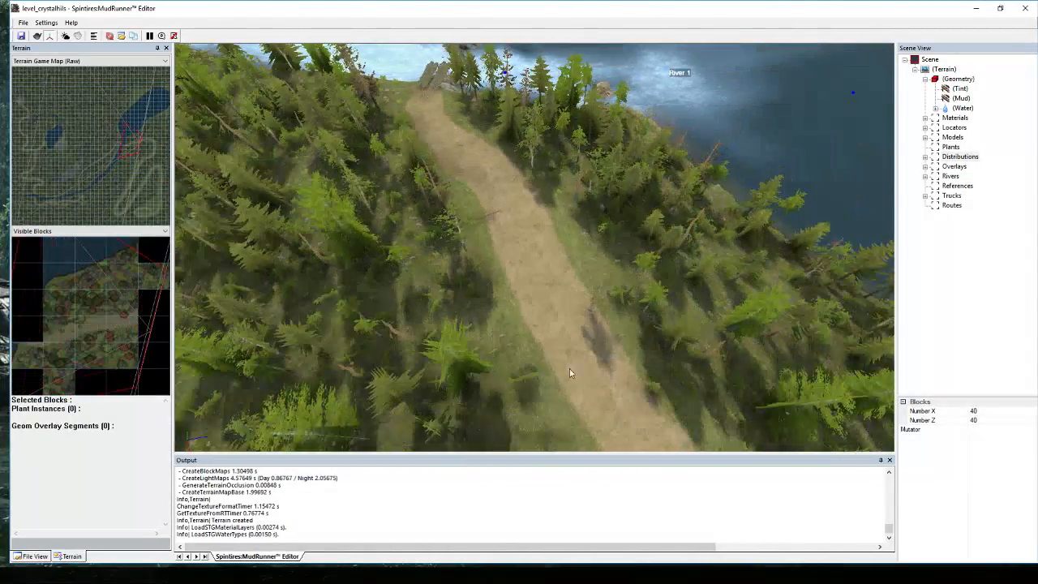
click(925, 157)
click(961, 167)
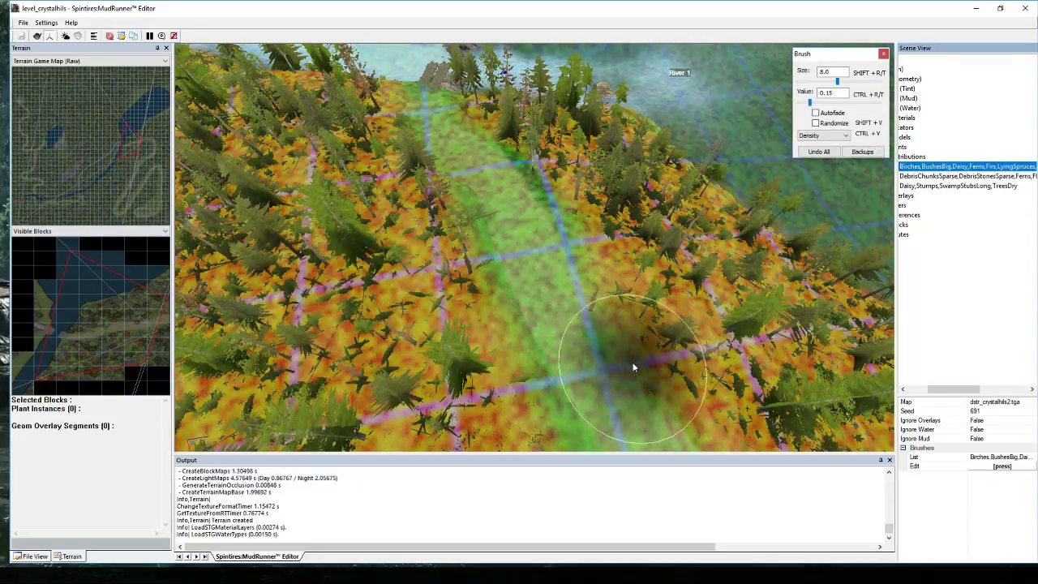
mouse_move(603, 342)
mouse_down()
mouse_move(579, 324)
mouse_move(596, 319)
mouse_move(589, 310)
mouse_up()
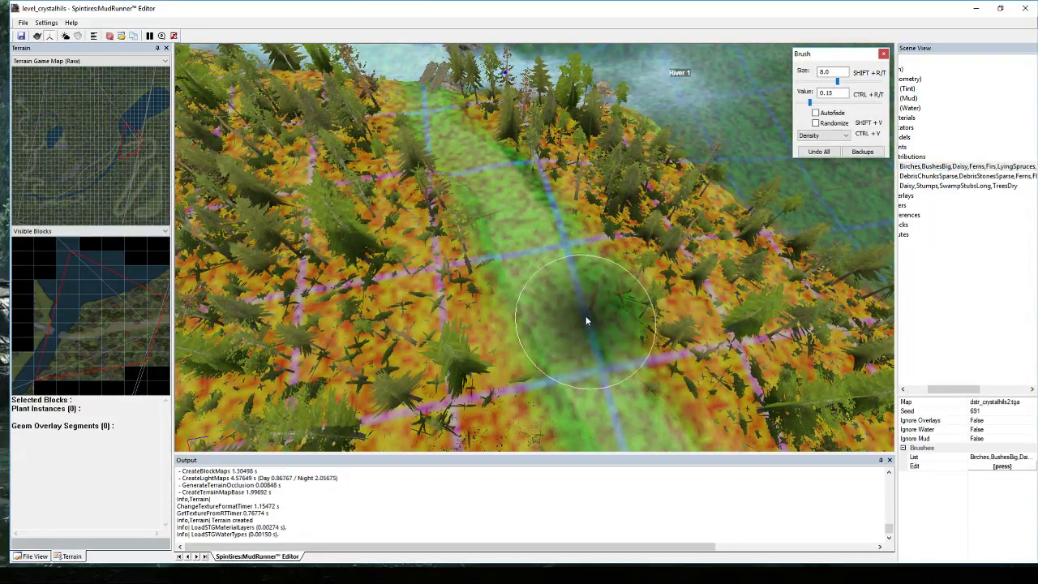
Extend the dirt_to_grass dirt around the path-side ends of the bridge_wooden decks with a Dirt brush of size 1.4 and value 0.15.
mouse_move(547, 257)
middle_down()
mouse_move(470, 155)
mouse_move(617, 240)
mouse_move(694, 187)
middle_up()
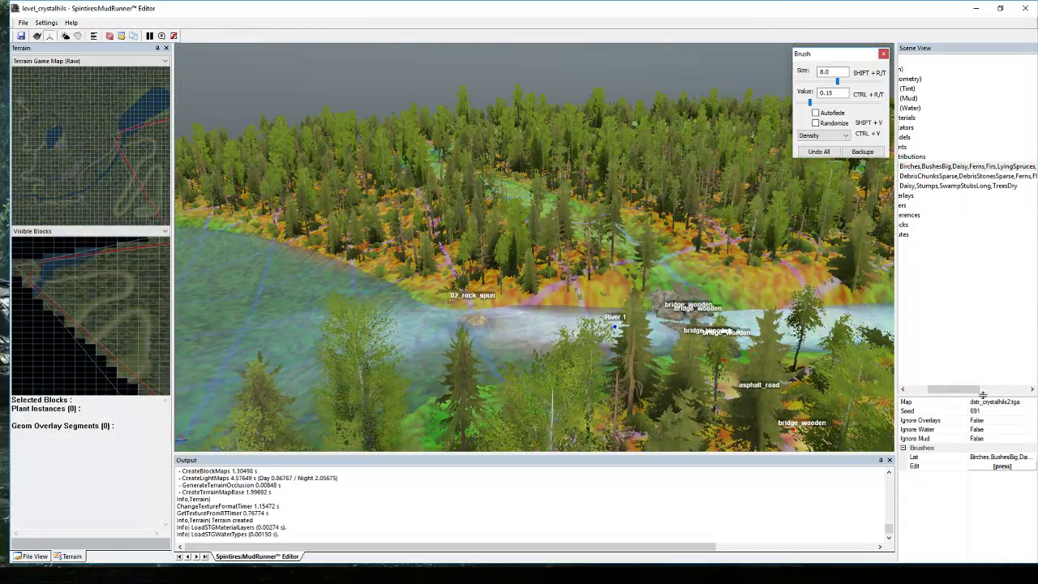
drag(977, 390, 957, 390)
click(925, 119)
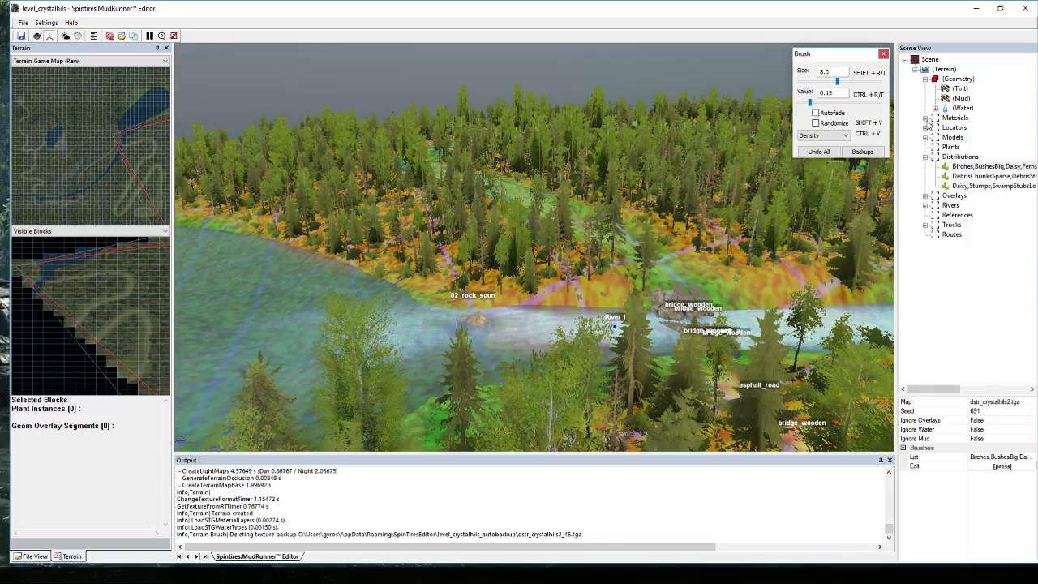
click(982, 128)
scroll(773, 257, up, 3)
middle_drag(773, 257, 523, 326)
scroll(524, 325, up, 3)
drag(558, 246, 542, 251)
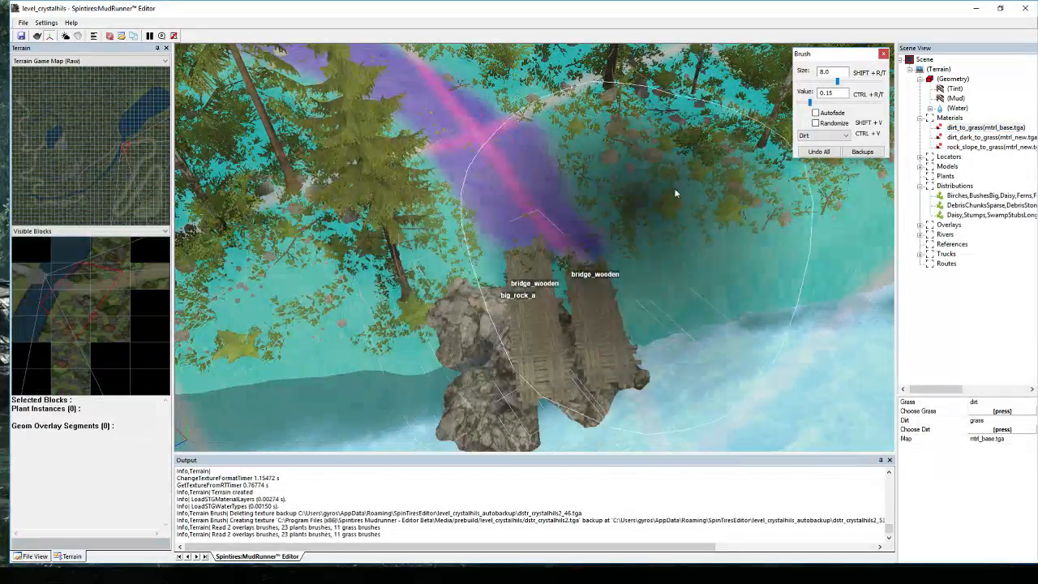
drag(841, 82, 831, 85)
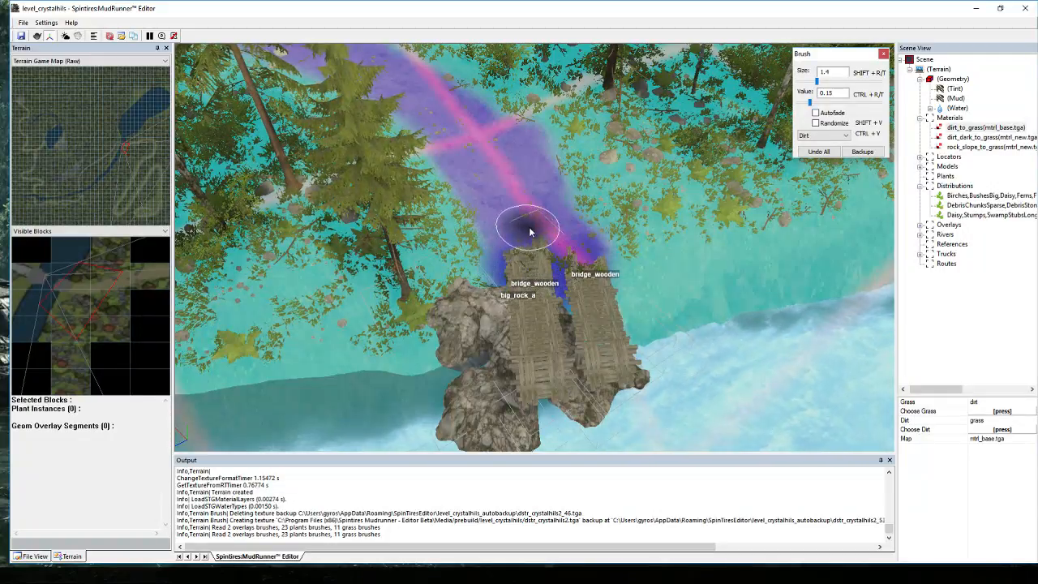
Paint a dirt strip from the opposite end of the bridge onto the asphalt_road at brush size 1.4 and value 0.15, and rebuild the terrain.
mouse_move(588, 279)
alt+middle_down()
mouse_move(625, 295)
mouse_move(683, 126)
alt+middle_up()
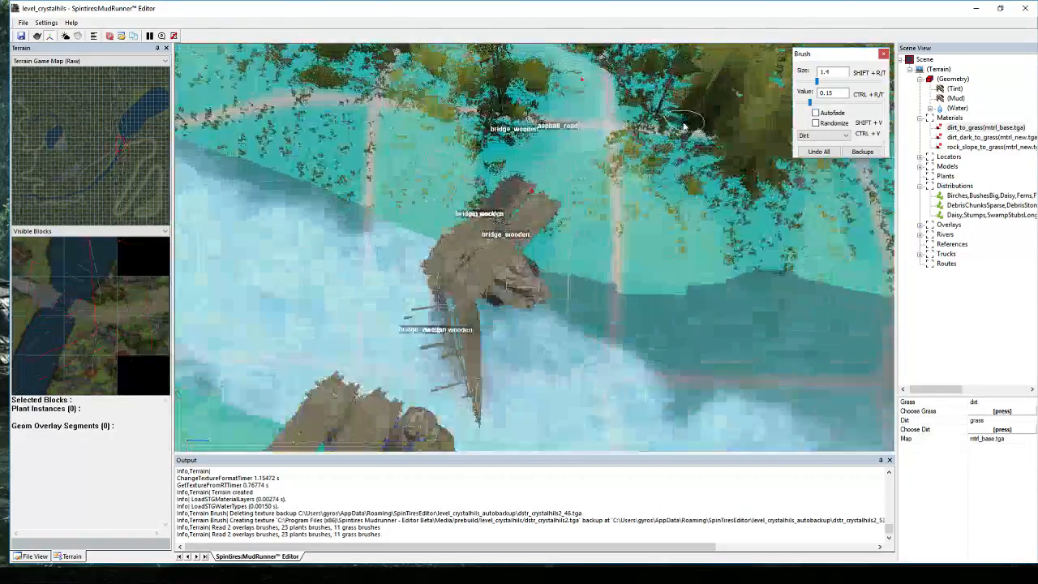
scroll(484, 236, up, 4)
scroll(526, 194, down, 3)
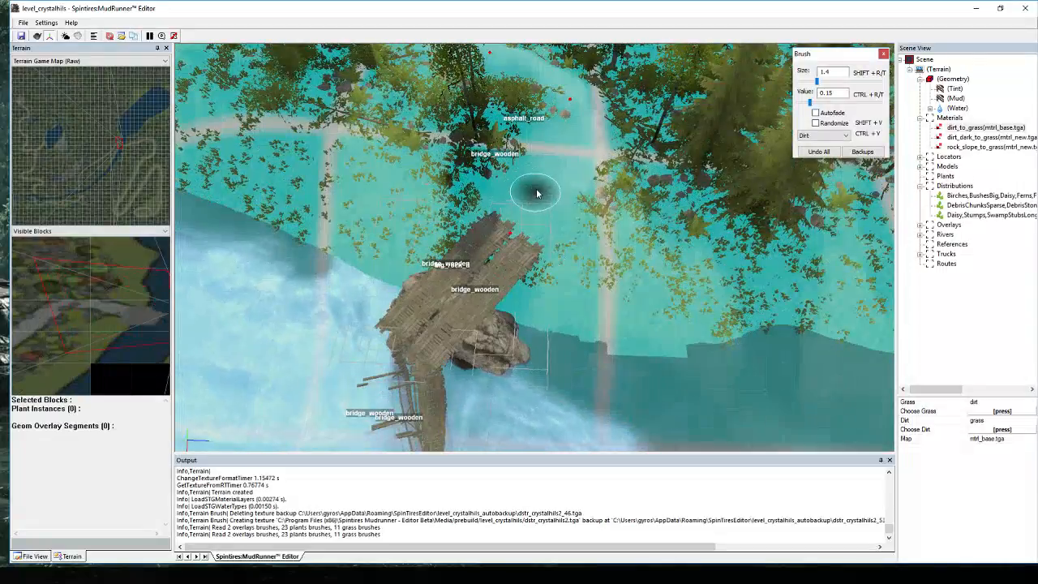
mouse_move(535, 193)
mouse_down()
mouse_move(509, 230)
mouse_move(535, 218)
mouse_move(572, 165)
mouse_move(559, 167)
mouse_move(564, 193)
mouse_move(570, 165)
mouse_move(555, 155)
mouse_move(561, 198)
mouse_up()
scroll(572, 123, up, 3)
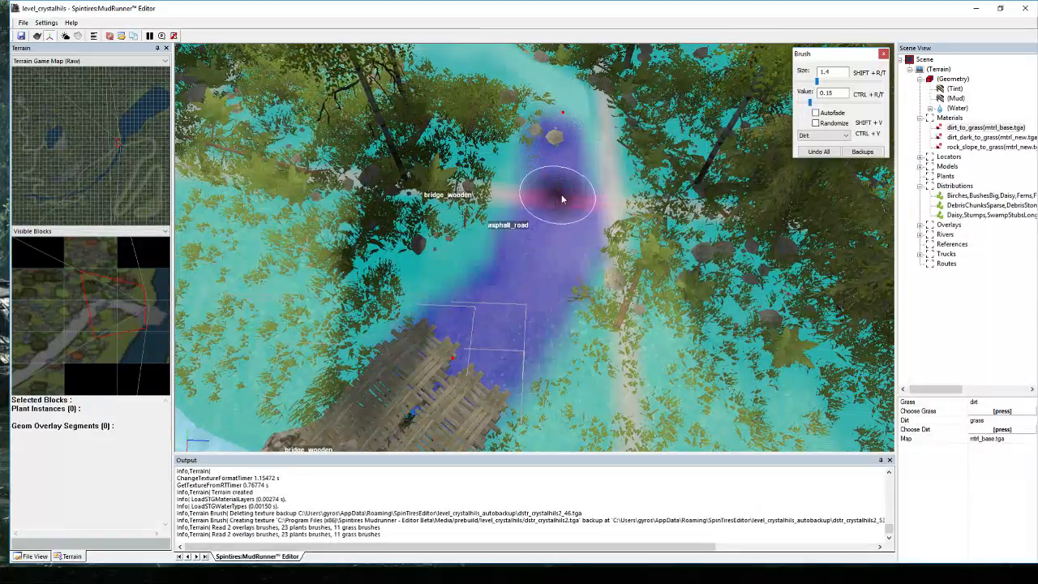
key(ctrl+b)
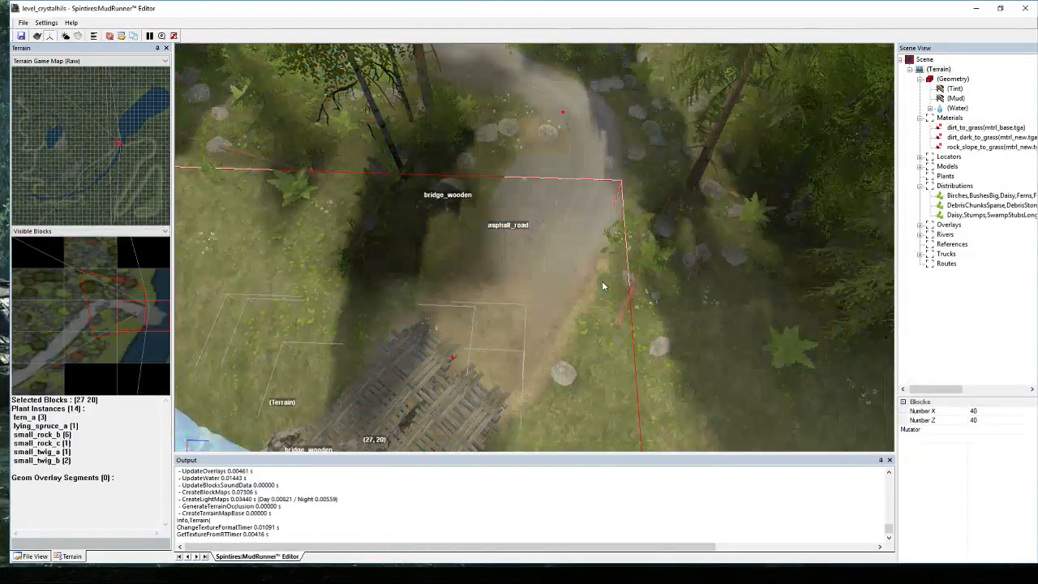
Lower one of the two bridge_wooden decks at the asphalt_road end so it sits closer to the ground.
scroll(602, 287, down, 2)
middle_drag(537, 248, 649, 172)
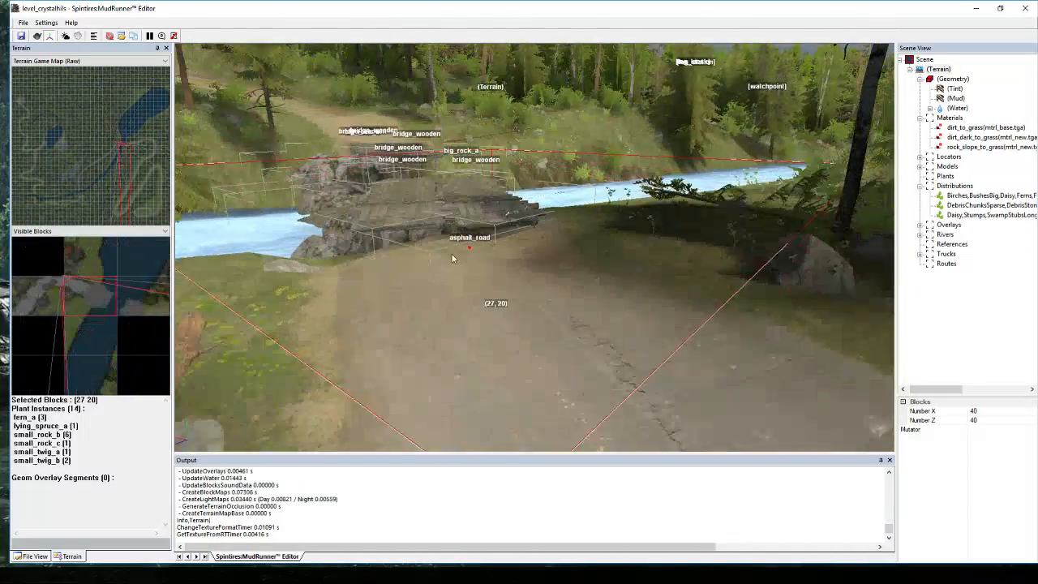
middle_drag(451, 255, 405, 202)
click(387, 183)
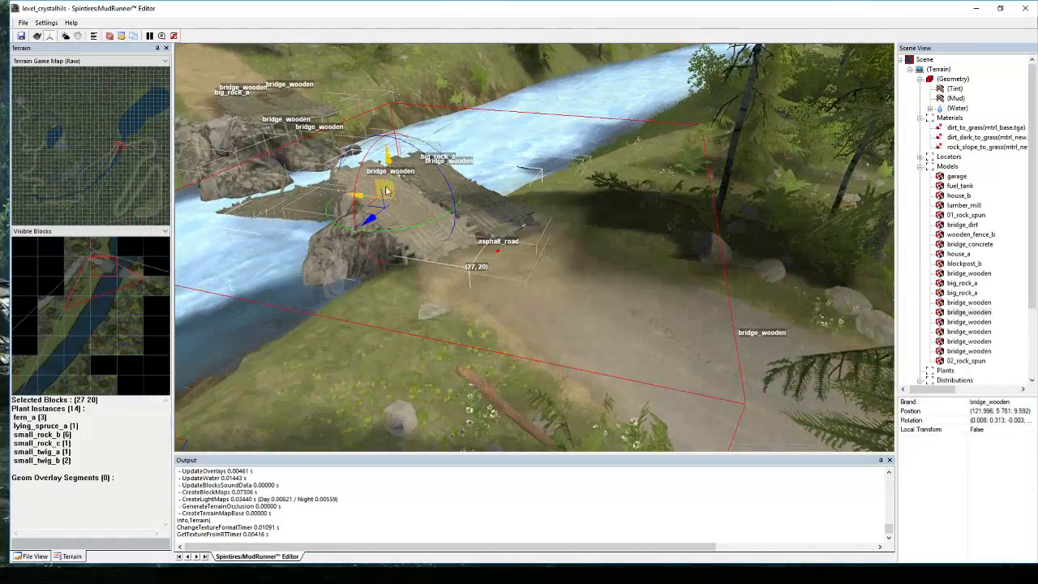
drag(388, 157, 389, 169)
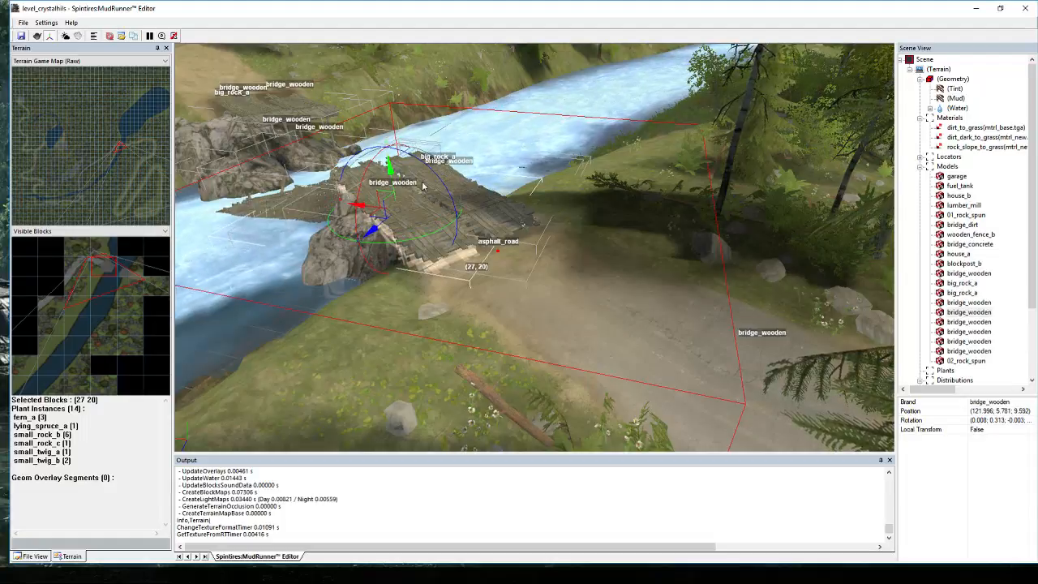
click(368, 241)
Lower the other bridge_wooden deck at the asphalt_road end so it also sits closer to the ground.
middle_drag(527, 294, 506, 171)
click(557, 94)
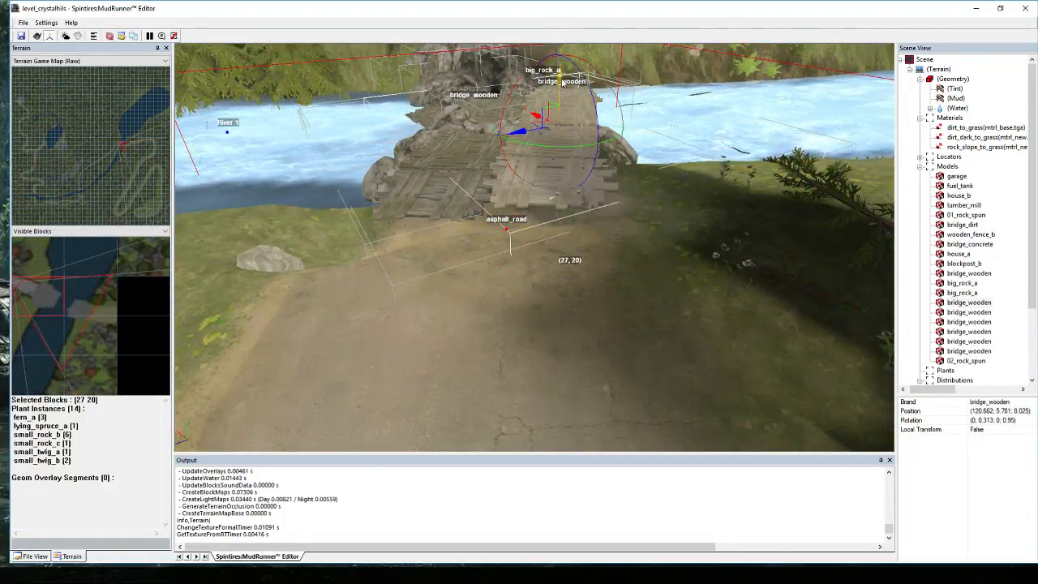
drag(562, 83, 567, 103)
middle_drag(476, 300, 459, 327)
click(467, 322)
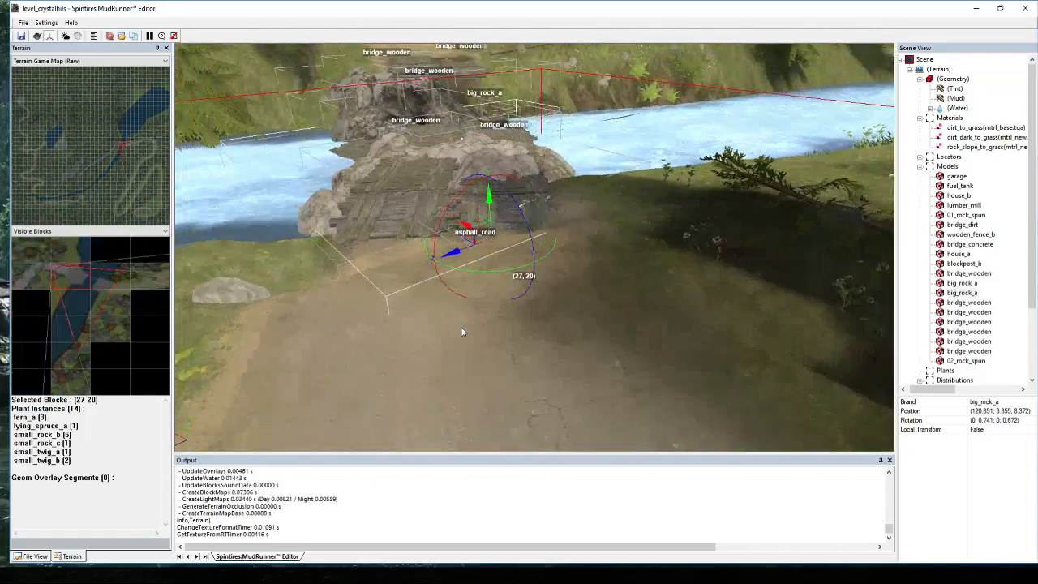
Save the level_crystalhils level and rebuild its terrain.
right_click(459, 326)
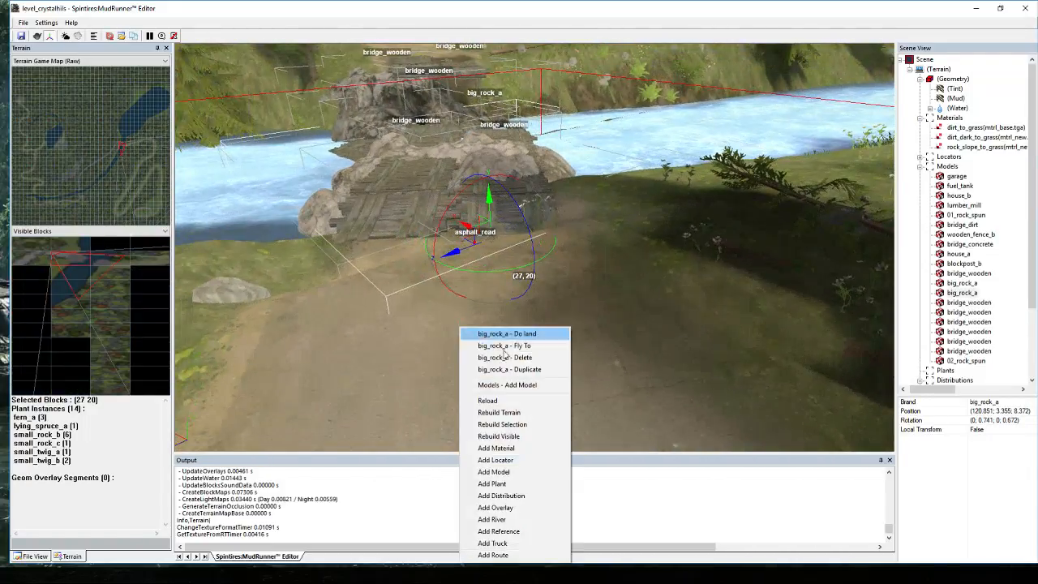
click(22, 36)
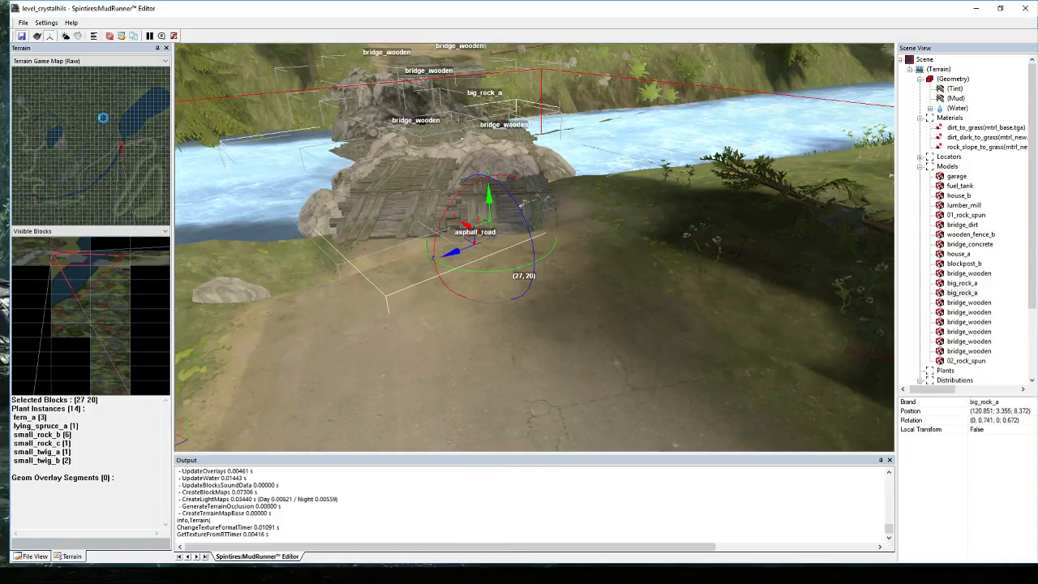
right_click(469, 343)
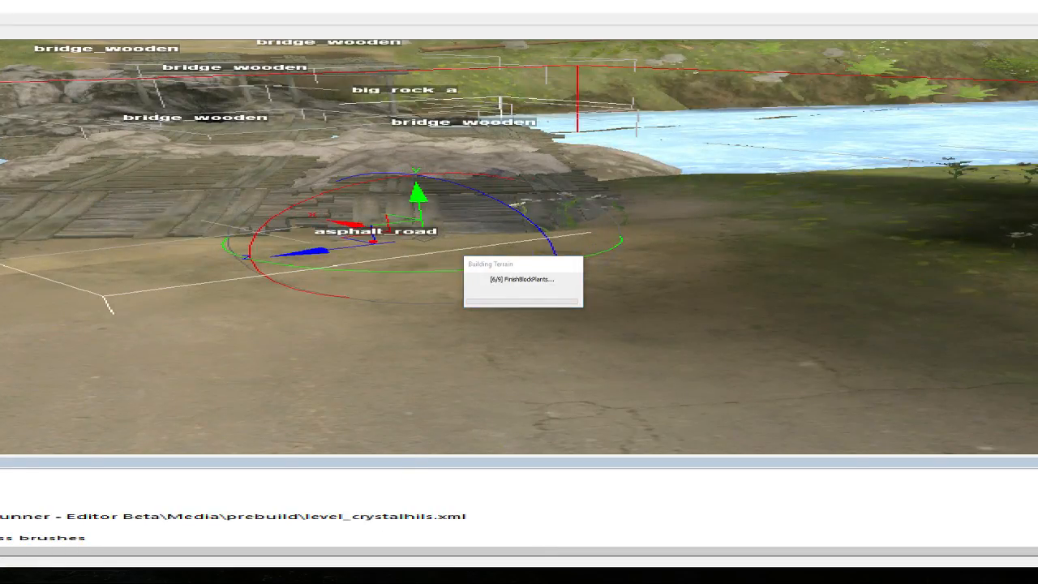
Switch to Task Manager to check the running processes, and move its window off the editor.
key(ctrl+shift+Escape)
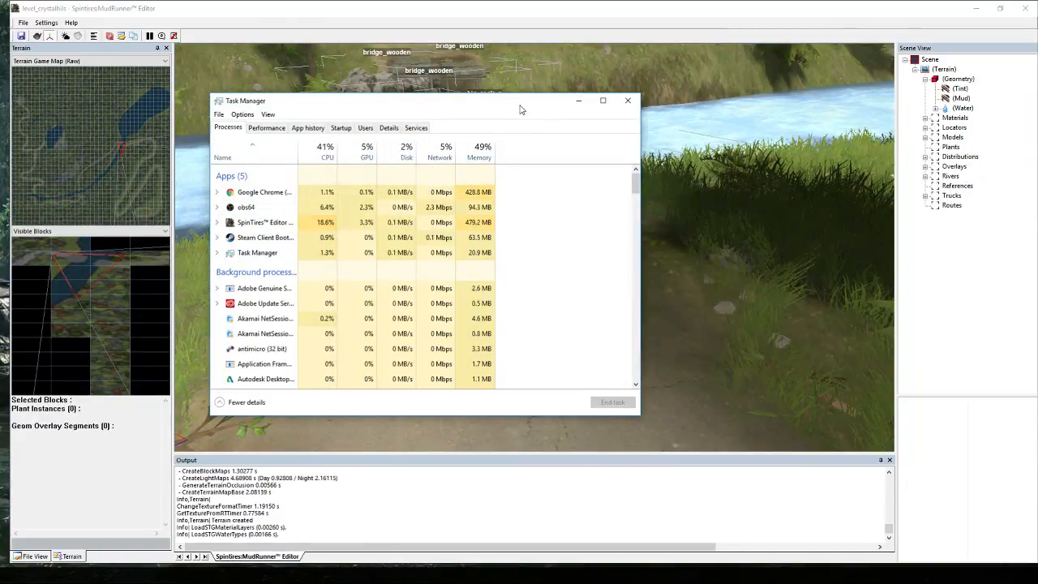
drag(518, 110, 0, 108)
Examine the rebuilt map from above, including the forest, rivers and roads, and the dirt path leading off the wooden bridge.
scroll(446, 175, down, 3)
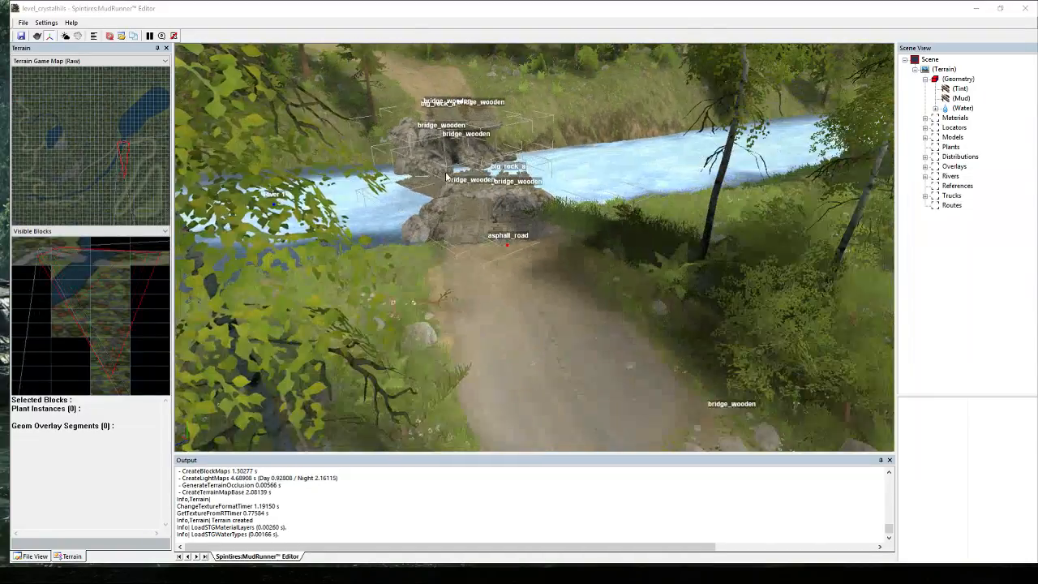
scroll(447, 176, down, 5)
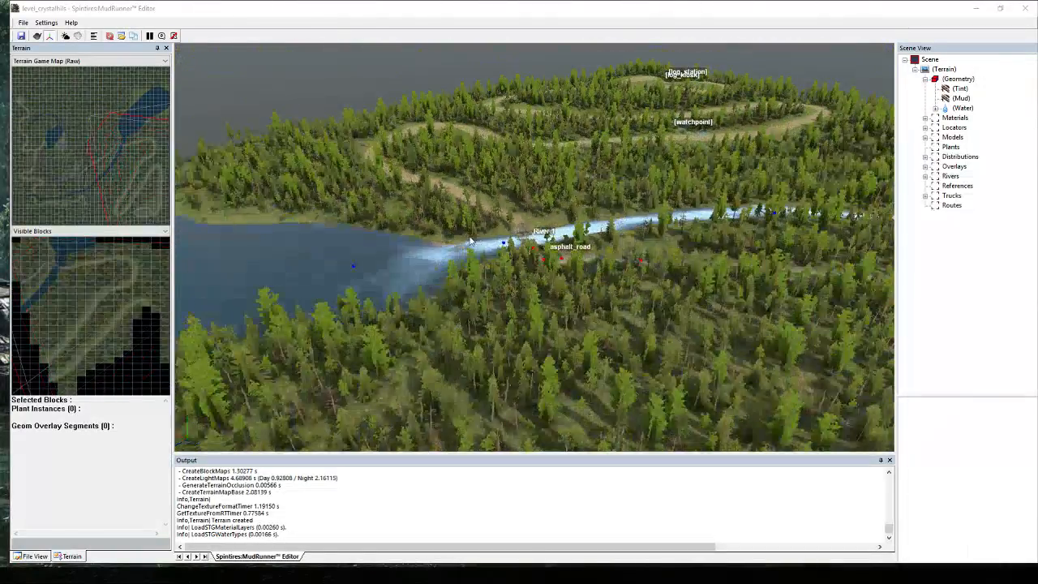
scroll(519, 341, down, 5)
scroll(535, 359, down, 2)
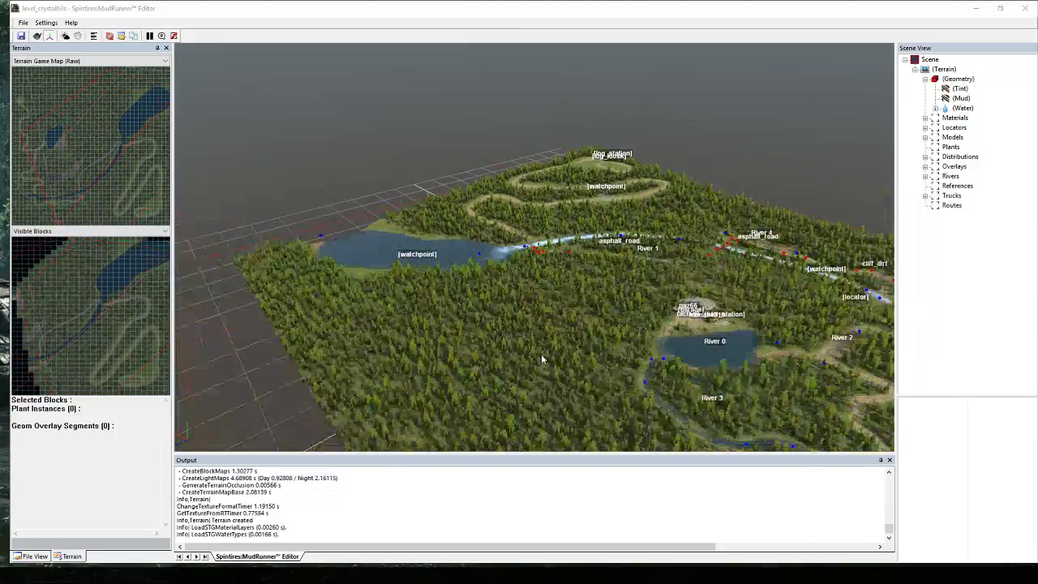
scroll(541, 359, down, 3)
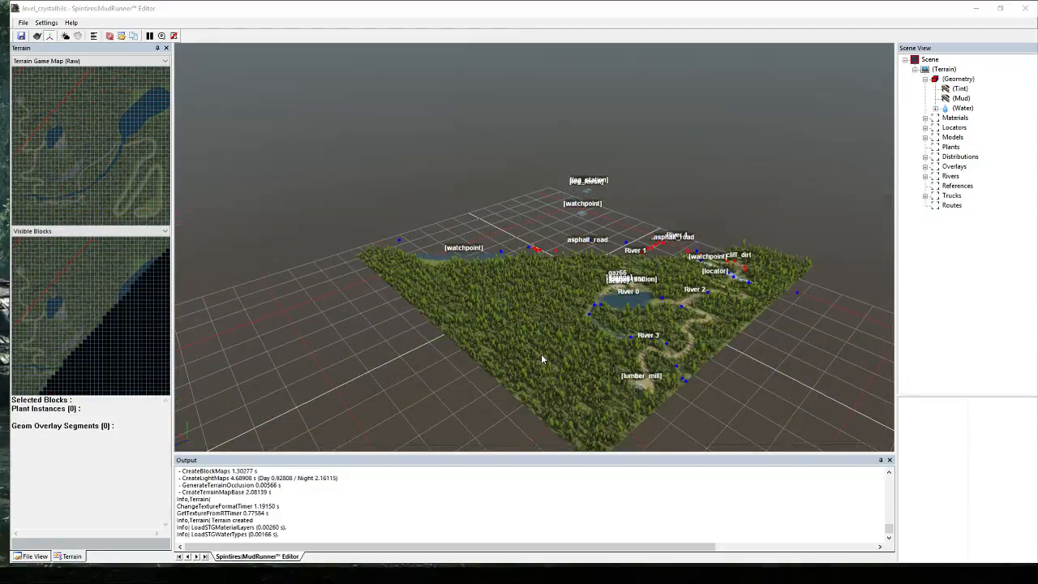
scroll(532, 267, up, 4)
click(519, 273)
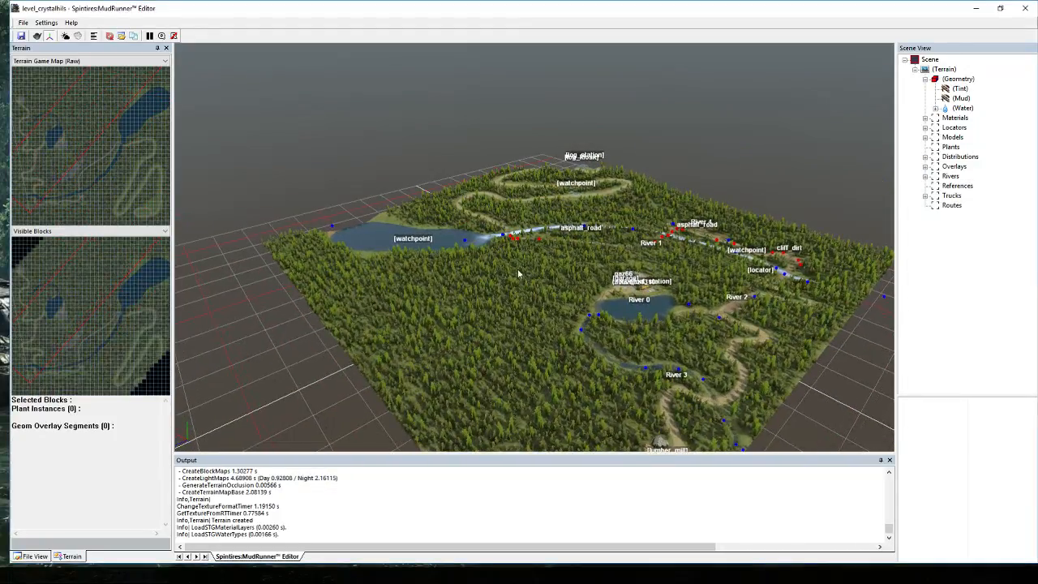
scroll(500, 275, up, 10)
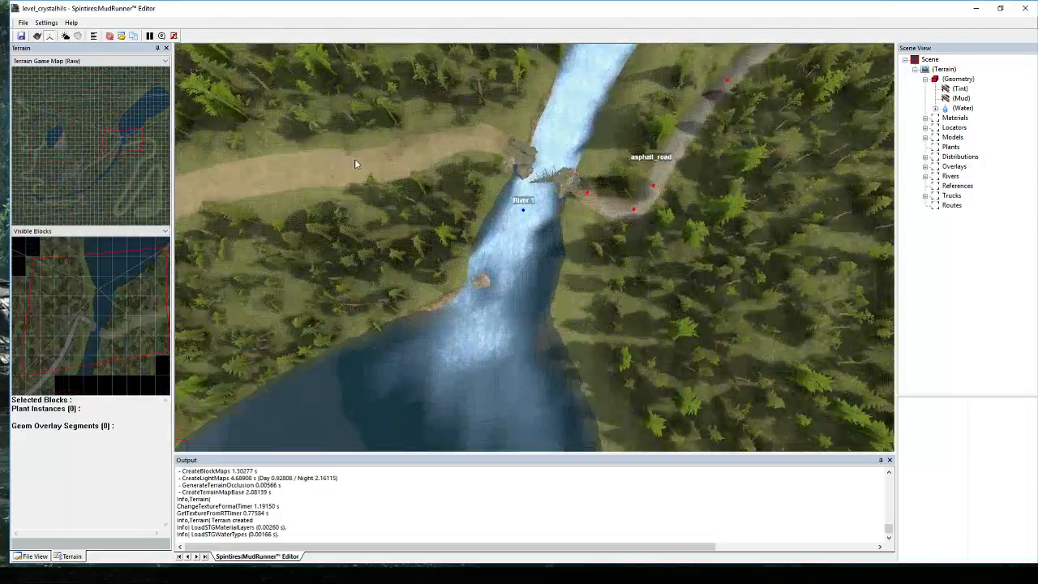
mouse_move(355, 164)
middle_down()
mouse_move(393, 155)
mouse_move(380, 139)
mouse_move(354, 173)
mouse_move(352, 162)
middle_up()
scroll(378, 124, up, 6)
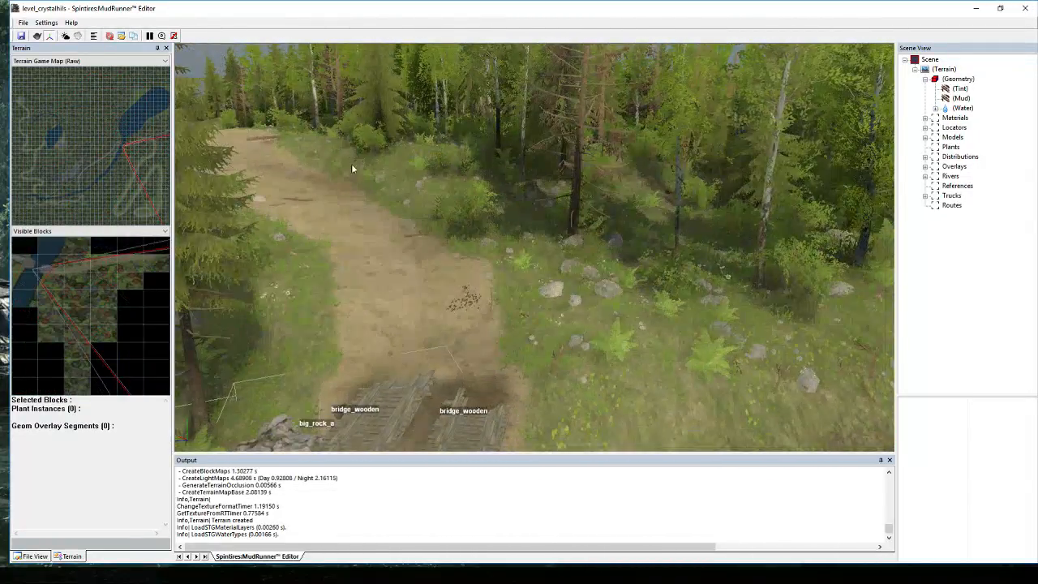
scroll(428, 276, down, 2)
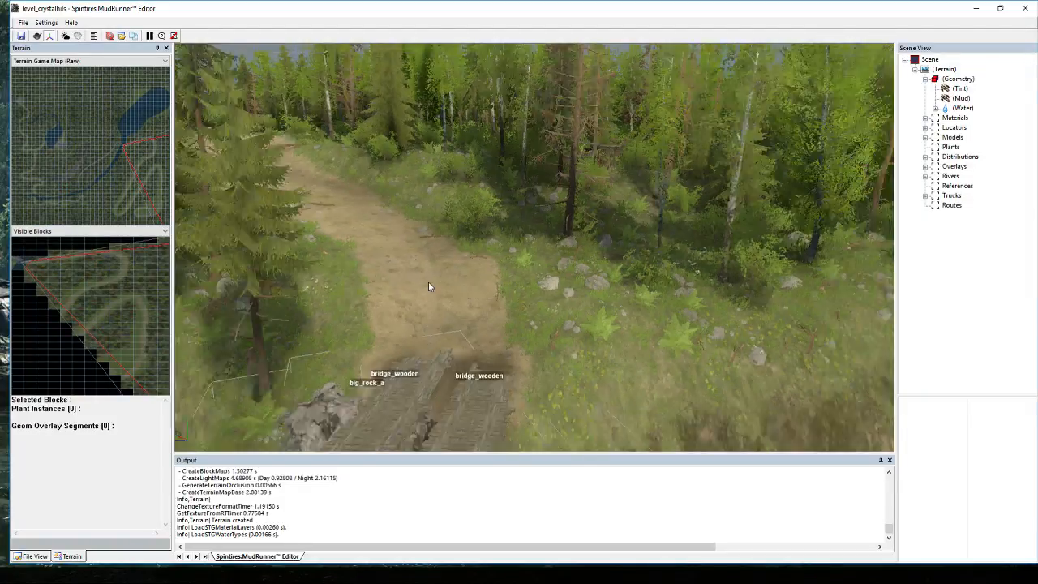
scroll(430, 290, up, 1)
Reshape the ground at the bridge's asphalt_road end with the Geometry Height and Flatten brushes, size 1.4 and value 0.15.
middle_drag(476, 304, 794, 149)
click(957, 79)
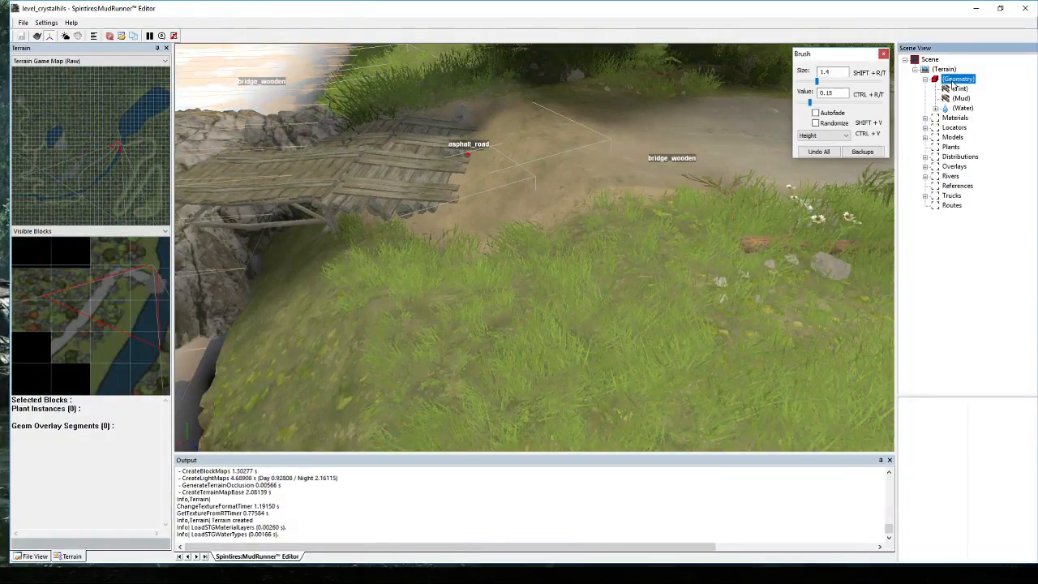
mouse_move(535, 195)
mouse_down()
mouse_move(521, 208)
mouse_move(514, 190)
mouse_move(468, 190)
mouse_move(627, 143)
mouse_up()
click(823, 136)
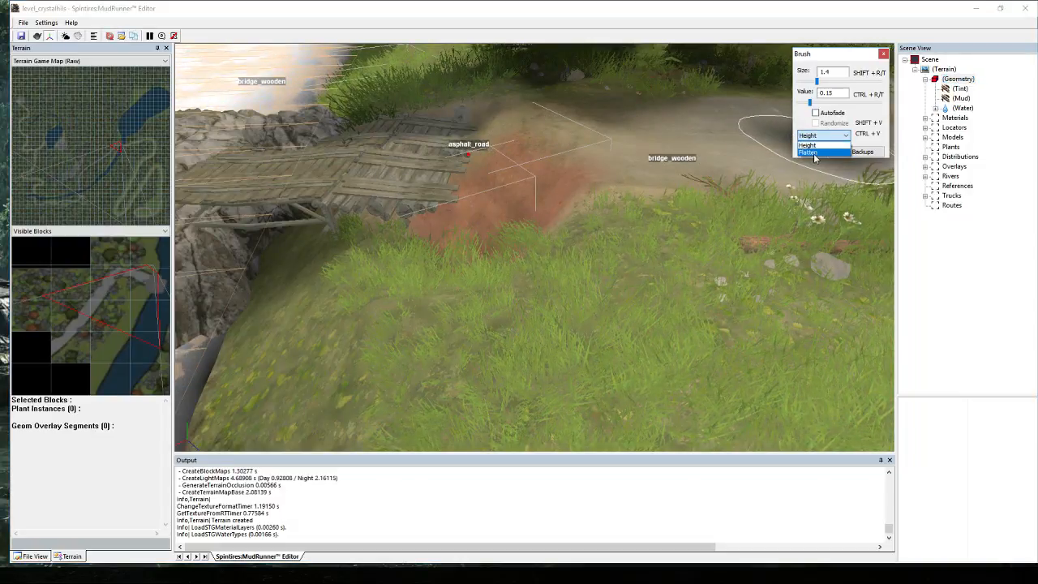
click(813, 154)
mouse_move(617, 180)
mouse_down()
mouse_move(416, 203)
mouse_move(528, 139)
mouse_move(435, 182)
mouse_move(573, 144)
mouse_move(653, 186)
mouse_move(546, 200)
mouse_move(584, 268)
mouse_move(451, 202)
mouse_move(640, 267)
mouse_move(519, 176)
mouse_up()
Blend the ground against the deck ends with the Height and Flatten brushes at value 0.73, and rebuild the terrain there.
click(823, 135)
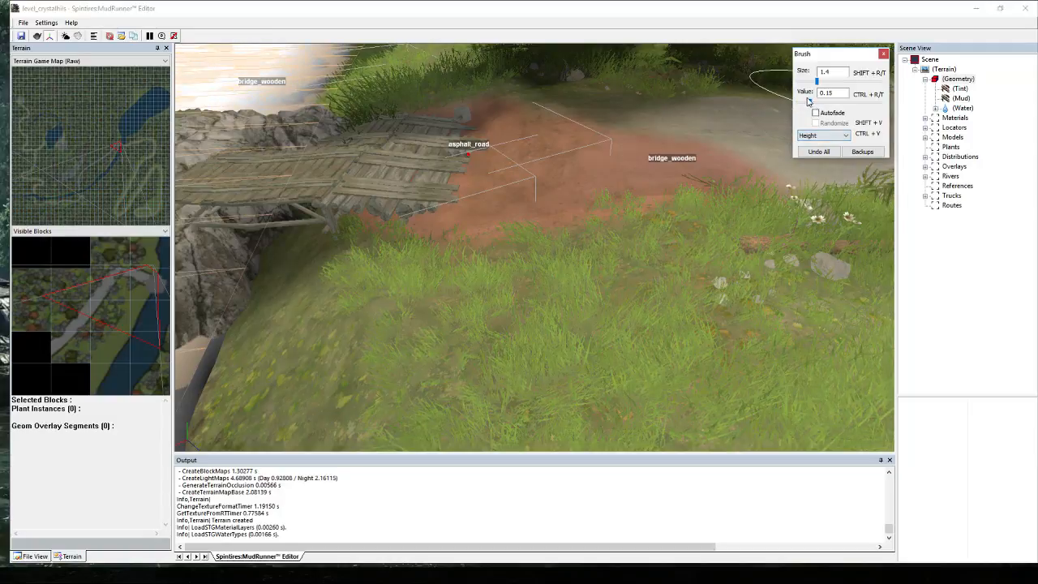
click(856, 103)
mouse_move(632, 154)
mouse_down()
mouse_move(460, 196)
mouse_move(407, 176)
mouse_move(478, 192)
mouse_move(447, 169)
mouse_up()
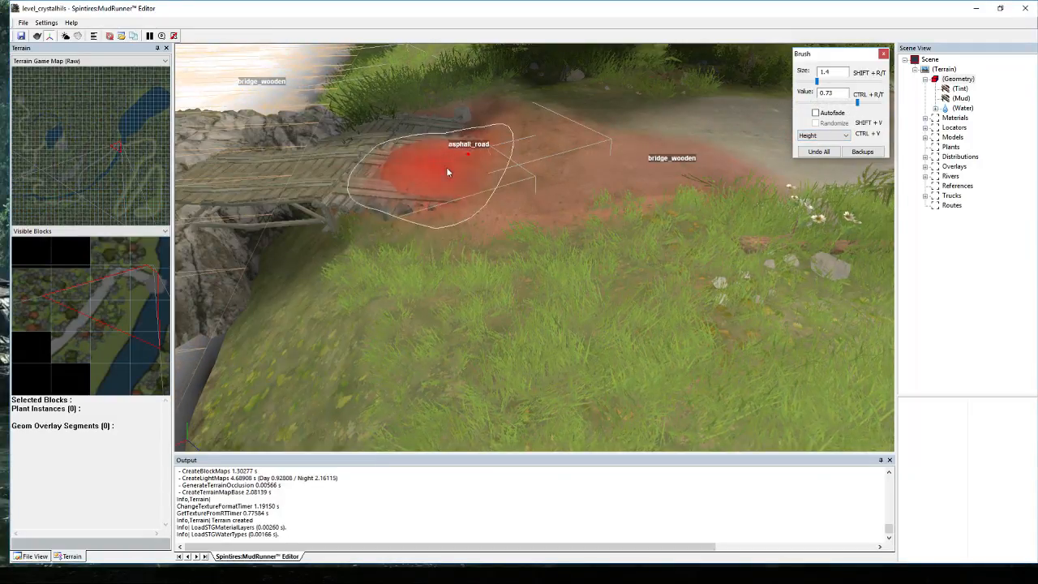
mouse_move(448, 170)
alt+middle_down()
mouse_move(527, 186)
mouse_move(544, 169)
alt+middle_up()
click(822, 135)
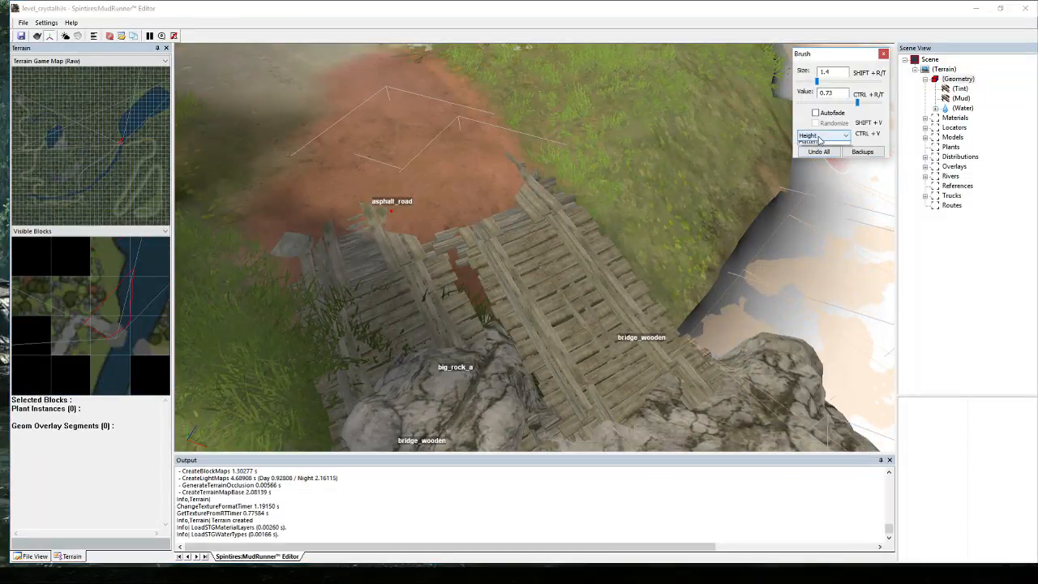
click(813, 154)
mouse_move(454, 159)
mouse_down()
mouse_move(394, 173)
mouse_move(553, 103)
mouse_up()
key(ctrl+b)
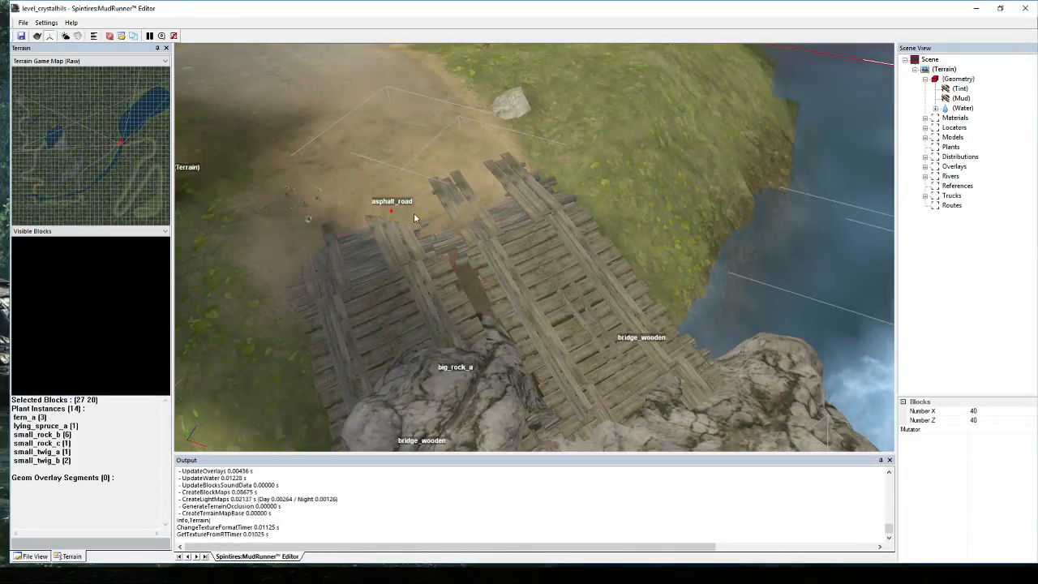
Raise the bridge_wooden deck at the asphalt_road end to a height of about 5.81 and tilt it to meet the reshaped ground.
mouse_move(413, 212)
alt+middle_down()
mouse_move(512, 218)
mouse_move(471, 186)
mouse_move(346, 229)
mouse_move(397, 204)
mouse_move(388, 179)
mouse_move(405, 194)
mouse_move(423, 190)
mouse_move(383, 189)
alt+middle_up()
click(381, 188)
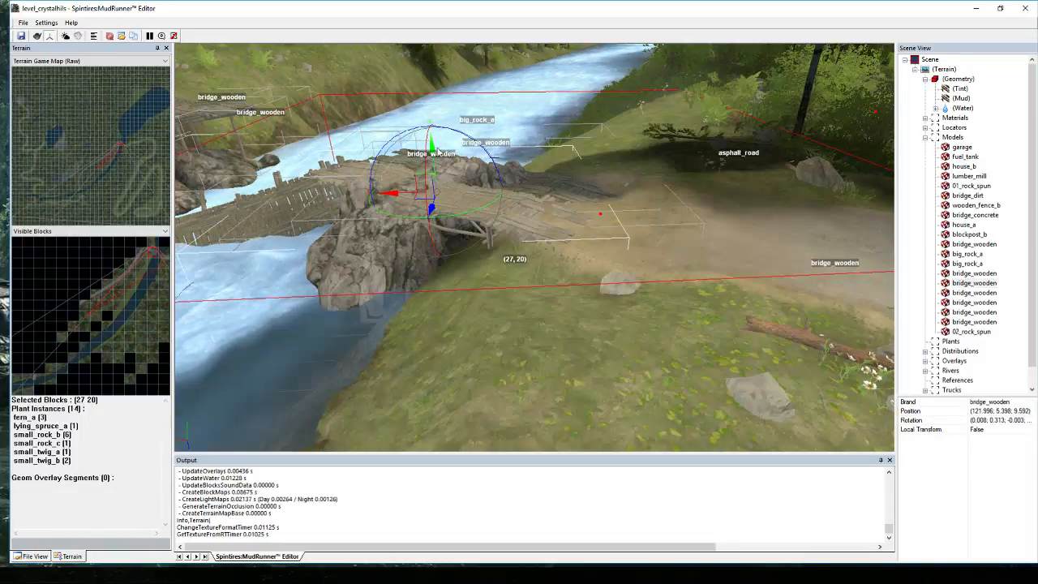
mouse_move(451, 133)
mouse_down()
mouse_move(436, 150)
mouse_move(441, 140)
mouse_up()
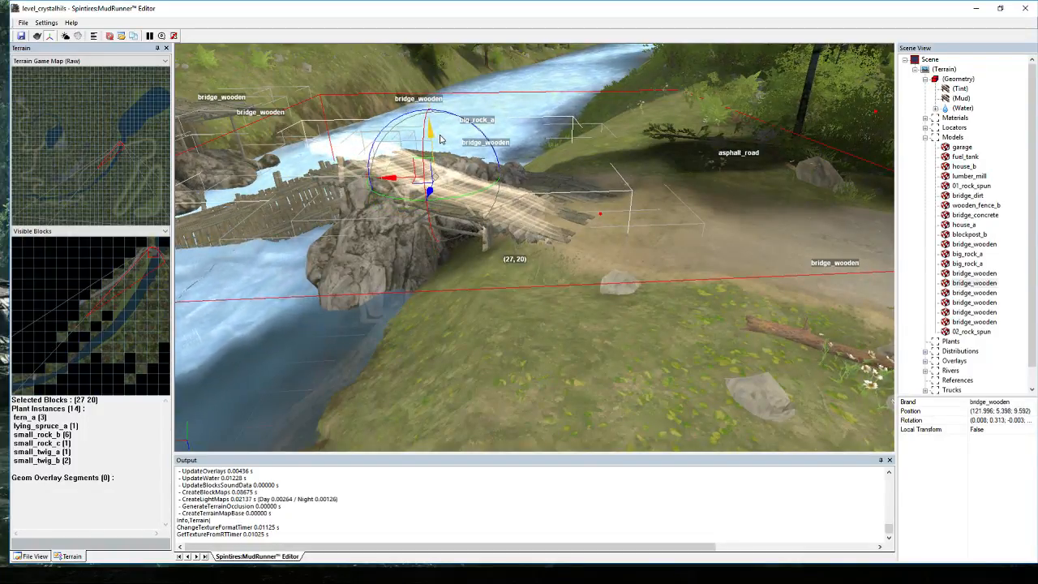
alt+middle_drag(523, 323, 486, 261)
click(523, 185)
drag(486, 260, 464, 265)
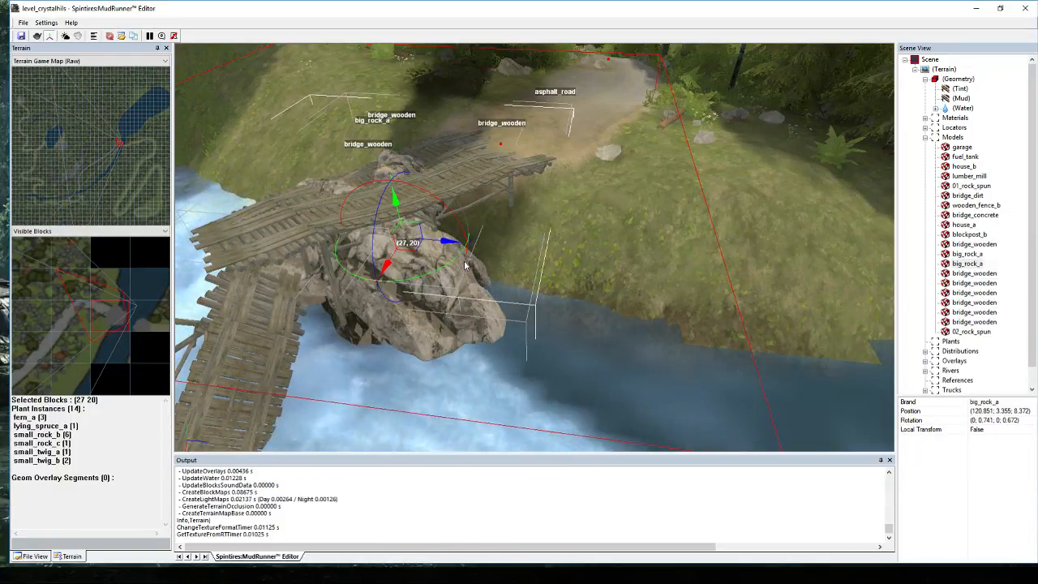
click(492, 179)
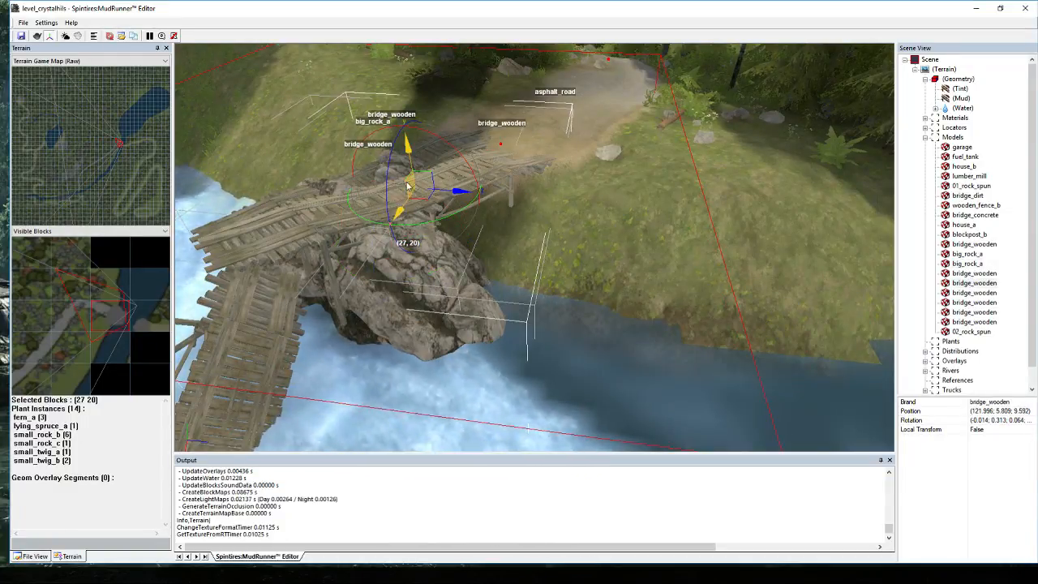
middle_drag(552, 174, 437, 209)
drag(348, 144, 392, 153)
Lower the big_rock_a under the bridge_wooden decks at the asphalt_road end, and save the level.
right_drag(474, 199, 486, 267)
click(322, 314)
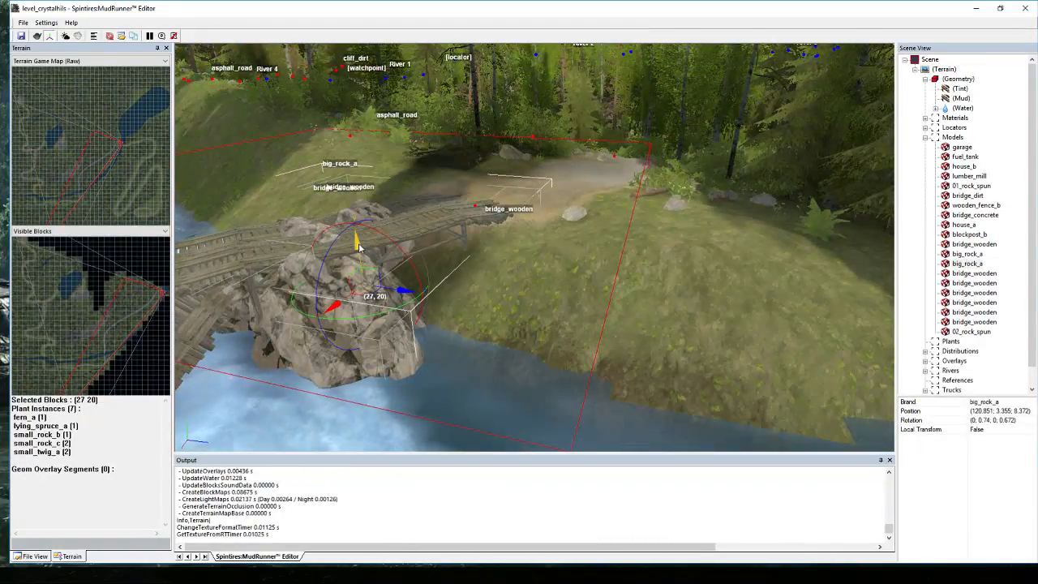
drag(358, 245, 362, 259)
click(523, 250)
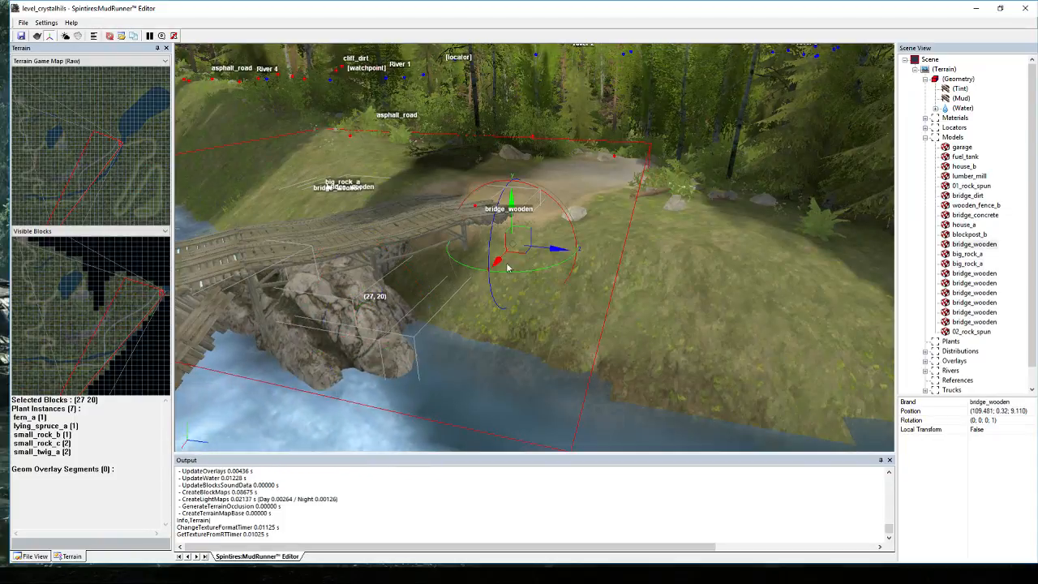
right_drag(509, 264, 459, 165)
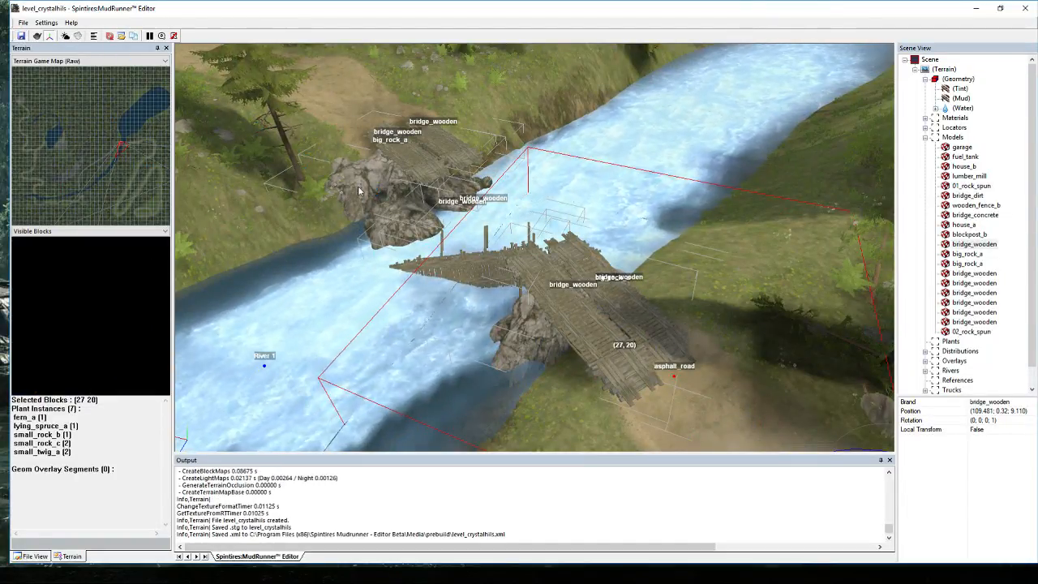
Paint foam on the river water around 02_rock_spun with the Water Foam brush, size 1.4 and value 0.73.
right_drag(303, 172, 341, 149)
right_drag(663, 343, 564, 173)
click(963, 108)
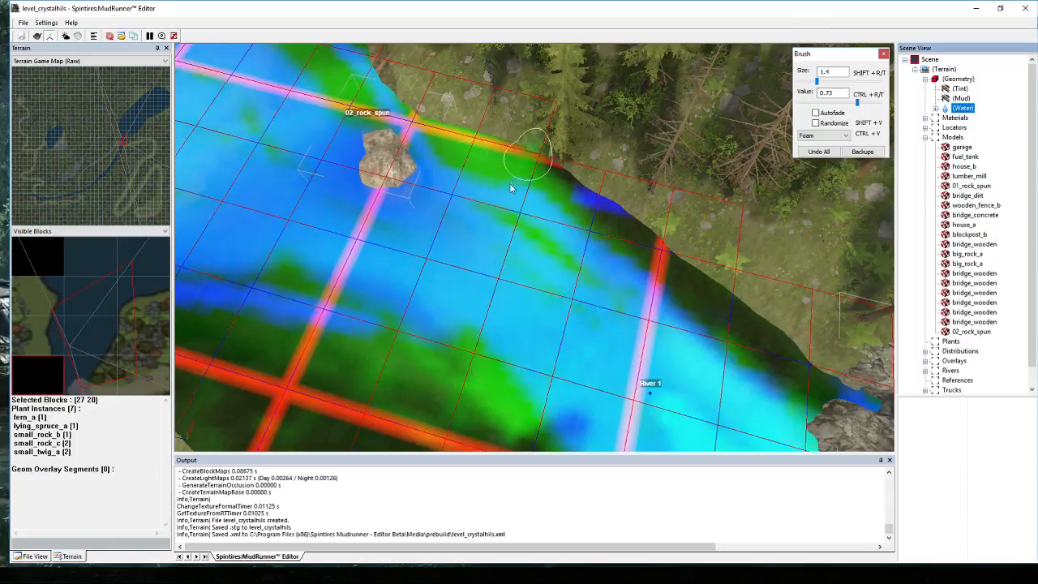
mouse_move(340, 195)
mouse_down()
mouse_move(367, 210)
mouse_move(447, 214)
mouse_up()
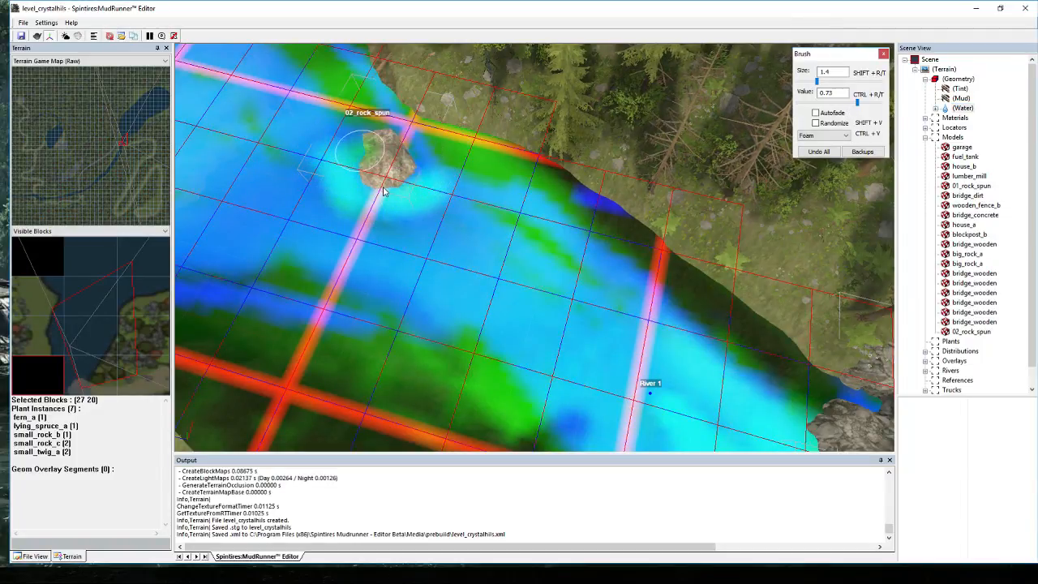
key(Escape)
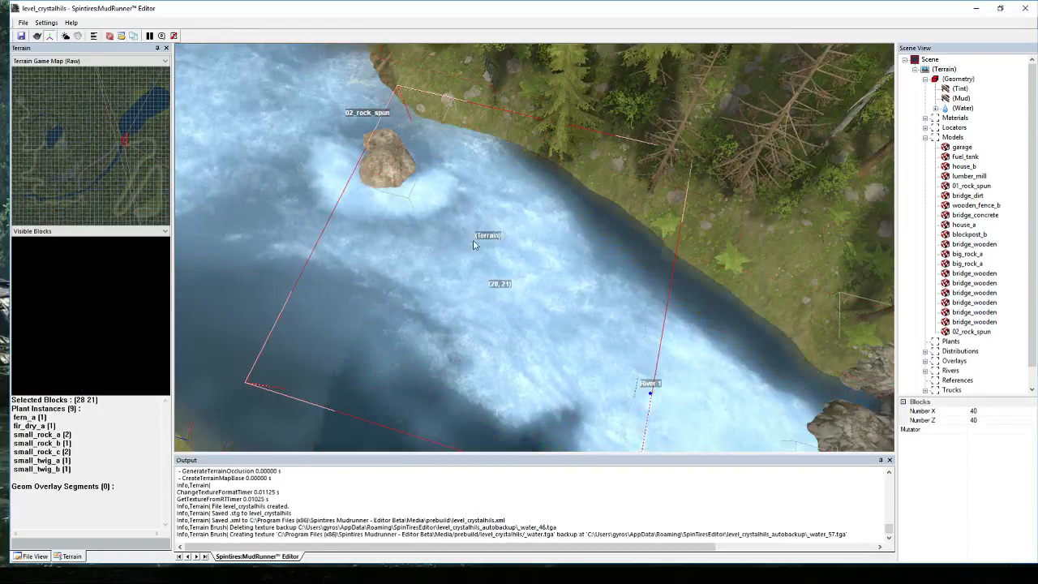
middle_drag(475, 243, 543, 230)
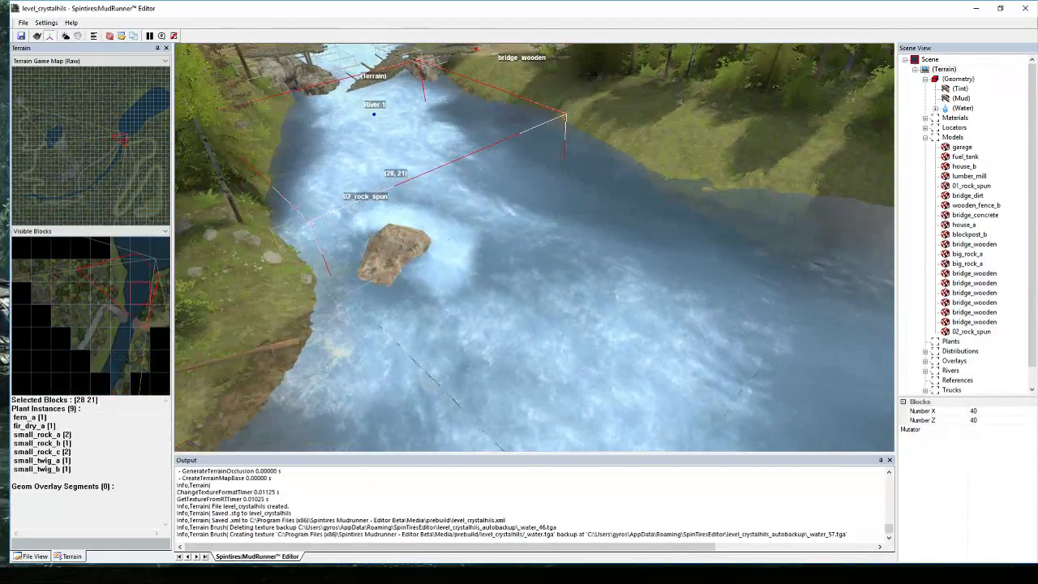
Thin the river foam around 02_rock_spun with the size 1.4 Water Foam brush at value 0.18, and restore its outer edge at value 0.63.
click(962, 108)
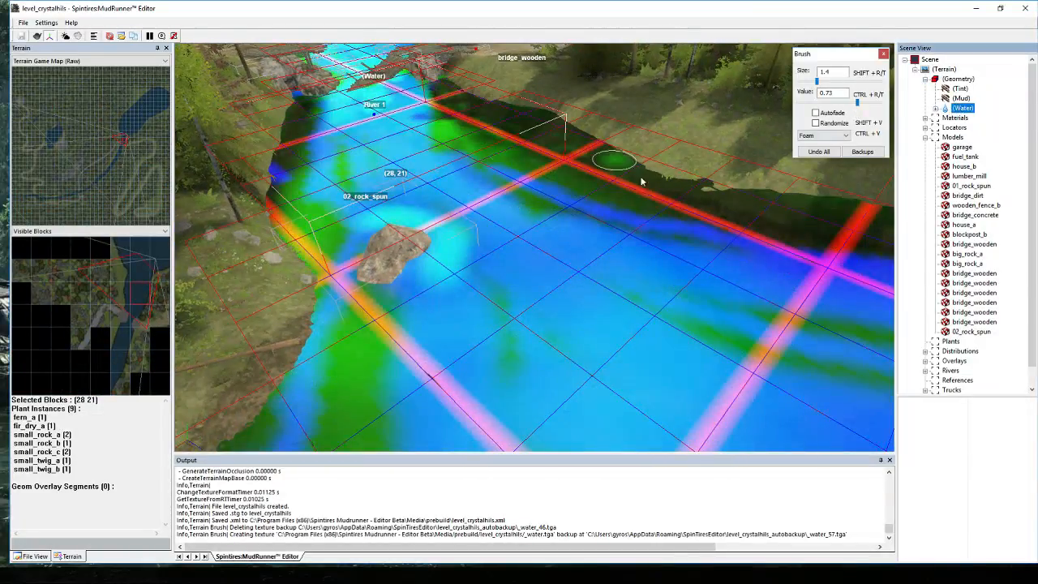
click(820, 135)
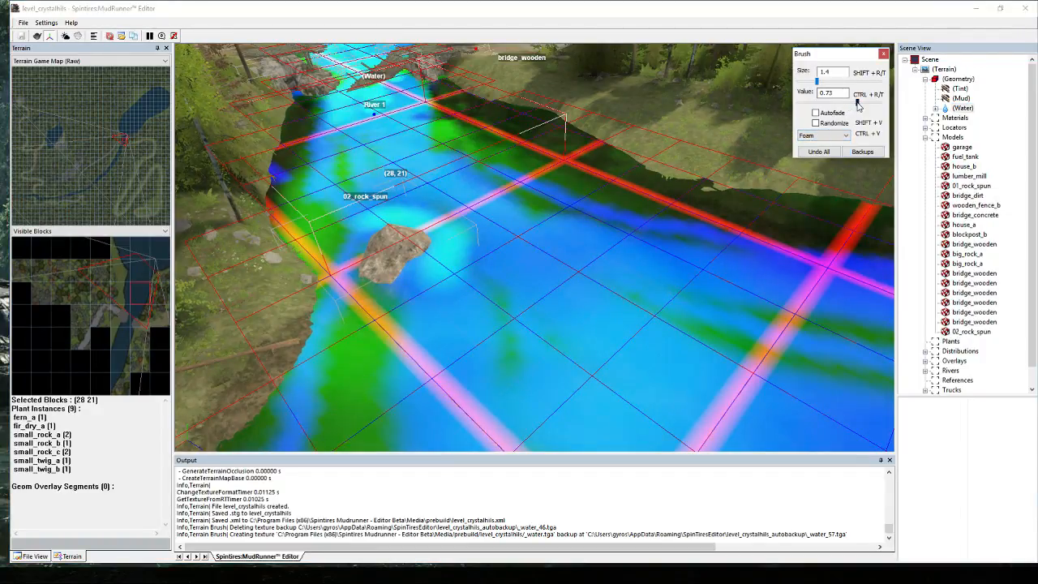
drag(429, 318, 430, 277)
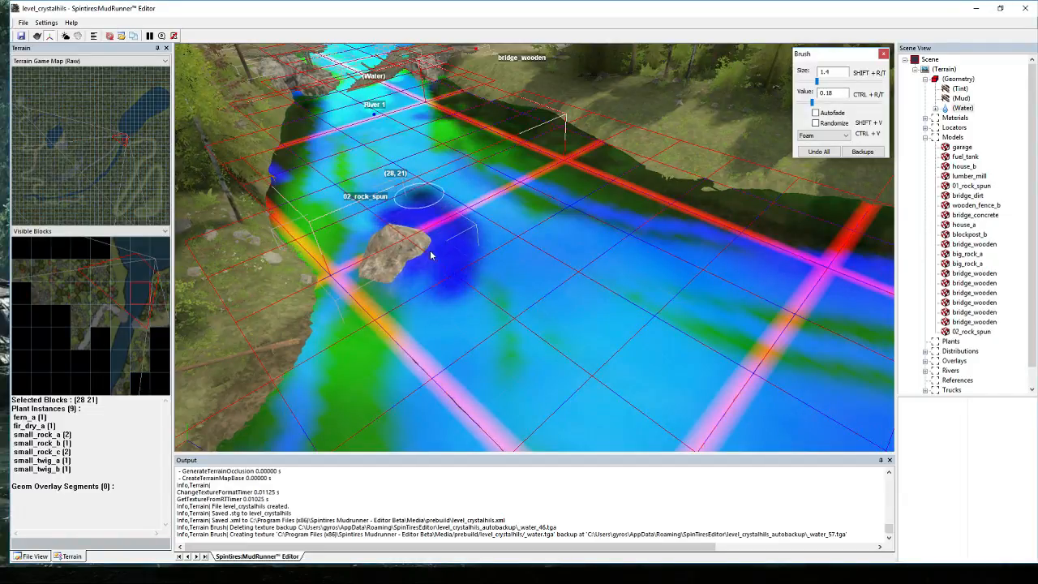
drag(812, 102, 825, 103)
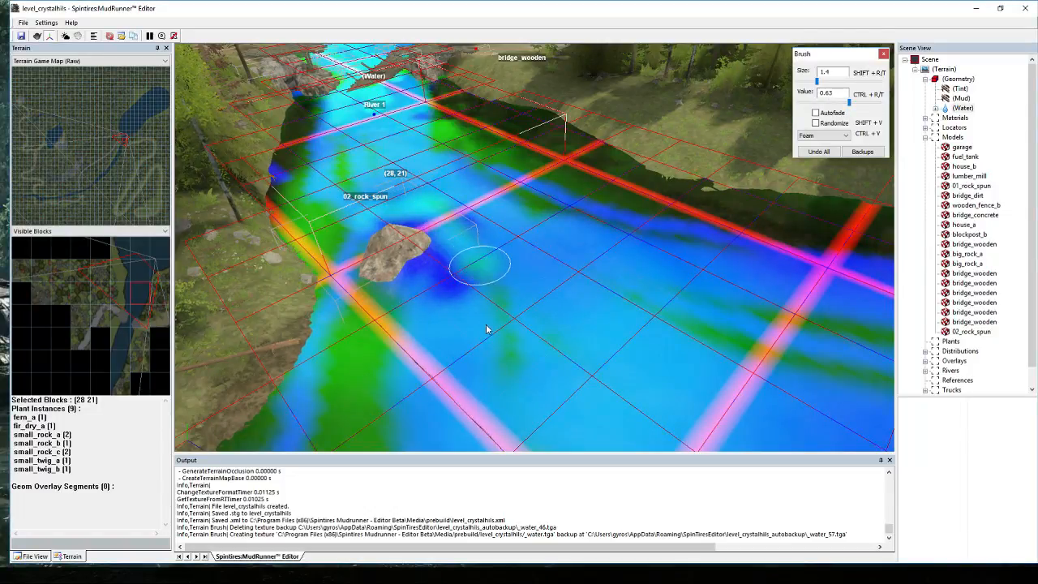
right_click(538, 279)
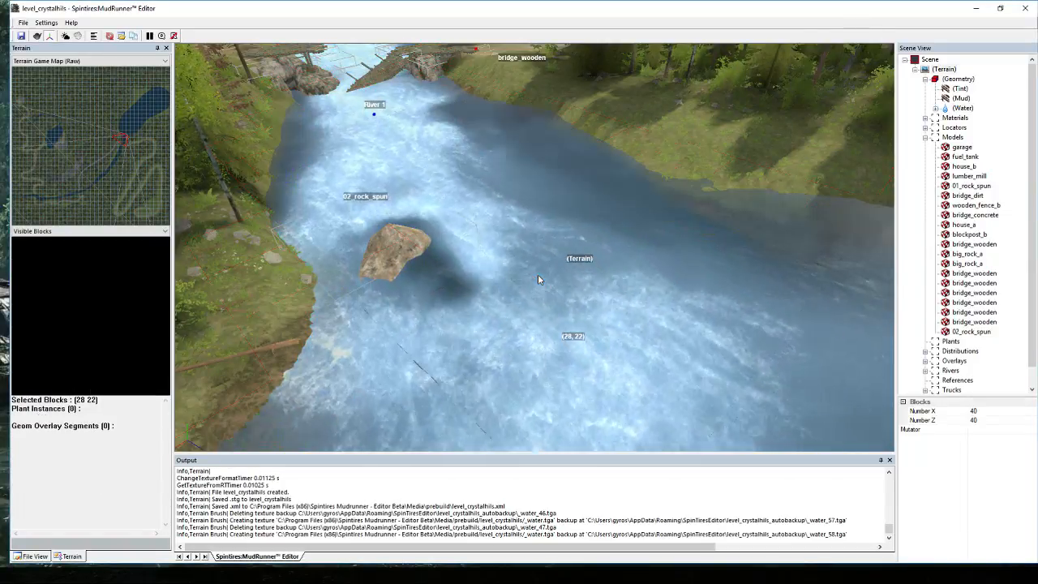
mouse_move(498, 287)
middle_down()
mouse_move(547, 297)
mouse_move(597, 279)
mouse_move(609, 244)
mouse_move(622, 241)
mouse_move(616, 296)
mouse_move(841, 232)
mouse_move(723, 271)
middle_up()
scroll(597, 280, up, 3)
scroll(621, 241, up, 3)
scroll(722, 262, down, 6)
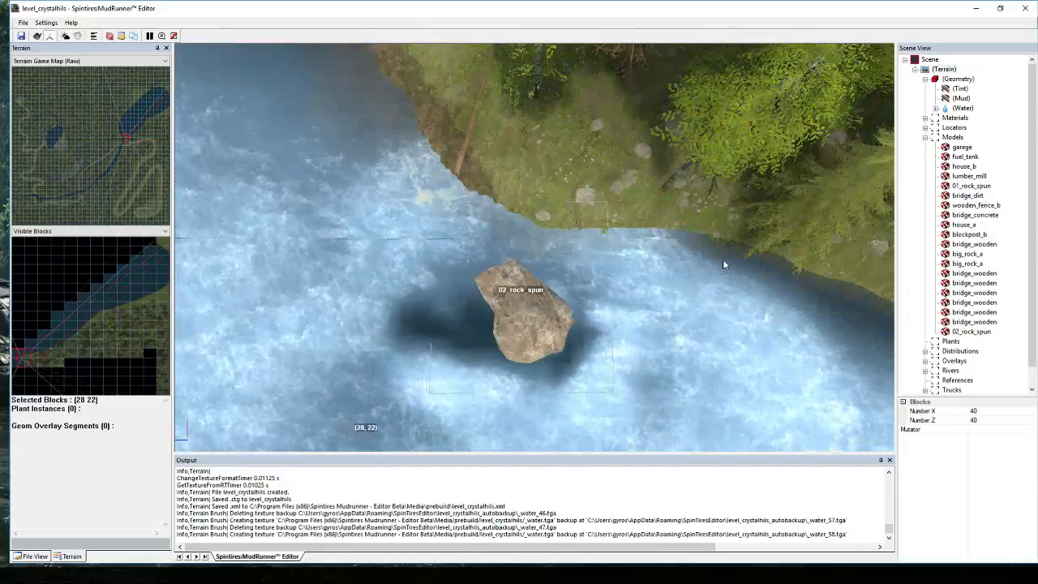
scroll(672, 329, up, 3)
middle_drag(818, 393, 694, 277)
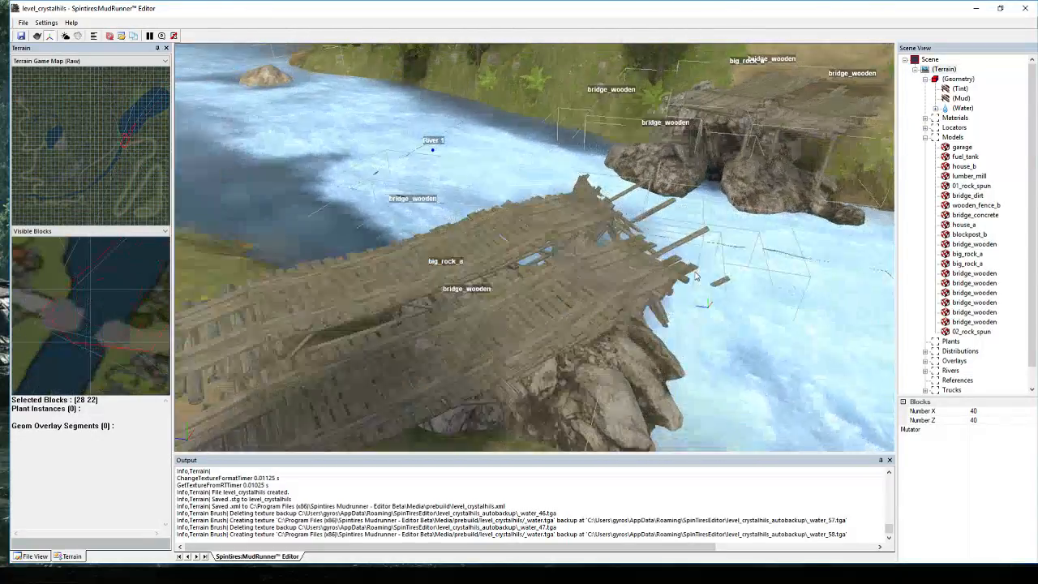
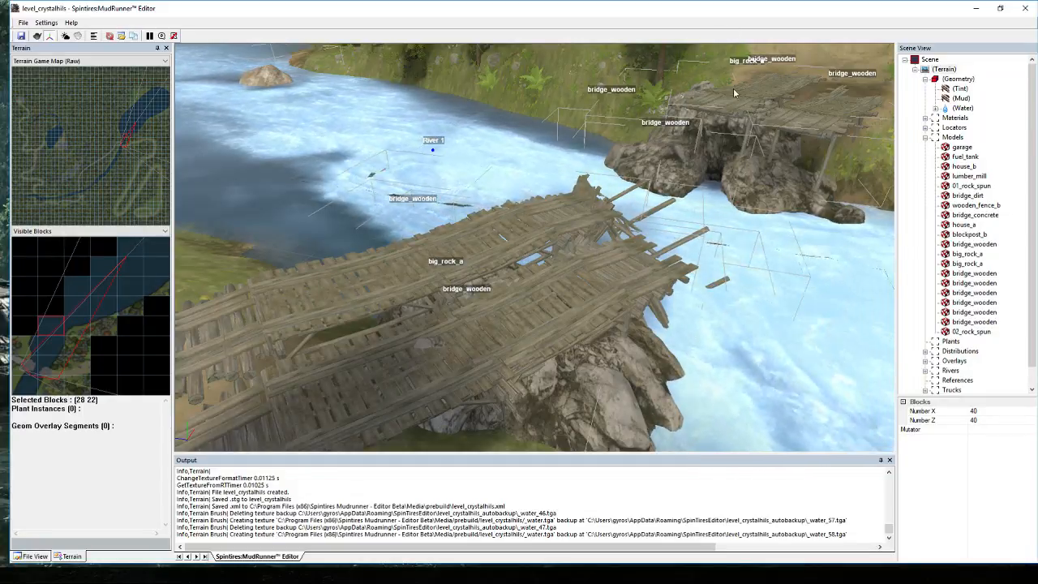
Examine the dirt road from the wooden bridge through its bends in the forest for terrain that needs smoothing.
scroll(671, 157, down, 3)
scroll(672, 157, up, 5)
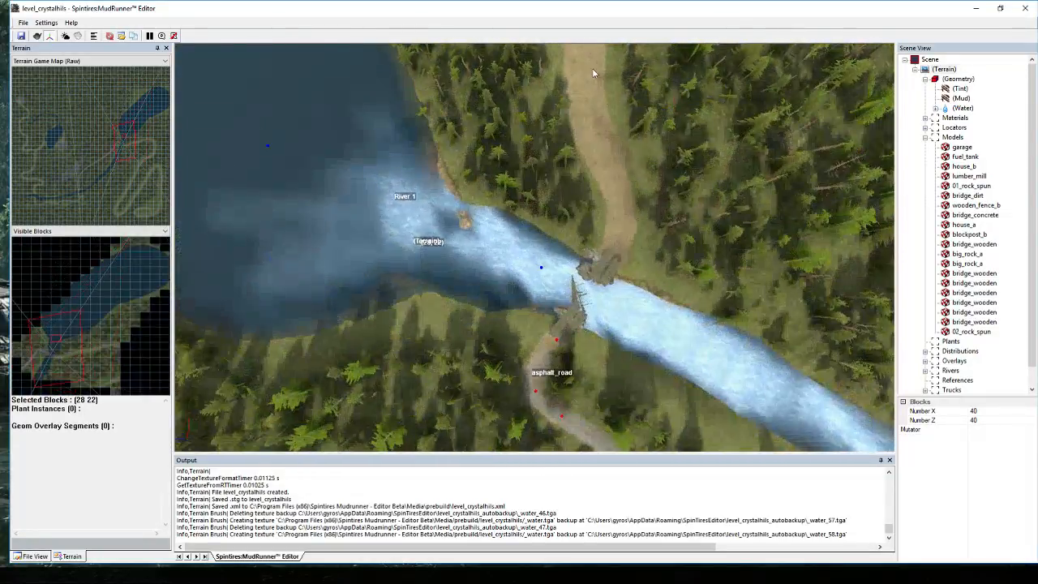
scroll(578, 79, down, 3)
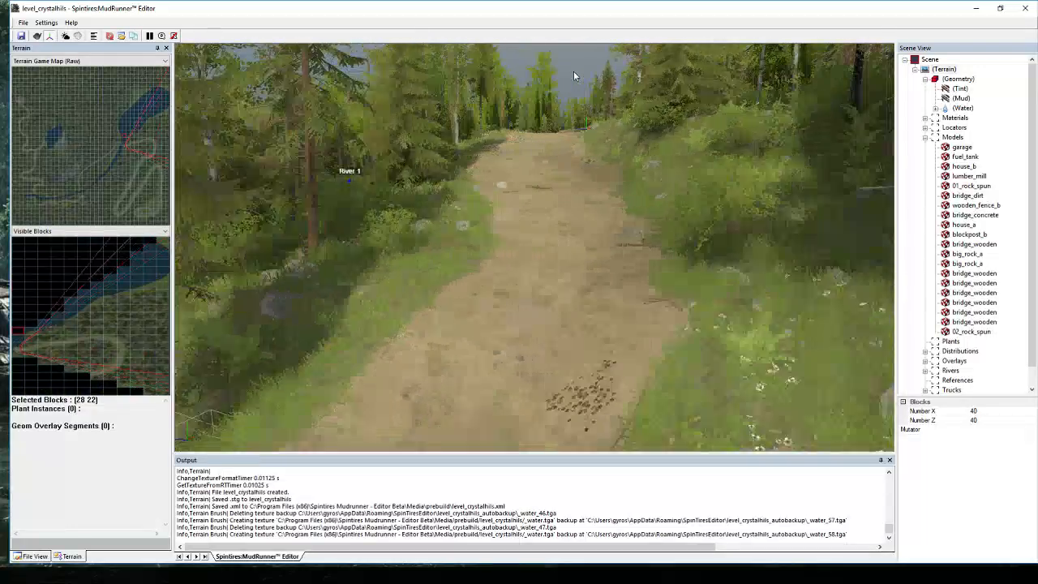
scroll(559, 138, up, 3)
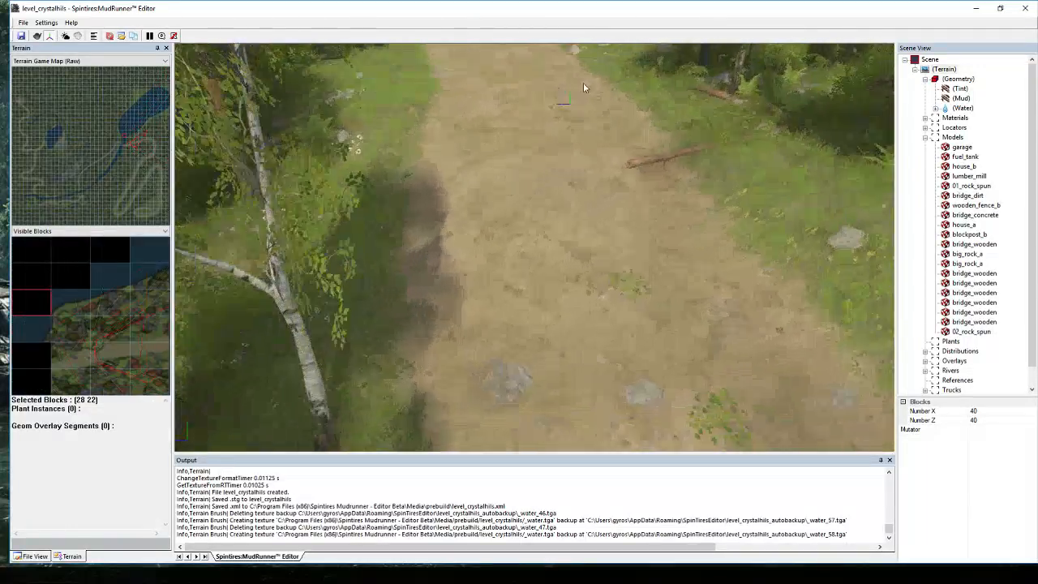
scroll(572, 76, down, 3)
scroll(525, 94, down, 4)
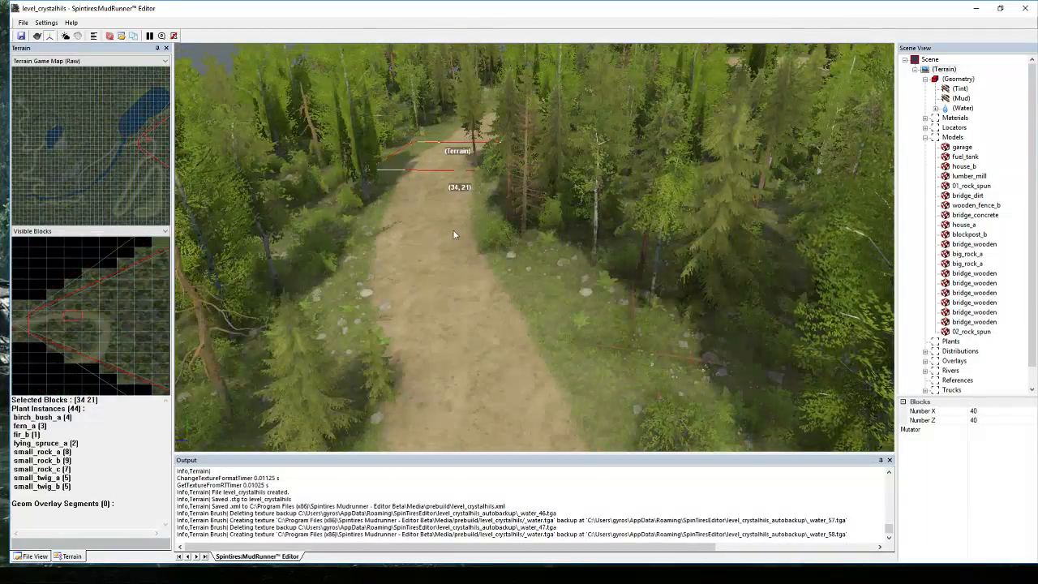
scroll(408, 148, up, 4)
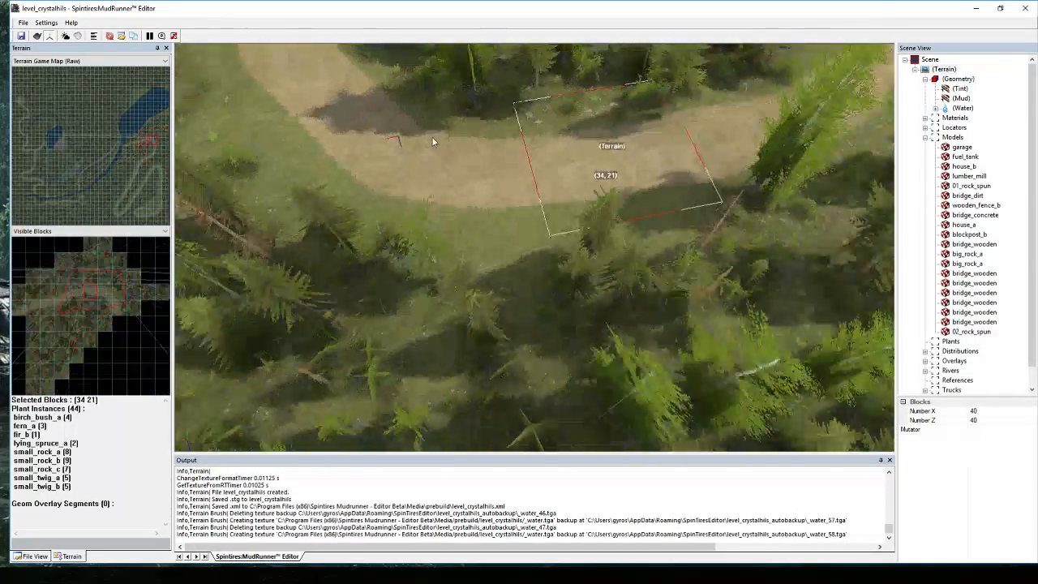
scroll(375, 125, down, 2)
scroll(398, 122, up, 4)
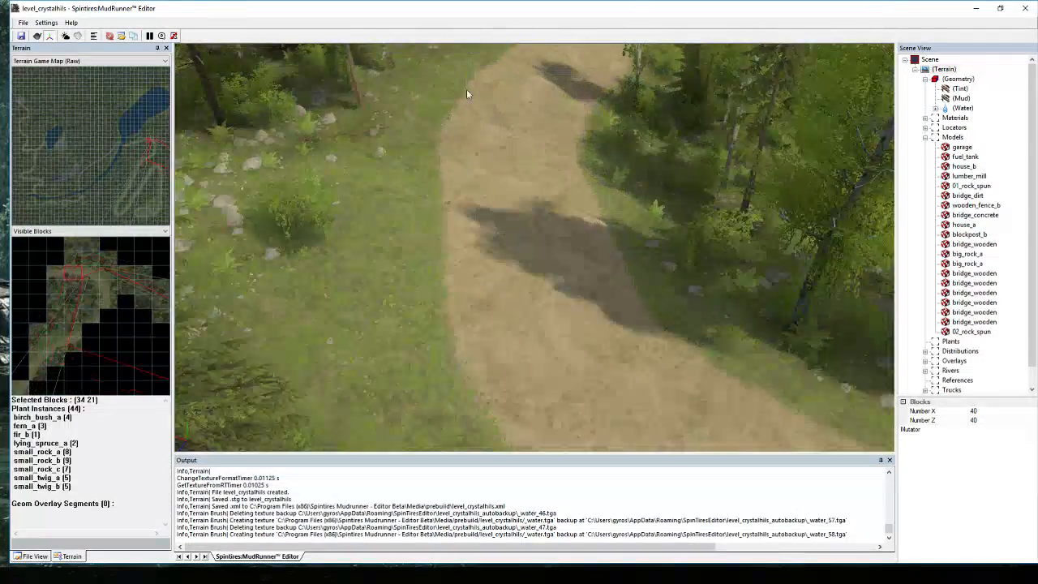
scroll(527, 97, down, 2)
scroll(539, 115, down, 3)
scroll(559, 121, up, 3)
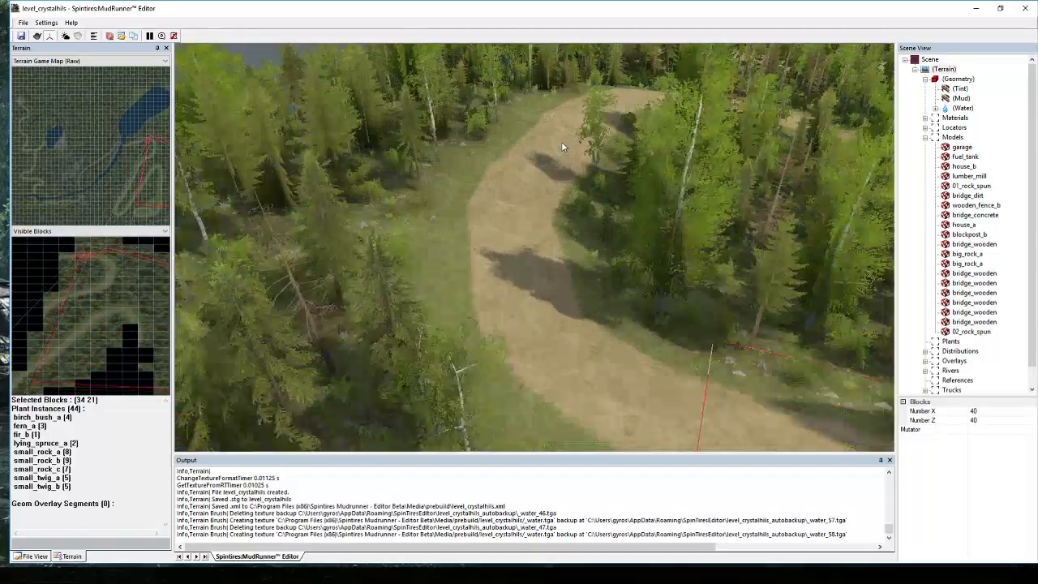
Flatten the first stretch of the dirt road's forest bend with the Geometry Flatten brush at value 0.63, enlarging the brush to size 4.3.
click(940, 80)
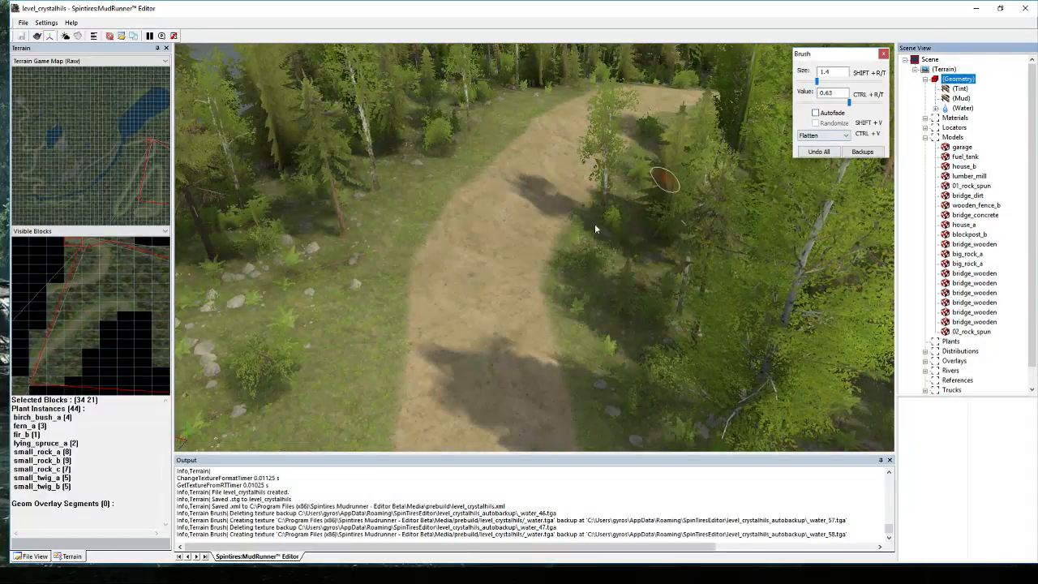
click(819, 86)
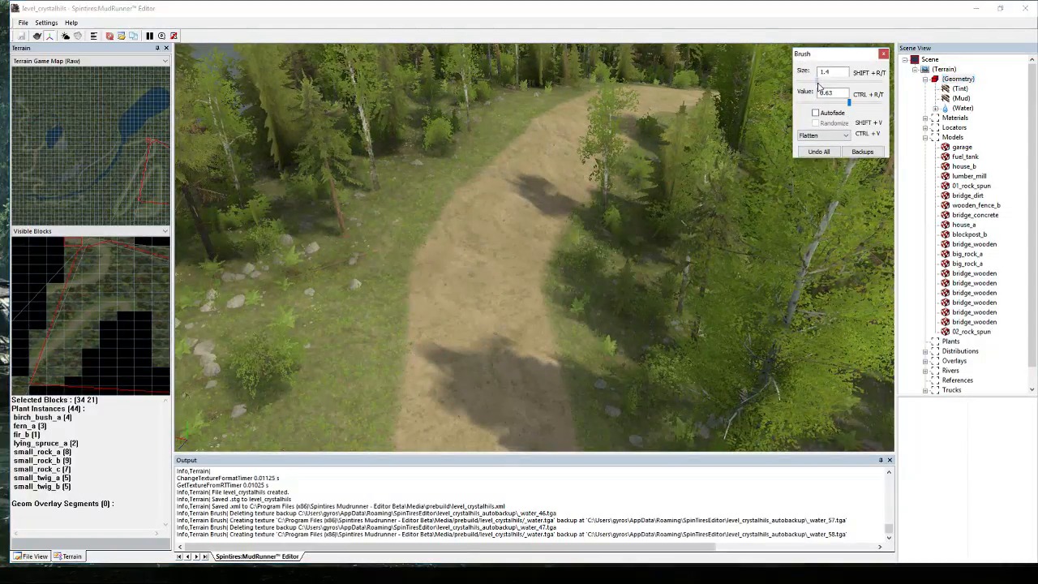
mouse_move(477, 409)
mouse_down()
mouse_move(491, 385)
mouse_move(453, 329)
mouse_move(499, 207)
mouse_up()
drag(825, 82, 830, 87)
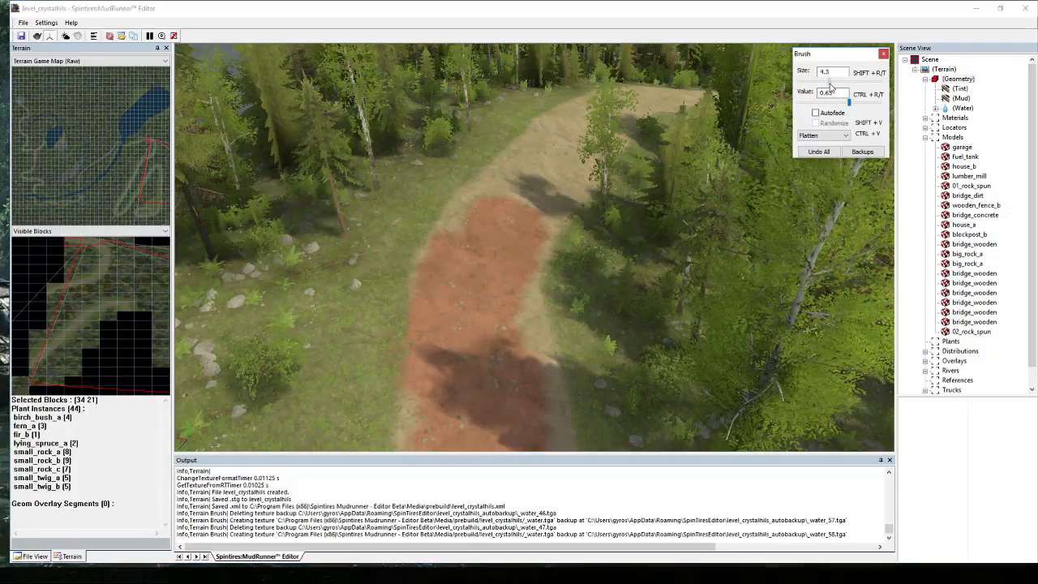
mouse_move(475, 363)
mouse_down()
mouse_move(518, 217)
mouse_move(481, 272)
mouse_move(554, 181)
mouse_up()
alt+middle_drag(554, 181, 561, 210)
mouse_move(512, 215)
mouse_down()
mouse_move(538, 128)
mouse_move(534, 146)
mouse_up()
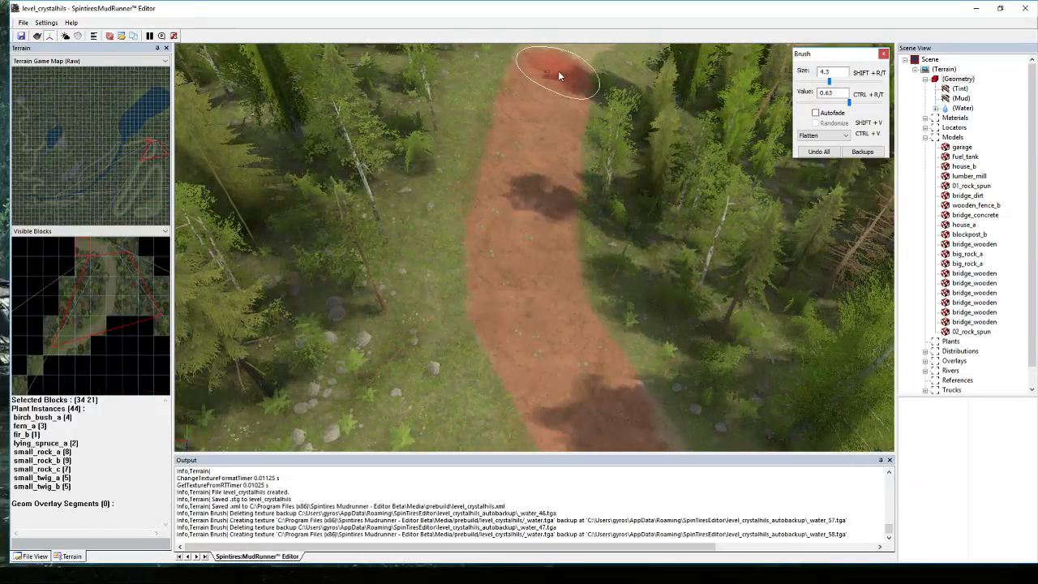
Continue flattening the dirt road past the bend toward the watchpoint with the Flatten brush at size 4.3 and value 0.63.
mouse_move(558, 71)
alt+middle_down()
mouse_move(552, 134)
mouse_move(568, 92)
mouse_move(563, 159)
mouse_move(401, 108)
alt+middle_up()
alt+middle_drag(527, 193, 362, 192)
scroll(362, 193, down, 5)
mouse_move(456, 212)
mouse_down()
mouse_move(347, 213)
mouse_move(363, 224)
mouse_move(242, 197)
mouse_move(269, 214)
mouse_move(253, 178)
mouse_up()
scroll(219, 144, down, 5)
scroll(424, 190, up, 6)
mouse_move(245, 151)
middle_down()
mouse_move(424, 190)
mouse_move(394, 187)
mouse_move(394, 163)
mouse_move(434, 310)
middle_up()
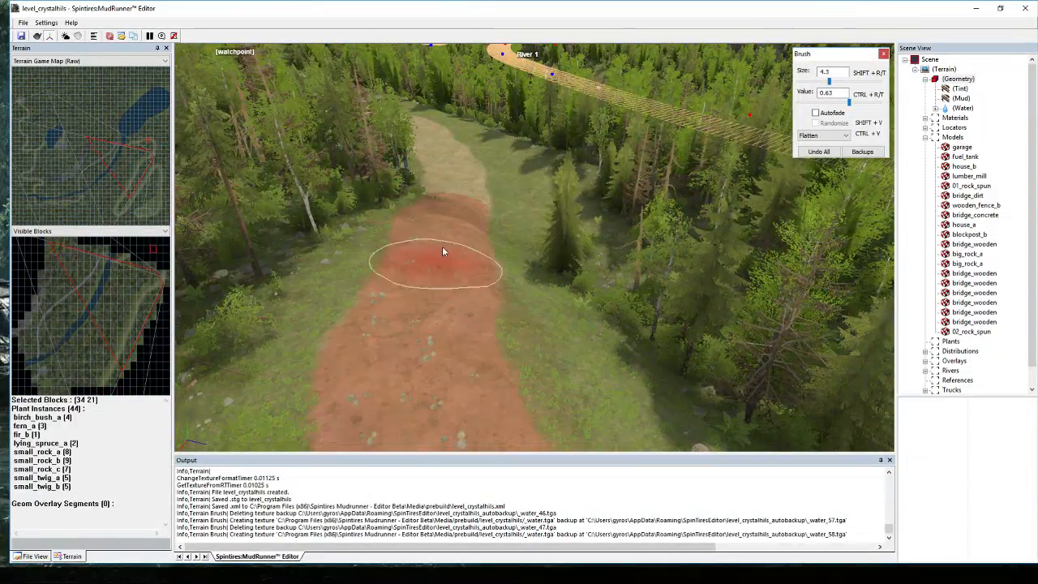
mouse_move(445, 158)
mouse_down()
mouse_move(454, 225)
mouse_move(459, 178)
mouse_up()
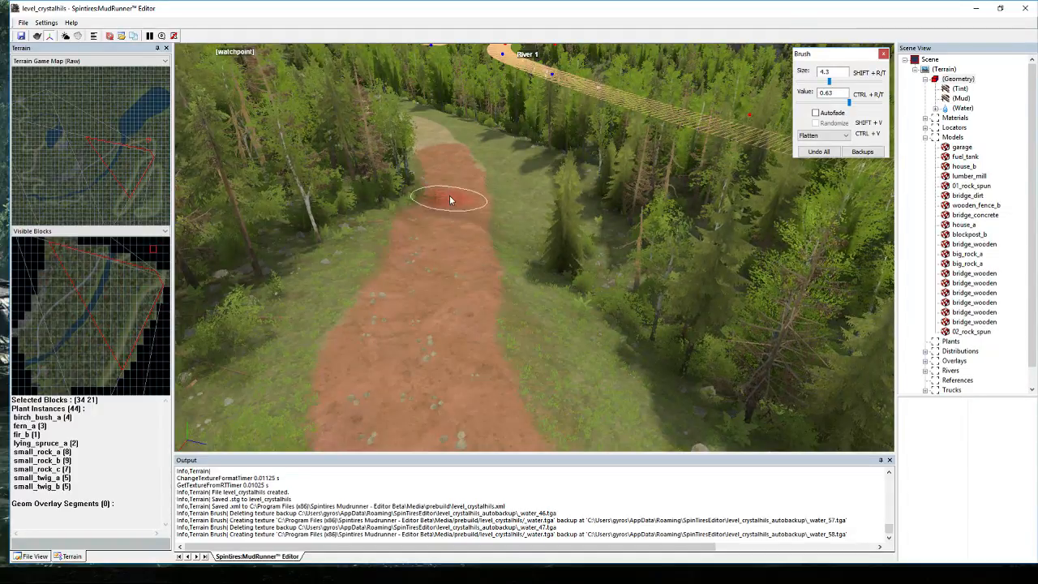
Go over the whole flattened dirt road again with the Flatten brush at size 4.3 and value 1.00, and rebuild the terrain.
drag(849, 102, 856, 104)
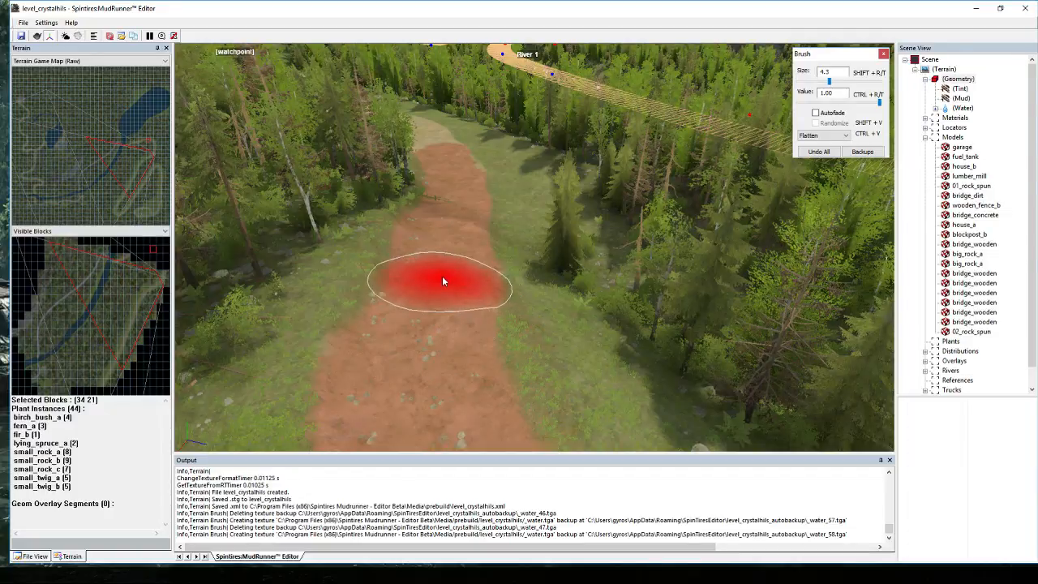
mouse_move(447, 331)
middle_down()
mouse_move(517, 357)
mouse_move(566, 356)
mouse_move(535, 369)
middle_up()
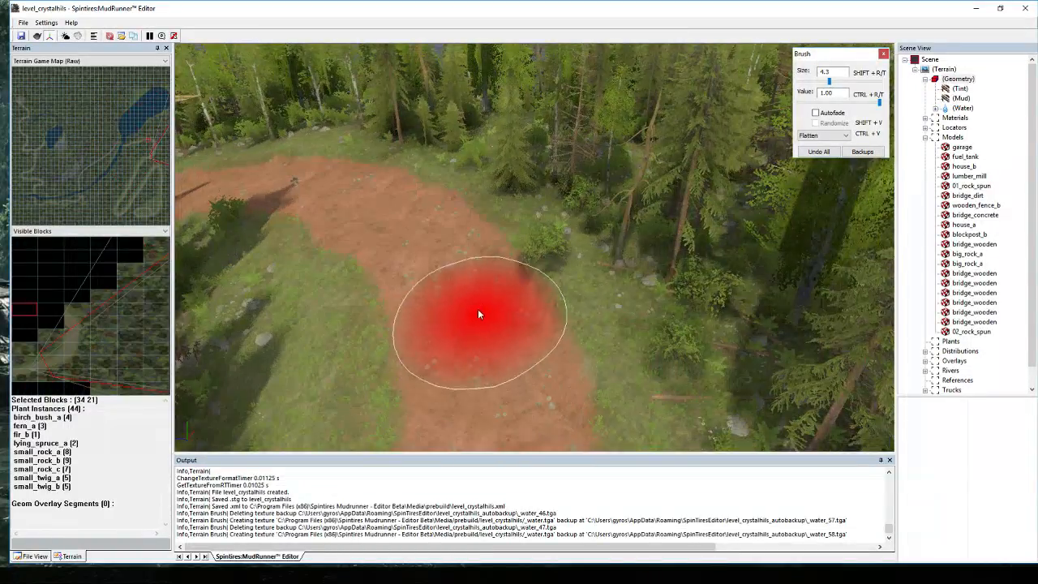
mouse_move(335, 194)
middle_down()
mouse_move(270, 180)
mouse_move(359, 255)
mouse_move(429, 289)
mouse_move(438, 334)
mouse_move(406, 319)
mouse_move(729, 324)
mouse_move(700, 332)
mouse_move(612, 310)
mouse_move(535, 317)
mouse_move(526, 262)
mouse_move(451, 277)
mouse_move(451, 159)
mouse_move(512, 97)
mouse_move(528, 98)
mouse_move(620, 231)
mouse_move(490, 341)
middle_up()
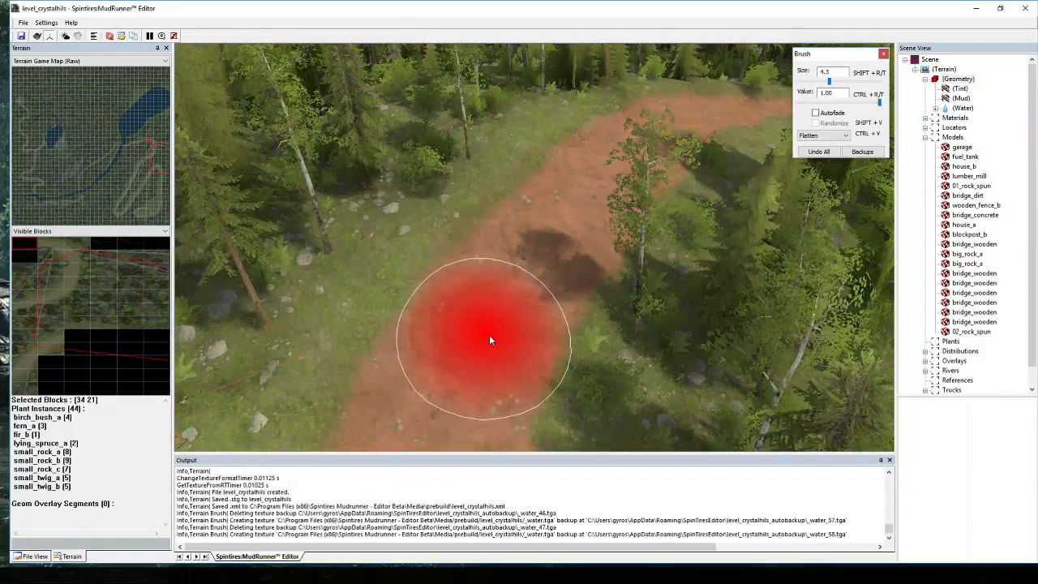
mouse_move(621, 162)
middle_down()
mouse_move(665, 135)
mouse_move(681, 144)
mouse_move(678, 108)
mouse_move(294, 366)
middle_up()
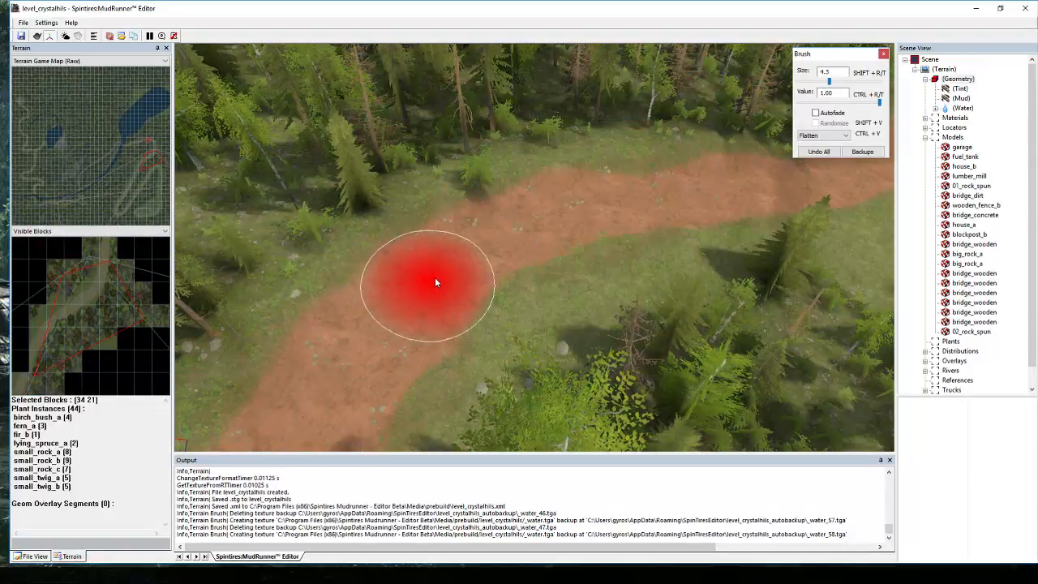
mouse_move(669, 186)
middle_down()
mouse_move(528, 224)
mouse_move(554, 189)
mouse_move(548, 183)
middle_up()
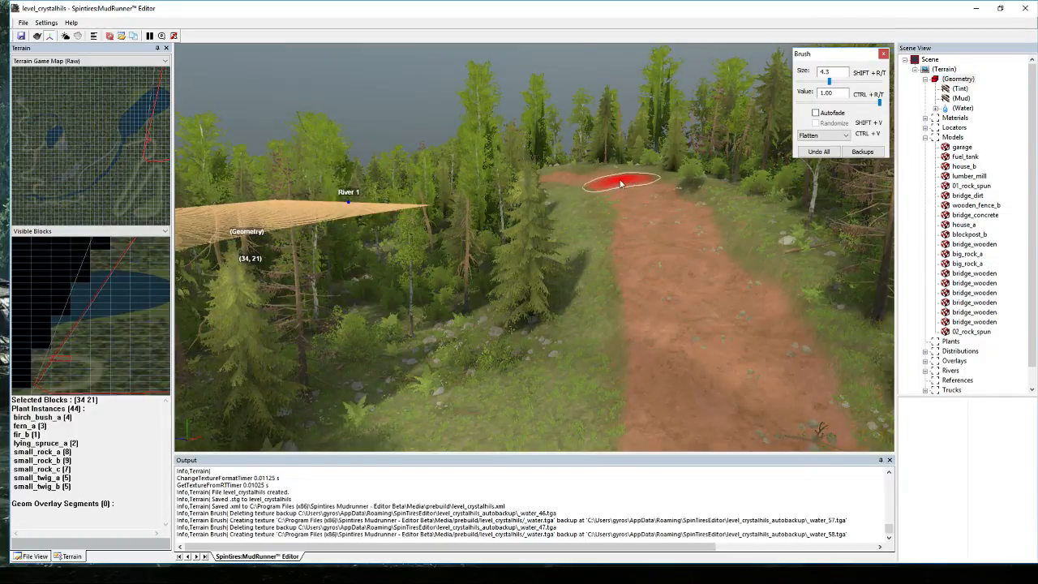
click(612, 212)
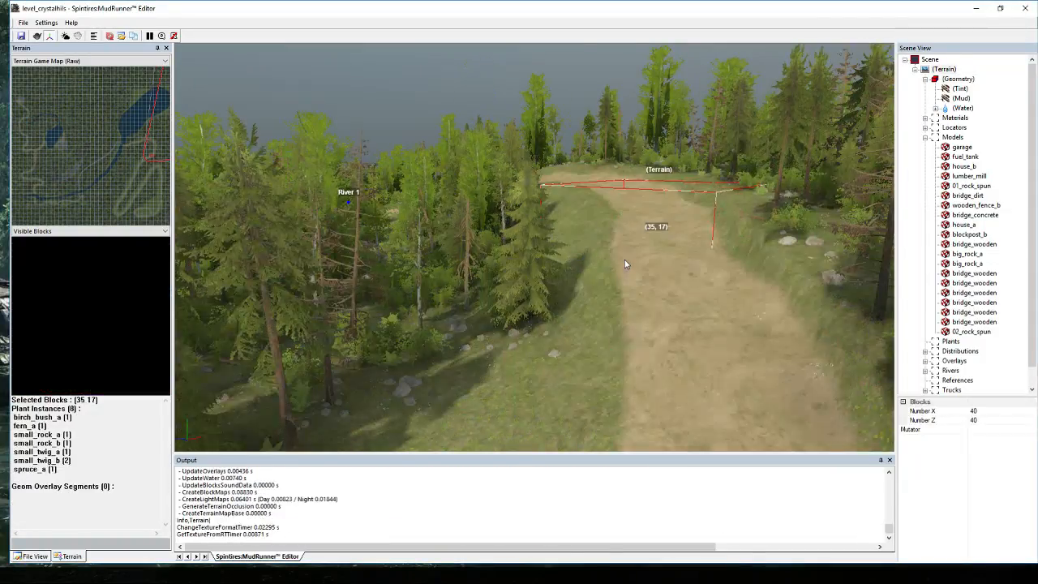
Paint Density for the Birches/BushesBig distribution along the edges of the dirt road's lakeside bend, using brush size 2.2 and value 1.00.
middle_drag(548, 292, 527, 325)
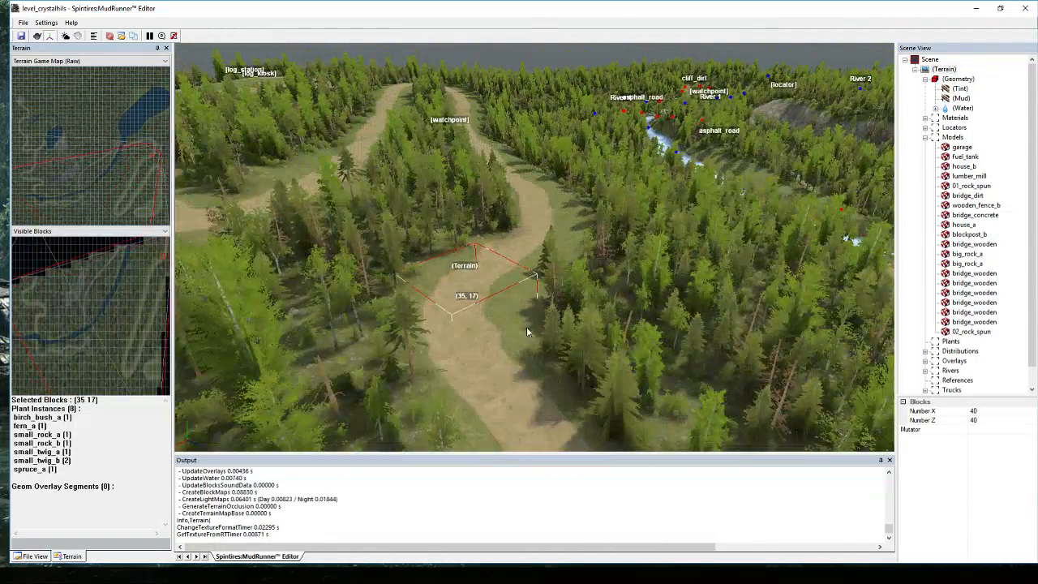
scroll(529, 329, down, 3)
scroll(690, 385, up, 4)
middle_drag(690, 384, 622, 201)
scroll(616, 171, down, 4)
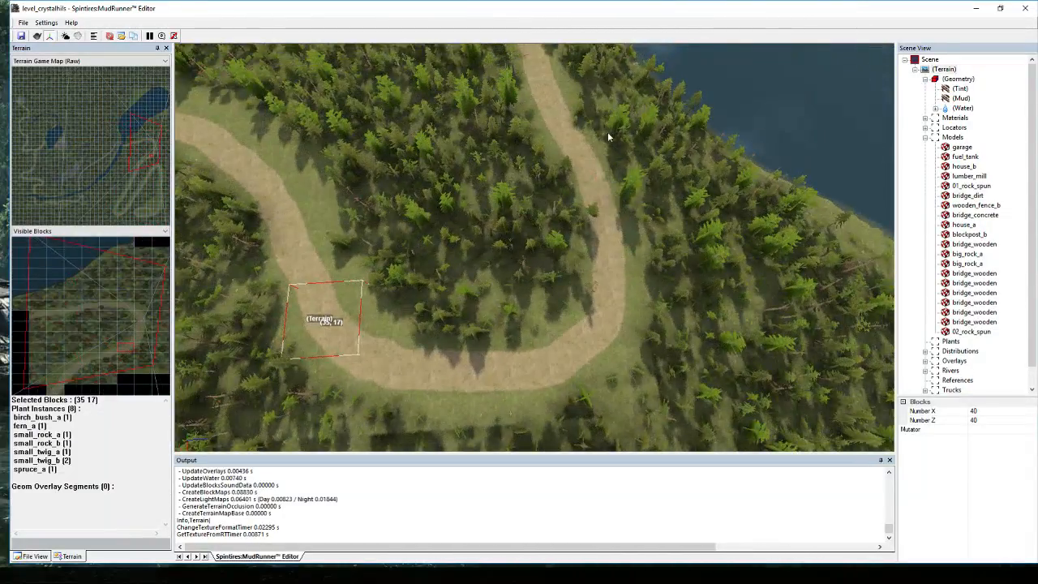
scroll(959, 308, down, 1)
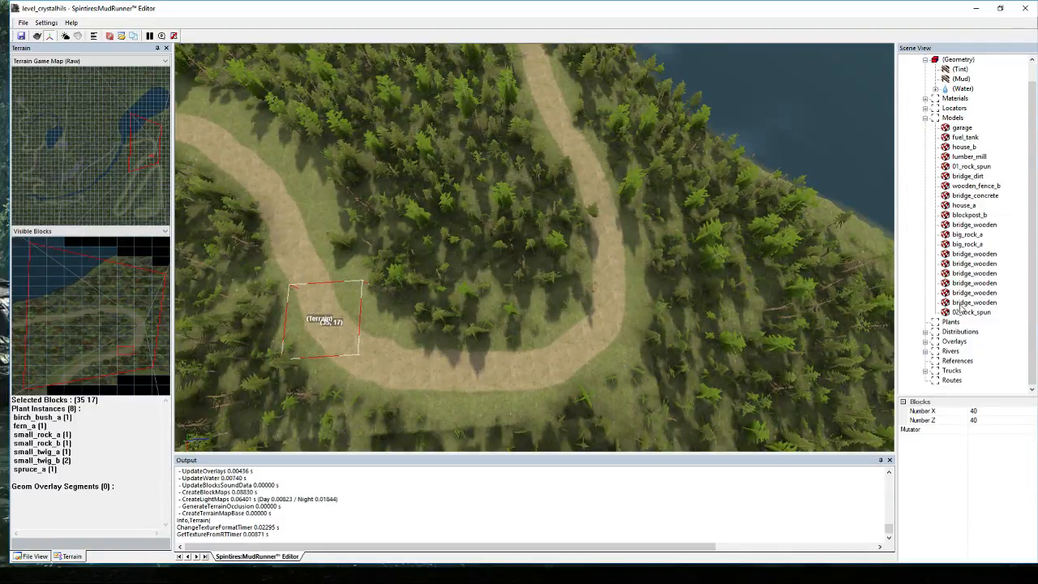
click(925, 332)
click(948, 341)
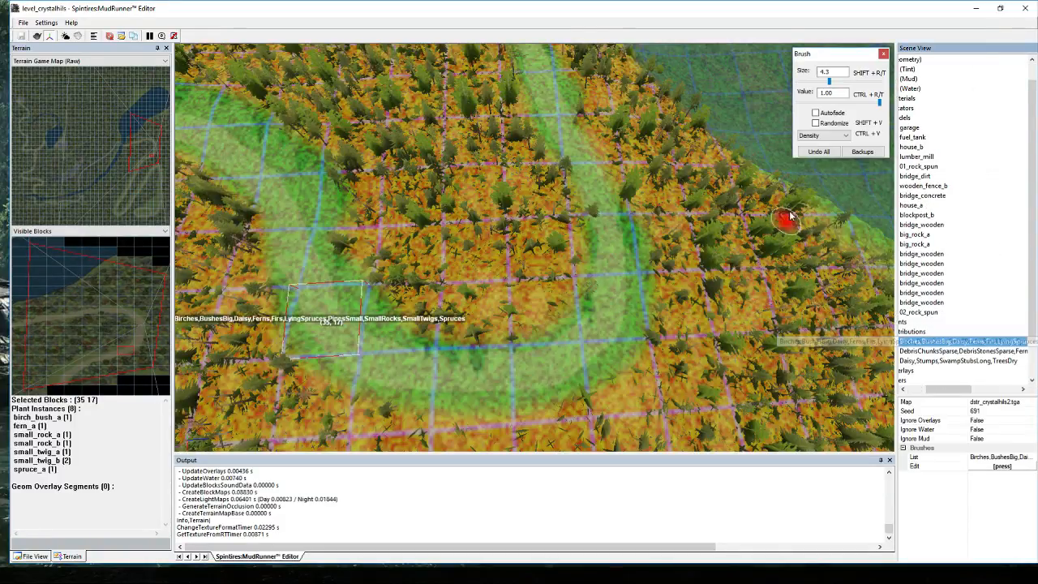
drag(828, 81, 832, 81)
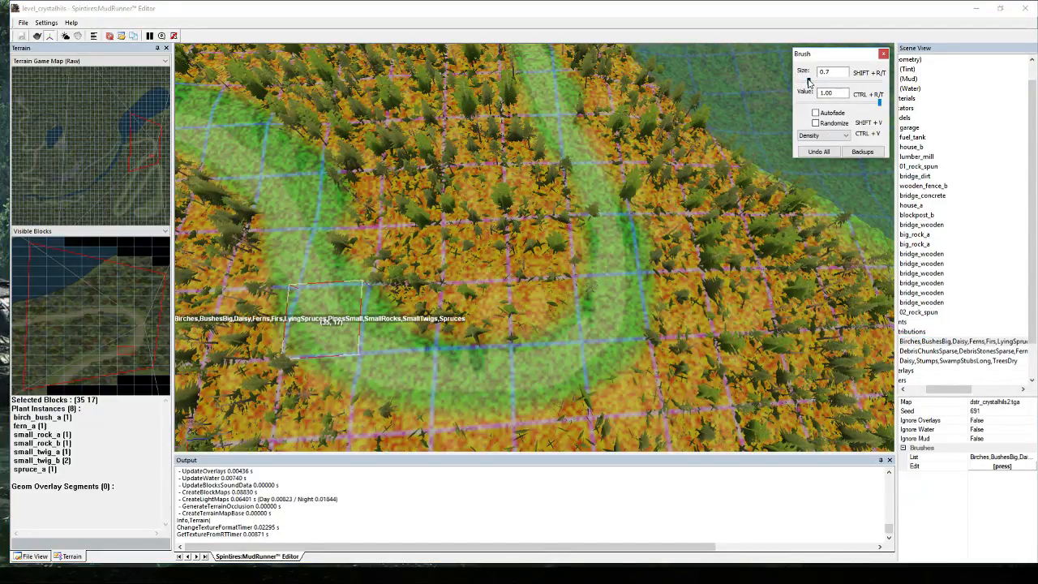
click(818, 135)
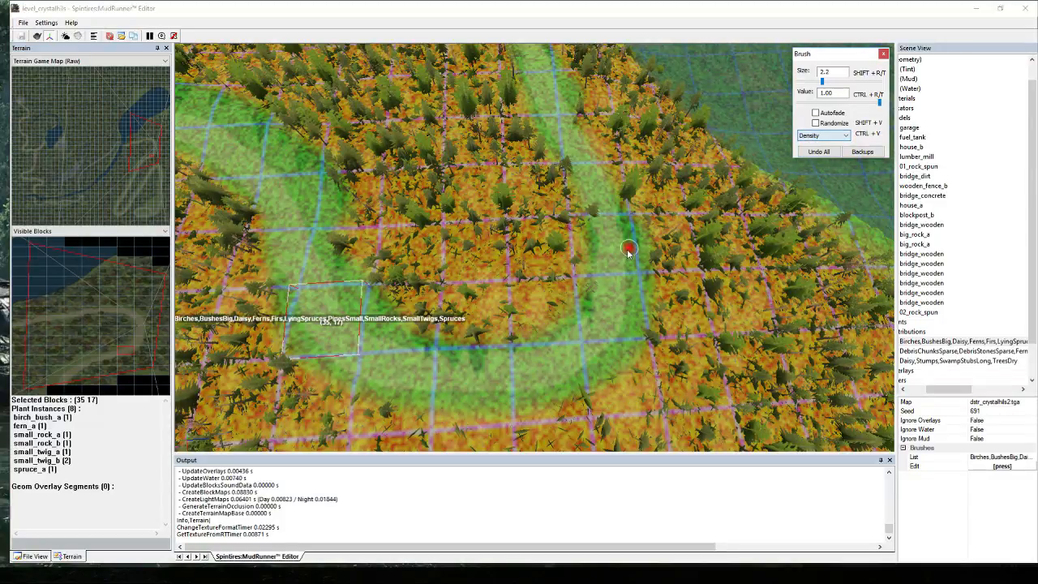
click(625, 201)
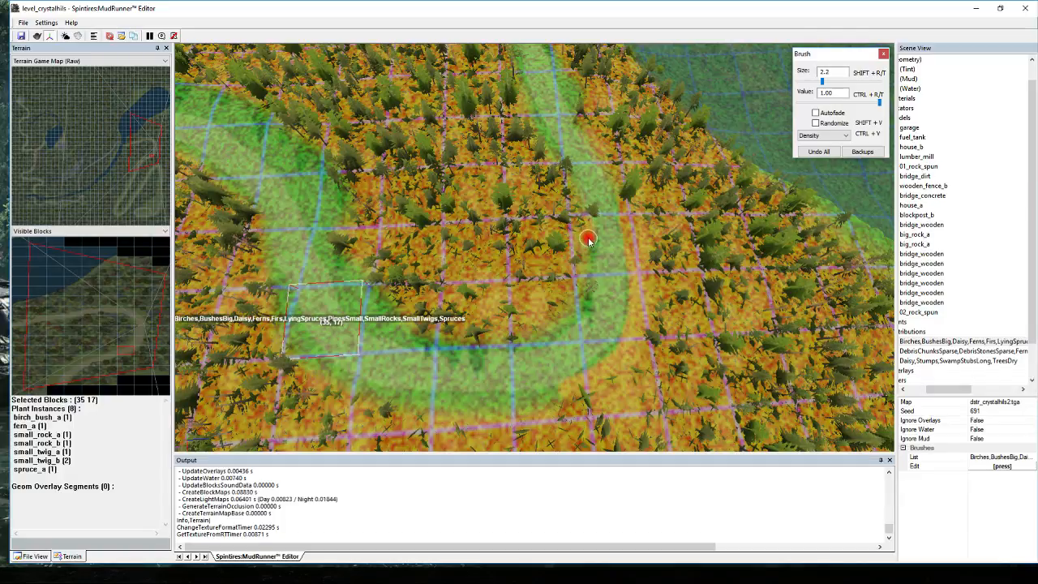
Fill the grassy edge of the dirt road's next curve, around block (35, 17), with vegetation density at size 2.2 and value 1.00.
scroll(352, 285, down, 4)
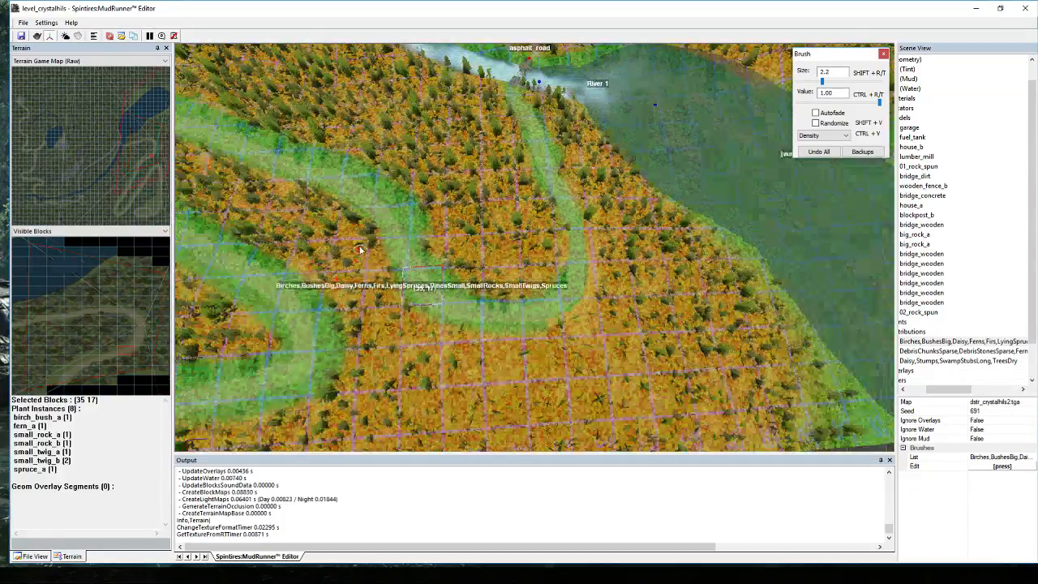
scroll(359, 248, up, 4)
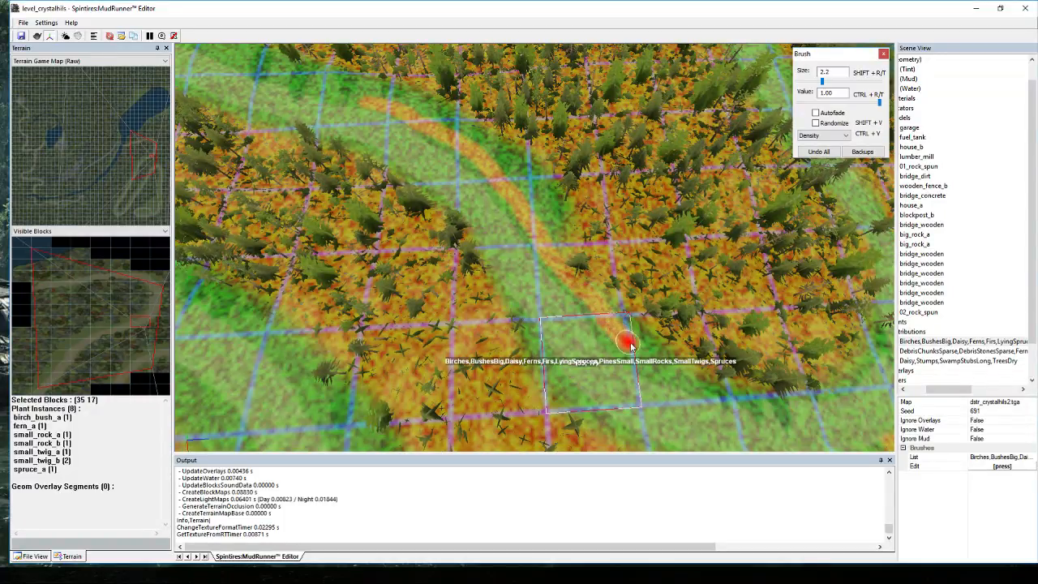
drag(595, 280, 555, 193)
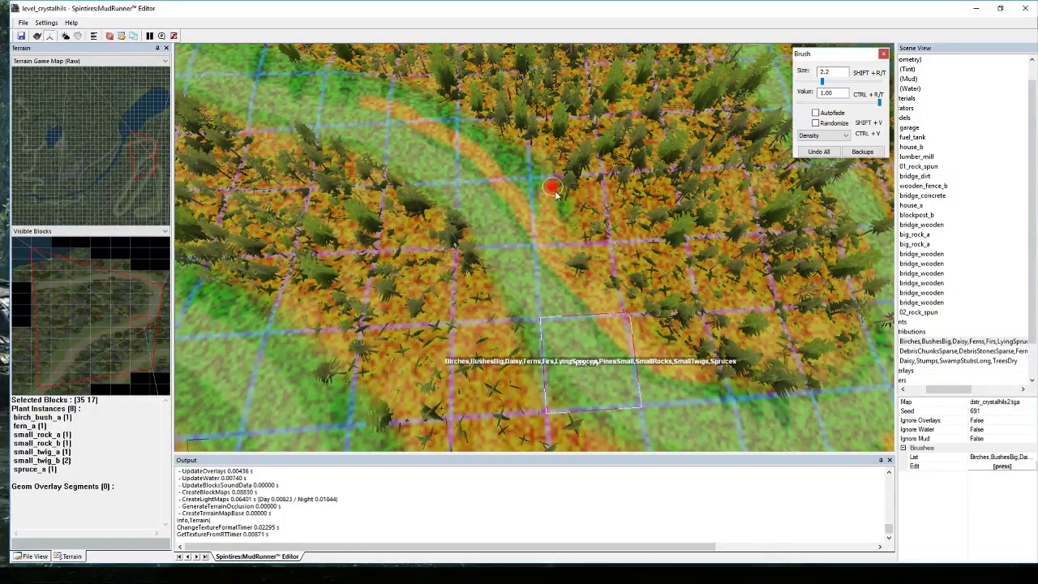
drag(558, 258, 538, 198)
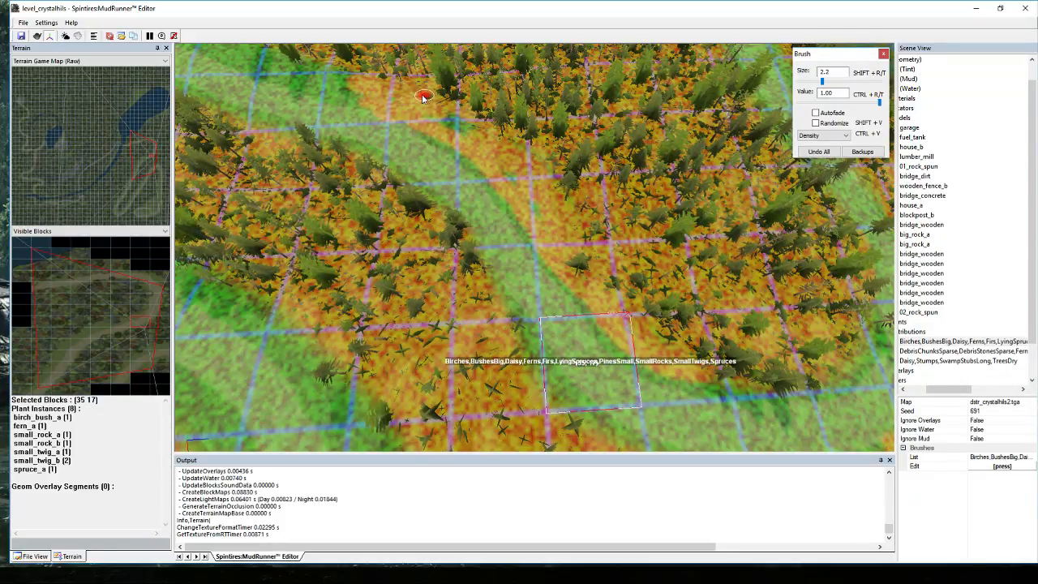
drag(453, 124, 499, 170)
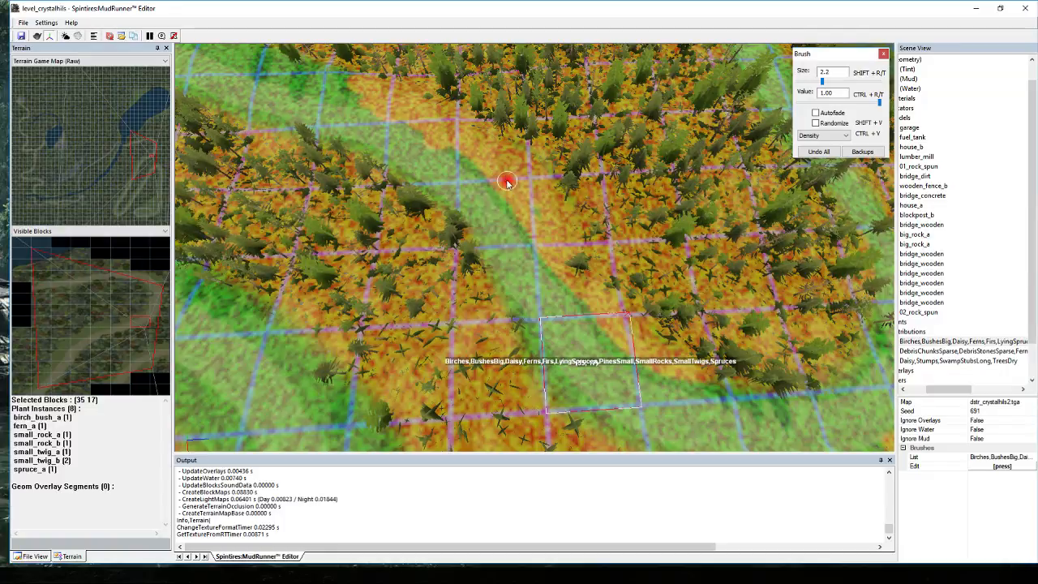
scroll(514, 238, down, 3)
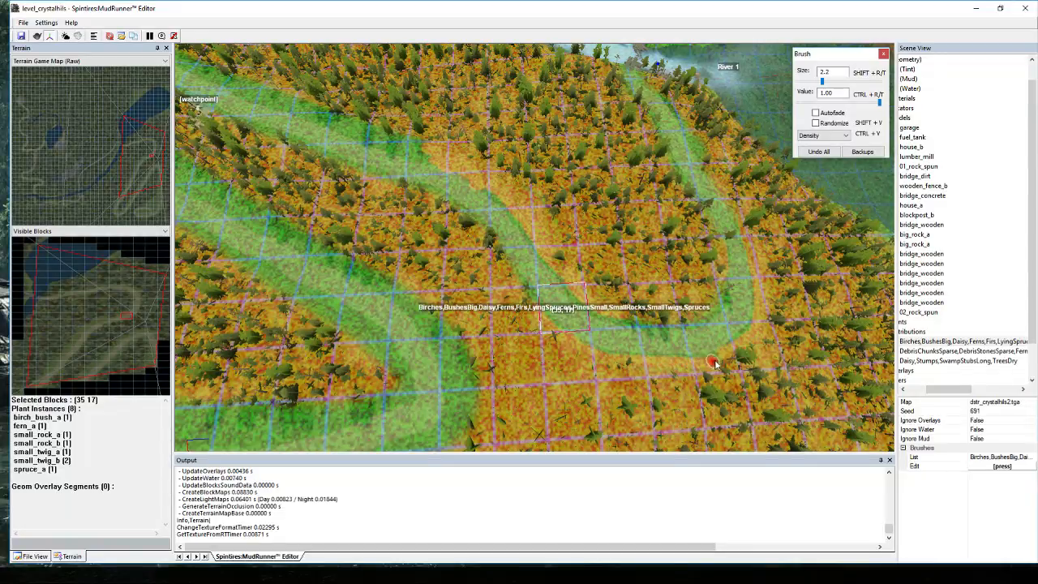
key(Escape)
Examine the vegetation along the dirt road from the lakeside bend toward the watchpoint for edges that still need thickening.
click(704, 337)
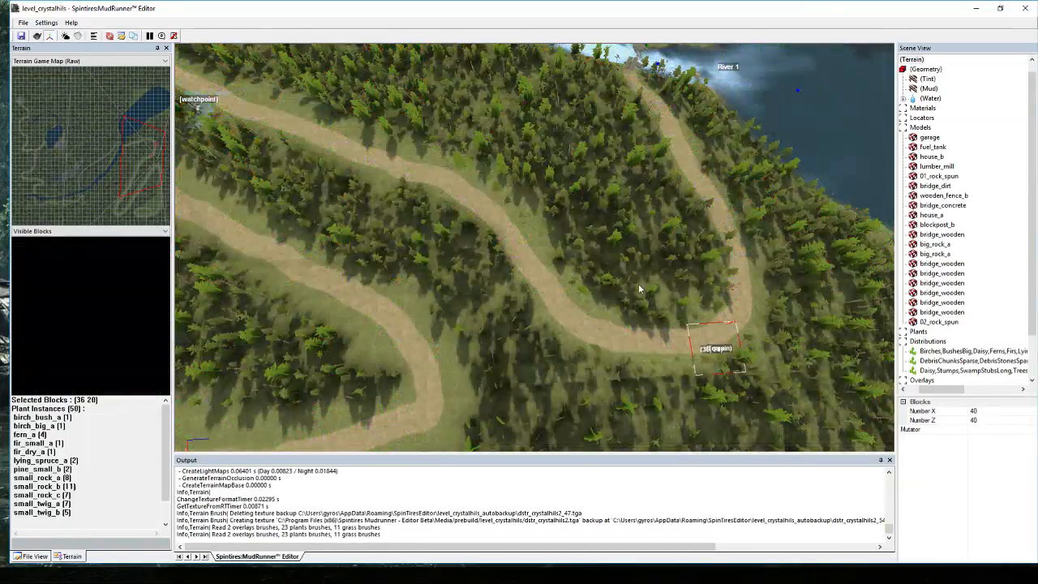
mouse_move(641, 289)
middle_down()
mouse_move(565, 261)
mouse_move(583, 204)
middle_up()
scroll(572, 294, up, 8)
scroll(581, 202, down, 6)
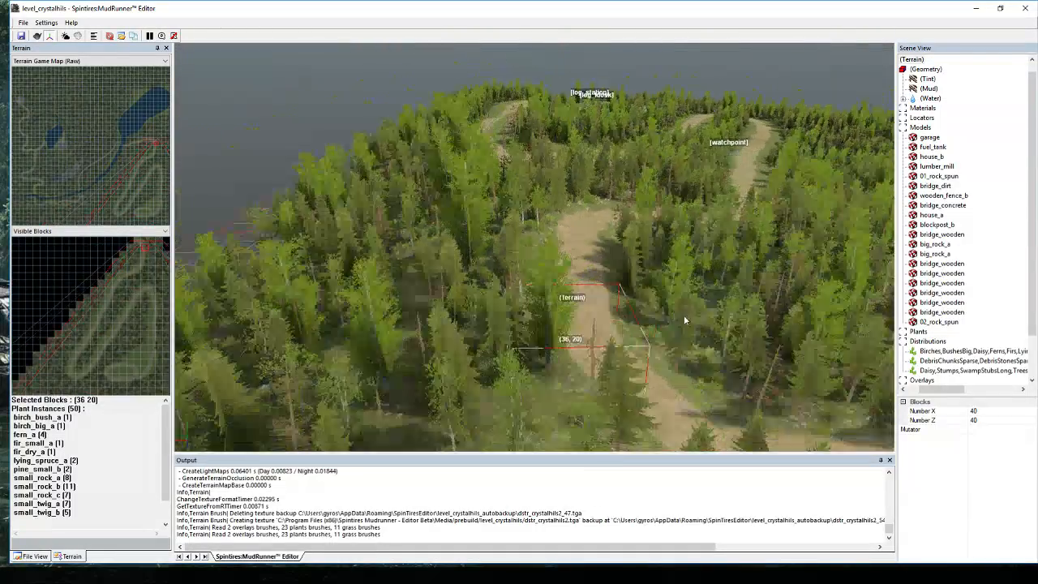
middle_drag(683, 316, 637, 312)
scroll(678, 232, down, 5)
scroll(832, 317, up, 5)
scroll(704, 391, down, 4)
scroll(621, 363, up, 5)
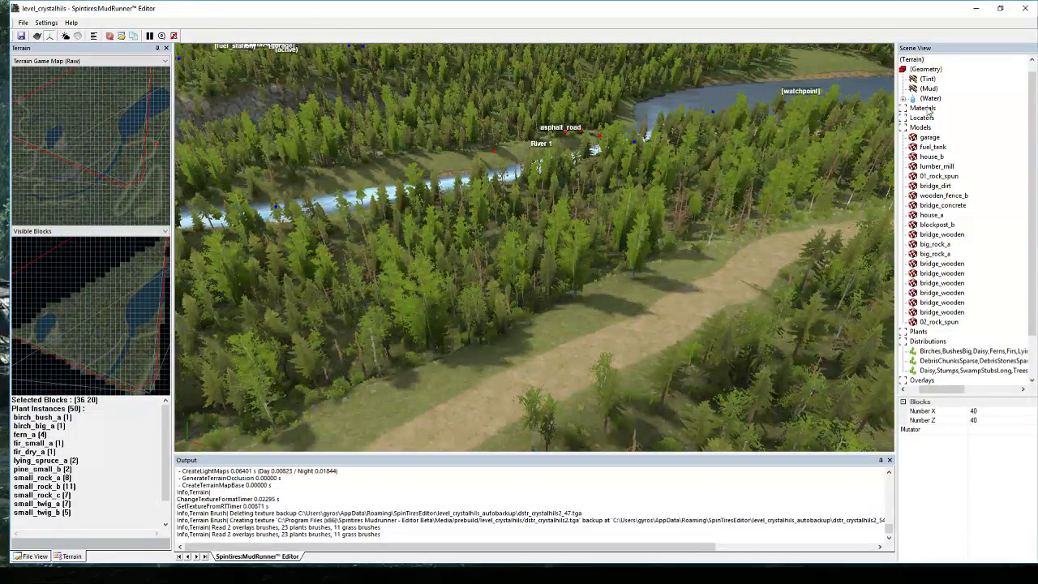
Paint Density for the Birches/BushesBig distribution along the river-facing edge of the dirt road, with size 2.2 and value 1.00.
click(957, 351)
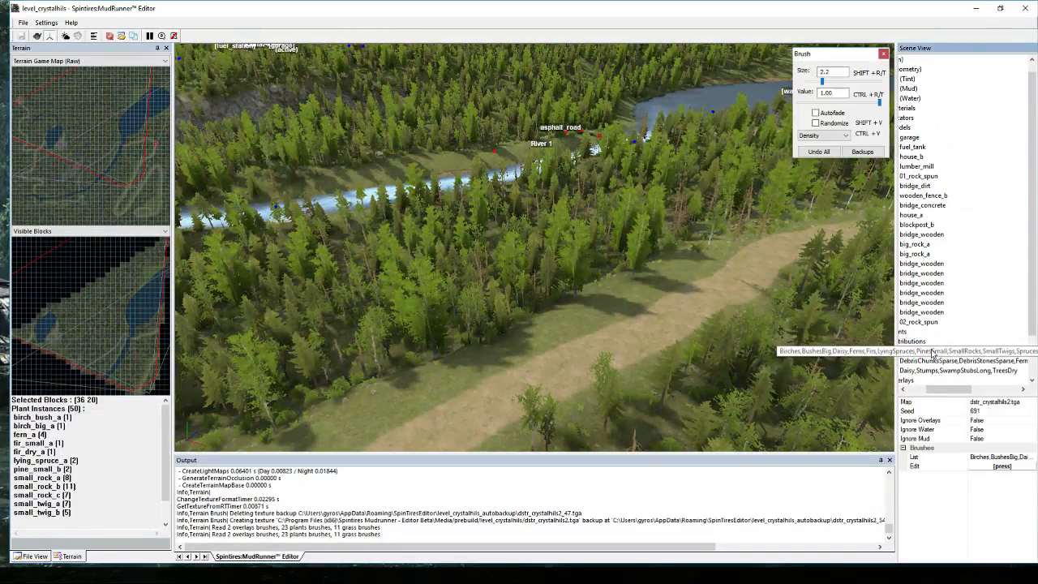
scroll(749, 282, up, 3)
middle_drag(749, 282, 723, 260)
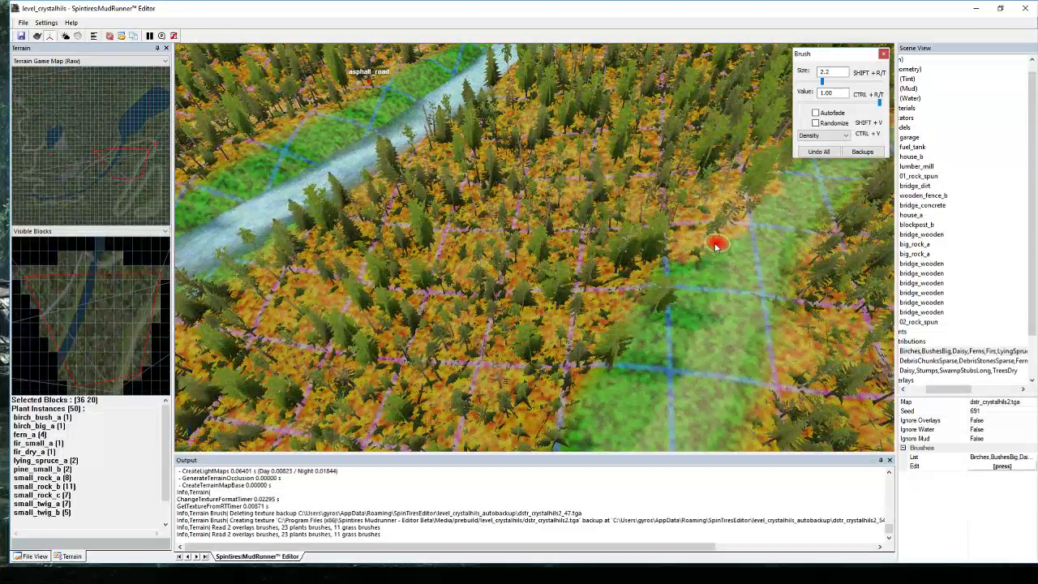
drag(711, 268, 628, 418)
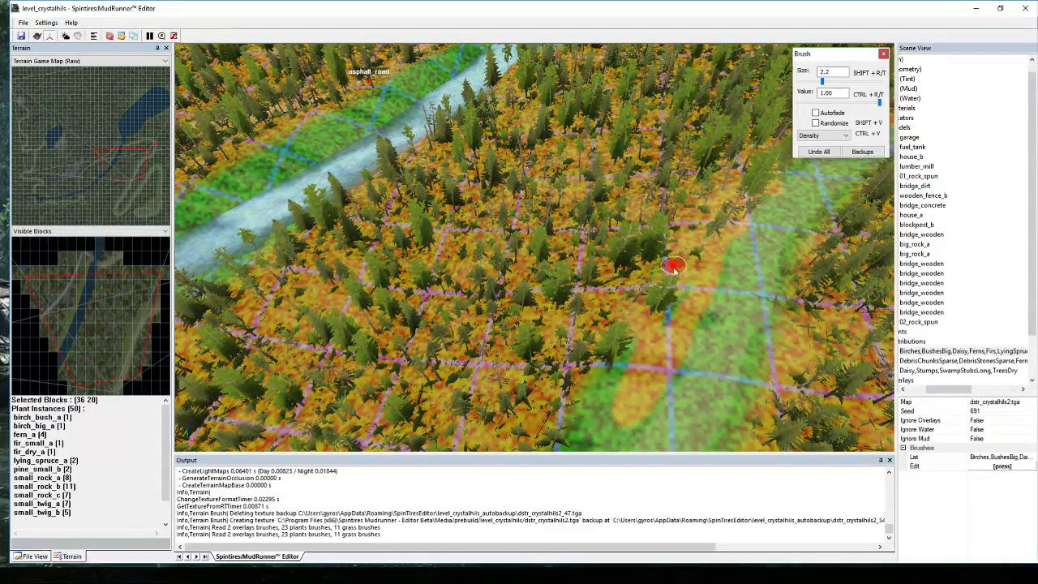
Enlarge the vegetation Density brush to size 4.6 for the road stretch beside the watchpoint.
scroll(575, 375, down, 8)
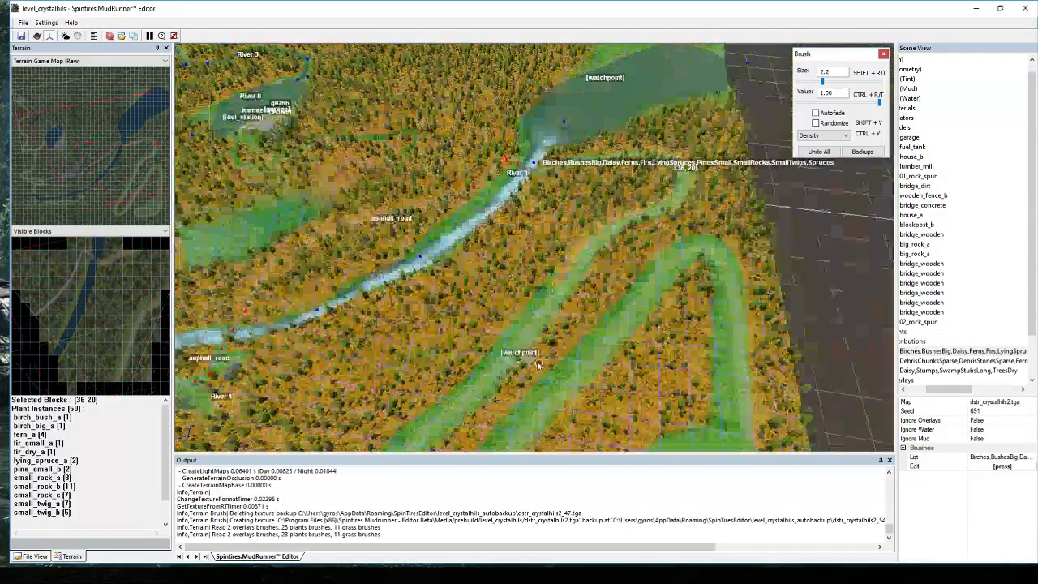
mouse_move(487, 318)
middle_down()
mouse_move(462, 346)
mouse_move(474, 327)
middle_up()
scroll(473, 328, up, 4)
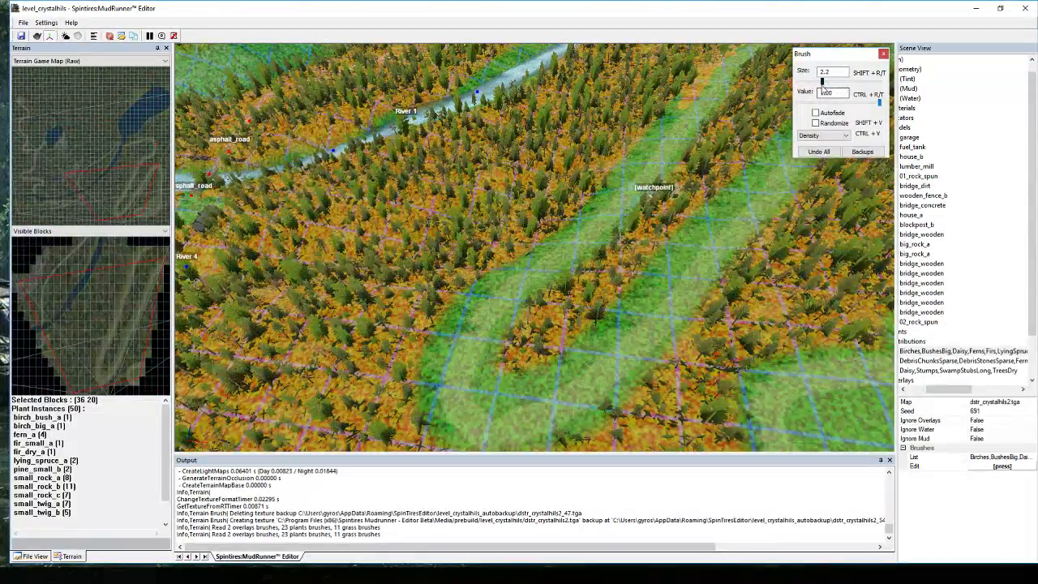
drag(823, 82, 830, 85)
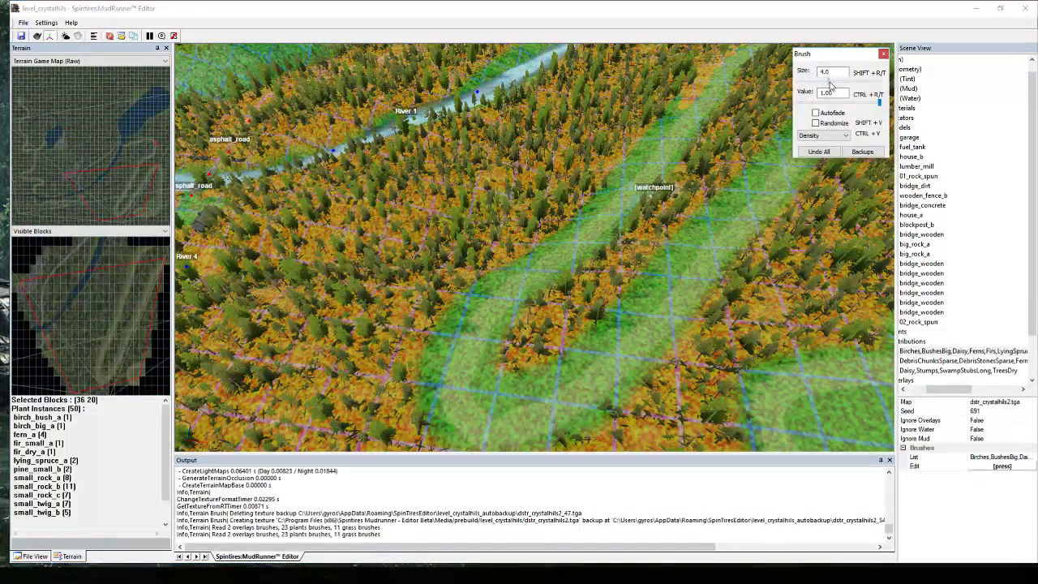
click(689, 107)
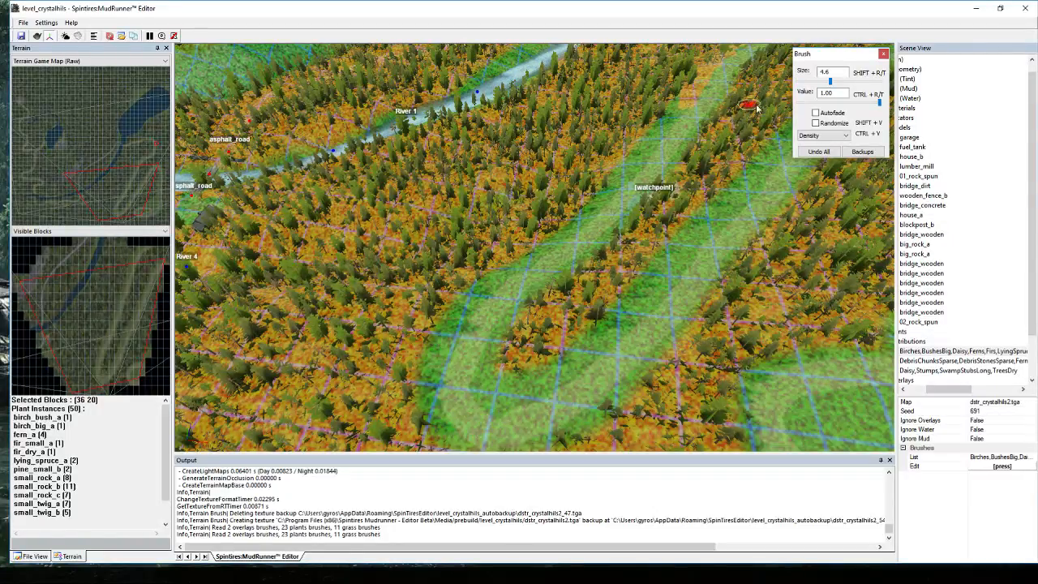
click(814, 102)
click(702, 112)
click(805, 105)
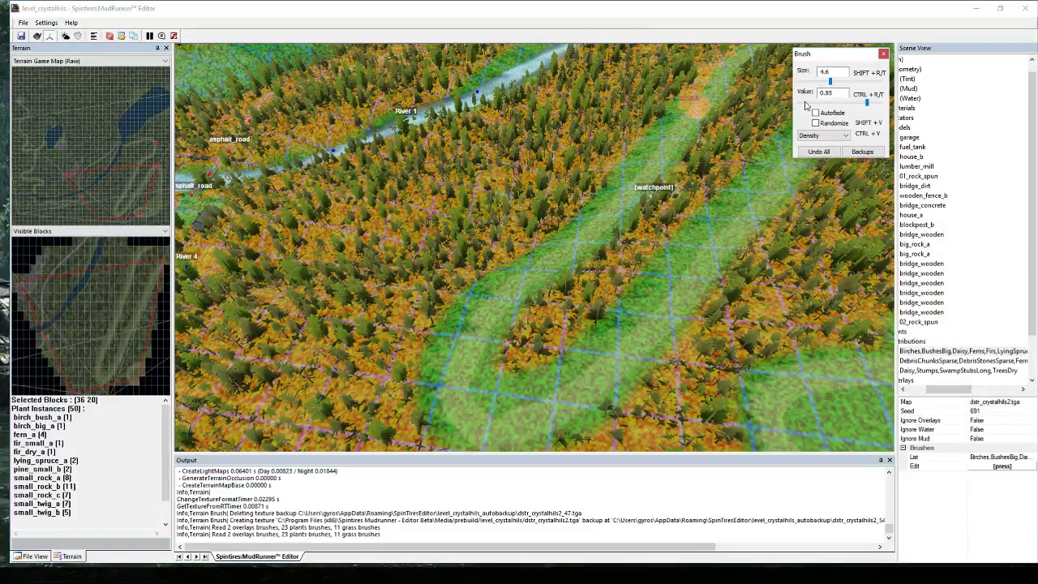
click(704, 98)
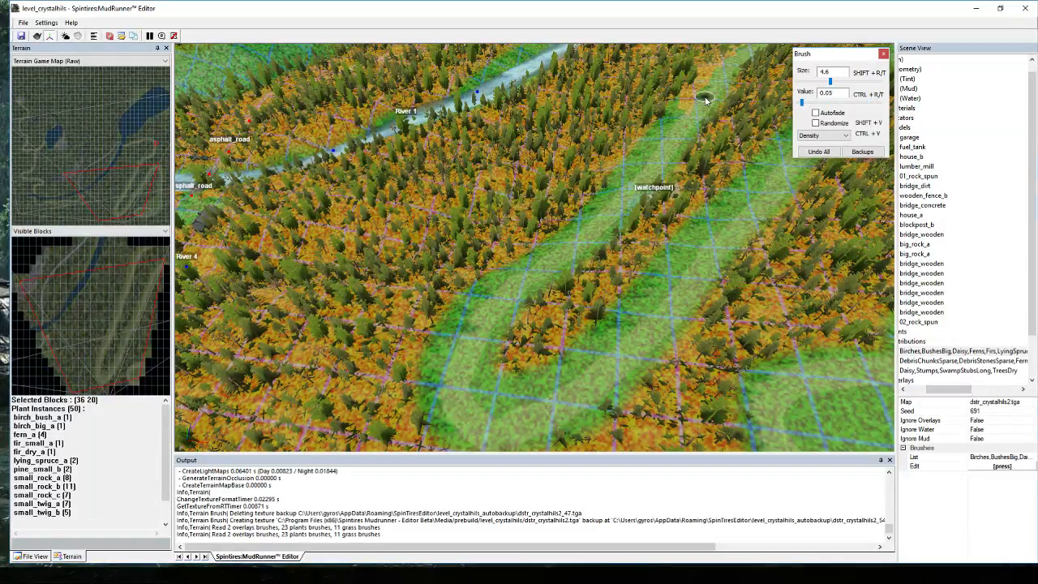
Paint vegetation density at value 1.00 along the river-facing road edge past the watchpoint and around the outside of the hairpin.
drag(805, 104, 825, 105)
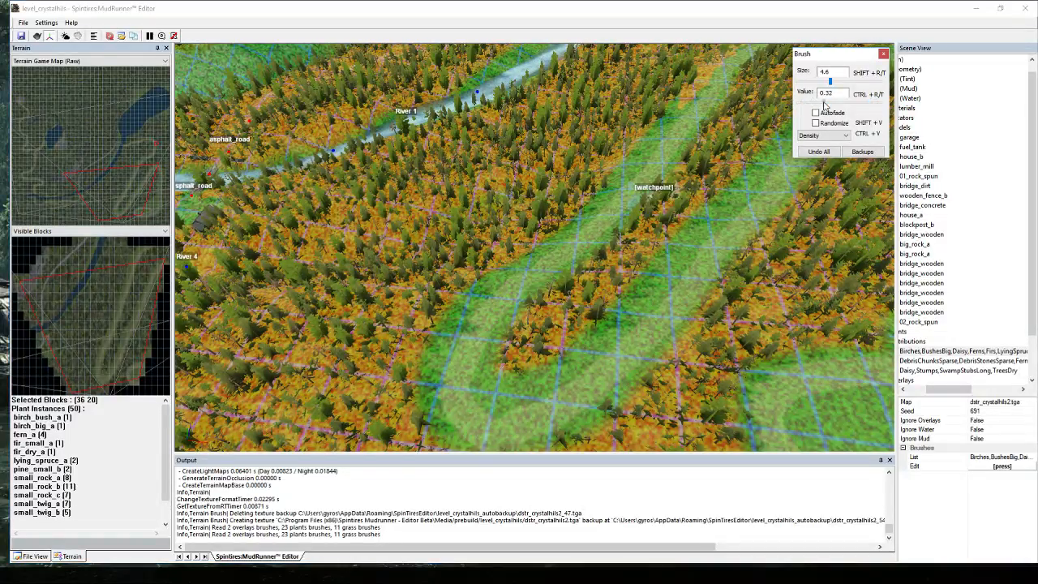
click(681, 97)
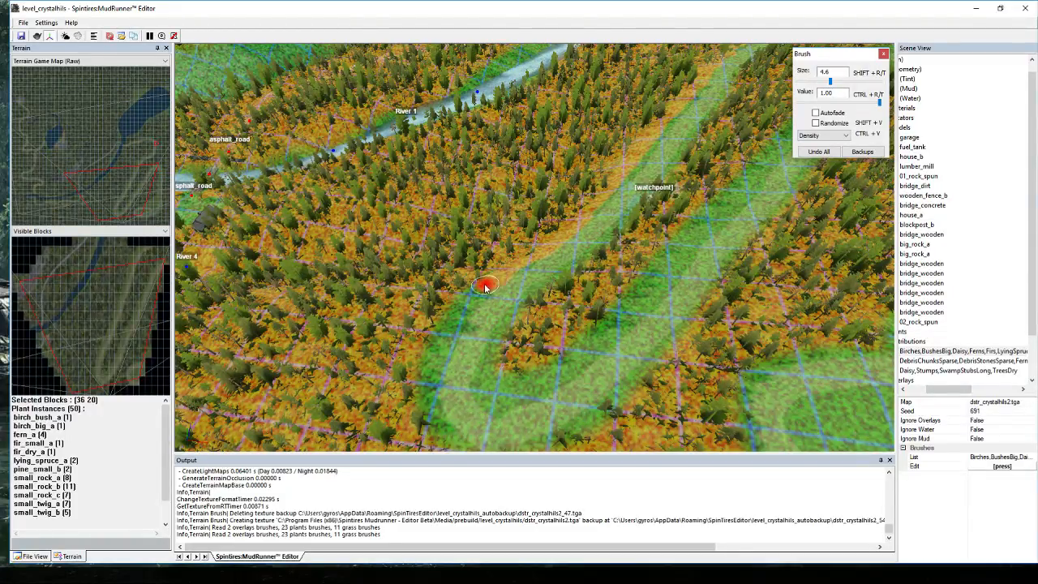
mouse_move(450, 308)
mouse_down()
mouse_move(446, 317)
mouse_move(462, 303)
mouse_move(429, 348)
mouse_move(423, 403)
mouse_move(455, 448)
mouse_up()
right_click(488, 460)
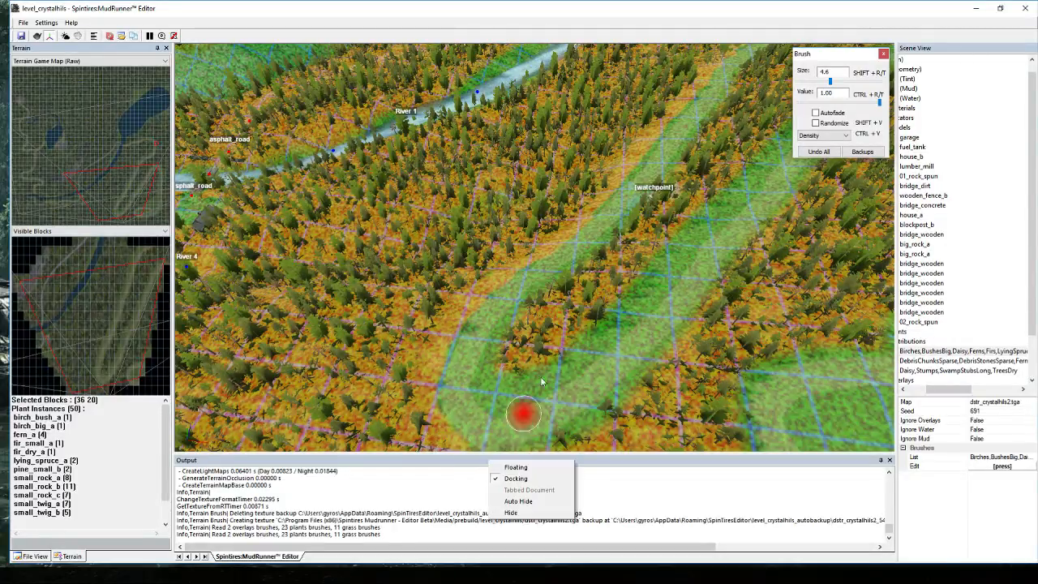
mouse_move(524, 416)
right_down()
mouse_move(629, 356)
mouse_move(680, 352)
mouse_move(690, 267)
right_up()
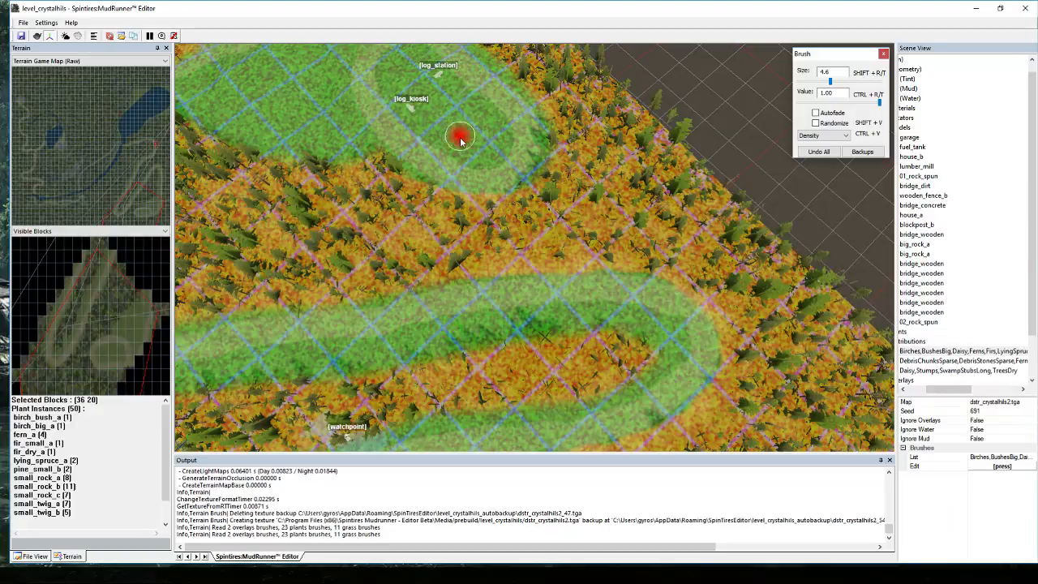
drag(445, 138, 472, 154)
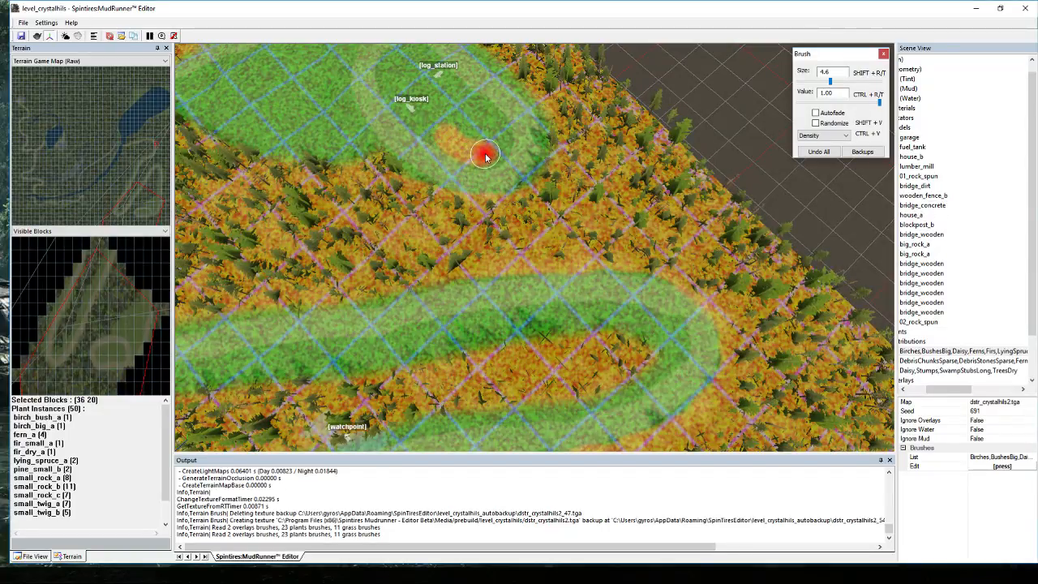
drag(879, 102, 875, 104)
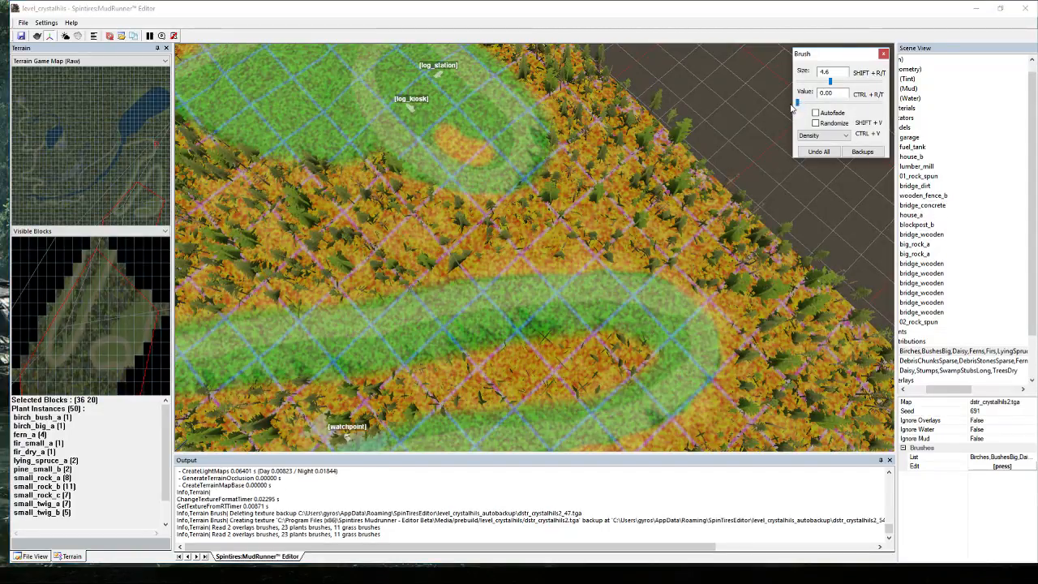
drag(470, 121, 459, 144)
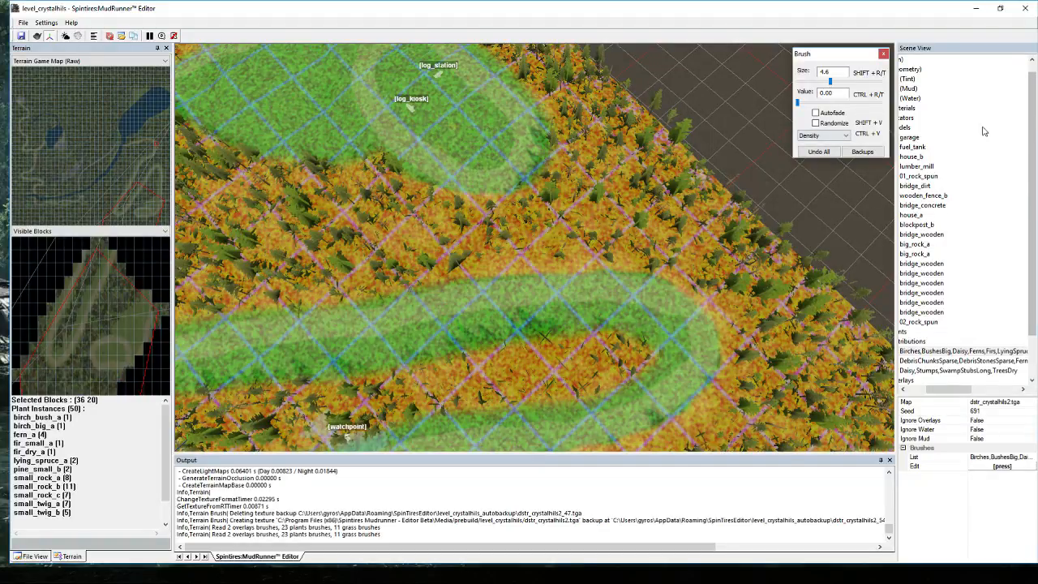
Fill the inner edges of the hairpin road near the watchpoint with vegetation density, using size 4.6 and value 1.00.
scroll(486, 312, down, 3)
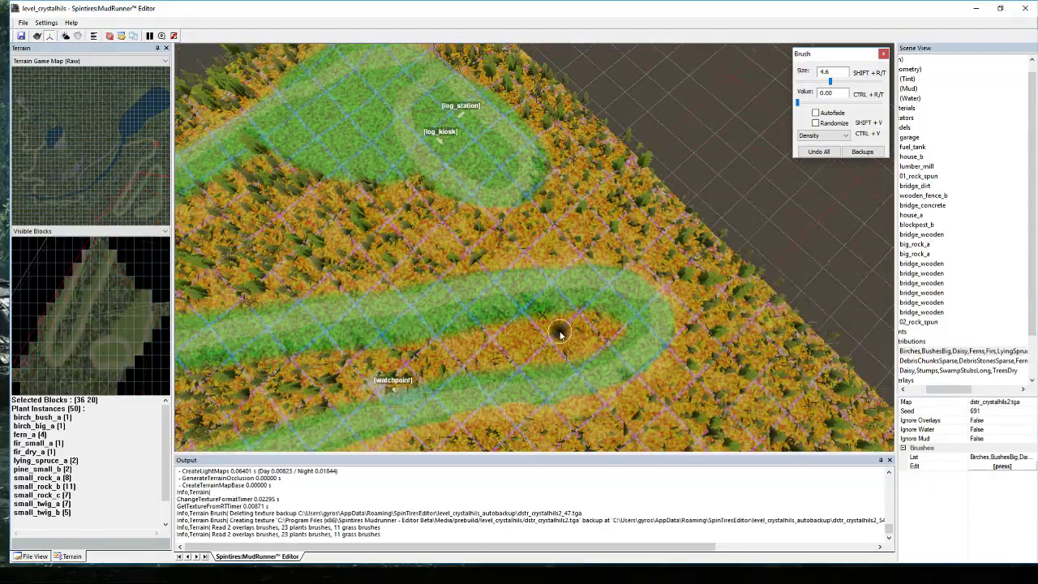
scroll(560, 333, up, 3)
drag(798, 103, 849, 106)
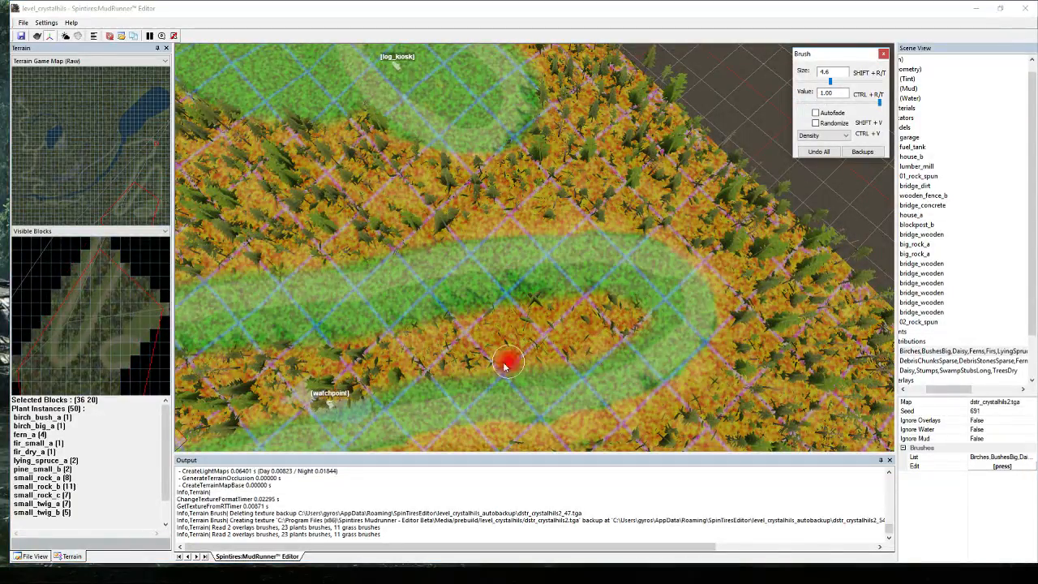
mouse_move(387, 380)
mouse_down()
mouse_move(581, 359)
mouse_move(626, 345)
mouse_move(668, 303)
mouse_move(582, 280)
mouse_move(534, 282)
mouse_move(559, 290)
mouse_move(377, 316)
mouse_move(491, 305)
mouse_move(482, 294)
mouse_move(394, 302)
mouse_move(268, 326)
mouse_move(371, 336)
mouse_move(220, 343)
mouse_move(239, 340)
mouse_up()
scroll(262, 351, down, 3)
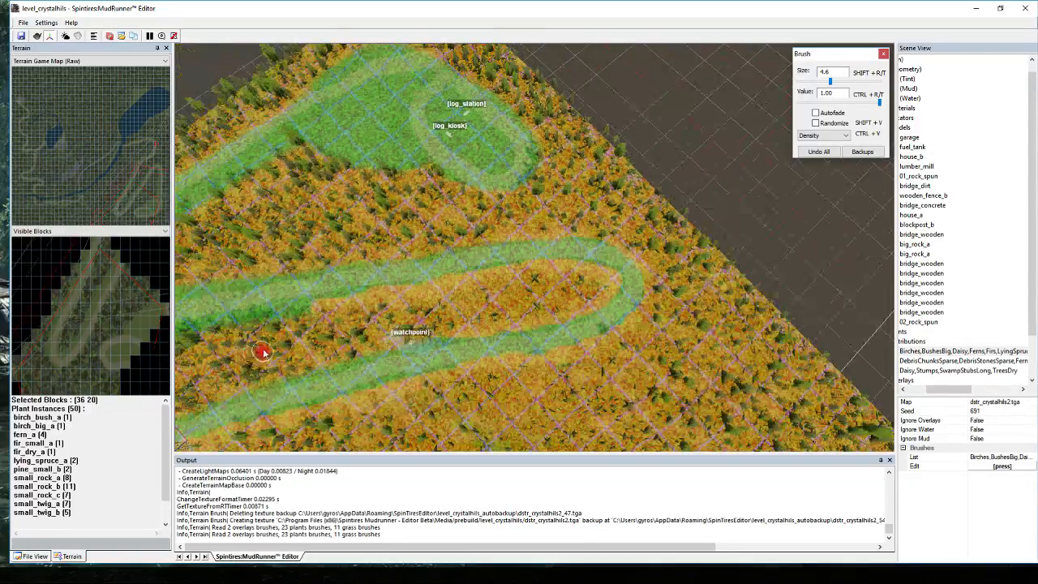
Paint vegetation density at size 4.6 and value 1.00 along the road west of the watchpoint and around the outside of the far hairpin.
scroll(262, 351, up, 3)
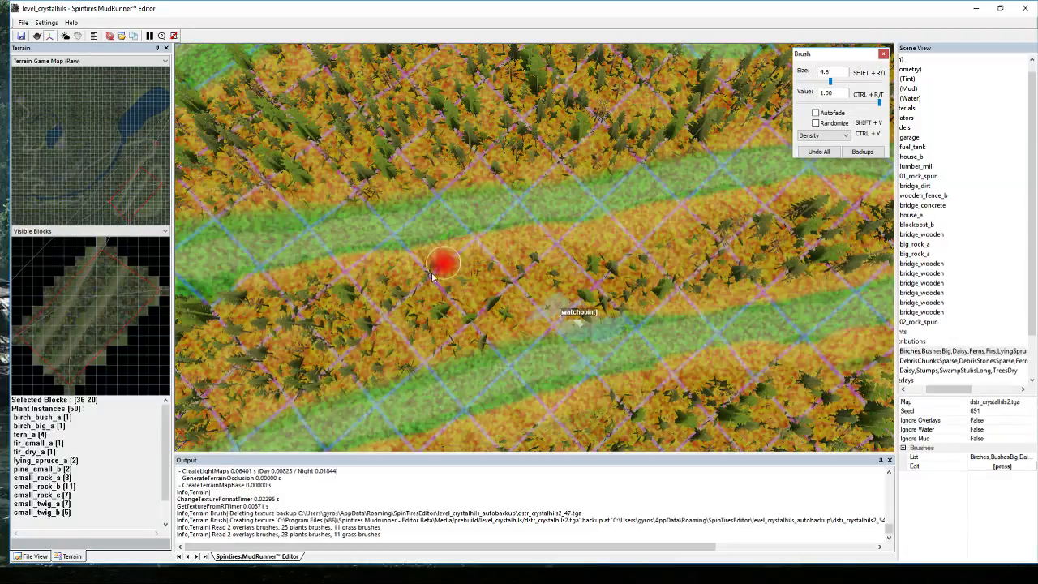
scroll(378, 297, down, 3)
scroll(387, 278, up, 3)
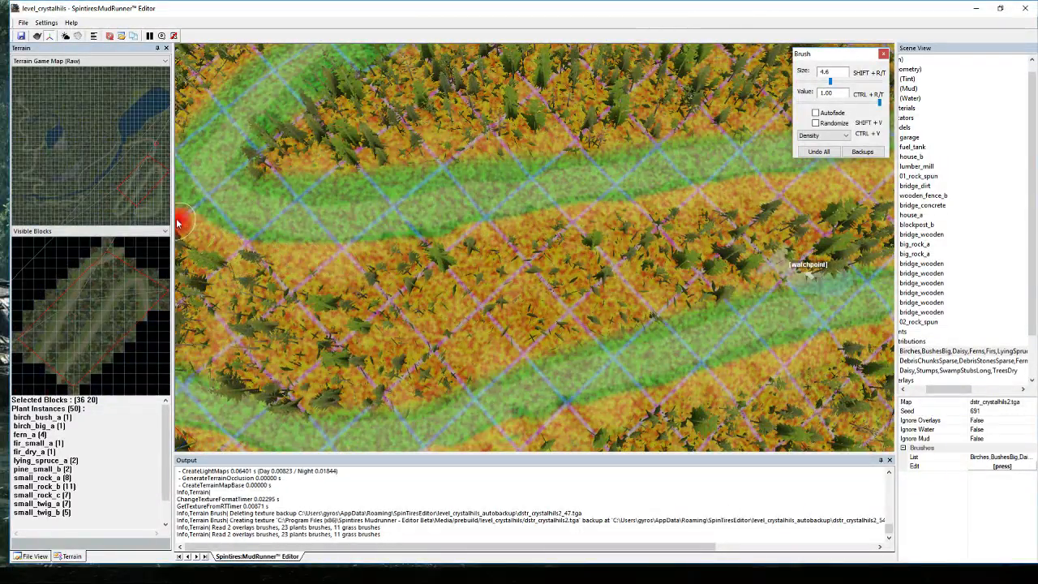
scroll(177, 223, down, 3)
scroll(463, 225, up, 3)
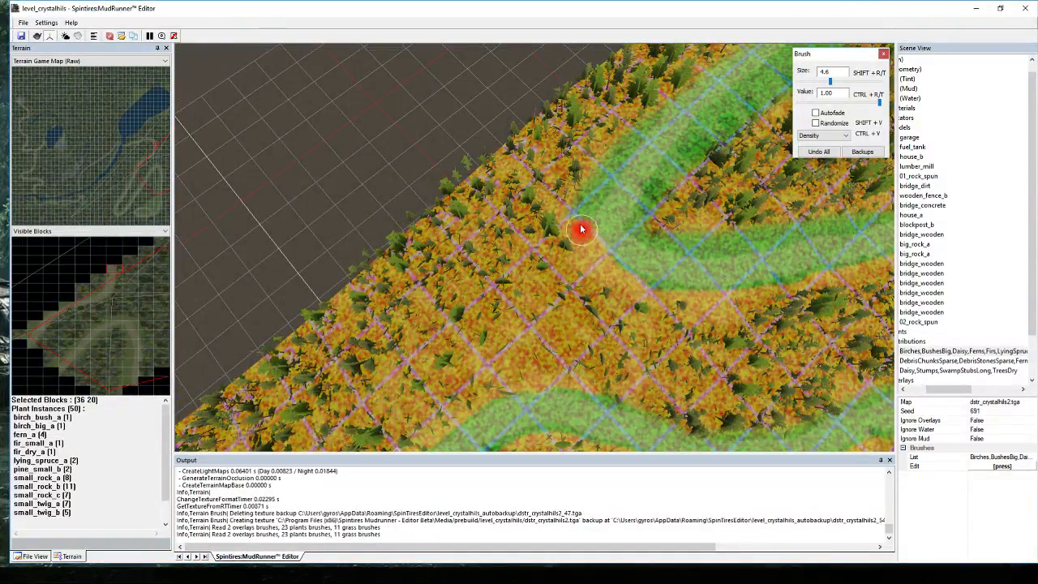
scroll(580, 229, down, 3)
scroll(663, 306, up, 2)
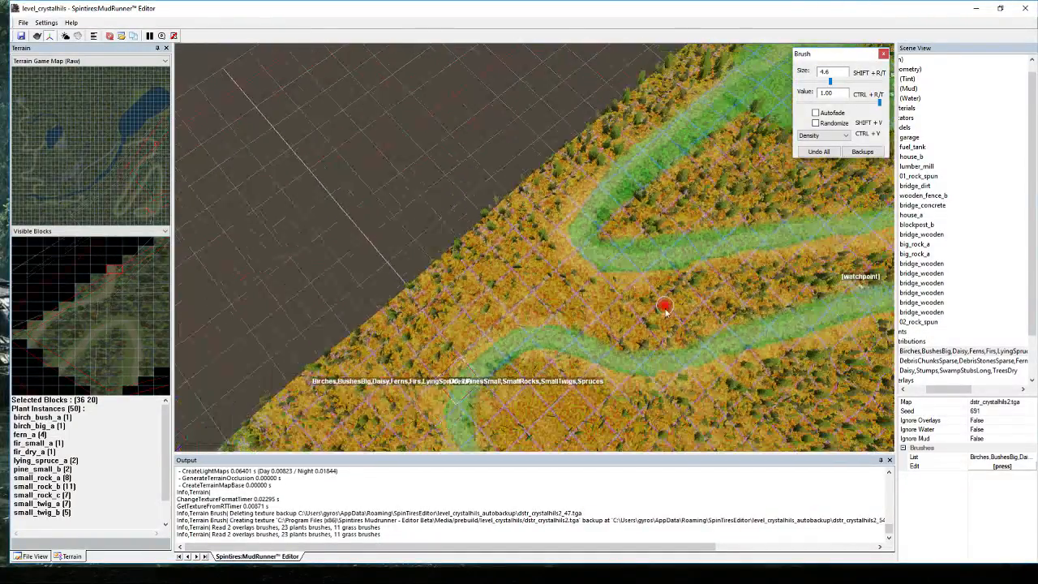
Fill the lower road's edges beside the watchpoint with vegetation density at value 1.00 and finish the brush editing.
scroll(664, 308, up, 3)
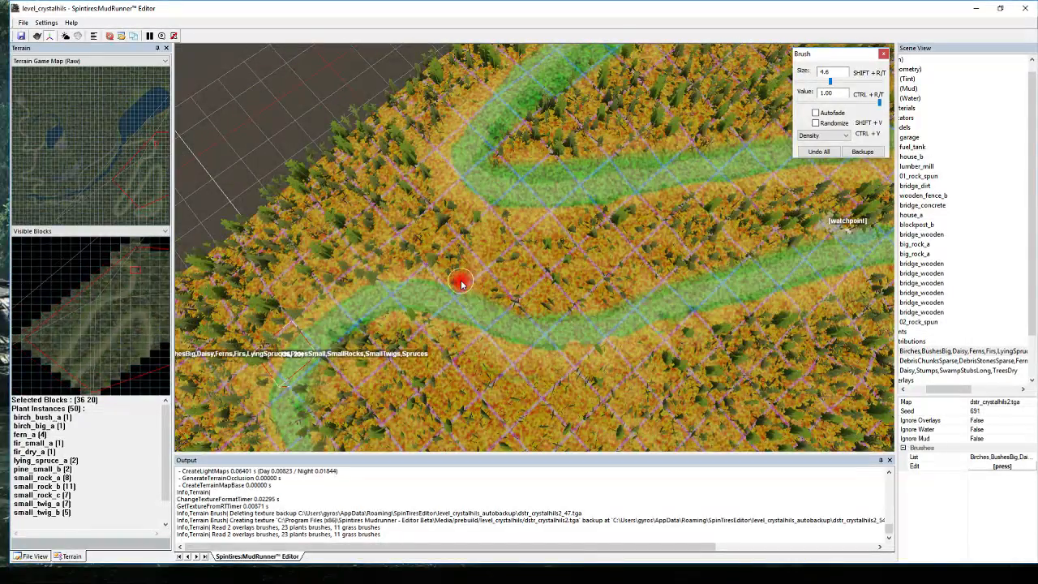
scroll(736, 238, down, 3)
scroll(794, 240, up, 3)
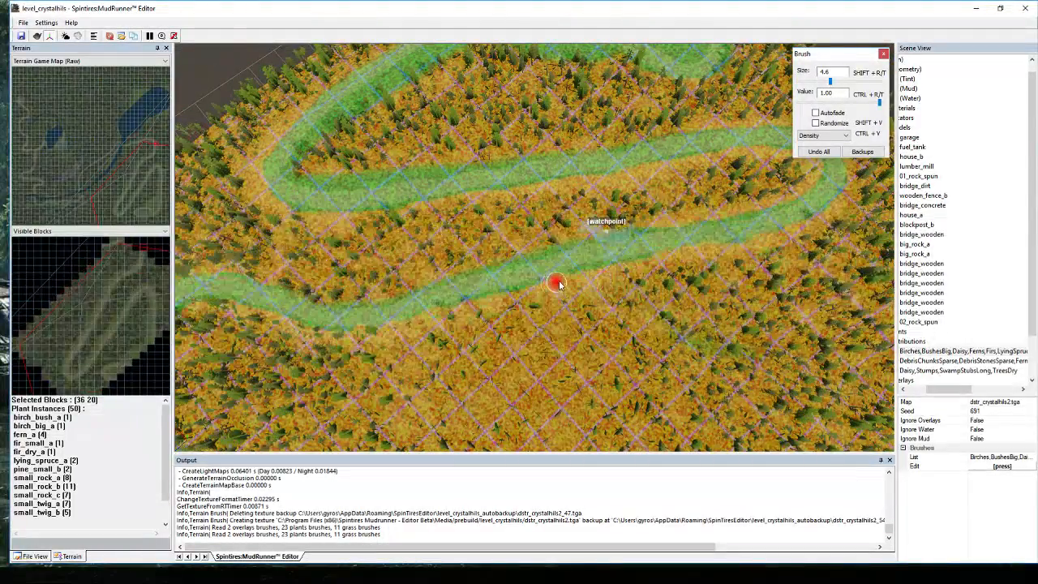
click(559, 224)
key(Escape)
key(Escape)
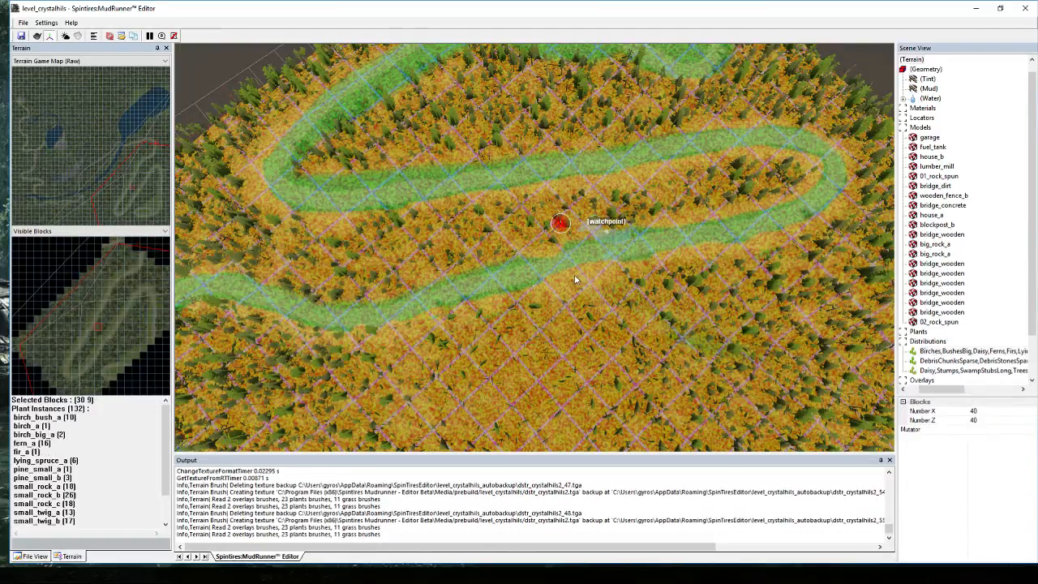
Save the level_crystalhils map and rebuild the whole terrain.
scroll(574, 280, up, 5)
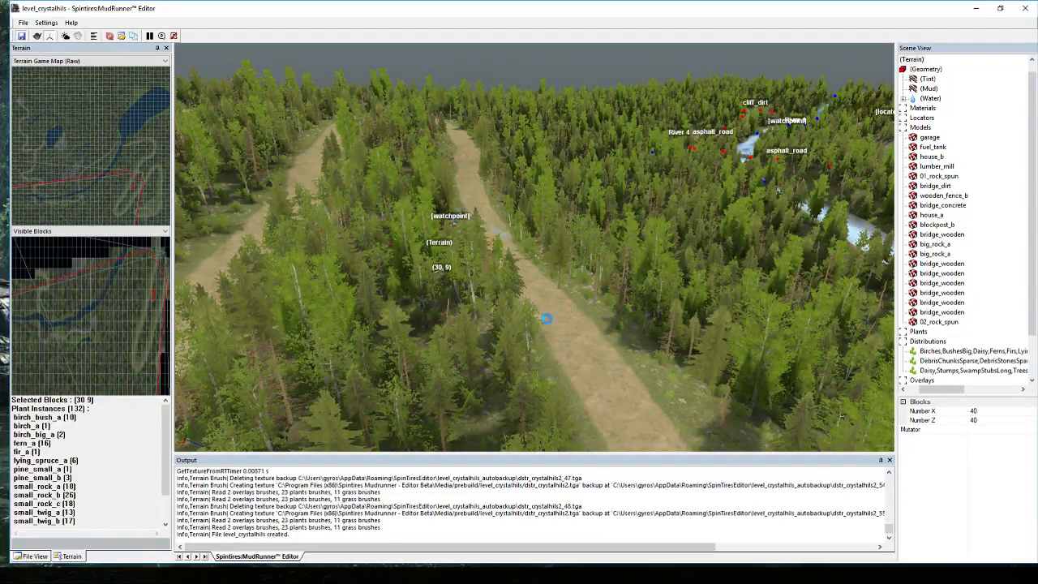
right_click(575, 351)
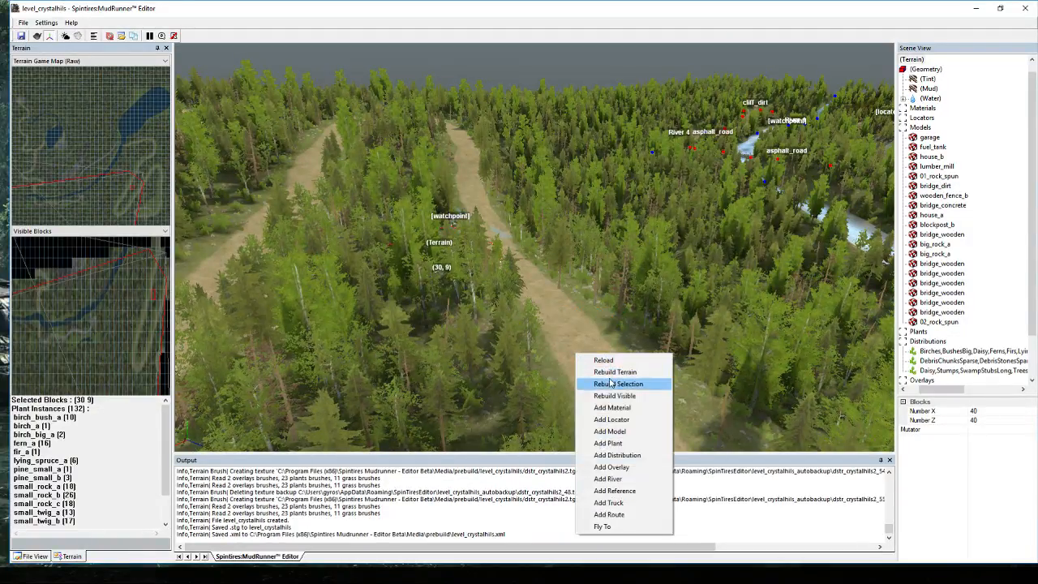
click(612, 370)
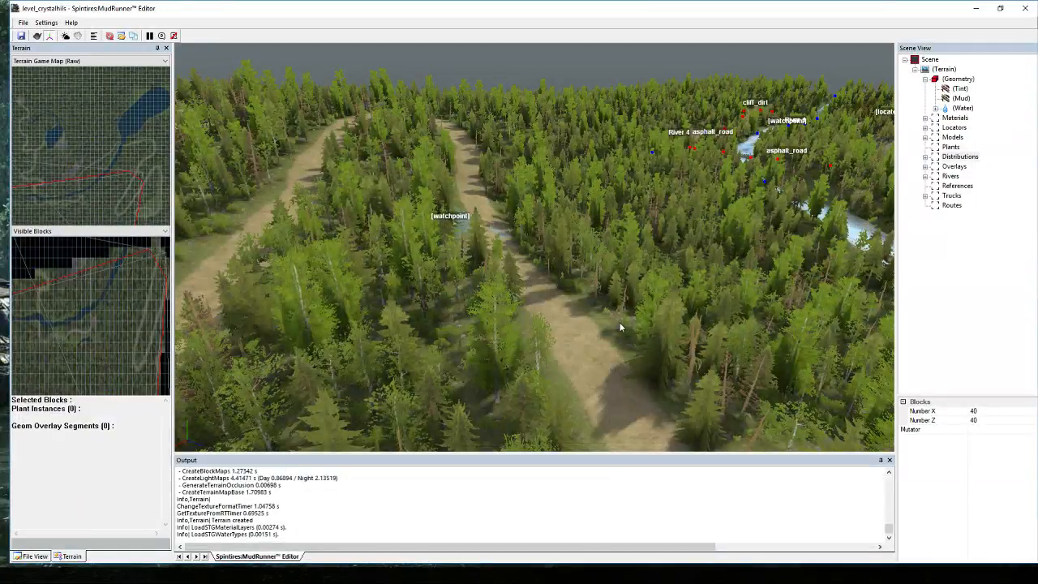
Open the Birches/BushesBig distribution's Density brush and paint value 1.00 along the inner edge of the road leading to the log station.
middle_drag(591, 314, 631, 223)
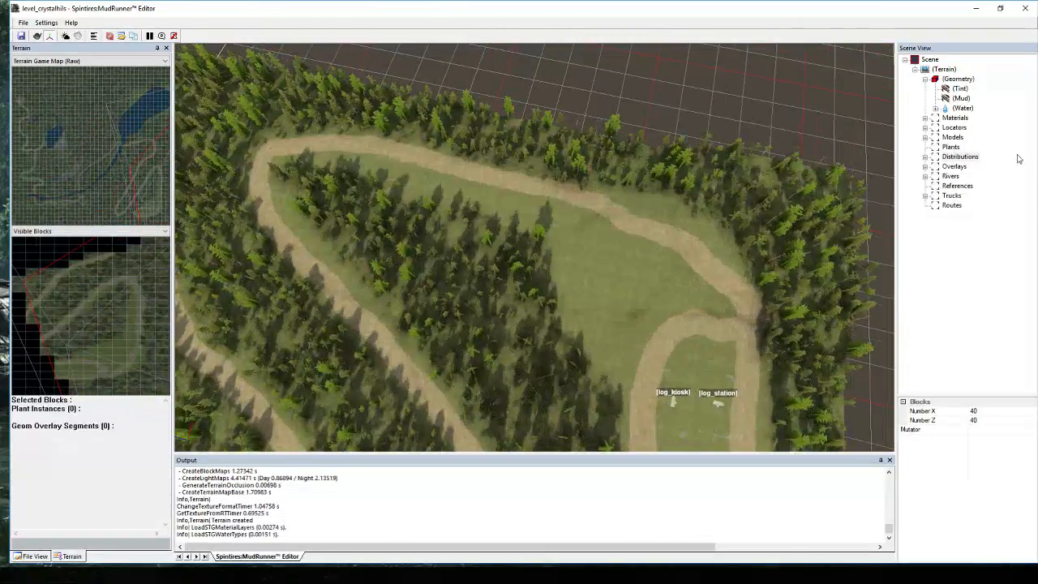
click(926, 158)
click(960, 166)
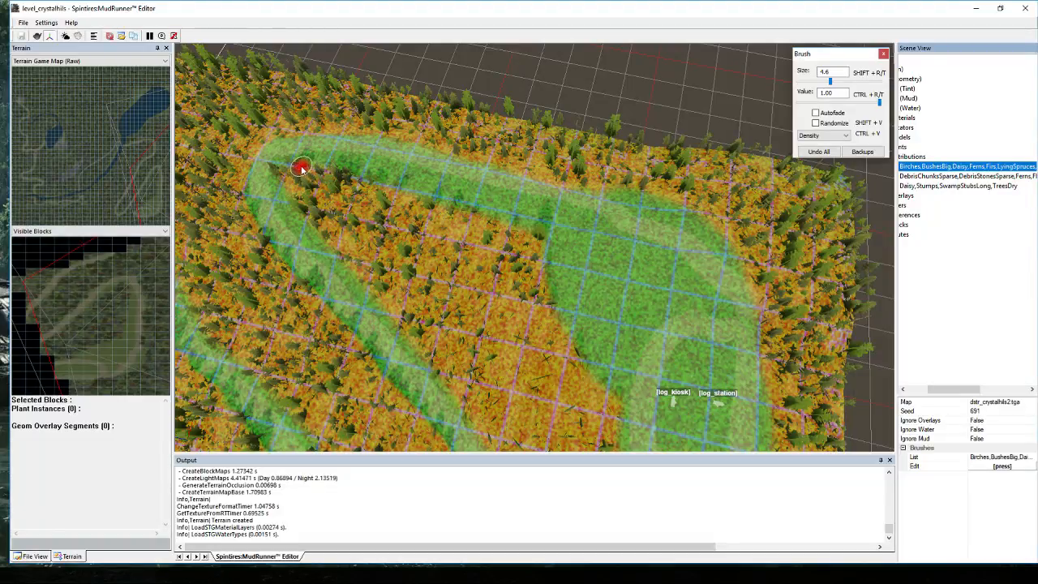
click(299, 166)
mouse_move(424, 178)
mouse_down()
mouse_move(512, 197)
mouse_move(361, 186)
mouse_up()
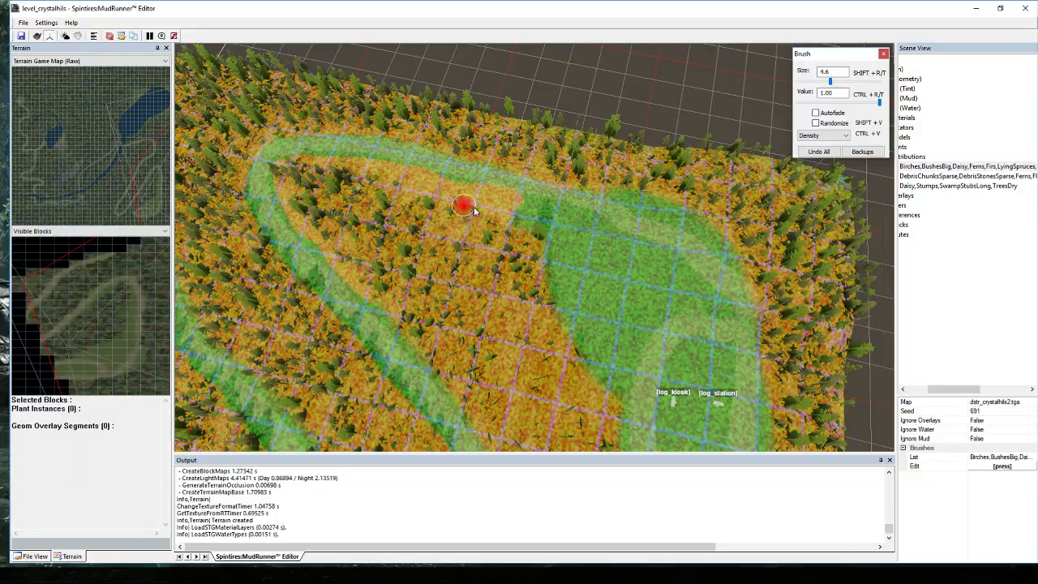
Extend the vegetation density into the clearing's border and along both sides of the road where it reaches the log station area.
mouse_move(539, 227)
mouse_down()
mouse_move(561, 298)
mouse_move(549, 284)
mouse_move(585, 367)
mouse_move(595, 312)
mouse_up()
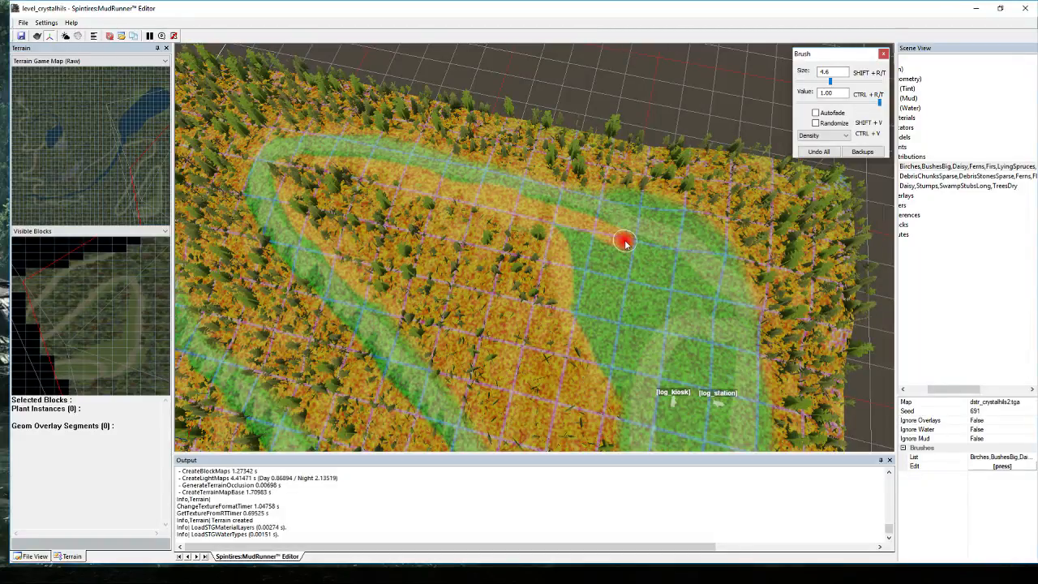
drag(624, 242, 577, 256)
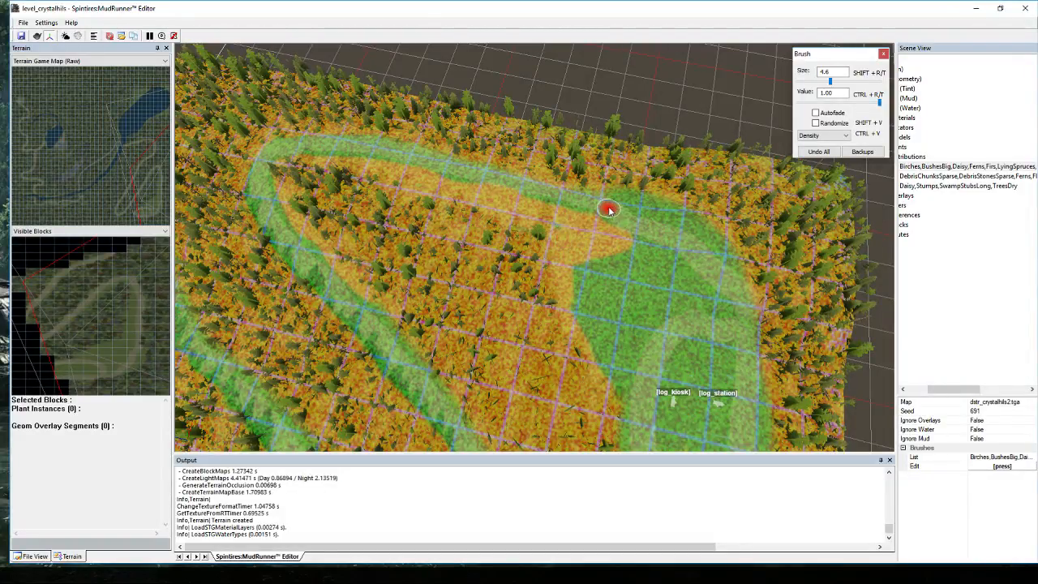
mouse_move(683, 214)
mouse_down()
mouse_move(739, 253)
mouse_move(651, 219)
mouse_up()
middle_drag(693, 237, 644, 227)
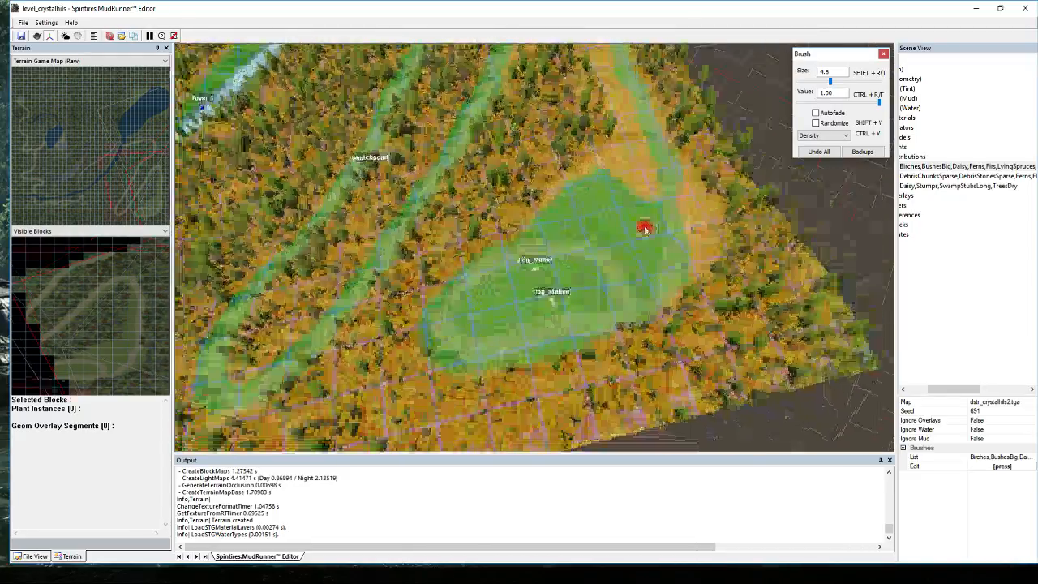
scroll(699, 178, up, 5)
key(ctrl+r)
key(ctrl+r)
key(ctrl+r)
key(ctrl+r)
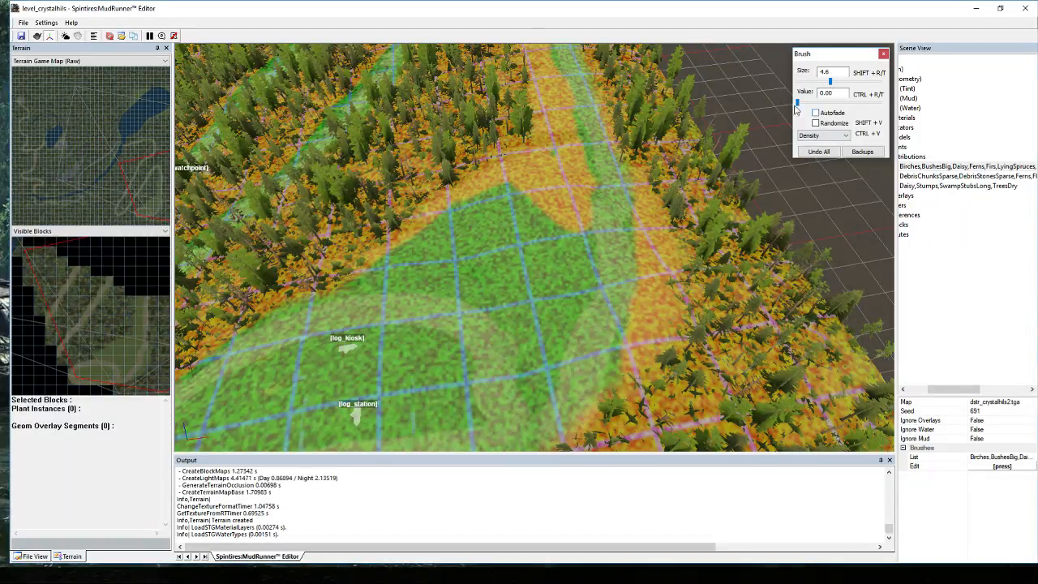
drag(797, 105, 887, 113)
Paint vegetation density along the outer edge of the log station loop, with brush size 4.6 and value 1.00.
scroll(433, 440, down, 6)
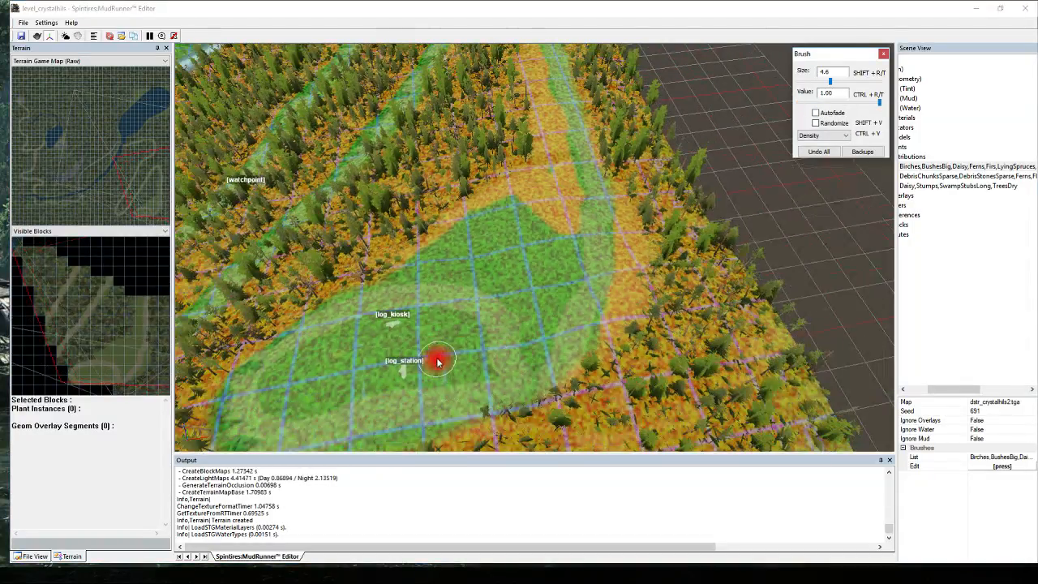
scroll(399, 342, down, 5)
scroll(576, 306, up, 8)
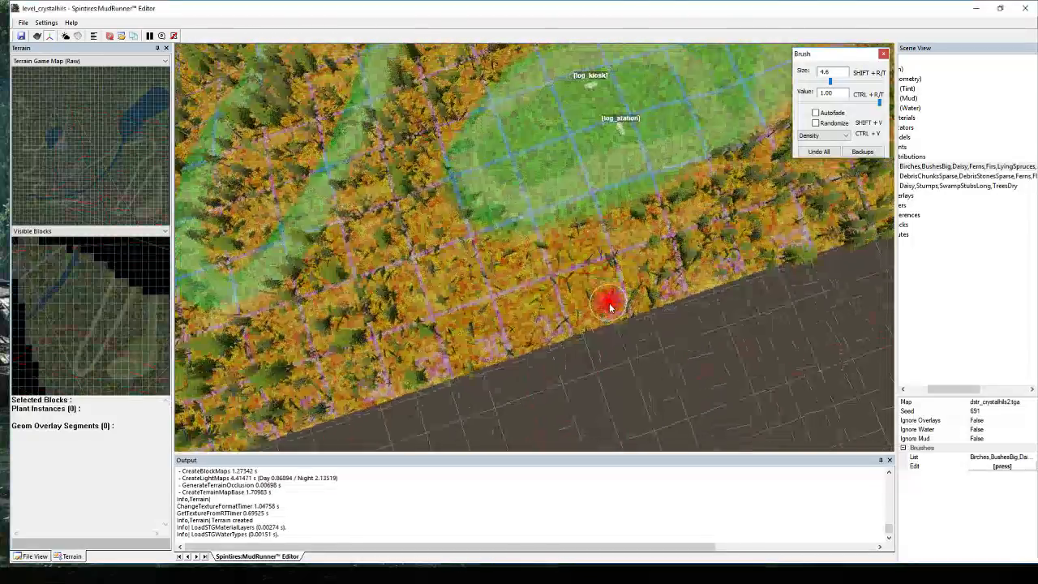
middle_drag(609, 304, 683, 293)
mouse_move(520, 211)
mouse_down()
mouse_move(525, 233)
mouse_move(563, 268)
mouse_up()
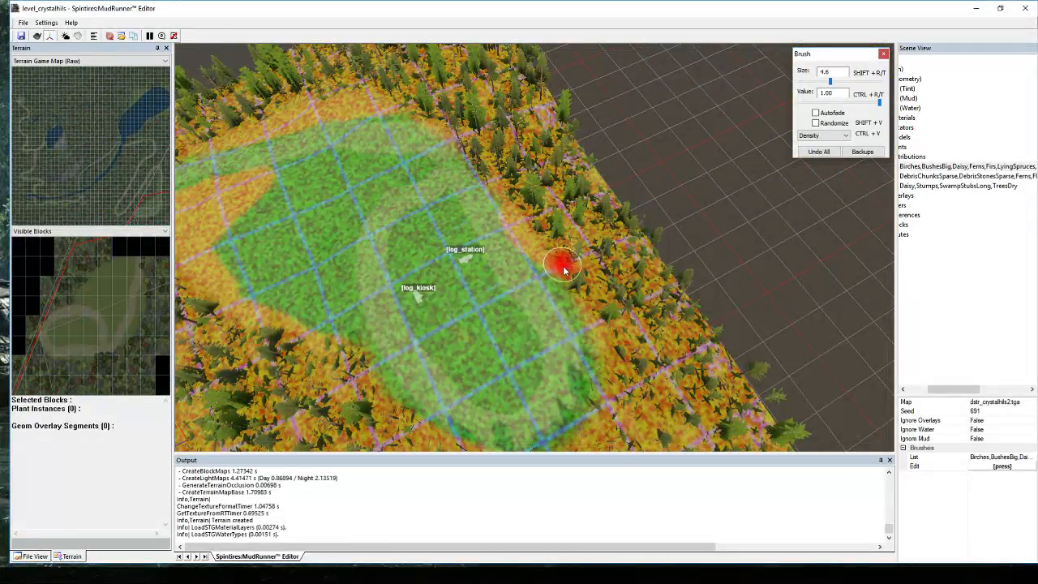
drag(604, 381, 589, 431)
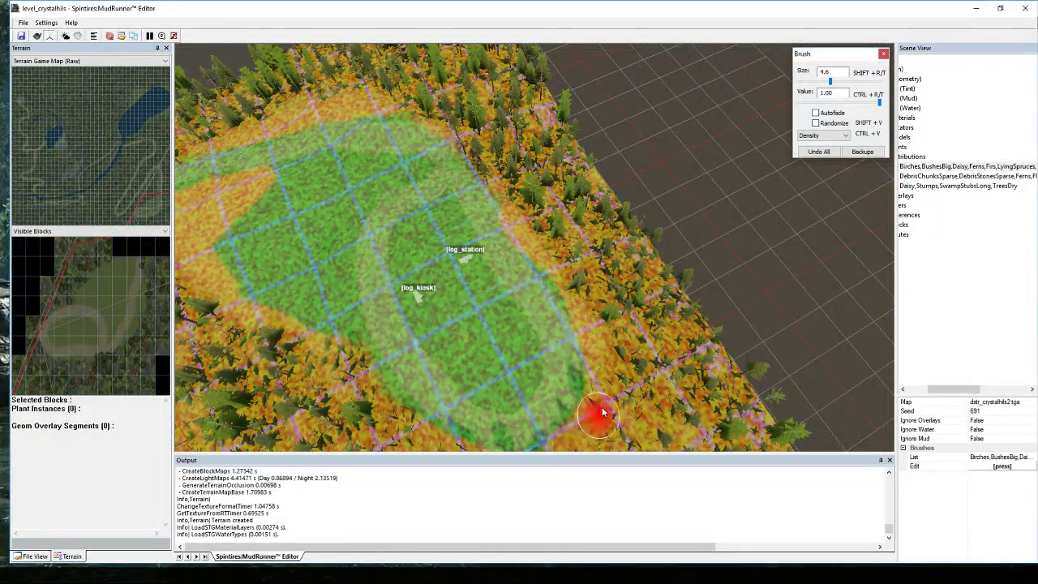
Check the vegetation density coverage along River 1 and River 4, around the asphalt road clearing and beside the locator.
scroll(602, 412, down, 5)
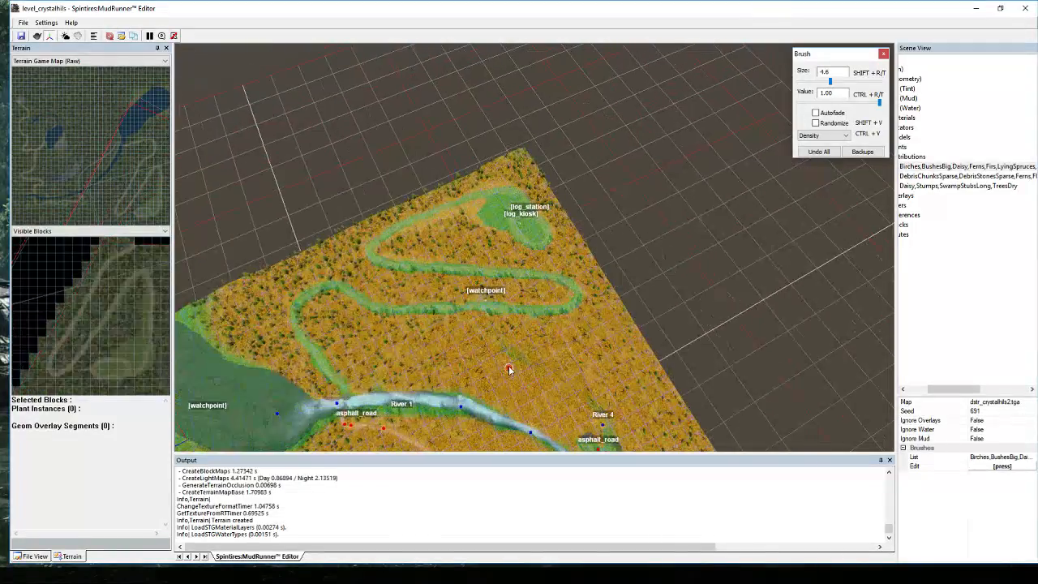
scroll(623, 419, down, 5)
scroll(579, 355, up, 5)
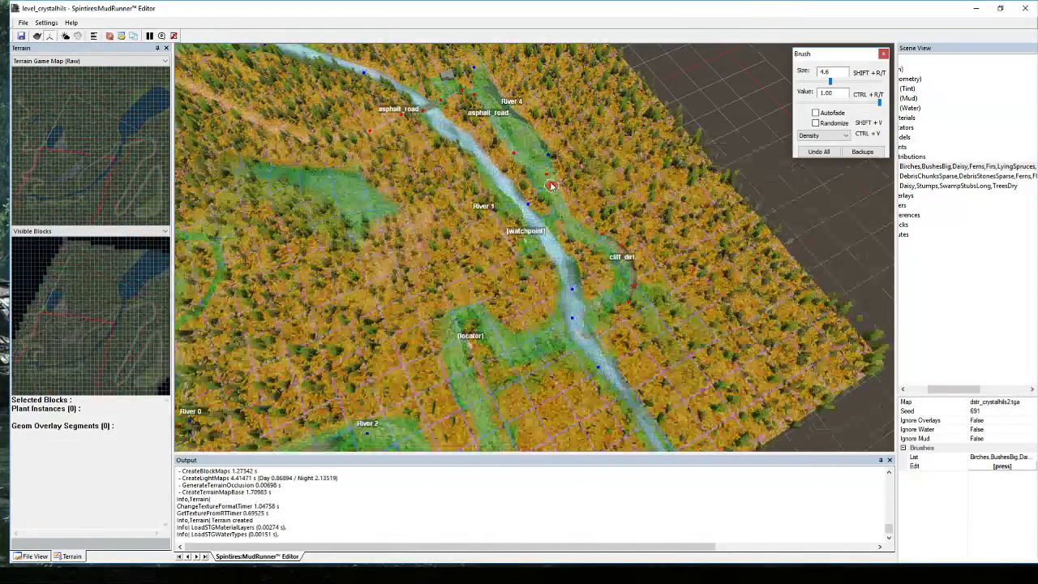
scroll(543, 193, up, 4)
middle_drag(517, 216, 476, 334)
scroll(495, 223, down, 4)
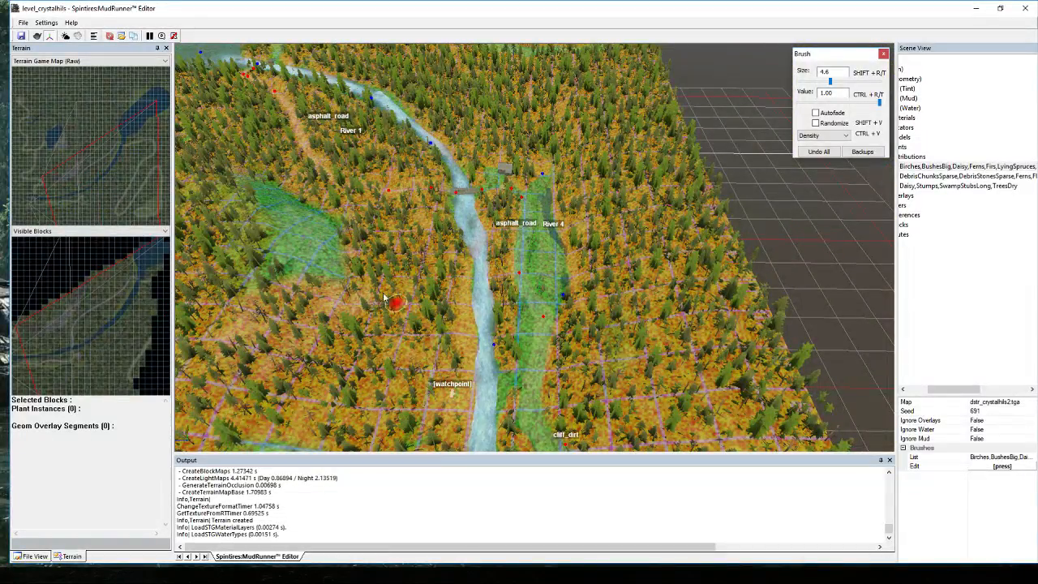
scroll(385, 298, up, 6)
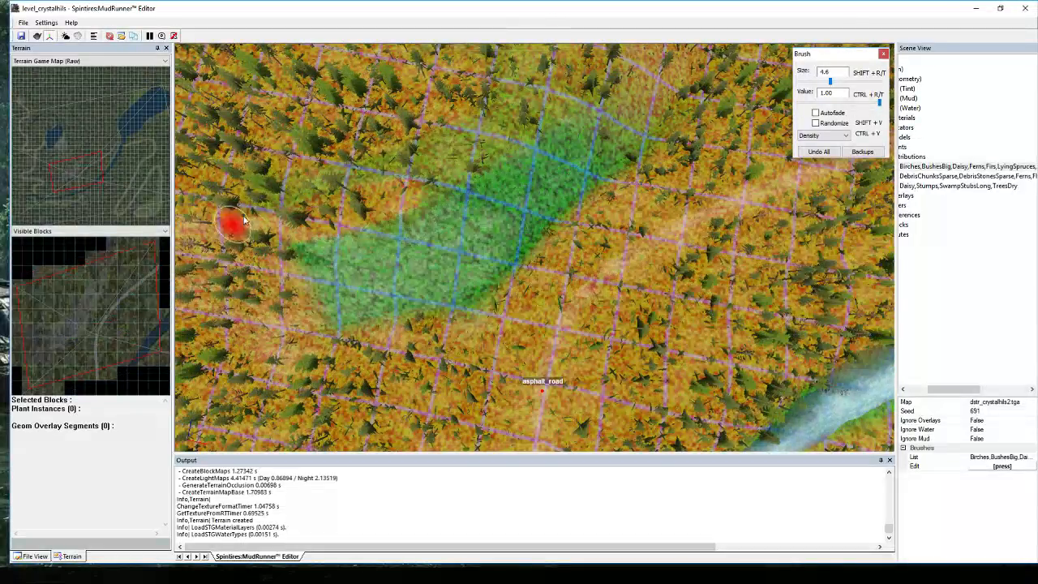
scroll(459, 96, down, 5)
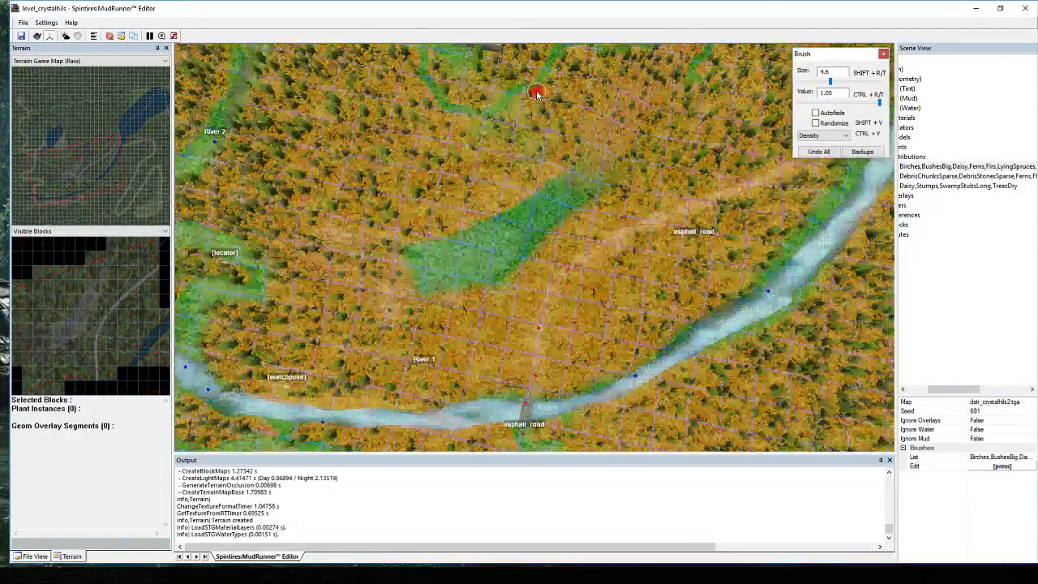
scroll(532, 92, up, 3)
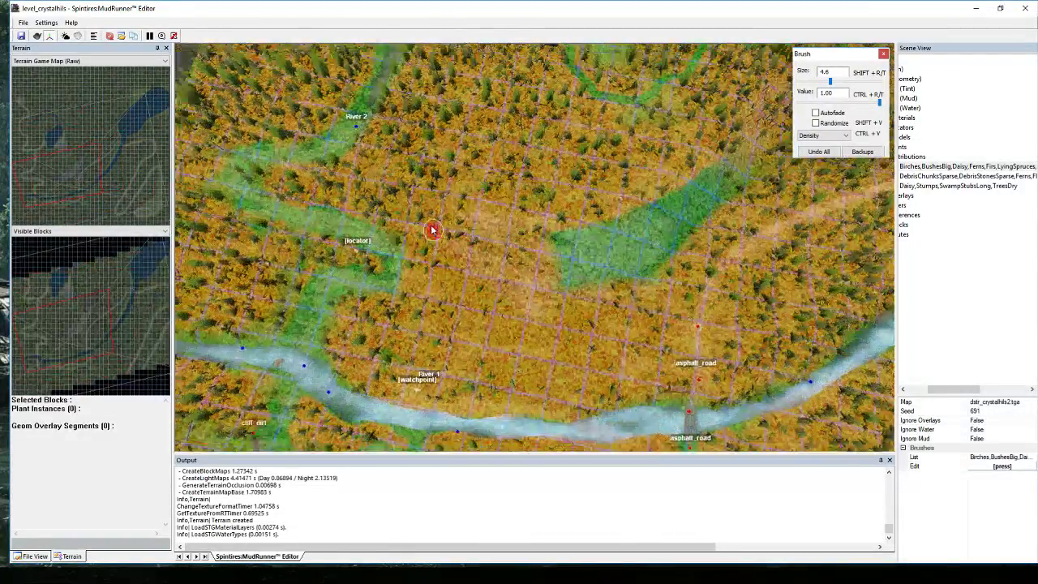
scroll(463, 204, down, 4)
scroll(493, 255, up, 5)
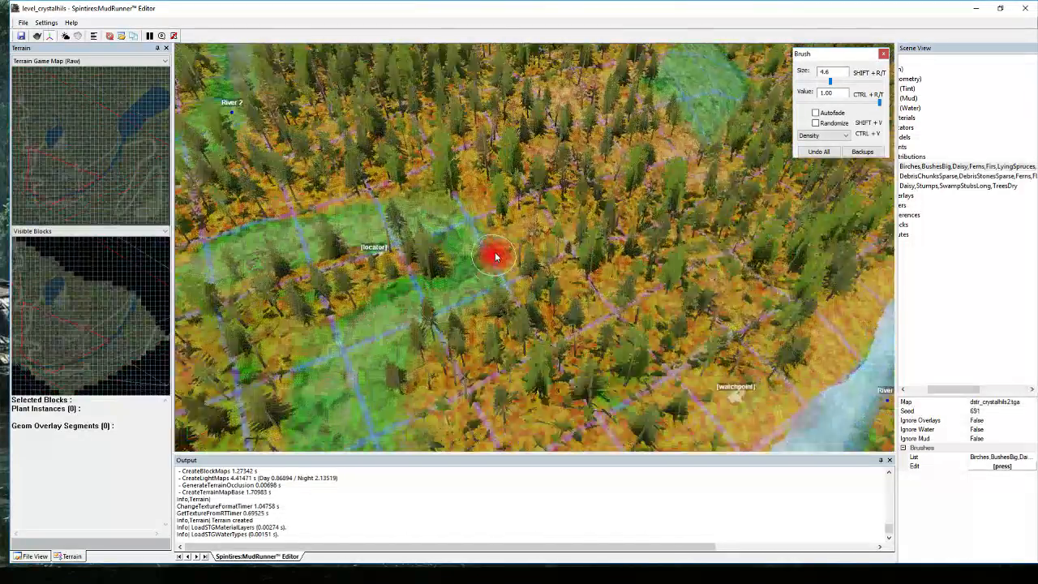
scroll(586, 261, down, 5)
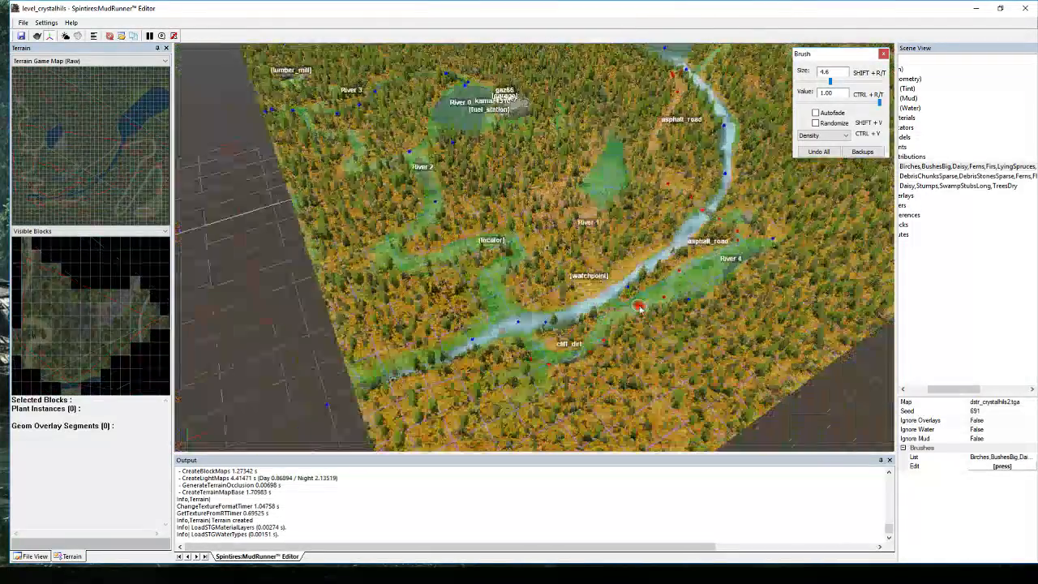
Survey the remaining map from above and from the side, comparing the forest coverage and terrain around the rivers, garage and lakes.
scroll(672, 312, up, 5)
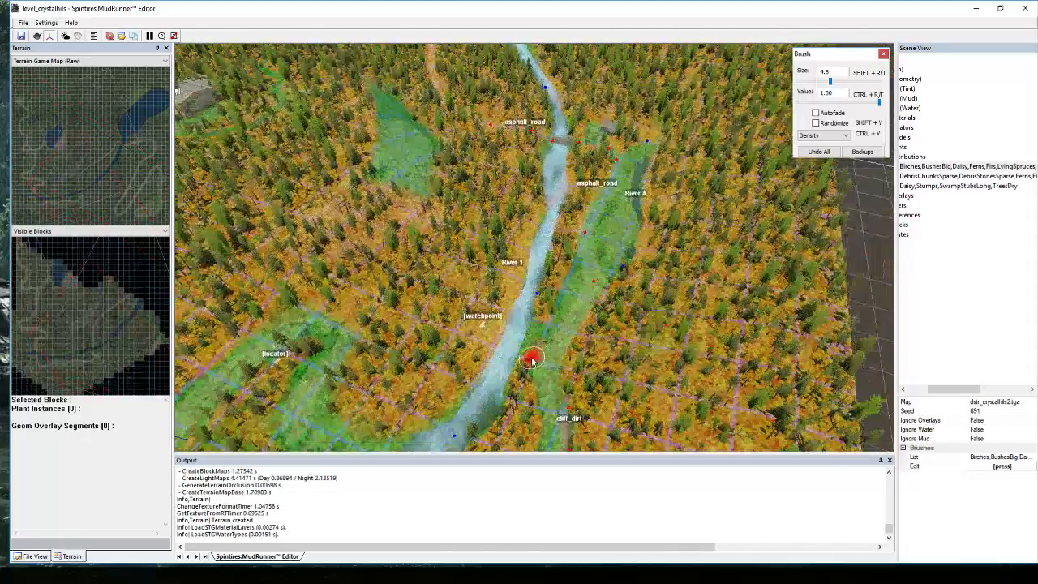
scroll(545, 227, down, 6)
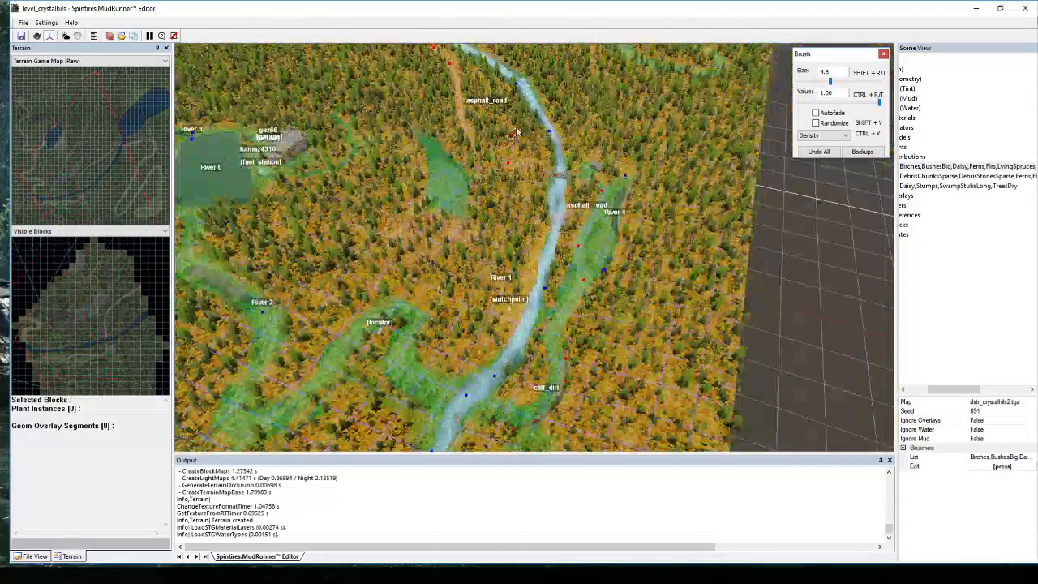
scroll(414, 103, up, 1)
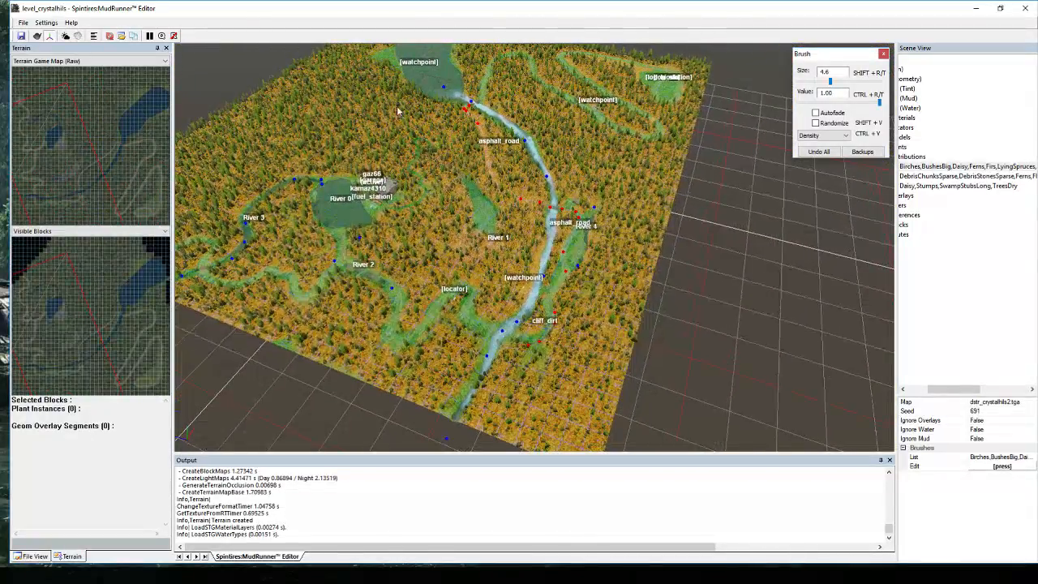
scroll(442, 160, up, 3)
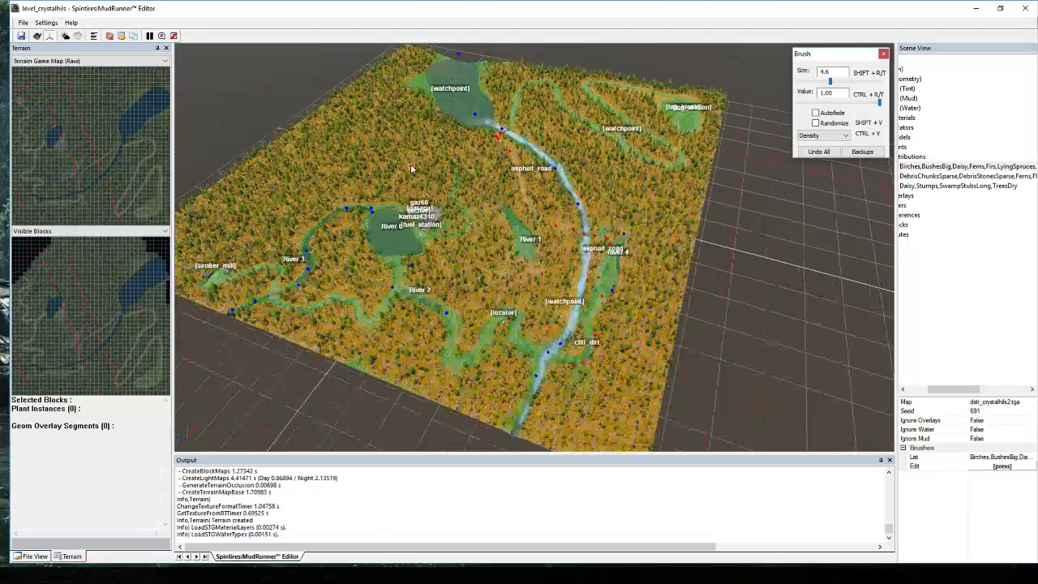
scroll(441, 160, down, 2)
scroll(450, 158, up, 4)
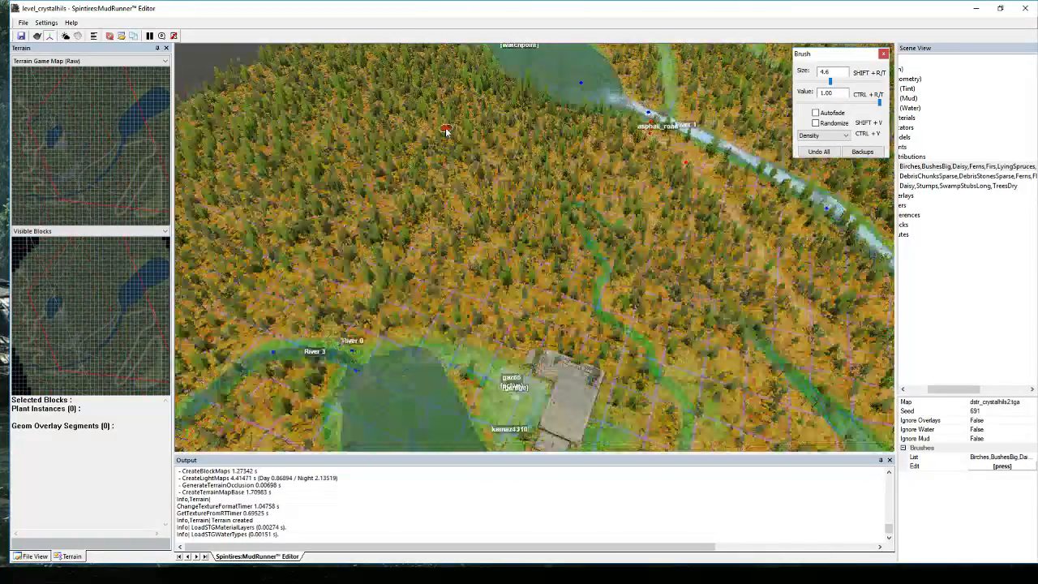
scroll(455, 155, down, 1)
middle_drag(506, 154, 491, 224)
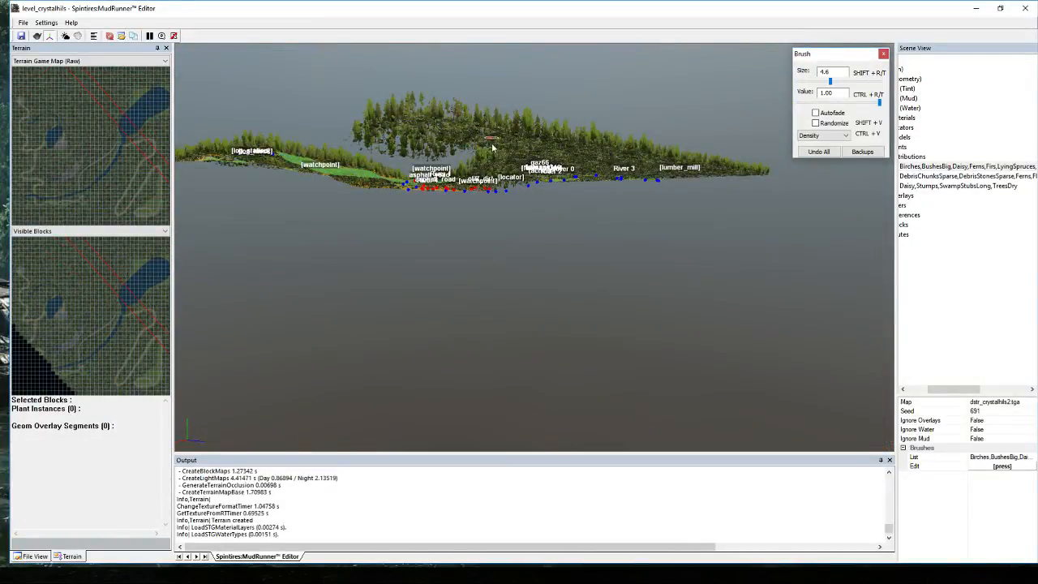
Paint vegetation density over the bare patches along both lake shores around the watchpoint, with brush size 4.6 and value 1.00.
middle_drag(512, 145, 546, 206)
scroll(391, 109, up, 3)
scroll(429, 117, down, 2)
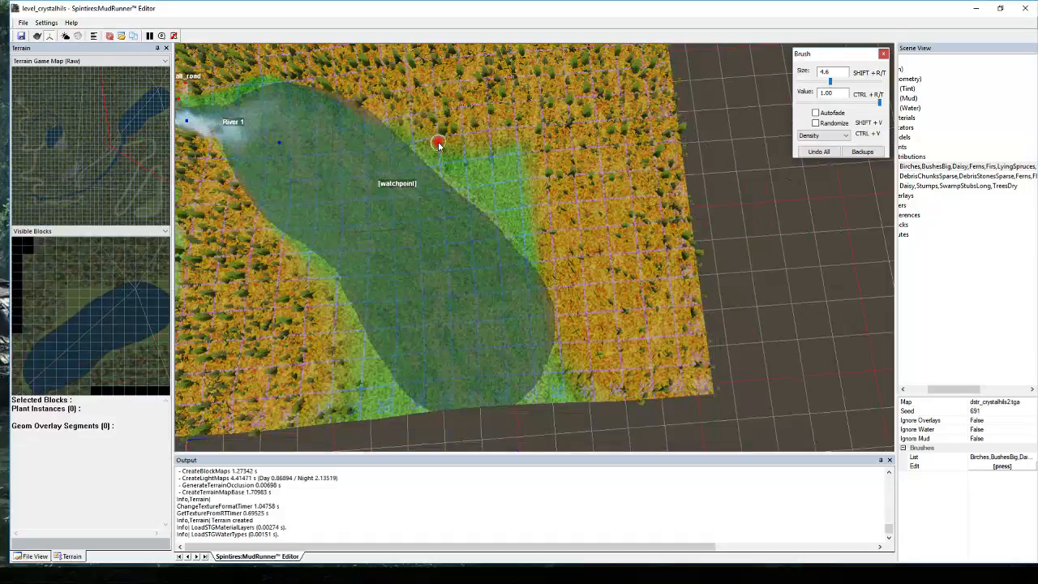
drag(438, 144, 455, 154)
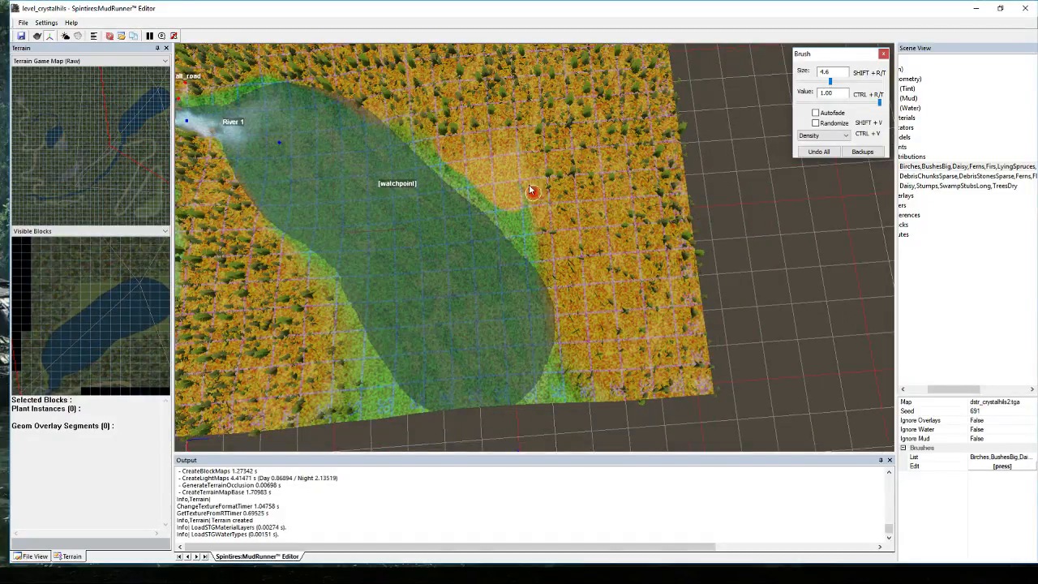
drag(496, 186, 523, 215)
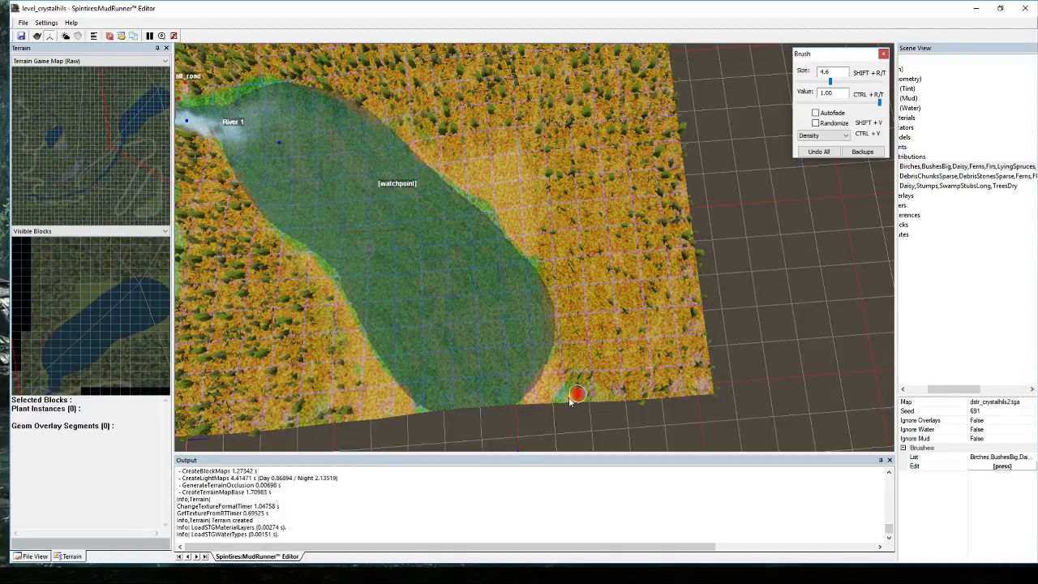
Extend the vegetation density along the lake bank beside the mouth of River 1, and finish the density painting.
scroll(219, 154, down, 3)
middle_drag(206, 133, 361, 172)
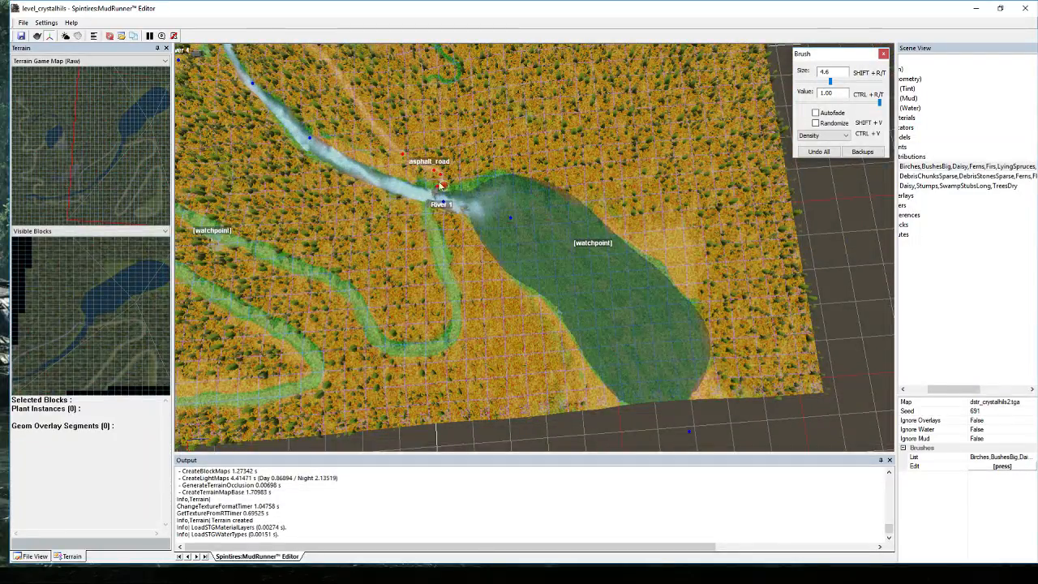
scroll(439, 185, up, 3)
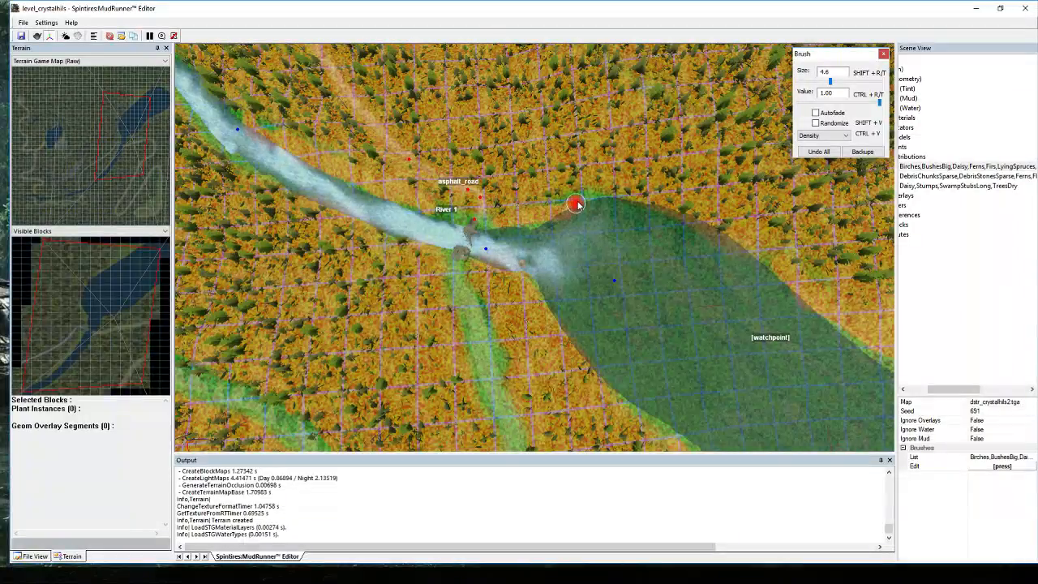
key(Escape)
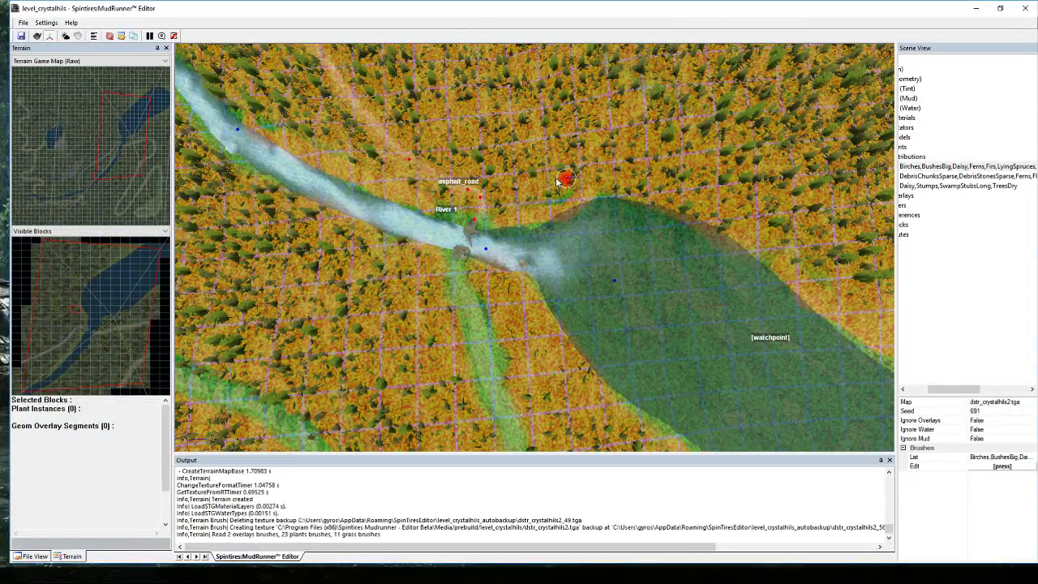
click(381, 228)
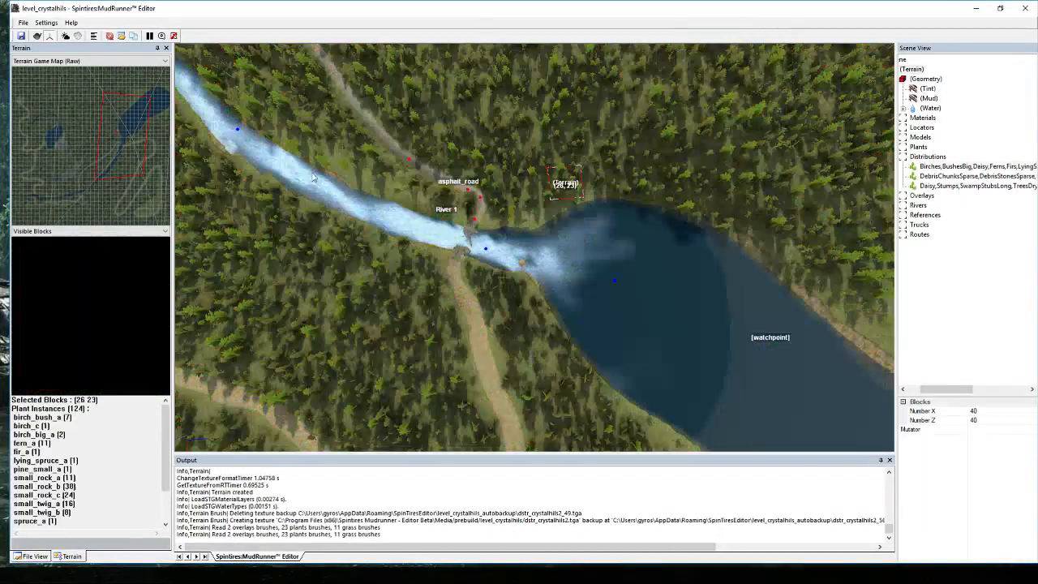
Flatten the dirt road leading to the log station loop with the geometry brush, size 4.6 and value 1.00.
mouse_move(381, 227)
right_down()
mouse_move(441, 259)
mouse_move(468, 297)
right_up()
scroll(467, 297, down, 5)
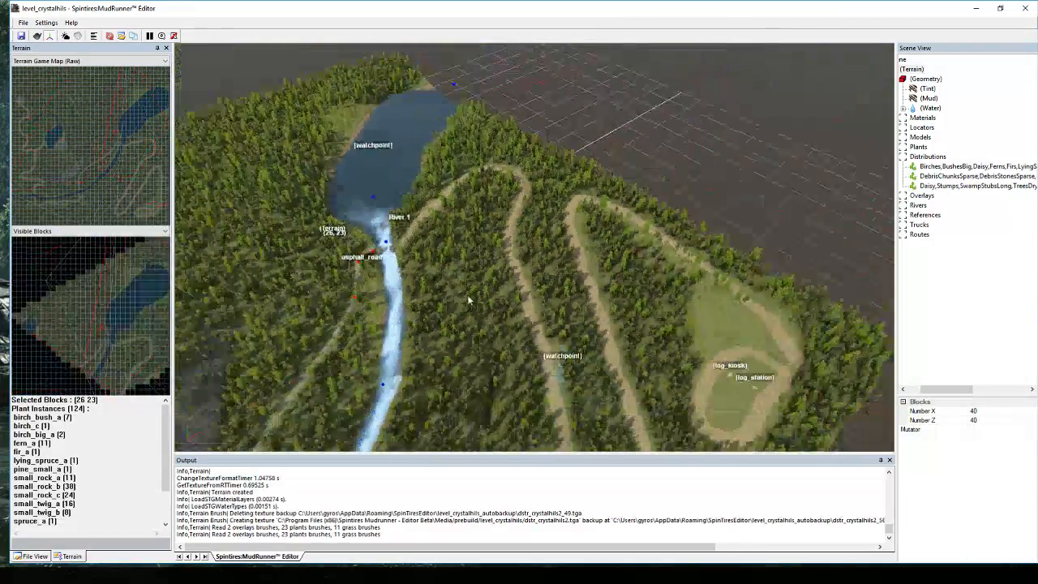
scroll(805, 356, up, 3)
right_drag(688, 308, 580, 257)
right_drag(803, 290, 658, 265)
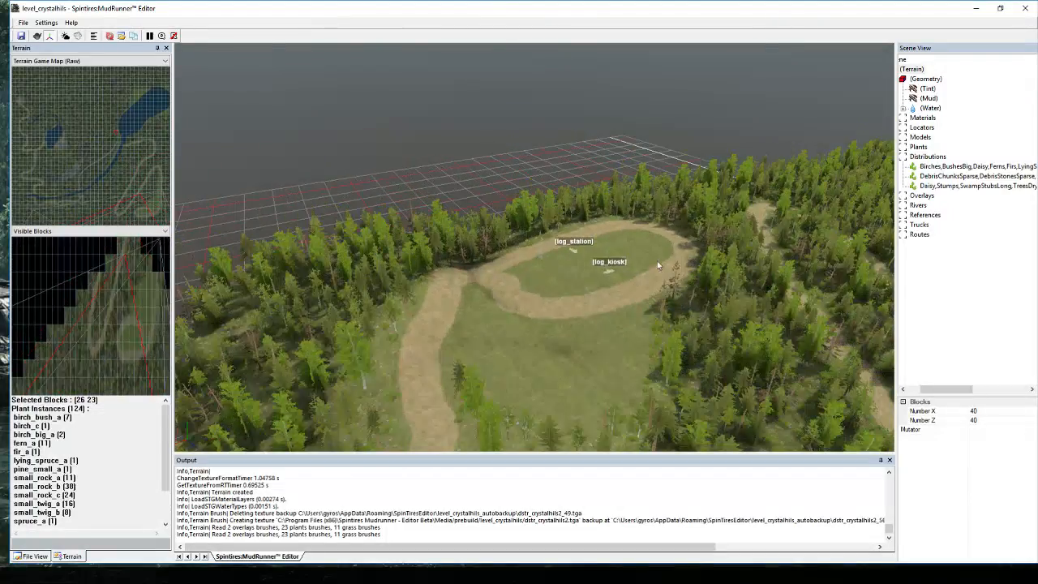
click(927, 80)
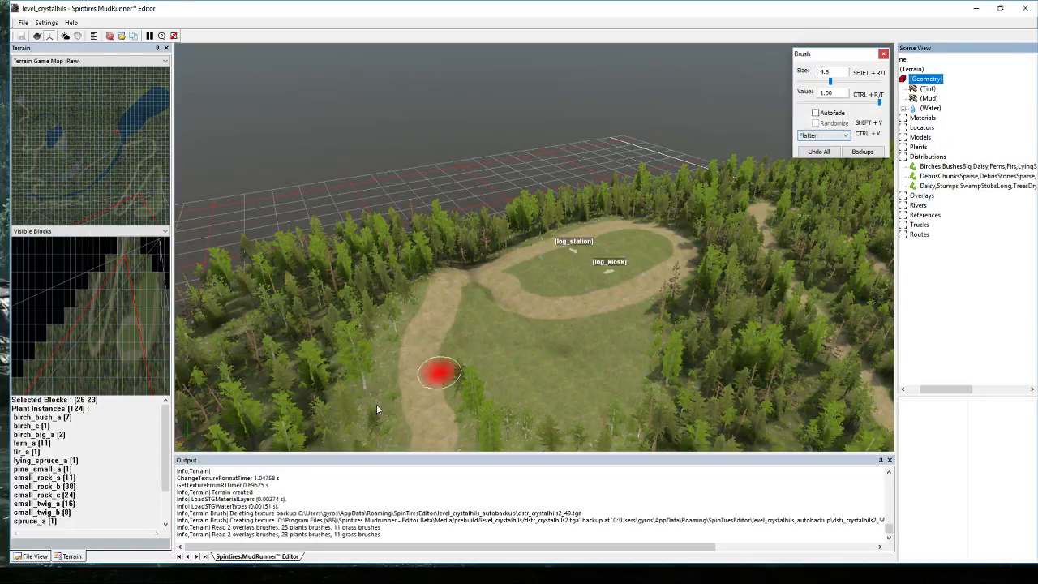
click(416, 381)
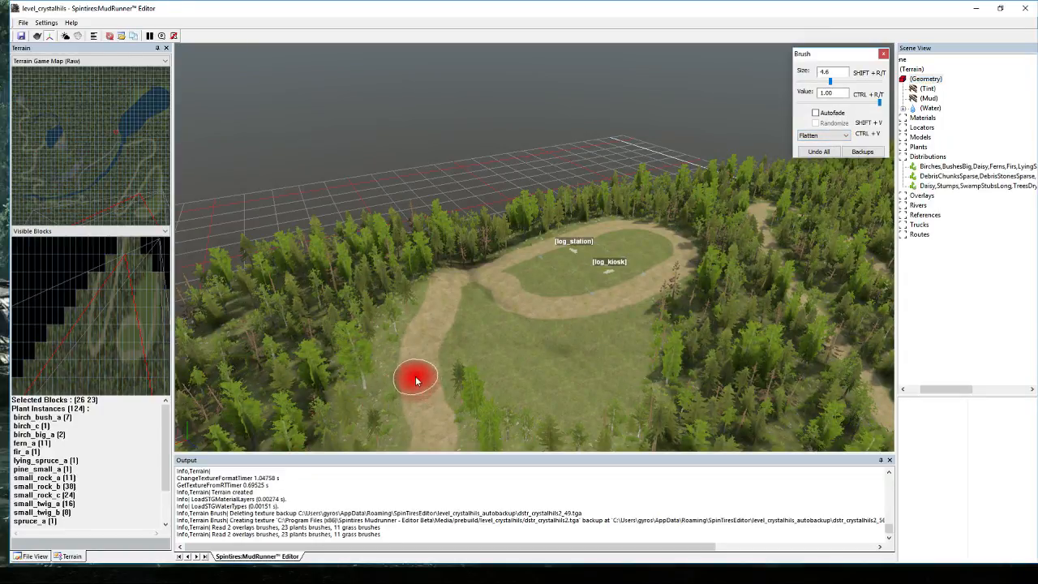
mouse_move(416, 381)
mouse_down()
mouse_move(419, 332)
mouse_move(412, 352)
mouse_move(440, 284)
mouse_move(446, 291)
mouse_up()
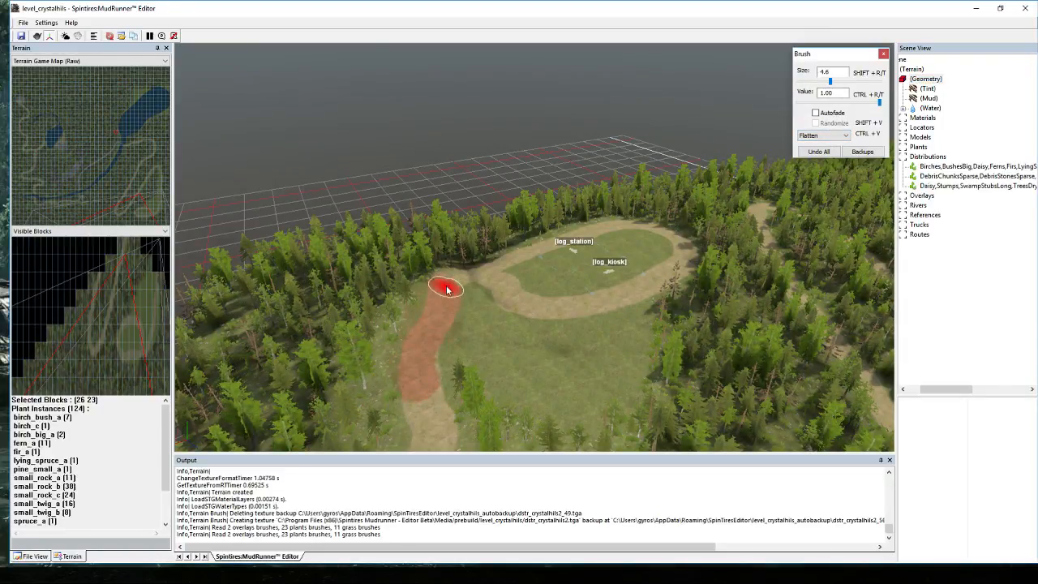
Continue flattening the road junction and the adjoining stretch of the log station loop, and finish the geometry brushing.
scroll(433, 317, up, 2)
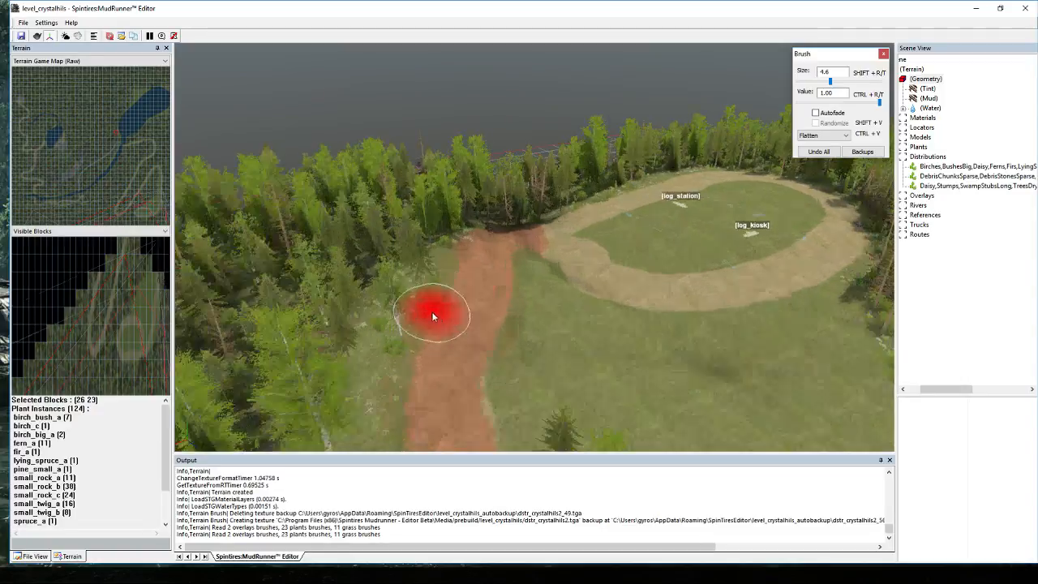
scroll(444, 333, up, 2)
scroll(444, 345, down, 2)
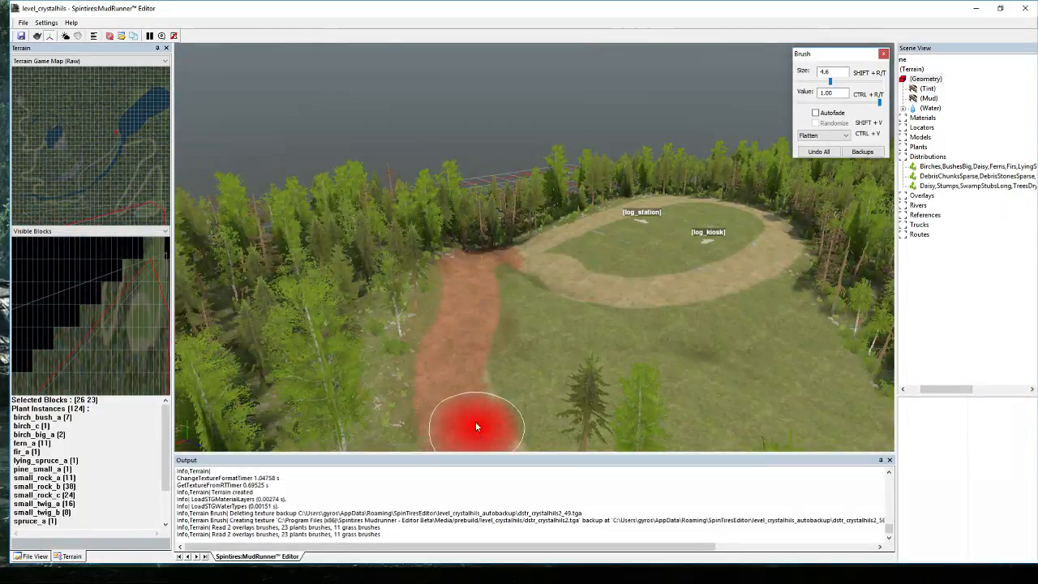
mouse_move(476, 427)
mouse_down()
mouse_move(459, 292)
mouse_move(468, 264)
mouse_move(456, 301)
mouse_move(475, 260)
mouse_move(463, 287)
mouse_move(524, 253)
mouse_move(493, 271)
mouse_move(573, 283)
mouse_move(515, 287)
mouse_move(563, 287)
mouse_move(505, 271)
mouse_move(626, 297)
mouse_up()
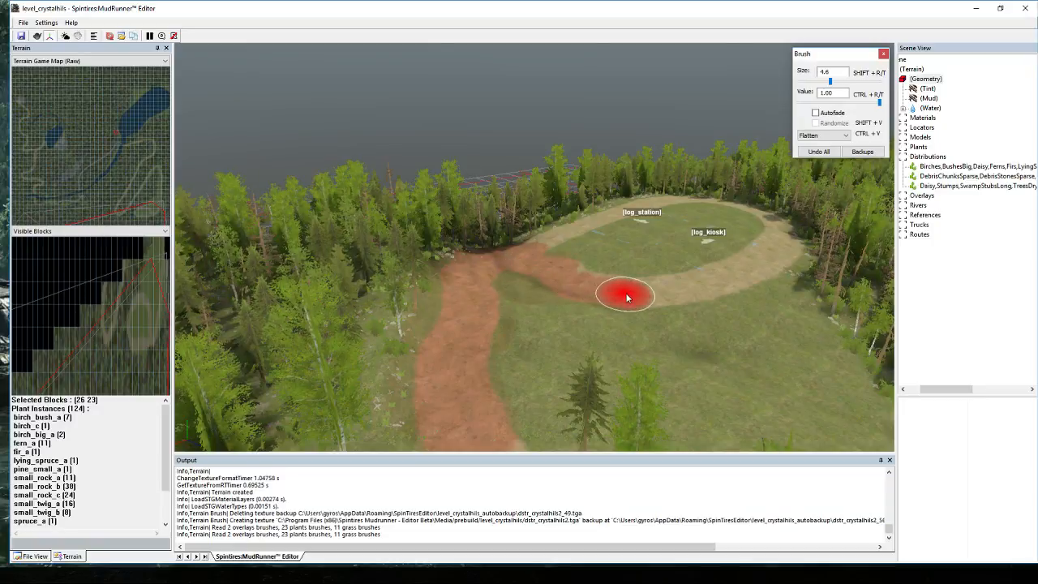
mouse_move(625, 297)
right_down()
mouse_move(613, 303)
mouse_move(700, 324)
mouse_move(491, 350)
mouse_move(452, 332)
right_up()
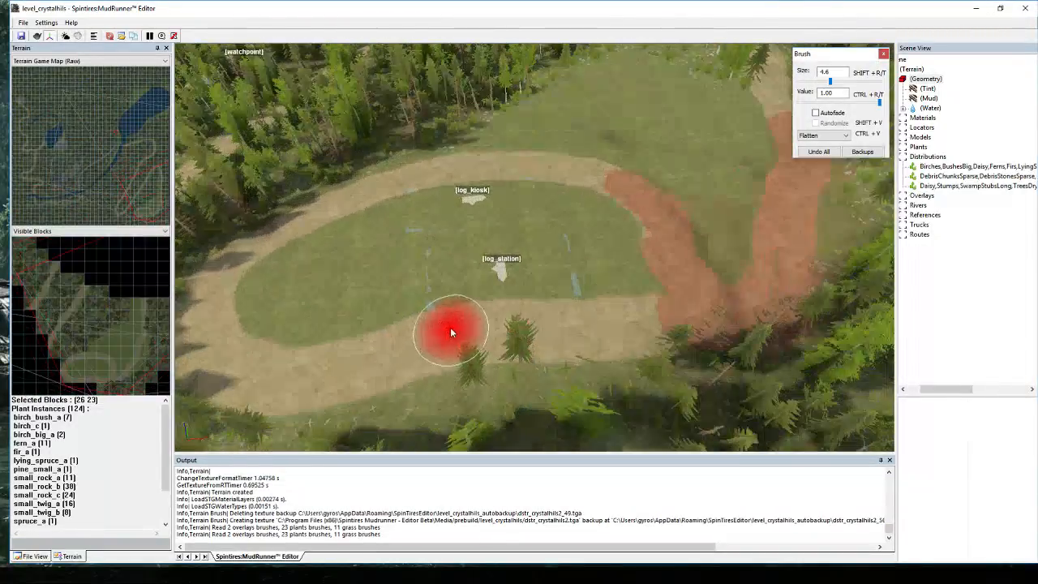
click(362, 281)
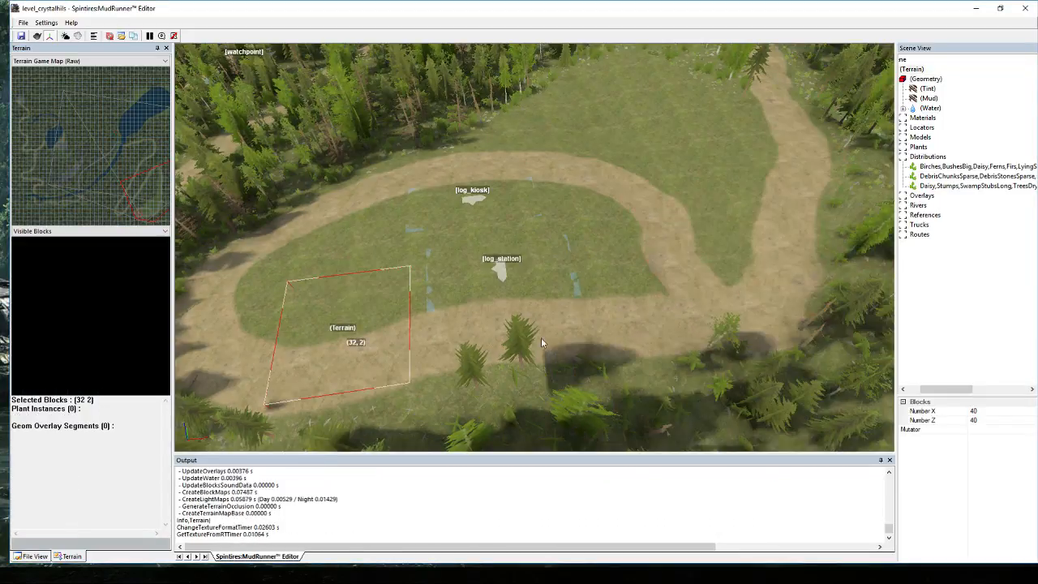
Add a logs_heap model to the log station clearing and move it into the open grass beside the road.
right_click(345, 268)
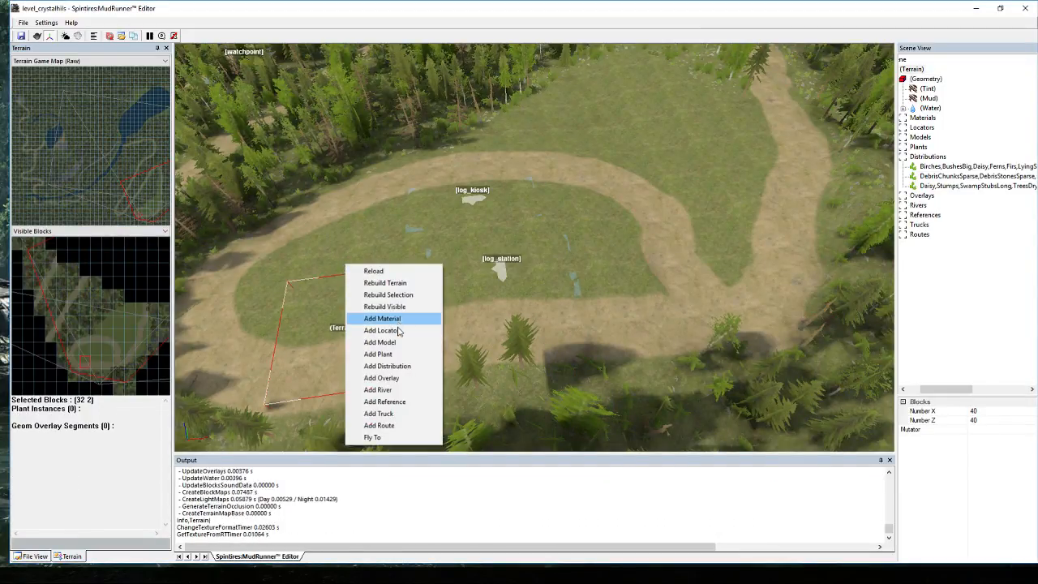
click(397, 342)
scroll(501, 314, down, 10)
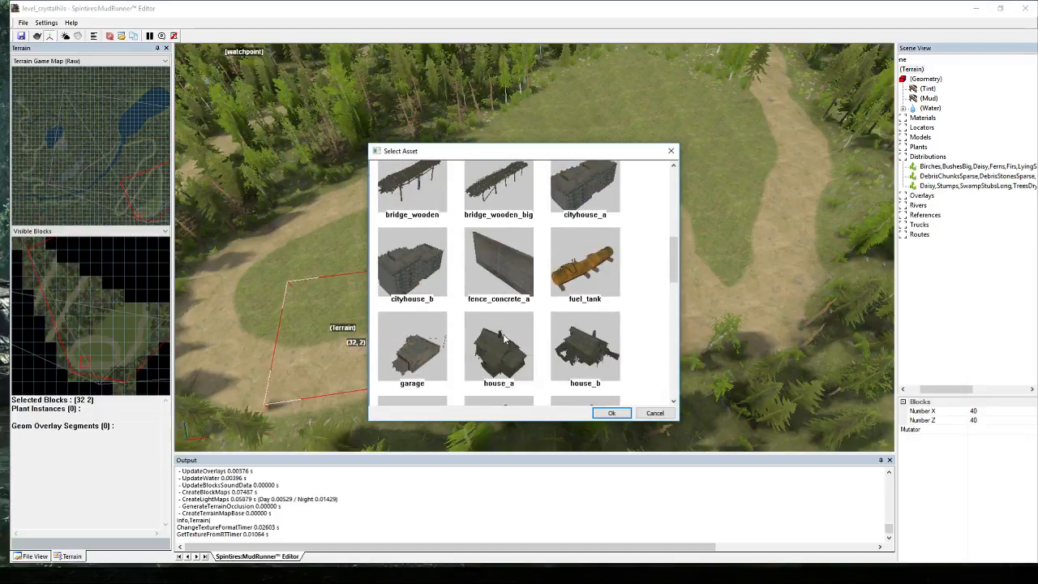
scroll(499, 324, down, 4)
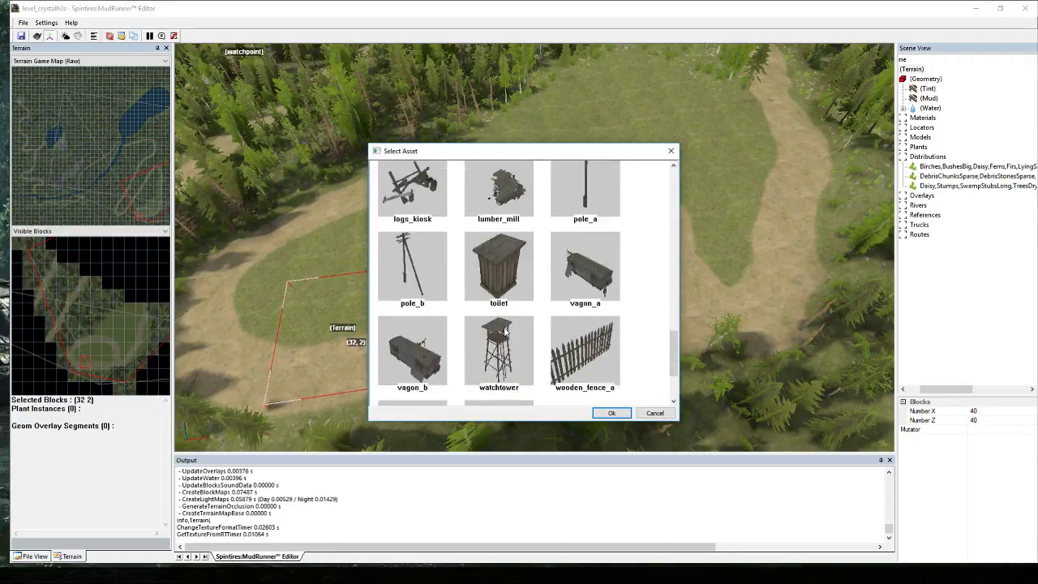
scroll(551, 268, up, 2)
double_click(592, 208)
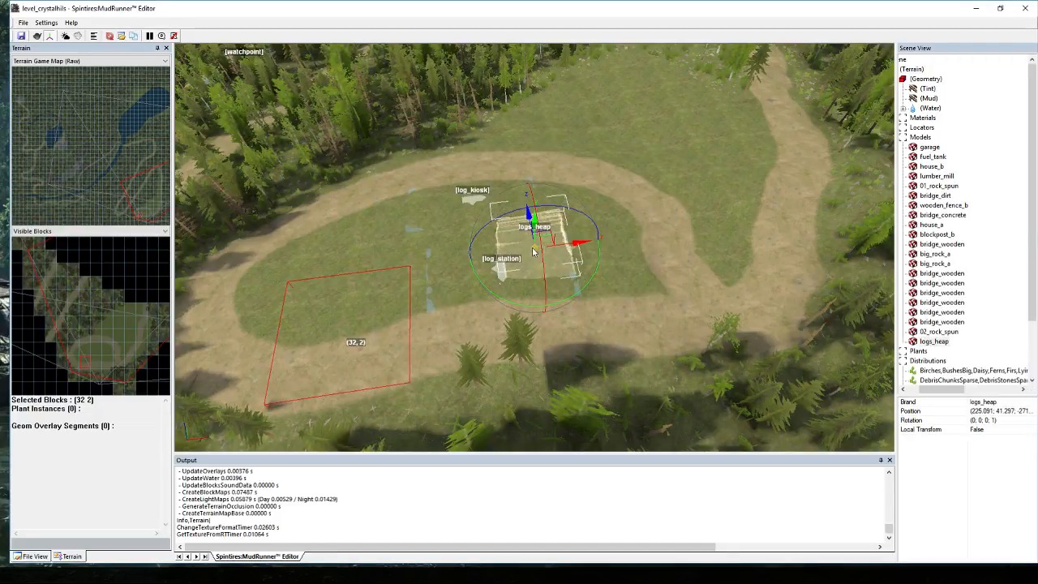
drag(542, 252, 402, 279)
click(598, 245)
scroll(425, 277, up, 3)
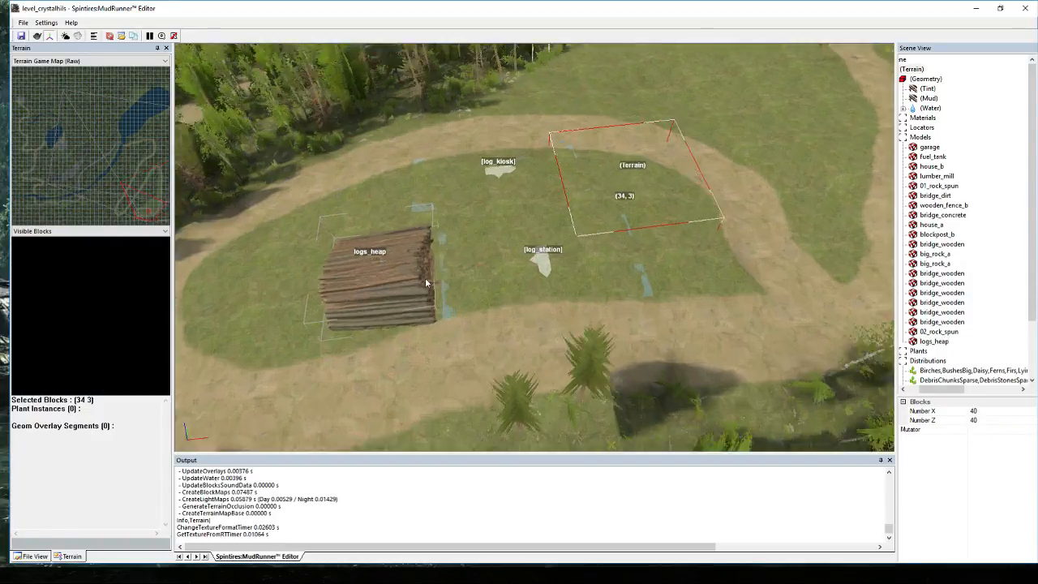
Lower the log heap slightly toward the ground and inspect its placement from several sides.
middle_drag(425, 277, 538, 322)
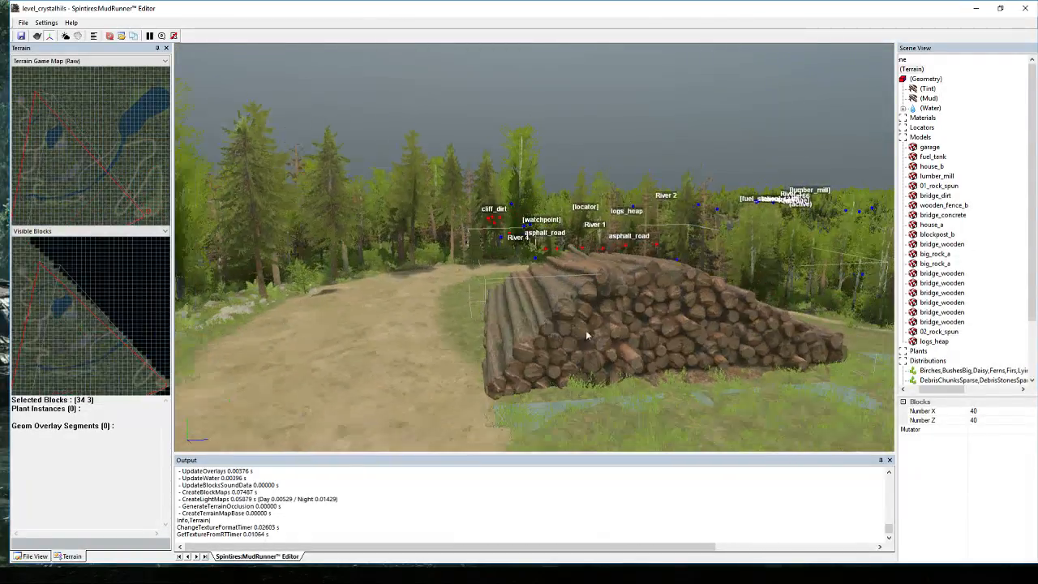
click(618, 320)
drag(602, 268, 612, 302)
middle_drag(612, 302, 621, 359)
click(384, 324)
scroll(385, 323, up, 3)
scroll(503, 341, up, 5)
scroll(551, 311, down, 5)
scroll(620, 359, down, 5)
middle_drag(648, 316, 615, 234)
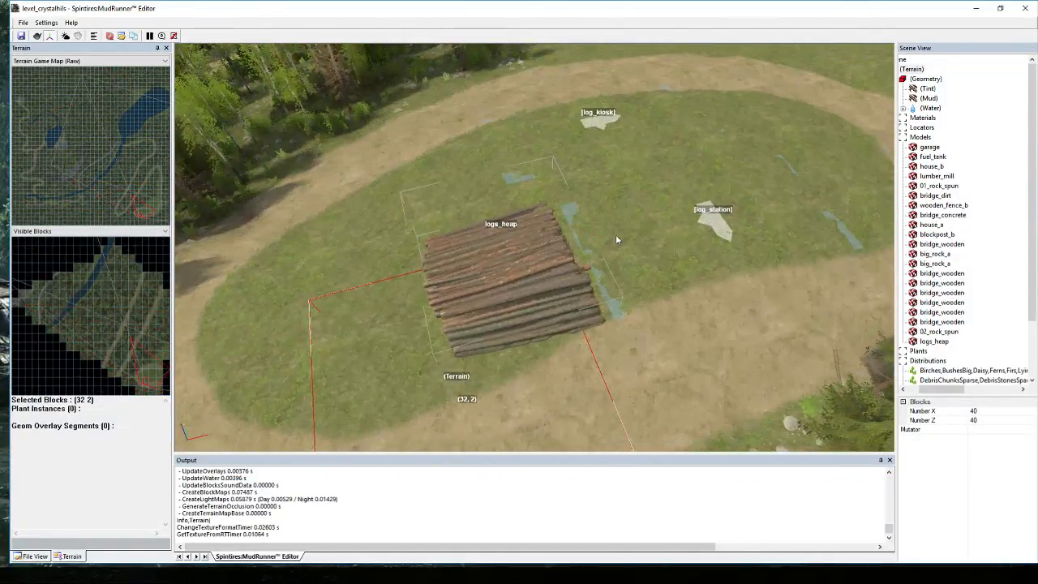
Browse the model assets and add a house_b model to the log station clearing.
right_click(635, 231)
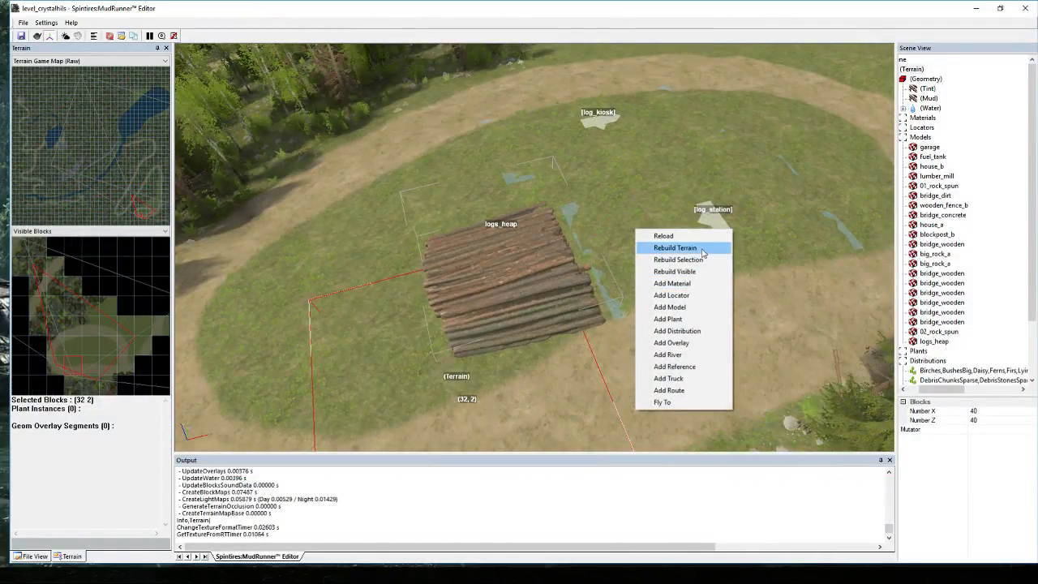
click(671, 308)
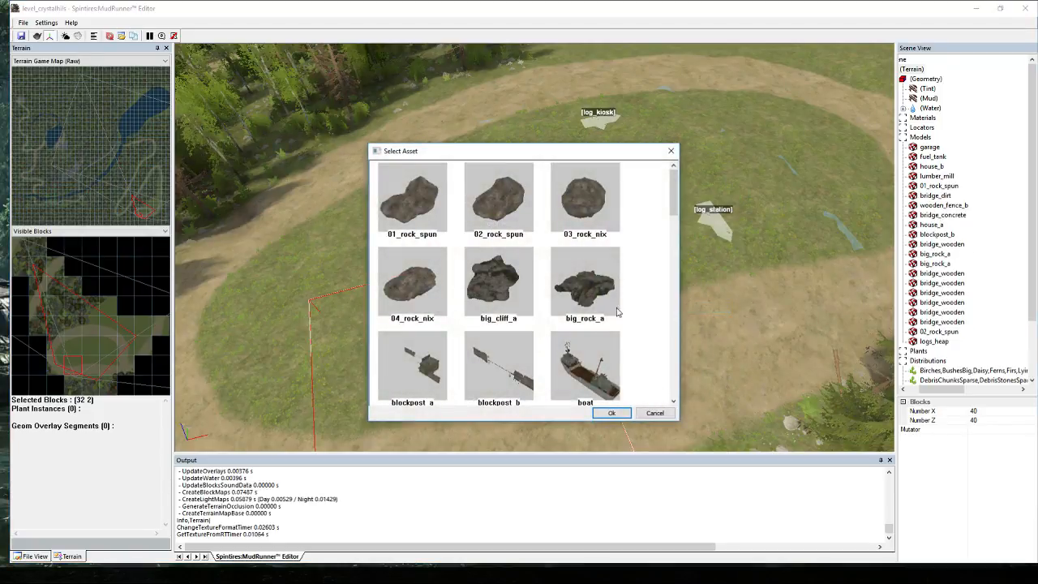
scroll(604, 349, down, 3)
scroll(604, 349, down, 1)
scroll(574, 328, up, 2)
scroll(555, 347, down, 4)
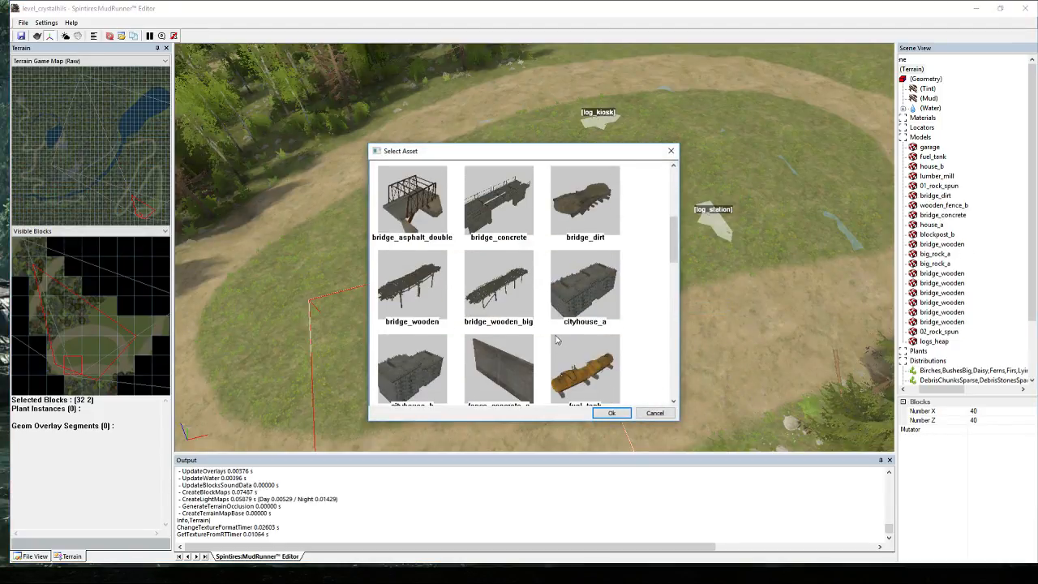
scroll(548, 330, down, 1)
scroll(410, 210, down, 2)
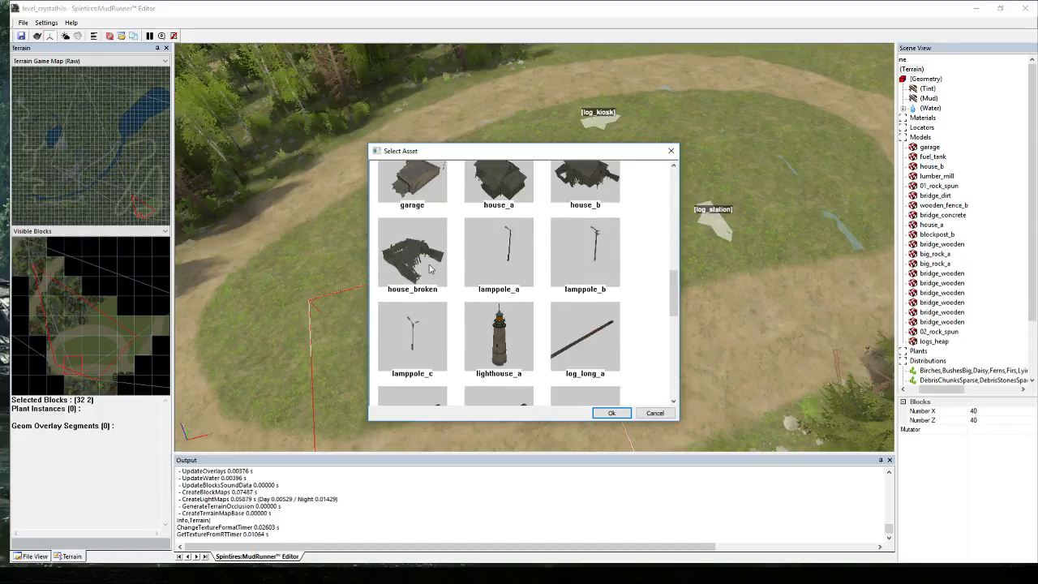
scroll(419, 224, down, 4)
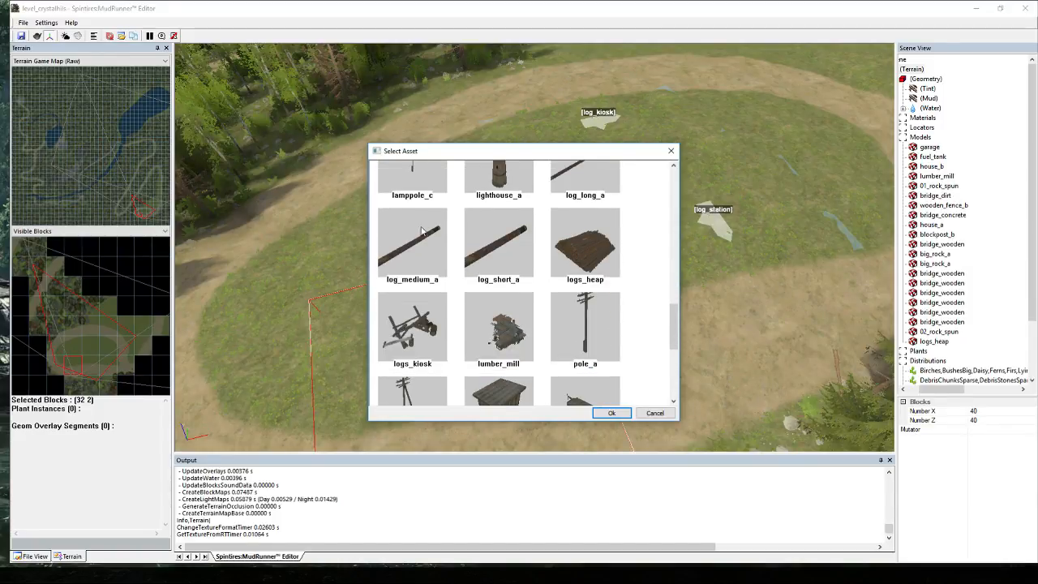
scroll(527, 288, down, 2)
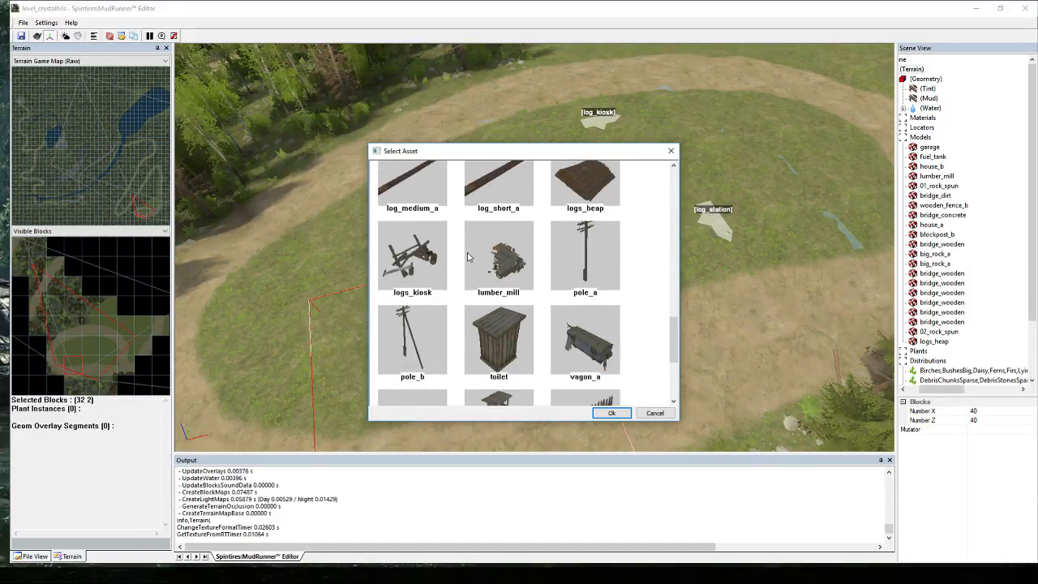
scroll(513, 265, down, 5)
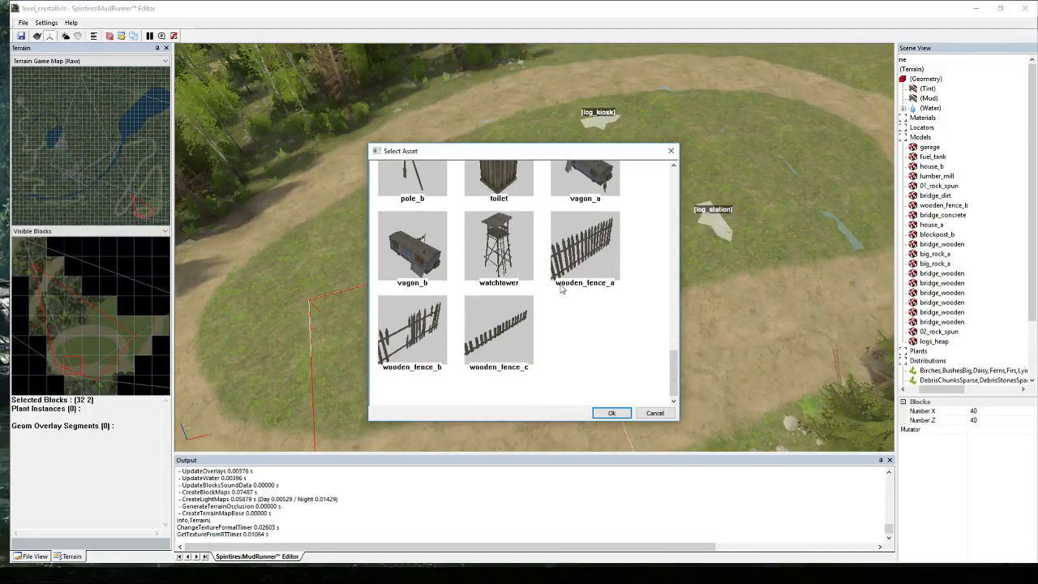
scroll(568, 290, up, 4)
scroll(580, 337, up, 10)
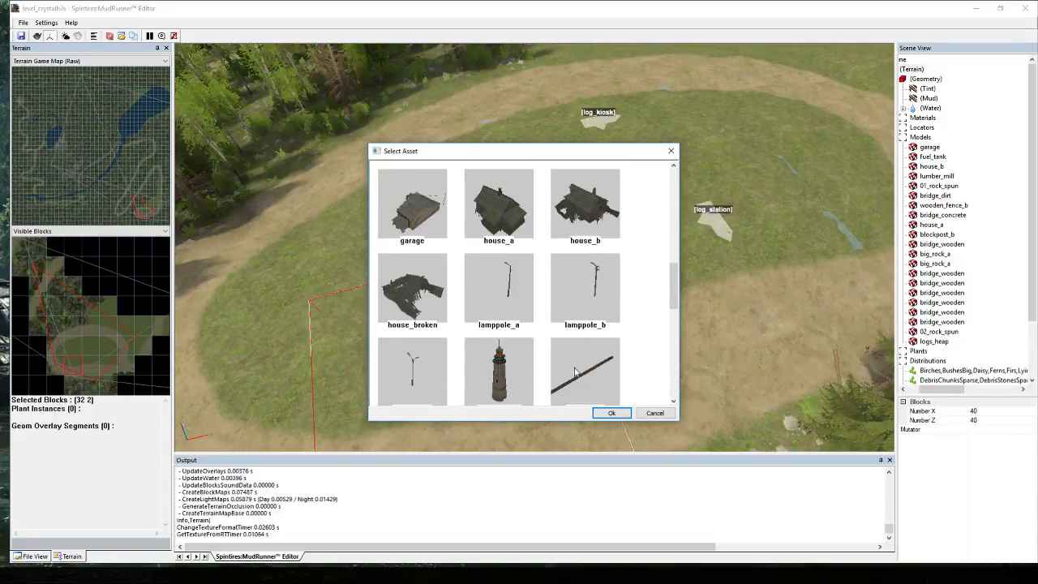
double_click(570, 261)
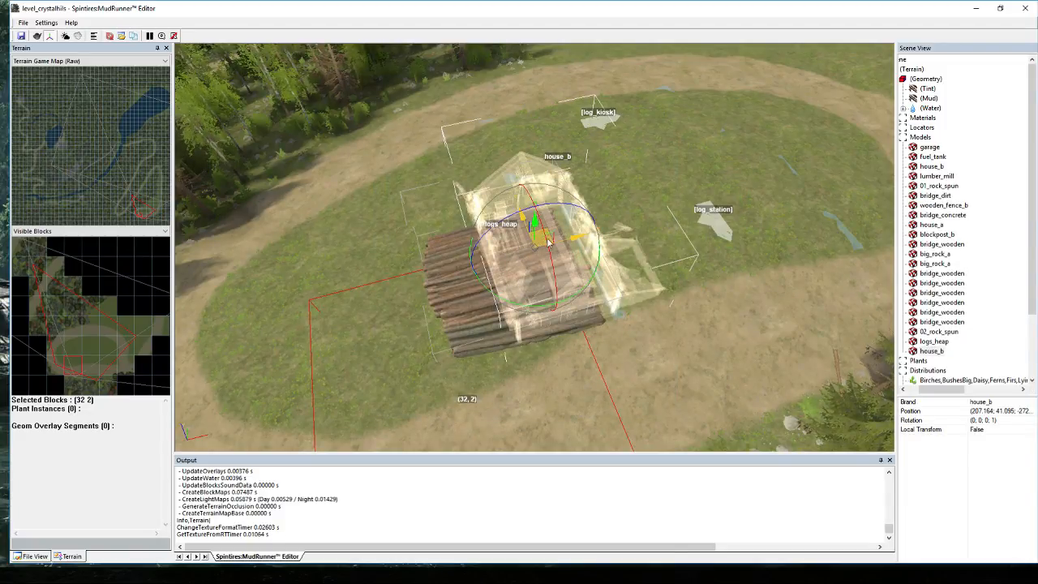
Position the new house beside the log heap at the clearing's edge, rotating it and lowering it onto the ground.
drag(547, 241, 383, 235)
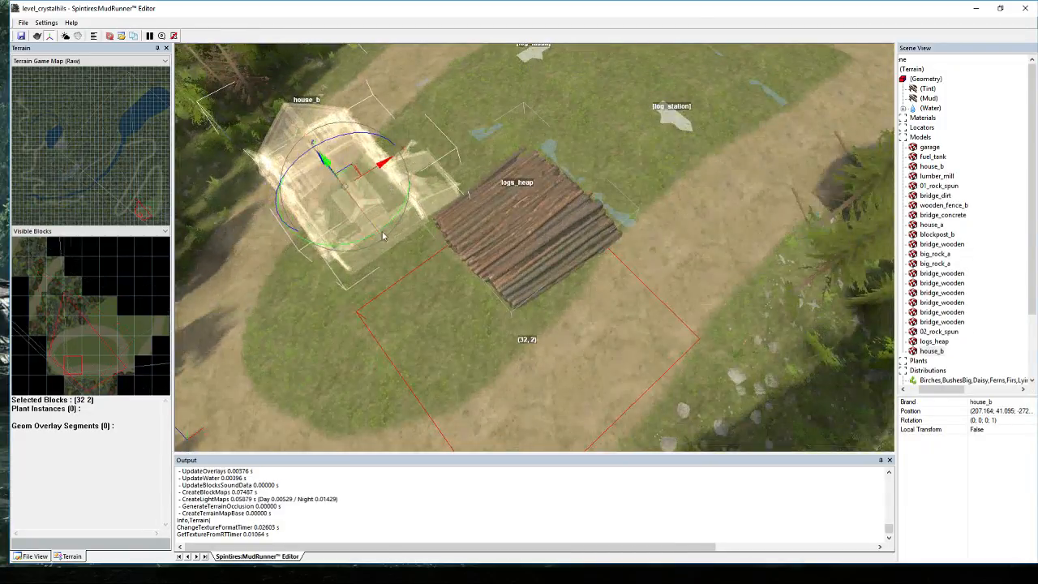
alt+middle_drag(383, 235, 490, 247)
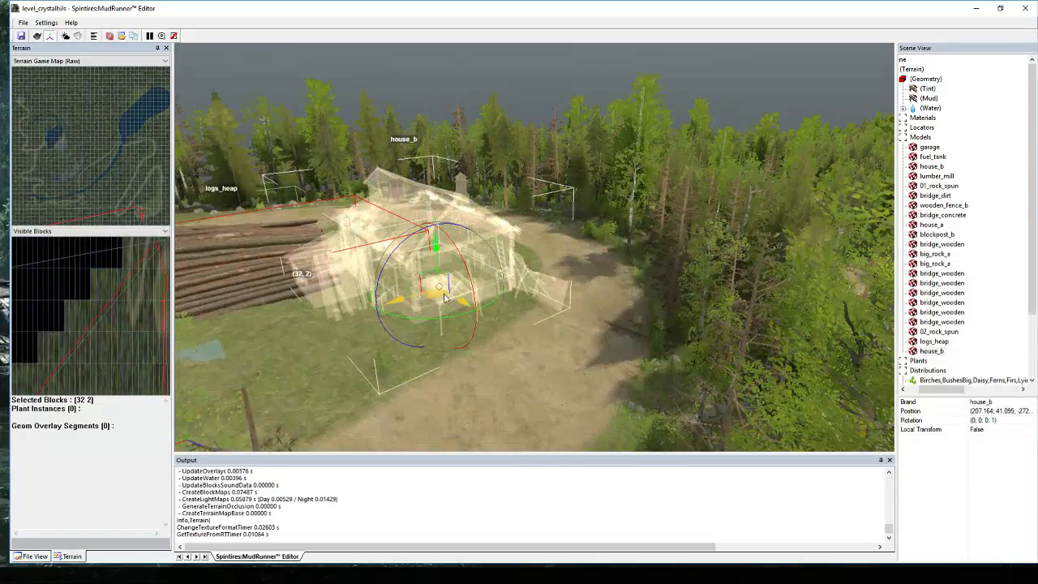
drag(452, 319, 412, 341)
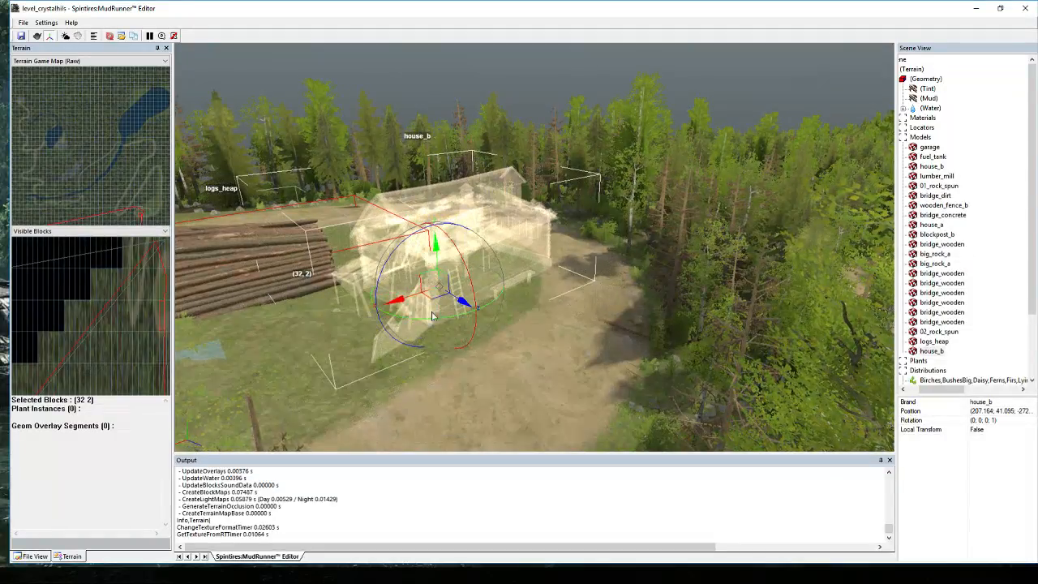
drag(438, 256, 548, 335)
click(530, 341)
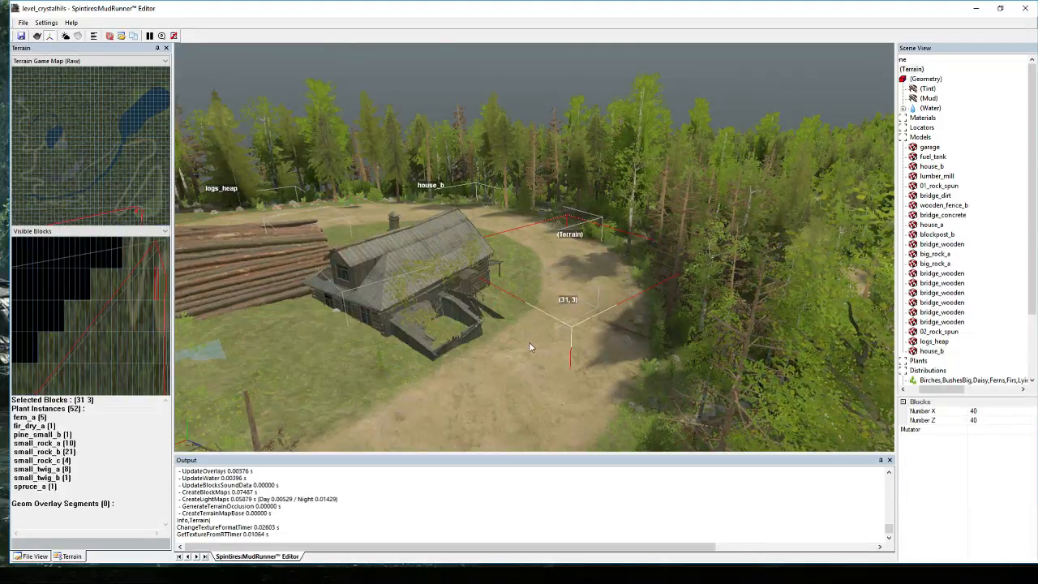
Expand the terrain materials and open the dirt_to_grass(mtrl_base.tga) layer for painting.
scroll(519, 345, up, 2)
middle_drag(511, 346, 324, 290)
scroll(600, 354, up, 5)
scroll(599, 373, down, 2)
scroll(312, 304, down, 4)
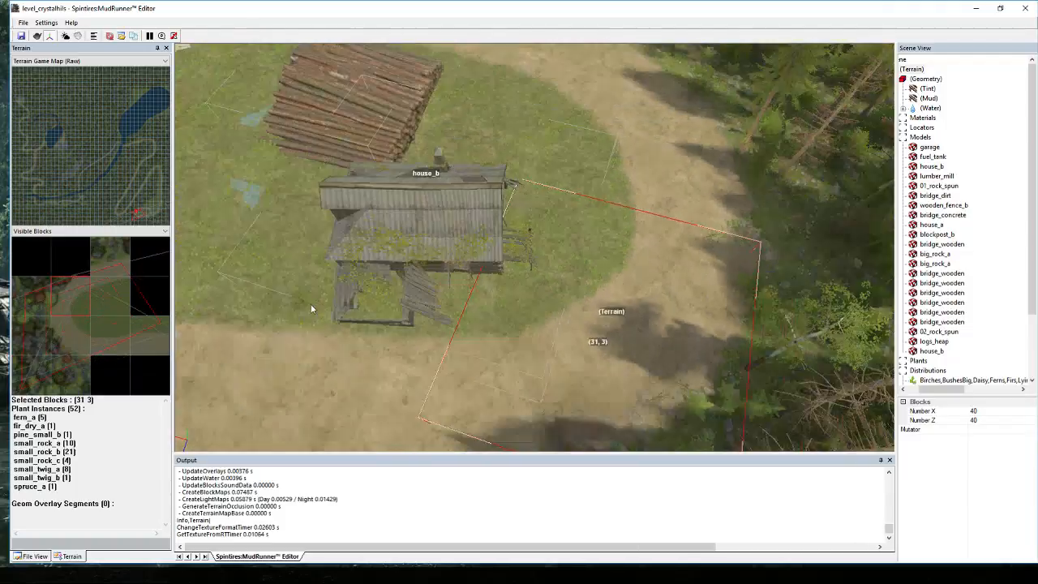
scroll(315, 306, up, 2)
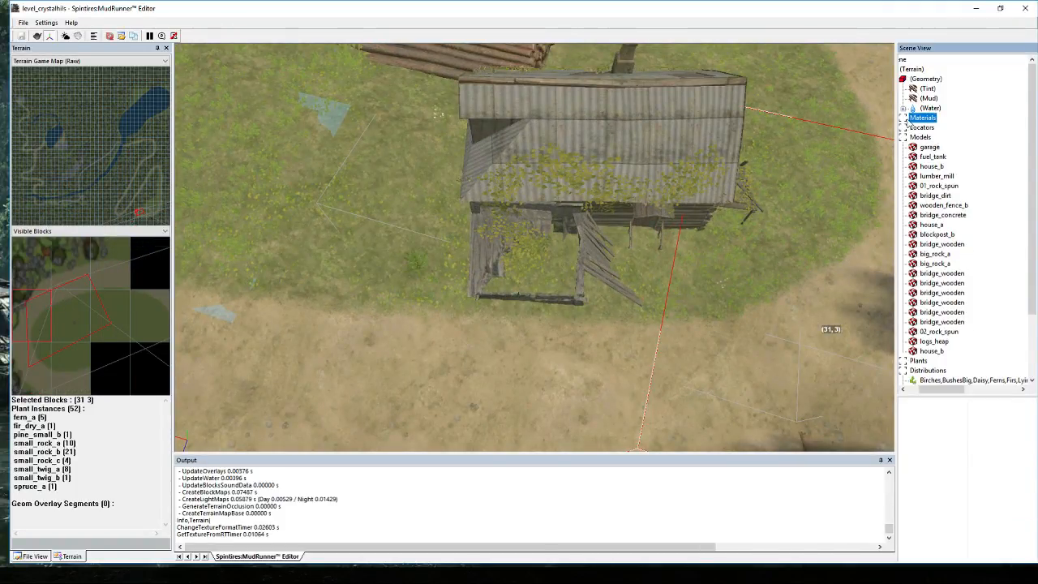
double_click(905, 119)
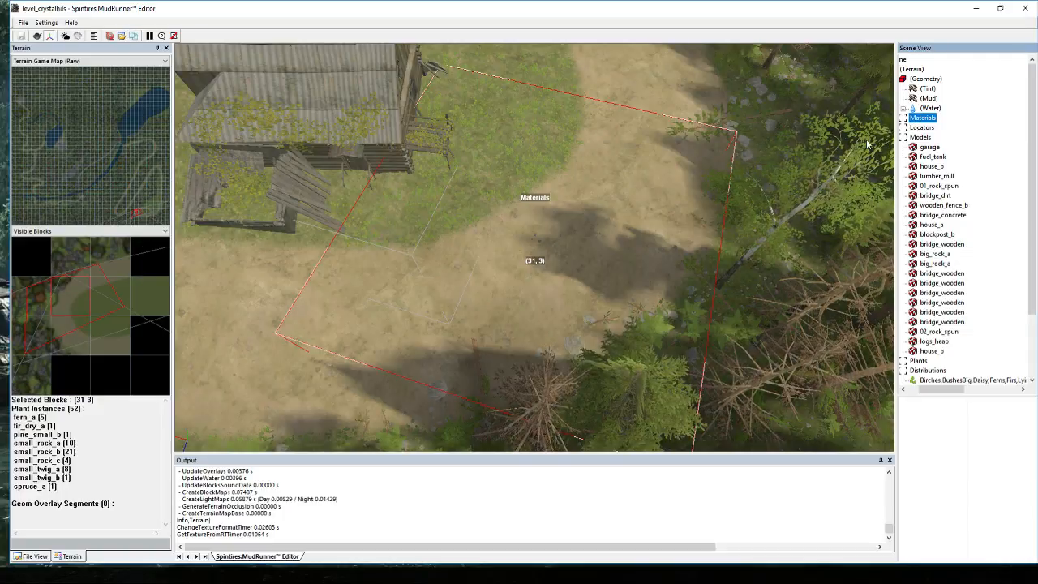
right_click(910, 121)
key(Escape)
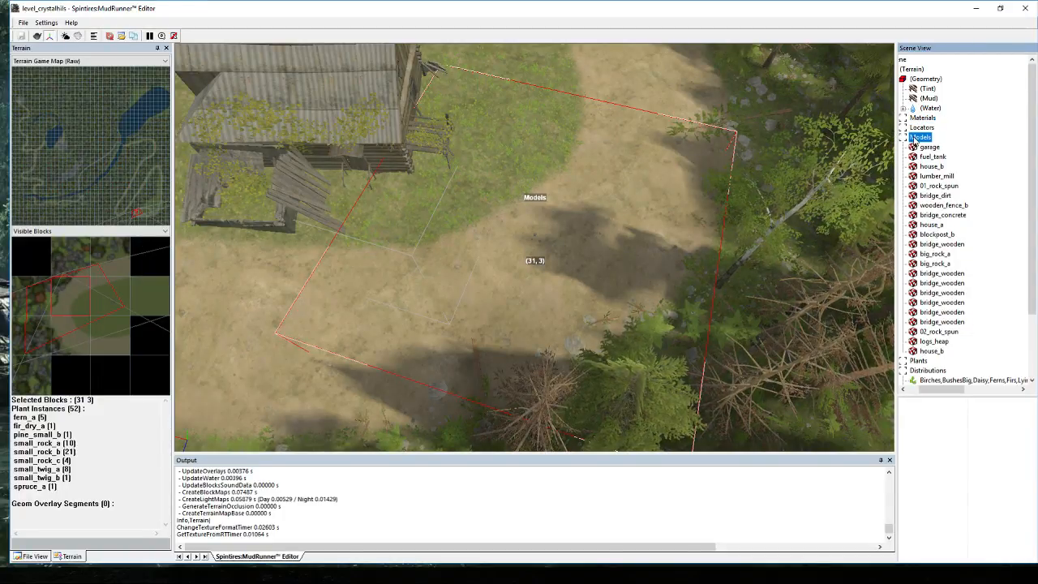
drag(938, 390, 930, 389)
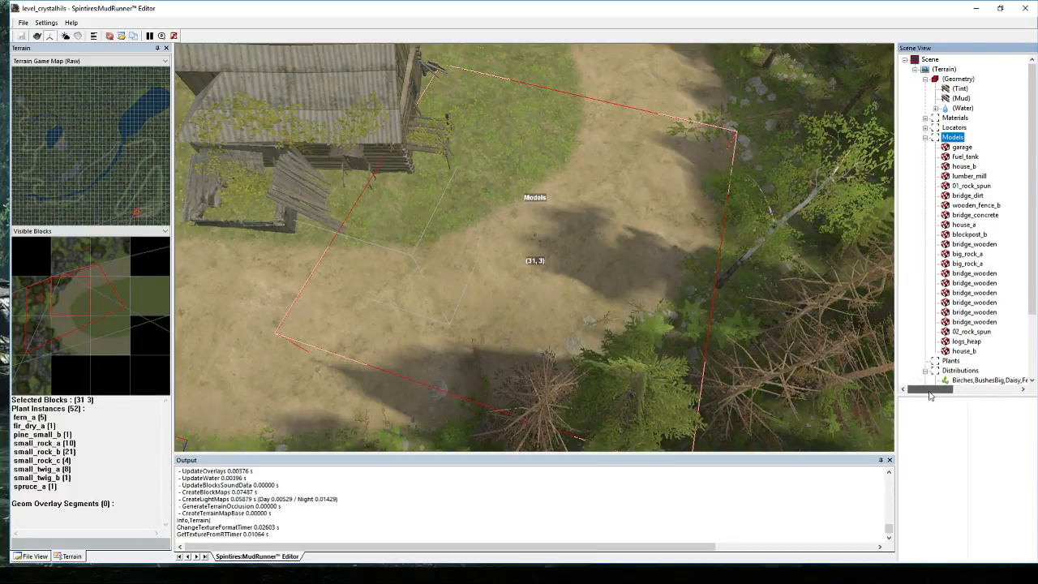
click(925, 119)
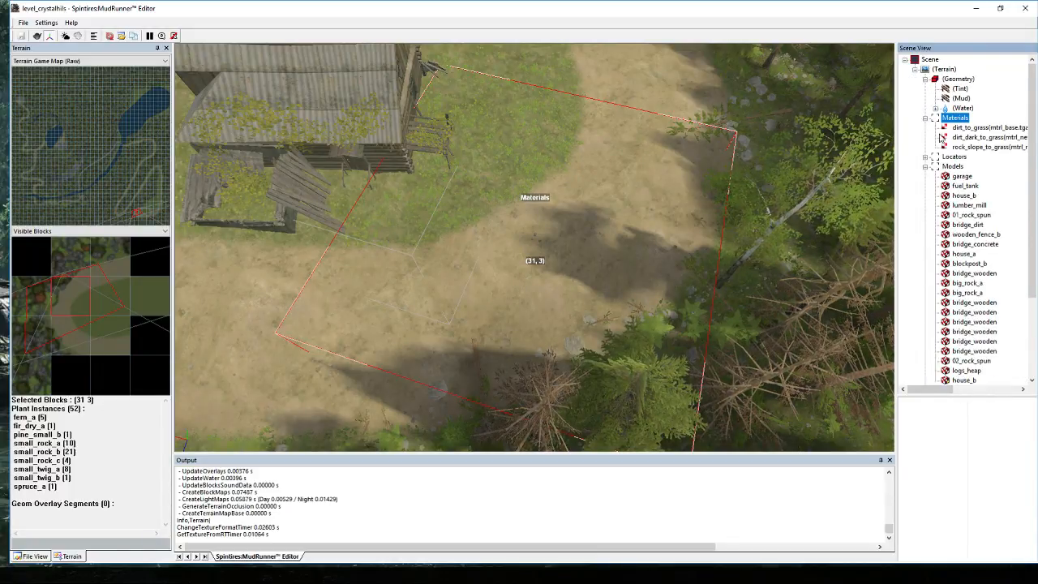
click(973, 127)
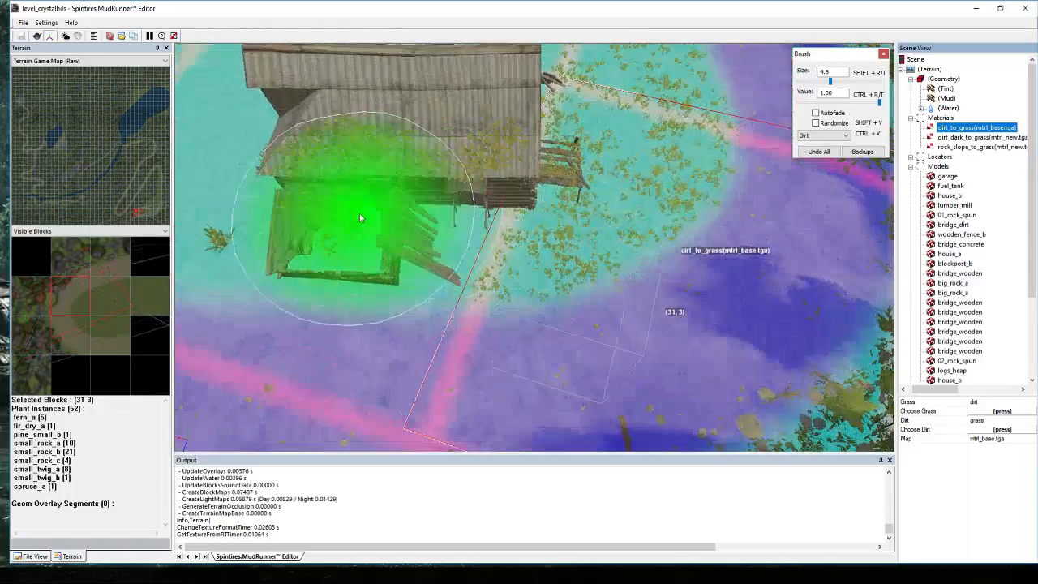
Paint dirt under the house's ruined porch and around its walls with brush size 0.9 and value 0.00.
drag(830, 82, 824, 82)
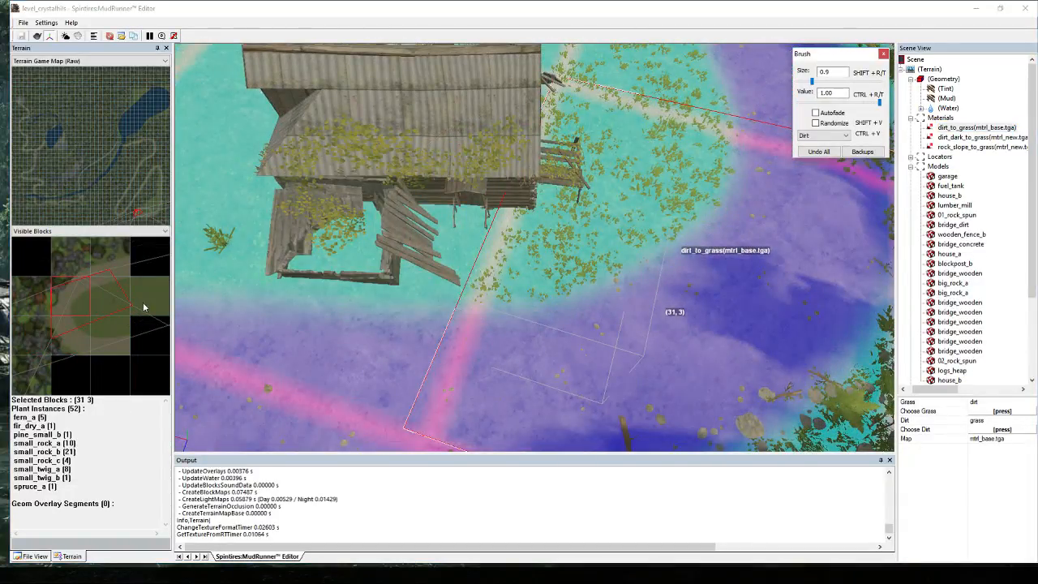
scroll(335, 245, down, 3)
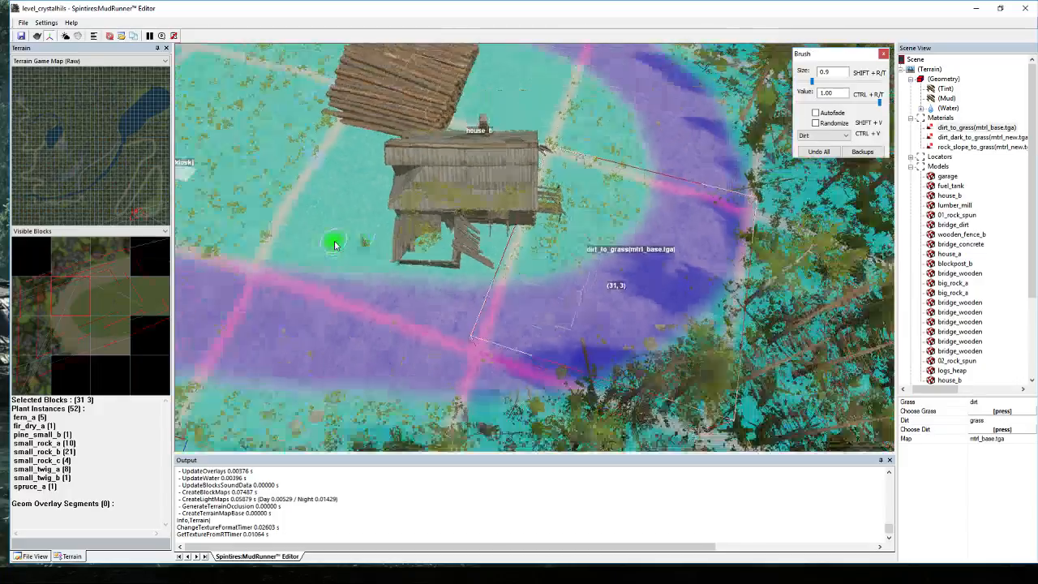
scroll(335, 245, up, 1)
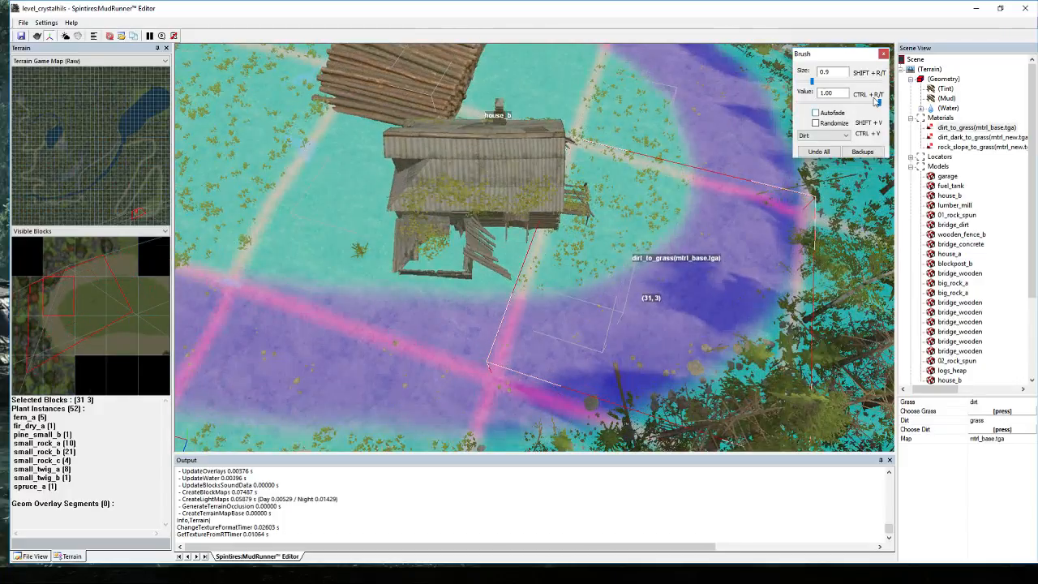
drag(879, 103, 787, 112)
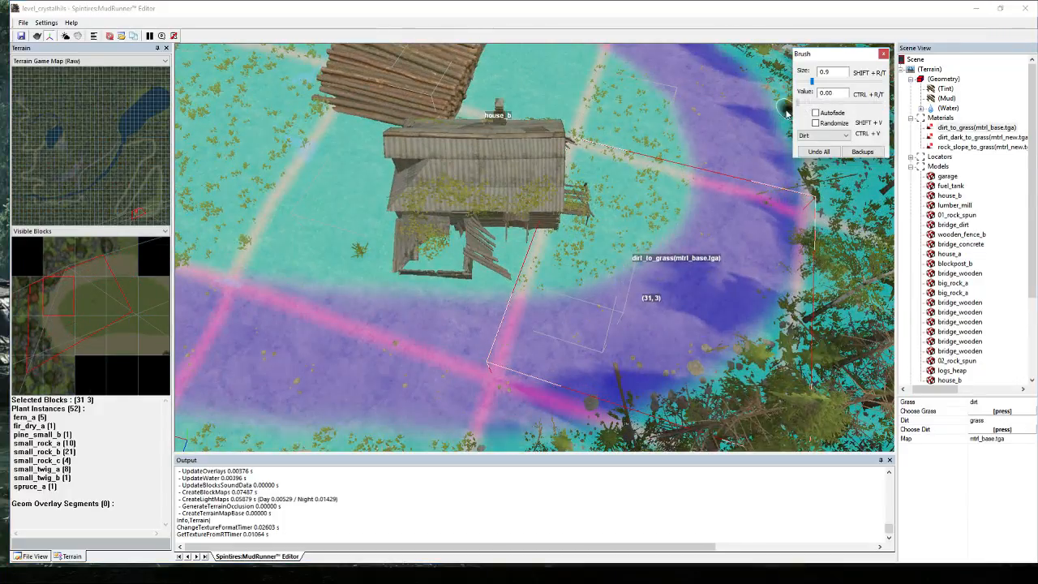
click(428, 245)
mouse_move(438, 270)
mouse_down()
mouse_move(460, 237)
mouse_move(463, 271)
mouse_move(480, 219)
mouse_up()
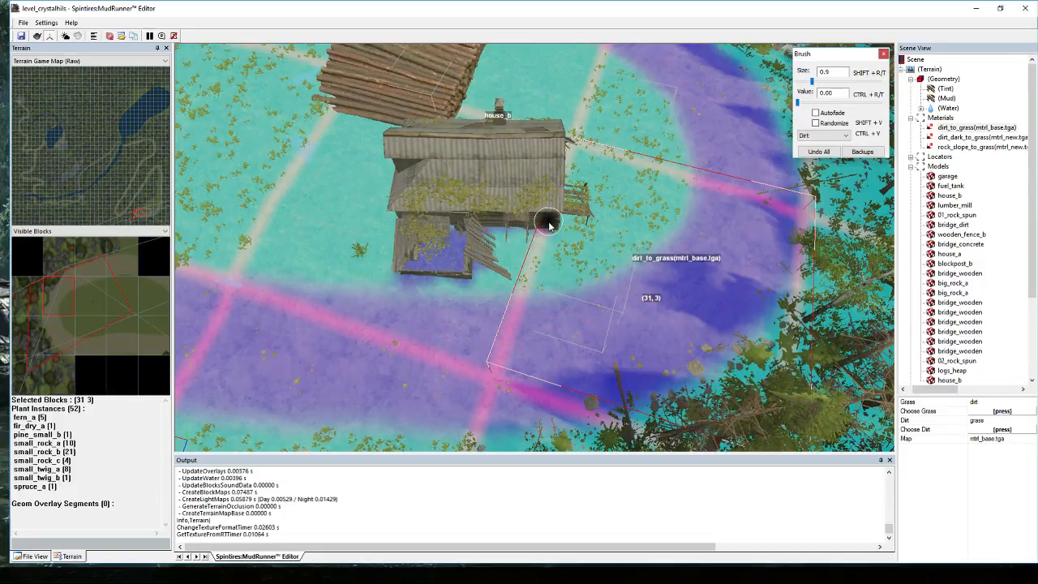
scroll(499, 181, down, 3)
alt+middle_drag(447, 187, 615, 198)
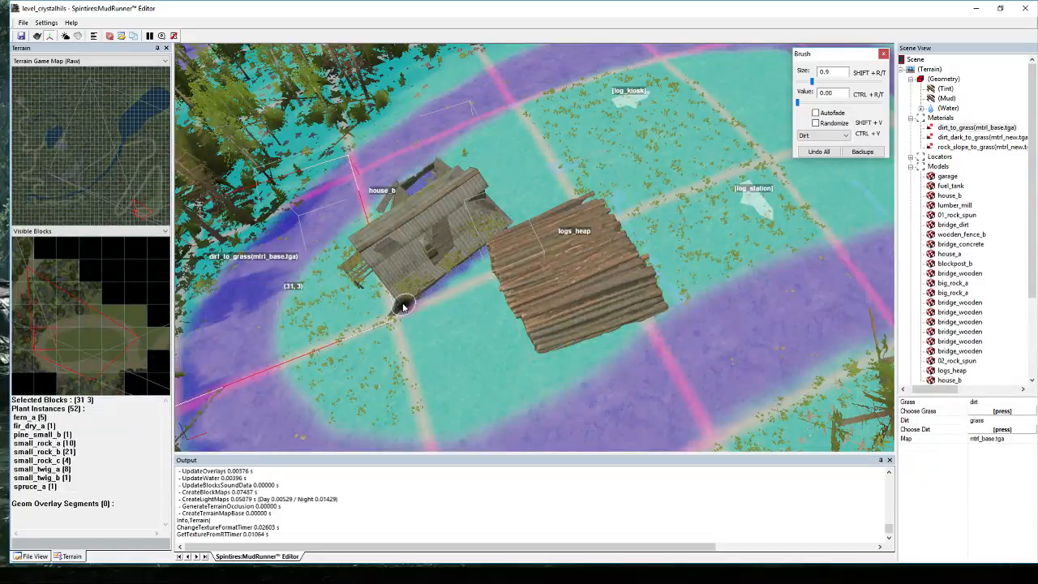
Paint dirt around the log heap along its road-facing side with the same brush.
scroll(495, 271, down, 3)
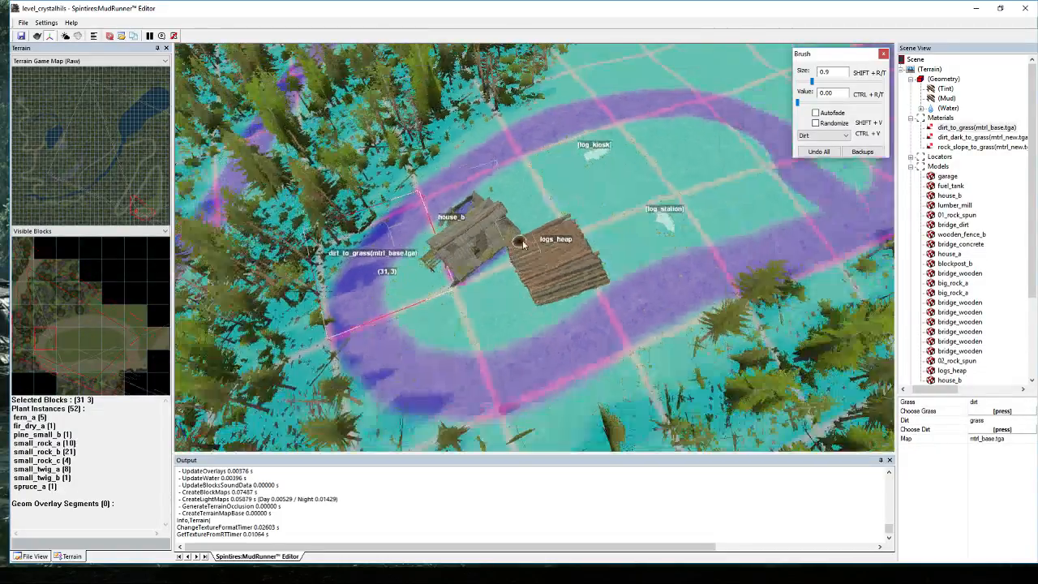
alt+middle_drag(496, 270, 500, 289)
mouse_move(500, 289)
mouse_down()
mouse_move(529, 284)
mouse_move(557, 296)
mouse_move(604, 272)
mouse_move(640, 271)
mouse_up()
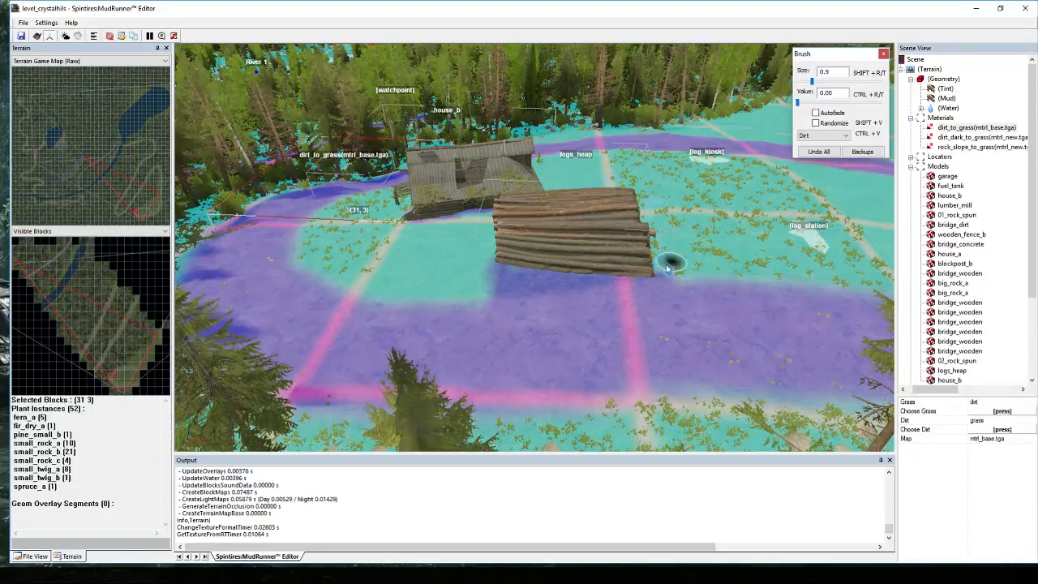
Paint a dirt outline from the log heap along the road and around the log_station locator, starting on its interior.
scroll(668, 268, down, 3)
alt+middle_drag(668, 268, 586, 278)
scroll(586, 278, up, 3)
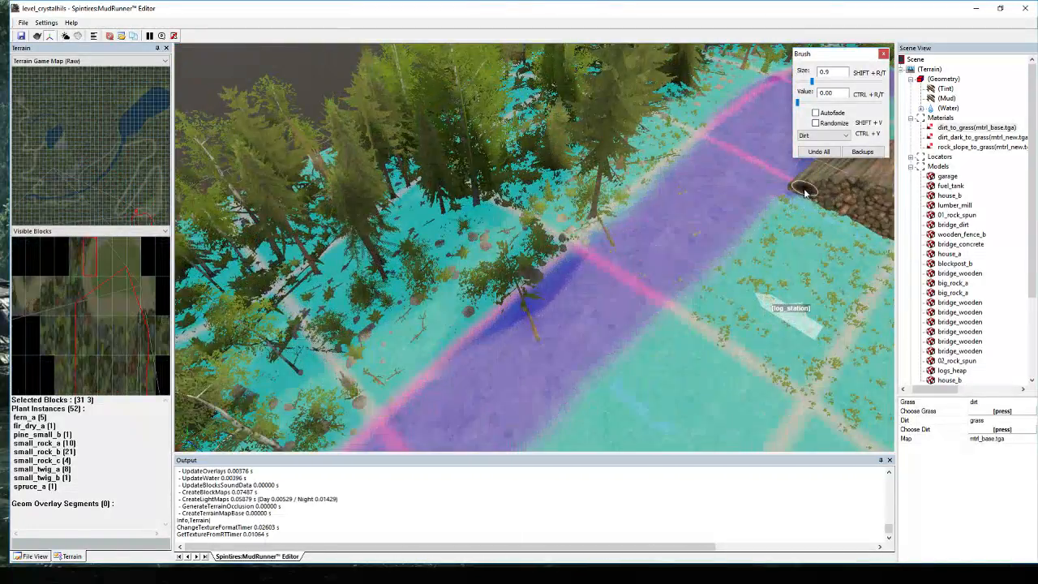
mouse_move(804, 191)
mouse_down()
mouse_move(761, 220)
mouse_move(689, 366)
mouse_move(662, 350)
mouse_move(646, 373)
mouse_up()
alt+middle_drag(695, 343, 651, 331)
middle_drag(762, 405, 681, 349)
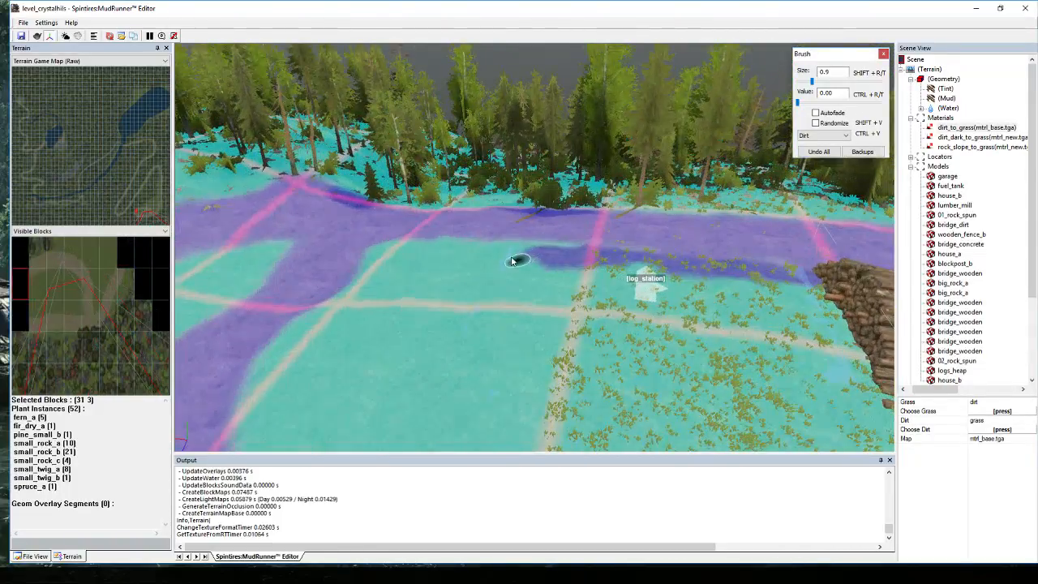
drag(518, 246, 517, 266)
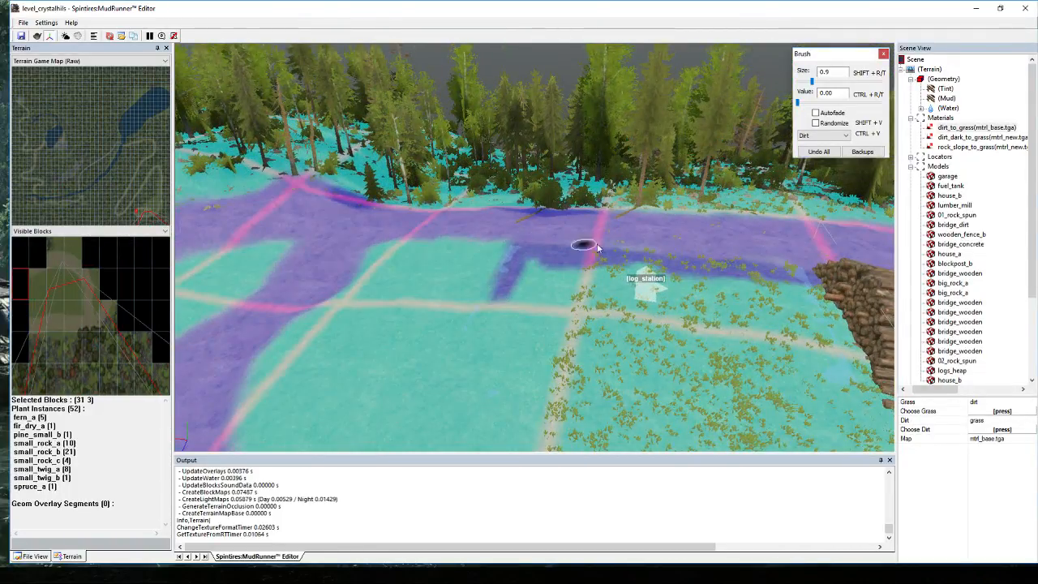
mouse_move(474, 321)
mouse_down()
mouse_move(778, 364)
mouse_move(827, 364)
mouse_move(796, 324)
mouse_move(874, 350)
mouse_up()
drag(793, 329, 644, 296)
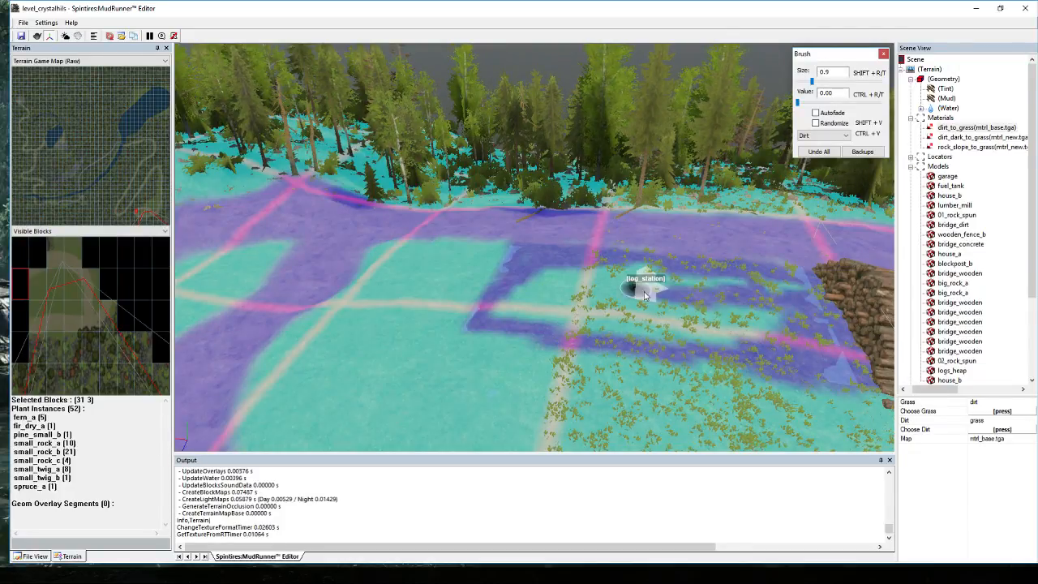
Fill the outlined area around the log_station locator with dirt, using brush size 3.0 and value 0.00, and finish painting the layer.
drag(812, 82, 845, 84)
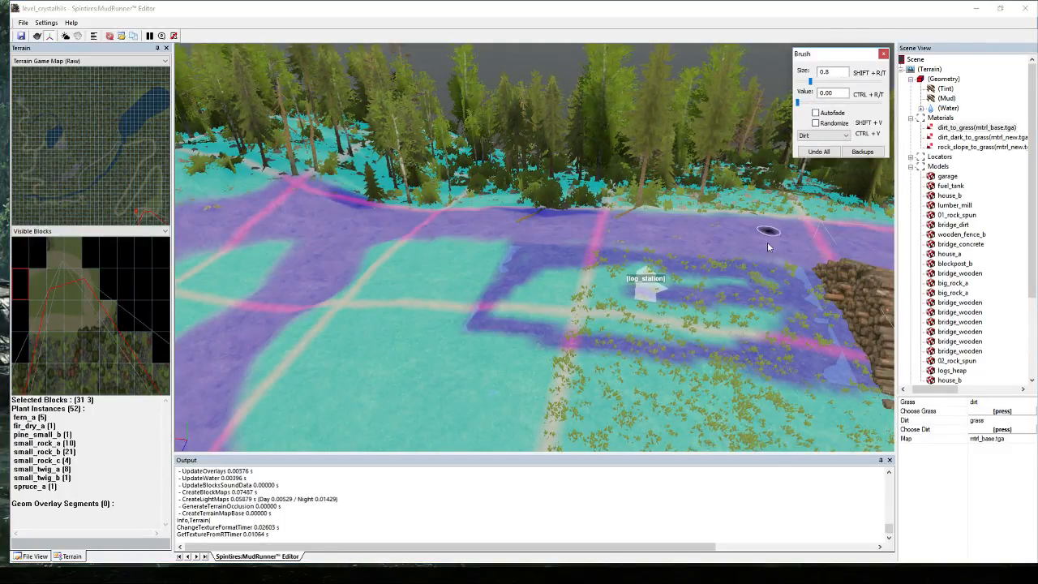
drag(776, 323, 735, 334)
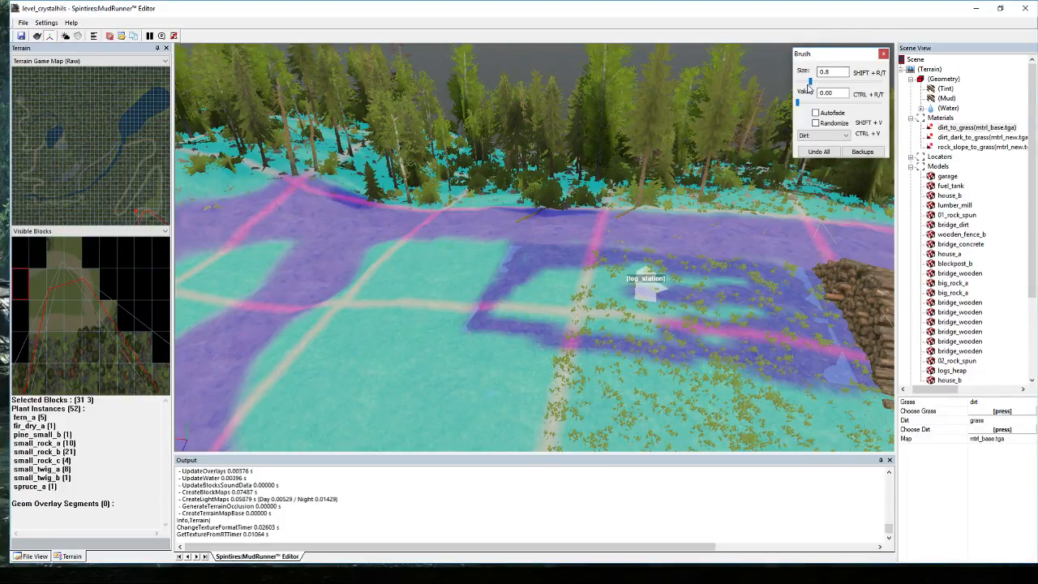
drag(809, 85, 805, 83)
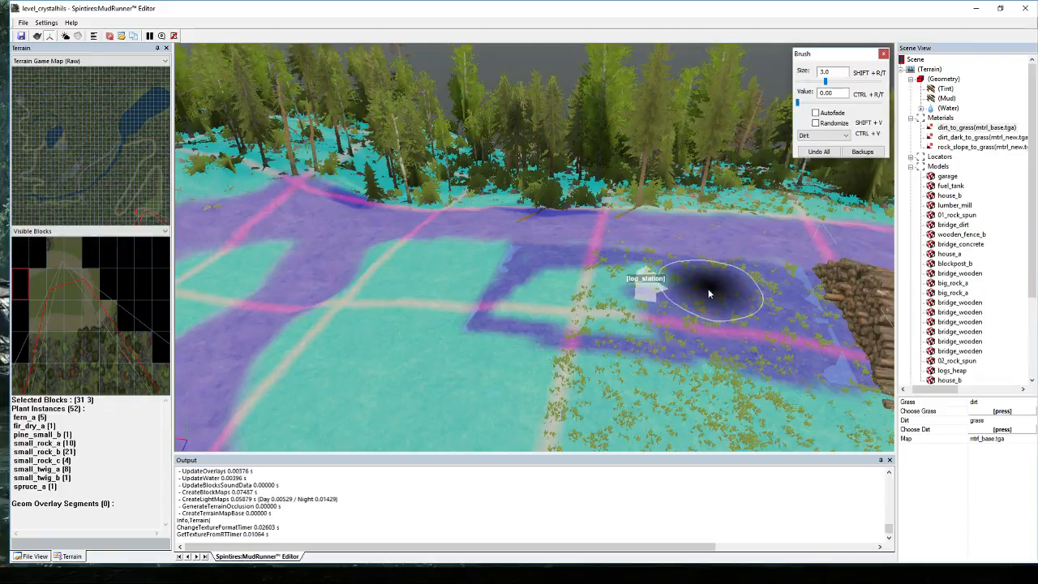
mouse_move(613, 289)
mouse_down()
mouse_move(627, 283)
mouse_move(568, 273)
mouse_move(501, 296)
mouse_move(628, 325)
mouse_move(577, 303)
mouse_move(506, 308)
mouse_move(501, 292)
mouse_move(488, 316)
mouse_move(510, 273)
mouse_up()
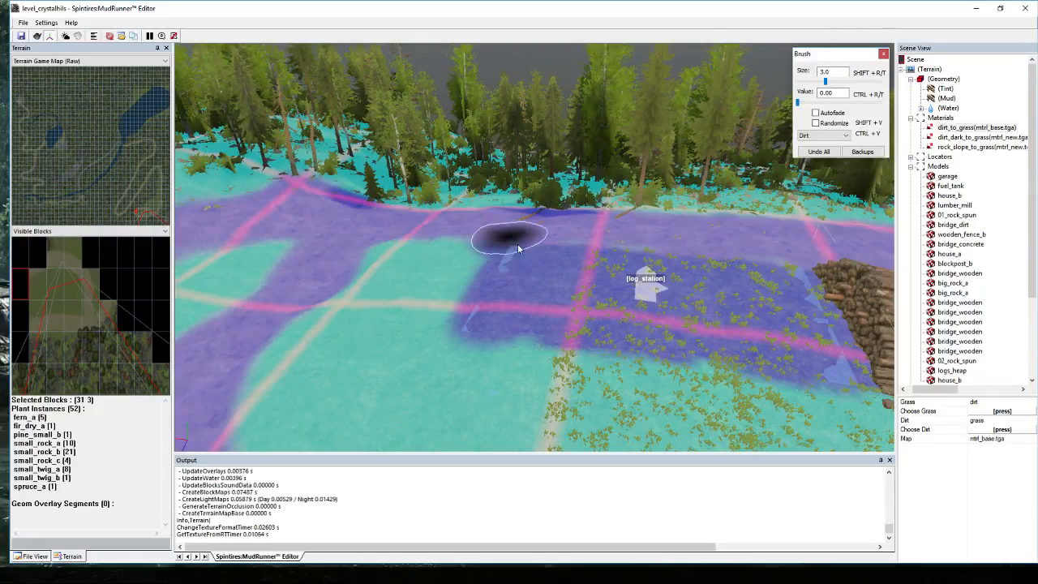
middle_drag(634, 252, 707, 266)
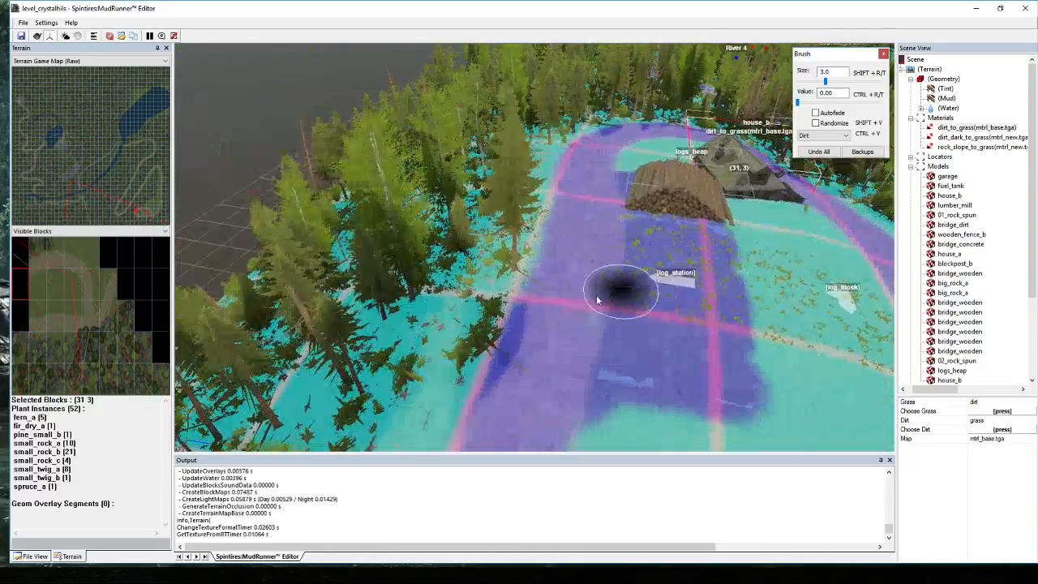
key(Escape)
Reopen the dirt_to_grass(mtrl_base.tga) layer and paint dirt around the log_kiosk locator down to the road with brush size 3.0 and value 0.00.
middle_drag(551, 363, 637, 259)
scroll(629, 250, down, 2)
middle_drag(553, 219, 394, 220)
scroll(503, 246, down, 3)
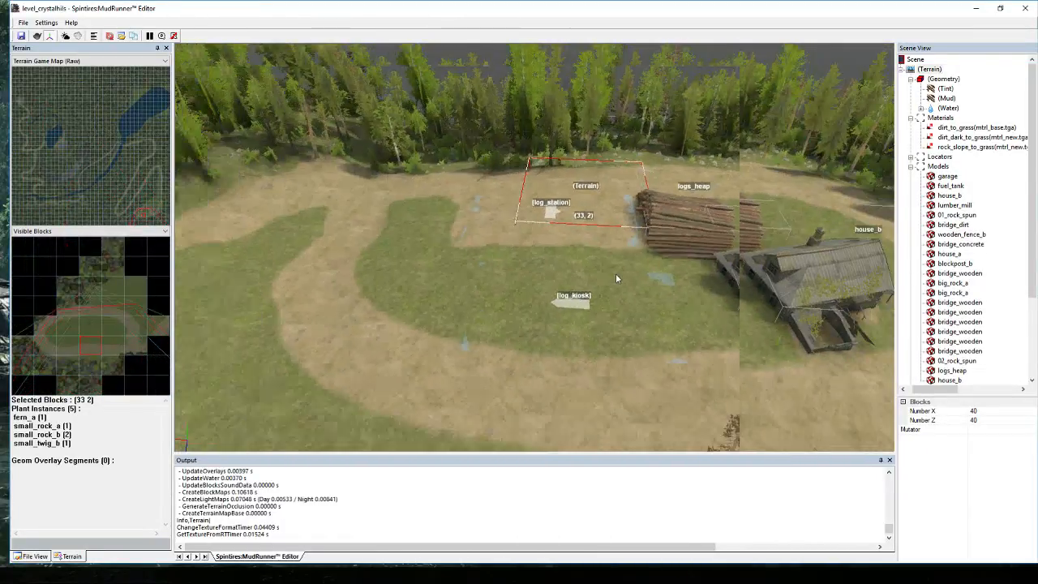
click(950, 130)
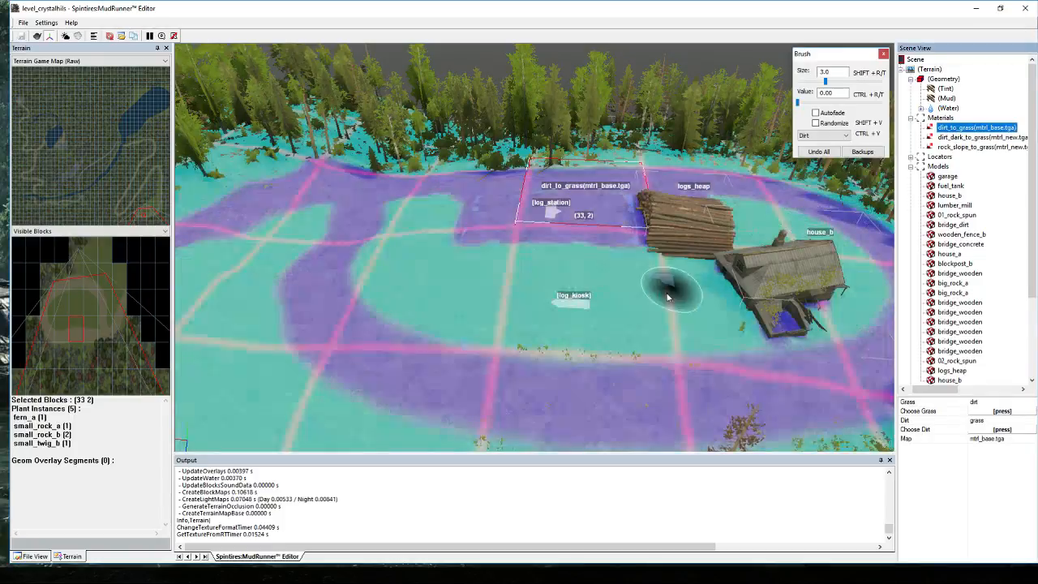
click(481, 337)
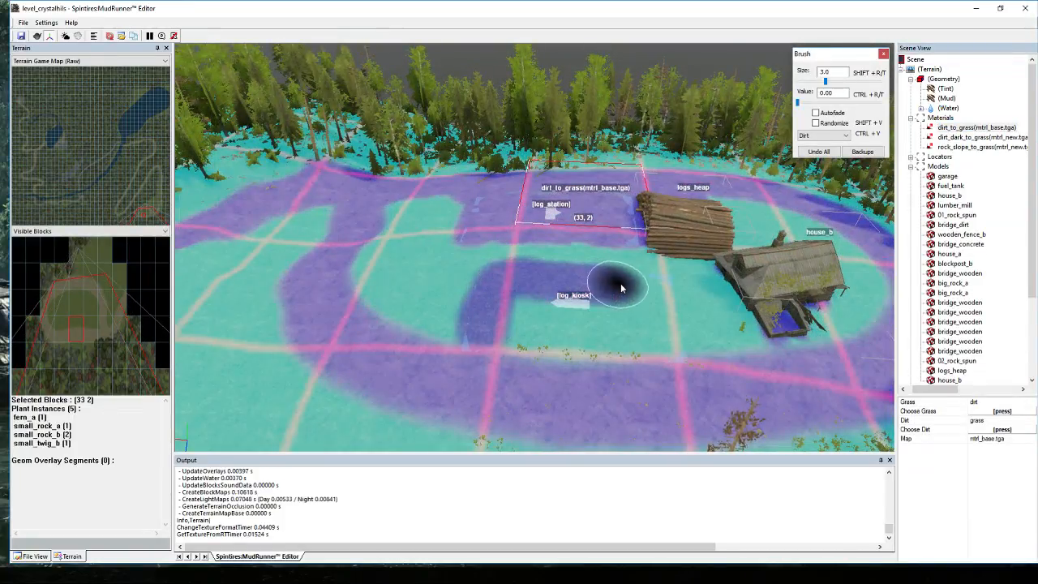
mouse_move(620, 283)
mouse_down()
mouse_move(649, 278)
mouse_move(664, 308)
mouse_move(505, 324)
mouse_move(641, 320)
mouse_move(498, 284)
mouse_move(535, 331)
mouse_up()
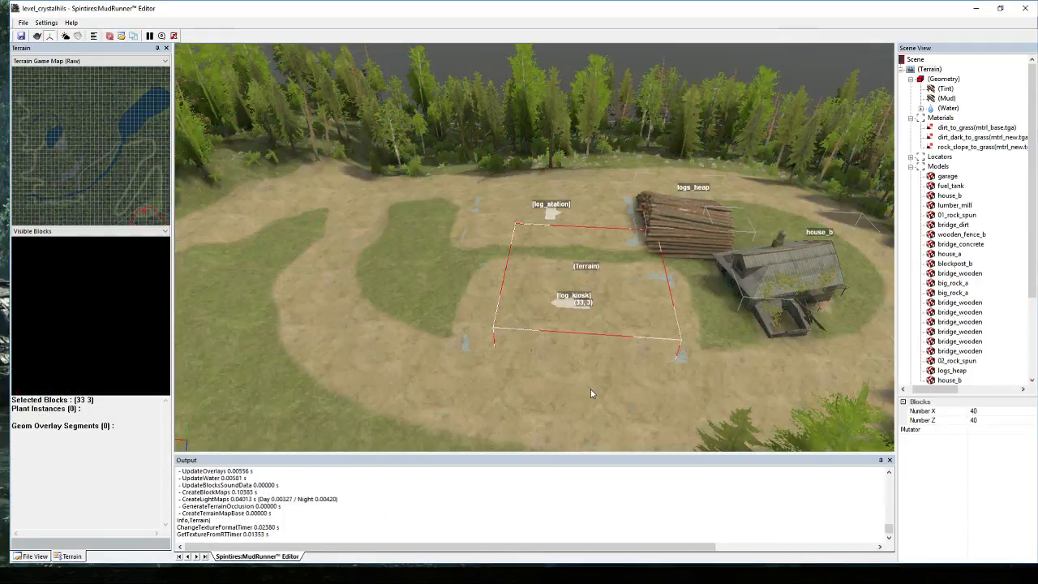
Duplicate the logs_heap model beside log_station and move the copy onto the grass island across the dirt yard, at about X 234.
right_drag(590, 389, 505, 378)
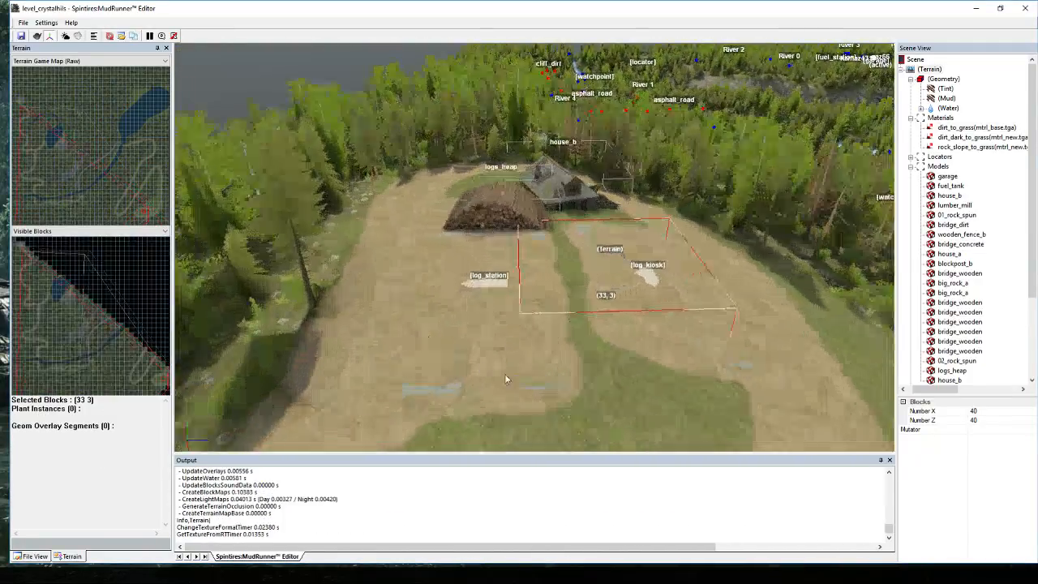
scroll(505, 379, down, 3)
click(536, 207)
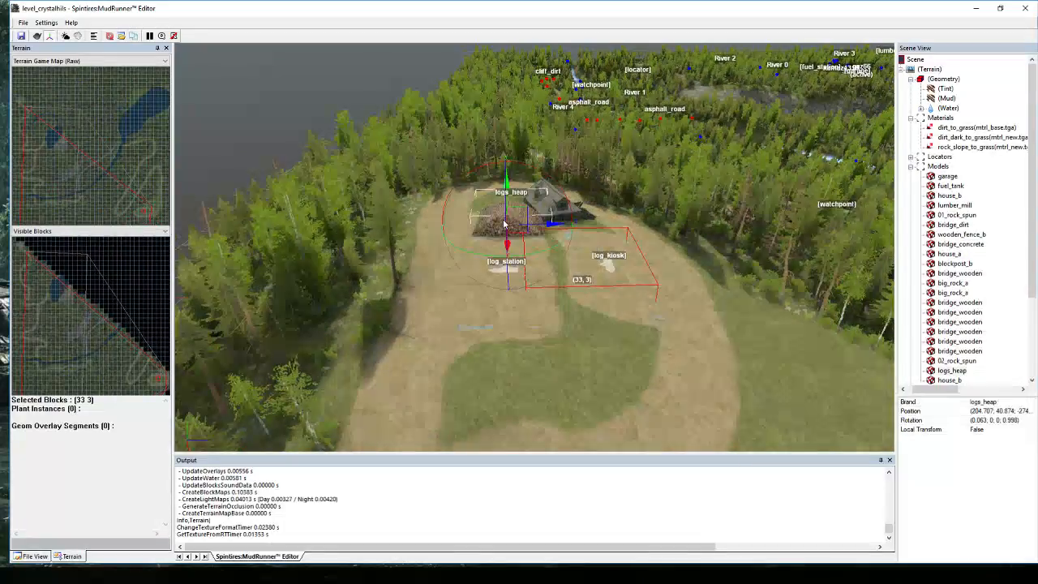
right_click(961, 372)
click(985, 178)
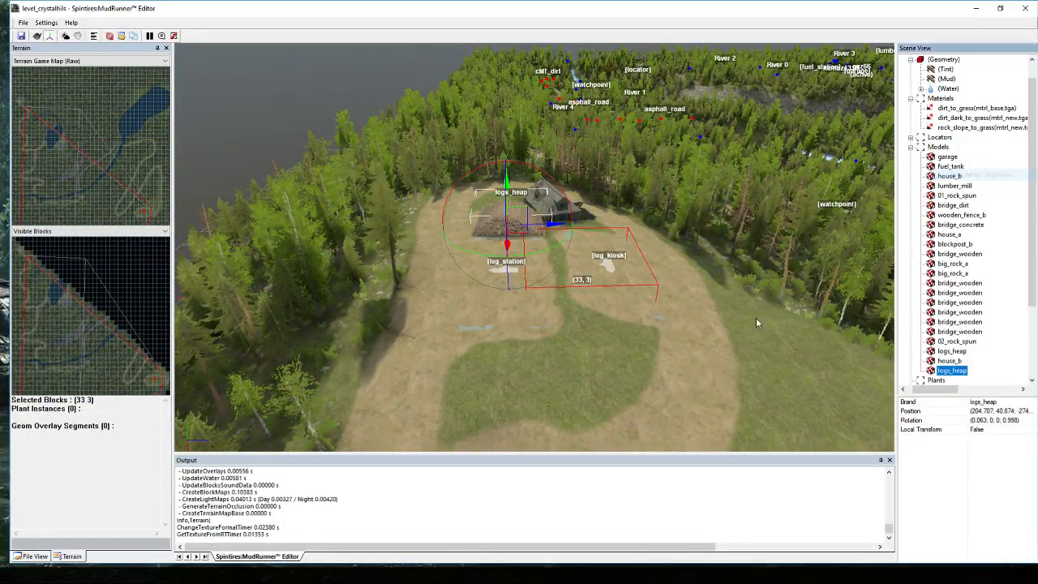
drag(503, 239, 546, 371)
Rotate the copied log heap so that it tilts with the slope of the grass island.
middle_drag(624, 413, 575, 397)
click(628, 398)
click(554, 330)
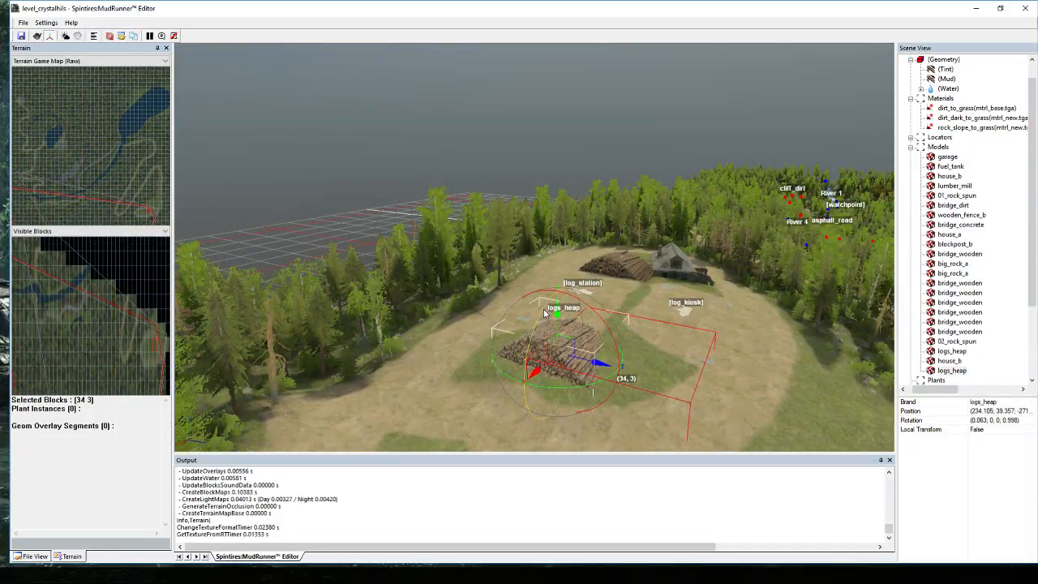
drag(543, 314, 535, 324)
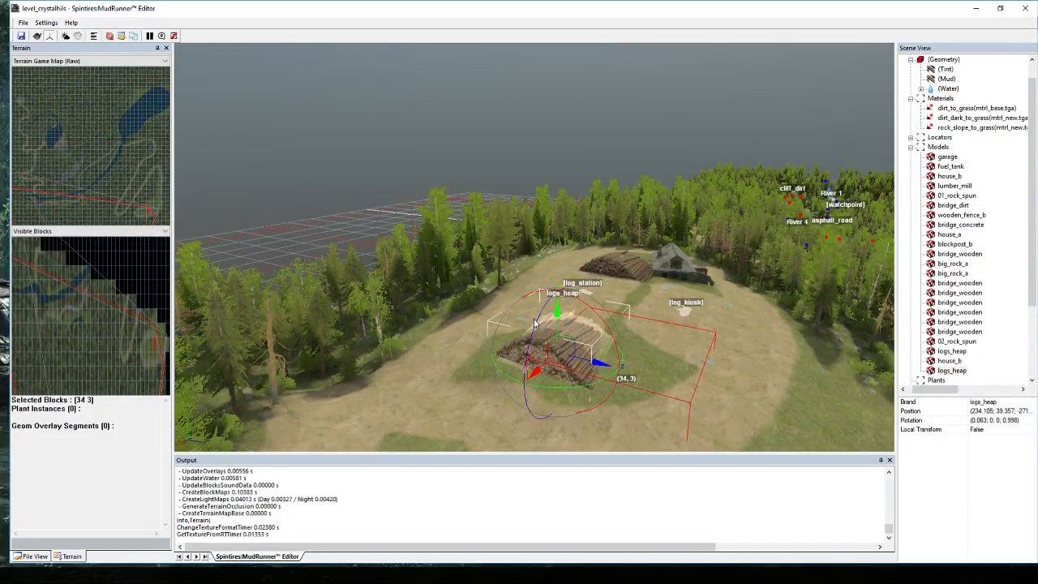
click(715, 390)
Refine the copied log heap's tilt from its other side and raise it to a height of about 40.13.
middle_drag(714, 390, 495, 330)
scroll(496, 330, down, 3)
click(415, 253)
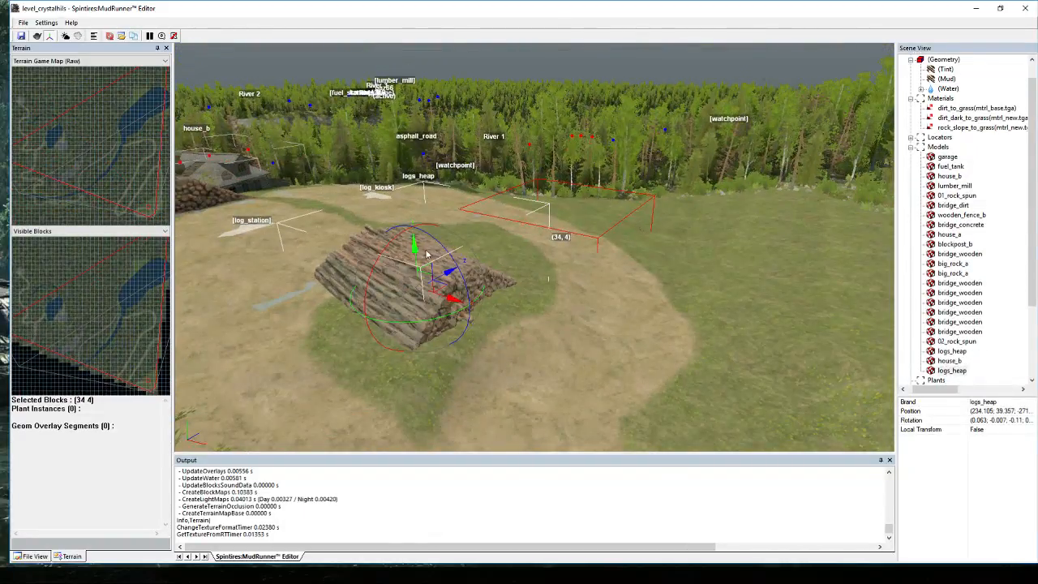
drag(415, 250, 400, 221)
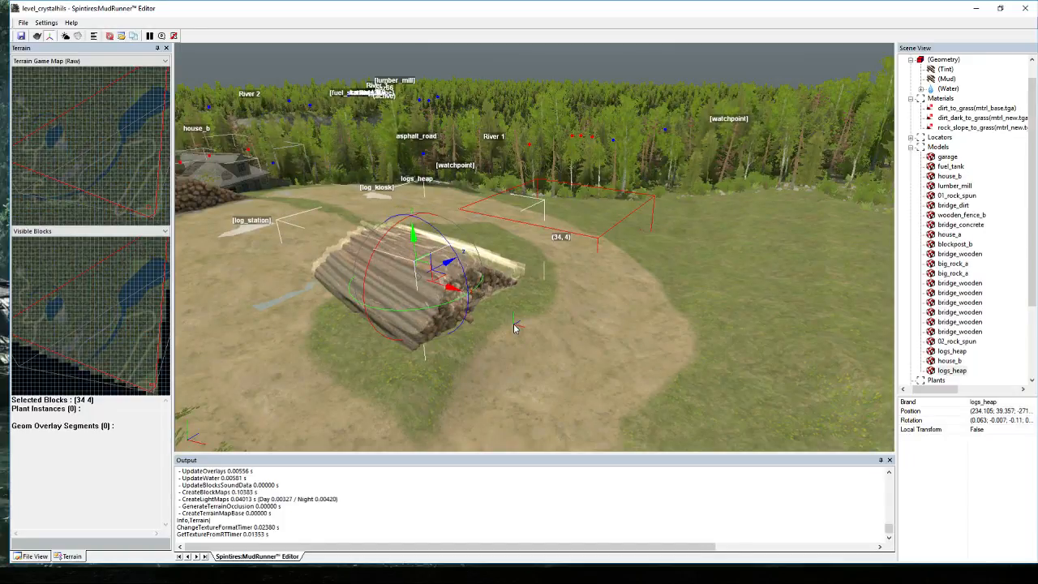
click(485, 340)
scroll(485, 340, up, 5)
click(326, 284)
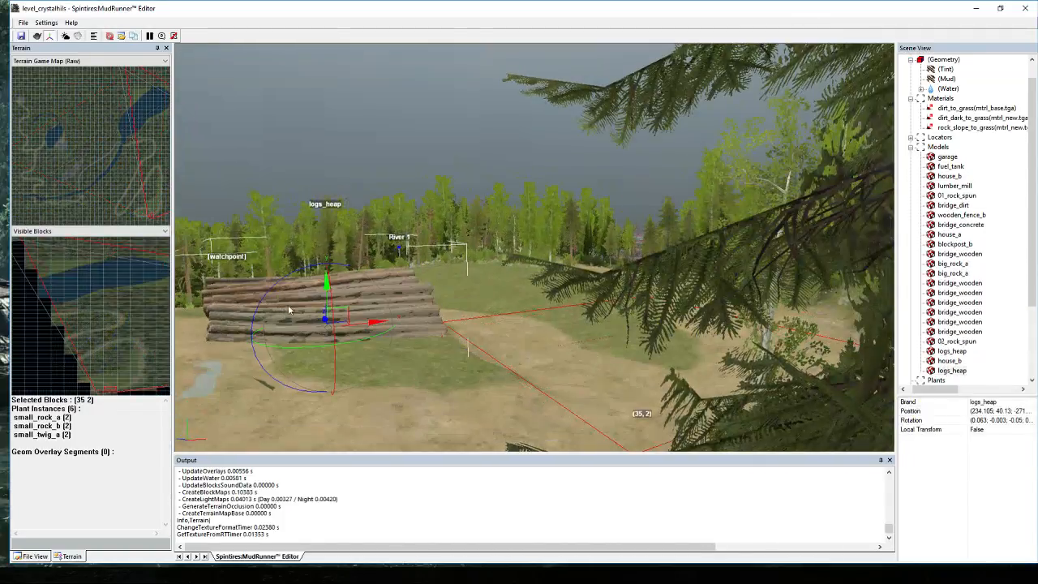
Lower the selected logs_heap model to a vertical position of 39.256.
drag(326, 284, 326, 298)
click(456, 386)
right_drag(418, 413, 604, 329)
Tilt the lowered logs_heap model about its blue axis so the pile follows the slope of the ground.
click(600, 326)
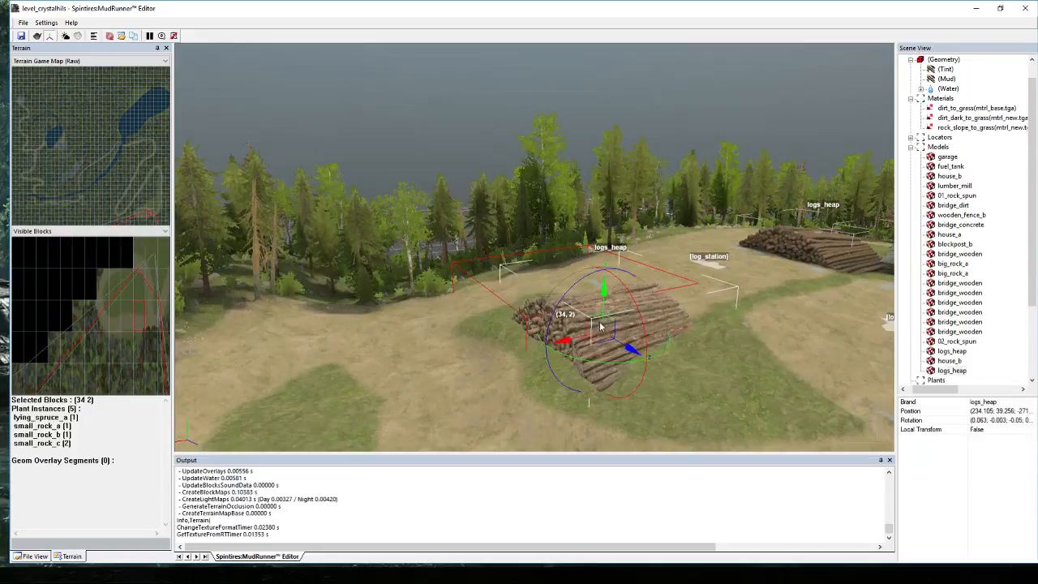
drag(610, 361, 580, 329)
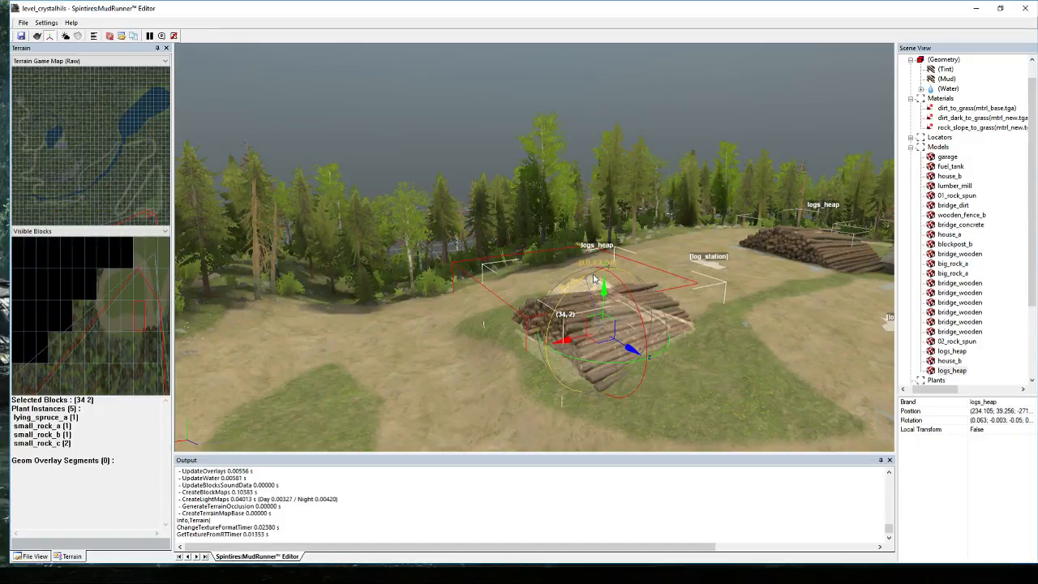
click(719, 334)
mouse_move(729, 333)
alt+middle_down()
mouse_move(693, 344)
mouse_move(755, 330)
mouse_move(785, 345)
mouse_move(725, 343)
alt+middle_up()
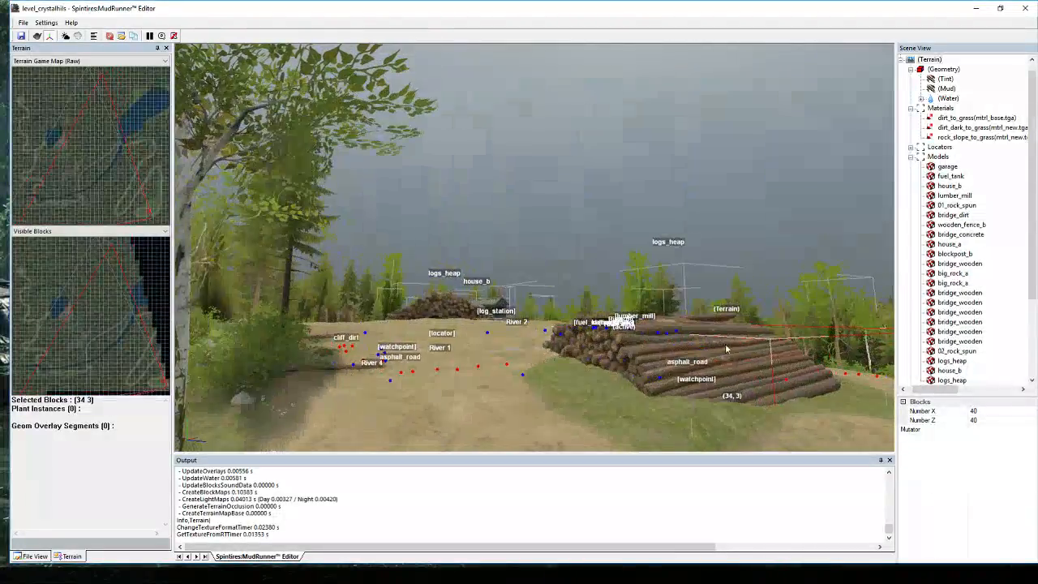
Tilt the same logs_heap model slightly about its red axis to seat it evenly on the ground.
click(689, 359)
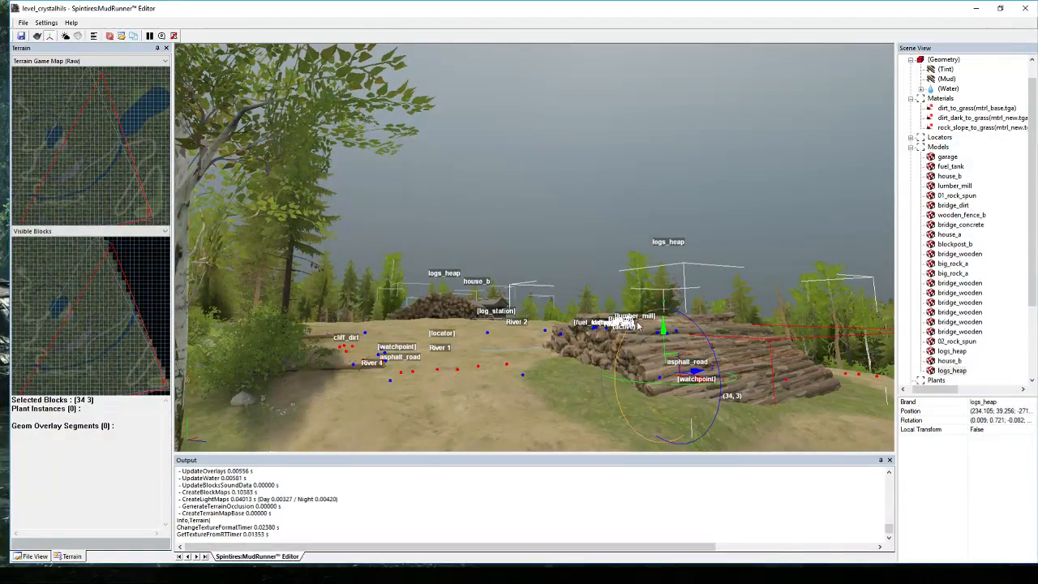
drag(639, 323, 638, 322)
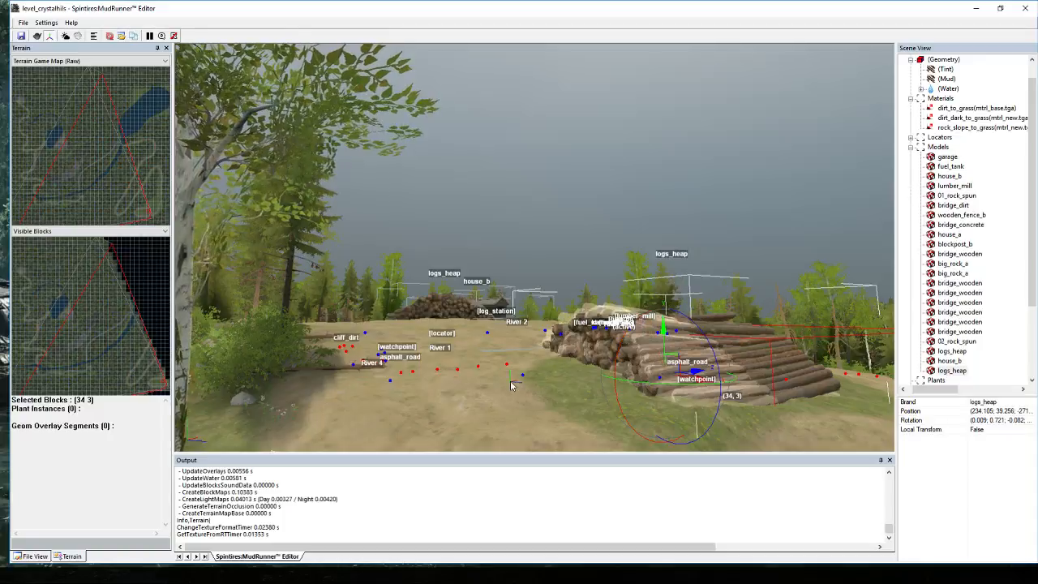
click(523, 408)
middle_drag(524, 398, 645, 414)
scroll(648, 417, down, 5)
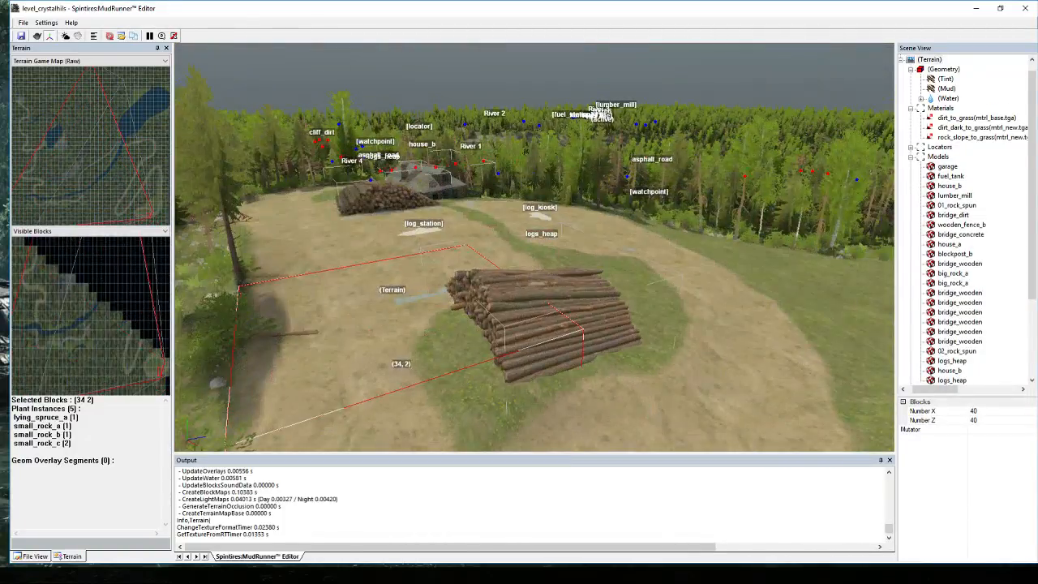
Paint dirt on the dirt_to_grass(mtrl_base.tga) material around the log pile, using brush size 3.0 and value 0.00.
click(962, 118)
mouse_move(660, 308)
middle_down()
mouse_move(609, 325)
mouse_move(649, 297)
middle_up()
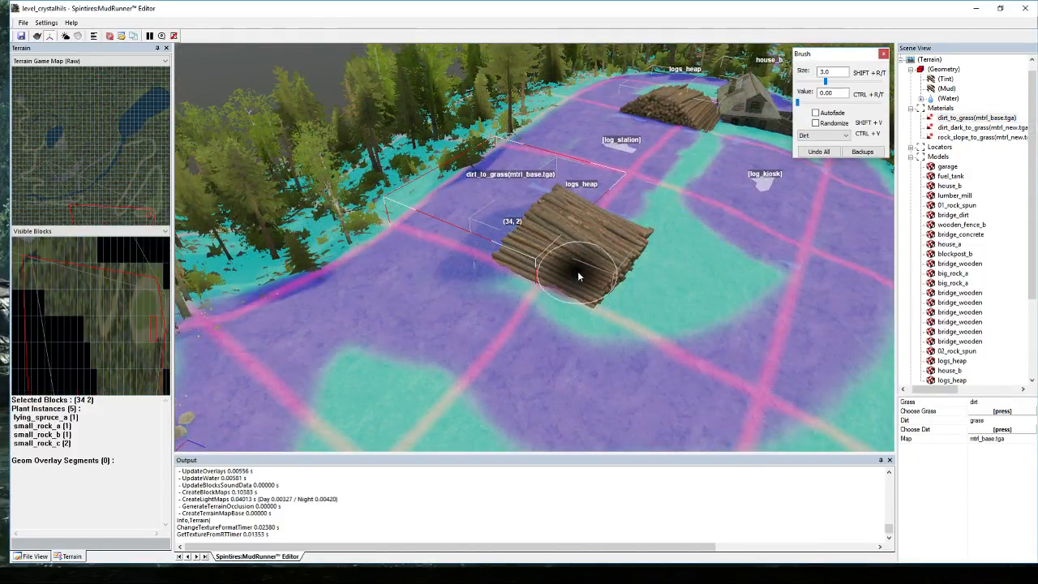
click(665, 235)
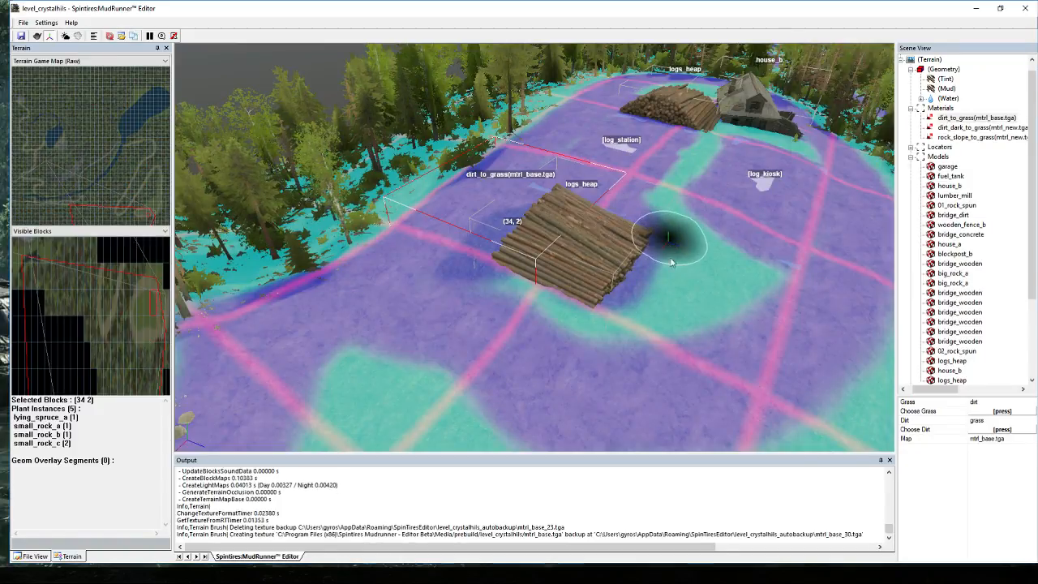
Rebuild the entire terrain of the level.
mouse_move(669, 295)
middle_down()
mouse_move(677, 300)
mouse_move(686, 268)
mouse_move(696, 278)
mouse_move(679, 364)
mouse_move(720, 366)
mouse_move(669, 364)
mouse_move(619, 333)
middle_up()
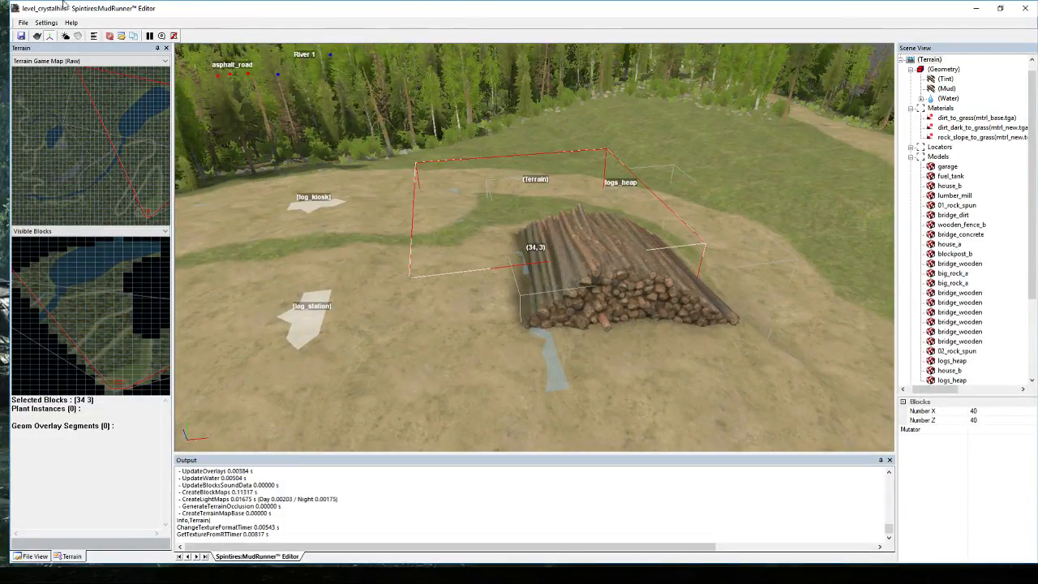
right_click(448, 336)
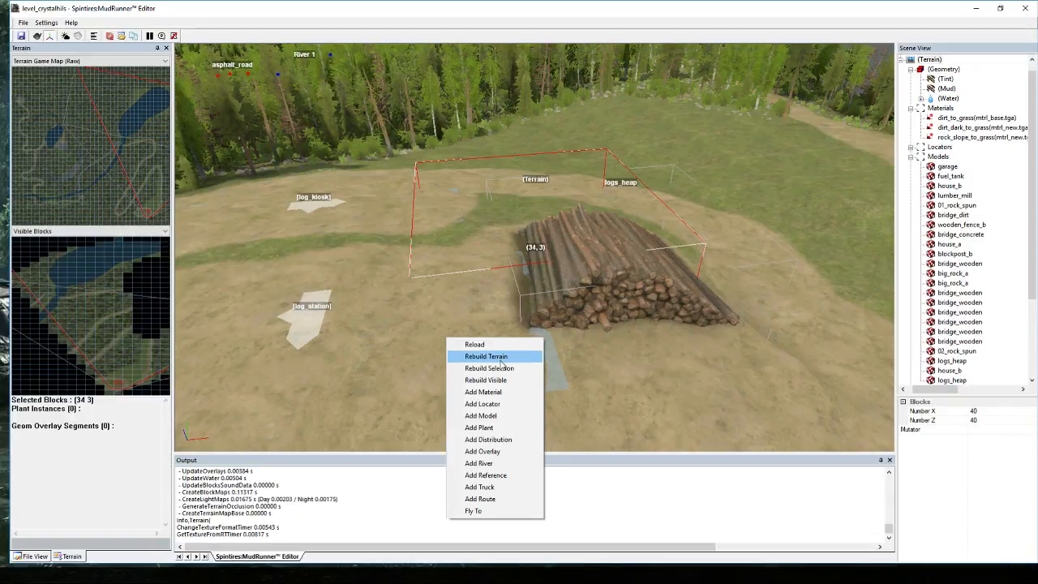
click(486, 355)
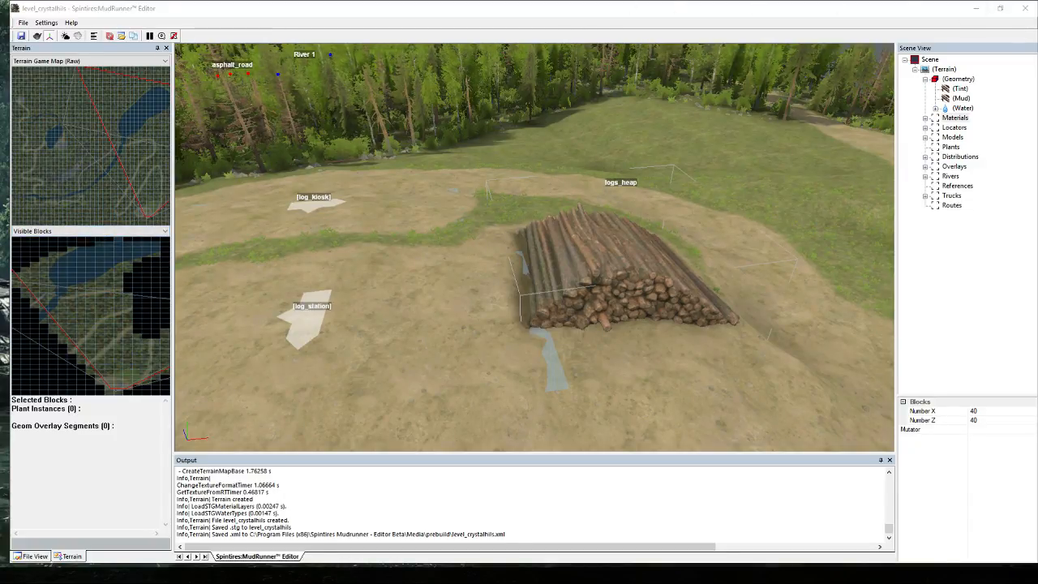
In File Explorer, open the MudRunner Editor's Media\levels folder and copy level_crystalhils and level_crystalhils.stg.
key(super+e)
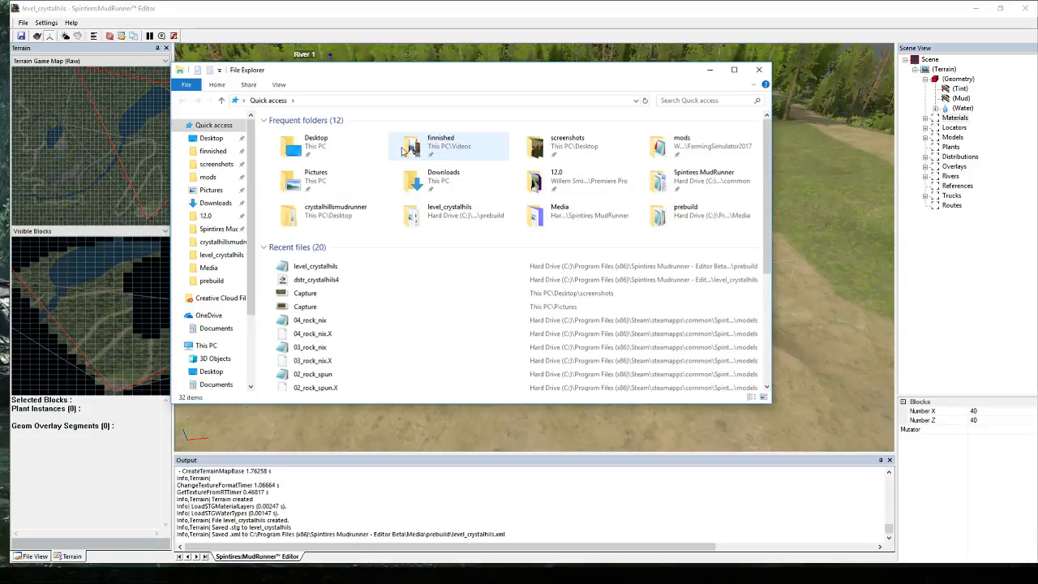
click(225, 256)
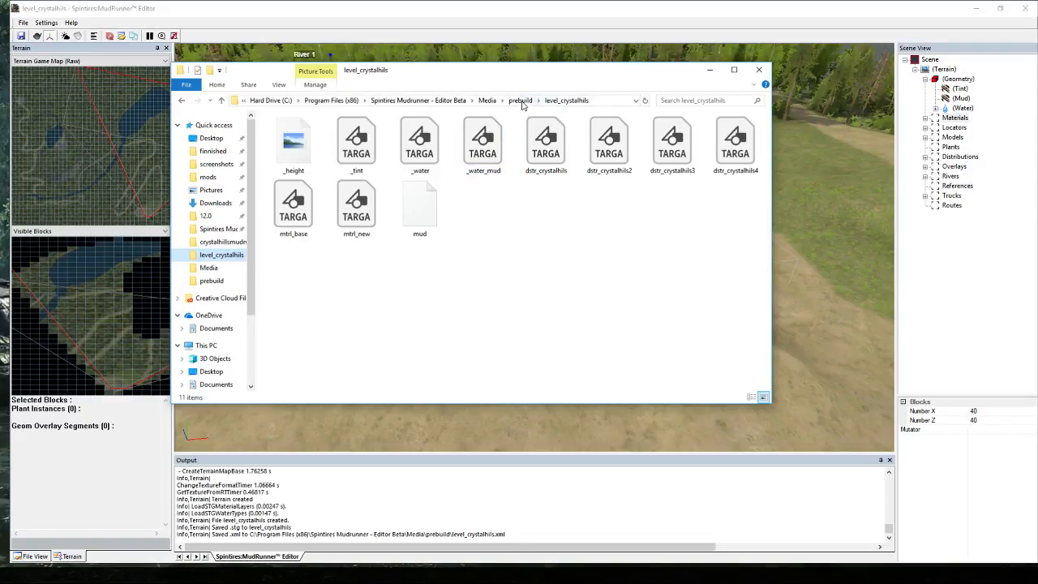
click(487, 100)
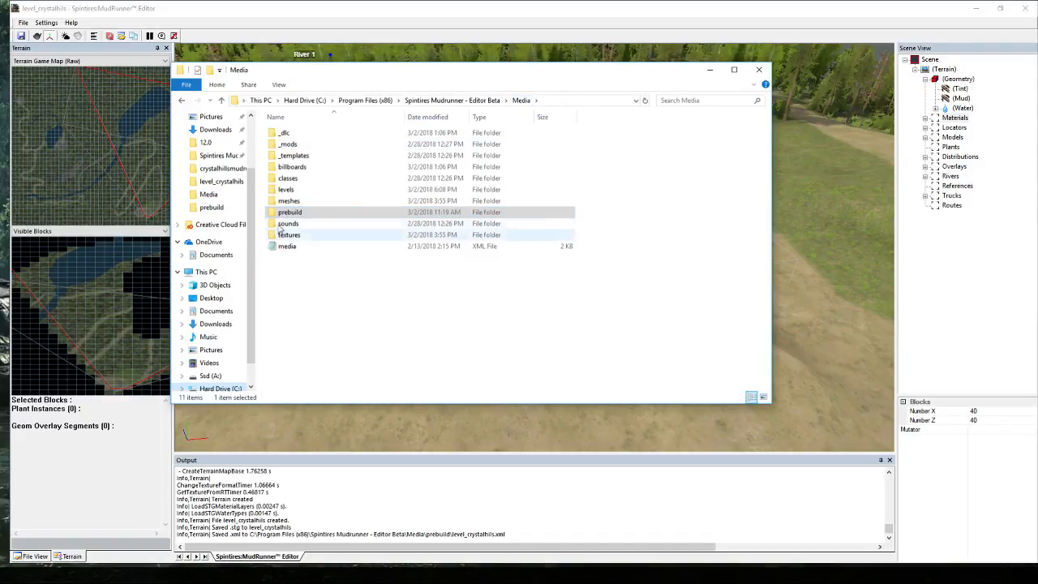
click(291, 190)
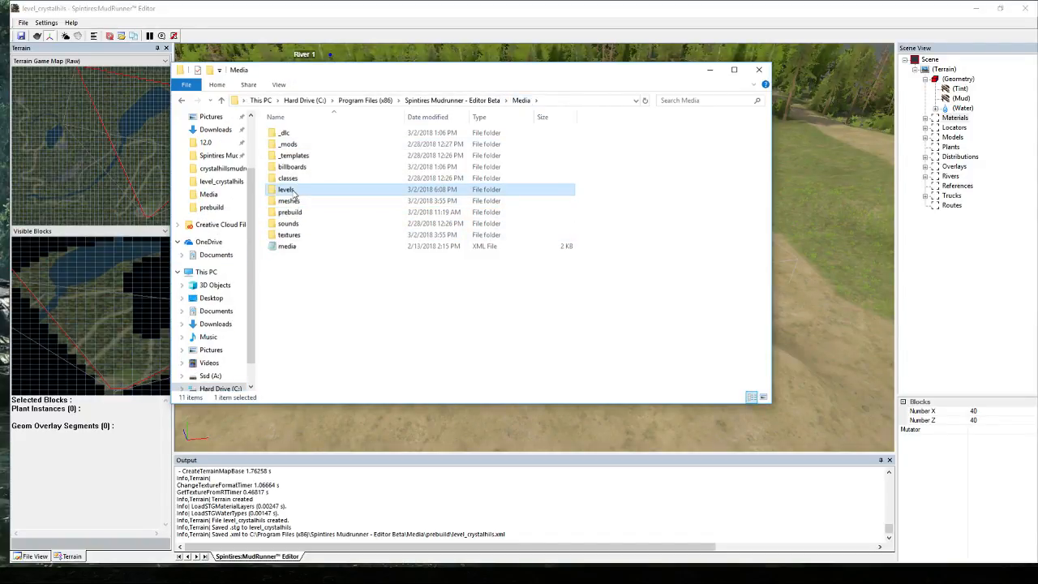
double_click(292, 189)
click(353, 146)
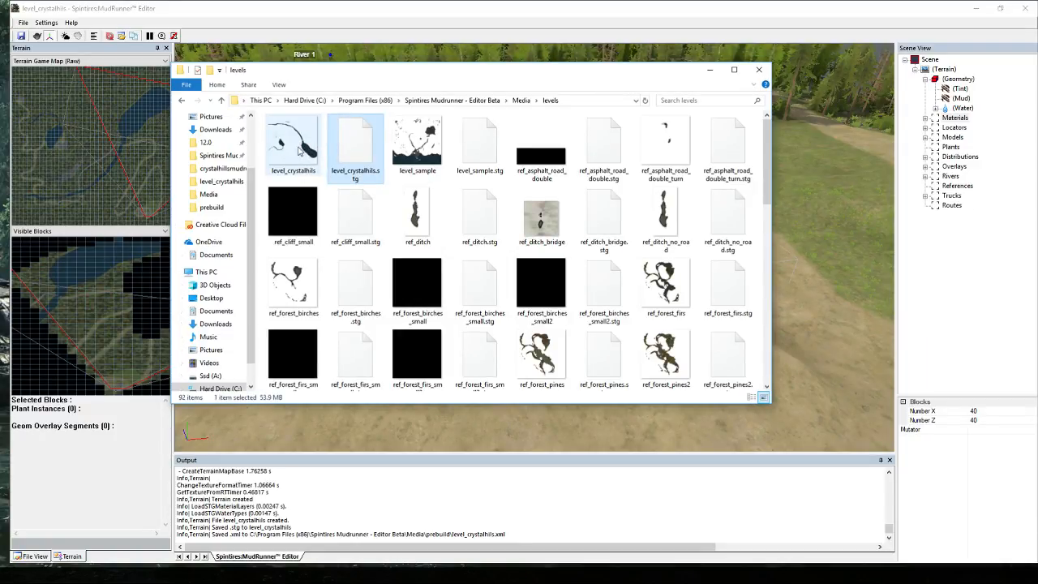
ctrl+click(293, 146)
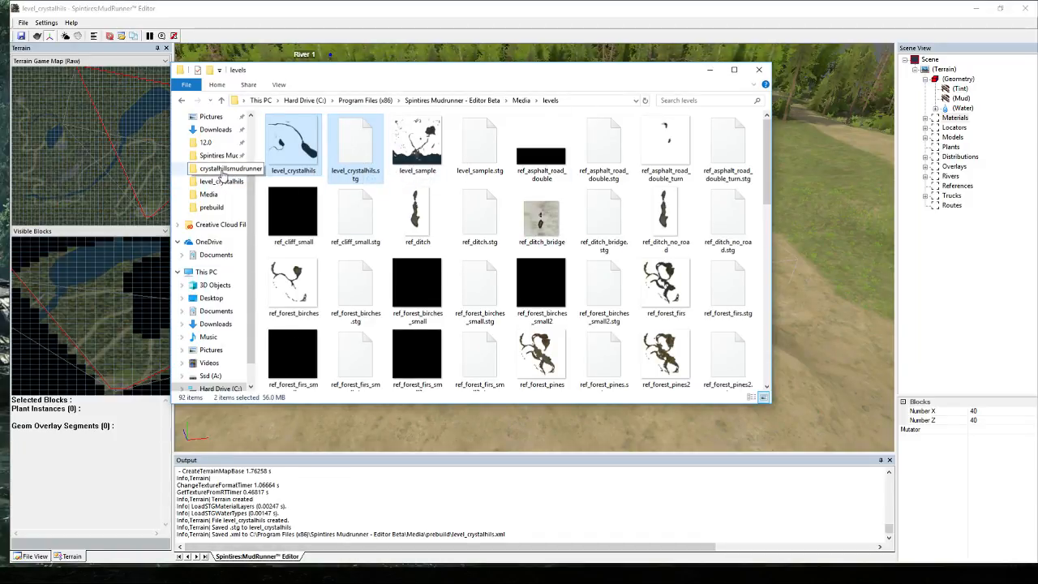
right_click(220, 154)
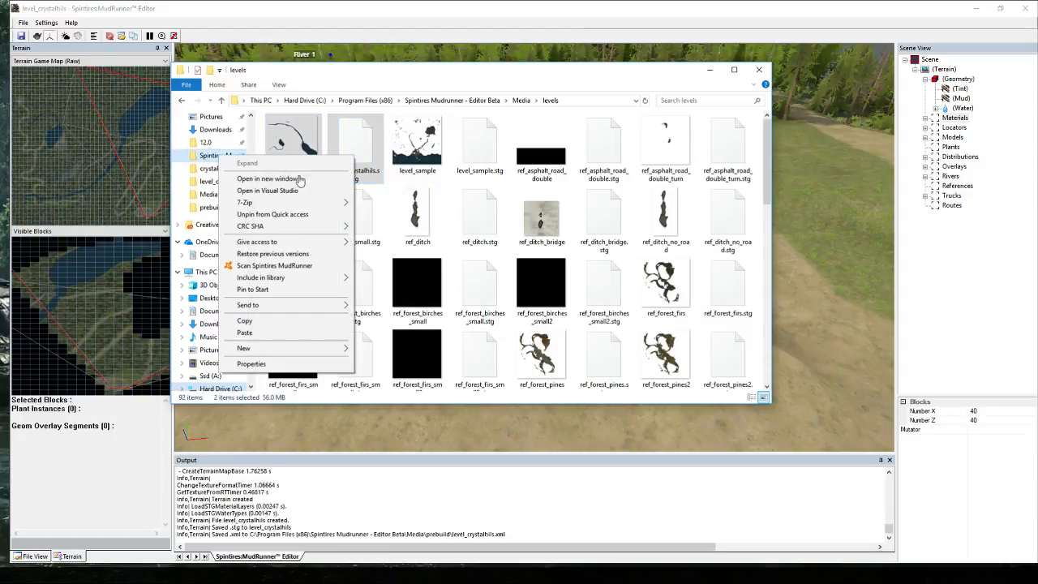
click(293, 179)
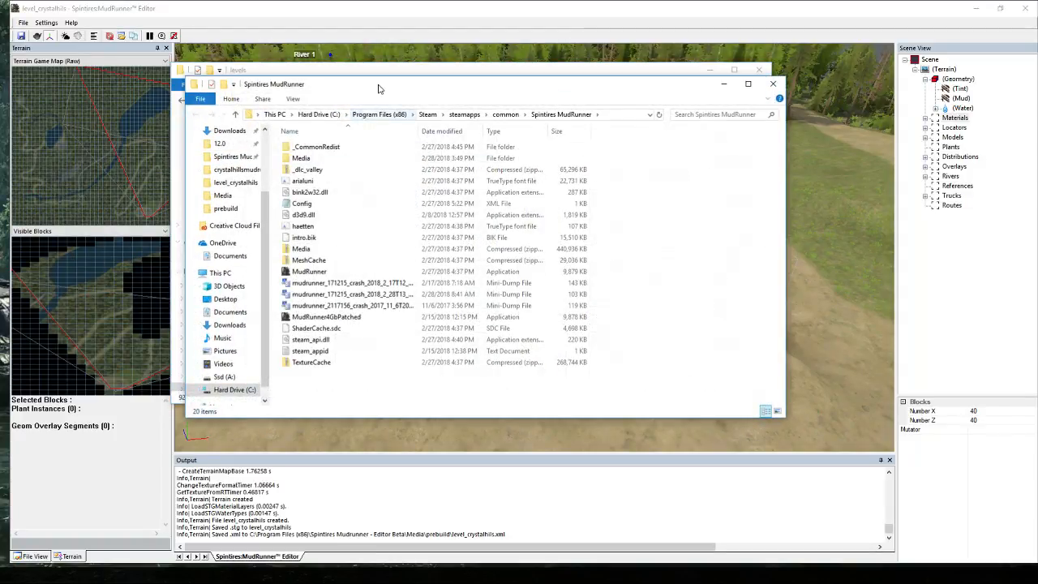
key(super+Left)
drag(0, 85, 320, 45)
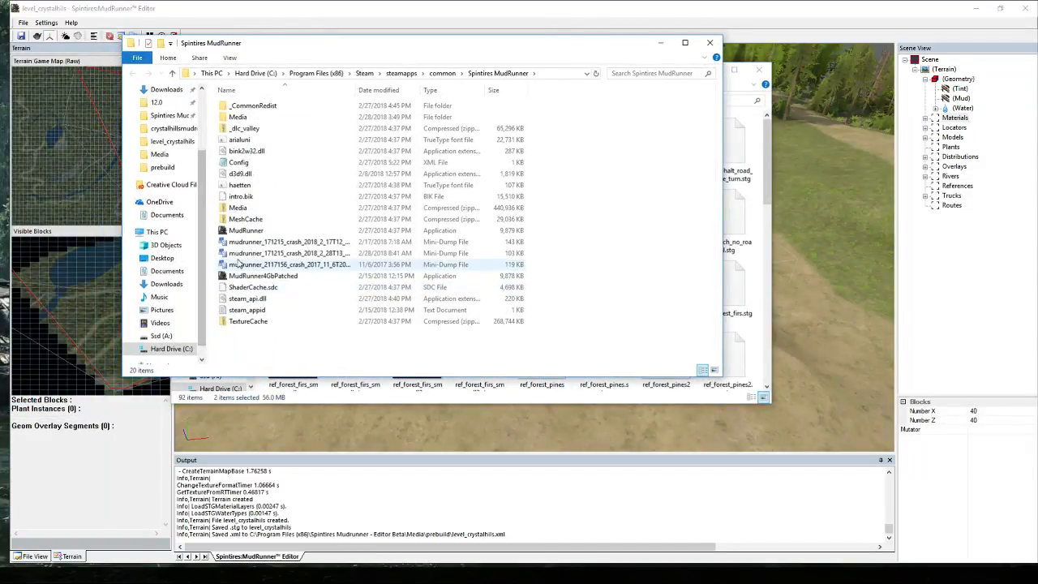
Open the levels folder inside crystalhillsmudrunner in a separate window and paste the two copied level files there.
scroll(180, 180, up, 2)
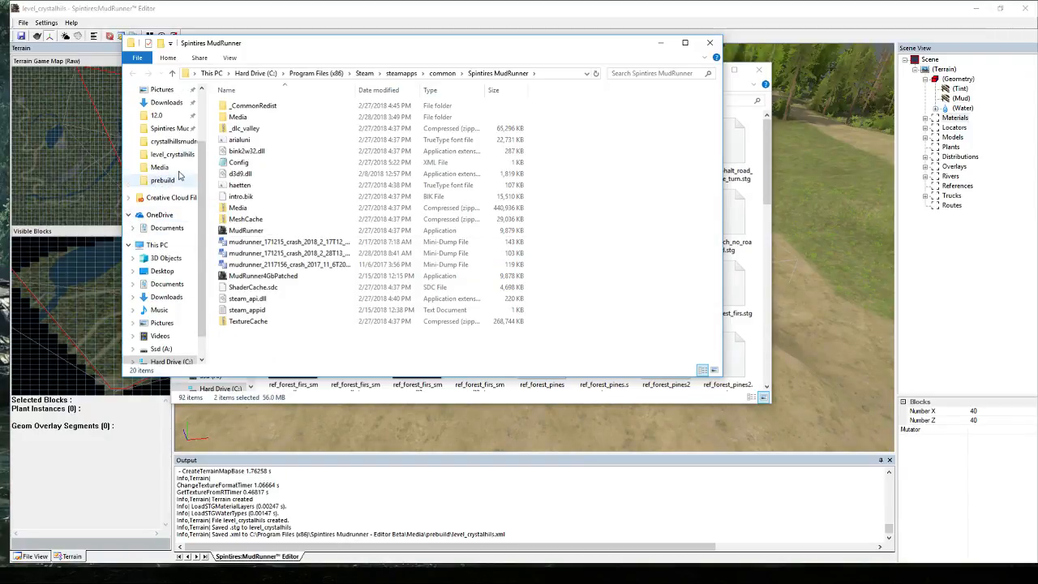
scroll(180, 219, up, 3)
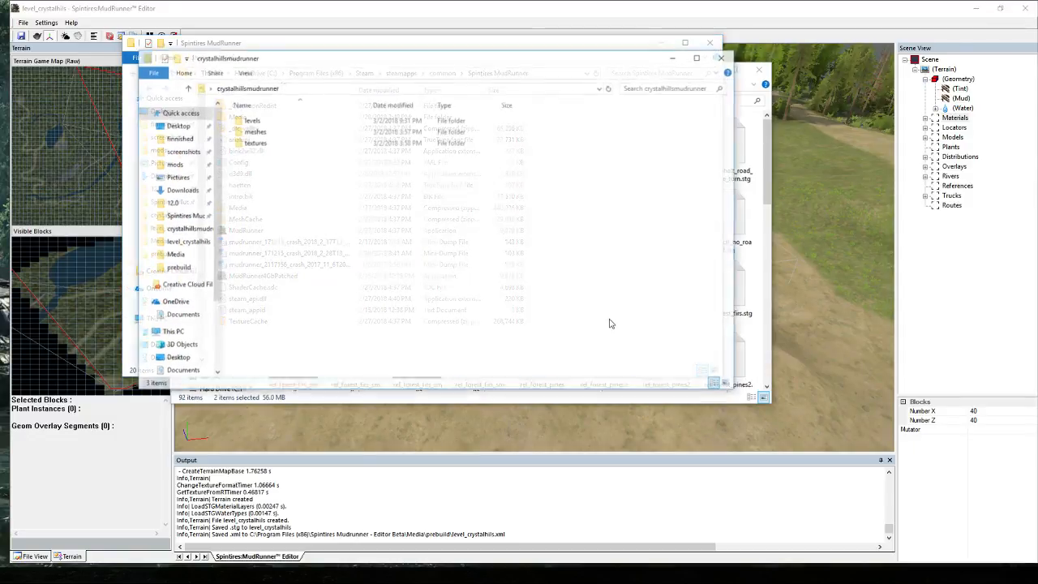
double_click(276, 122)
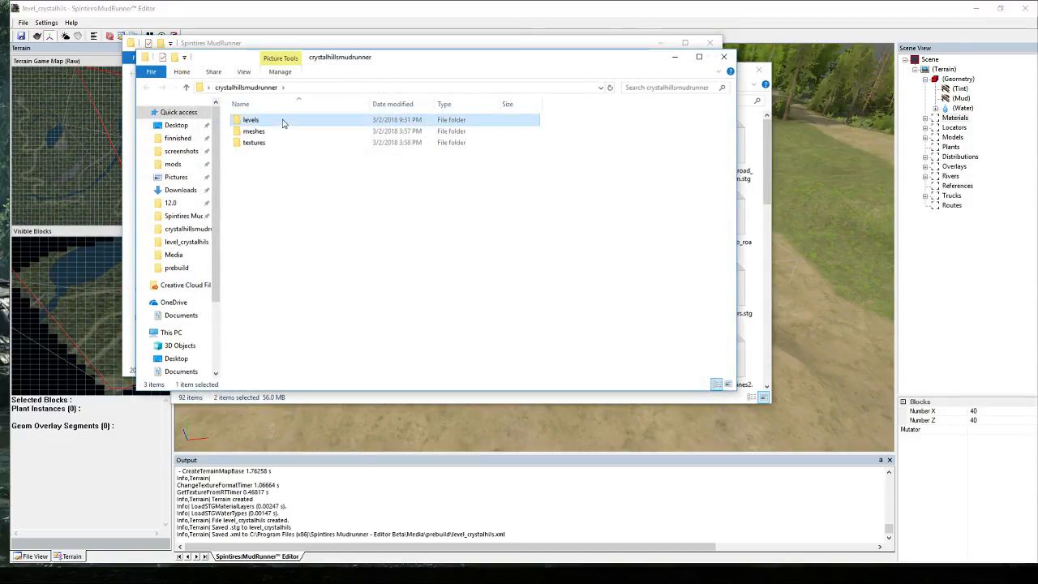
drag(353, 60, 0, 121)
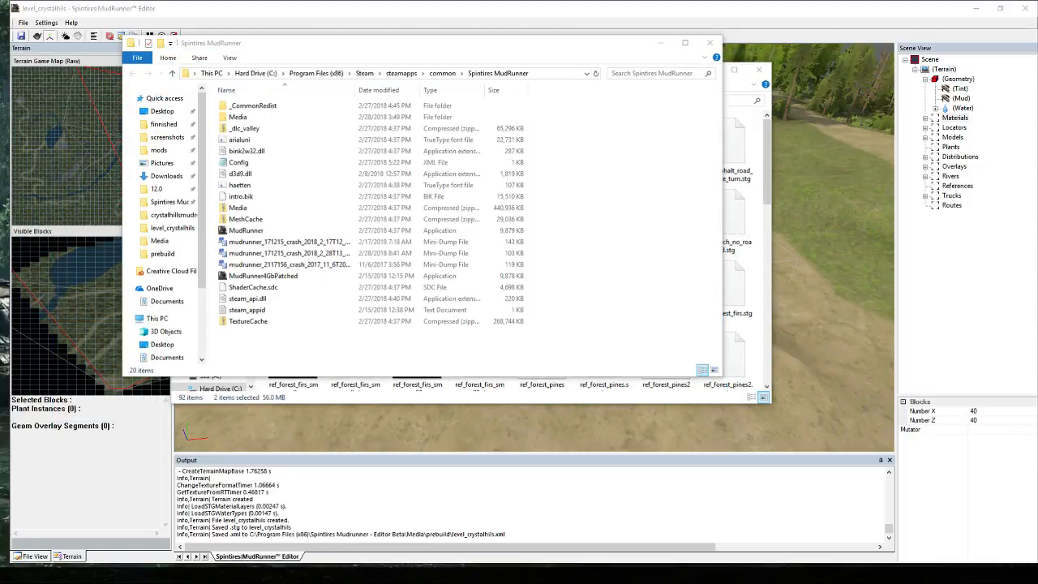
click(710, 42)
drag(0, 89, 699, 230)
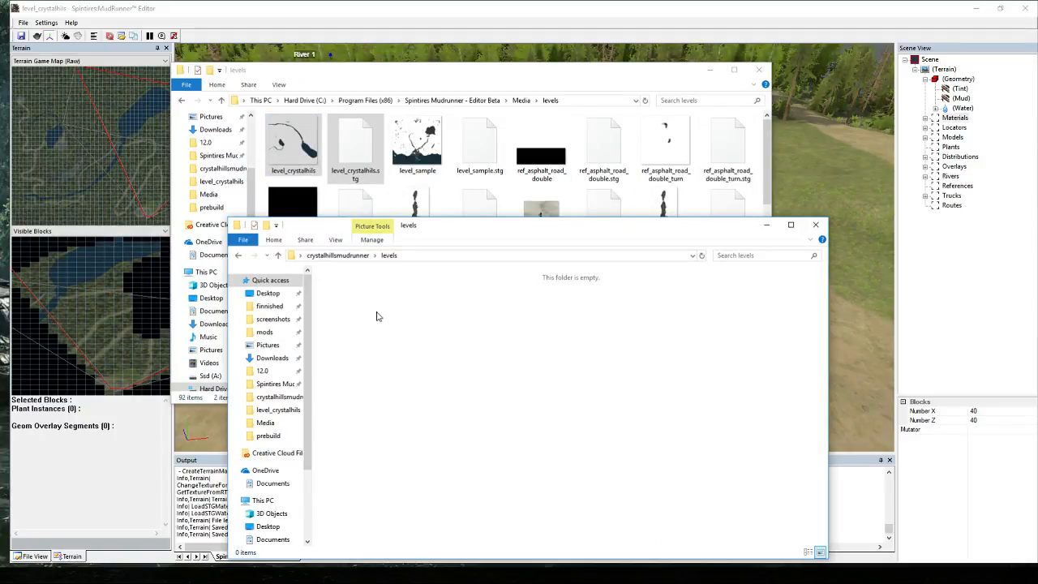
key(ctrl+v)
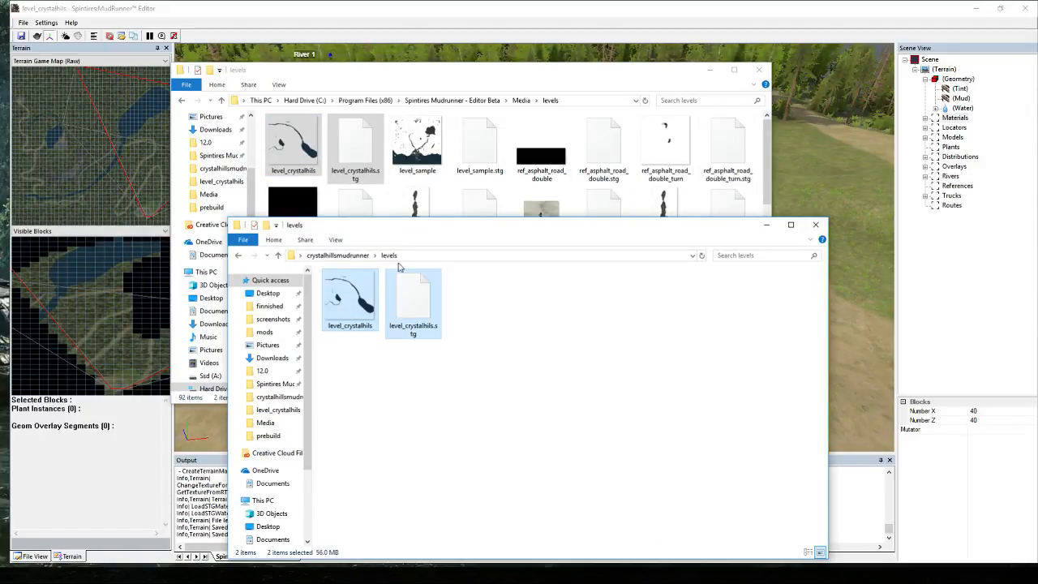
Check the contents of the models subfolders under meshes and textures in the crystalhillsmudrunner folder.
drag(537, 226, 523, 103)
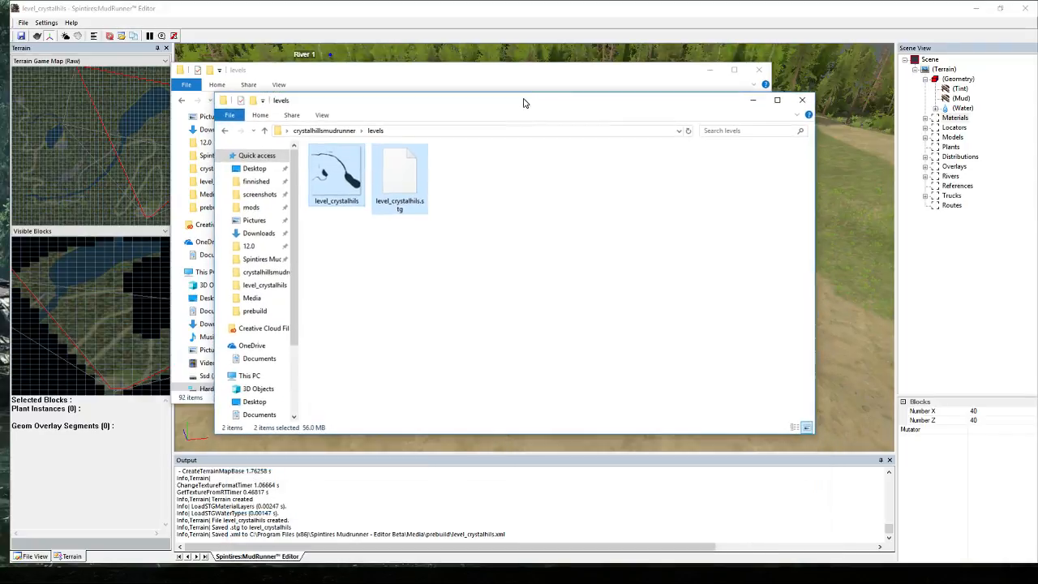
click(226, 131)
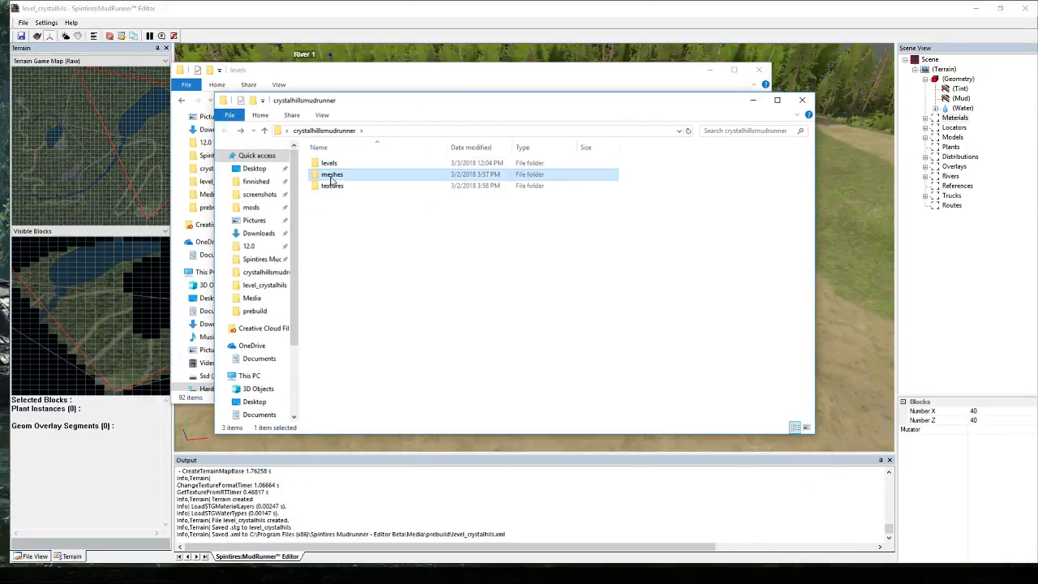
double_click(333, 175)
double_click(330, 165)
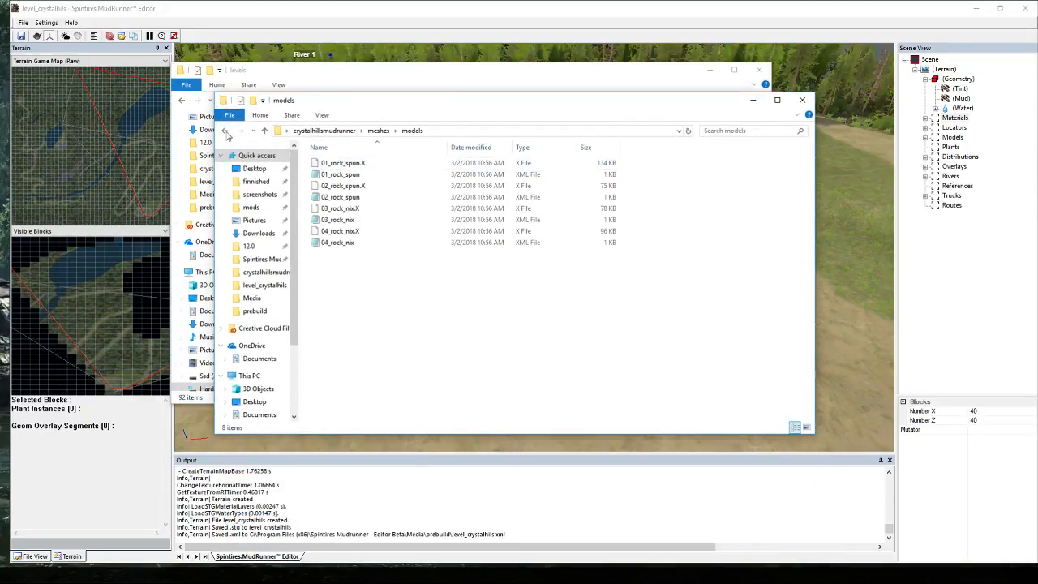
click(225, 131)
click(225, 130)
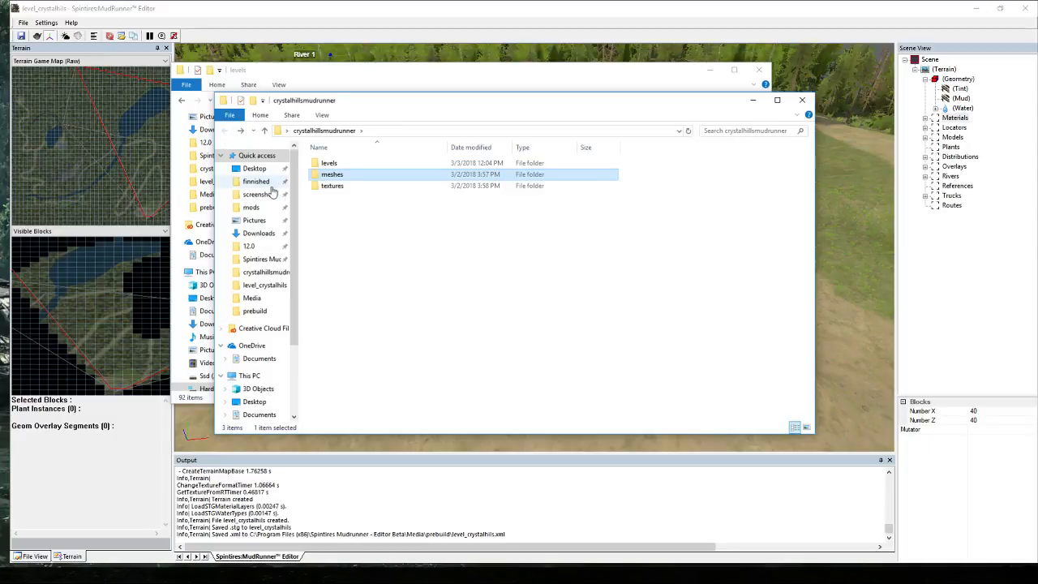
double_click(334, 185)
double_click(338, 166)
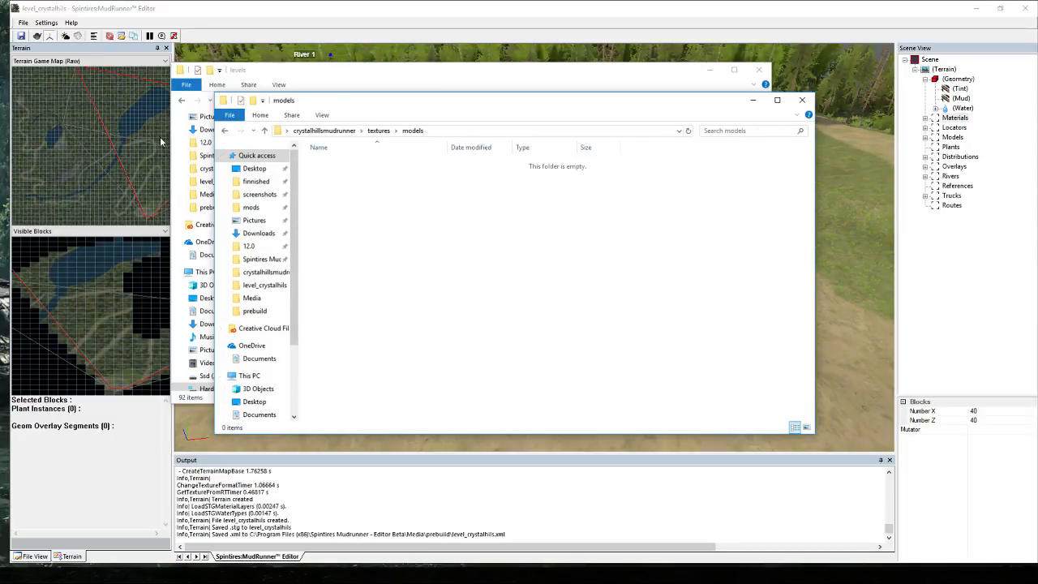
click(226, 130)
click(225, 131)
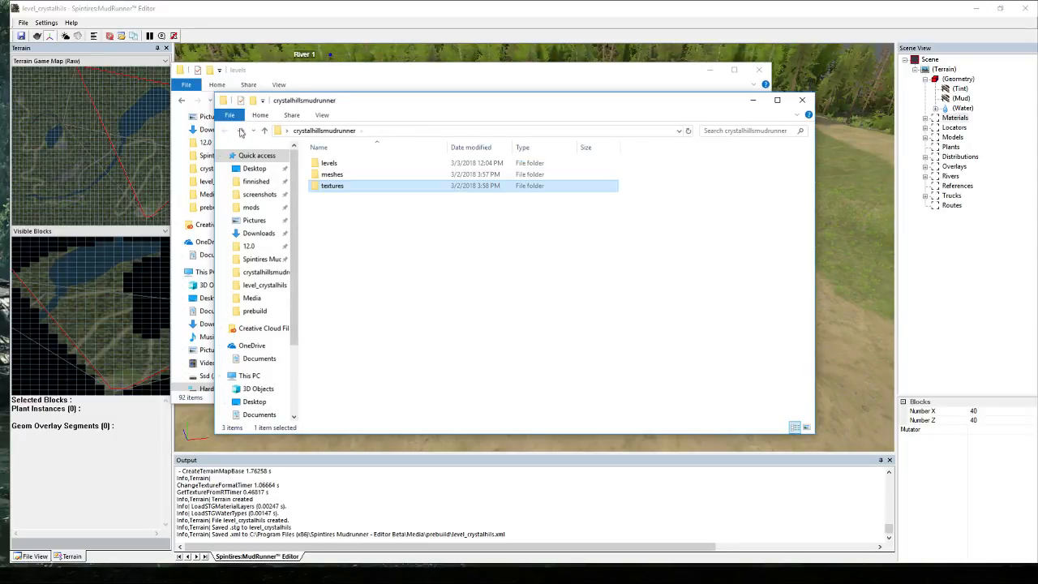
Move the levels, meshes and textures folders from crystalhillsmudrunner into the Media folder of the Spintires MudRunner game.
drag(371, 104, 0, 134)
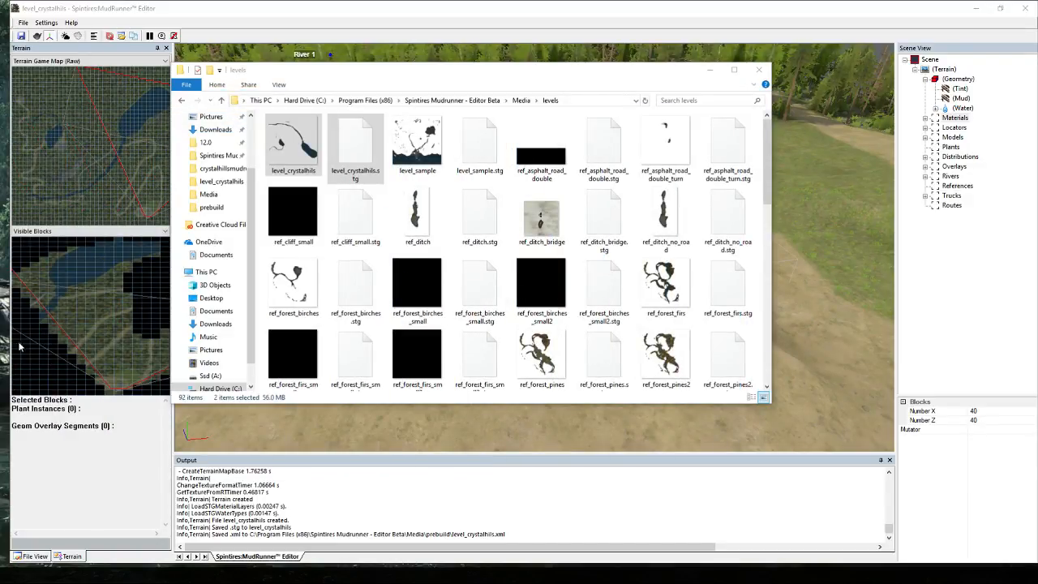
click(220, 155)
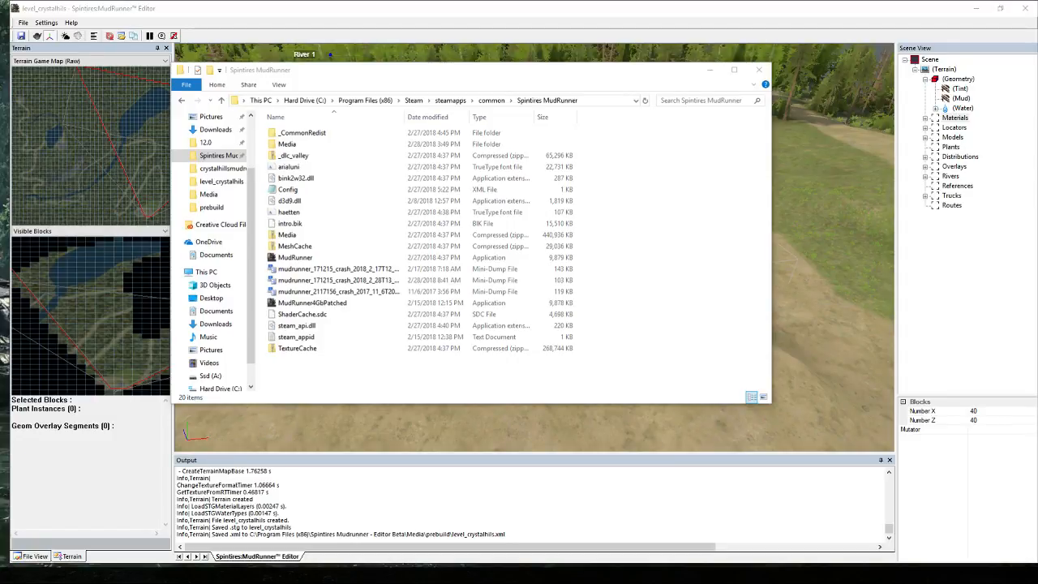
drag(0, 91, 224, 97)
drag(284, 153, 295, 151)
click(480, 207)
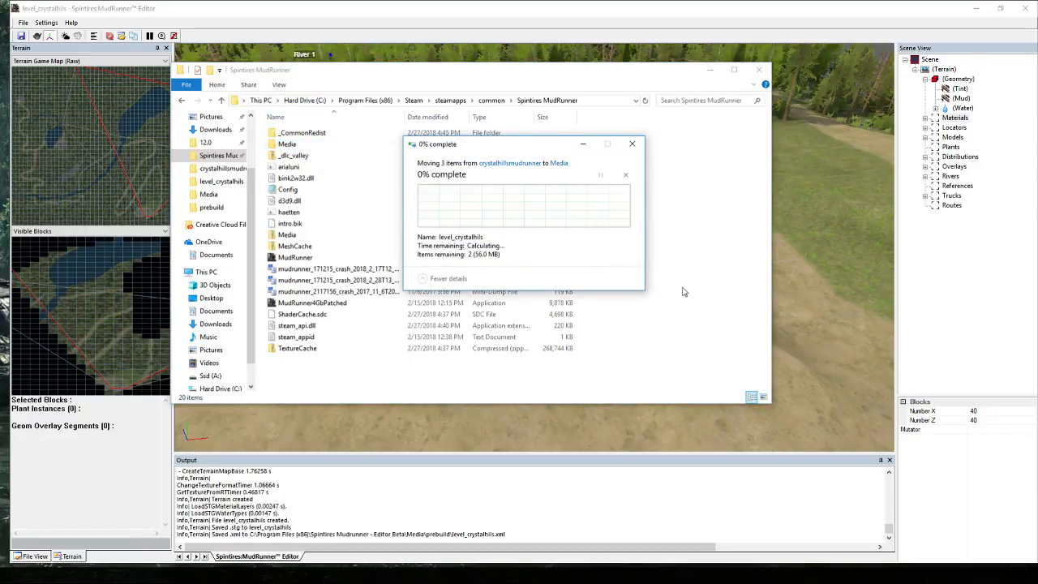
Close the file window, launch MudRunner from the Spintires Mod launcher, and leave the loaded game for the main menu.
click(758, 70)
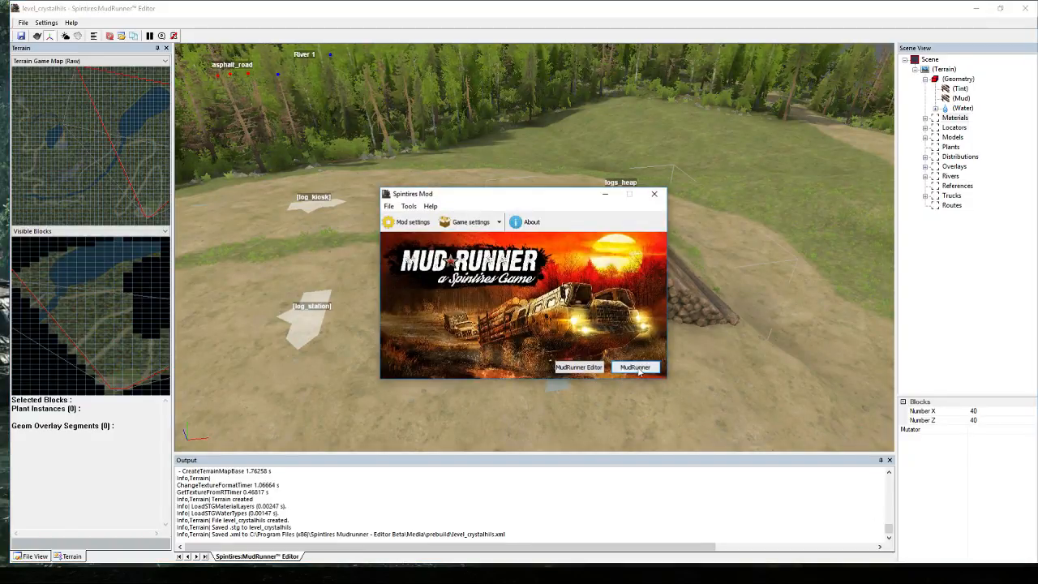
click(636, 367)
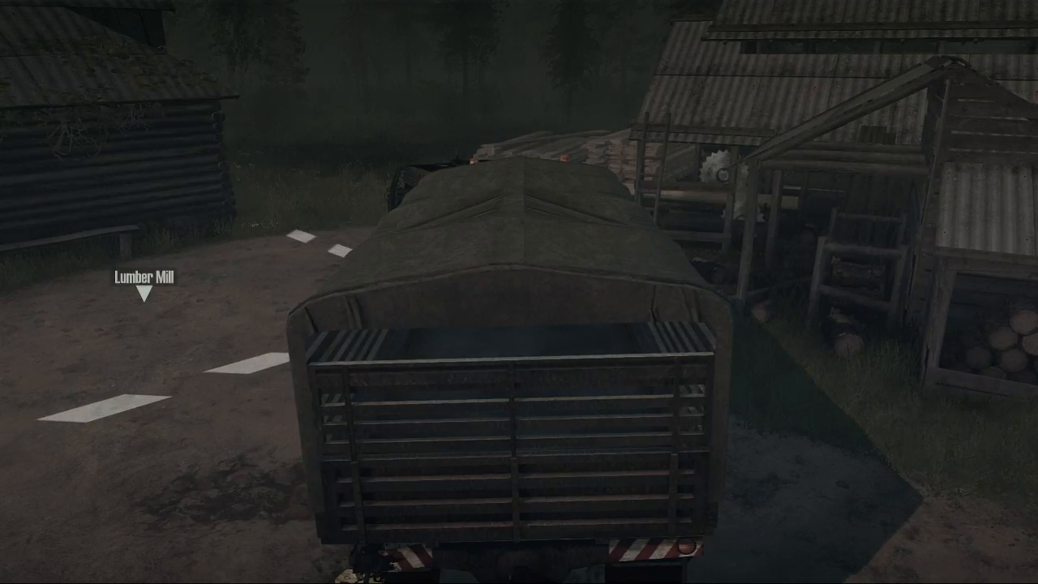
key(Escape)
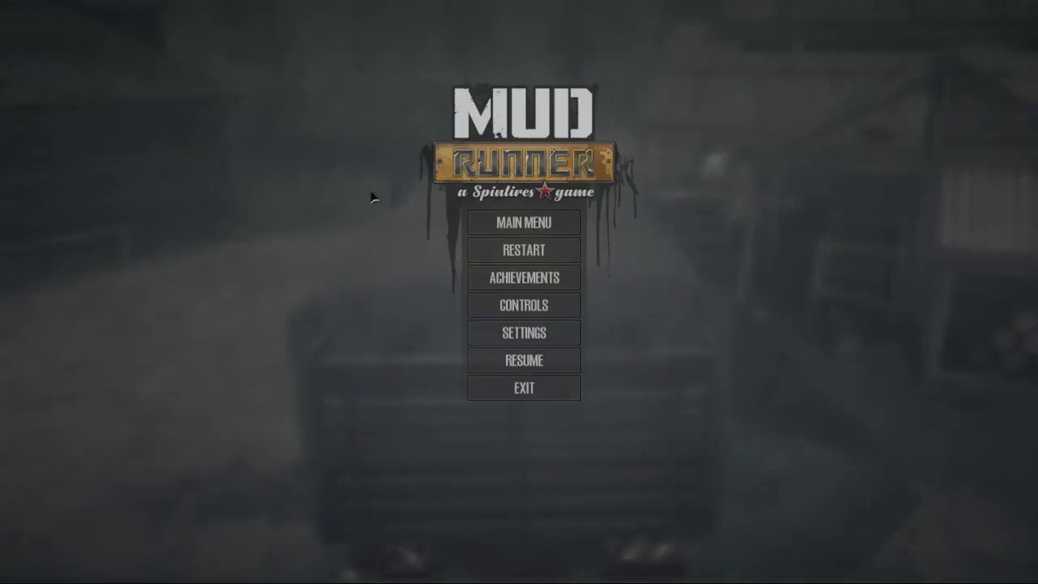
click(543, 232)
click(489, 310)
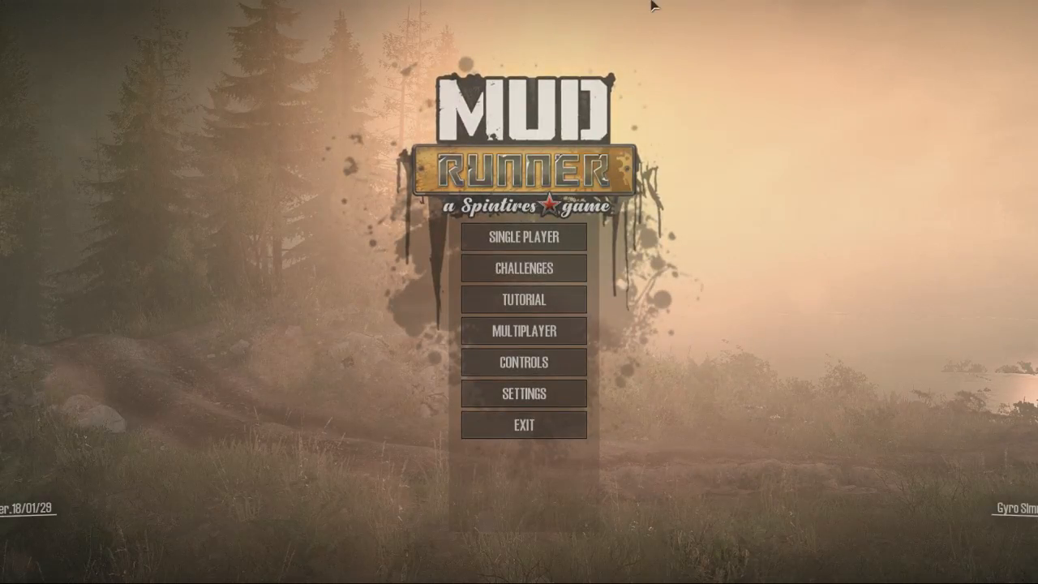
For a single-player game on level_crystalhils, choose the grey Mercedes-Benz G 65 AMG (W463) and Mercedes-Benz Actros 4163 SLT (MP4) as trucks.
click(575, 243)
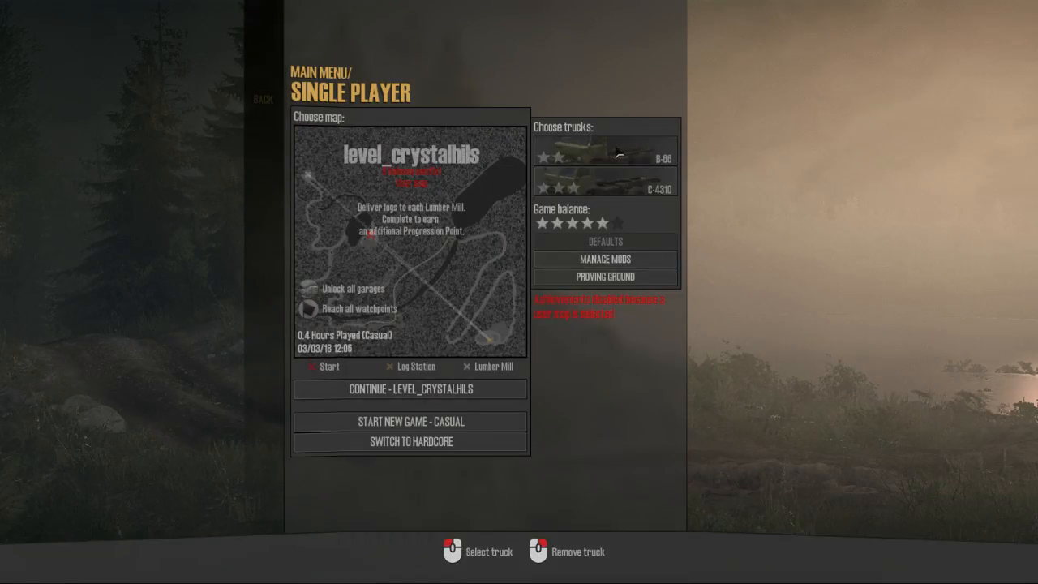
click(615, 187)
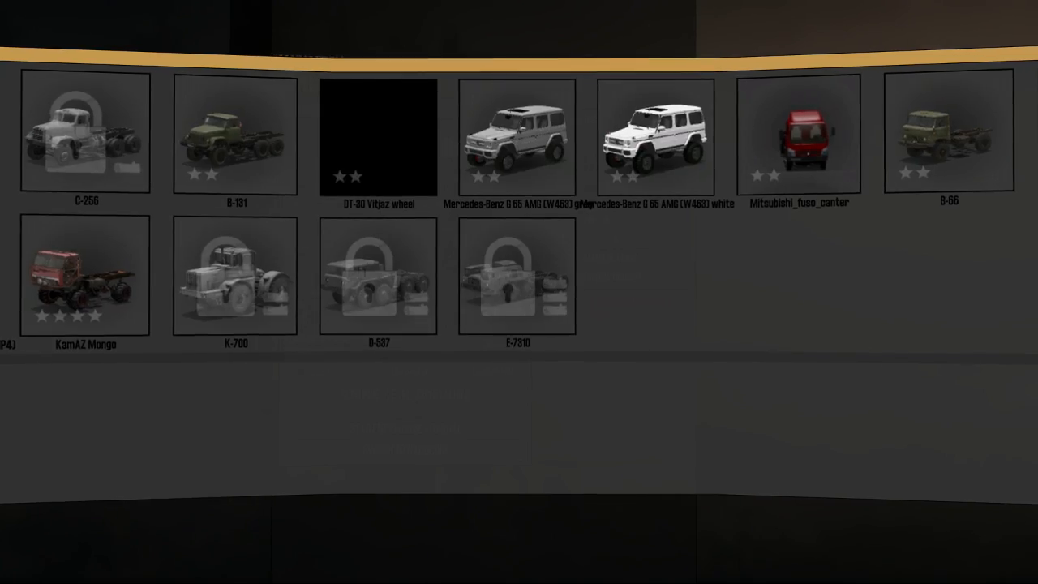
click(517, 165)
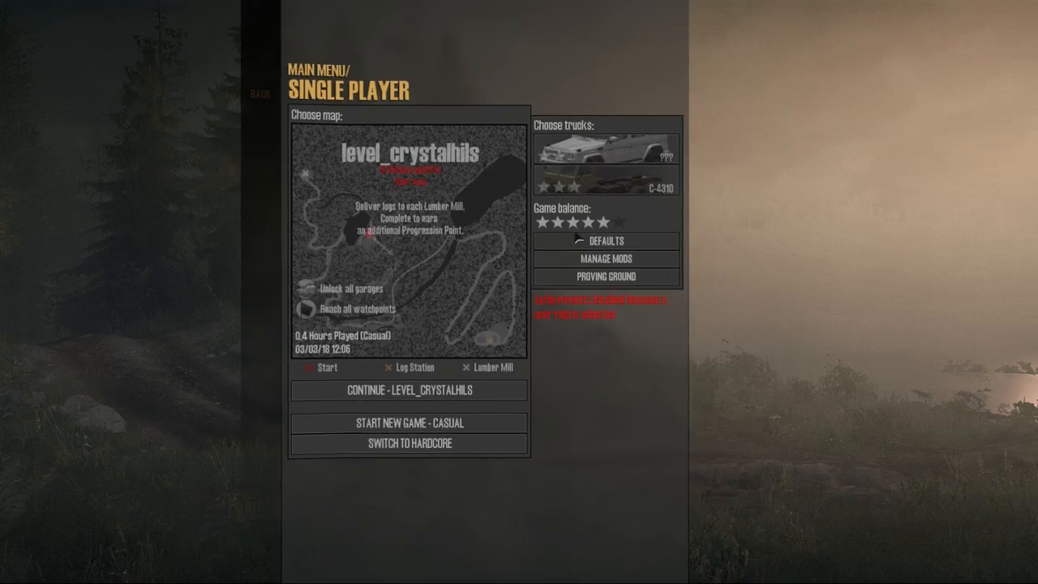
click(618, 184)
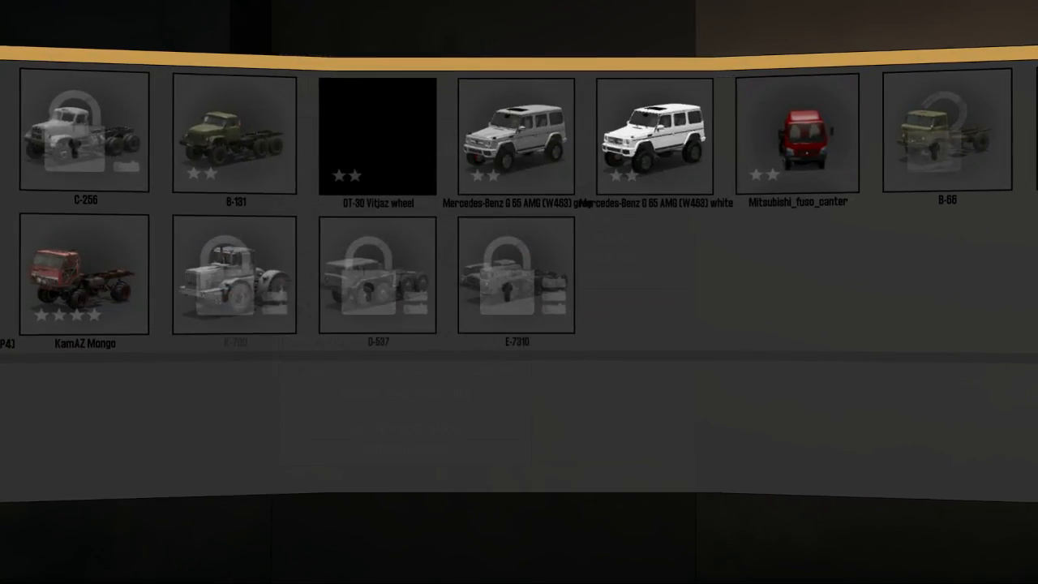
key(Escape)
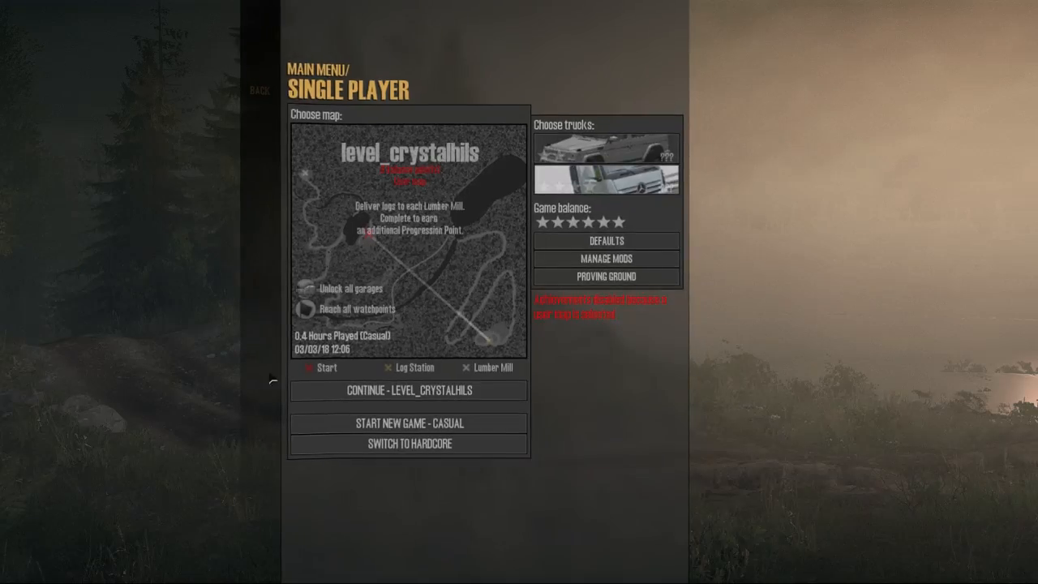
Start a new casual game on level_crystalhils, discarding the current game progress.
click(412, 421)
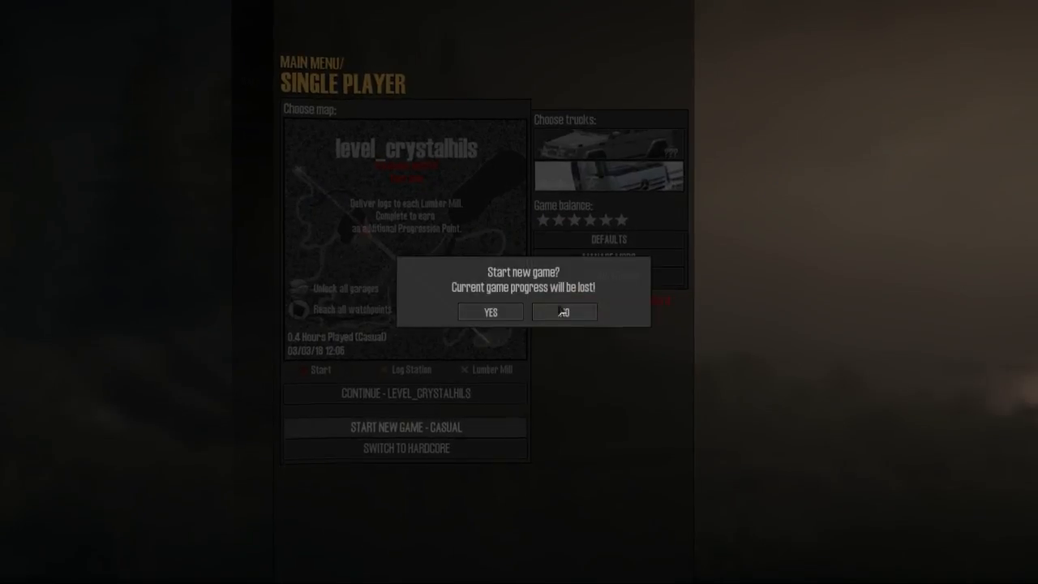
click(496, 313)
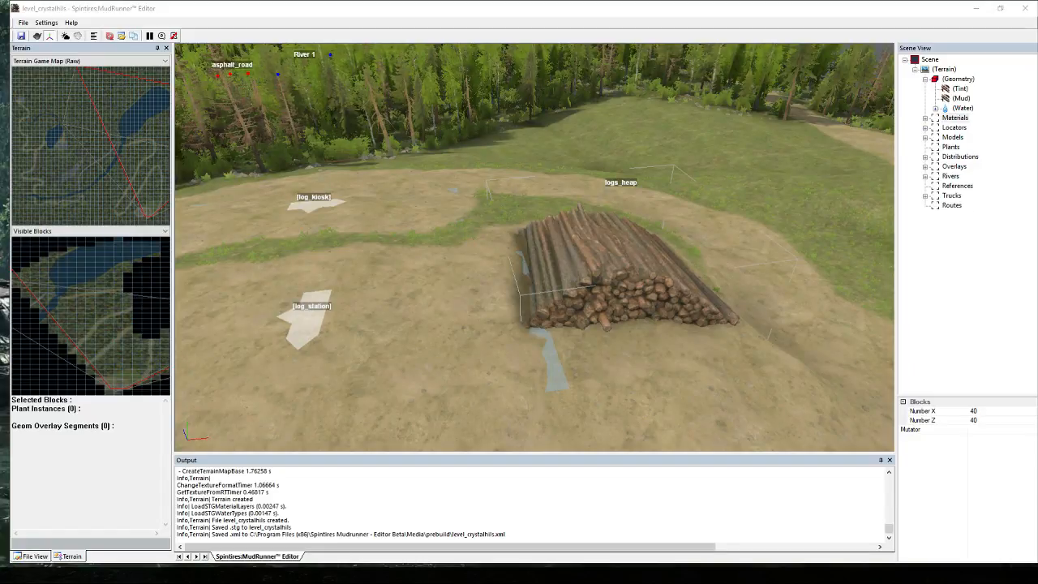
click(19, 37)
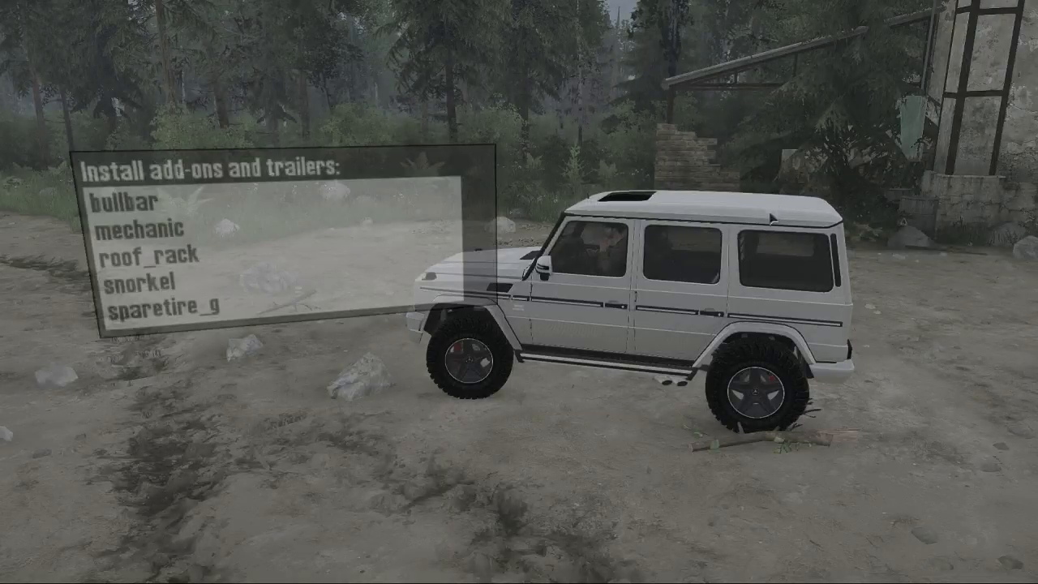
Look around the starting garage area and check the truck positions on the level map.
right_drag(727, 258, 494, 264)
mouse_move(494, 263)
mouse_down()
mouse_move(794, 263)
mouse_move(851, 239)
mouse_move(786, 247)
mouse_move(758, 341)
mouse_move(778, 361)
mouse_move(796, 345)
mouse_move(783, 292)
mouse_move(705, 297)
mouse_up()
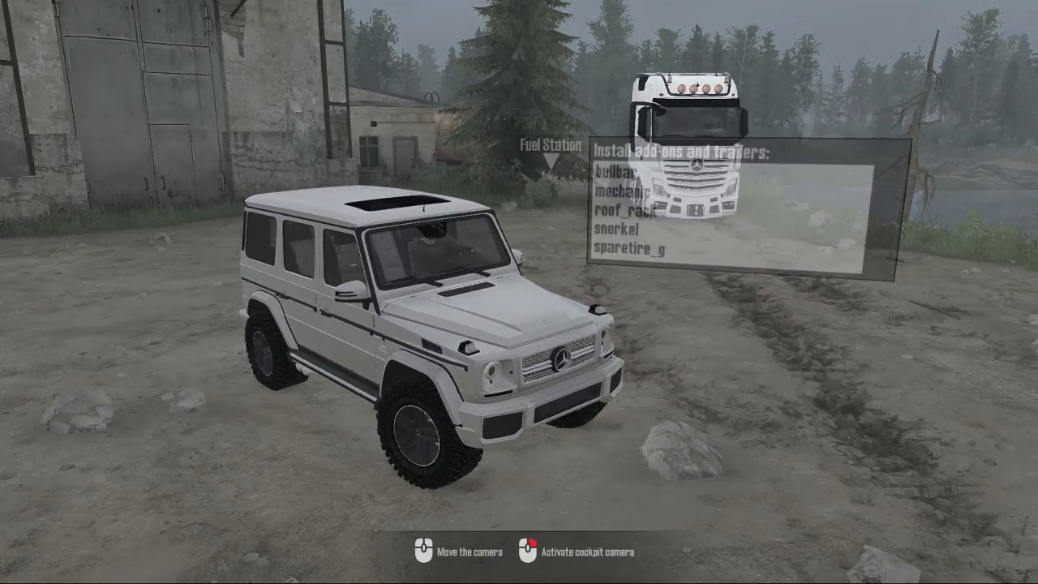
key(m)
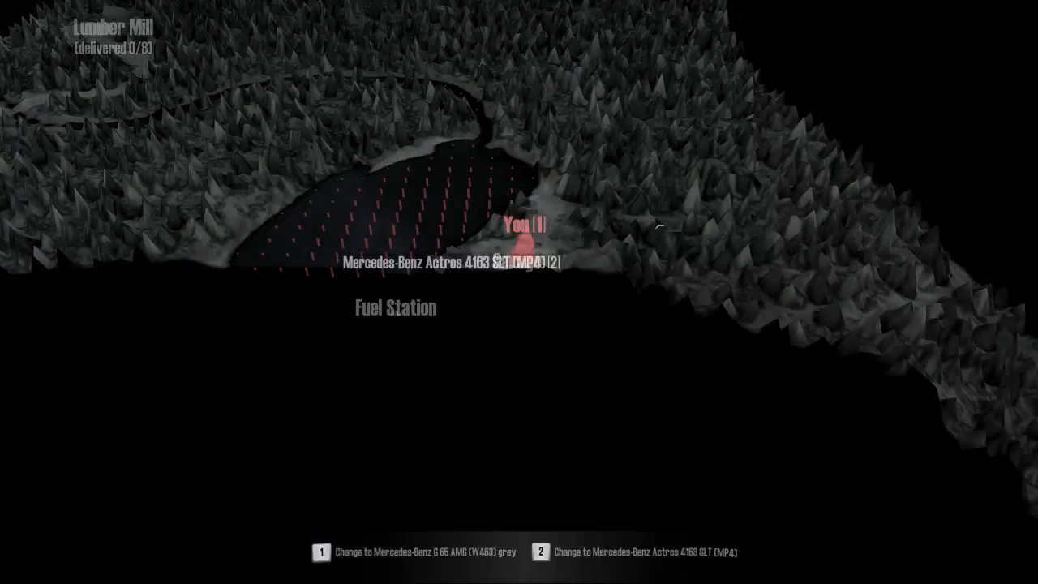
key(m)
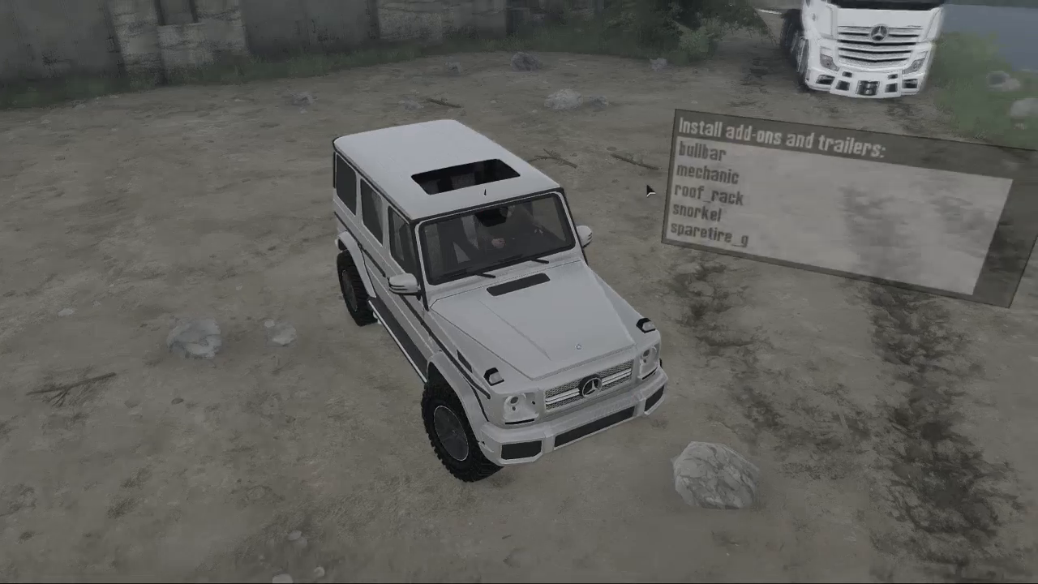
Exit the running game, relaunch MudRunner, and skip the intro to return to the level.
key(Escape)
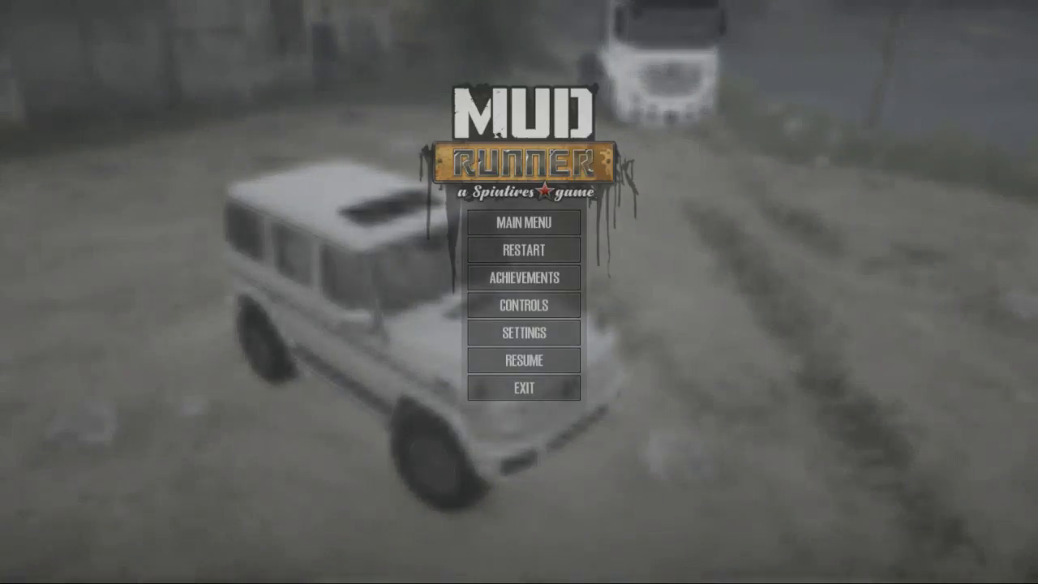
click(556, 388)
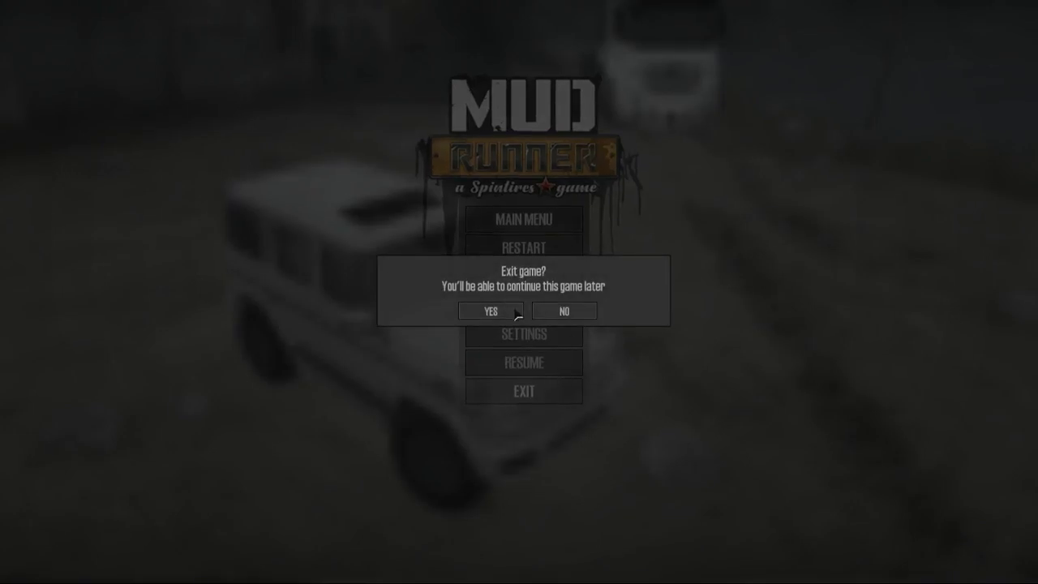
click(498, 316)
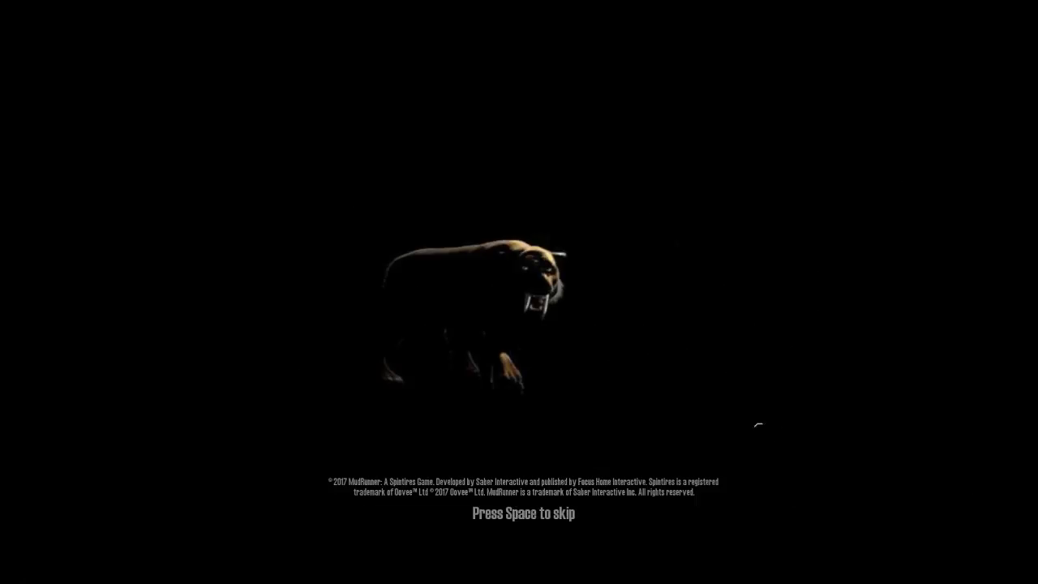
key(space)
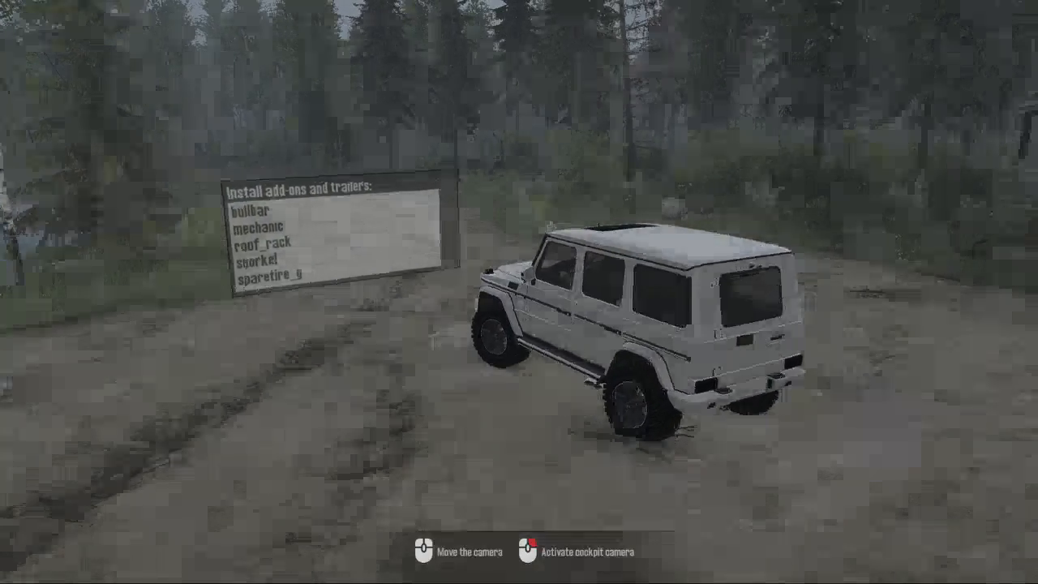
Switch from the G 65 AMG to the Mercedes-Benz Actros 4163 SLT (MP4) through the level map.
key(m)
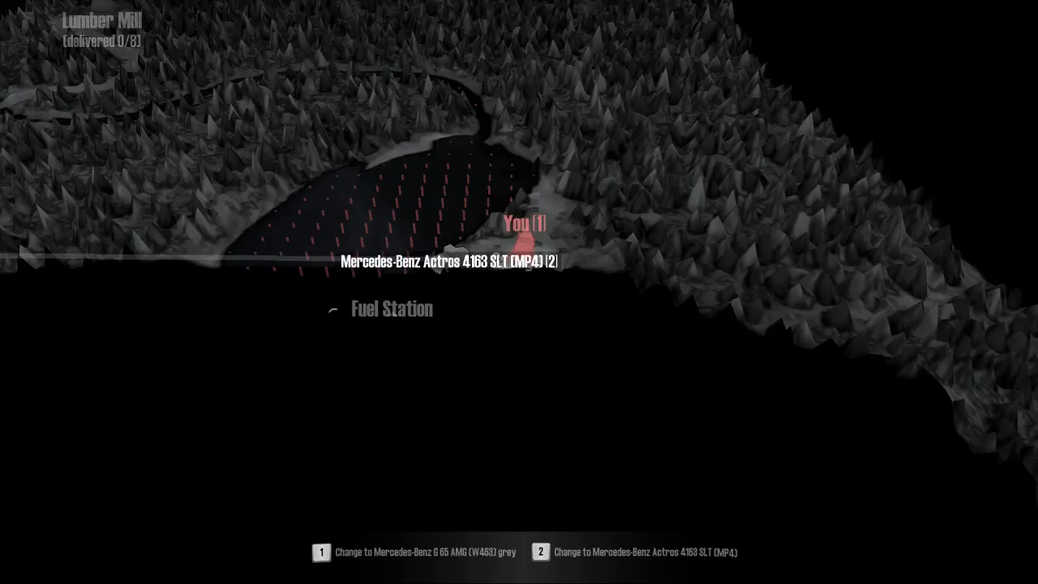
key(2)
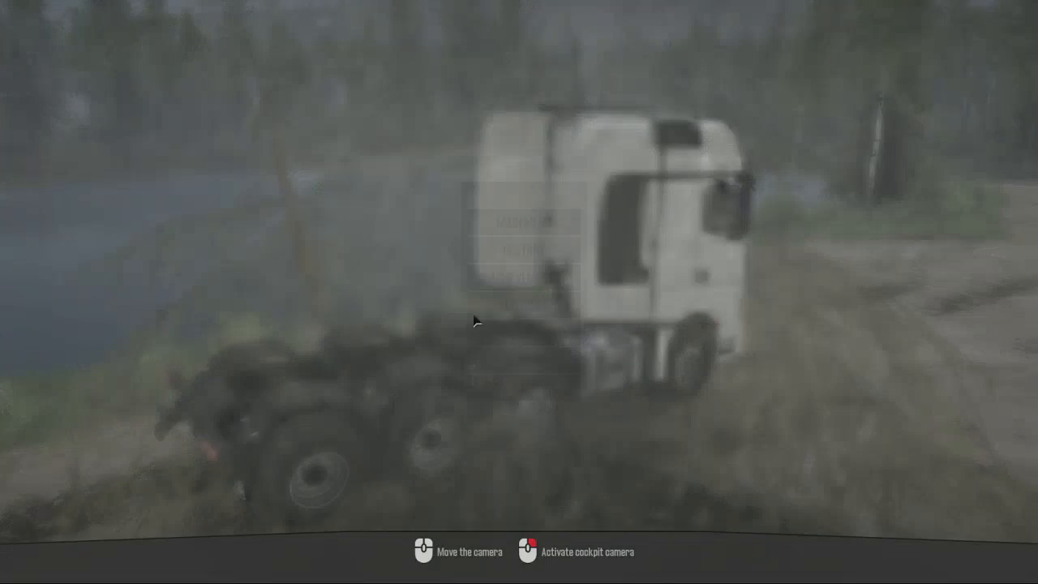
key(Escape)
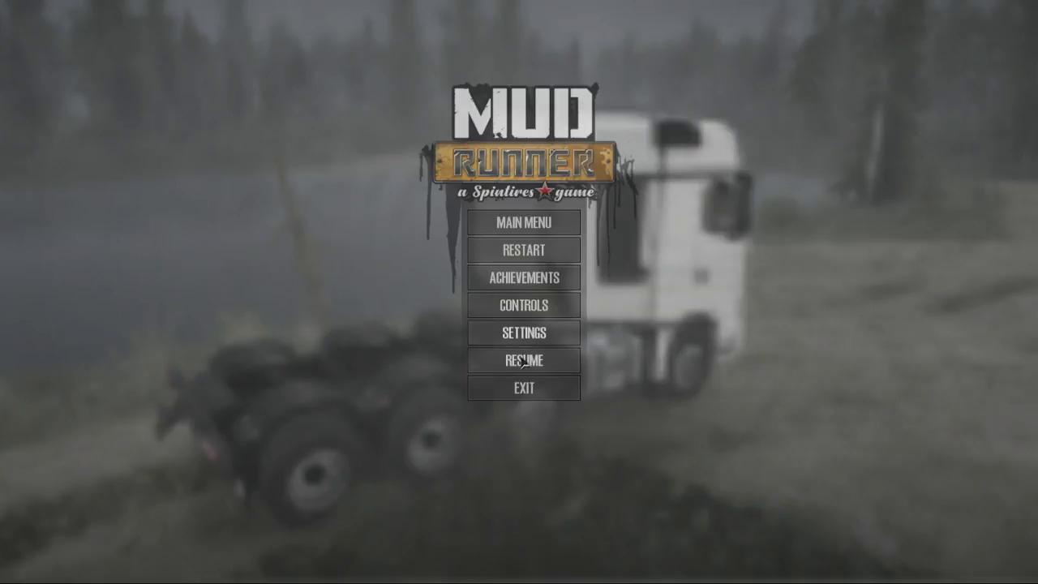
key(Escape)
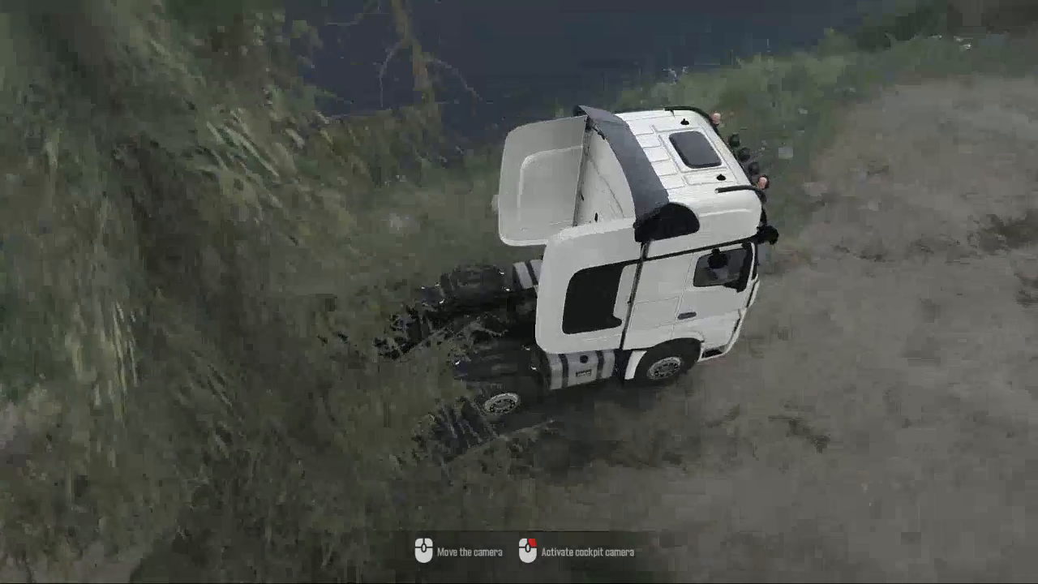
Drive the Actros forward along the muddy track to the garage beside the parked G 65 AMG.
key(F1)
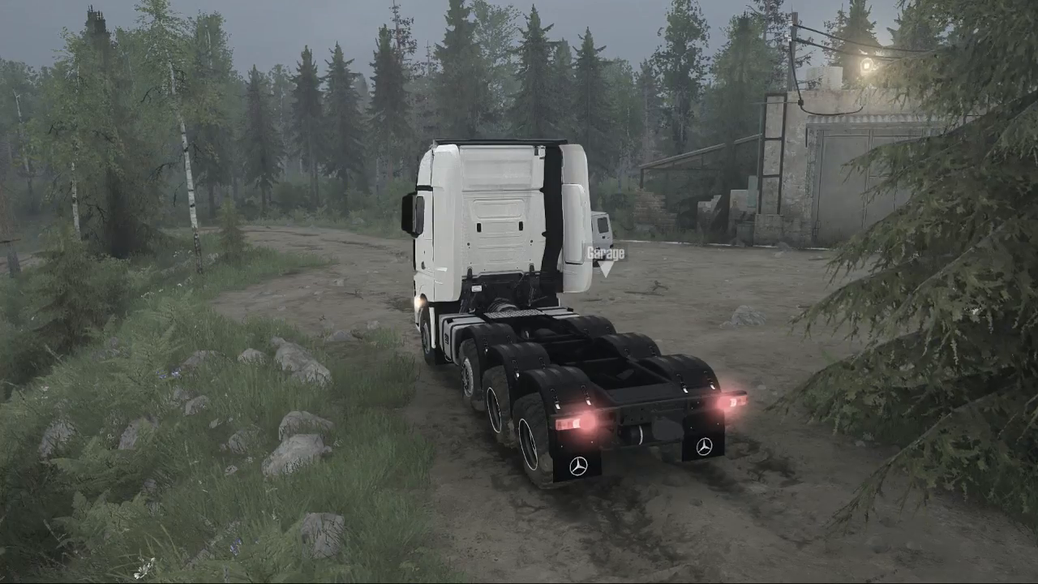
key(w)
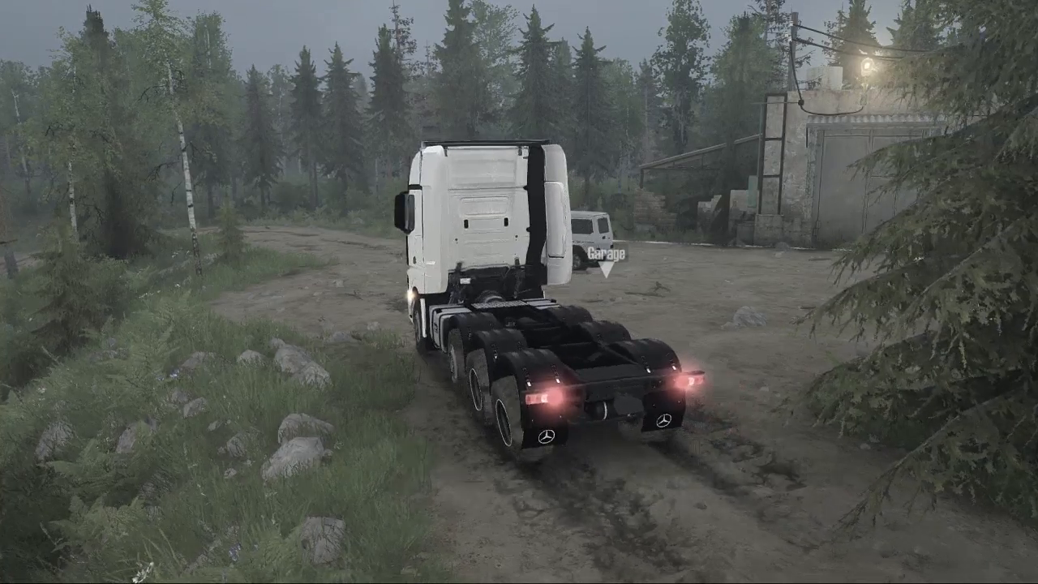
key(w)
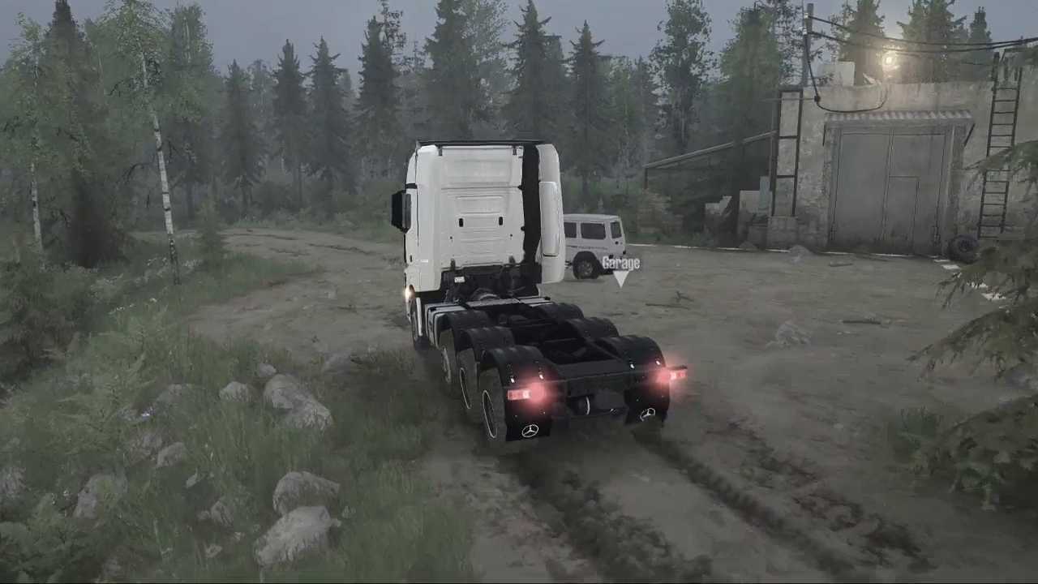
key(w)
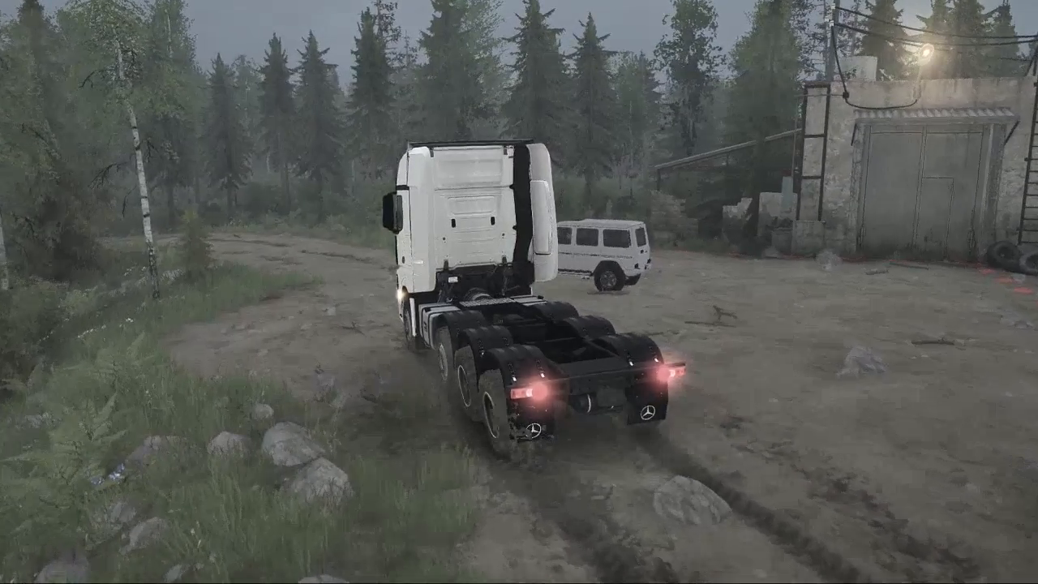
key(w)
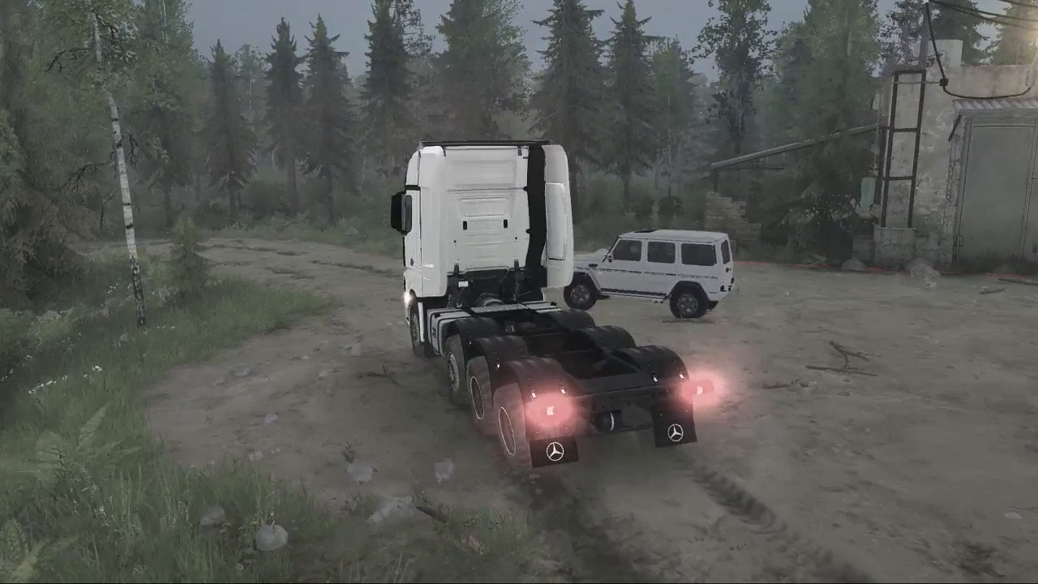
Check the running processes in Task Manager, close it, and return to the game.
key(v)
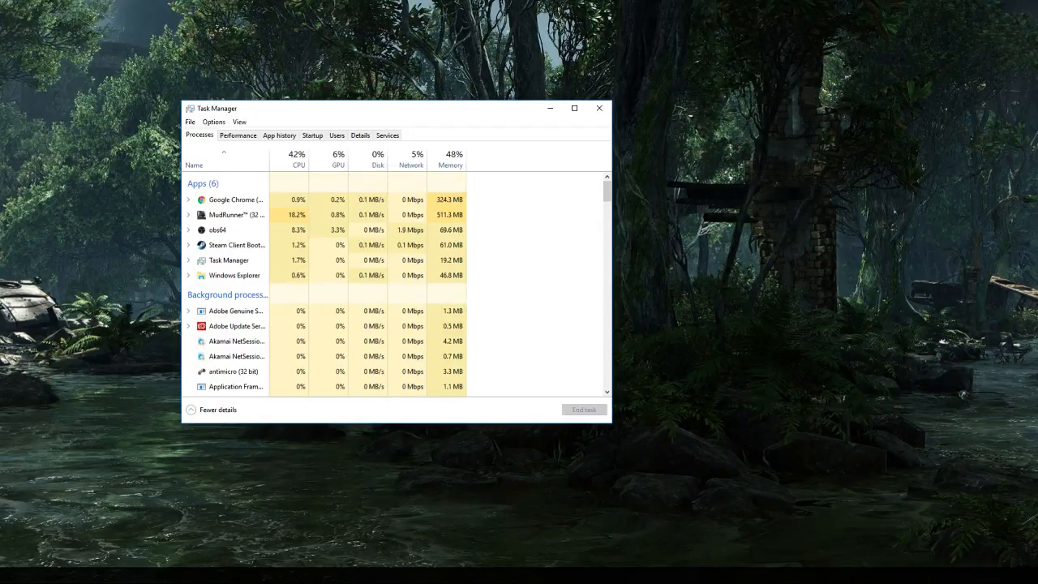
click(598, 108)
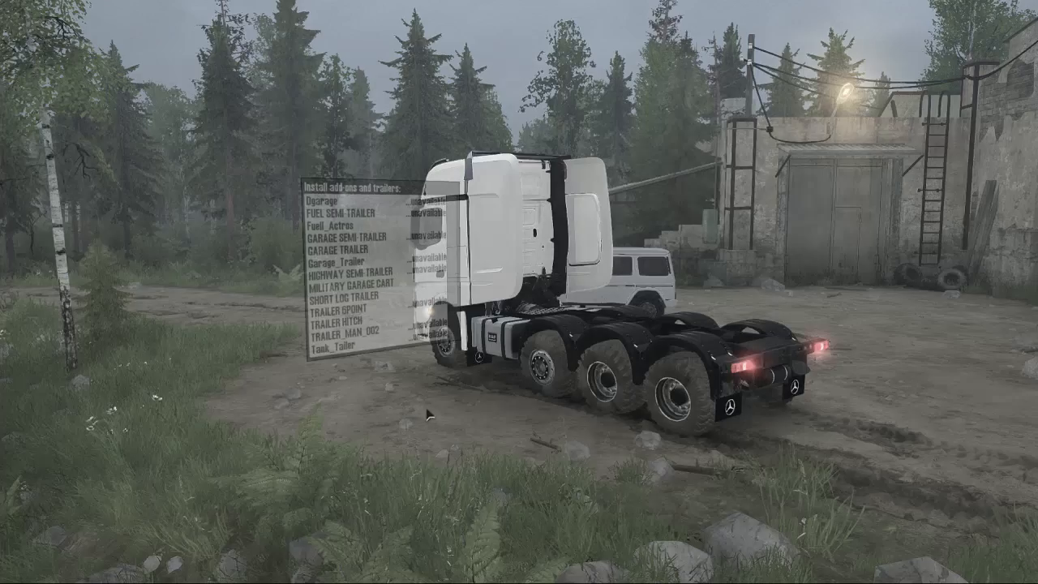
Review the advanced graphics options in the game settings and accept them.
key(Escape)
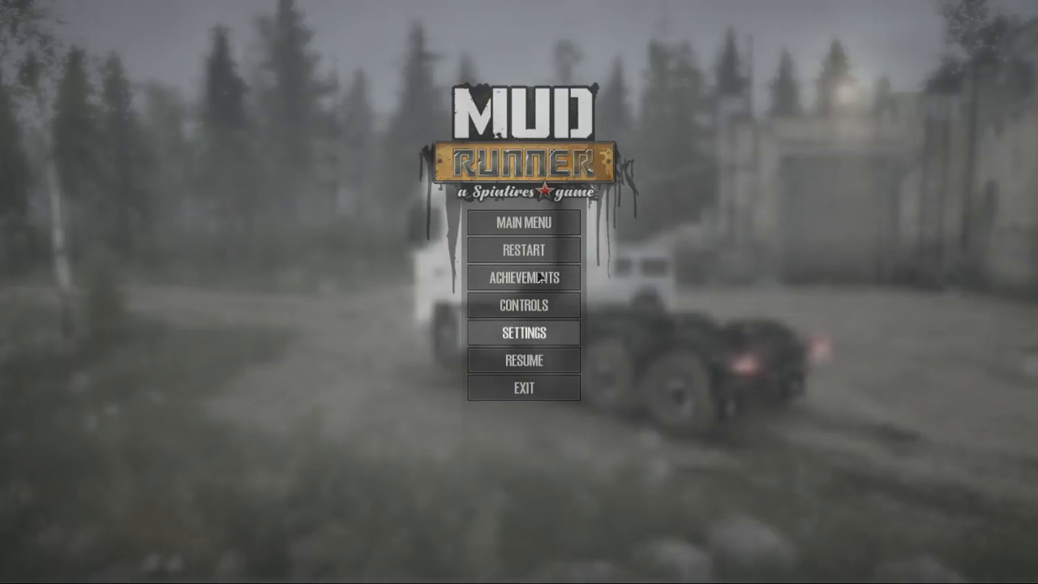
click(539, 331)
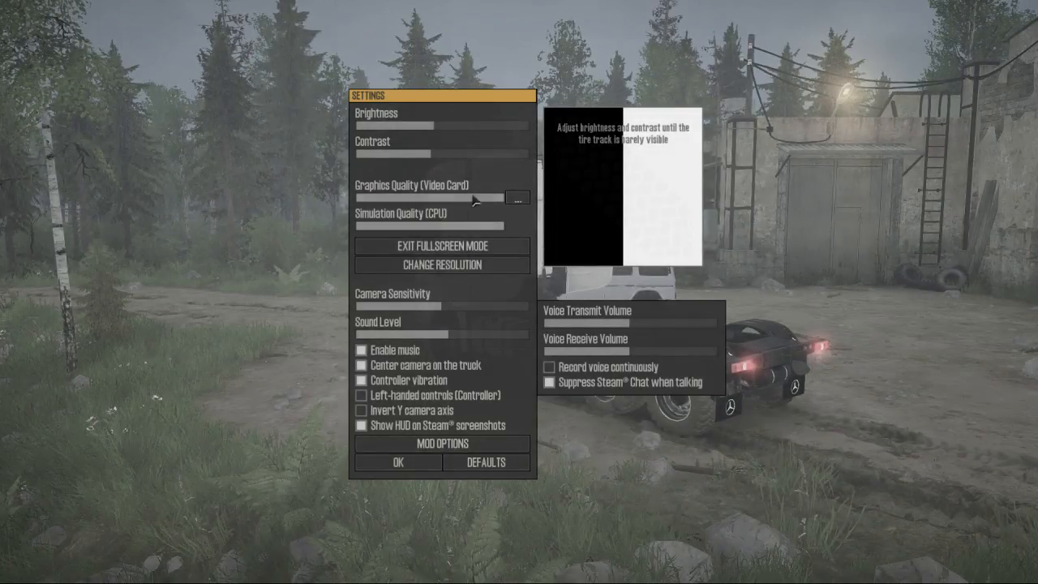
click(516, 200)
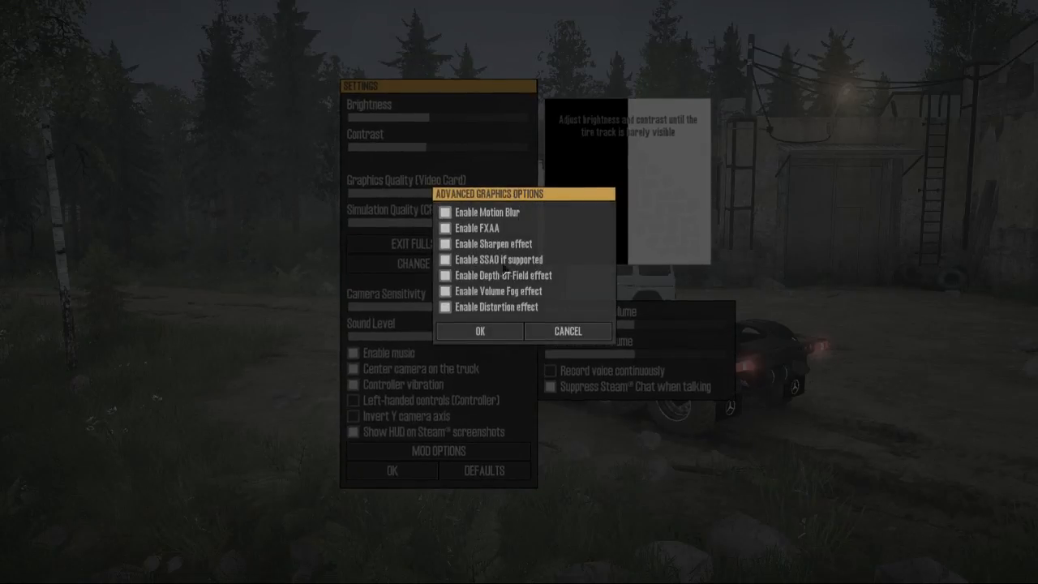
click(502, 332)
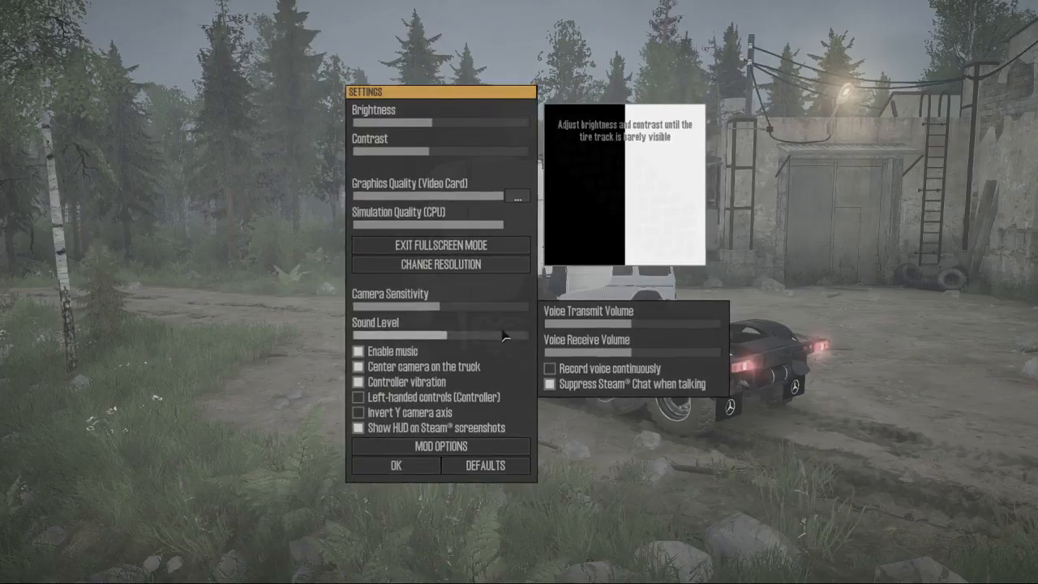
Set the game resolution to 5840 x 1080 (native), accept the settings, and resume the game.
click(466, 270)
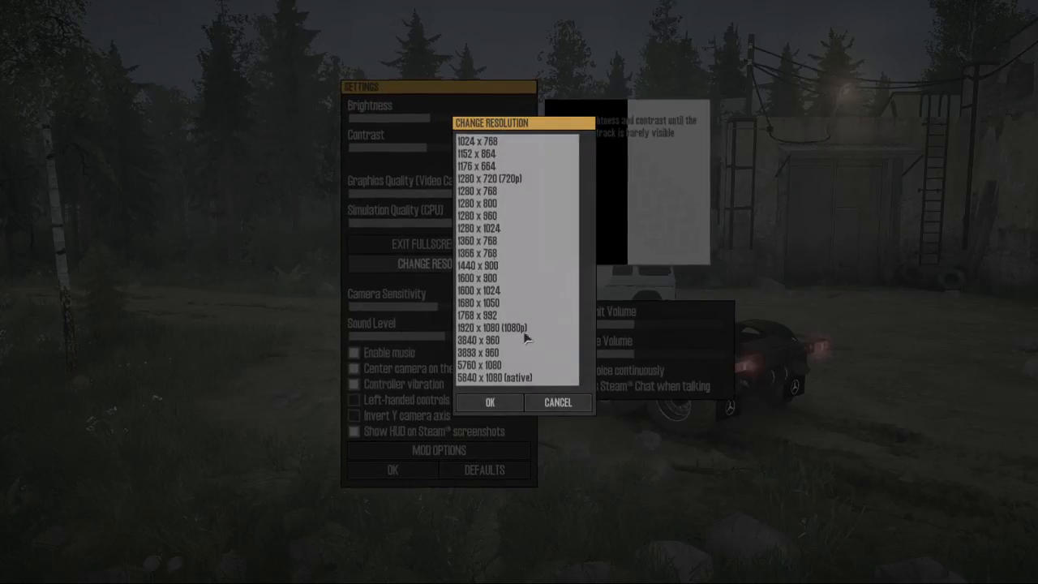
click(500, 380)
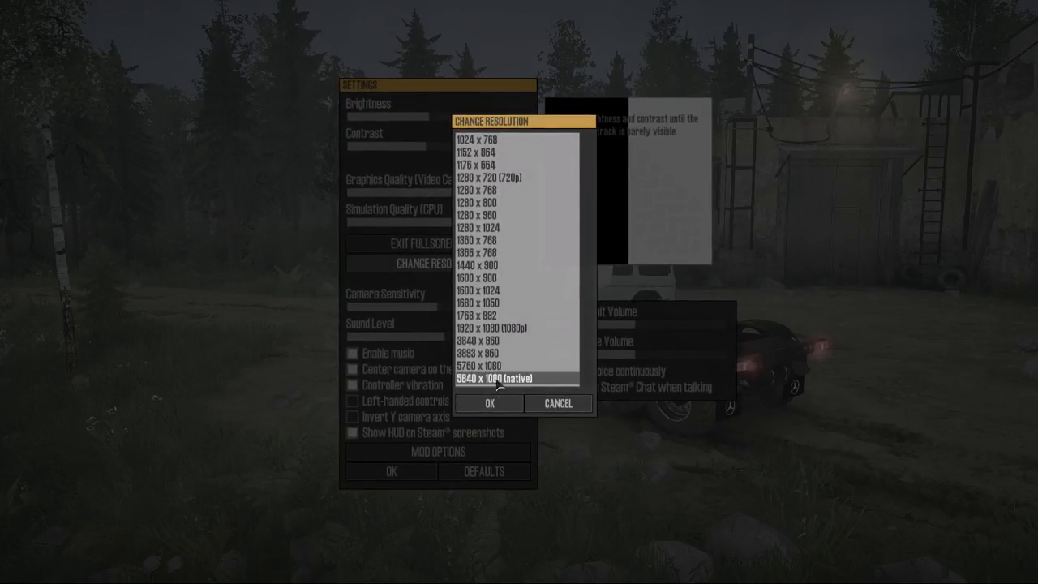
click(492, 403)
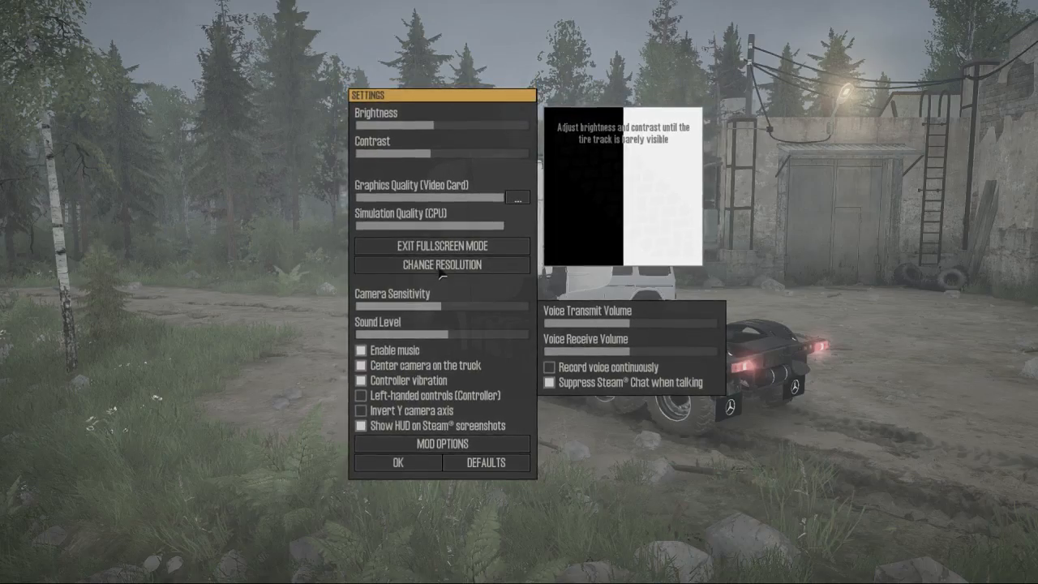
click(409, 460)
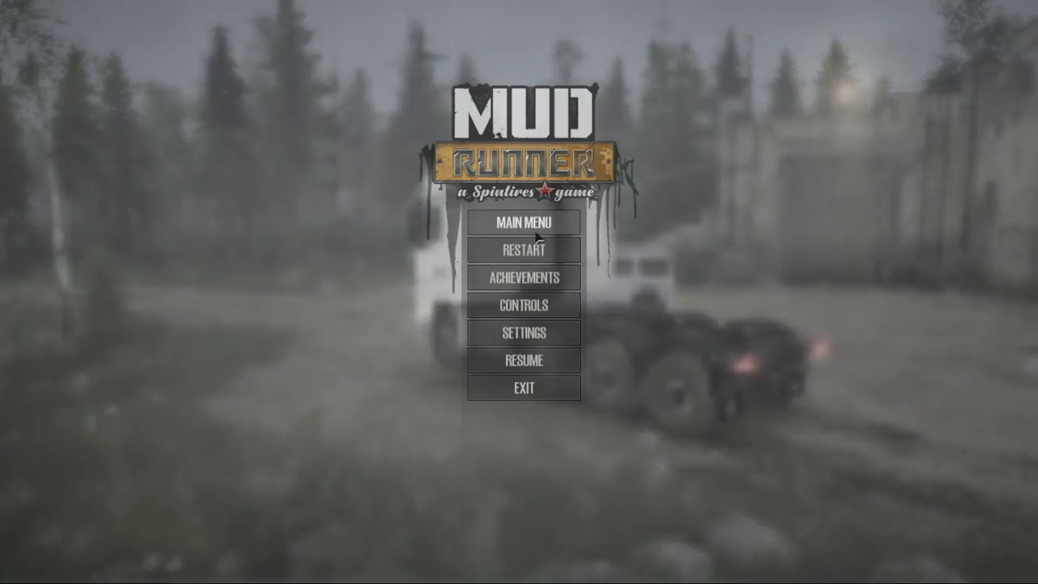
click(525, 360)
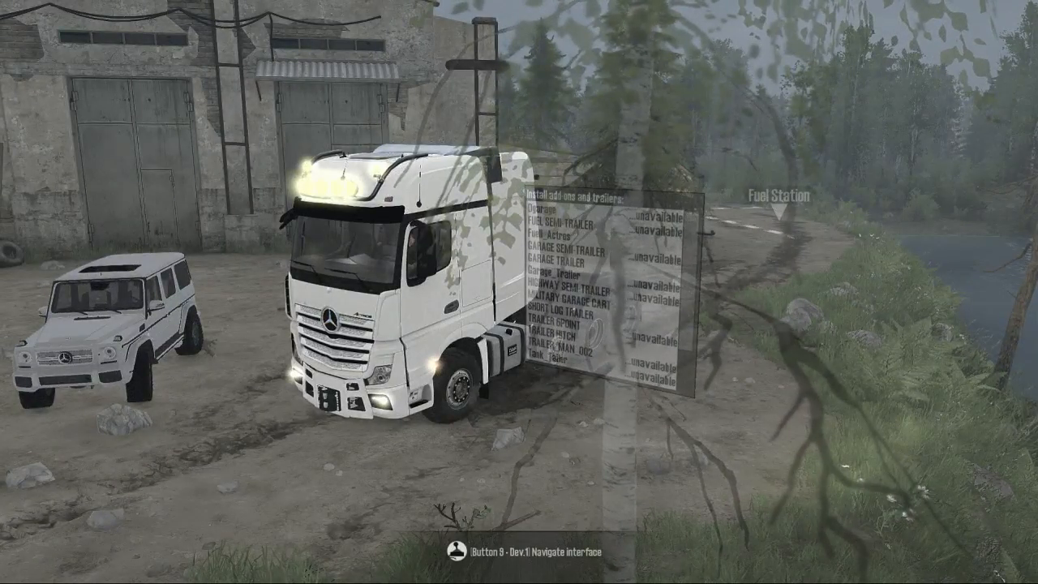
Check the running processes in Task Manager, close it and EVGA Precision X OC, and resume the game.
key(Escape)
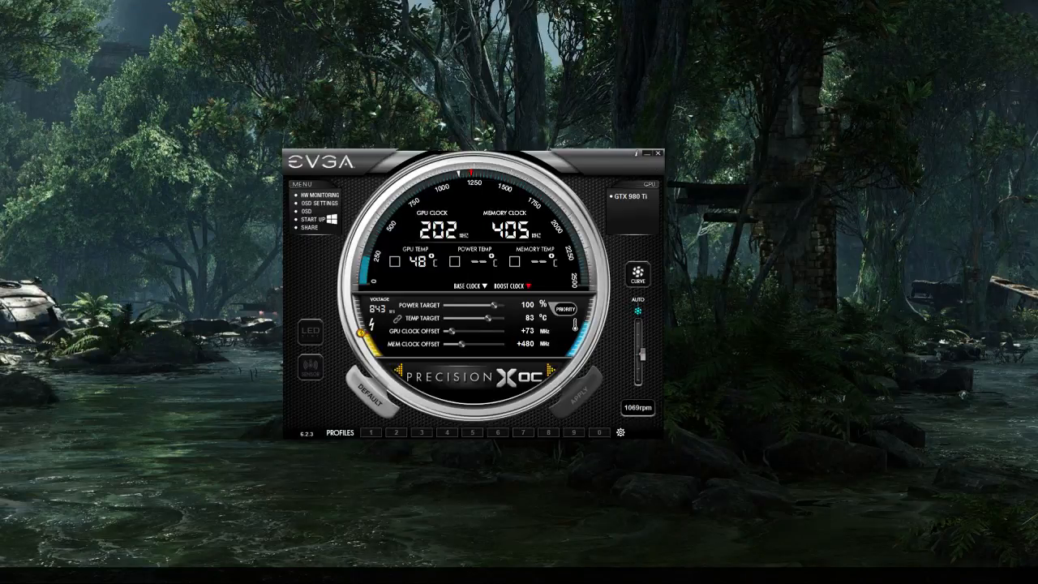
key(ctrl+shift+Escape)
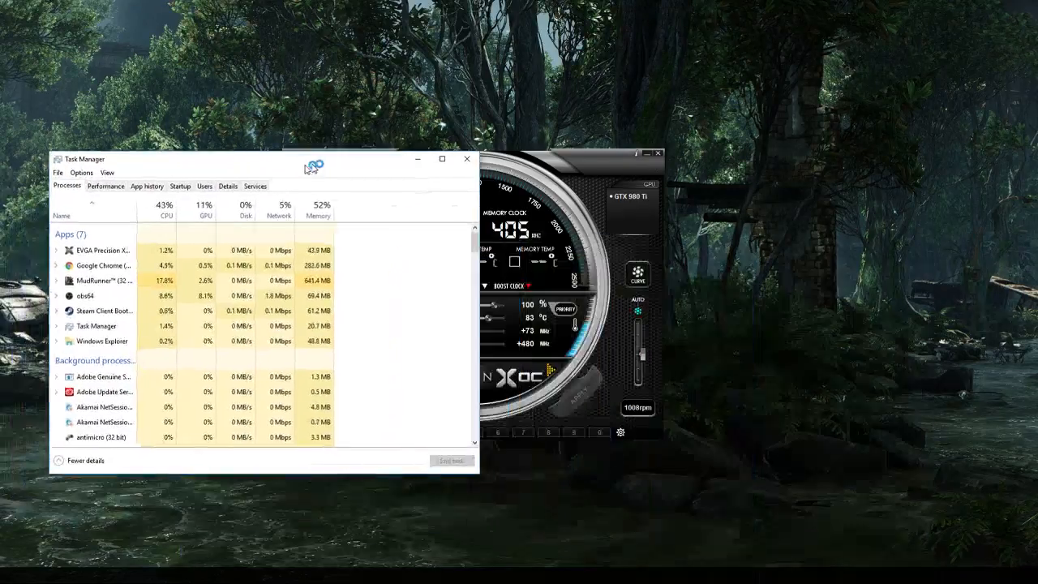
drag(147, 157, 365, 105)
click(369, 156)
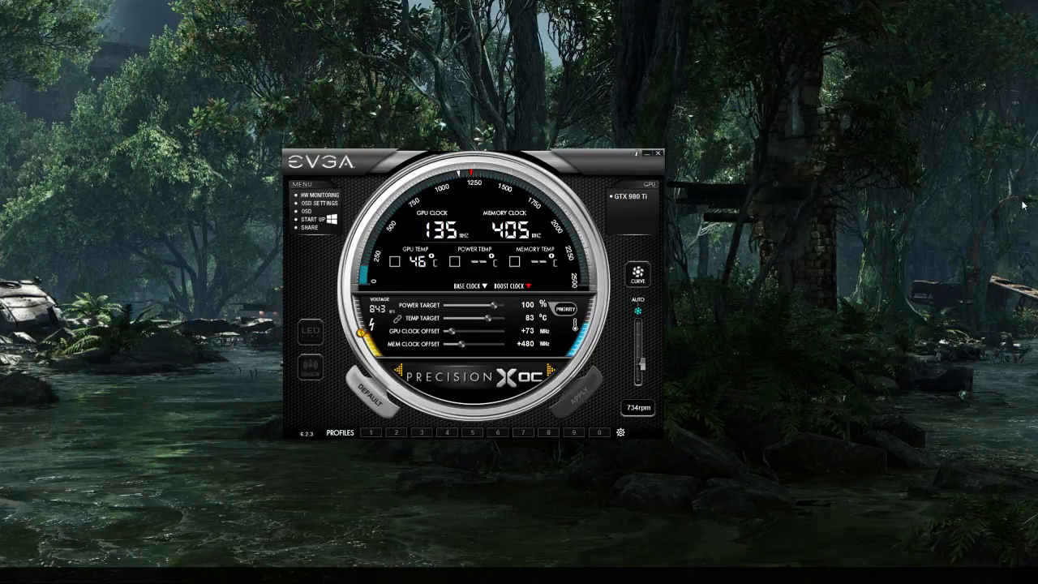
click(658, 154)
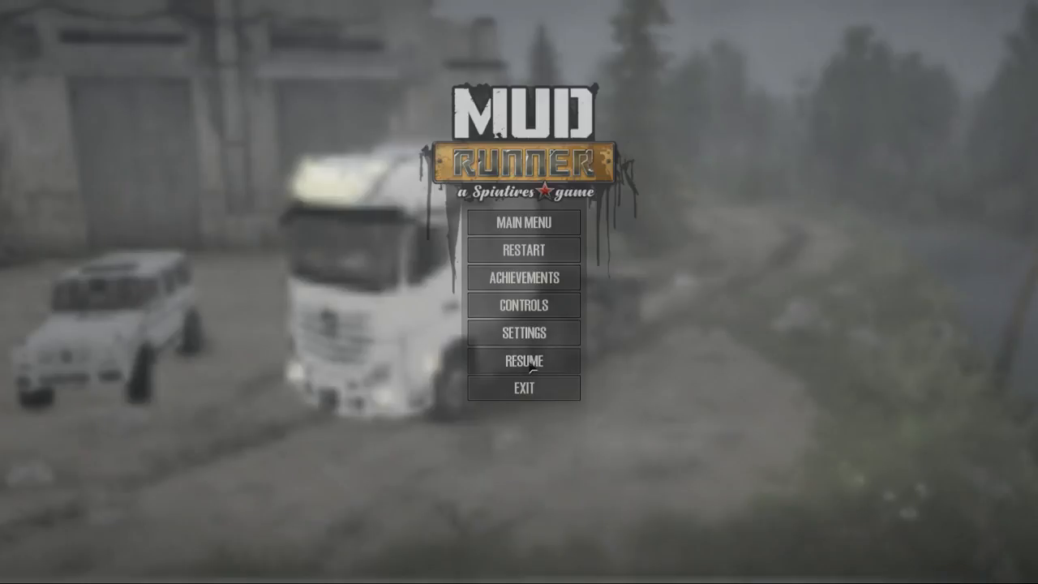
key(Escape)
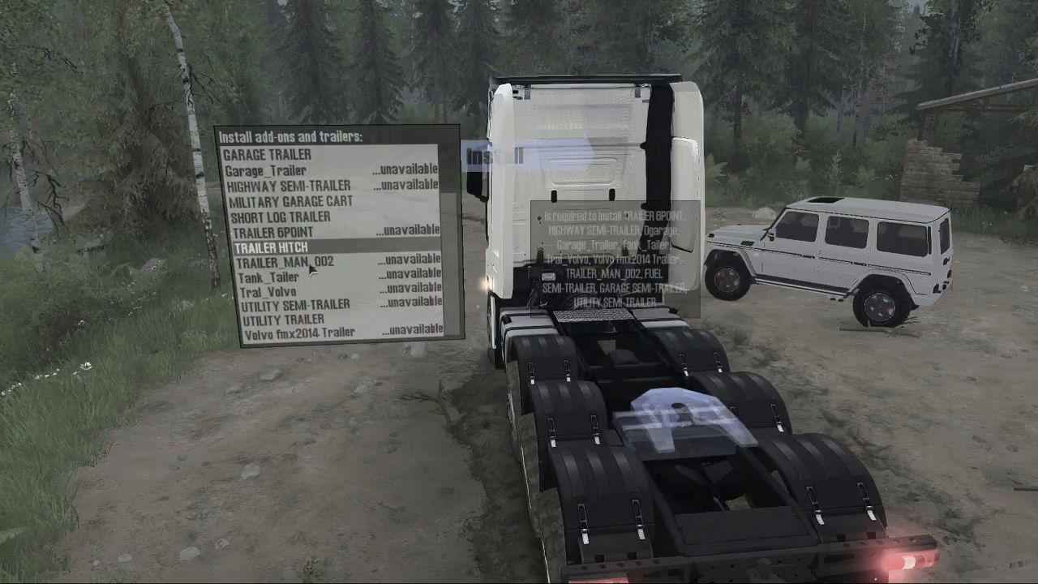
Install the TRAILER HITCH add-on and the Volvo fmx2014 Trailer on the Actros at the garage.
click(324, 296)
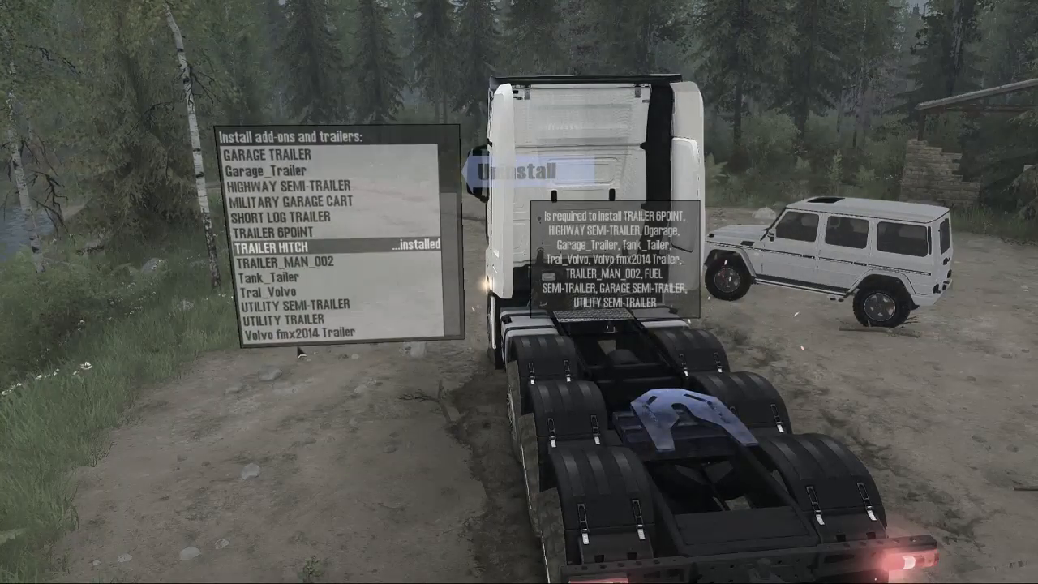
mouse_move(310, 341)
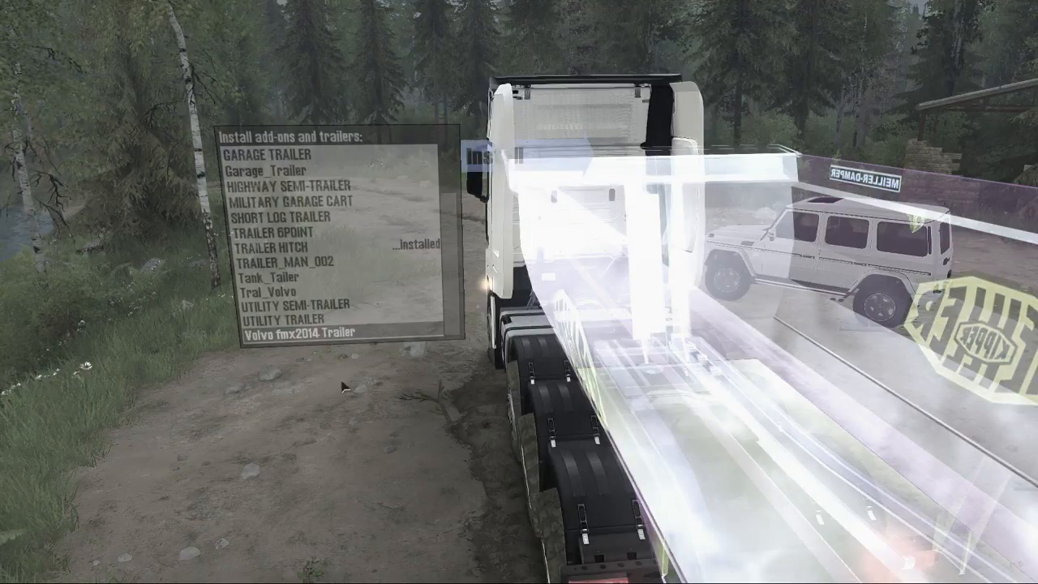
click(294, 339)
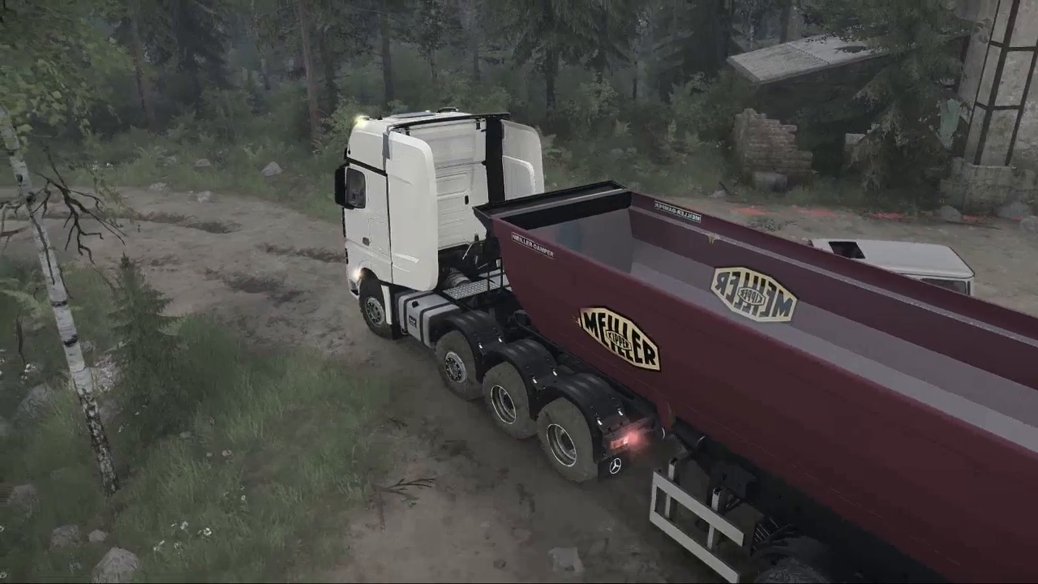
Exit the level to the main menu, enter the Proving Ground, and drive the tracked vehicle forward.
key(Escape)
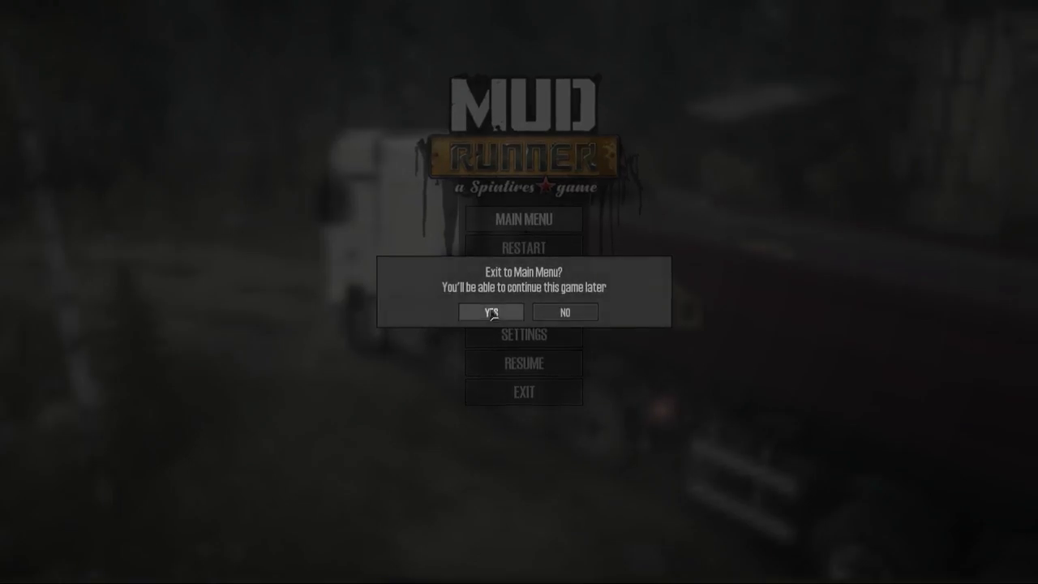
click(492, 313)
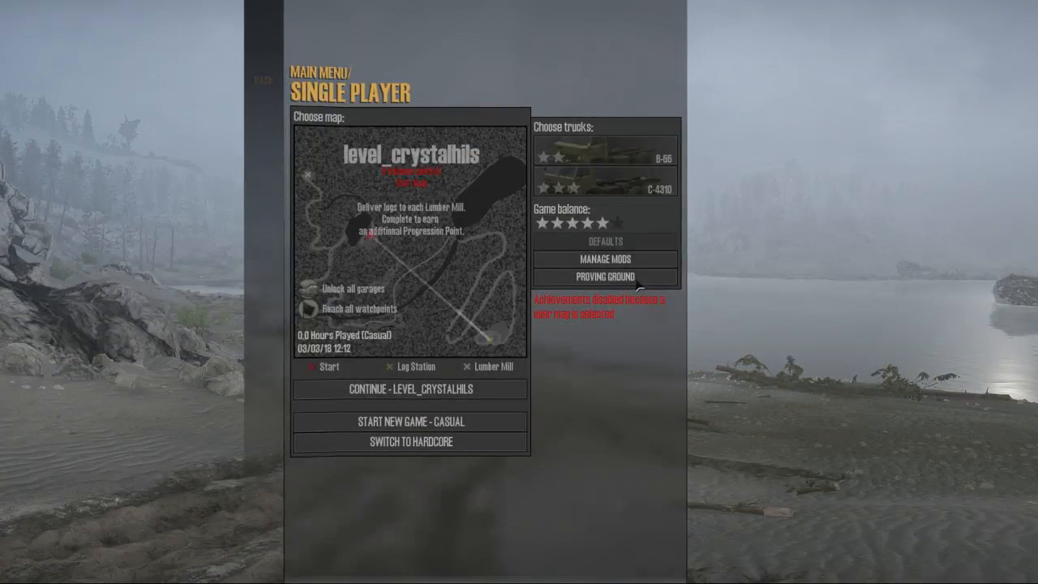
click(636, 279)
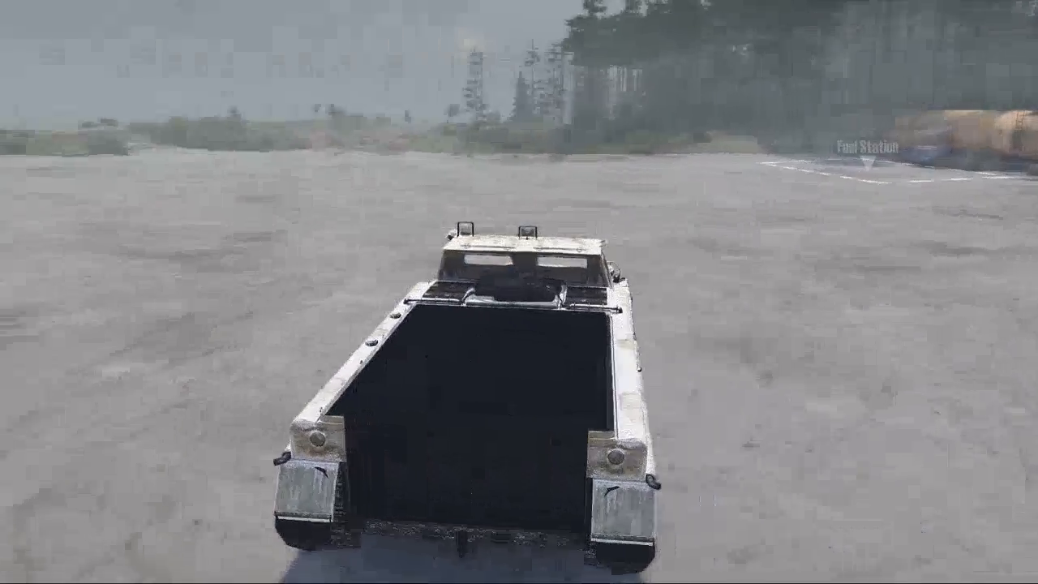
key(w)
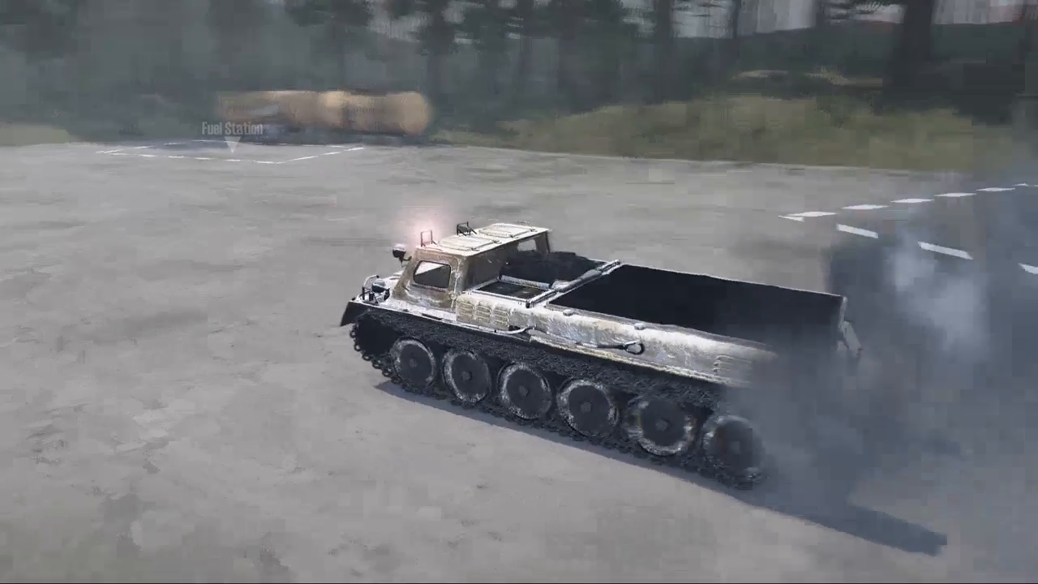
Exit the game, relaunch Spintires: MudRunner from the Steam library, close the Steam window, and skip the intro.
key(Escape)
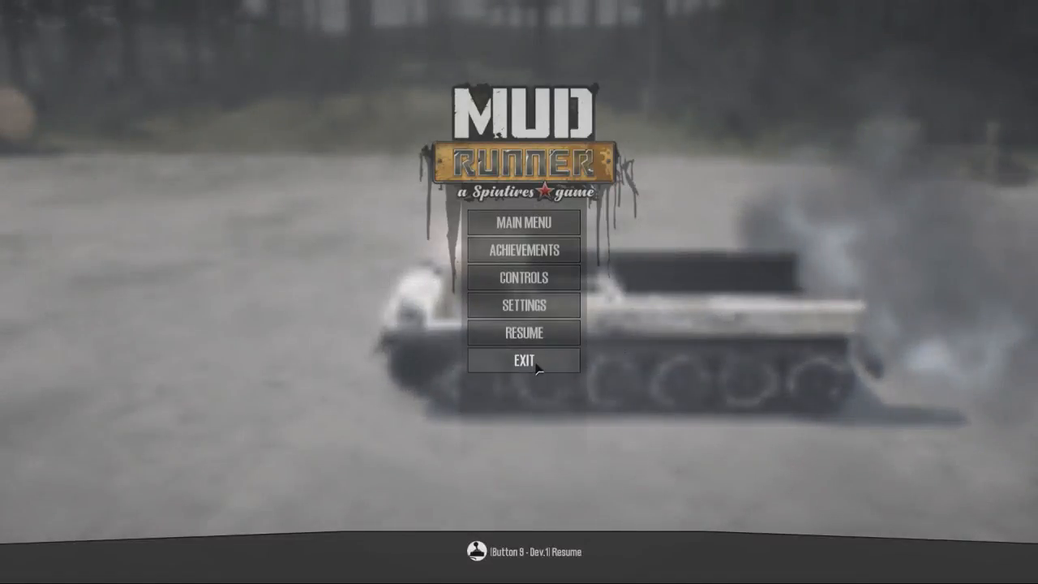
click(537, 364)
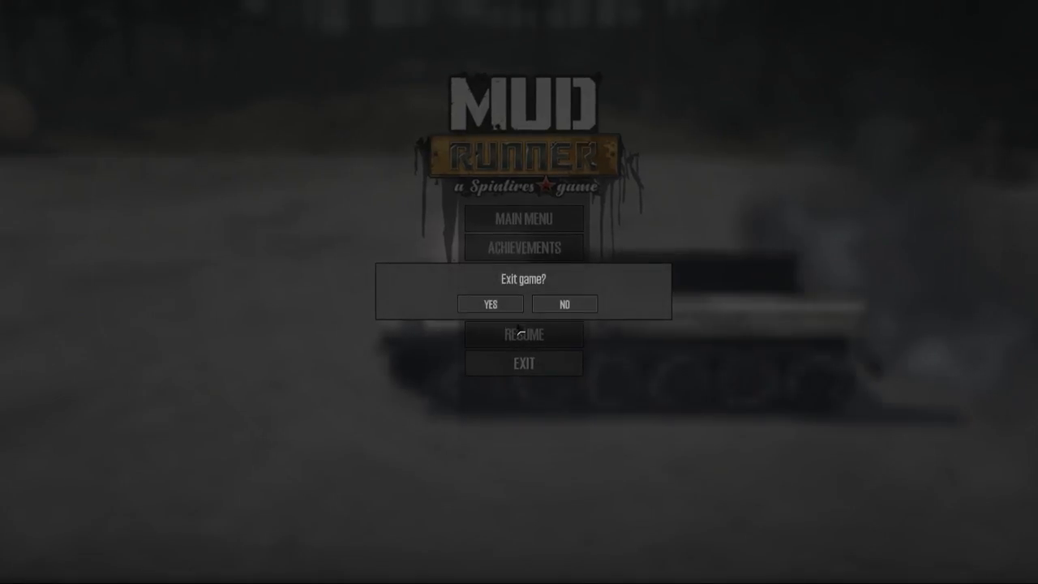
click(496, 303)
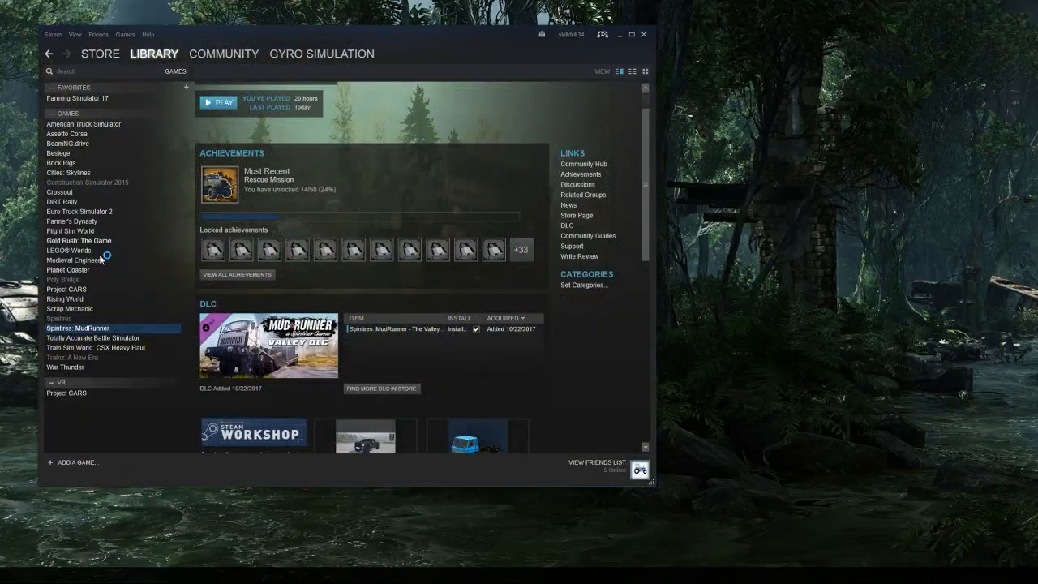
click(230, 95)
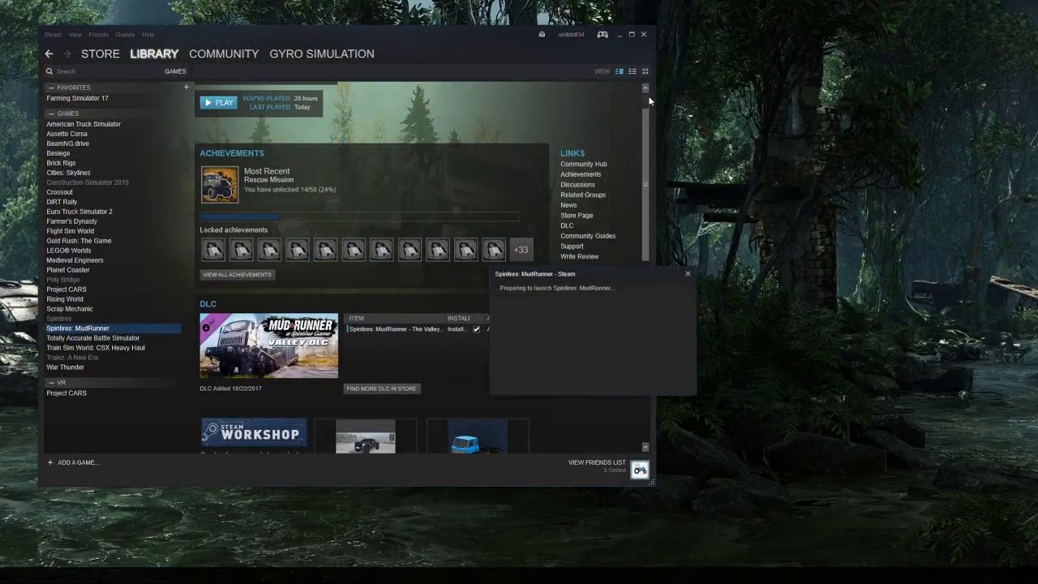
click(643, 34)
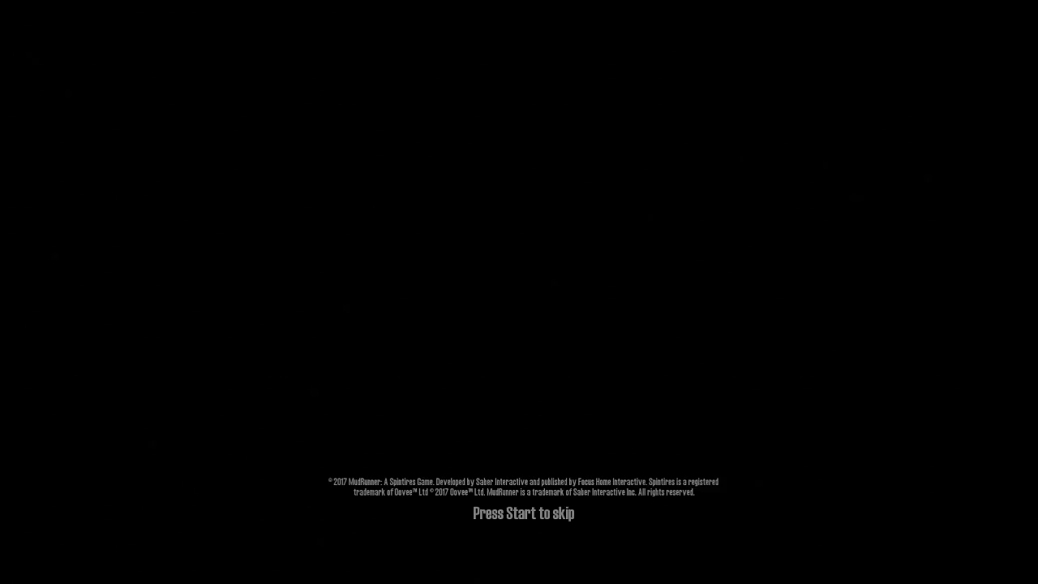
key(space)
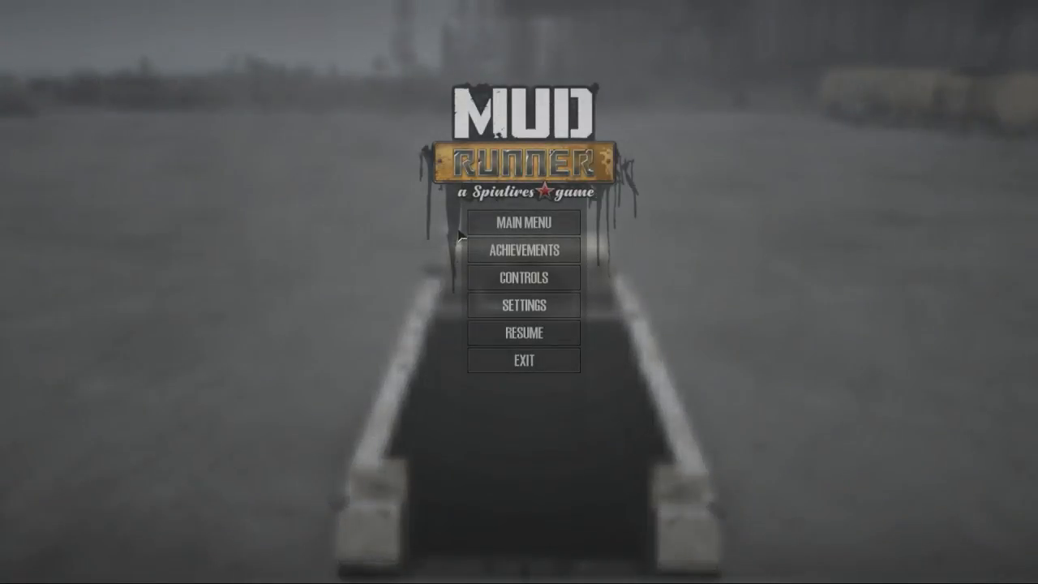
Leave the Proving Ground for the main menu and continue the saved level_crystalhils game in single player.
click(564, 331)
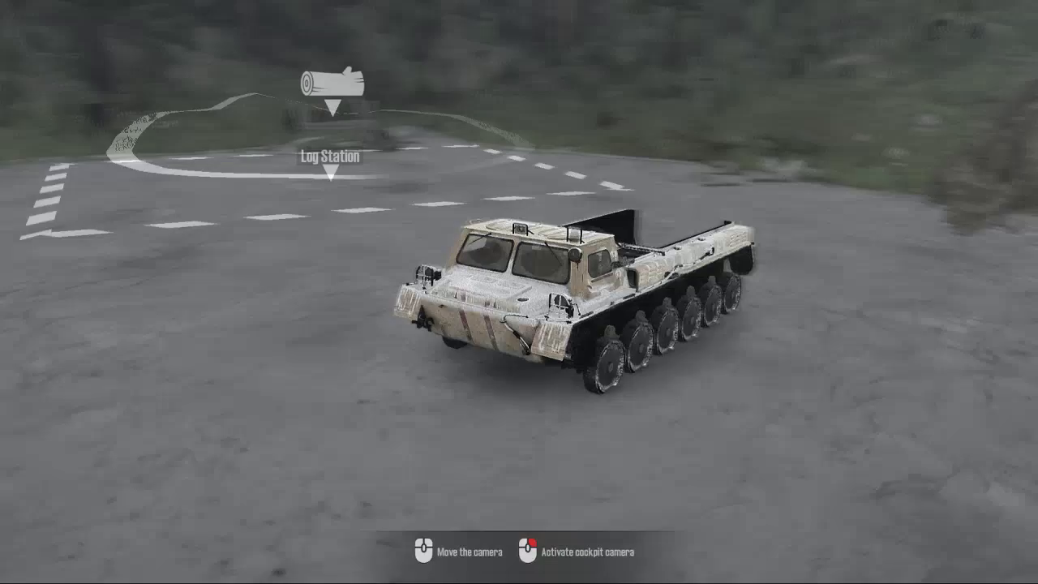
key(Escape)
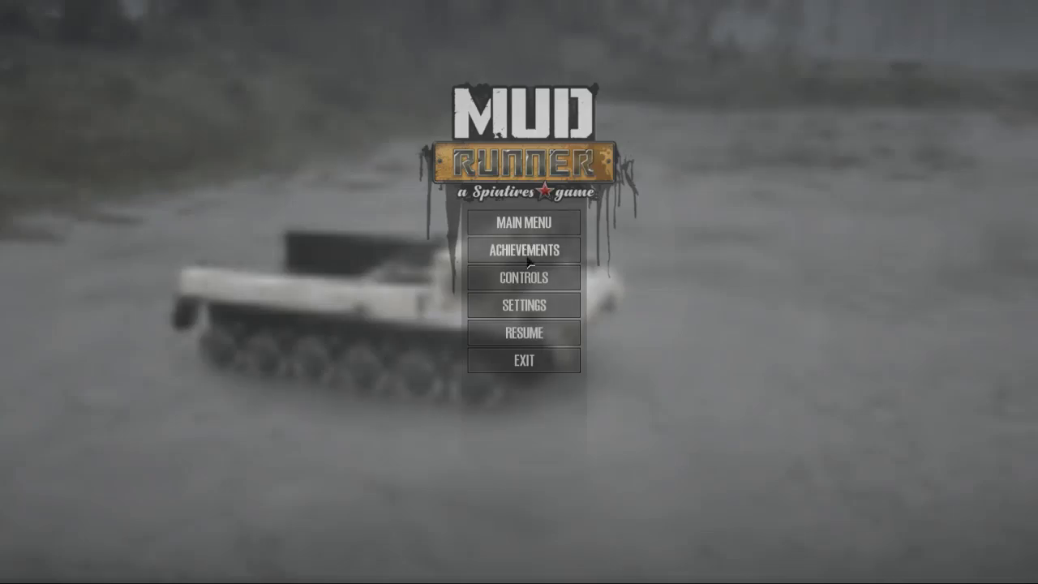
click(560, 225)
click(504, 306)
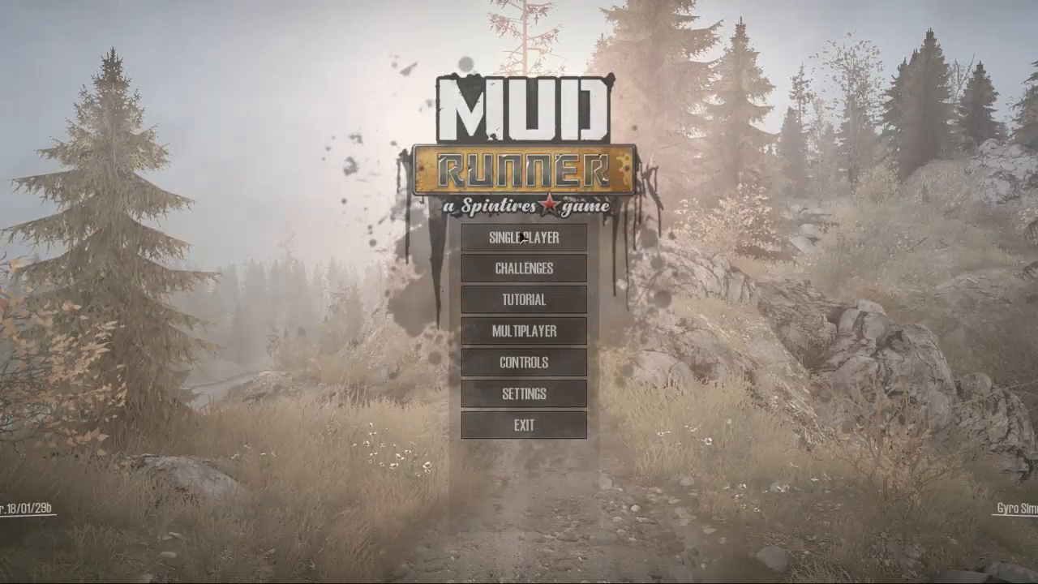
click(525, 234)
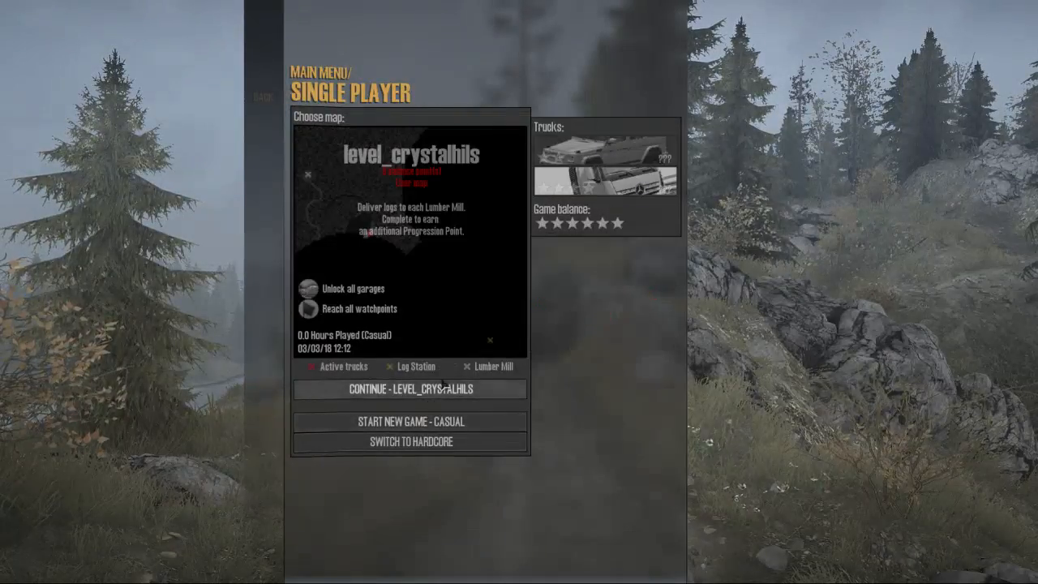
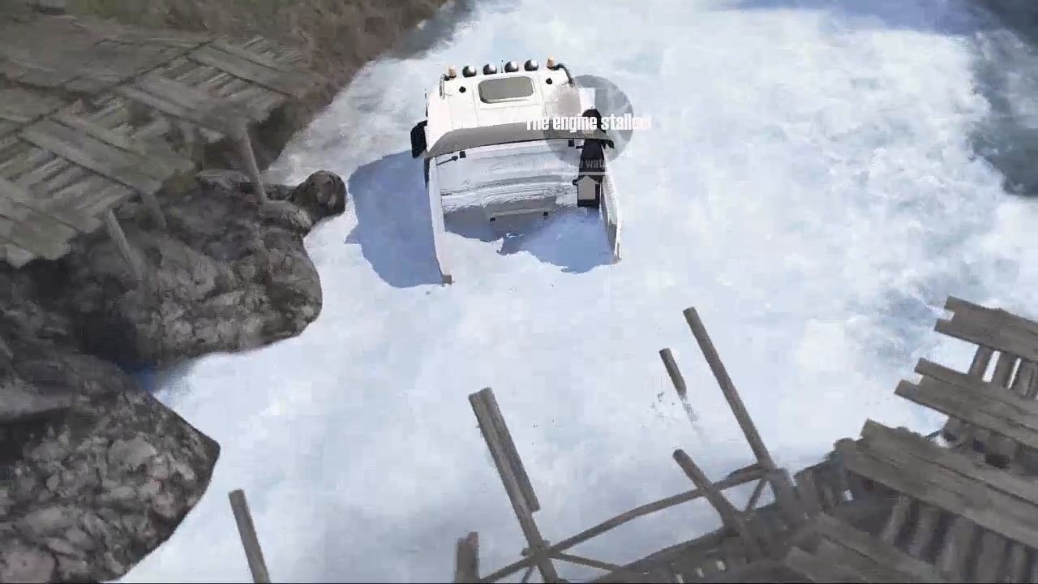
Switch from the Actros stuck in the river to the G 65 AMG parked at the garage.
key(Escape)
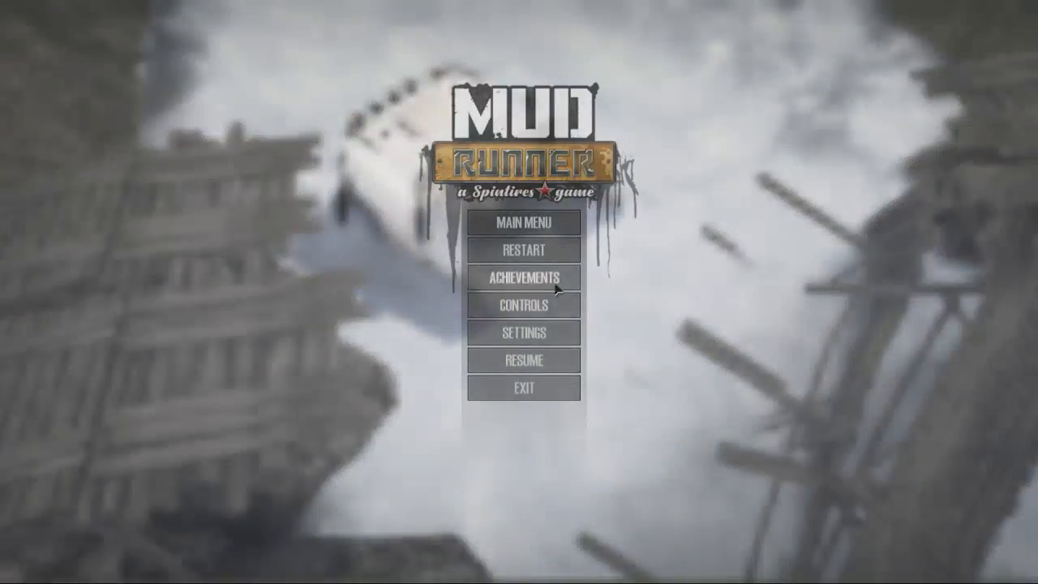
key(Escape)
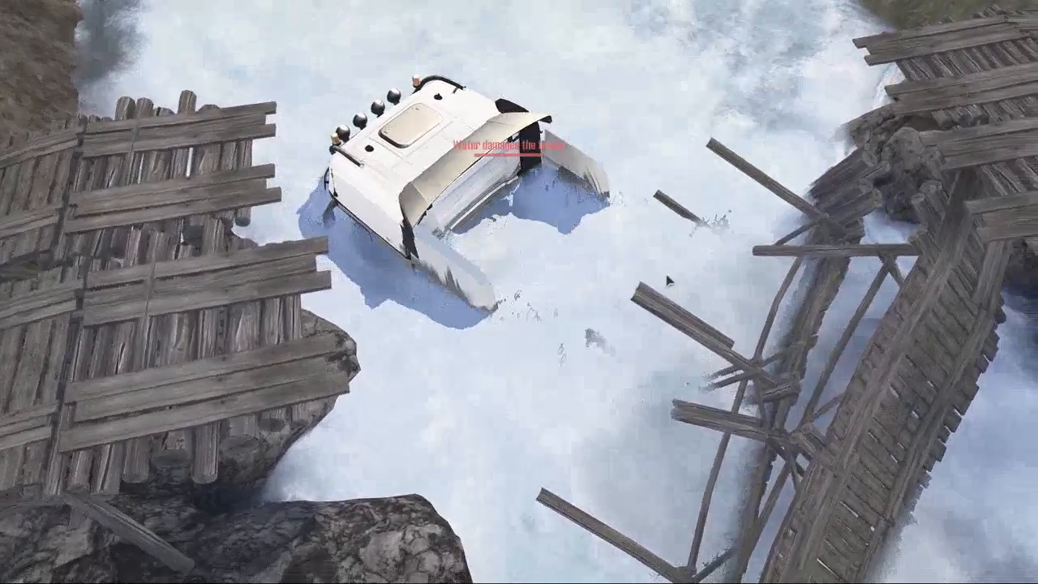
key(F1)
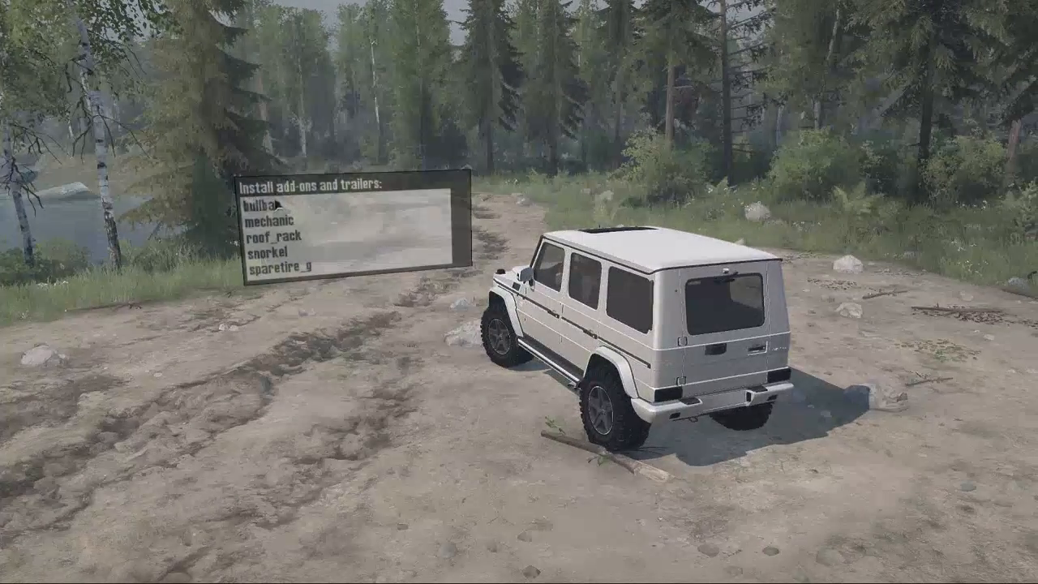
Install the bullbar, mechanic, roof_rack, snorkel and sparetire_g add-ons on the G 65 AMG.
click(290, 215)
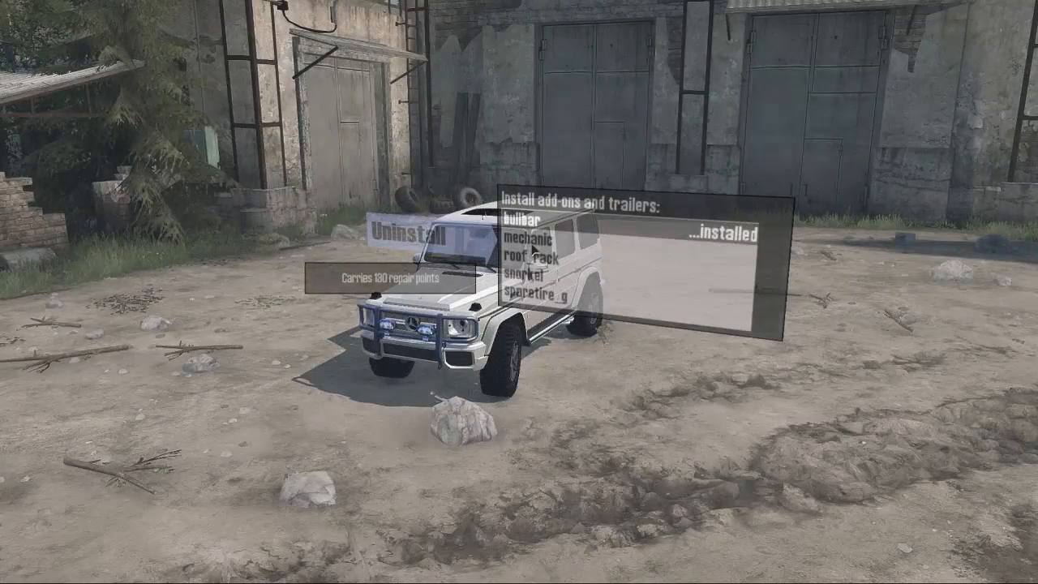
click(531, 240)
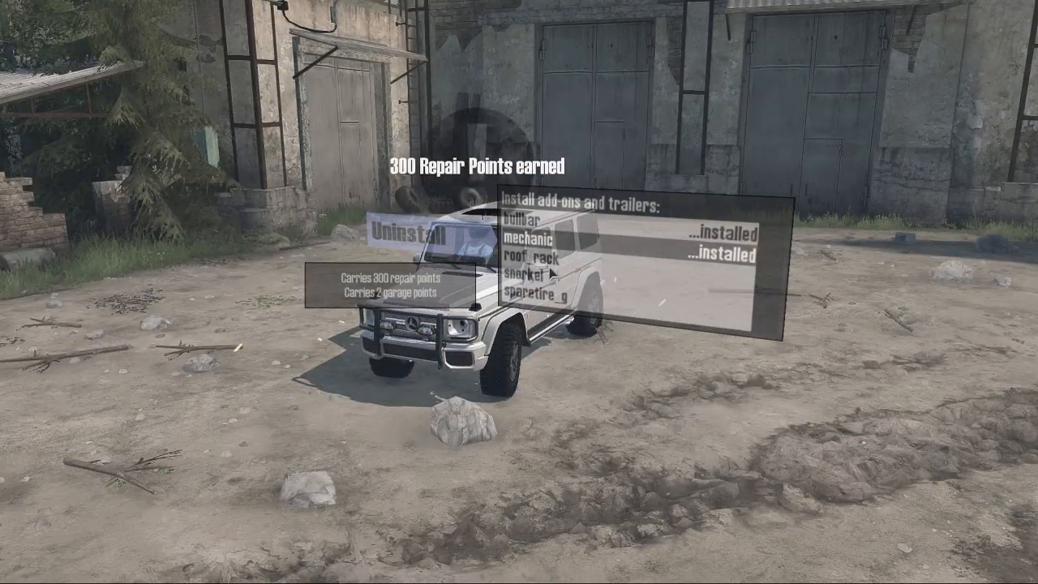
click(550, 274)
click(549, 285)
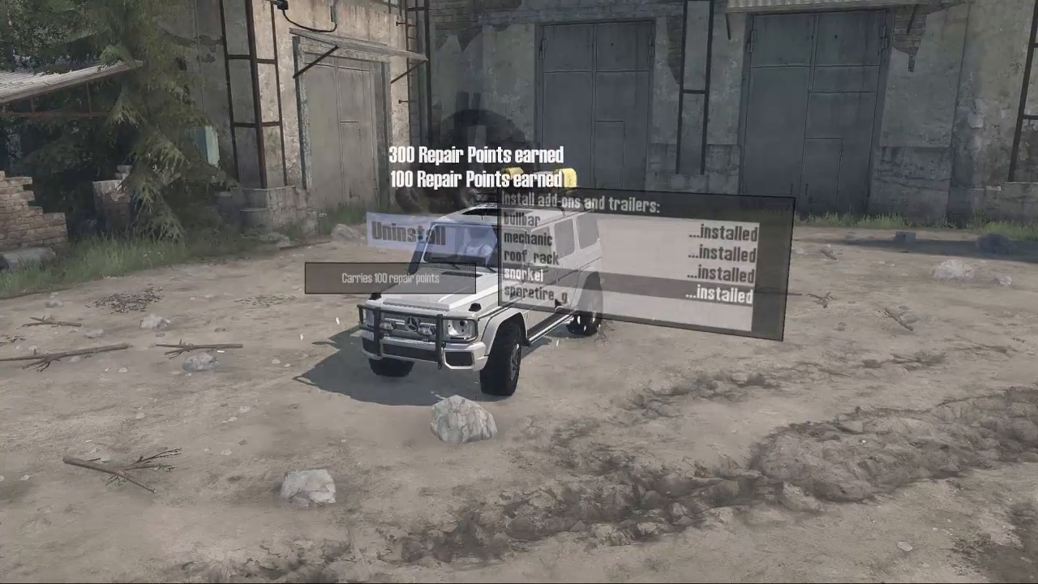
click(554, 297)
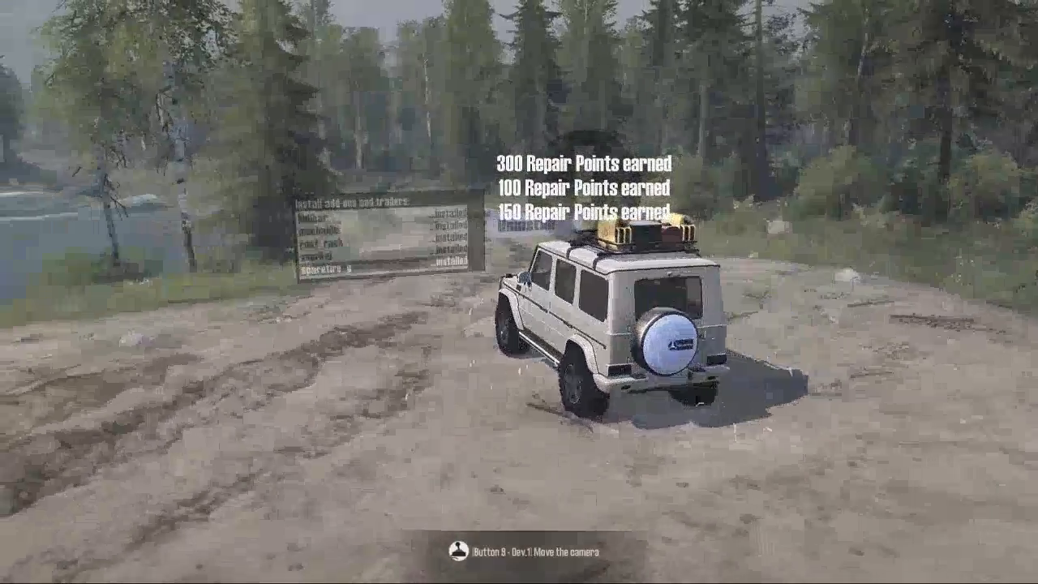
Drive the G 65 AMG out of the garage yard and along the lakeside track past the Fuel Station.
key(w)
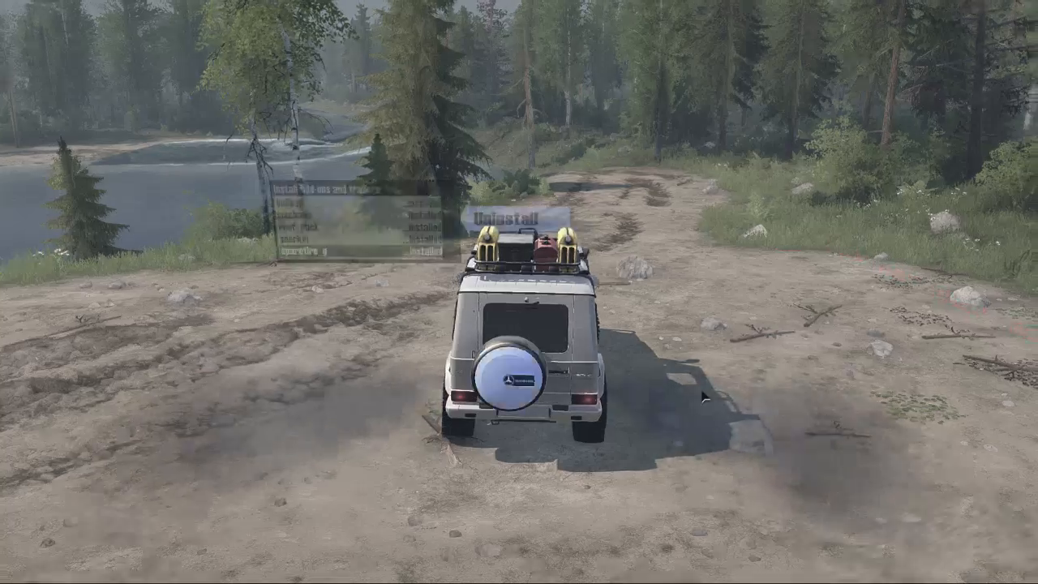
key(a)
key(a)
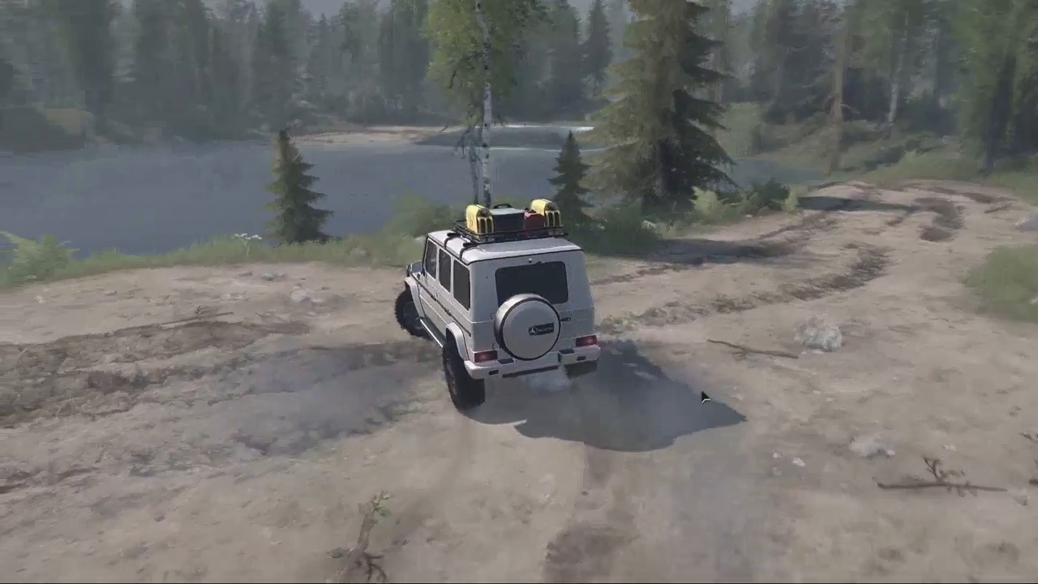
key(a)
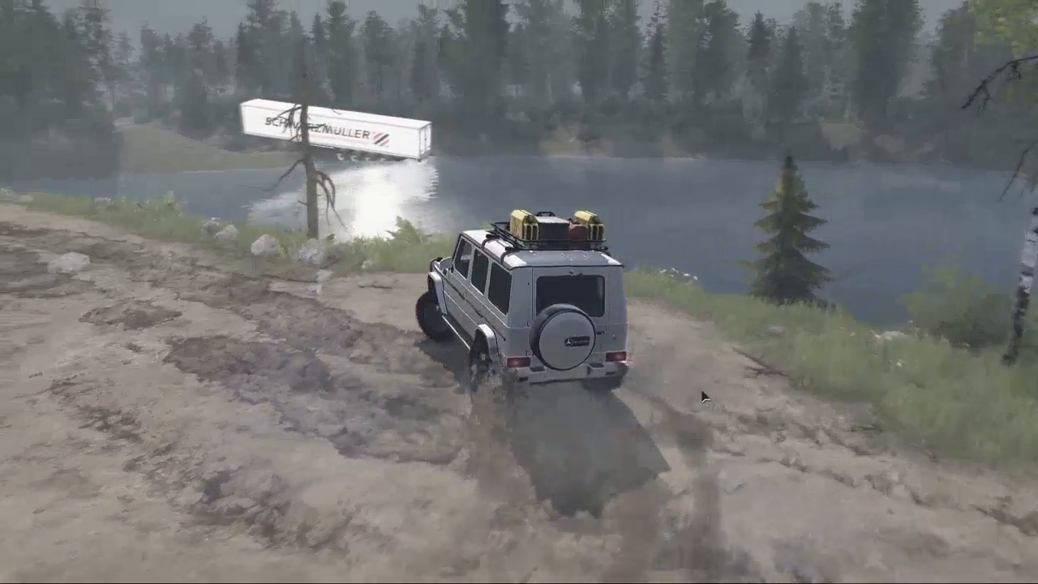
key(a)
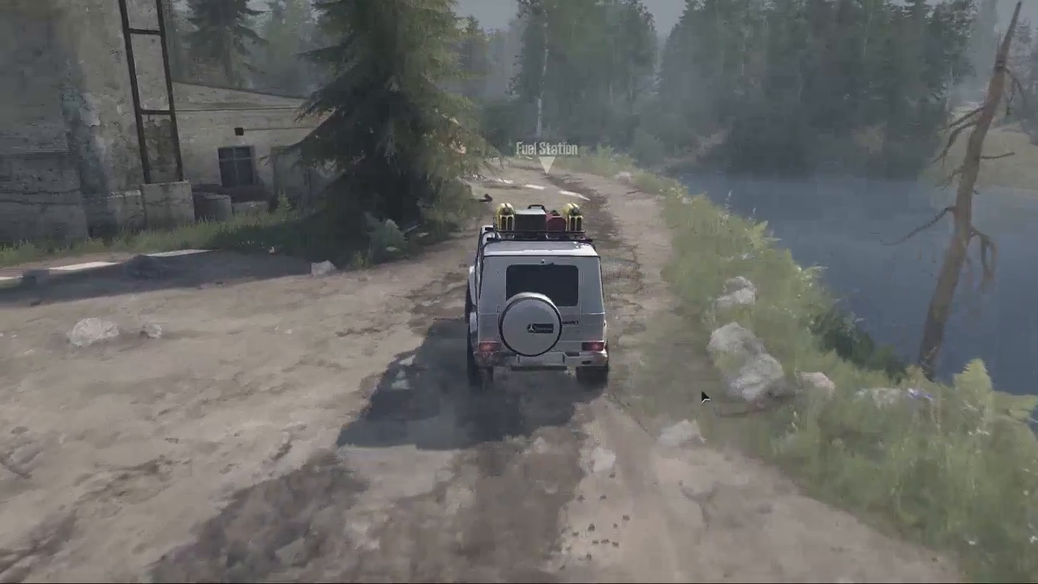
key(a)
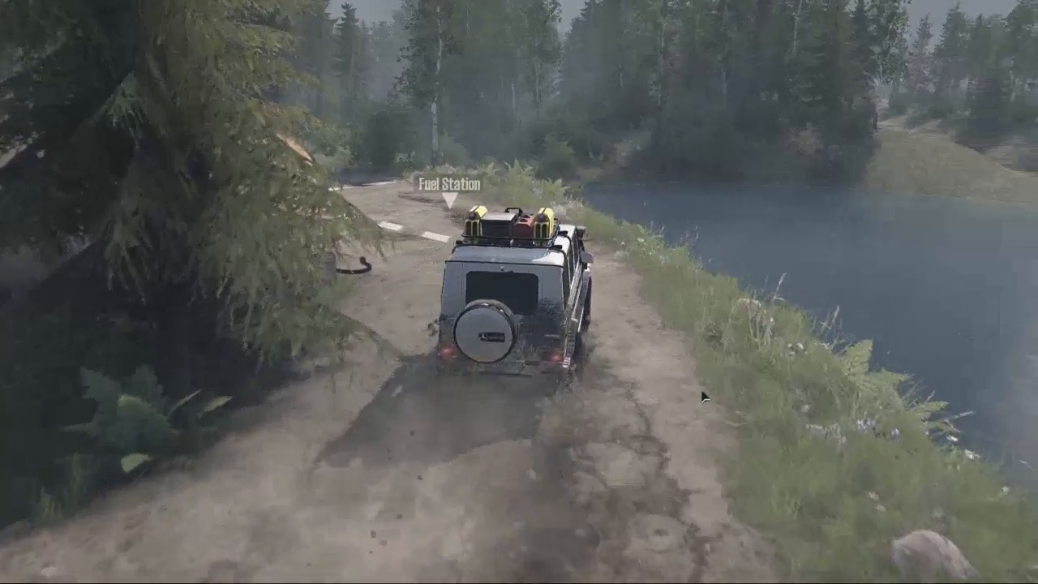
key(w)
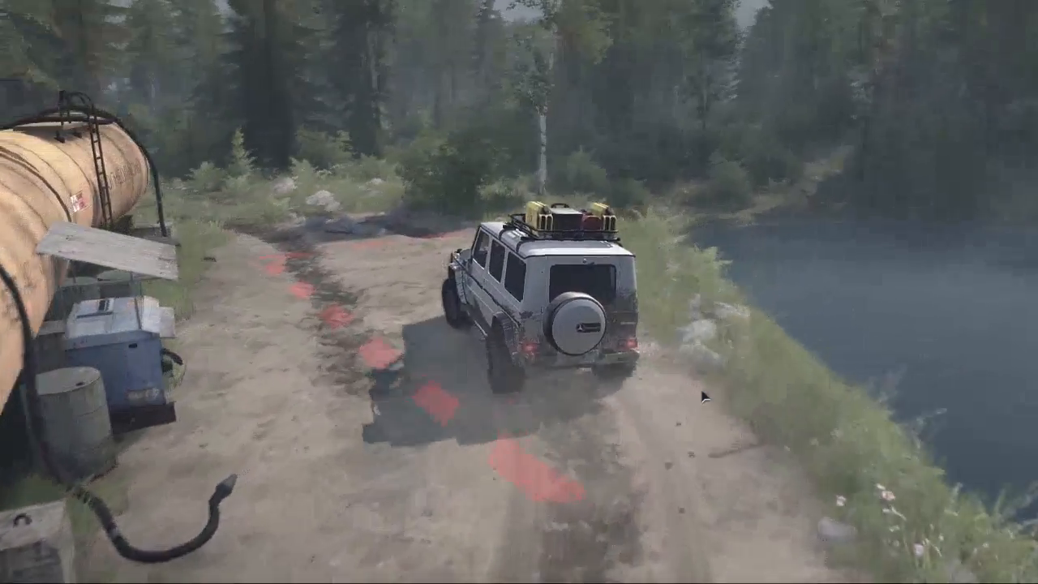
Switch to the cockpit view and drive from the Fuel Station onto the trail into the forest.
key(c)
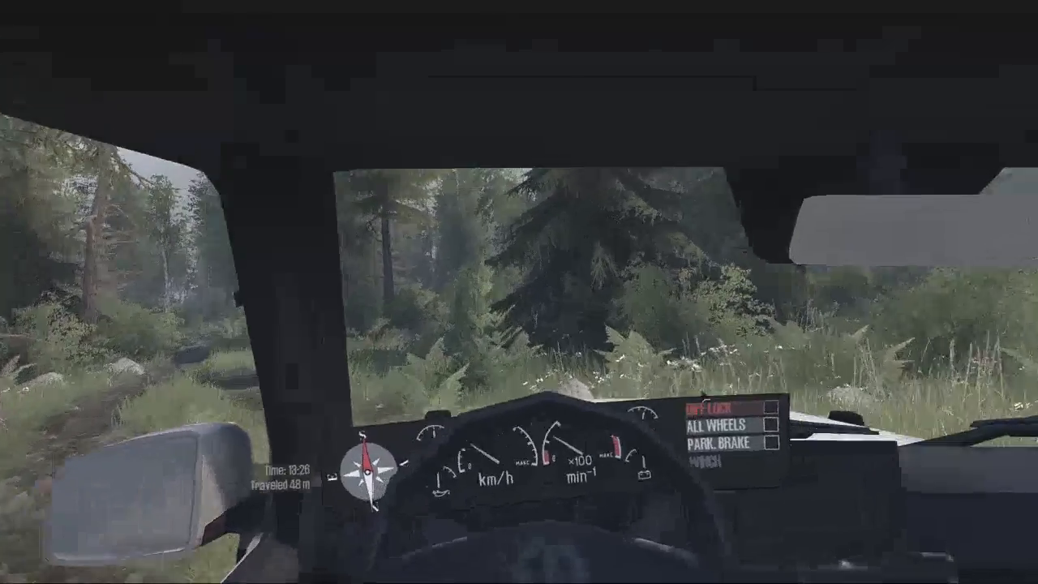
key(w)
key(w)
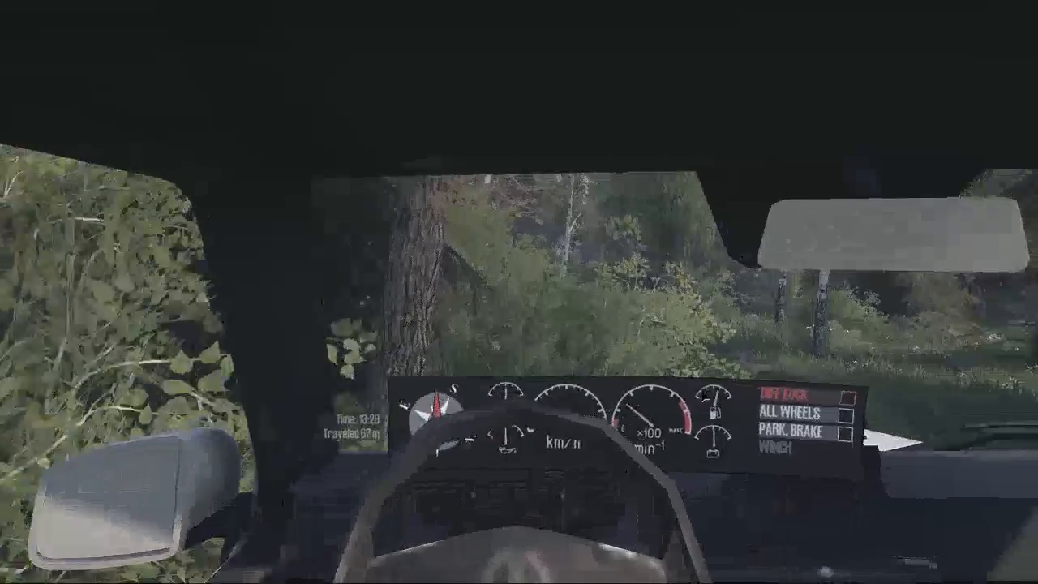
key(w)
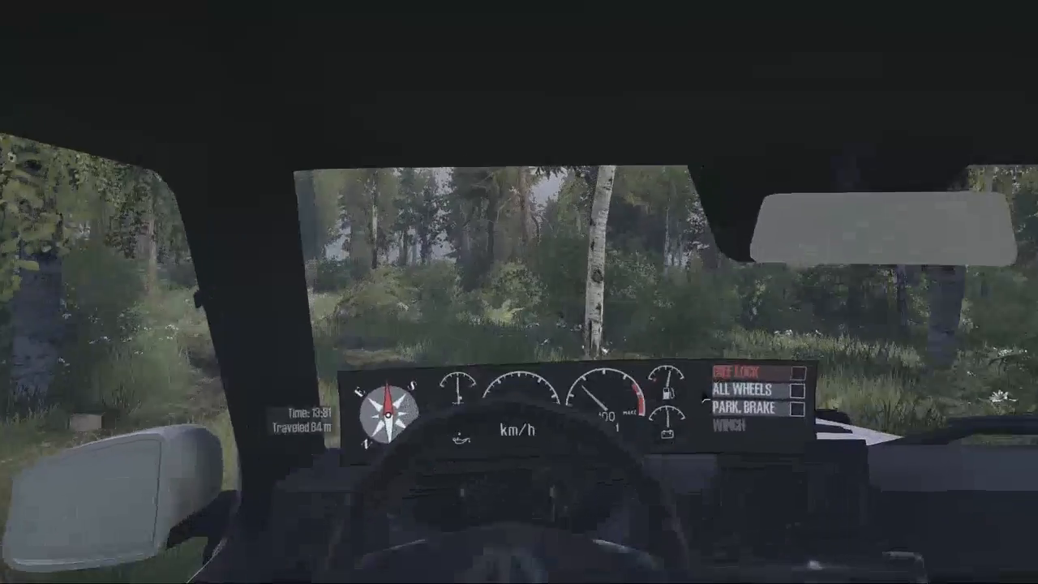
key(w)
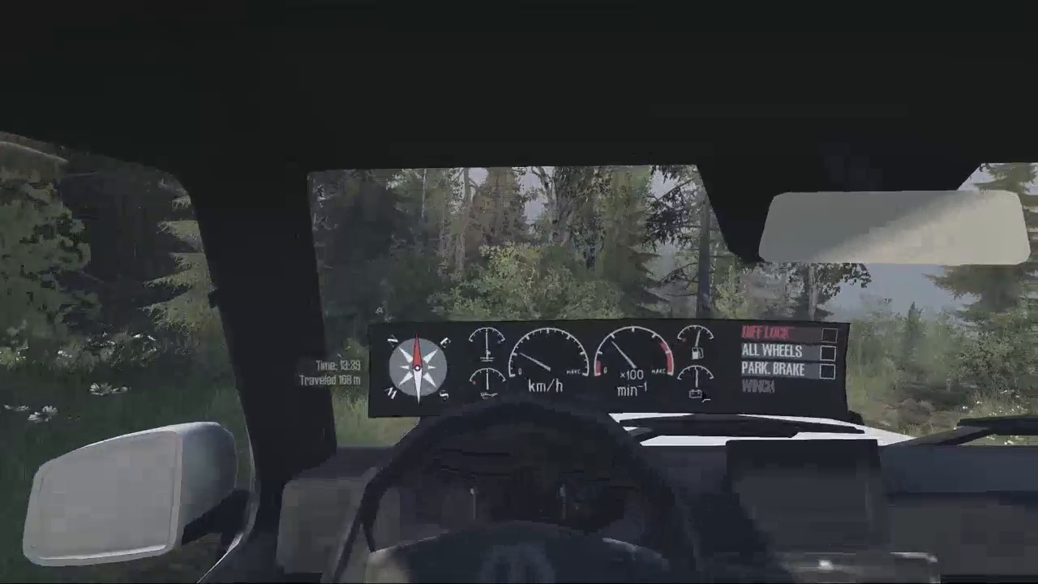
key(w)
key(d)
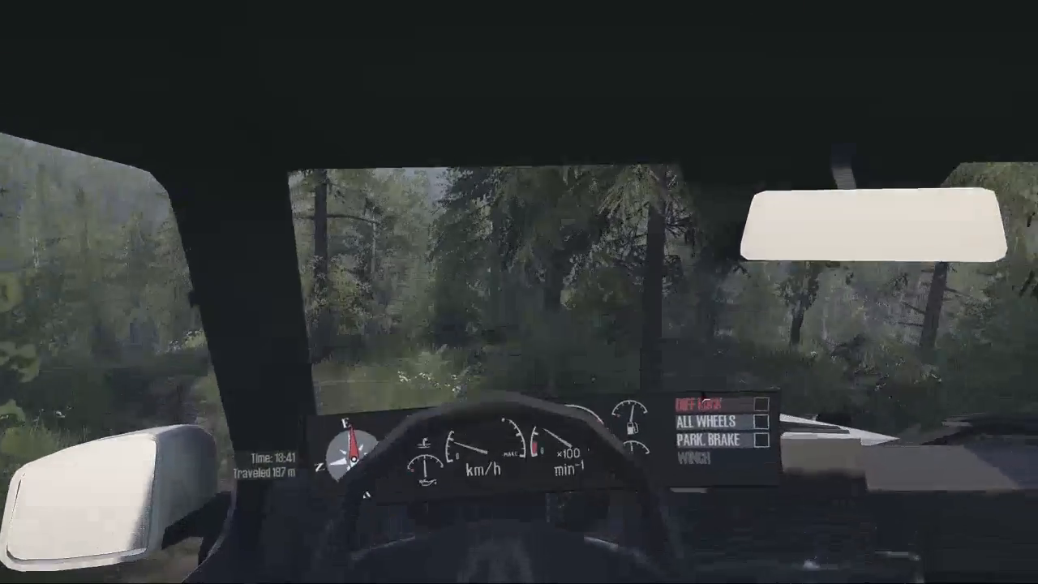
Follow the narrow, overgrown trail through the dense forest in cockpit view, steering between the trees and rocks.
key(w)
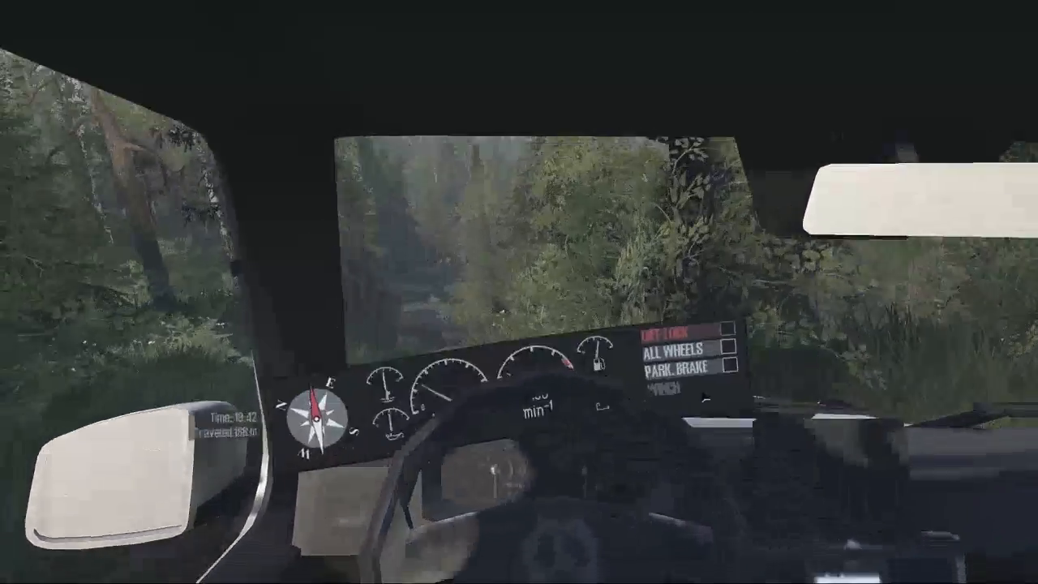
key(w)
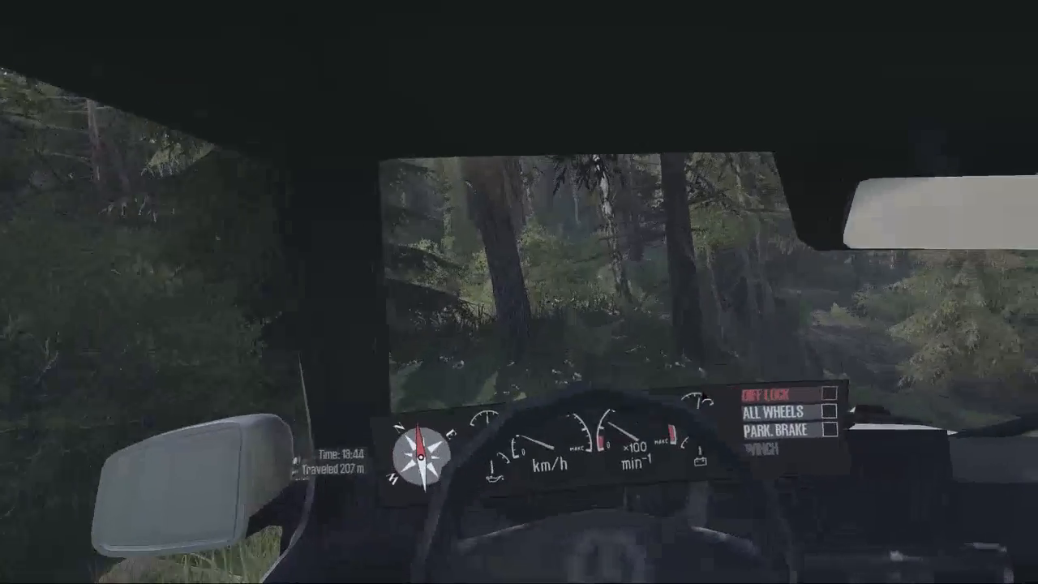
key(w)
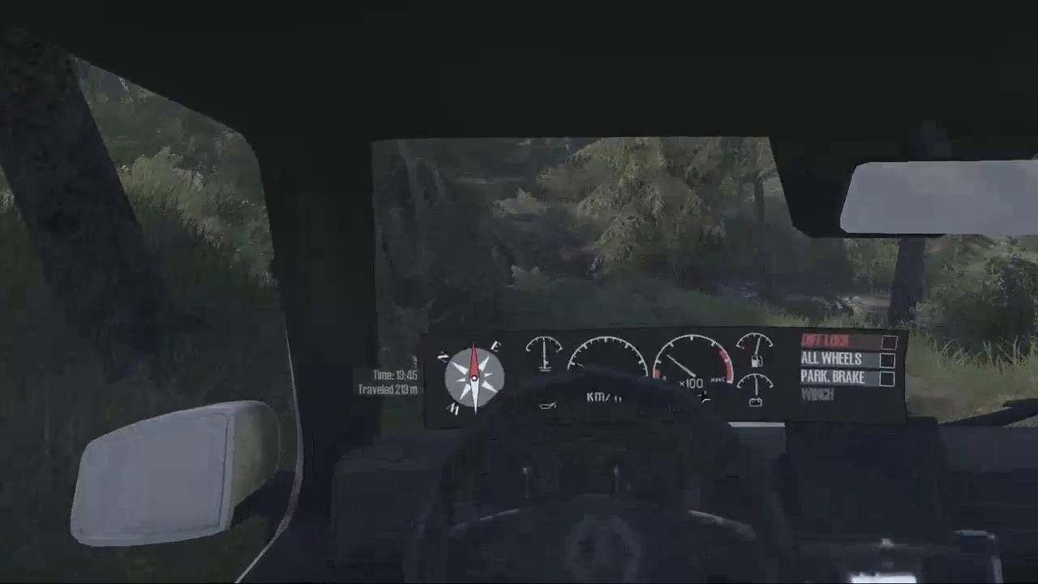
key(w)
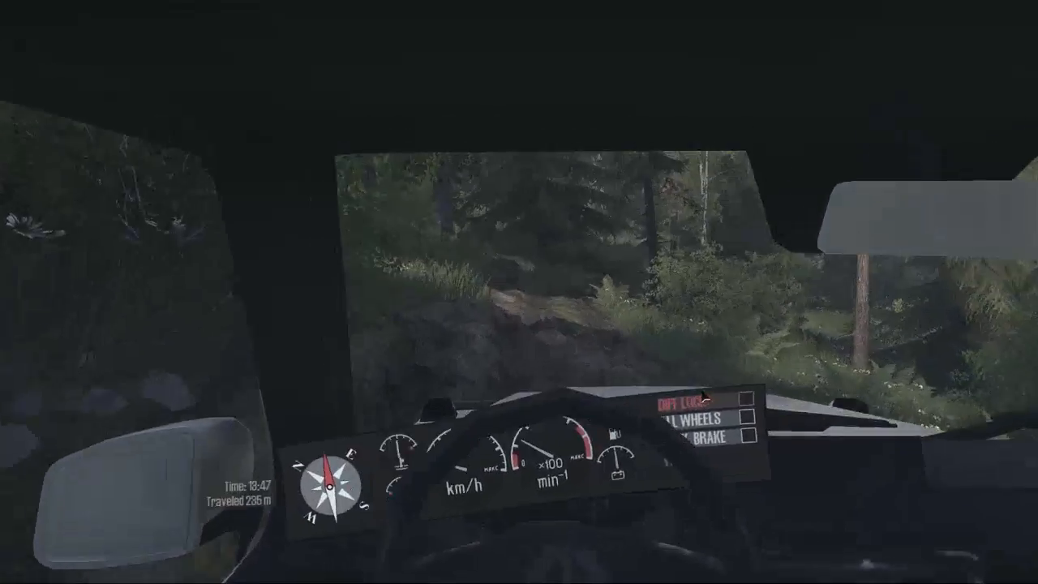
key(w)
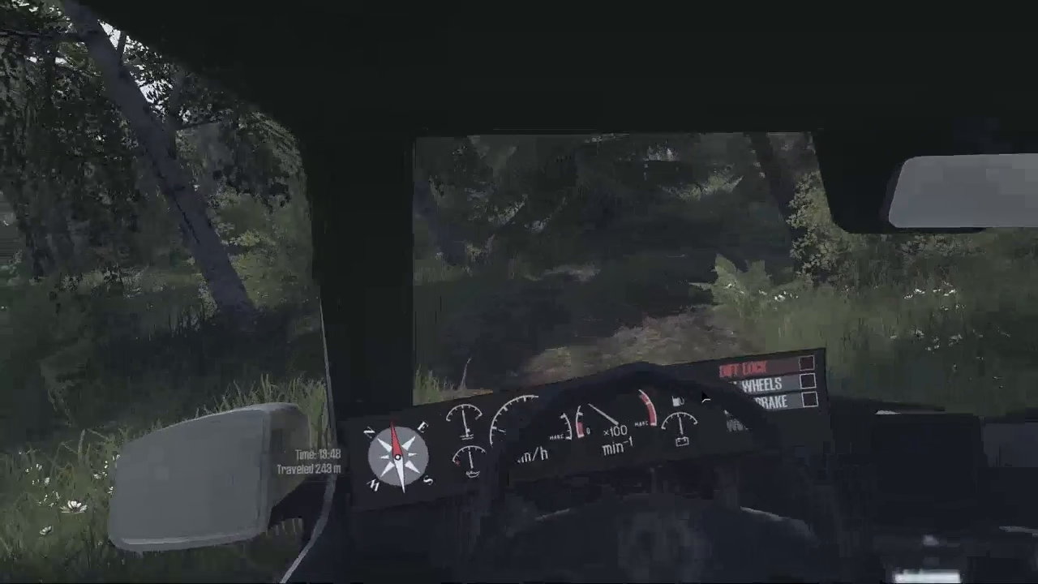
key(w)
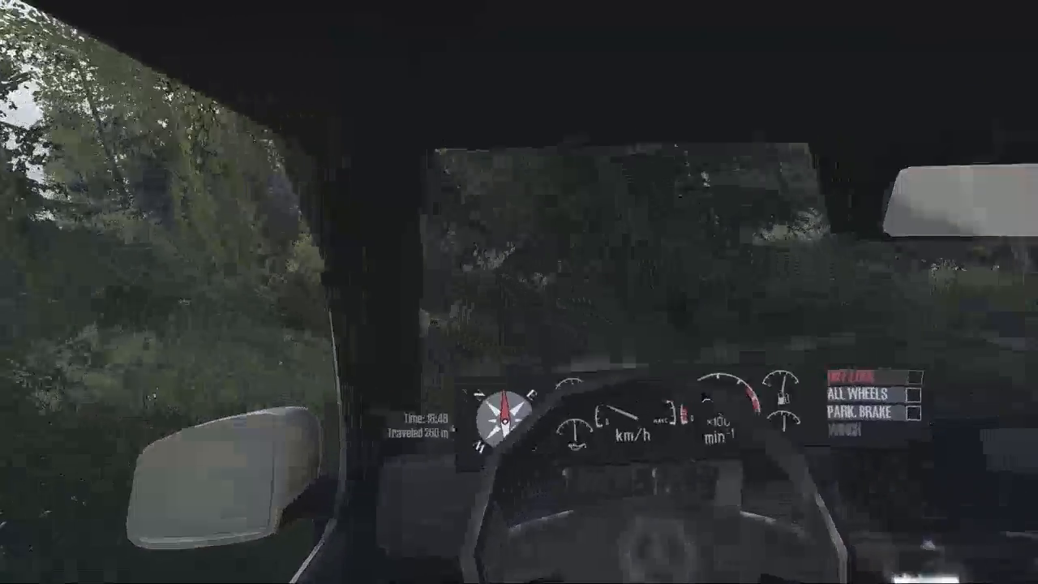
key(w)
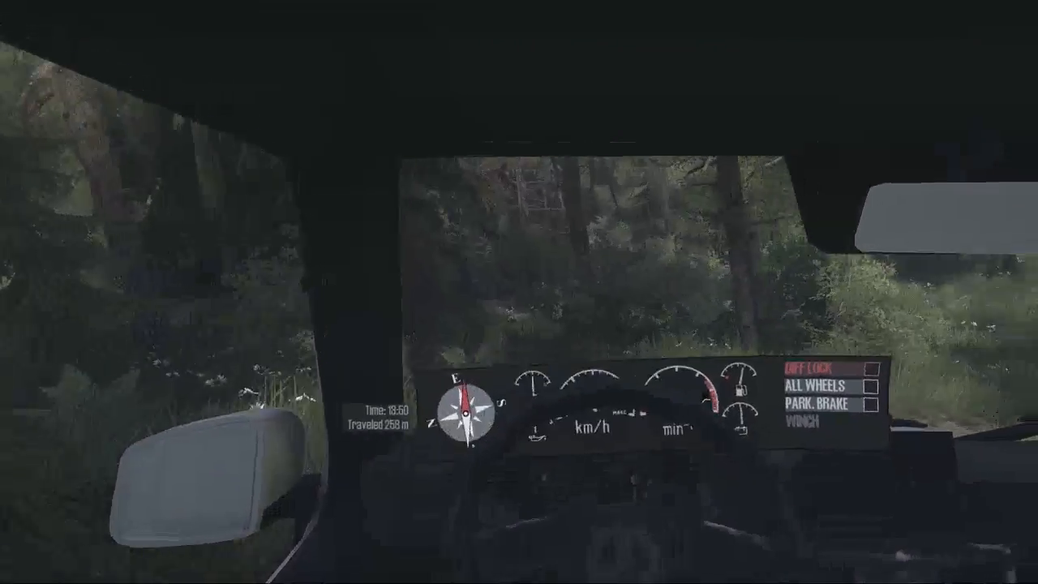
key(w)
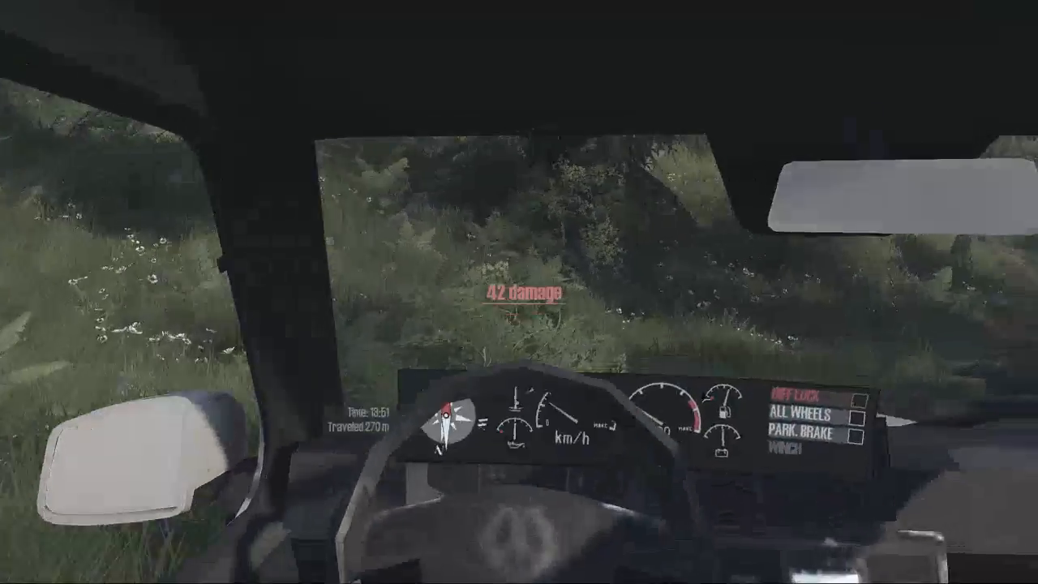
key(w)
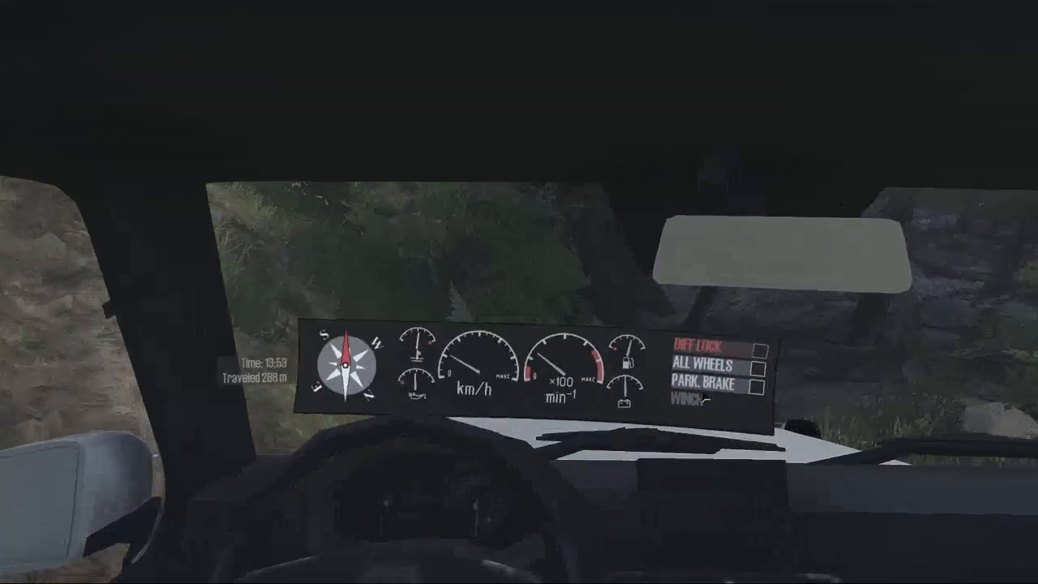
key(w)
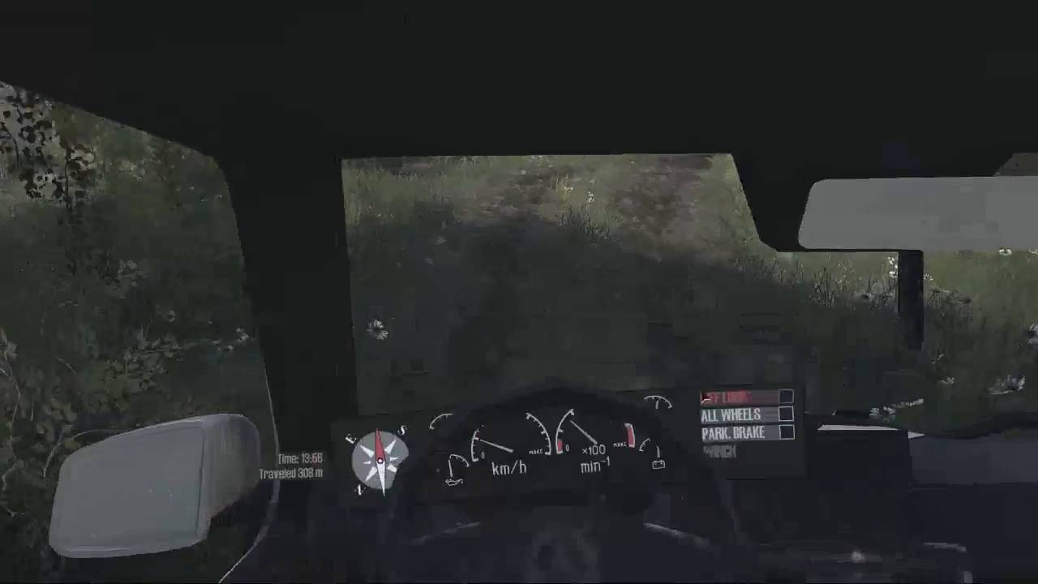
key(w)
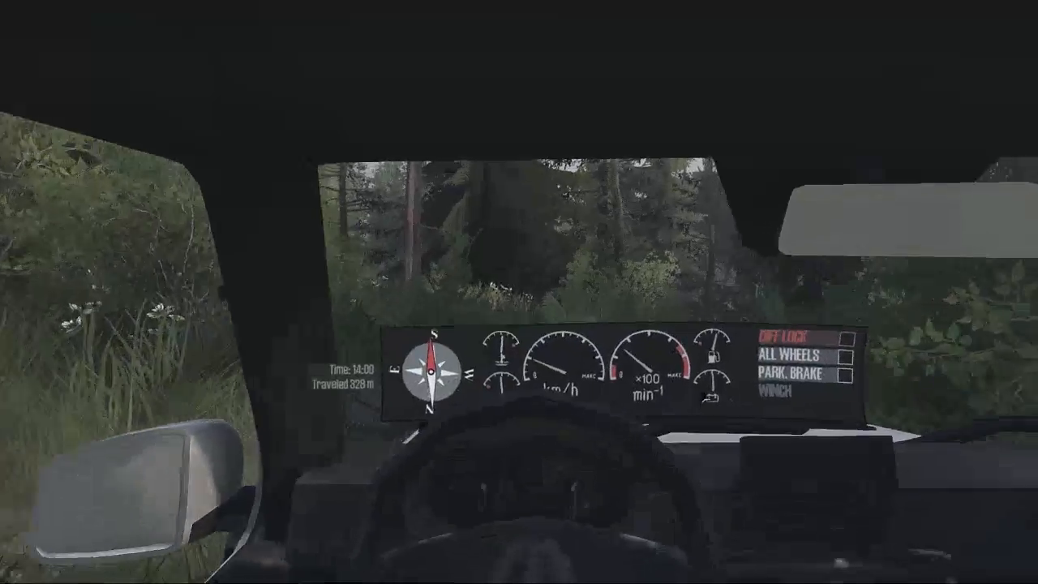
key(w)
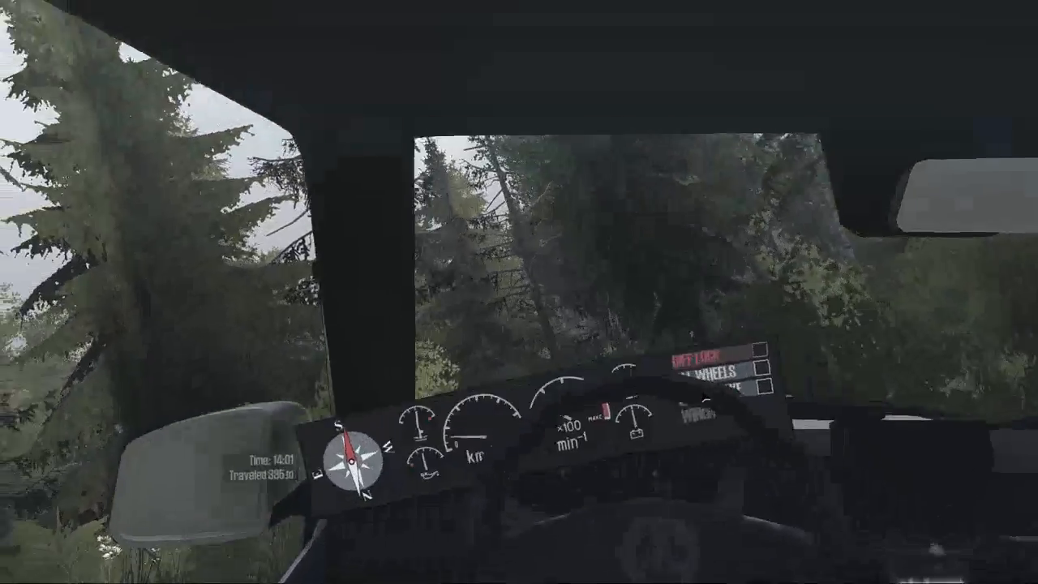
key(w)
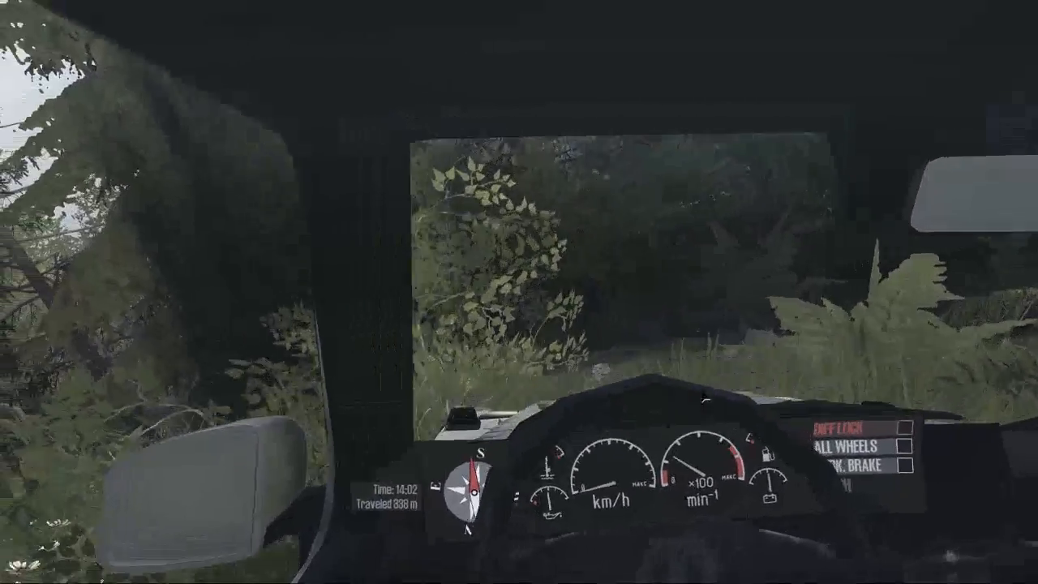
key(w)
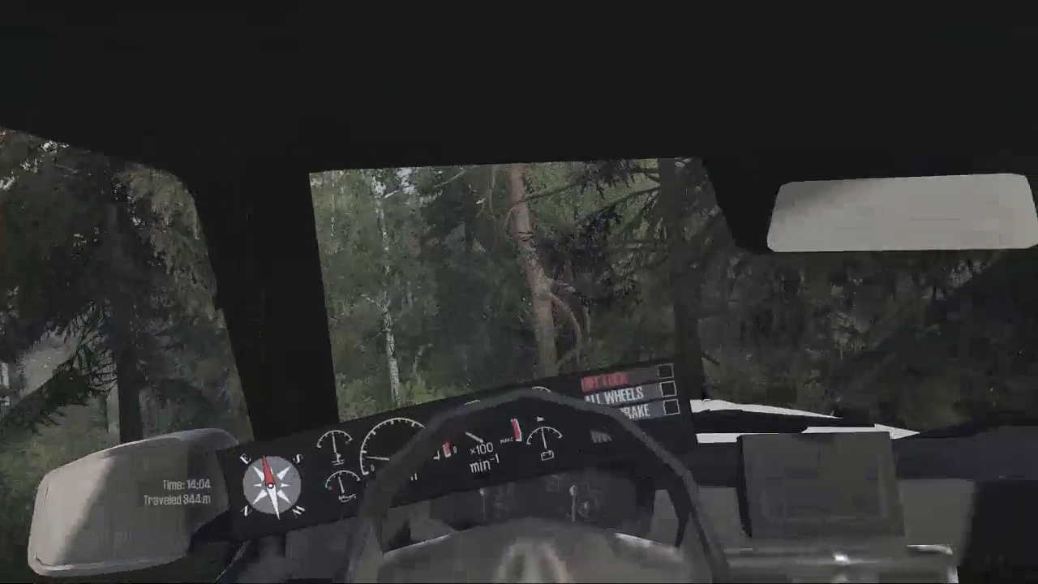
key(w)
key(w)
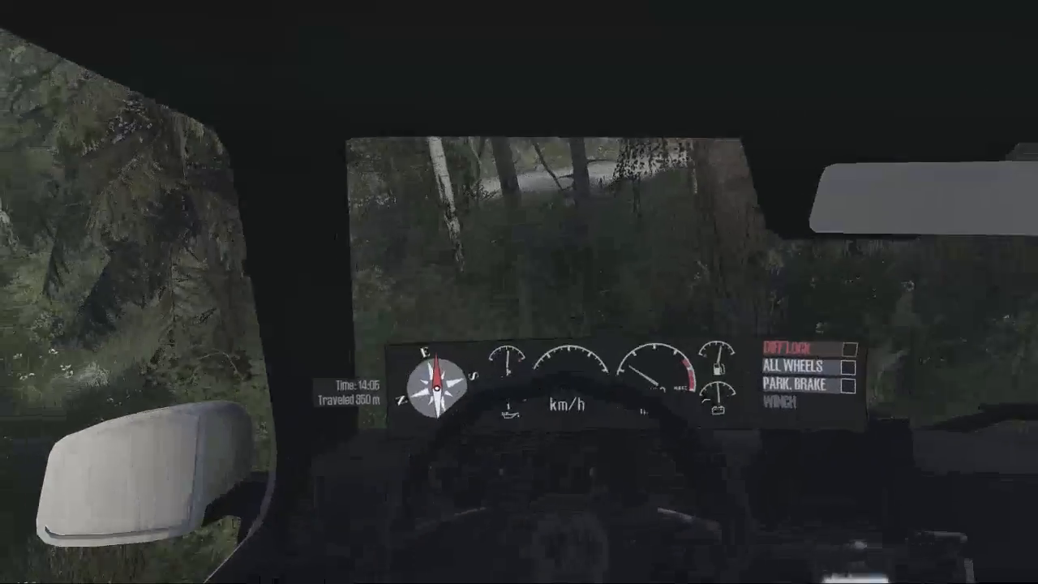
Steer around the pine trunk ahead, leave the undergrowth and continue along the gravel road.
key(w)
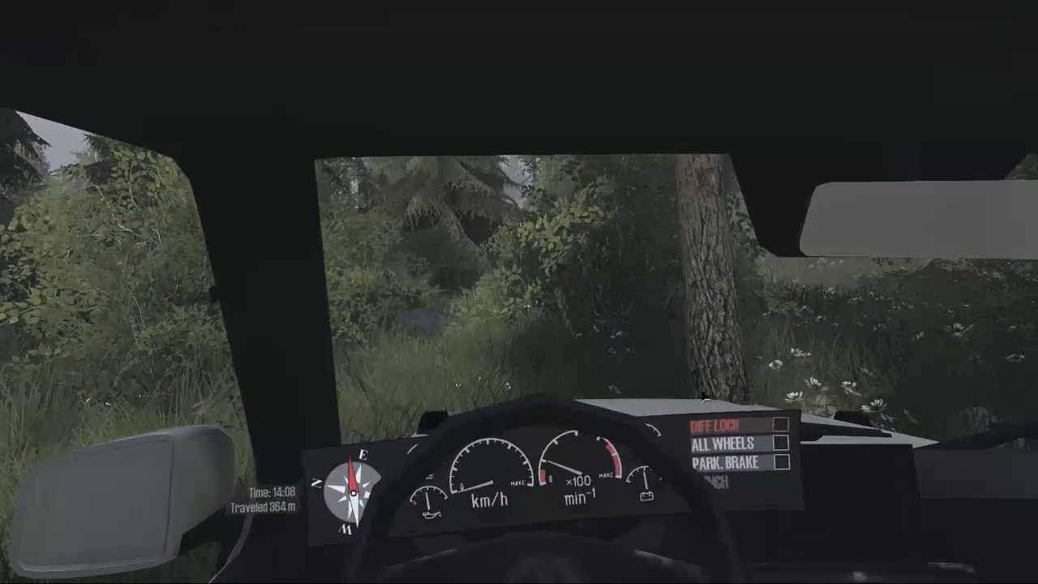
key(w)
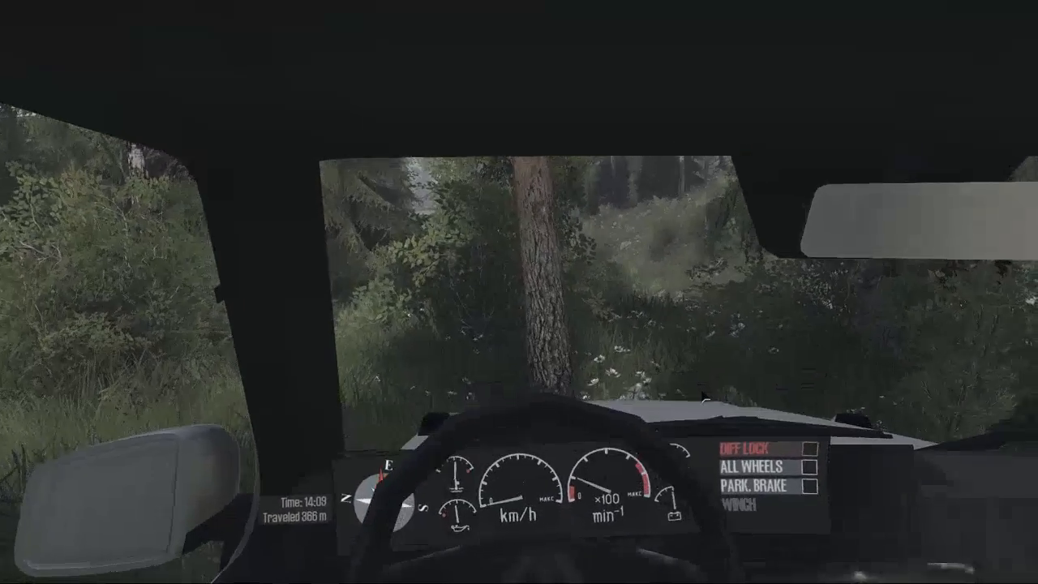
key(w)
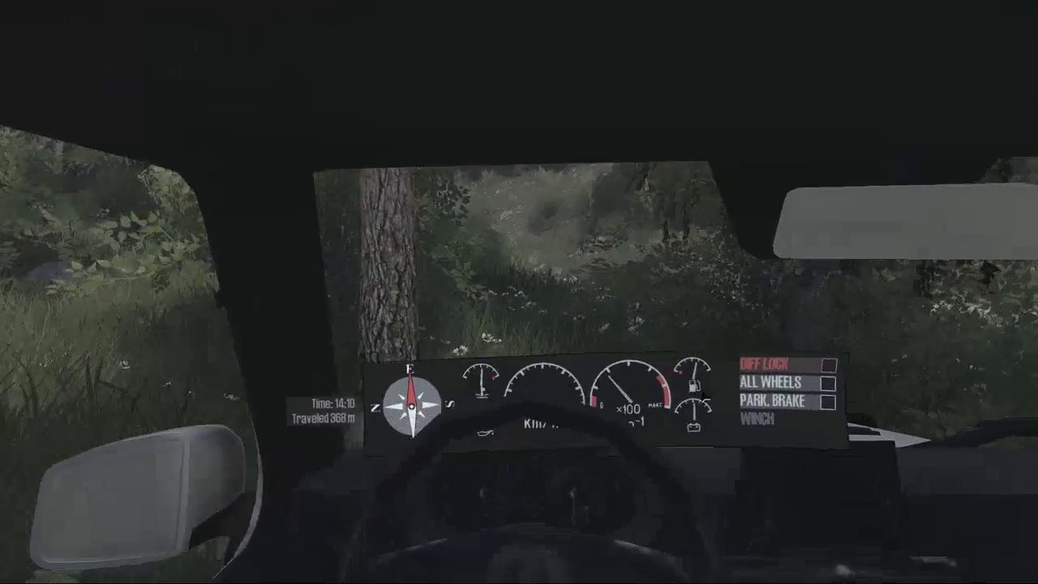
key(w)
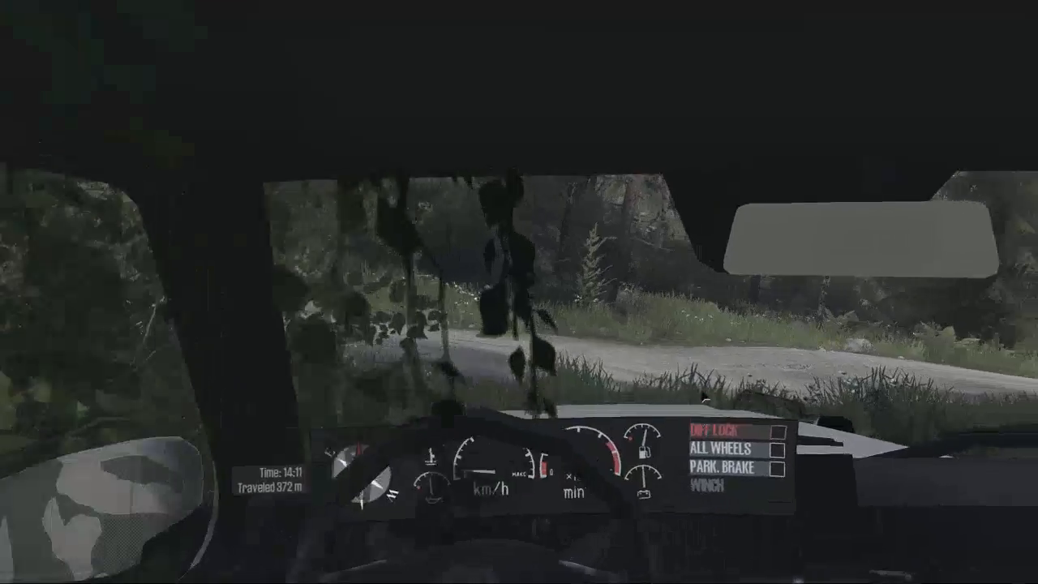
key(w)
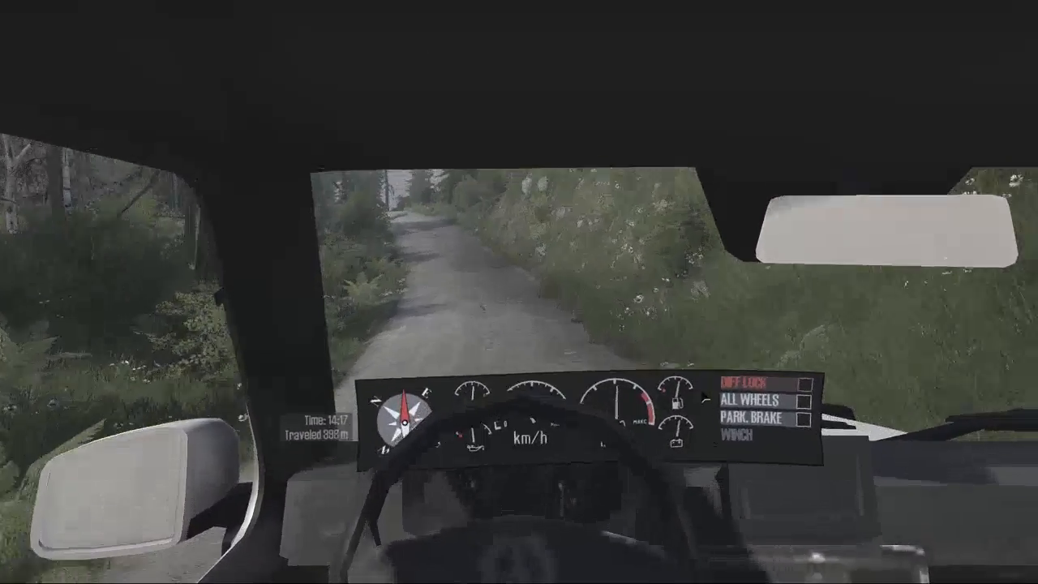
End the test drive and exit the game to the desktop launcher, confirming the exit.
key(c)
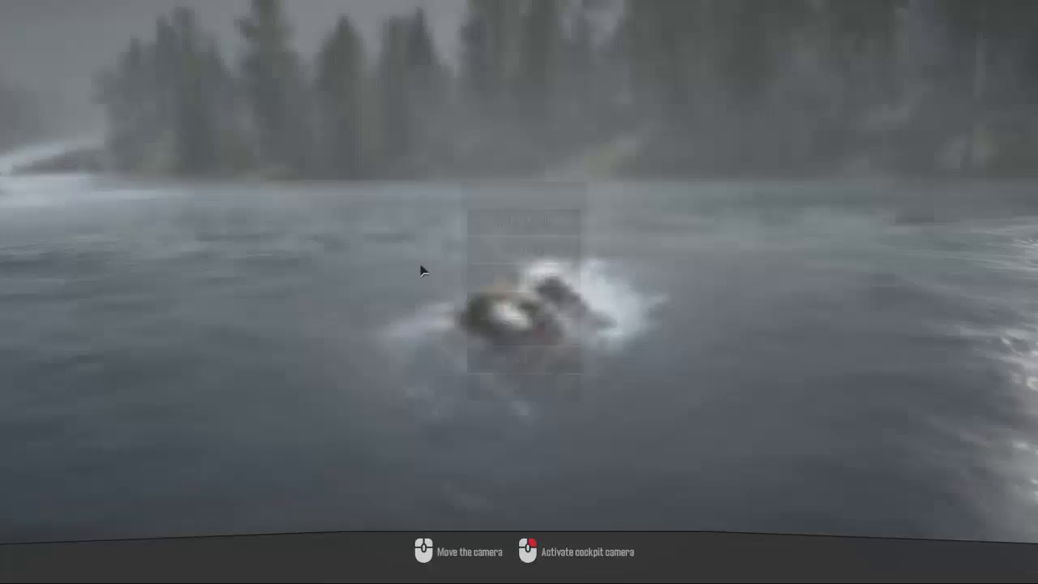
key(Escape)
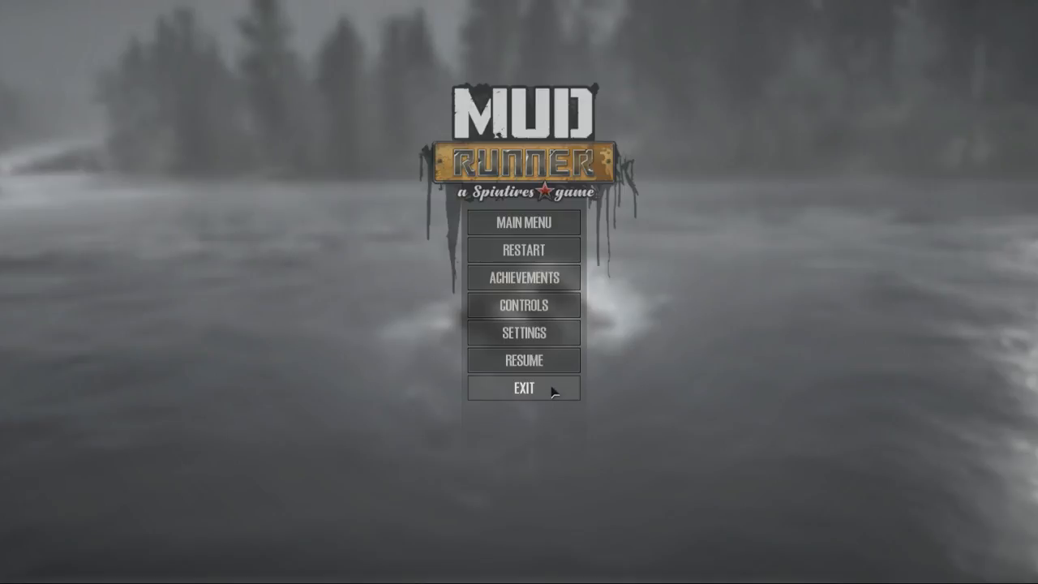
click(552, 392)
click(491, 312)
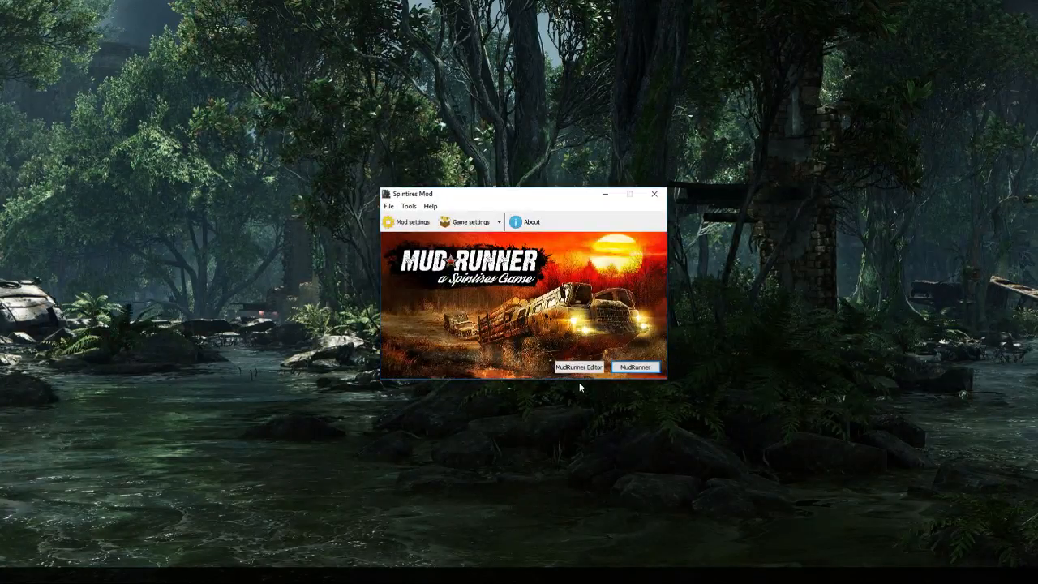
Launch the MudRunner Editor from the Spintires Mod launcher and open the recent level_crystalhils level.
click(594, 367)
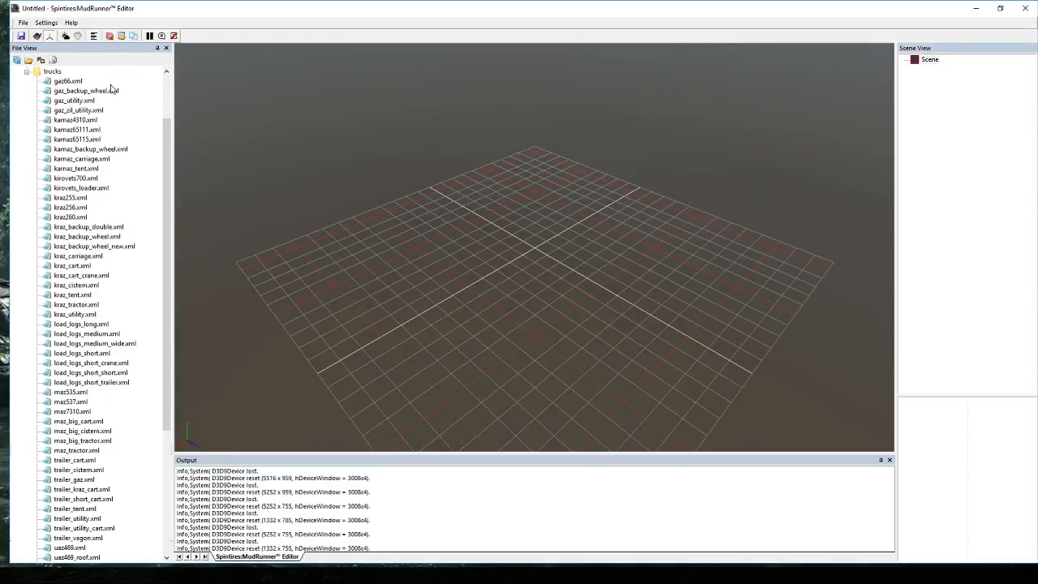
click(22, 23)
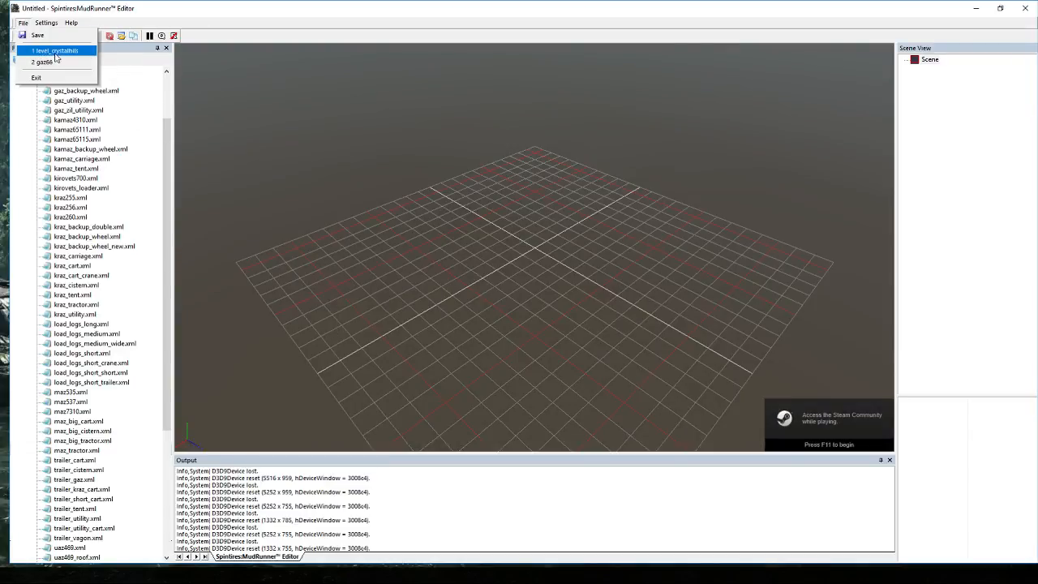
click(61, 51)
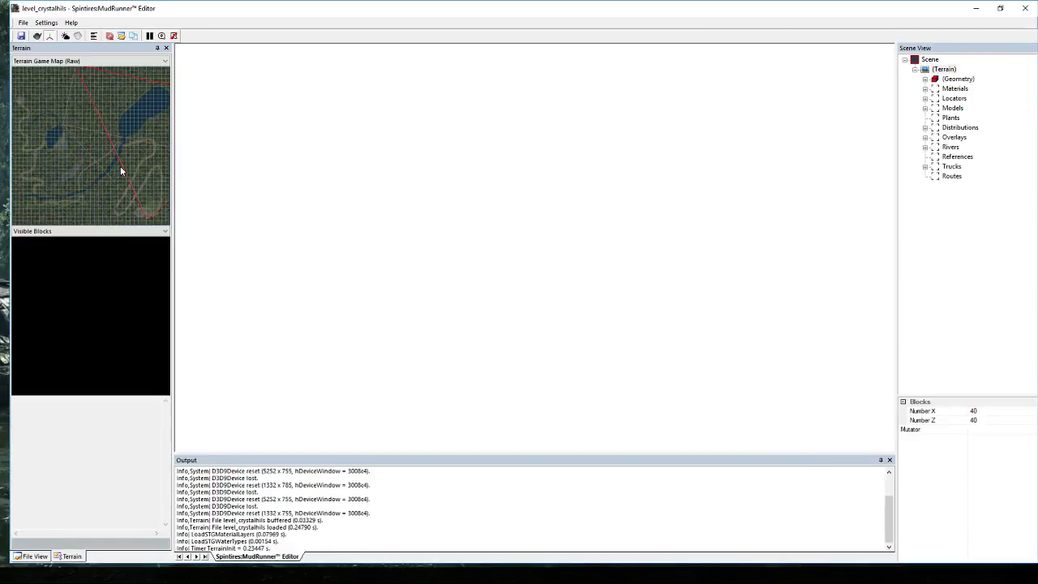
Examine the forest between the log station's winding road and the house beside the River 1 bridge.
scroll(500, 321, down, 5)
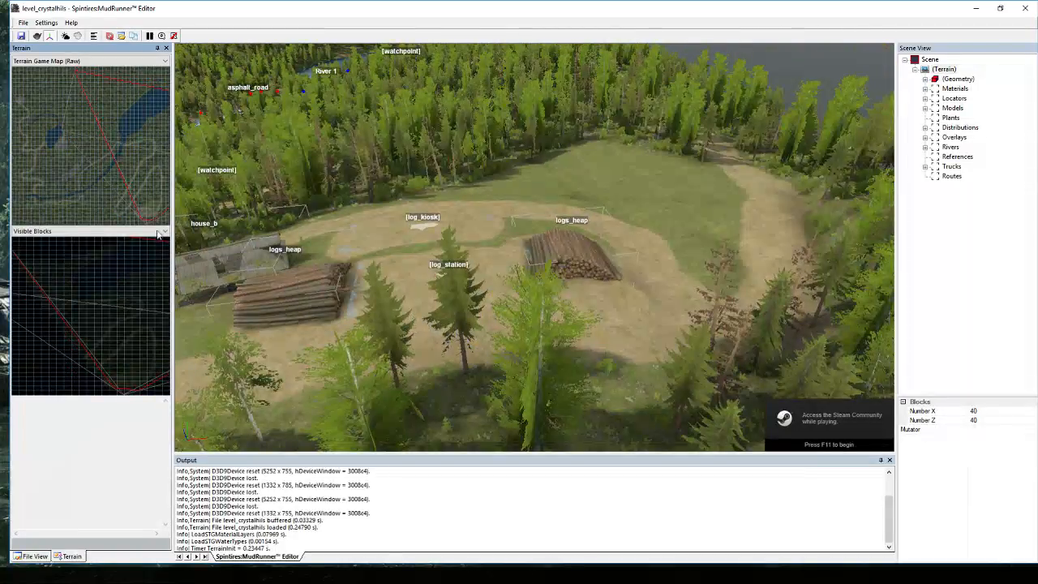
scroll(370, 285, up, 2)
scroll(369, 284, down, 10)
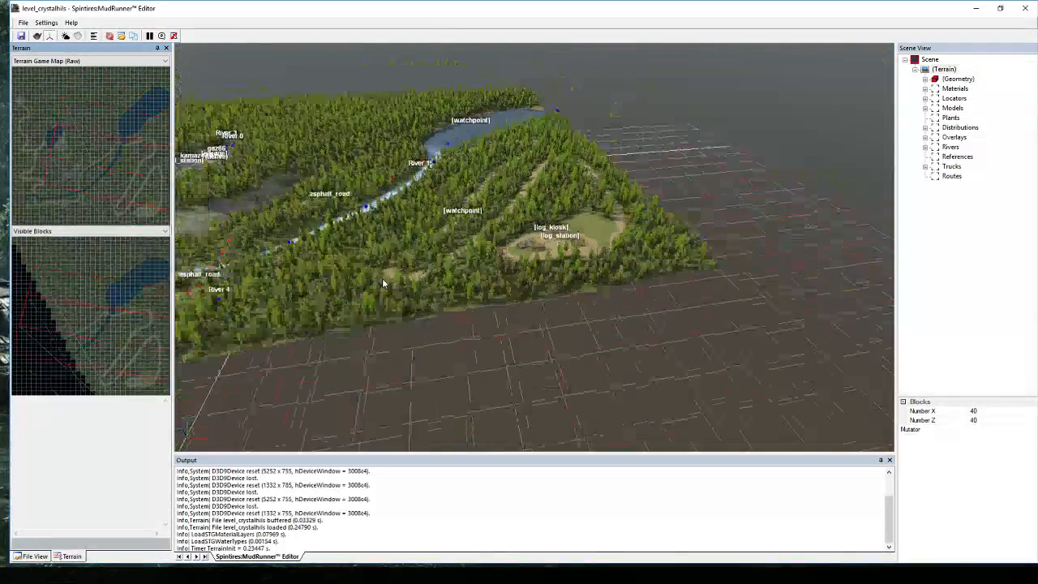
alt+middle_drag(438, 285, 467, 270)
scroll(467, 271, down, 5)
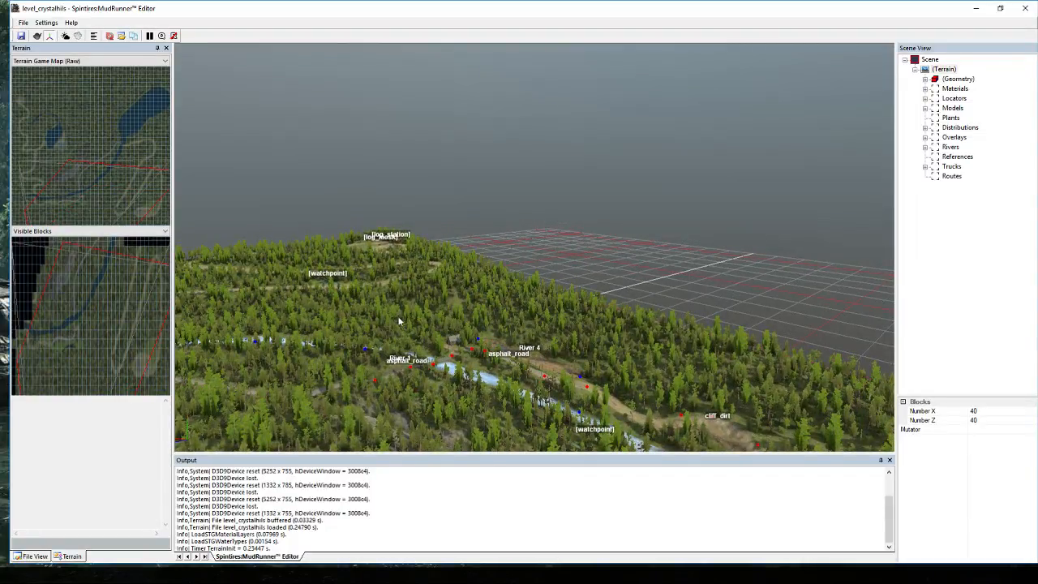
alt+middle_drag(398, 321, 365, 342)
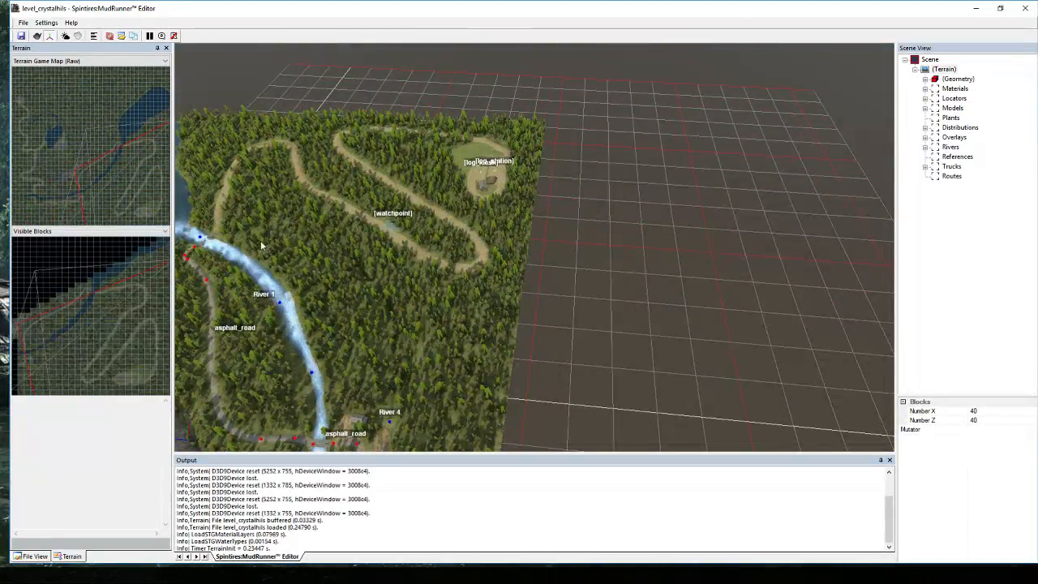
scroll(264, 244, up, 4)
scroll(568, 320, down, 4)
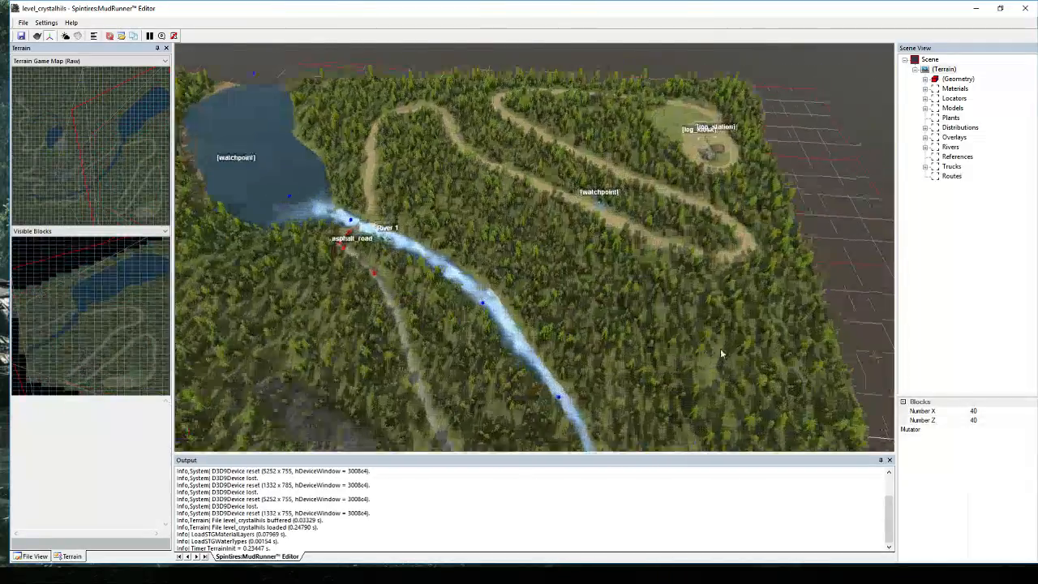
scroll(720, 350, down, 2)
scroll(717, 395, up, 7)
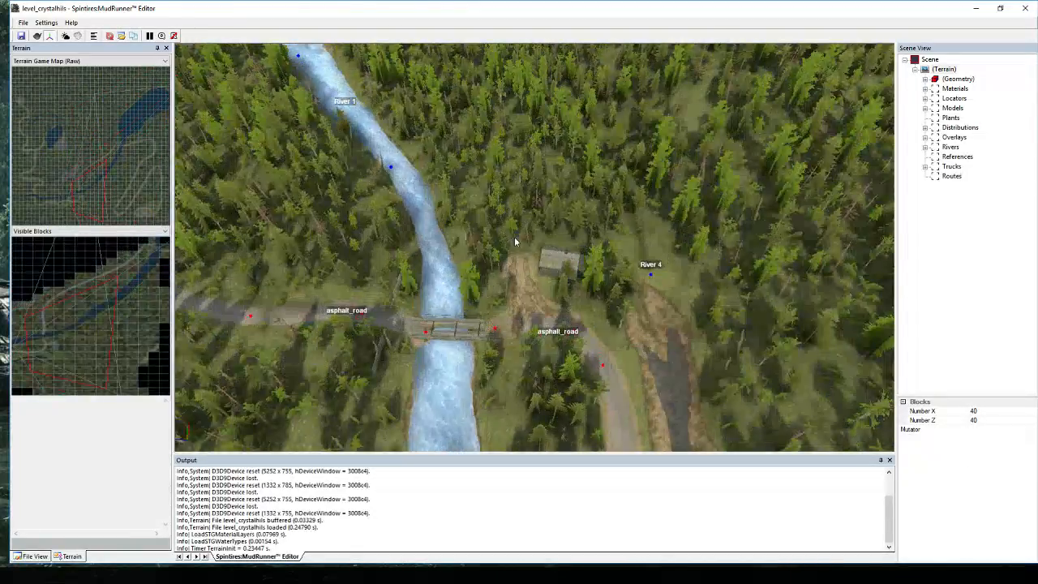
scroll(514, 241, up, 5)
scroll(511, 250, down, 2)
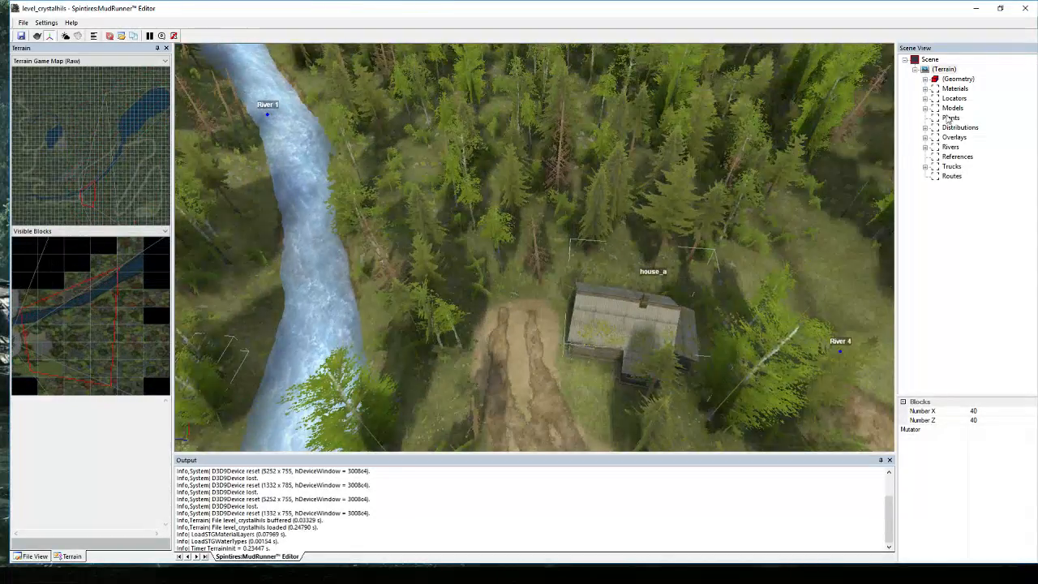
Open the Birches, BushesBig, Daisy, Ferns distribution for painting and set the Density brush to size 3.0 and value 0.00.
click(924, 128)
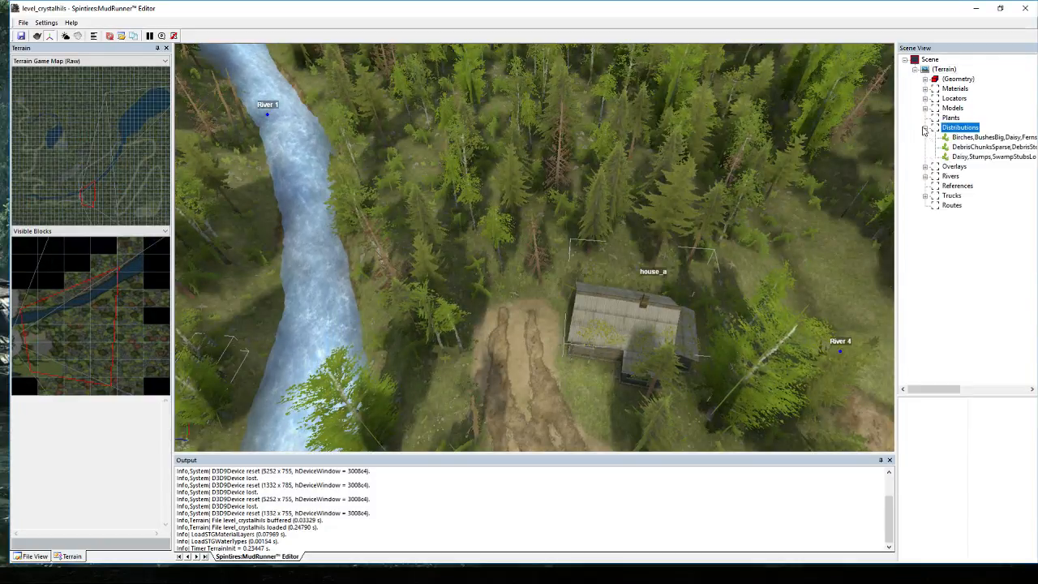
click(965, 137)
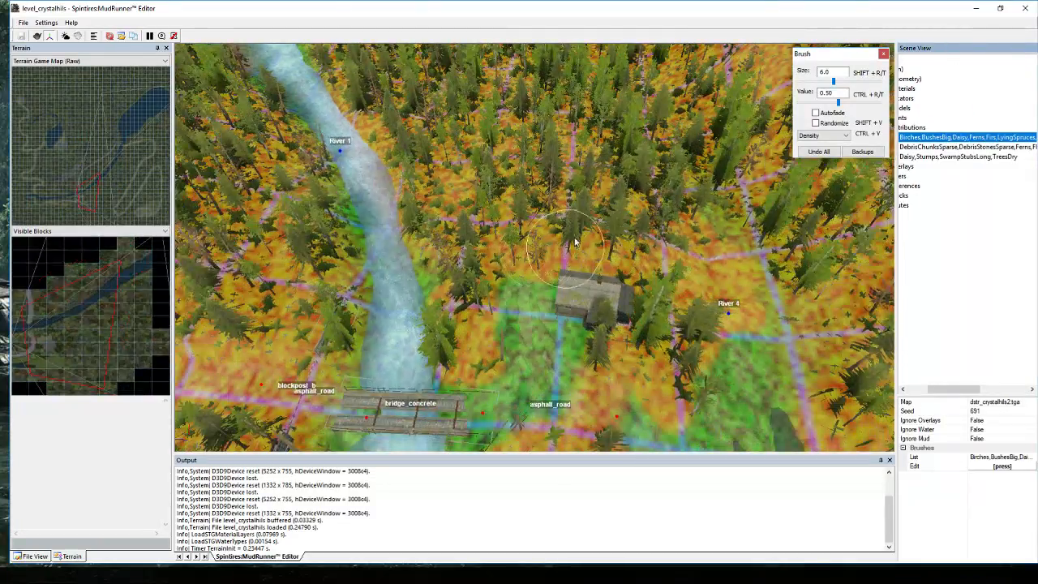
drag(833, 81, 812, 81)
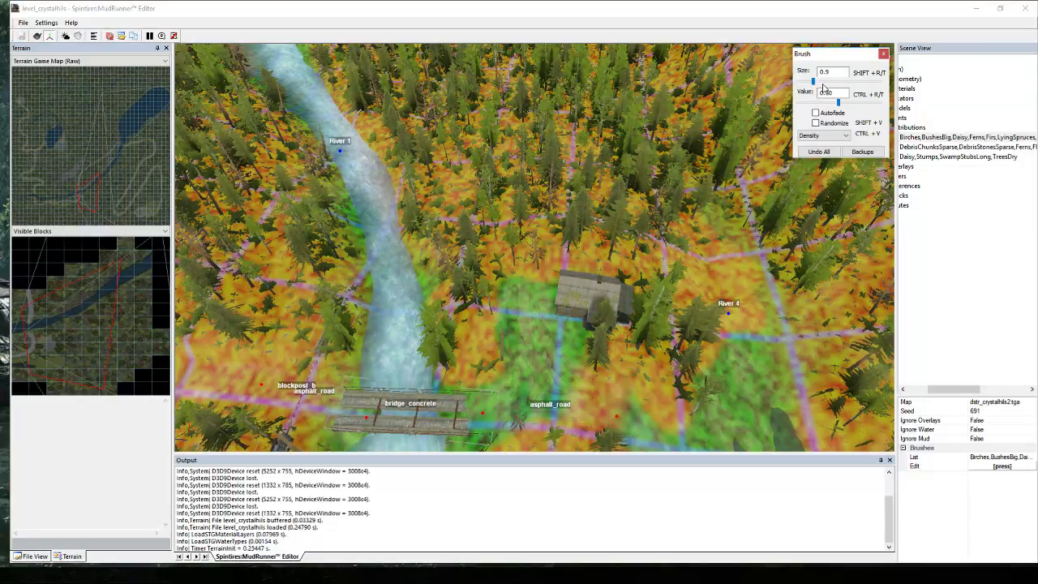
click(822, 83)
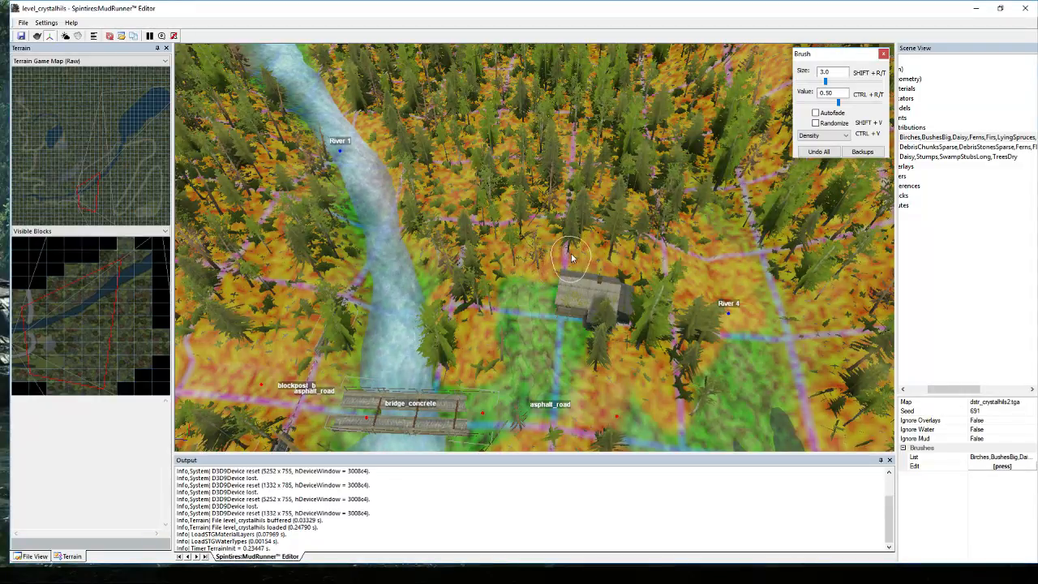
mouse_move(537, 272)
middle_down()
mouse_move(568, 264)
mouse_move(566, 279)
middle_up()
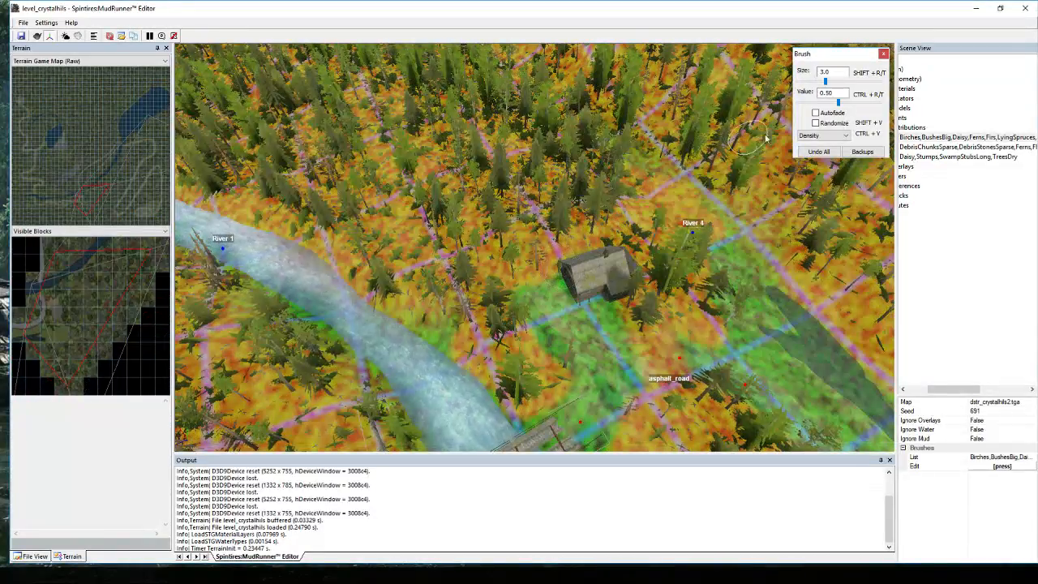
mouse_move(838, 103)
mouse_down()
mouse_move(815, 114)
mouse_move(827, 104)
mouse_move(775, 106)
mouse_up()
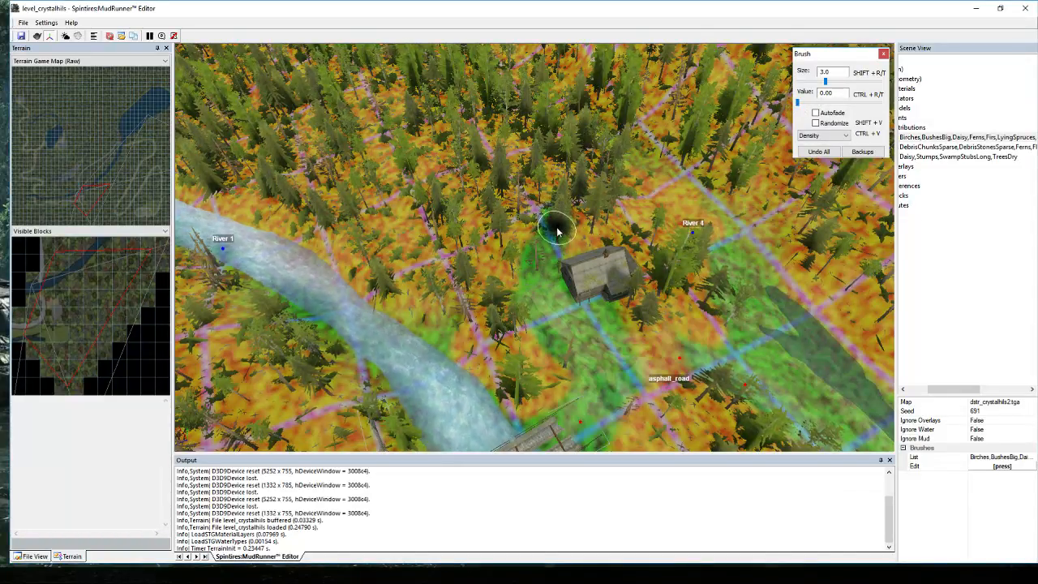
Paint a narrow zero-density strip through the forest from behind the house up to the winding dirt road near the watchpoint.
scroll(567, 211, down, 5)
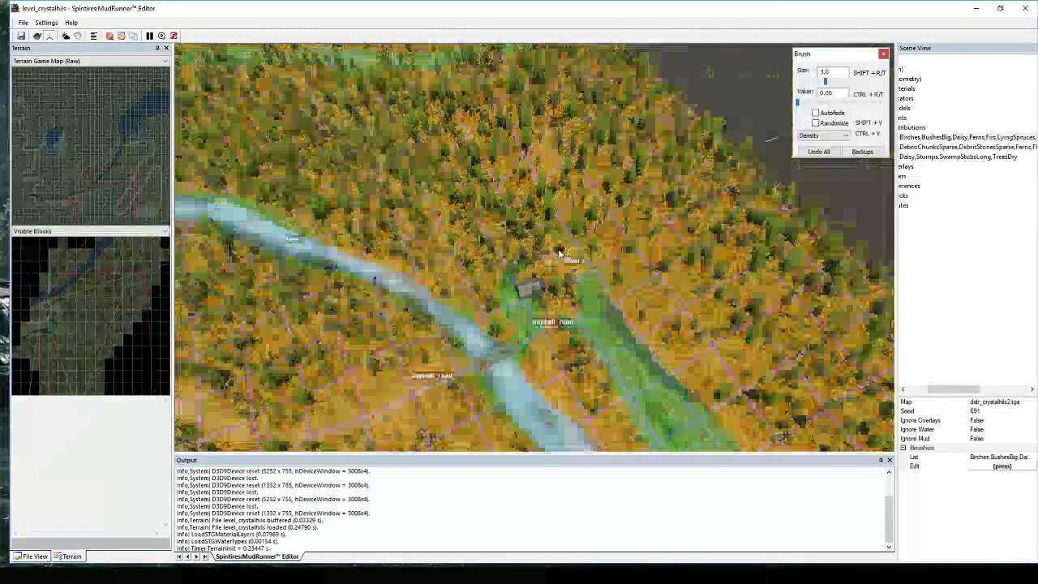
scroll(559, 254, up, 5)
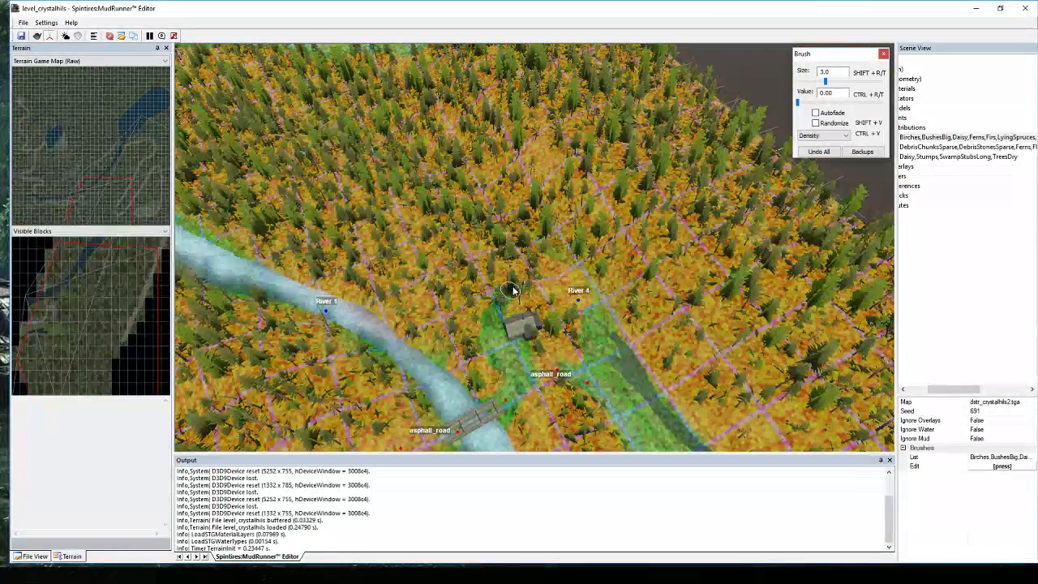
mouse_move(512, 290)
mouse_down()
mouse_move(535, 258)
mouse_move(503, 222)
mouse_move(532, 238)
mouse_move(447, 149)
mouse_move(454, 81)
mouse_move(436, 49)
mouse_up()
scroll(434, 48, down, 3)
scroll(435, 59, up, 4)
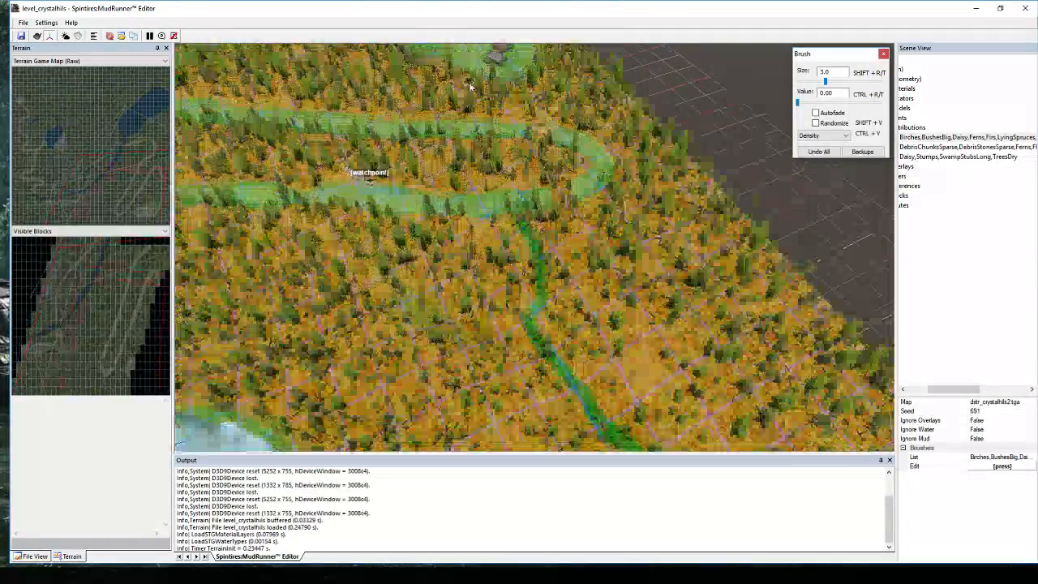
scroll(548, 250, up, 1)
scroll(547, 249, up, 3)
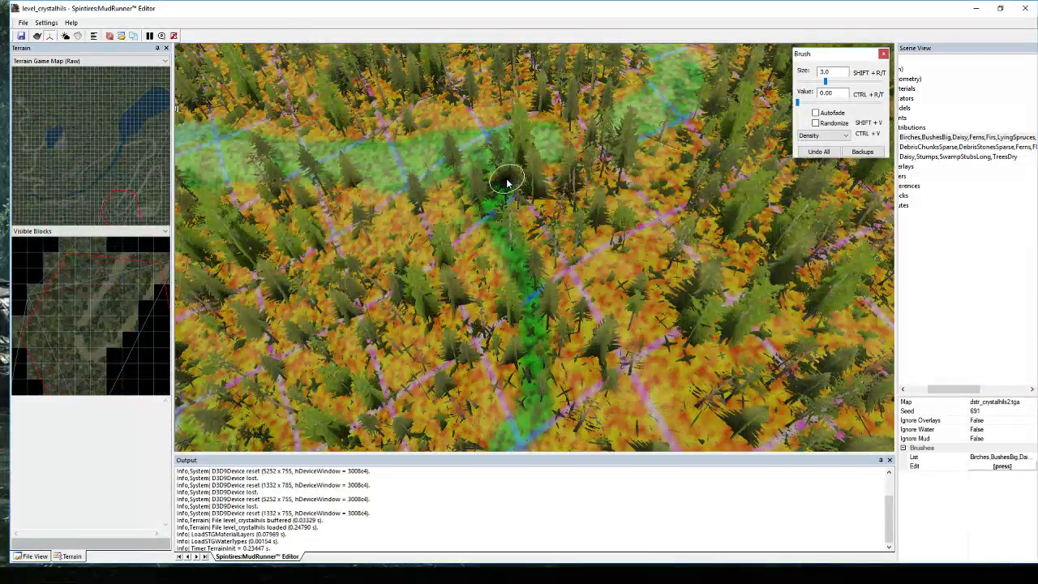
Finish the distribution painting and rebuild the terrain.
key(Escape)
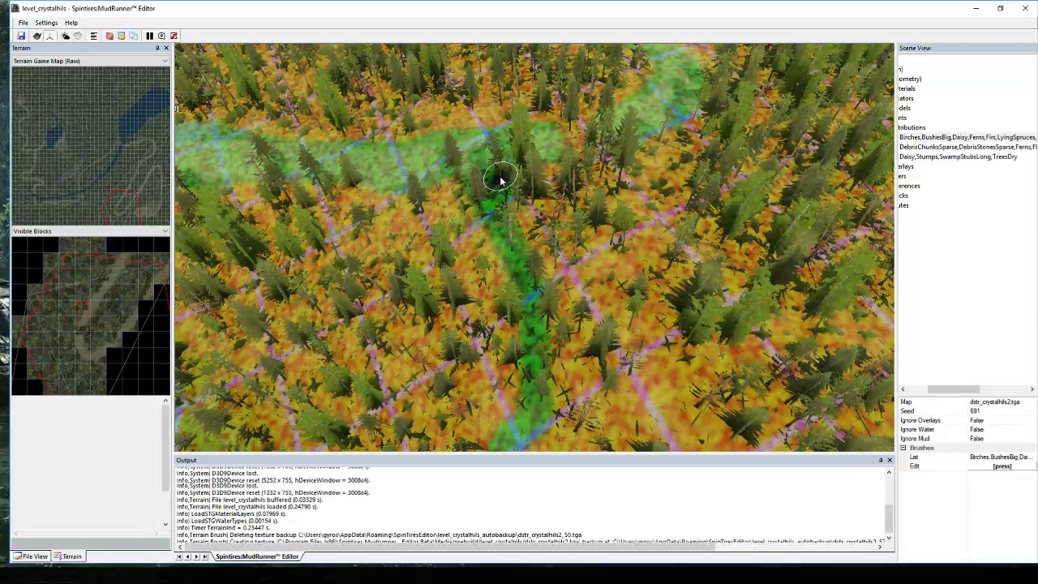
click(550, 222)
mouse_move(557, 203)
alt+middle_down()
mouse_move(585, 200)
mouse_move(572, 231)
alt+middle_up()
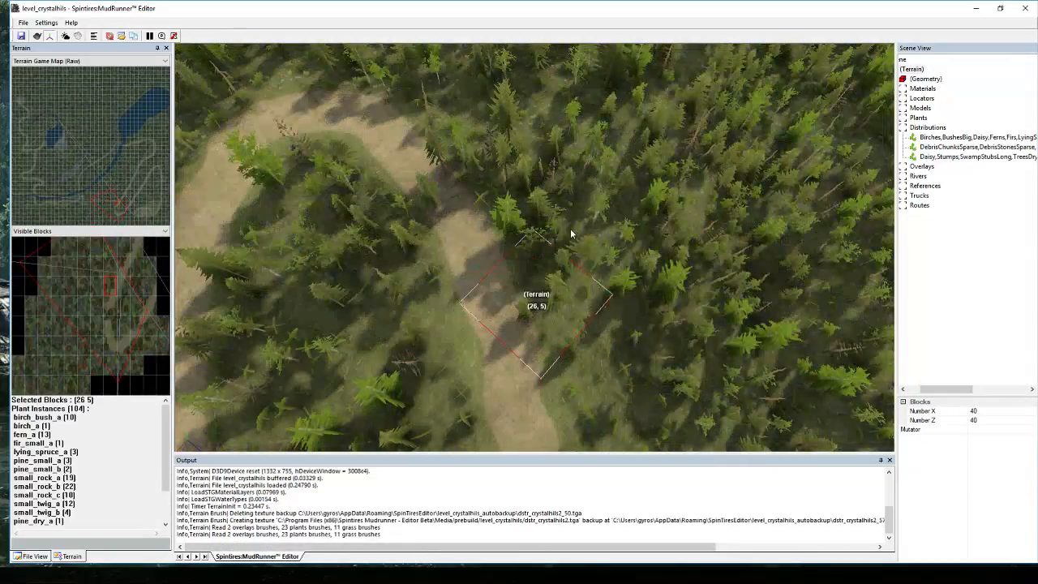
right_click(571, 230)
click(638, 248)
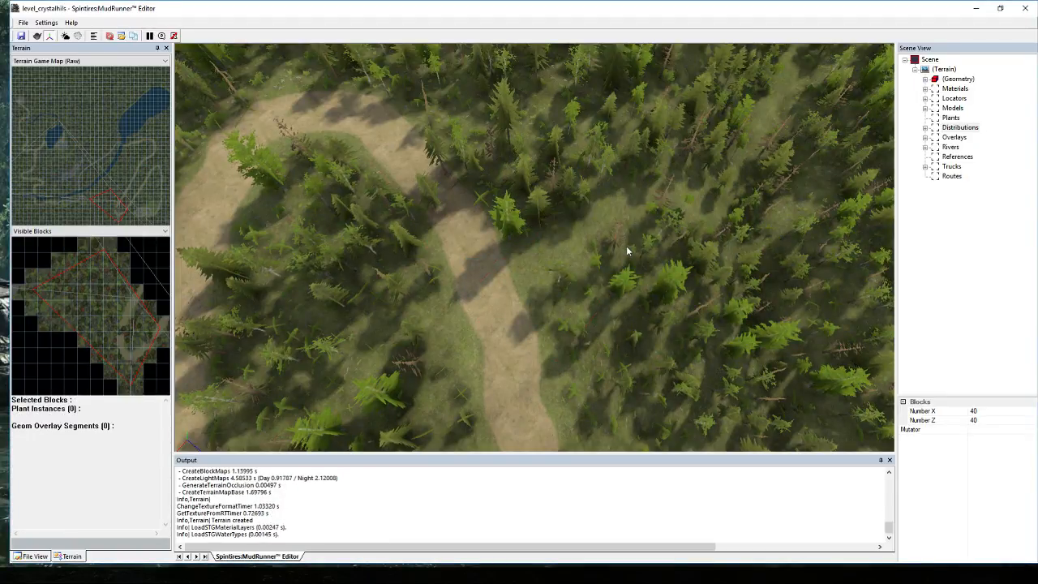
Examine the rebuilt forest from the winding road back to the dirt track beside the house near the bridge.
scroll(655, 193, down, 4)
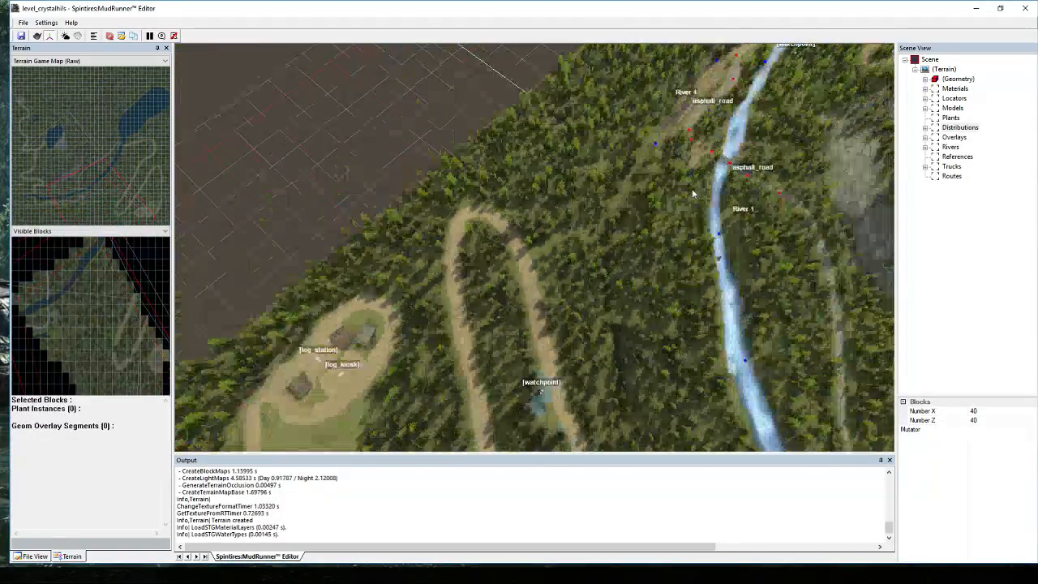
scroll(691, 192, up, 4)
middle_drag(624, 138, 515, 183)
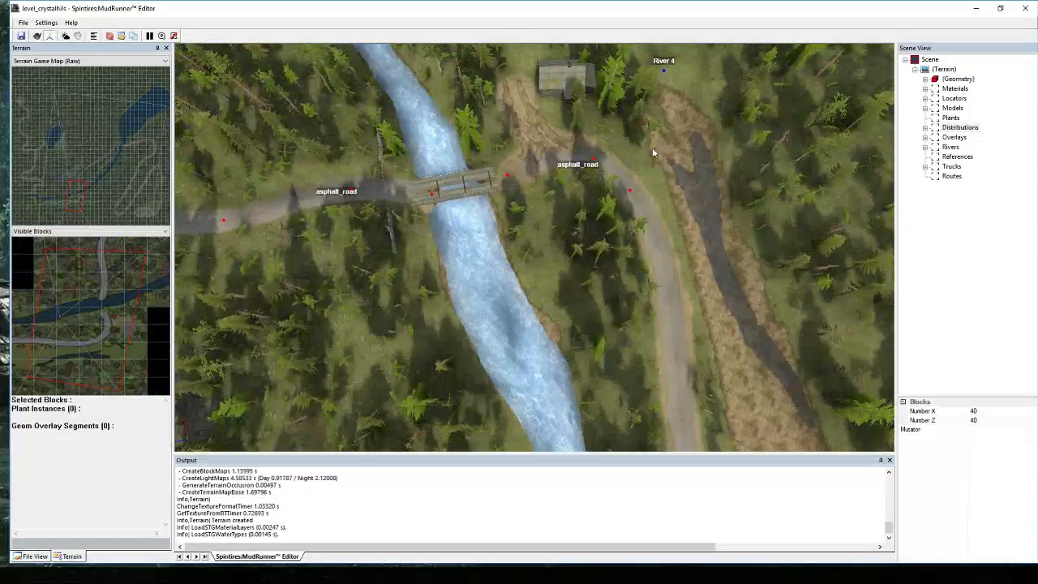
scroll(651, 147, down, 4)
scroll(629, 68, up, 4)
mouse_move(545, 238)
middle_down()
mouse_move(541, 206)
mouse_move(535, 223)
middle_up()
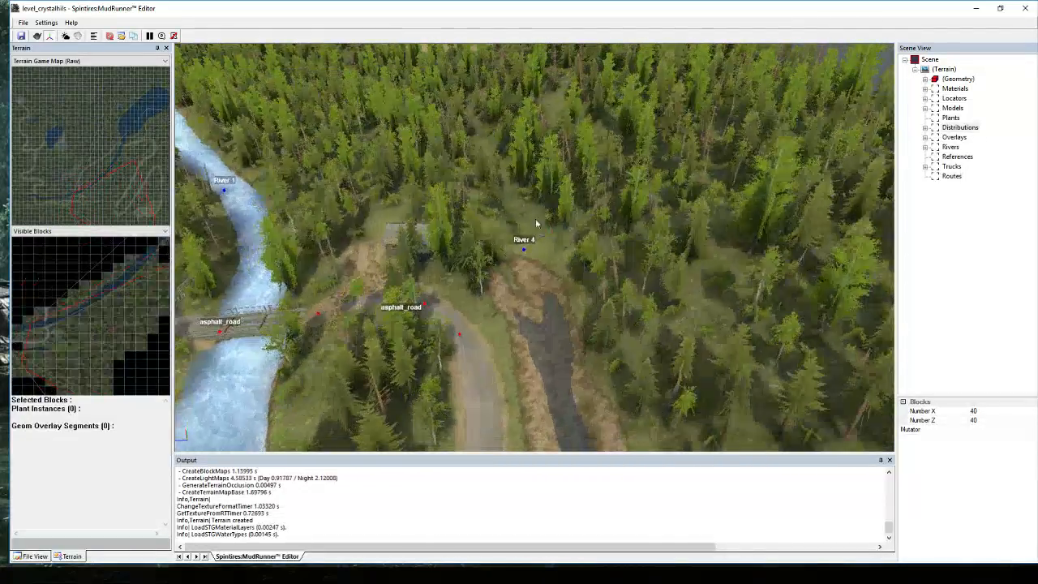
scroll(343, 198, up, 4)
middle_drag(343, 199, 518, 211)
scroll(484, 227, up, 3)
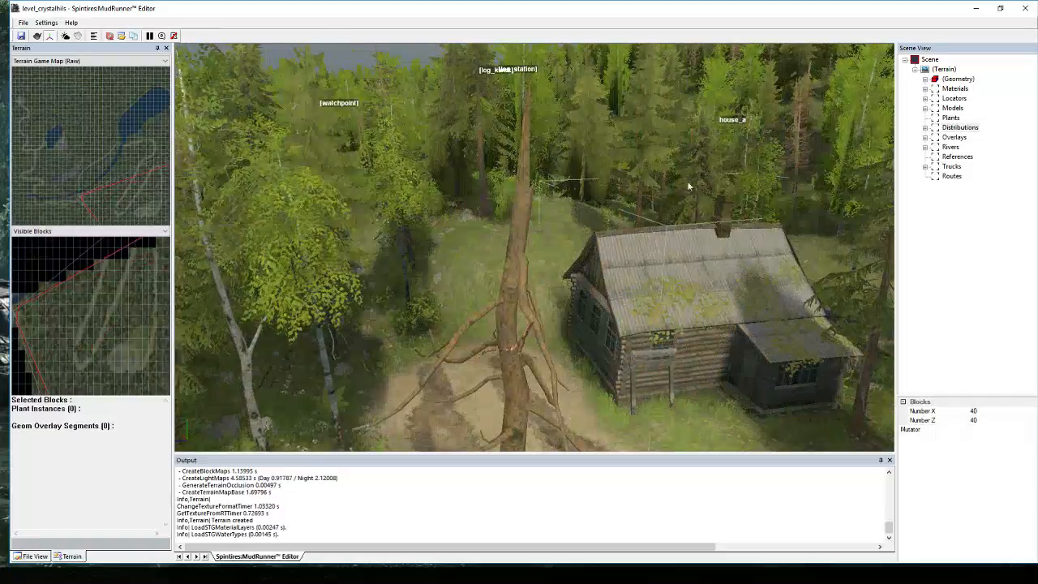
Start editing the terrain geometry with the brush mode set to Flatten and its value to 1.00.
click(957, 79)
click(823, 136)
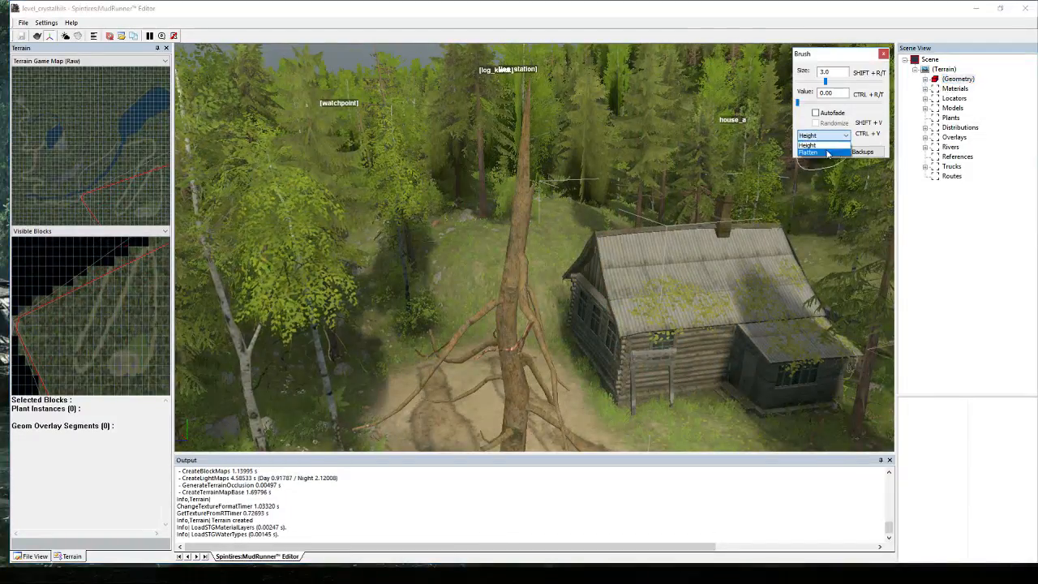
click(824, 154)
drag(798, 103, 891, 112)
scroll(568, 272, down, 3)
alt+middle_drag(568, 272, 579, 301)
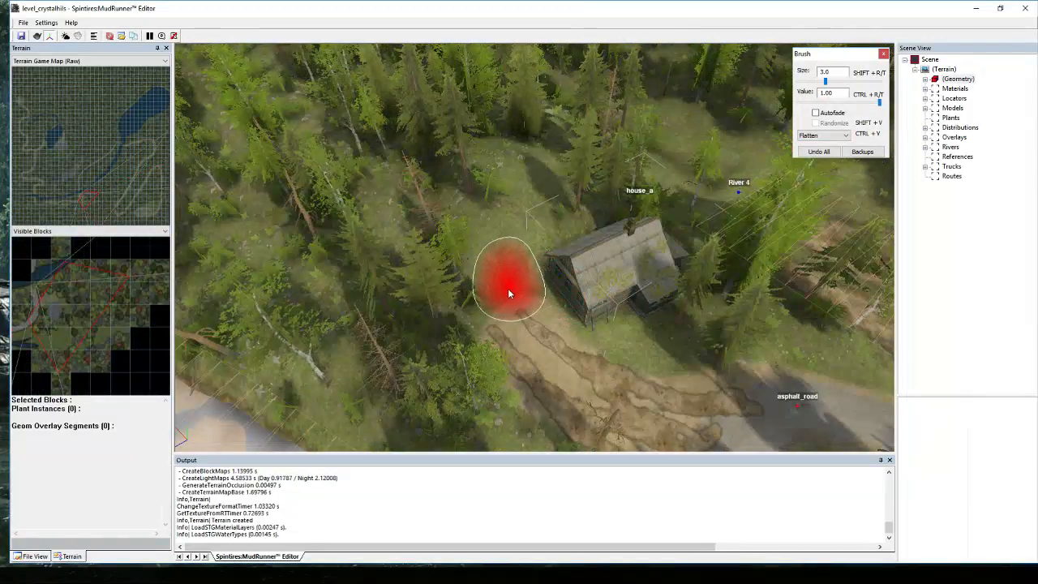
Flatten the ground beside the house, from the end of the muddy dirt track toward the forest edge, with the size 3.0 brush.
drag(507, 288, 512, 243)
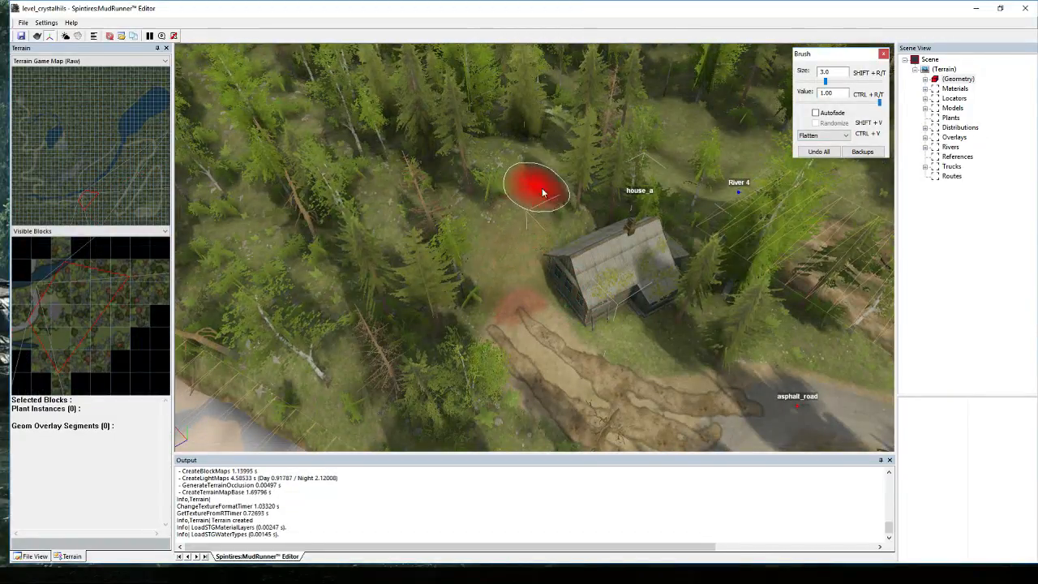
scroll(533, 185, up, 5)
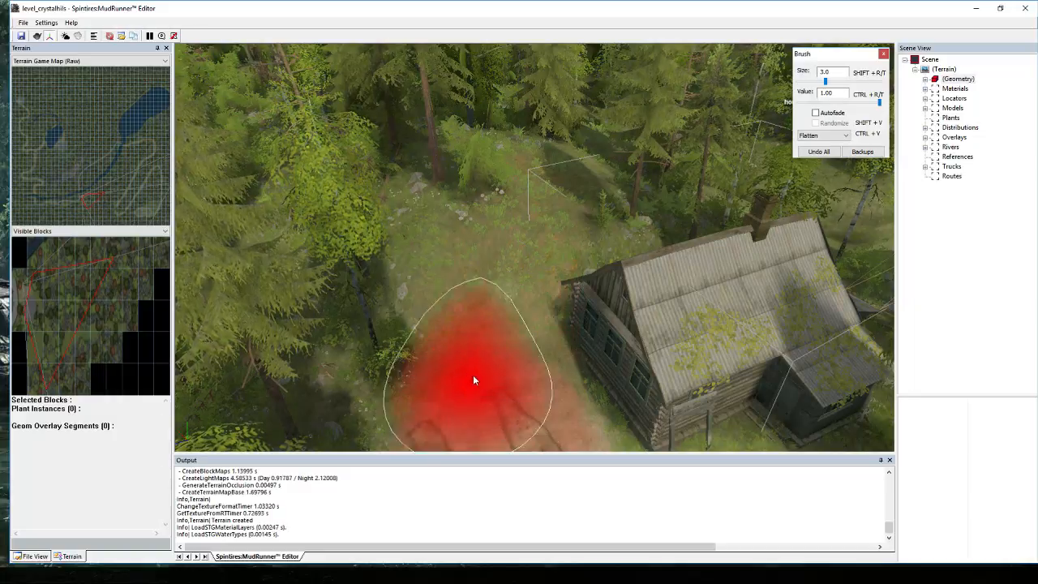
scroll(513, 357, up, 3)
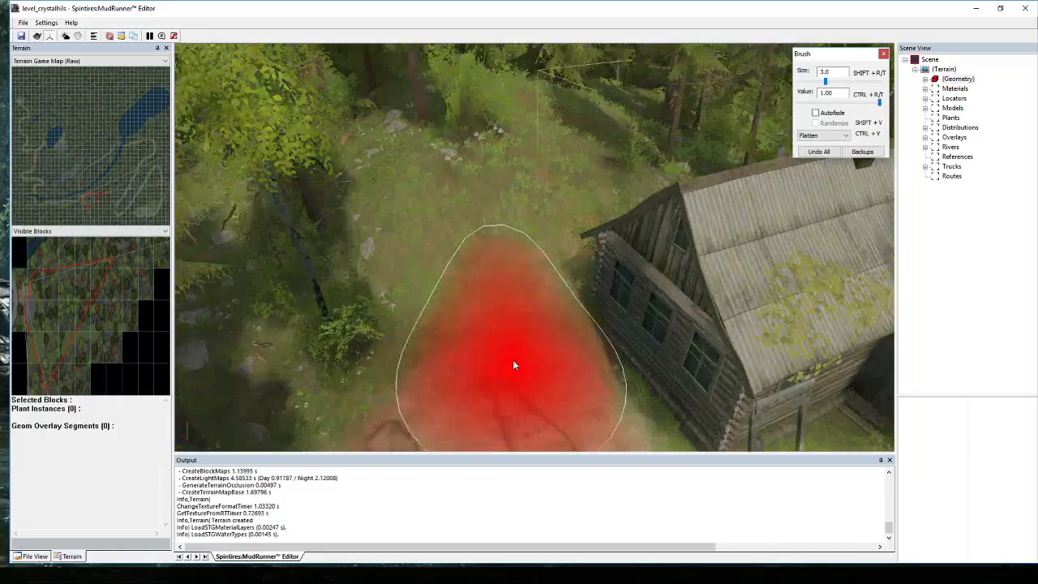
middle_drag(513, 359, 494, 306)
scroll(494, 311, down, 5)
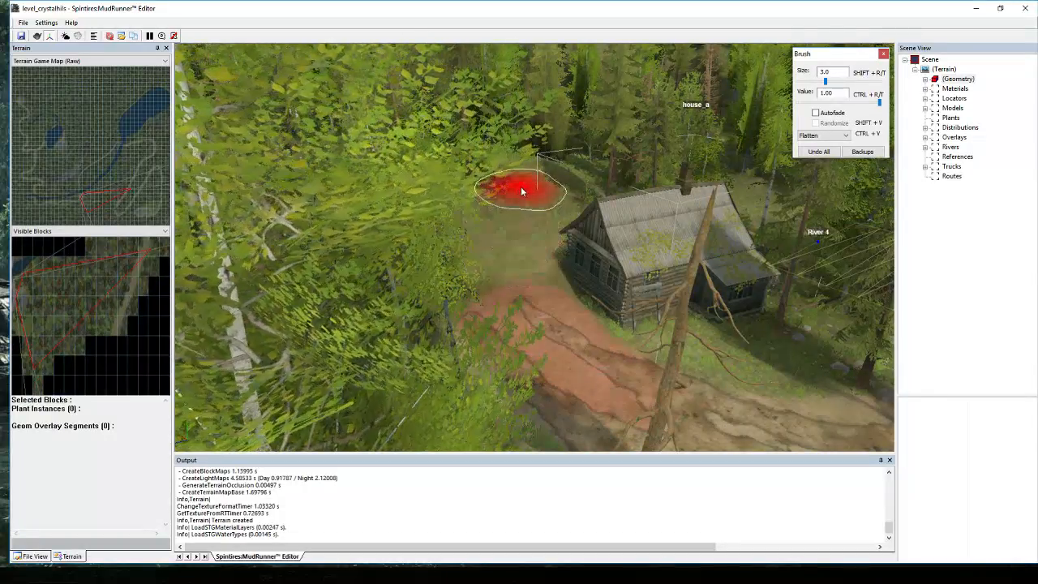
scroll(520, 195, up, 4)
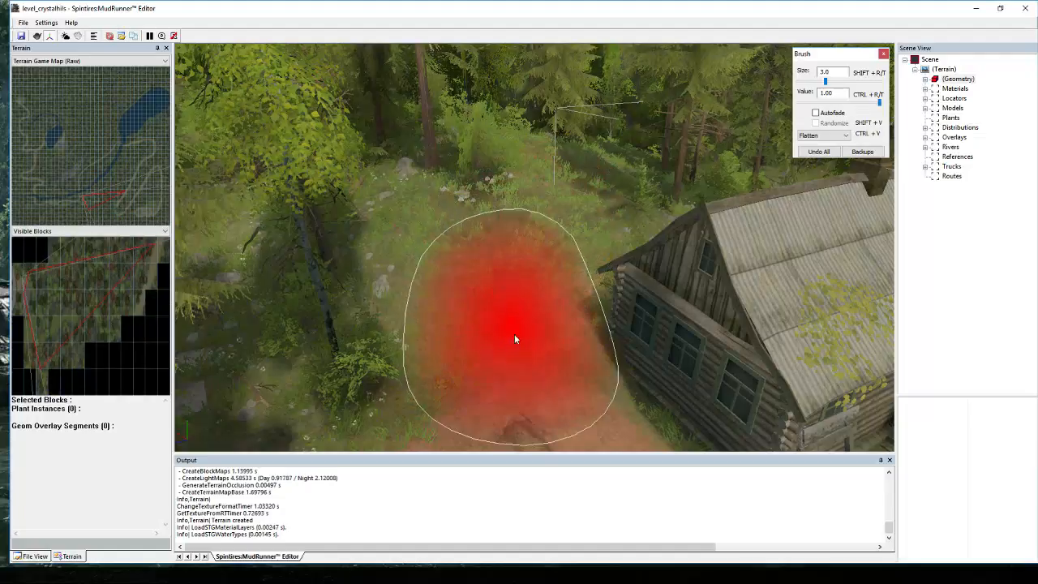
scroll(545, 245, down, 10)
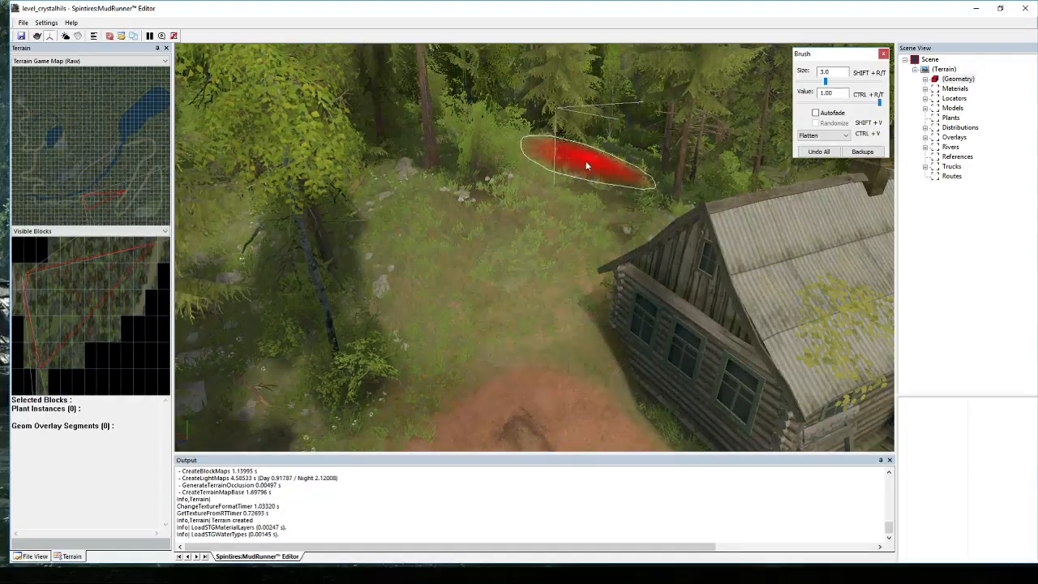
Flatten the start of the cleared strip behind the house near River 4 and finish the geometry edit to rebuild the terrain.
scroll(641, 309, up, 5)
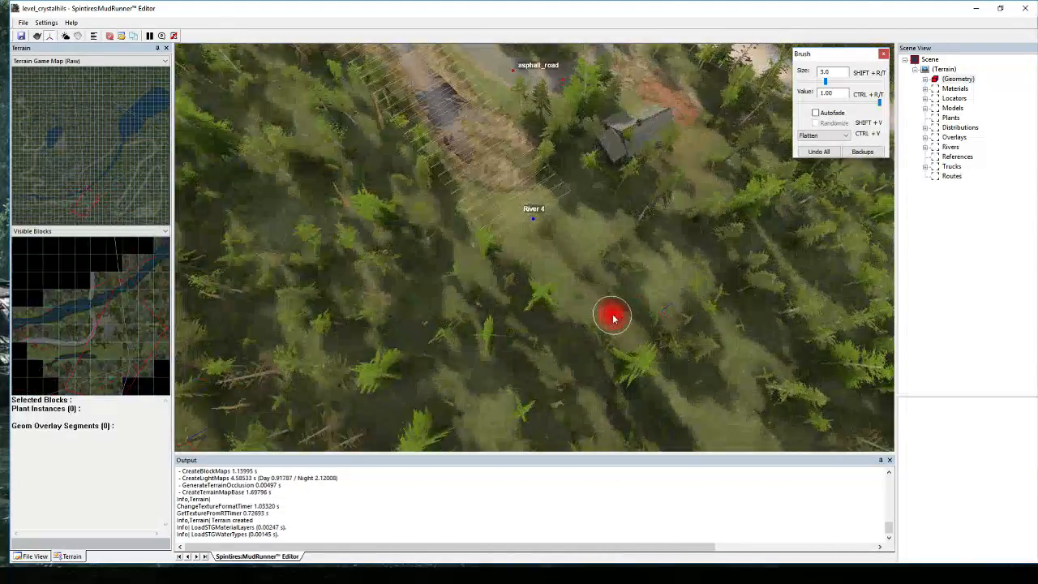
scroll(660, 278, down, 2)
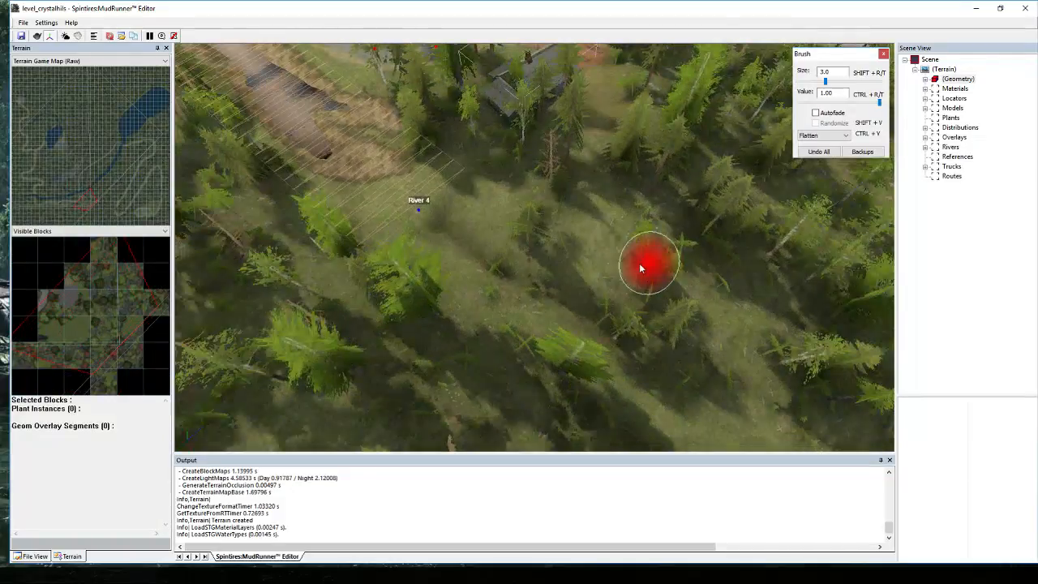
scroll(640, 267, down, 2)
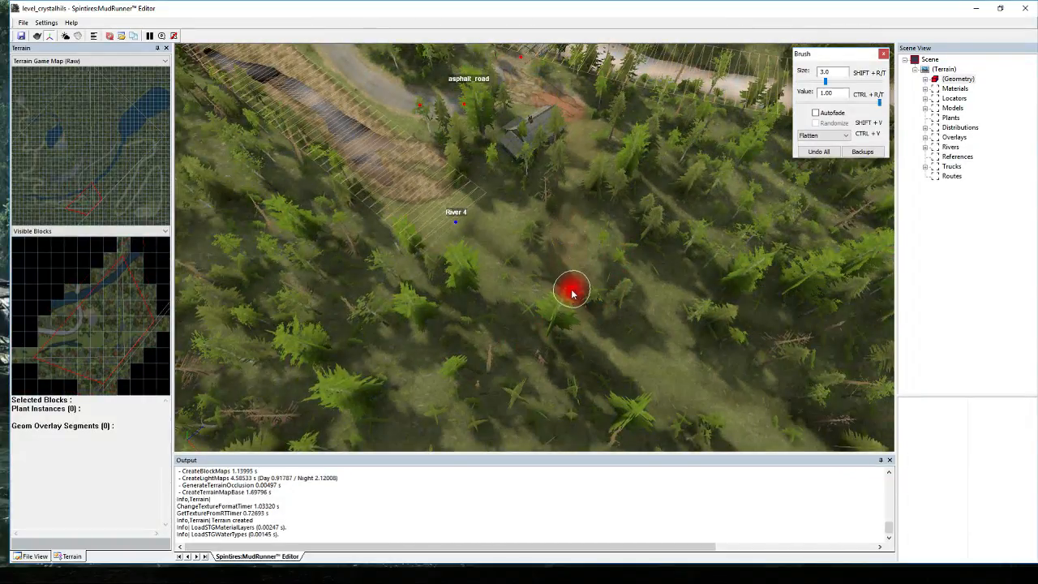
scroll(587, 281, up, 3)
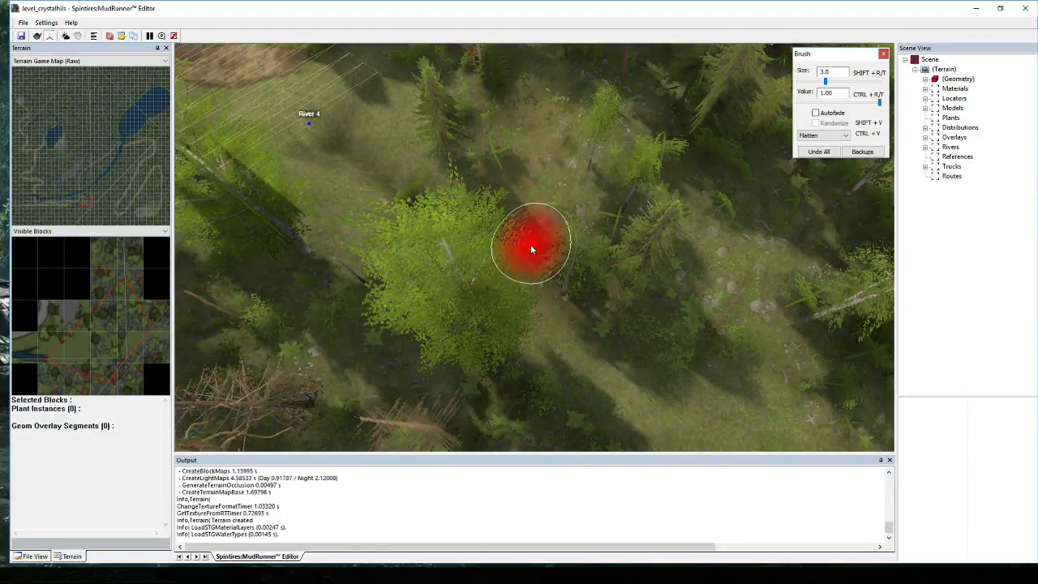
scroll(530, 151, up, 2)
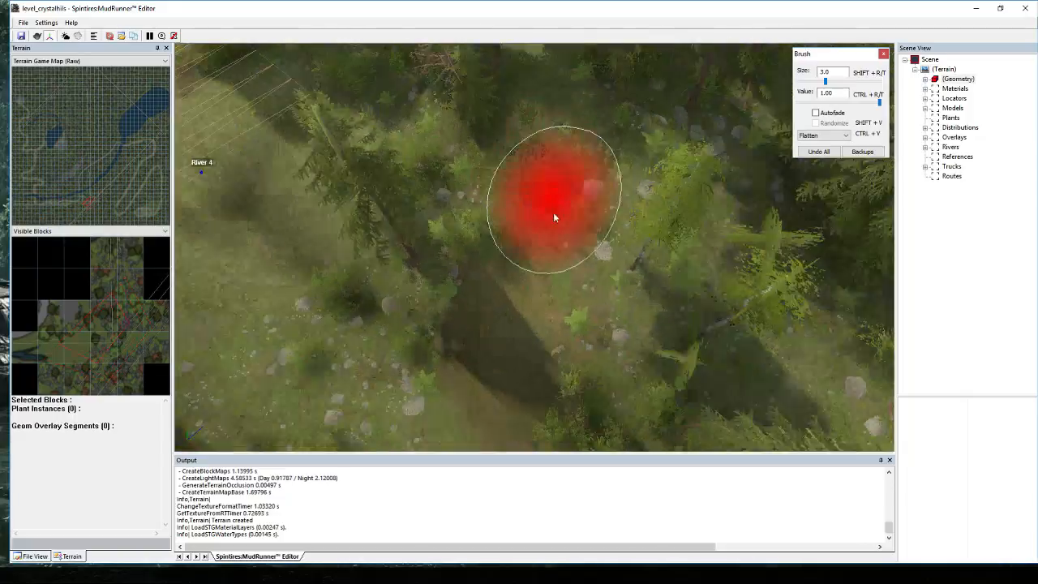
scroll(553, 217, down, 5)
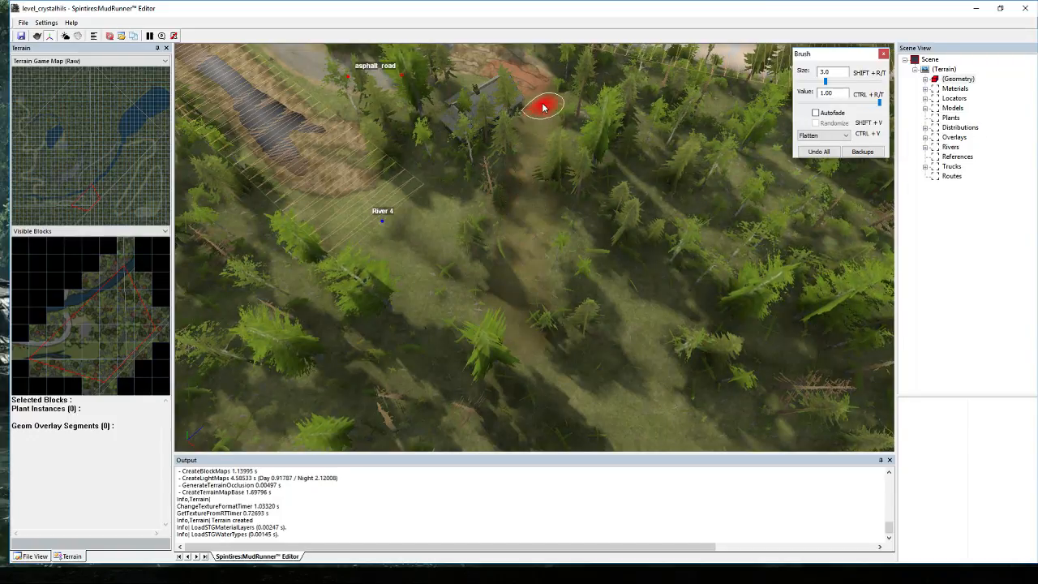
click(535, 187)
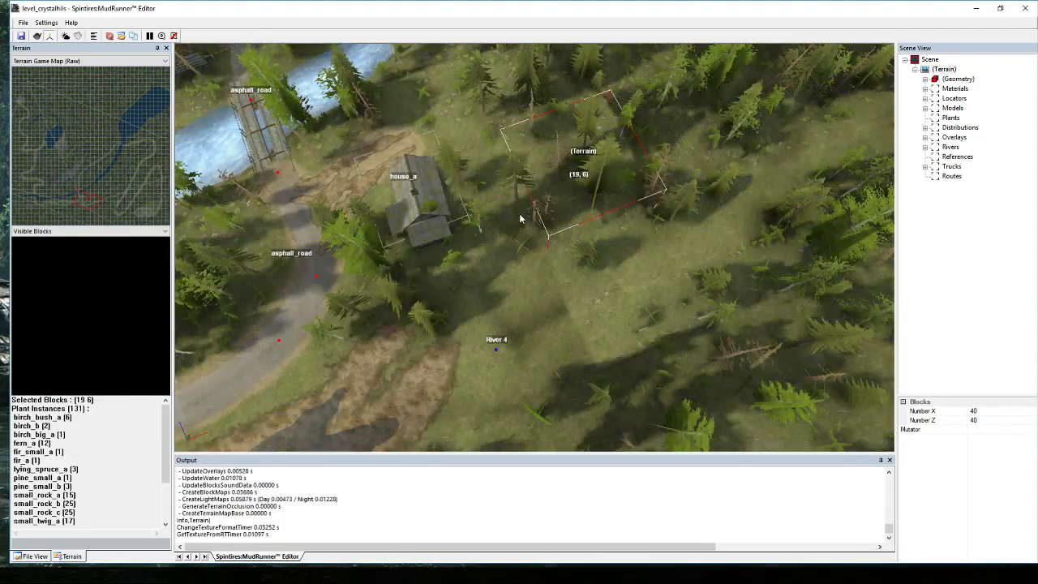
Examine the flattened ground between the end of the dirt track and the forest beside the house.
alt+middle_drag(521, 219, 380, 240)
scroll(452, 262, up, 4)
scroll(379, 234, up, 5)
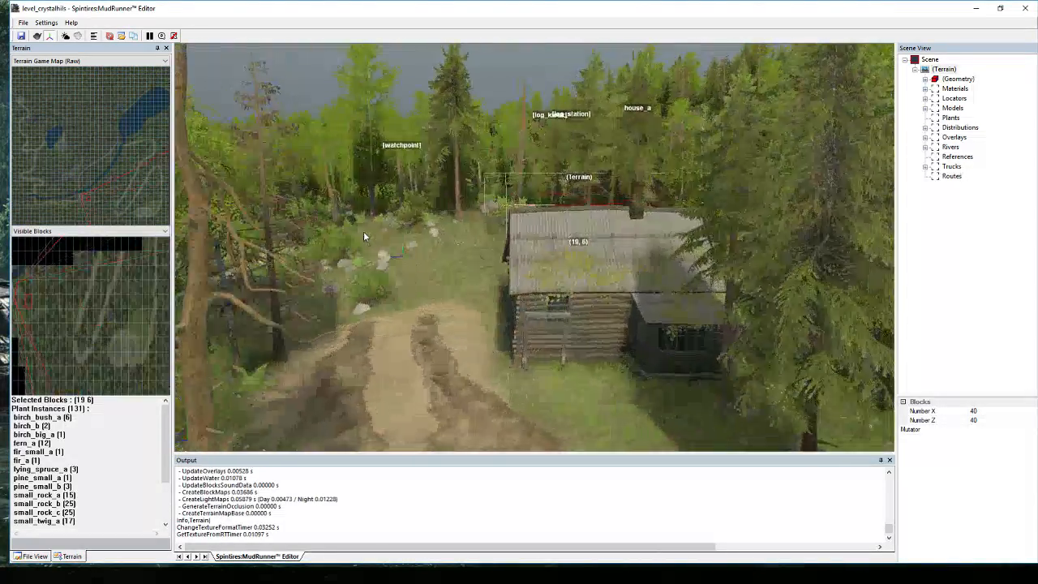
scroll(421, 250, down, 5)
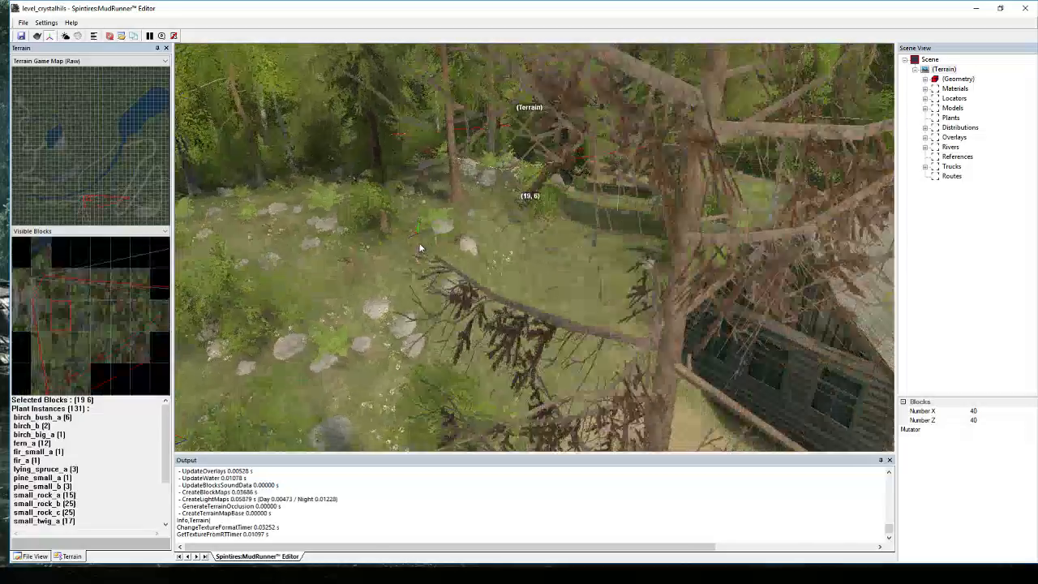
alt+middle_drag(604, 389, 553, 341)
scroll(552, 340, up, 2)
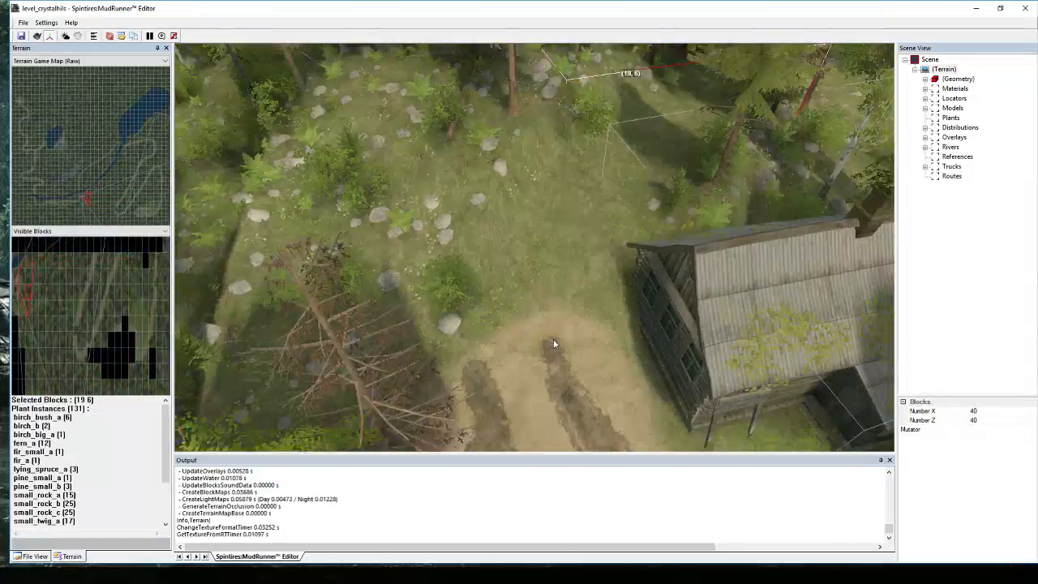
scroll(552, 339, up, 1)
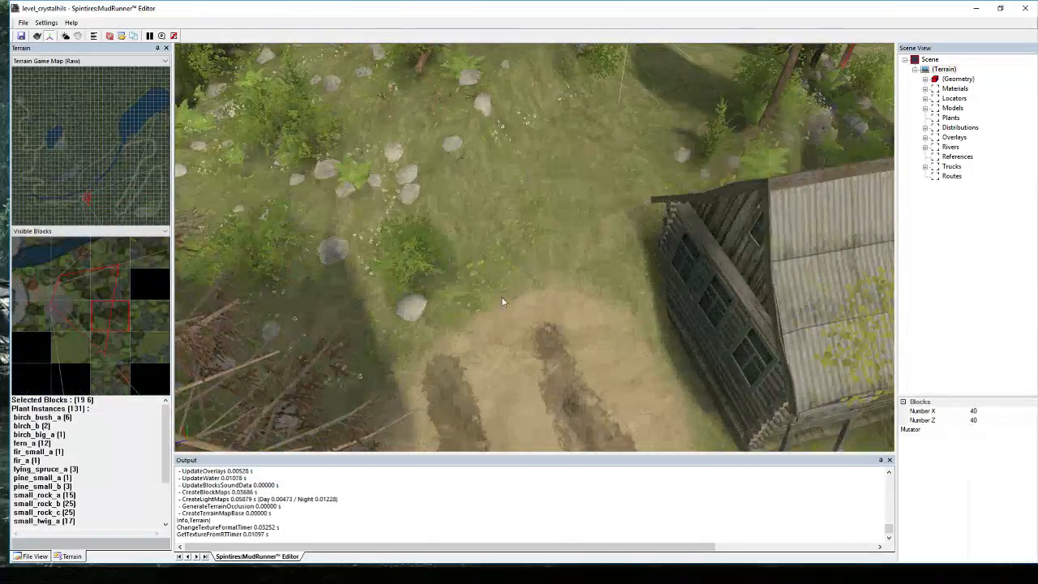
scroll(501, 296, down, 1)
Resume editing the terrain geometry and flatten the ground from the dirt track's end past the house into the cleared strip.
click(958, 81)
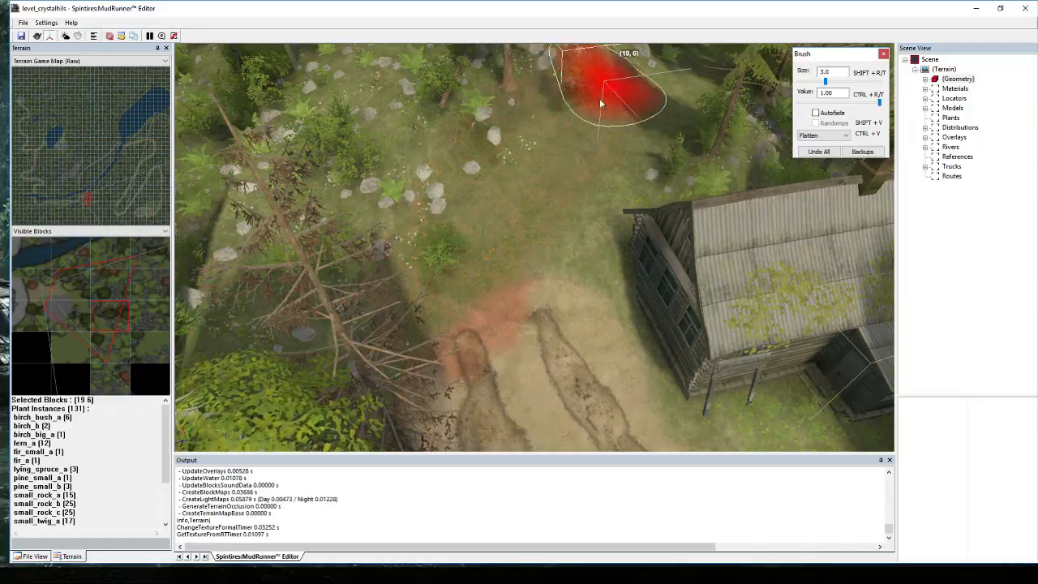
alt+middle_drag(603, 102, 507, 209)
scroll(613, 280, down, 3)
mouse_move(613, 279)
alt+middle_down()
mouse_move(630, 301)
mouse_move(620, 278)
mouse_move(667, 219)
alt+middle_up()
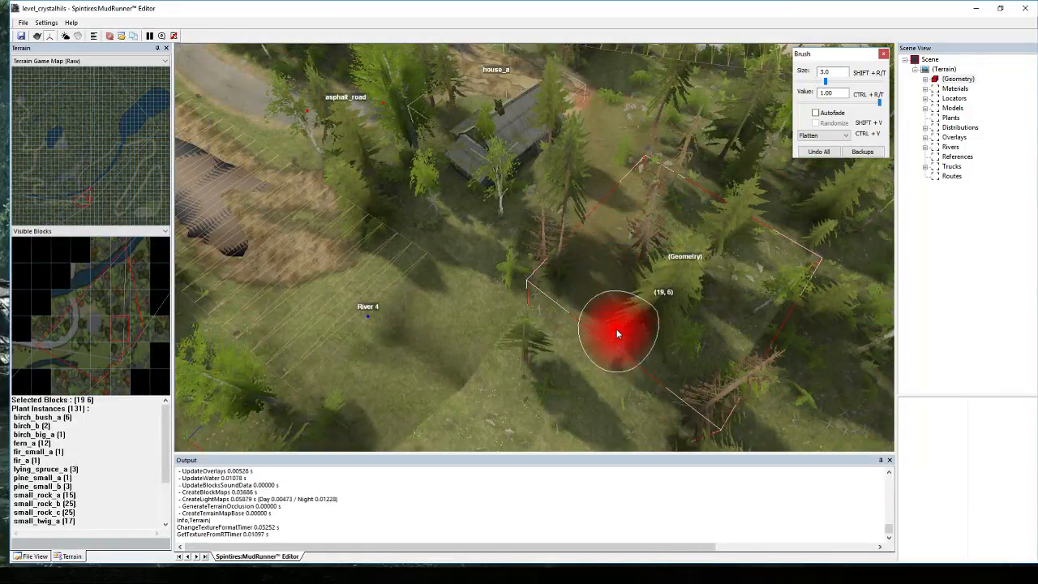
mouse_move(563, 236)
alt+middle_down()
mouse_move(592, 339)
mouse_move(548, 264)
alt+middle_up()
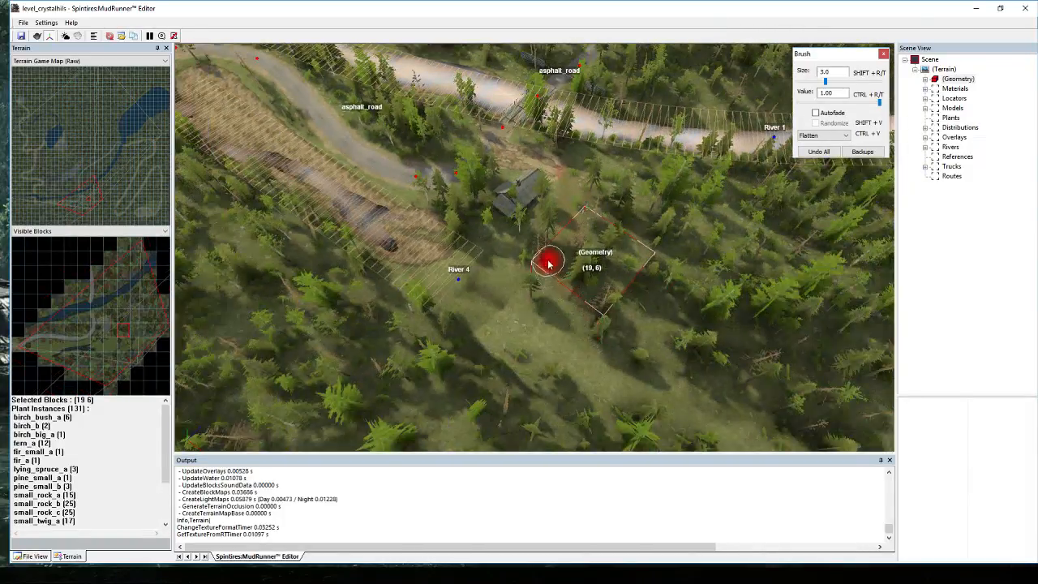
mouse_move(556, 308)
alt+middle_down()
mouse_move(591, 336)
mouse_move(625, 317)
mouse_move(607, 159)
mouse_move(648, 210)
mouse_move(671, 219)
mouse_move(678, 191)
mouse_move(593, 267)
alt+middle_up()
mouse_move(497, 274)
alt+middle_down()
mouse_move(537, 241)
mouse_move(584, 170)
mouse_move(589, 231)
mouse_move(567, 185)
mouse_move(503, 281)
alt+middle_up()
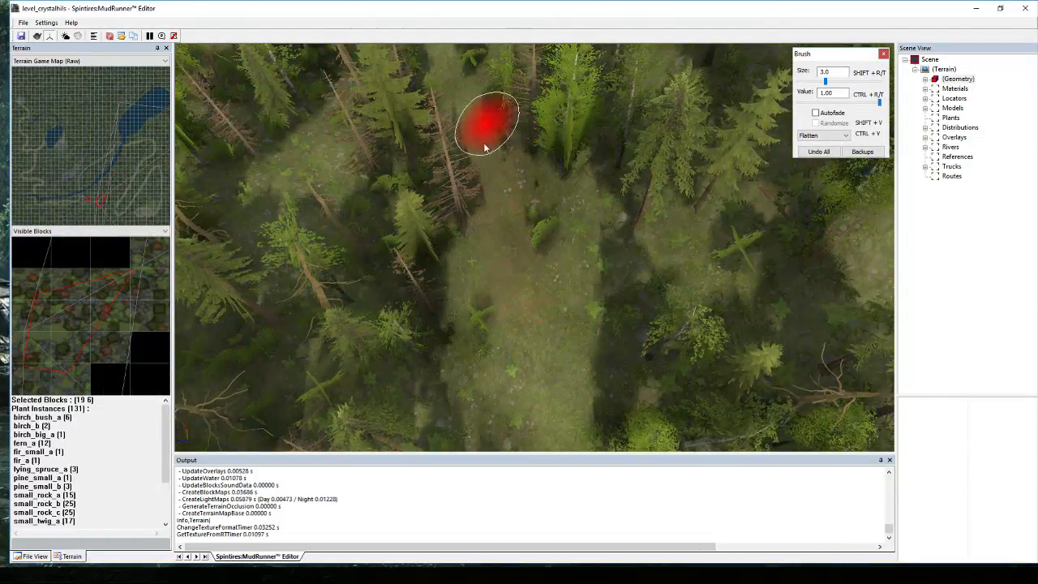
Continue flattening the cleared strip through the middle of the forest toward the winding road near the watchpoint.
scroll(514, 111, down, 5)
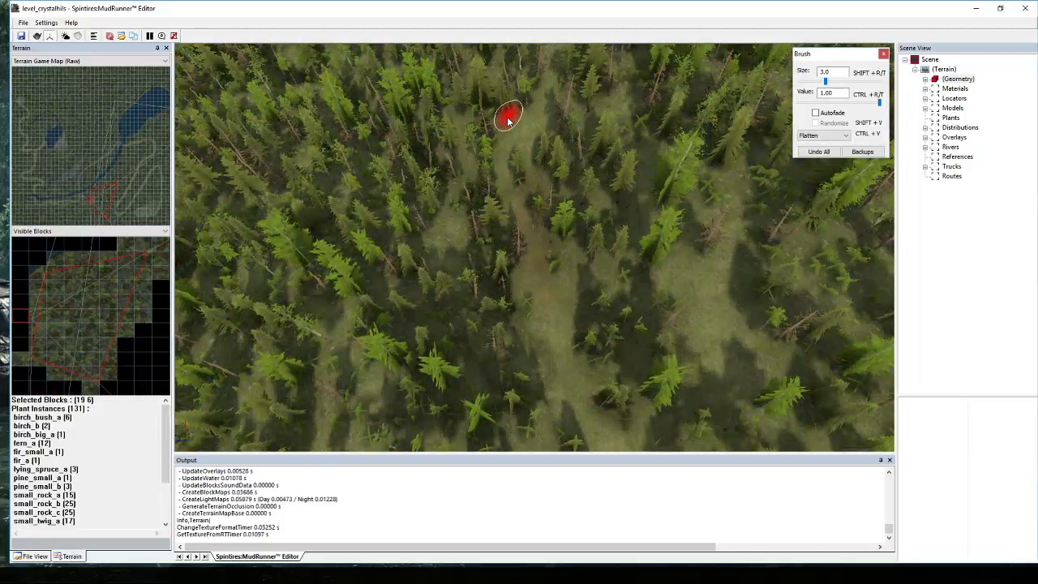
alt+middle_drag(507, 120, 573, 482)
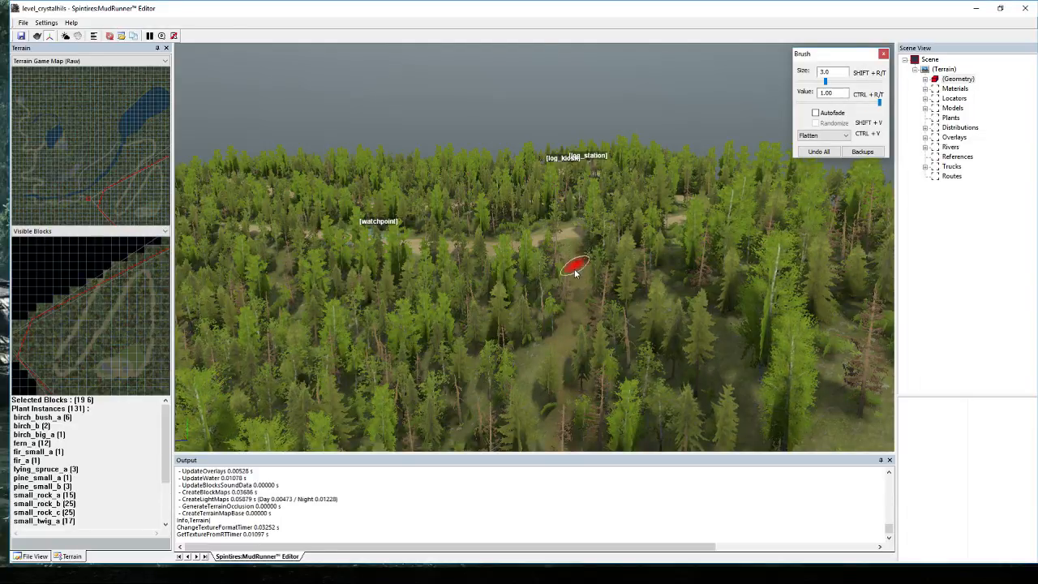
scroll(564, 377, up, 6)
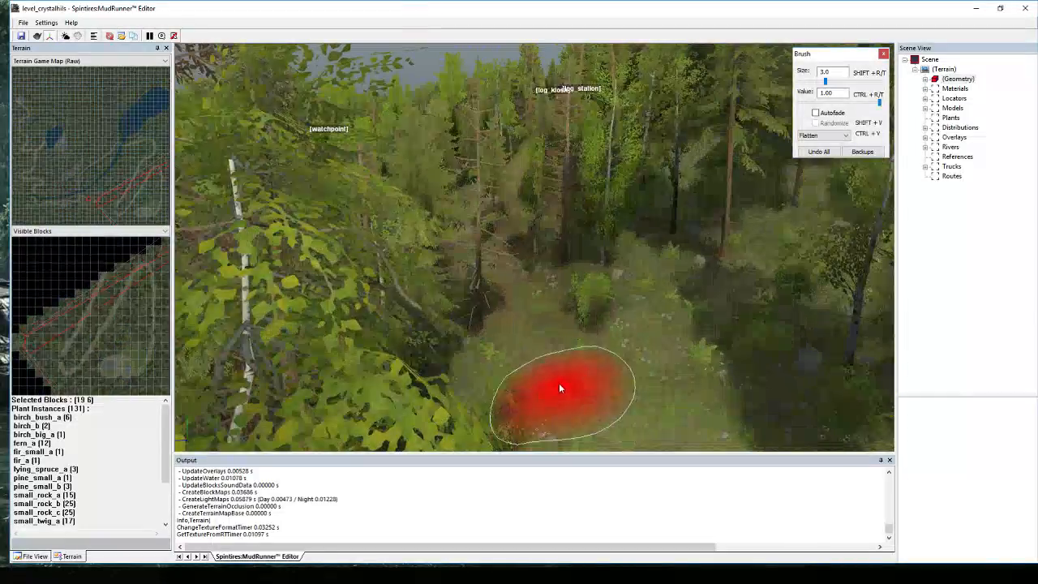
scroll(516, 349, up, 3)
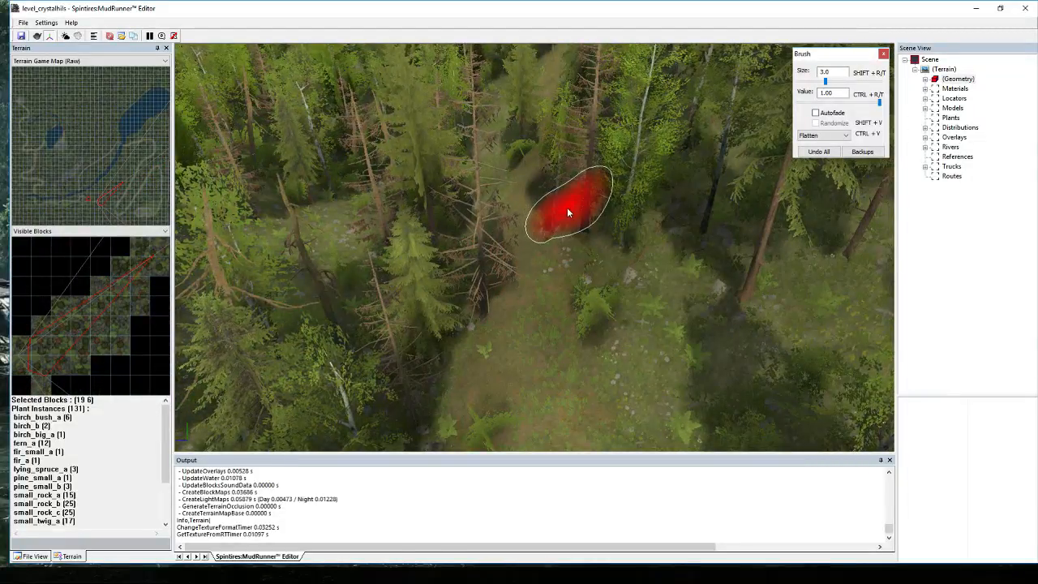
mouse_move(555, 181)
middle_down()
mouse_move(589, 214)
mouse_move(646, 174)
middle_up()
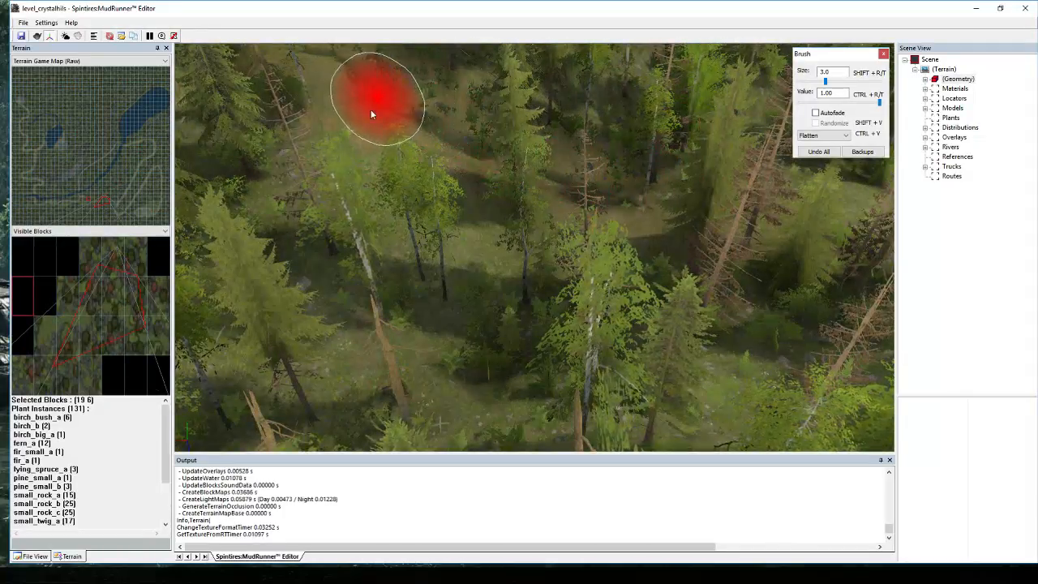
mouse_move(370, 109)
middle_down()
mouse_move(348, 116)
mouse_move(431, 135)
mouse_move(464, 167)
mouse_move(564, 323)
middle_up()
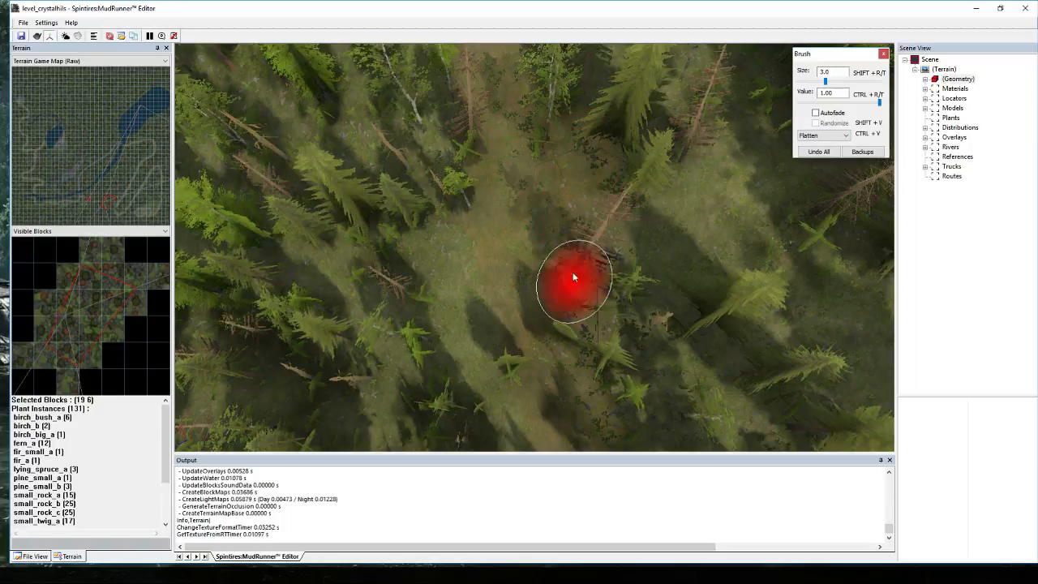
Flatten the upper end of the trail where it joins the winding road, and finish the geometry edit to rebuild the terrain.
scroll(523, 186, down, 3)
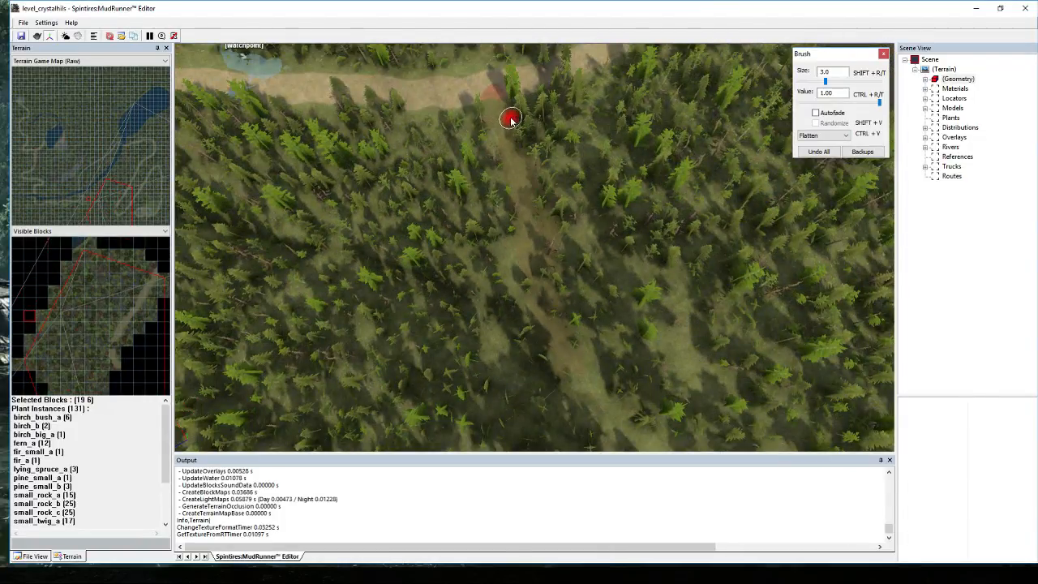
middle_drag(510, 120, 562, 127)
scroll(519, 113, up, 3)
middle_drag(502, 108, 497, 187)
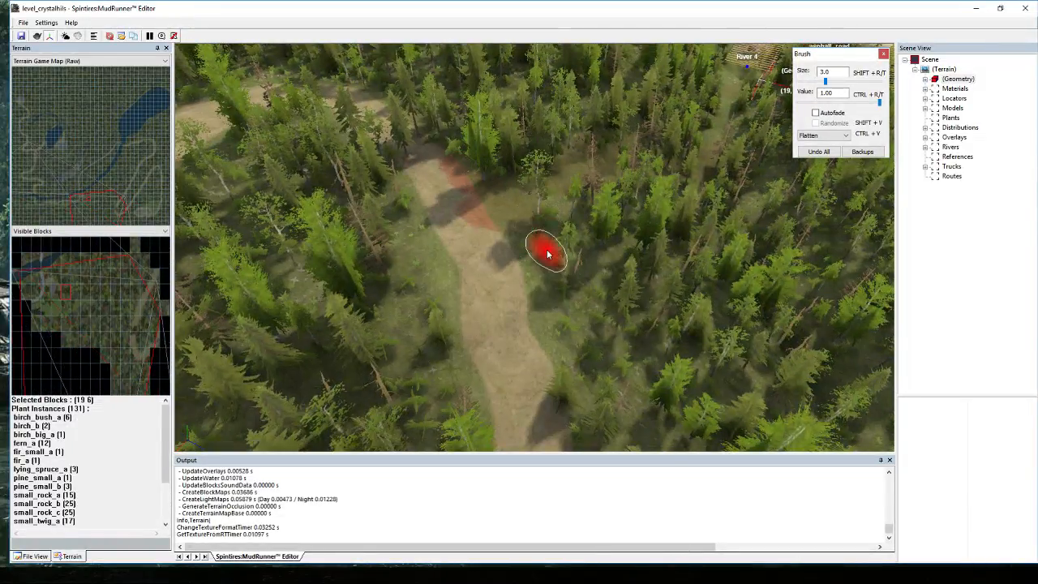
right_click(510, 204)
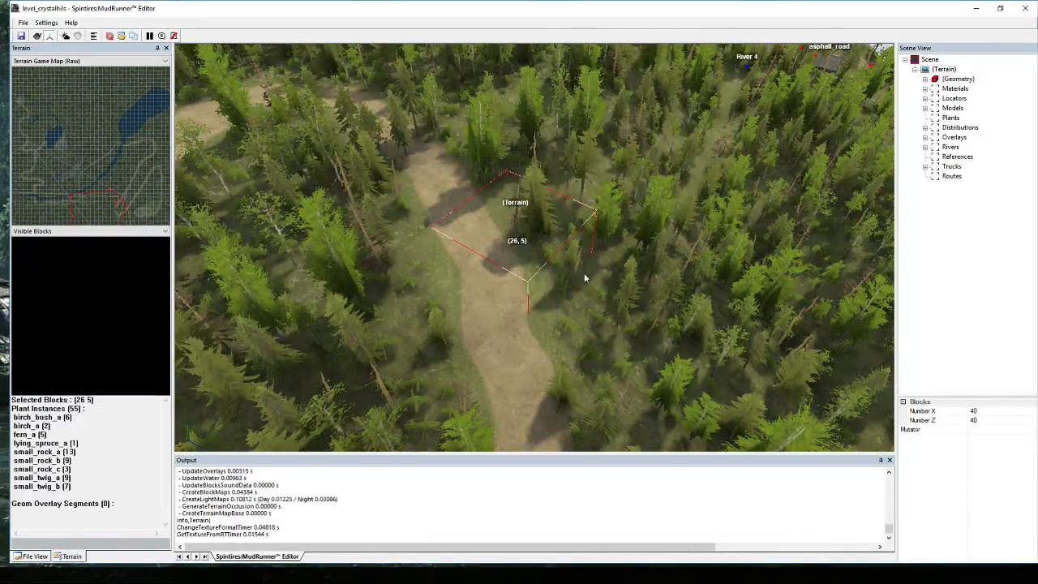
Open the Birches, BushesBig distribution, set the Density brush value to 0.00 and clear the trail strip next to the winding road.
right_click(639, 251)
right_drag(631, 191, 649, 235)
scroll(664, 239, up, 2)
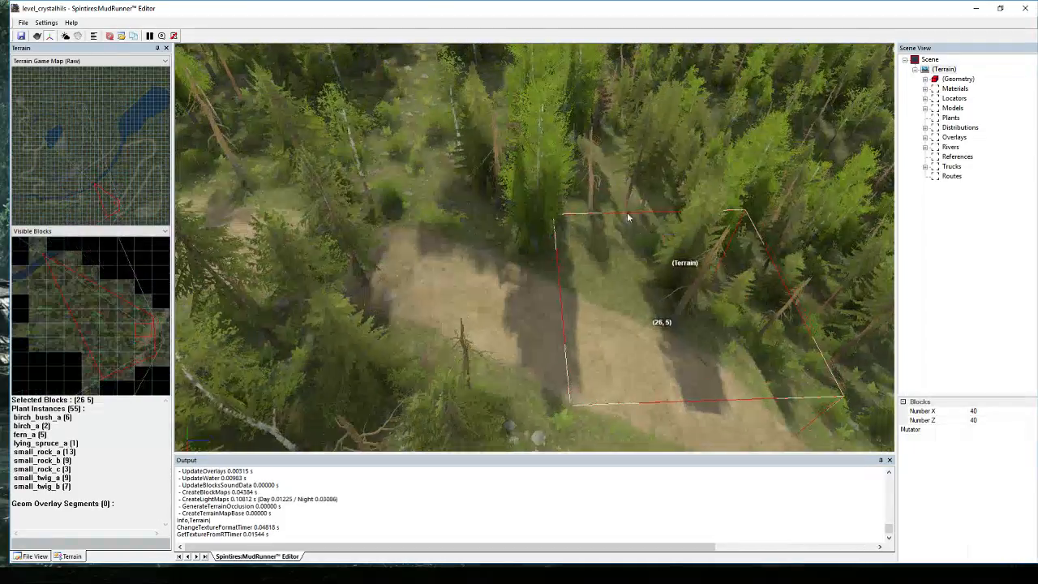
scroll(612, 189, up, 1)
right_drag(612, 189, 636, 199)
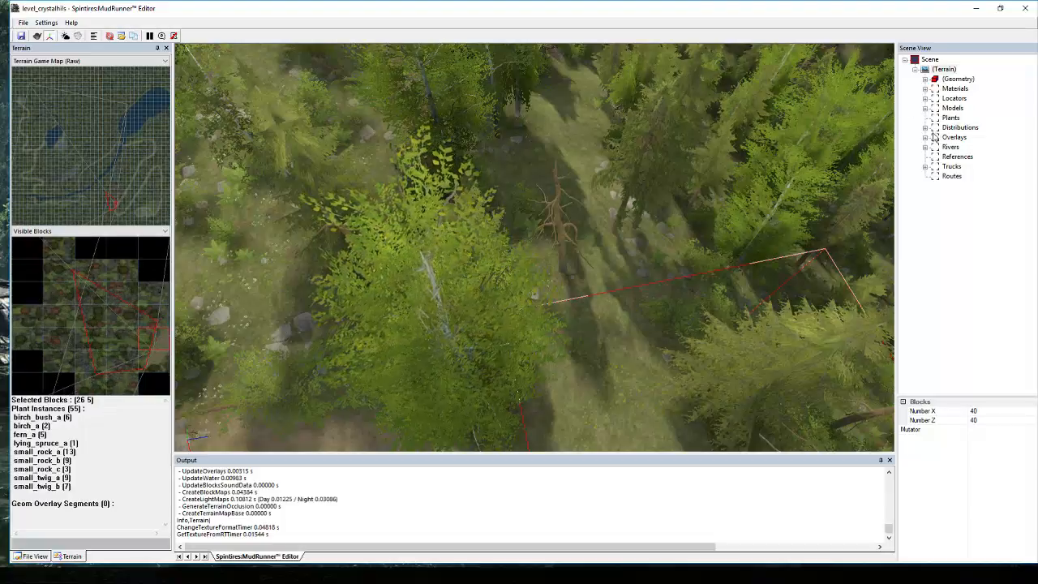
click(925, 127)
click(965, 137)
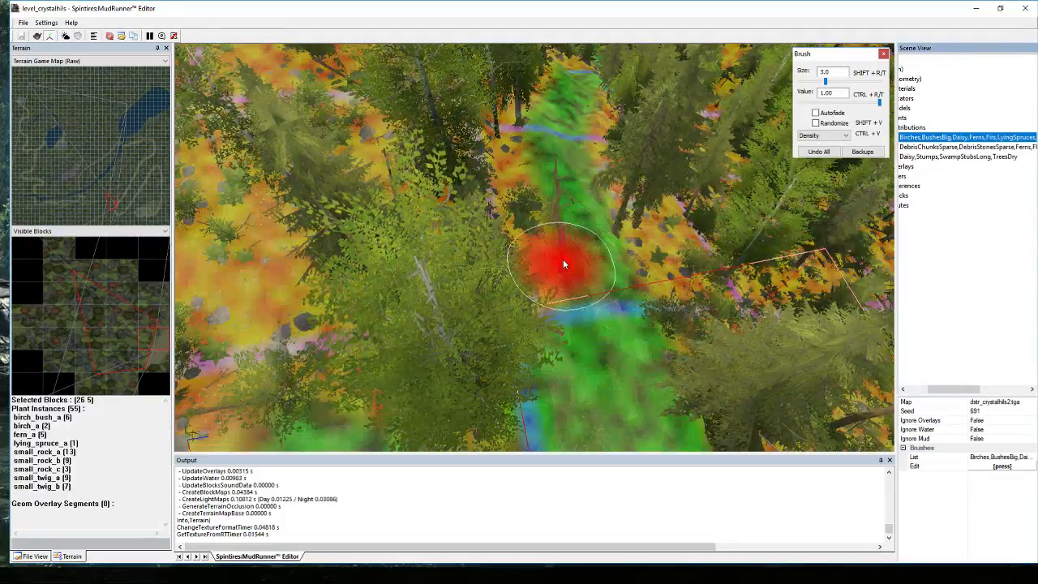
mouse_move(574, 291)
mouse_down()
mouse_move(561, 248)
mouse_move(575, 300)
mouse_move(566, 242)
mouse_up()
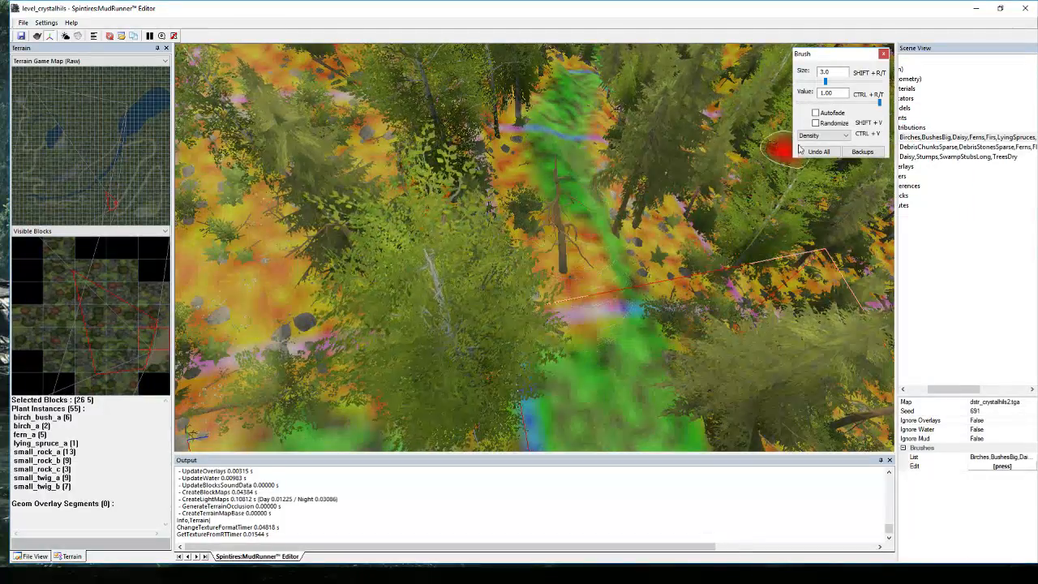
drag(880, 103, 779, 116)
mouse_move(572, 381)
mouse_down()
mouse_move(567, 335)
mouse_move(584, 297)
mouse_move(549, 197)
mouse_move(544, 143)
mouse_up()
Set the Density brush value to 0.00, clear the remaining plants along the trail strip through the forest, and finish the distribution edit.
scroll(547, 149, down, 5)
middle_drag(583, 125, 387, 173)
scroll(338, 95, down, 6)
mouse_move(348, 93)
middle_down()
mouse_move(535, 73)
mouse_move(463, 130)
mouse_move(394, 104)
middle_up()
scroll(459, 169, up, 5)
middle_drag(459, 169, 461, 131)
scroll(459, 142, down, 4)
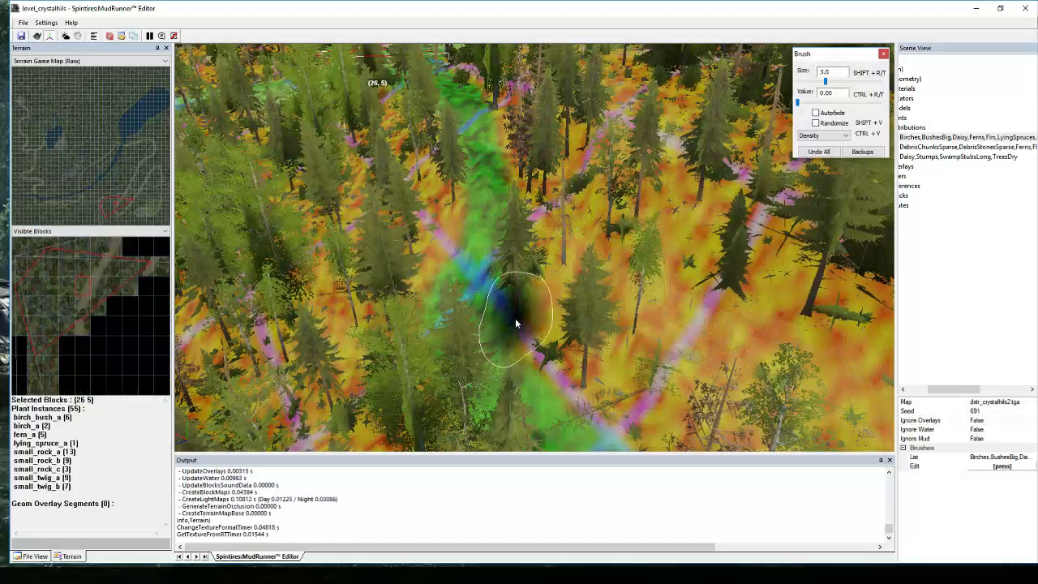
scroll(507, 317, up, 2)
scroll(502, 317, down, 3)
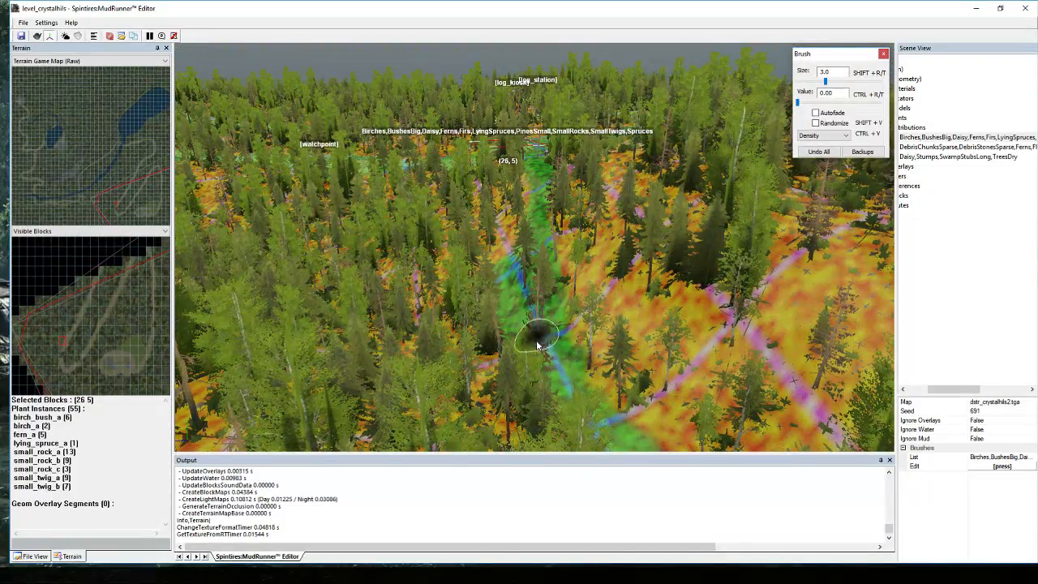
key(Escape)
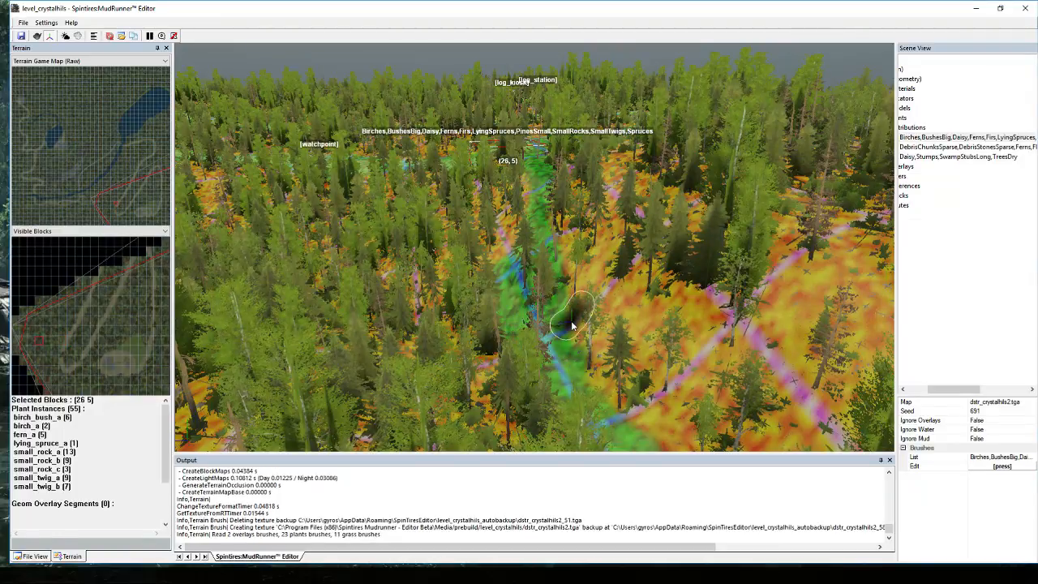
Rebuild the whole terrain to apply the cleared trail.
click(593, 335)
scroll(527, 267, up, 1)
right_click(517, 306)
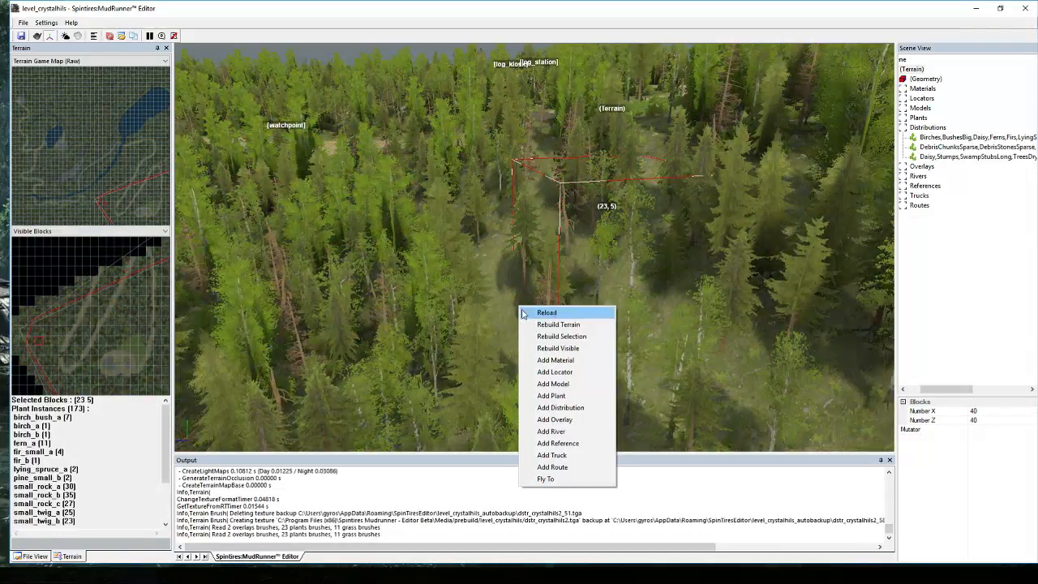
click(570, 324)
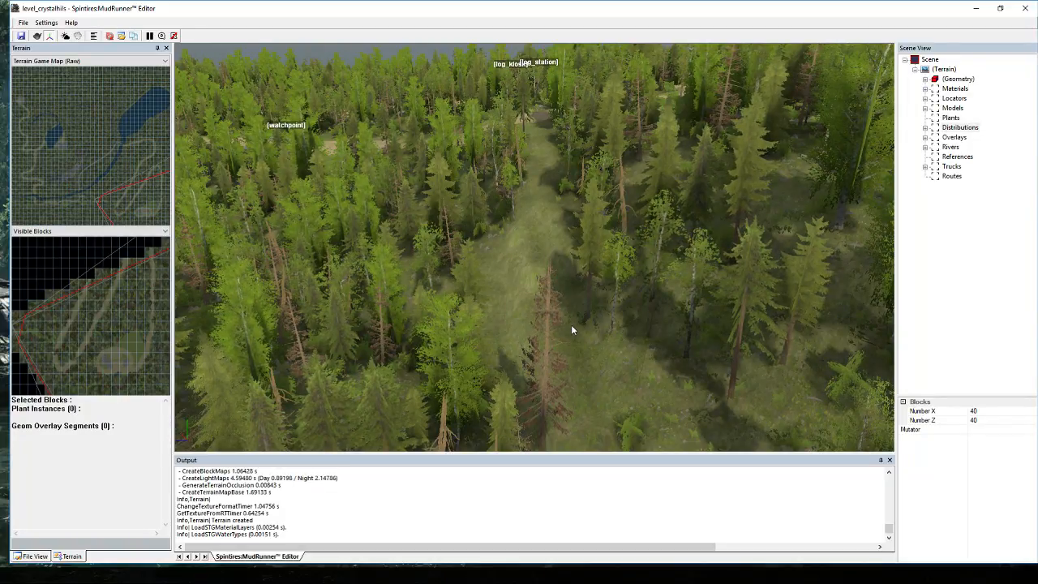
Reopen the terrain geometry for editing, set the Flatten brush value to 1.00 and even out the bumpy stretch of the forest trail.
middle_drag(551, 377, 600, 378)
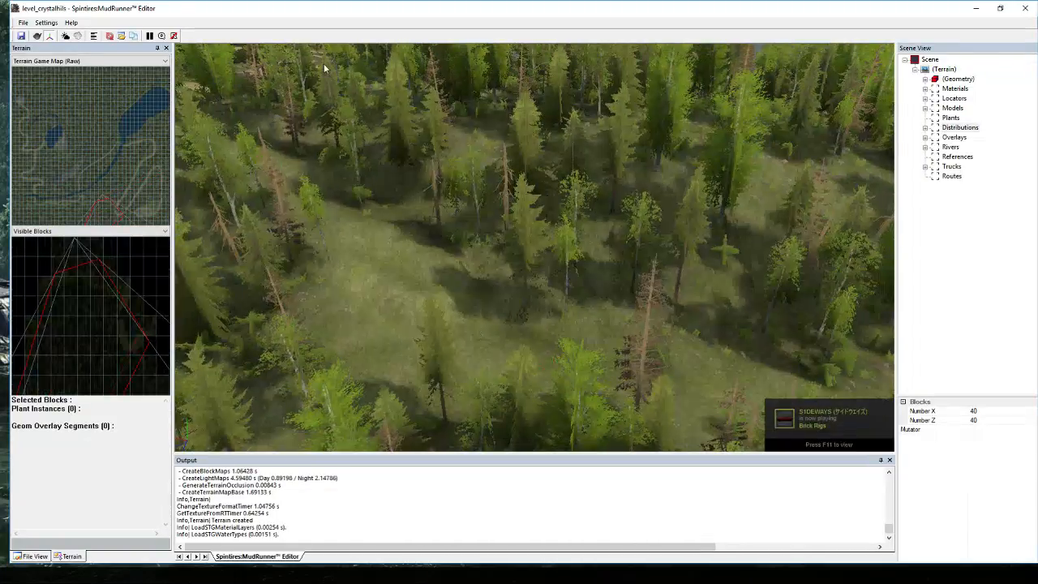
mouse_move(323, 63)
middle_down()
mouse_move(425, 208)
mouse_move(481, 230)
mouse_move(637, 189)
mouse_move(616, 195)
mouse_move(632, 181)
middle_up()
click(957, 78)
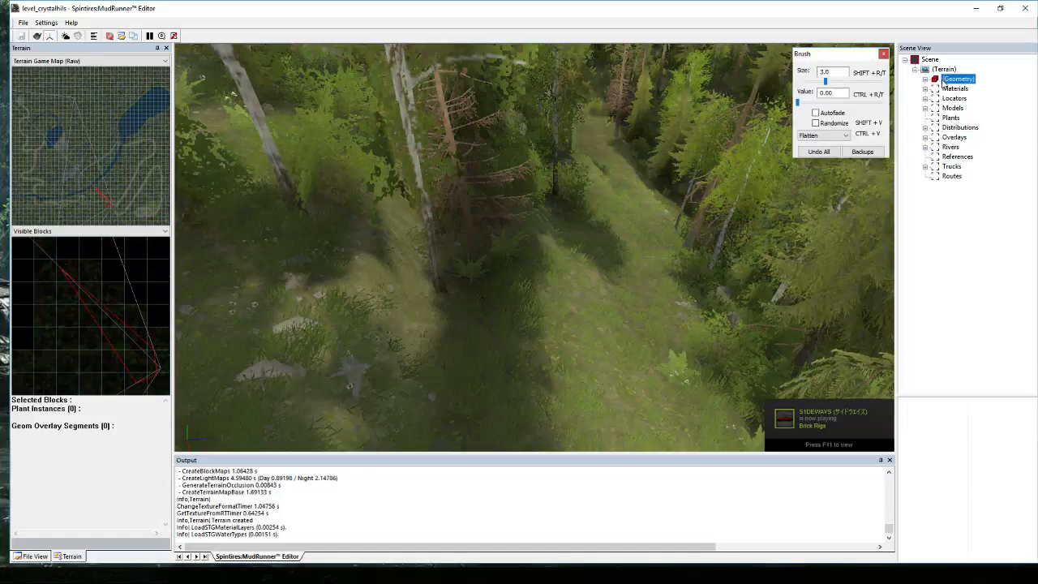
drag(798, 108, 880, 103)
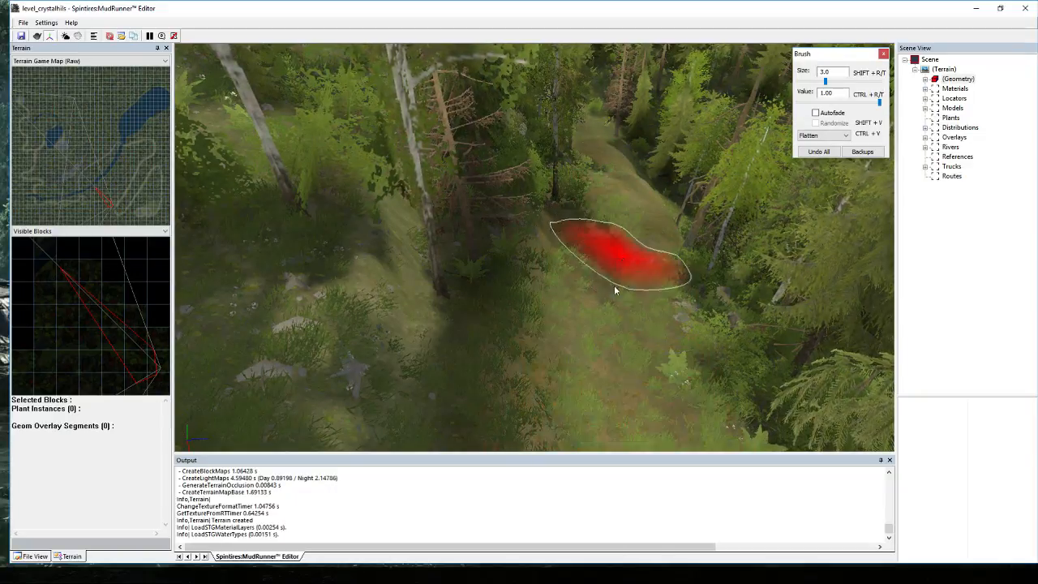
mouse_move(584, 320)
middle_down()
mouse_move(529, 346)
mouse_move(428, 296)
mouse_move(507, 379)
mouse_move(538, 378)
mouse_move(545, 395)
mouse_move(495, 269)
middle_up()
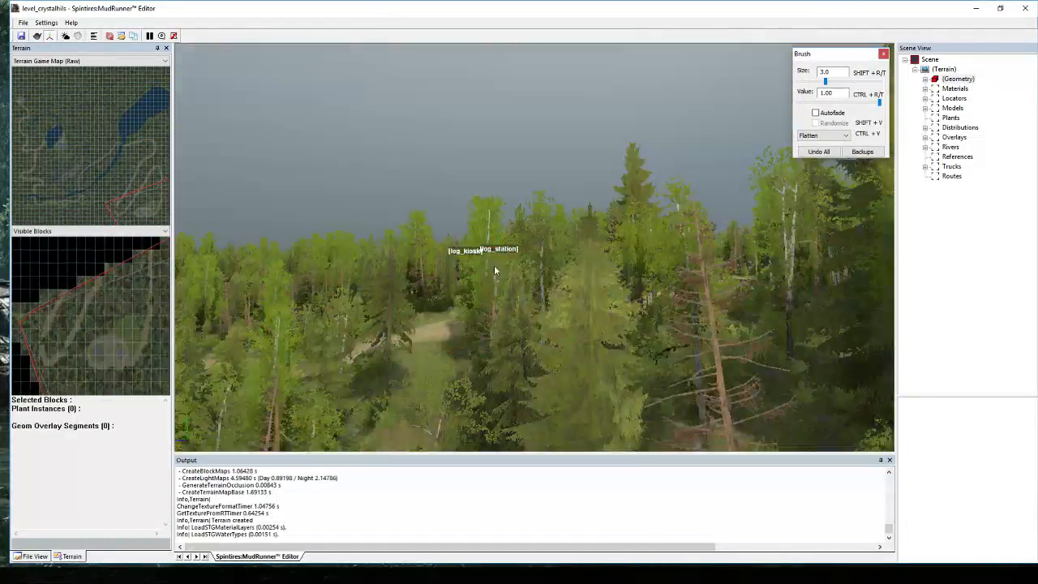
scroll(498, 276, down, 5)
scroll(502, 345, down, 6)
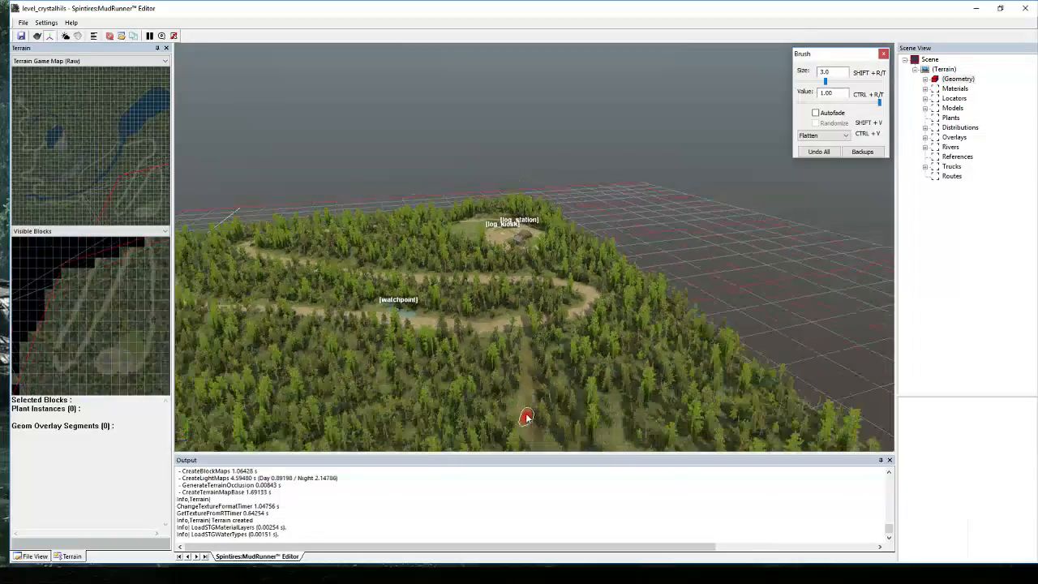
Flatten the trail's upper stretch just below the winding road with the size 3.0 brush.
scroll(526, 417, up, 8)
middle_drag(548, 279, 526, 268)
scroll(534, 281, up, 4)
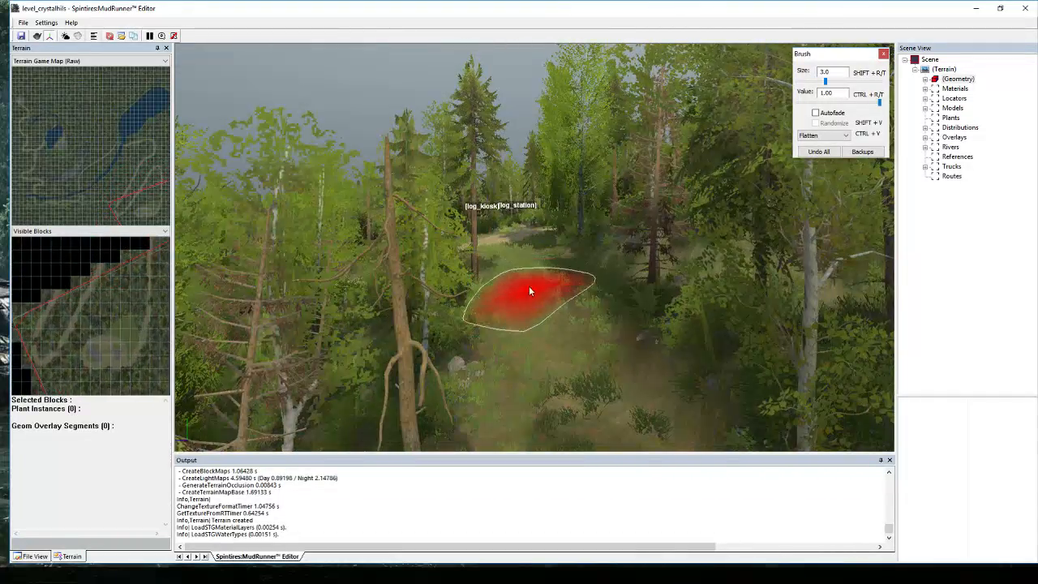
middle_drag(567, 312, 578, 344)
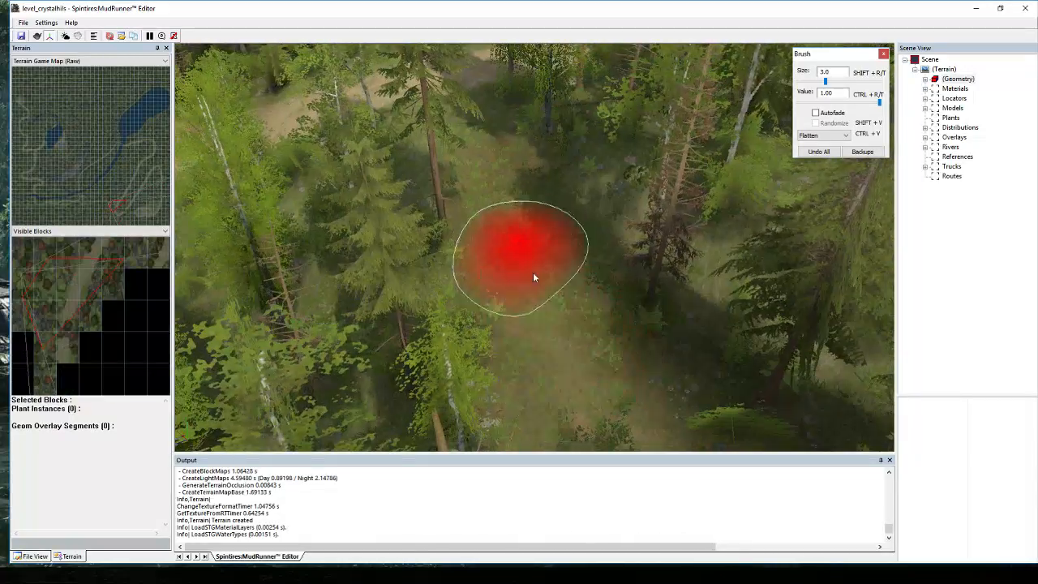
middle_drag(516, 198, 520, 214)
mouse_move(526, 210)
middle_down()
mouse_move(524, 242)
mouse_move(531, 215)
middle_up()
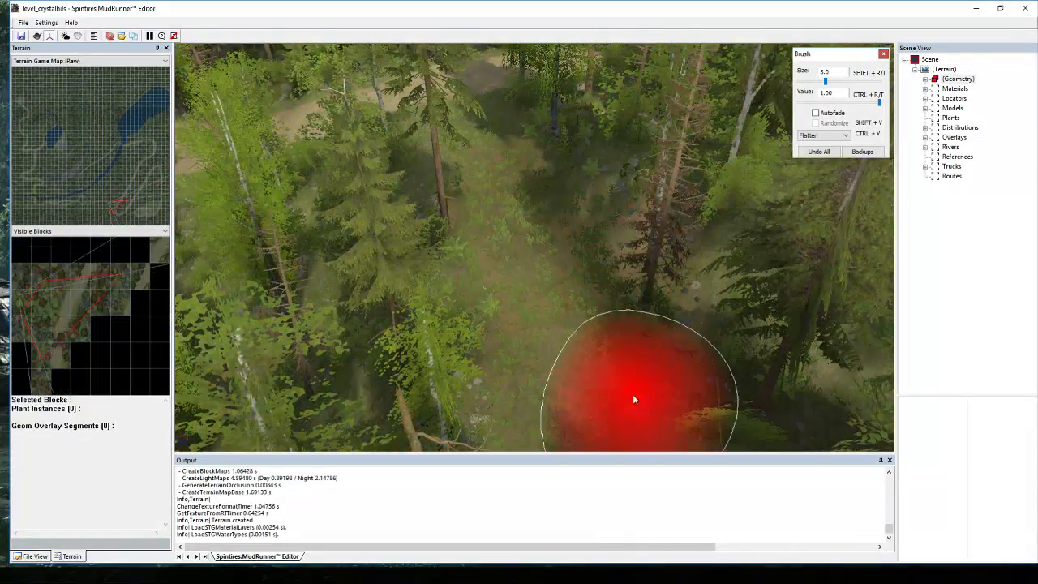
mouse_move(632, 398)
middle_down()
mouse_move(567, 324)
mouse_move(503, 294)
mouse_move(542, 354)
mouse_move(538, 341)
mouse_move(528, 352)
mouse_move(665, 248)
mouse_move(653, 292)
mouse_move(640, 268)
middle_up()
Edit the Mud layer with brush size 0.9 and value 0.60, and paint ruts onward from the dirt track's end beside the house.
mouse_move(624, 219)
middle_down()
mouse_move(537, 307)
mouse_move(394, 359)
mouse_move(430, 364)
mouse_move(538, 225)
mouse_move(778, 142)
middle_up()
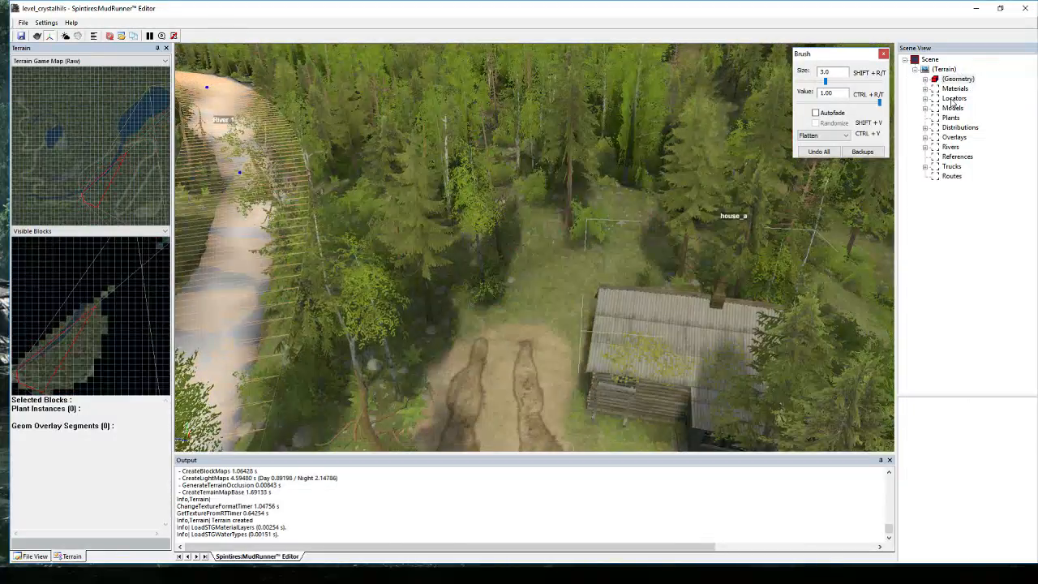
click(924, 79)
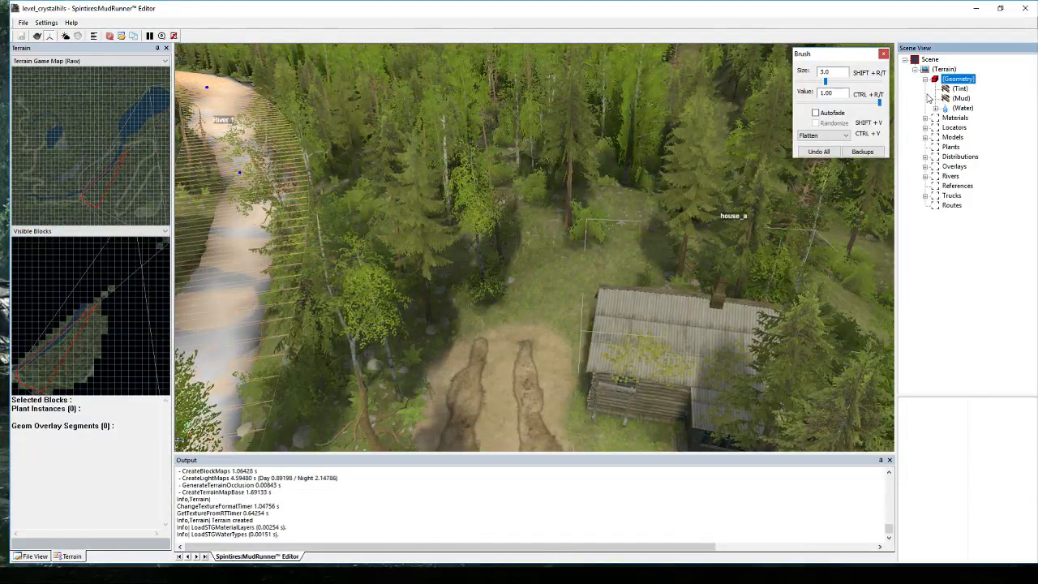
click(959, 98)
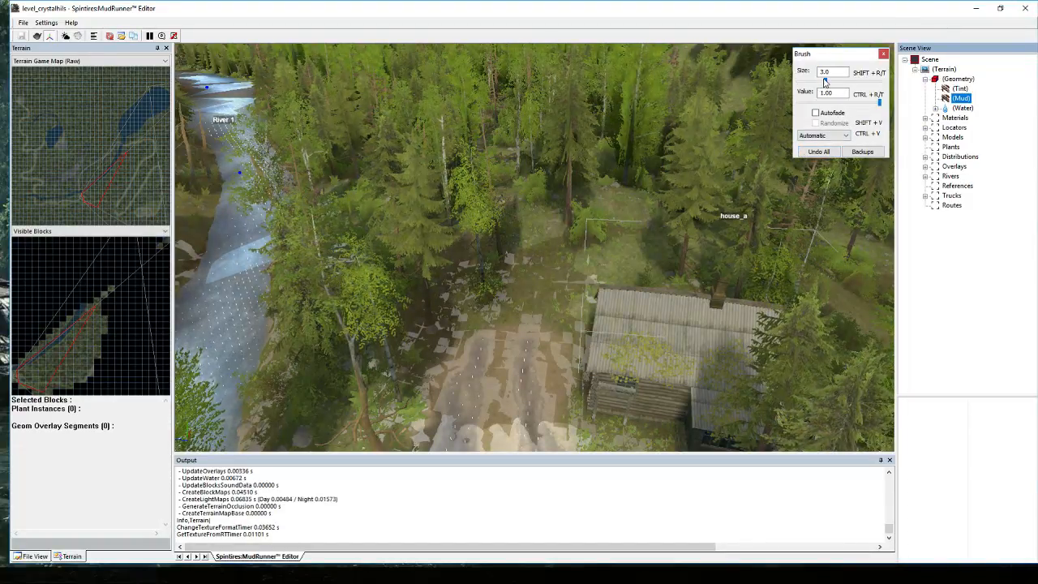
drag(824, 82, 823, 87)
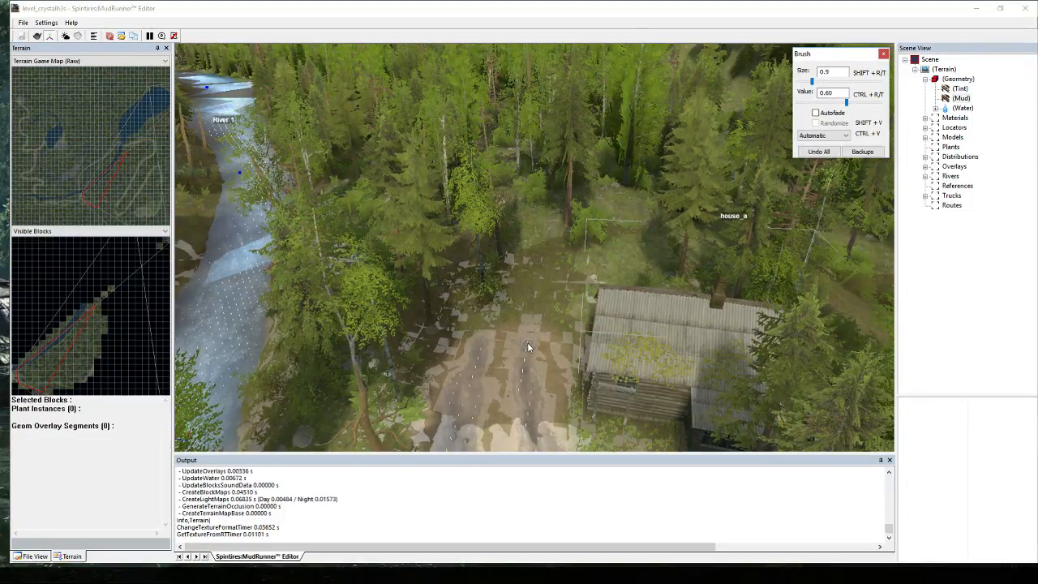
drag(528, 347, 556, 299)
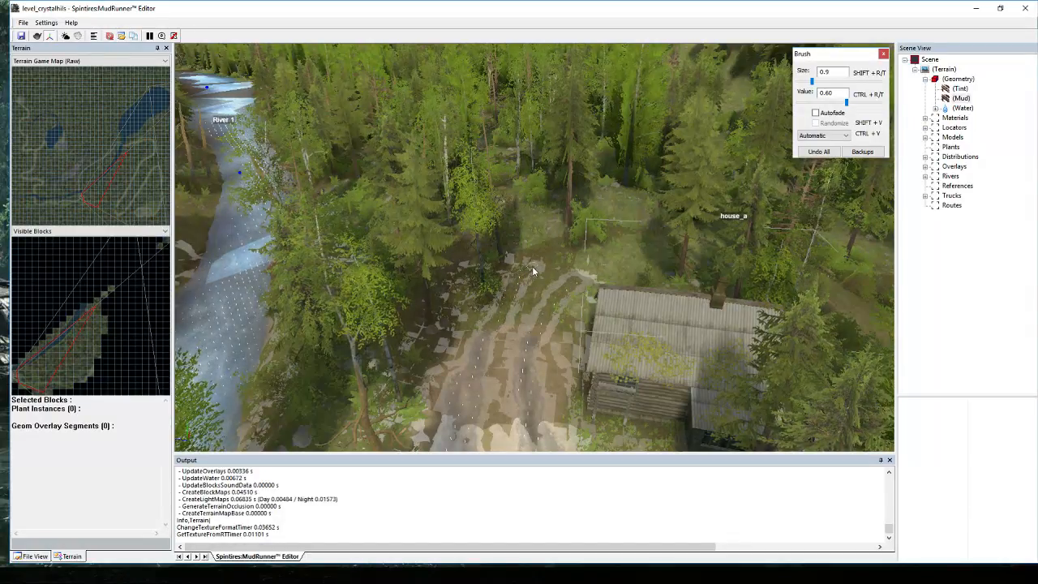
Extend the mud ruts past the house toward the forest trail and finish the mud edit.
middle_drag(548, 267, 575, 278)
scroll(608, 254, up, 4)
middle_drag(614, 251, 625, 241)
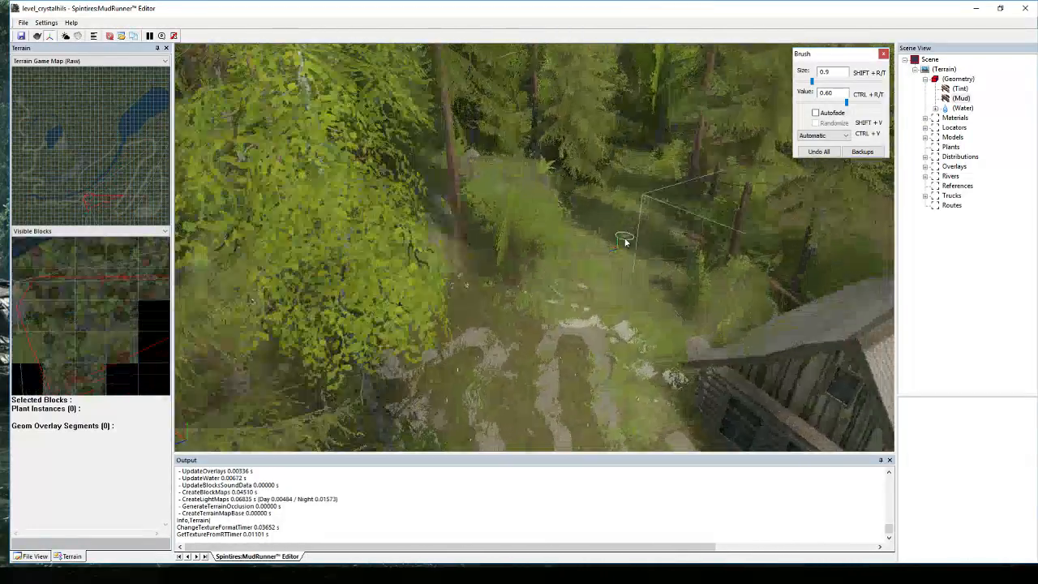
mouse_move(506, 347)
mouse_down()
mouse_move(549, 253)
mouse_move(594, 347)
mouse_move(643, 212)
mouse_up()
key(Escape)
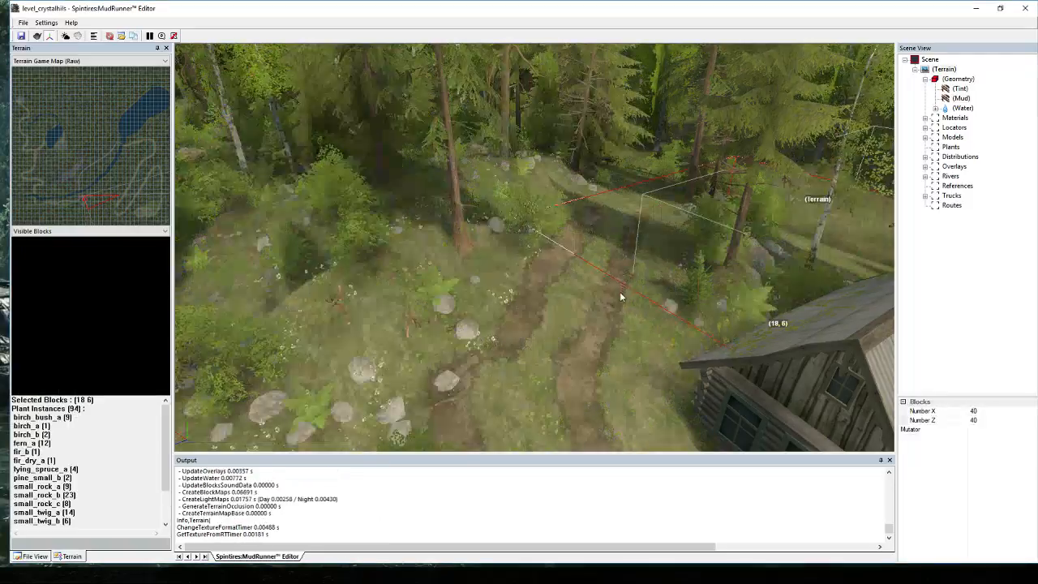
Resume editing the Mud layer and paint two parallel ruts from the end of the new tracks into the cleared strip.
middle_drag(621, 295, 707, 320)
scroll(633, 311, down, 3)
scroll(595, 349, up, 3)
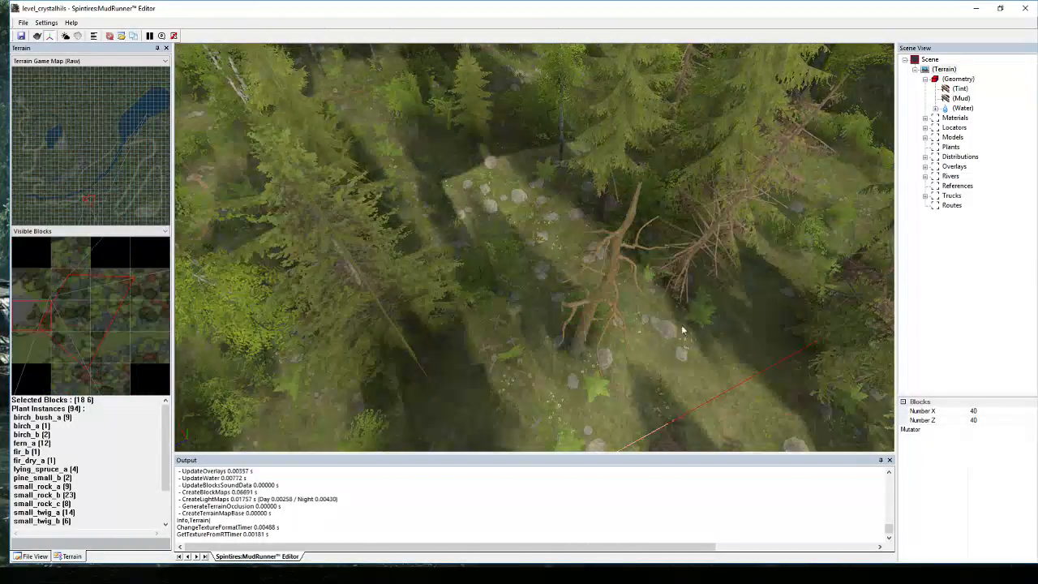
click(960, 98)
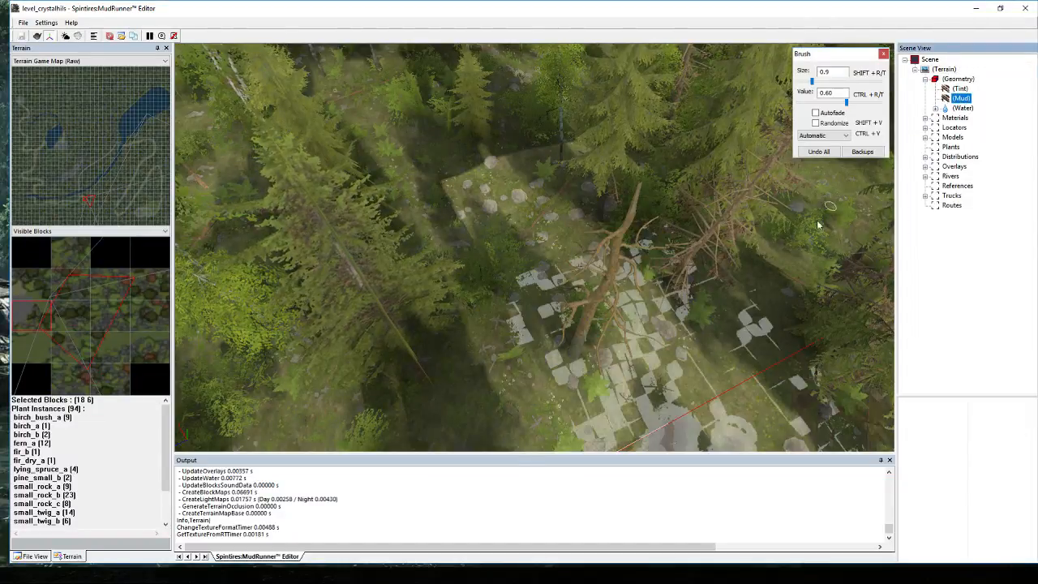
scroll(676, 316, down, 3)
scroll(679, 314, up, 3)
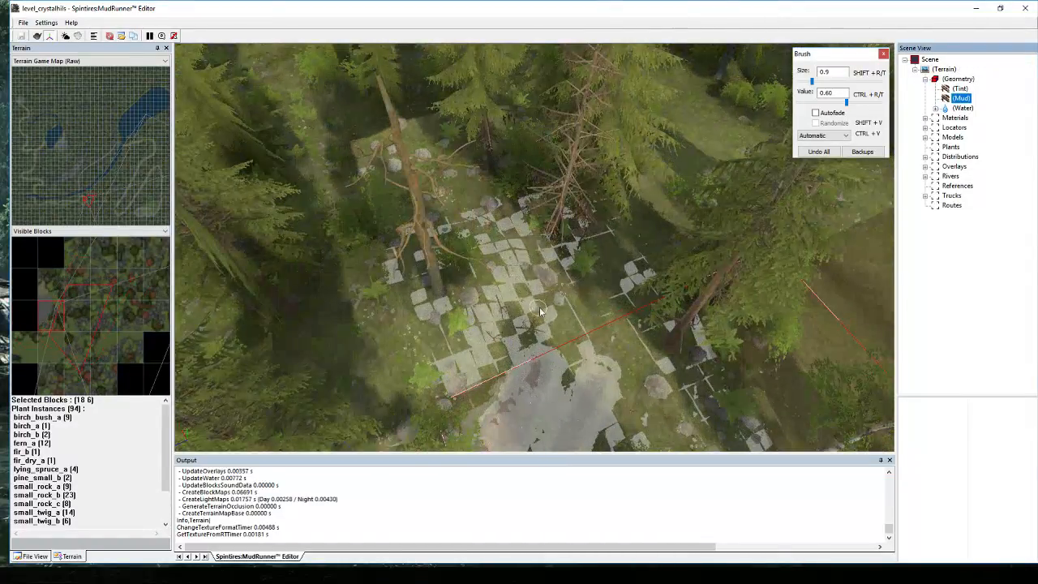
drag(545, 362, 626, 197)
drag(606, 385, 669, 221)
Continue painting the mud ruts along the cleared strip deeper into the forest with brush value 0.60.
scroll(671, 195, down, 4)
scroll(643, 124, up, 5)
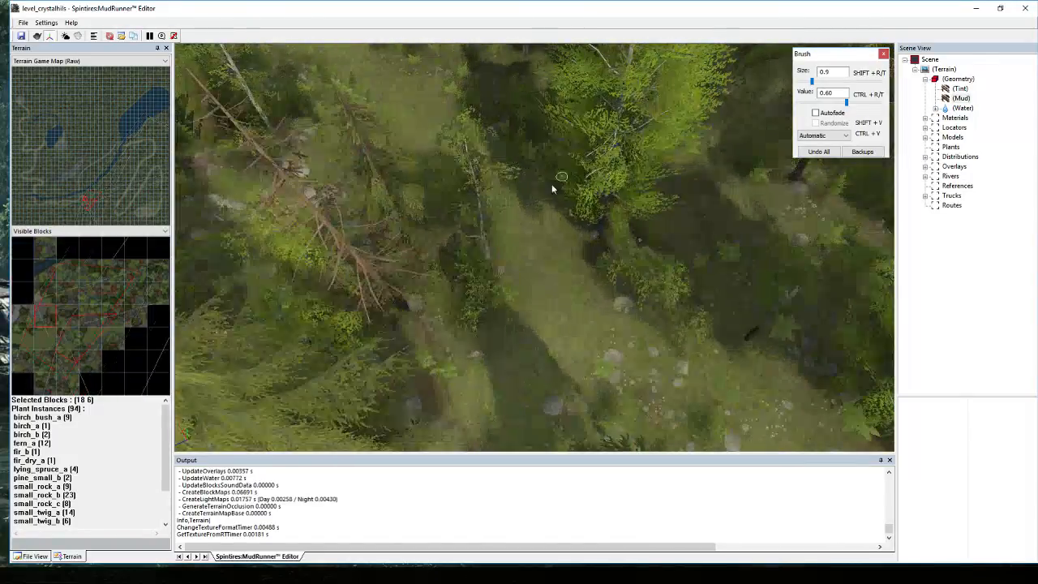
scroll(477, 374, down, 2)
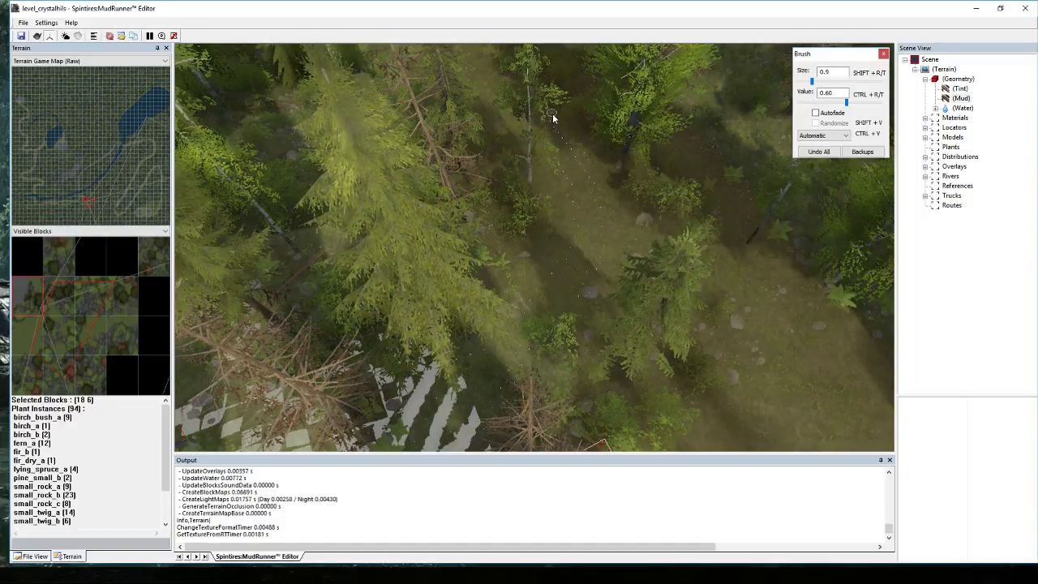
scroll(537, 90, down, 3)
scroll(465, 137, up, 5)
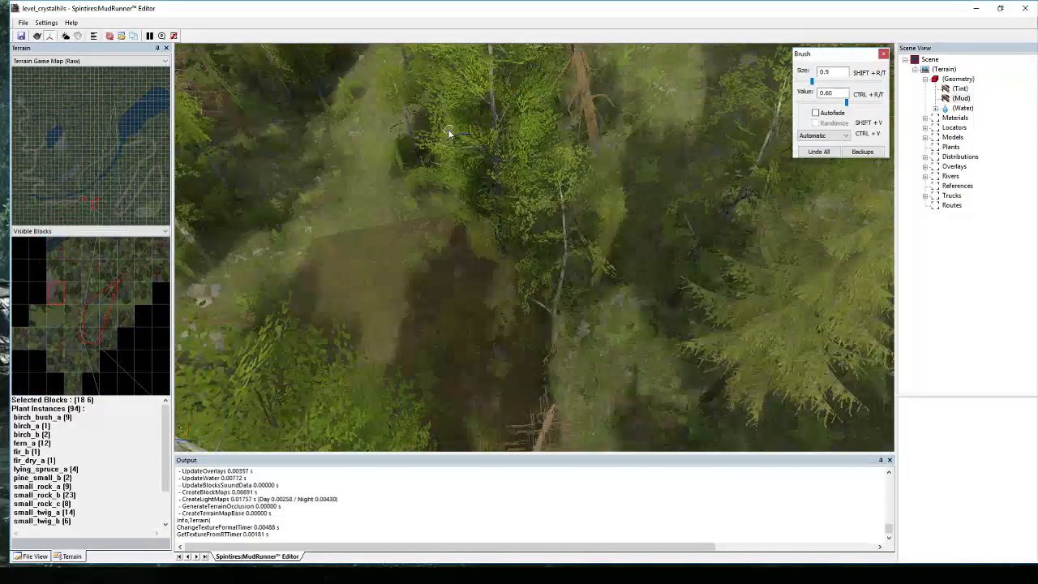
scroll(449, 132, down, 3)
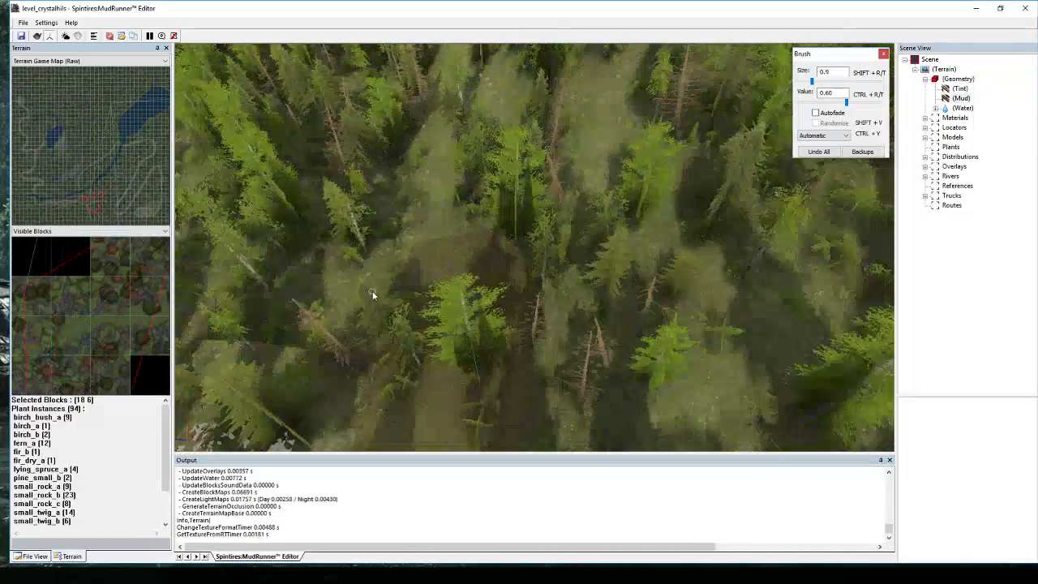
scroll(475, 300, up, 4)
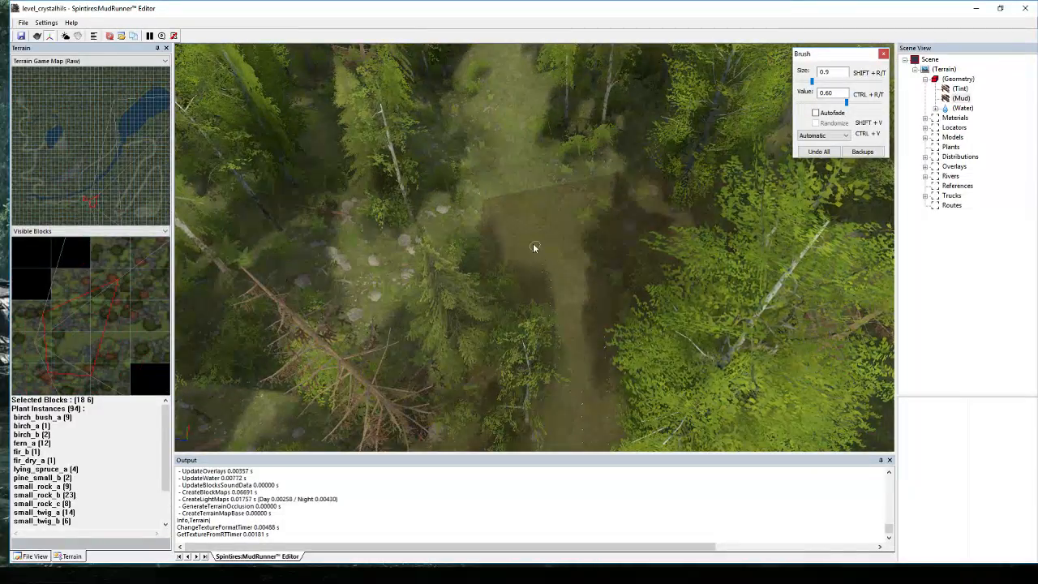
drag(533, 247, 473, 132)
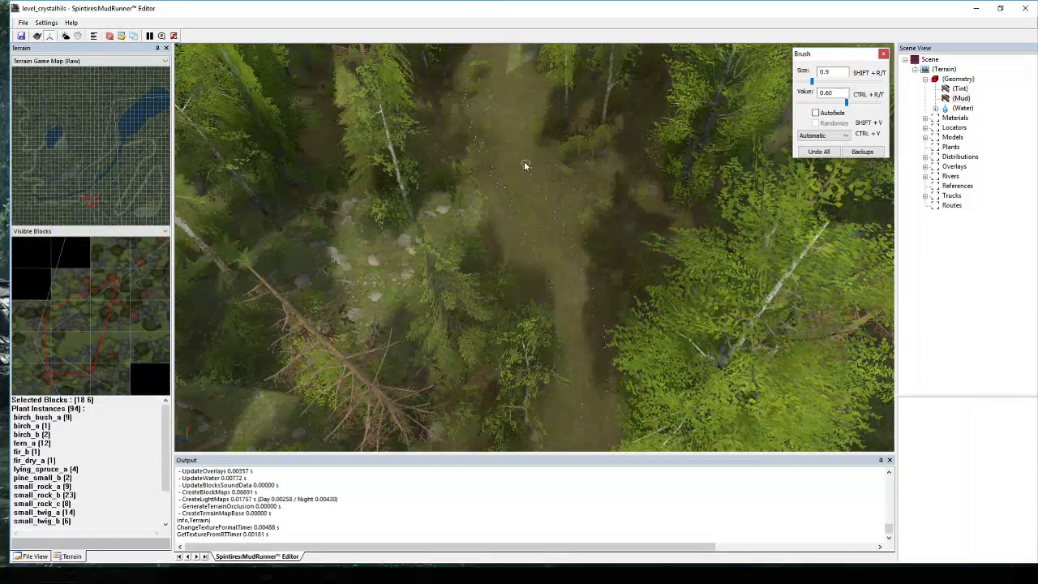
middle_drag(492, 45, 543, 177)
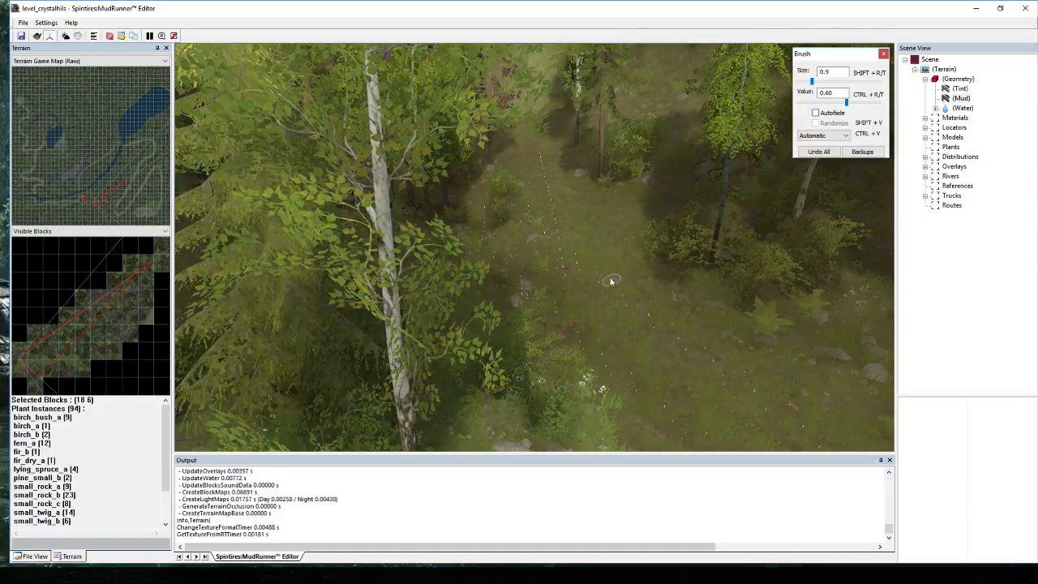
Carry the mud ruts on through the narrow middle stretch of the trail and finish this mud edit.
scroll(517, 210, down, 3)
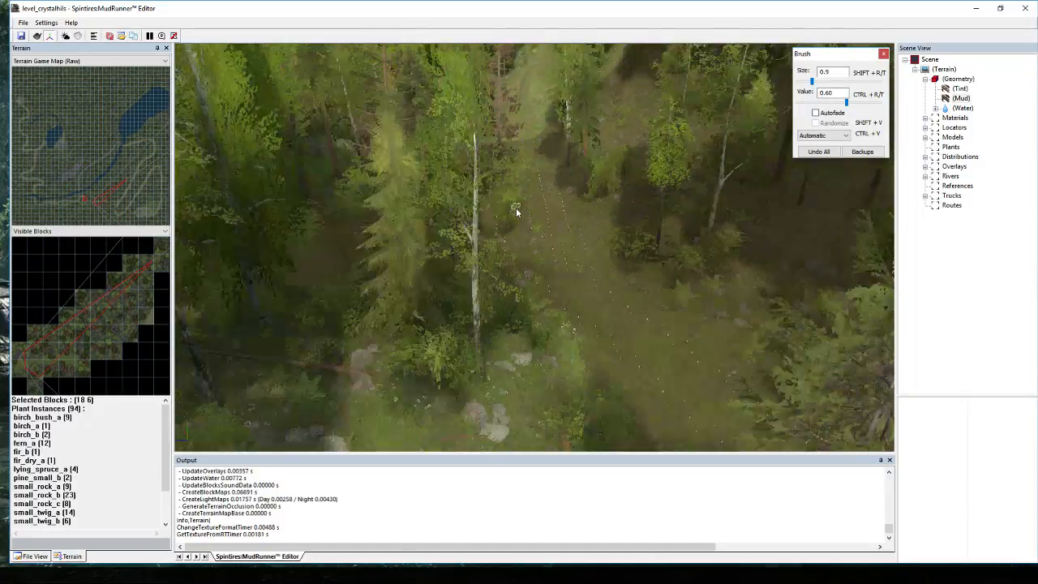
scroll(516, 207, up, 4)
alt+middle_drag(520, 209, 540, 225)
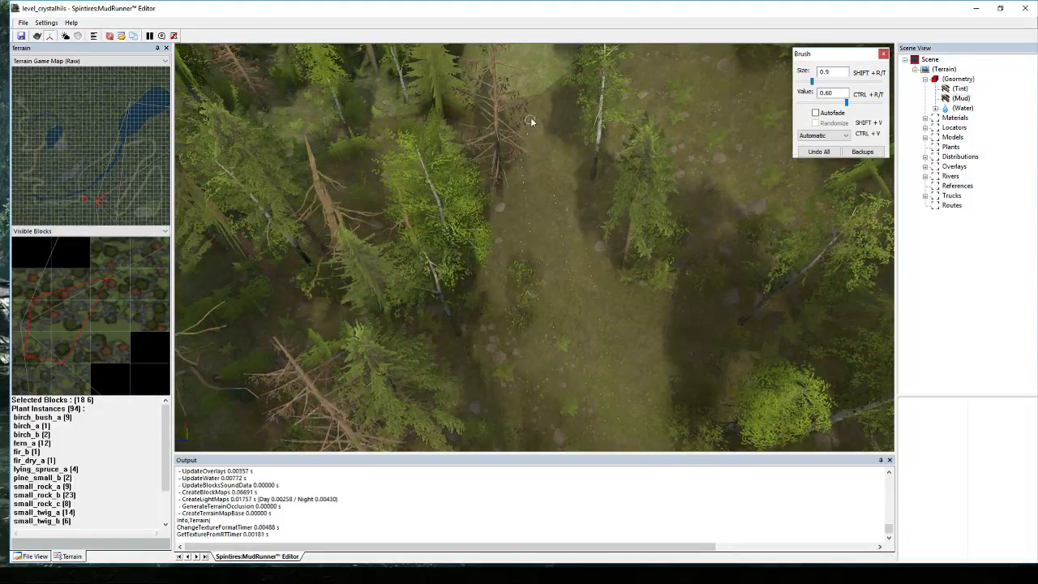
scroll(535, 93, up, 3)
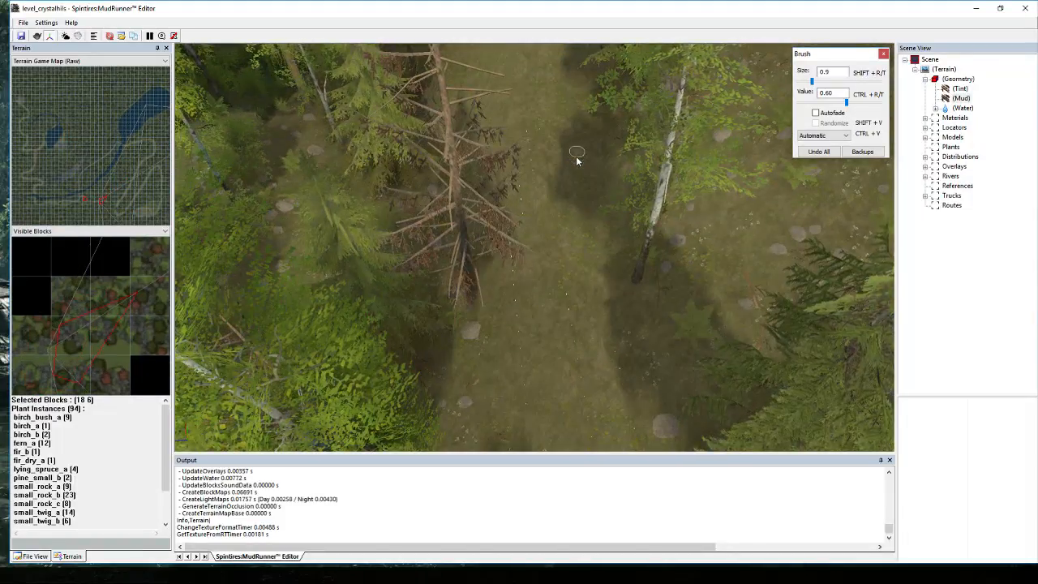
key(ctrl+b)
Resume editing the Mud layer and paint ruts along the next stretch of the forest trail with brush size 0.9 and value 0.60.
alt+middle_drag(577, 162, 554, 101)
click(959, 97)
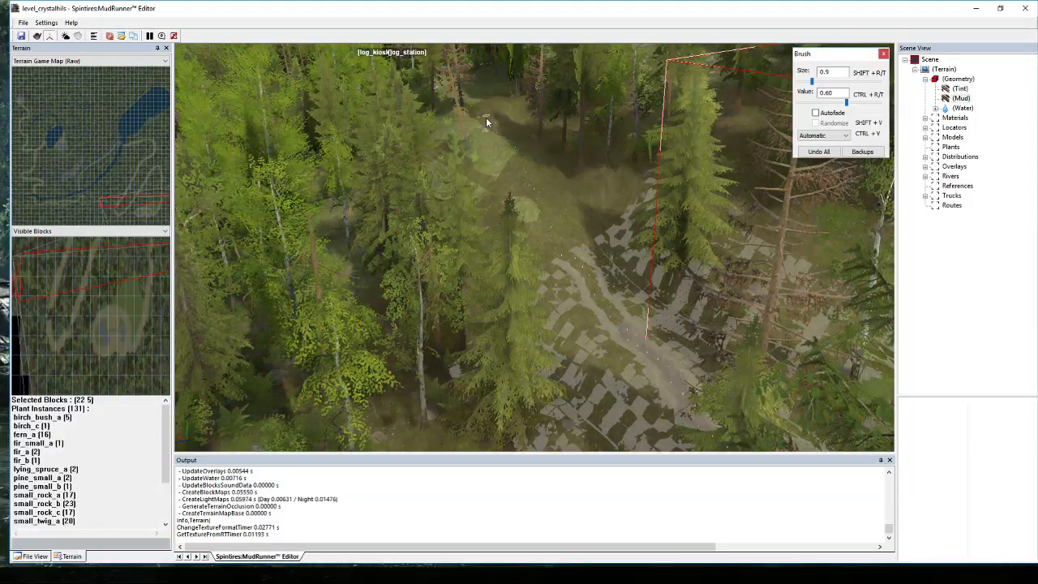
alt+middle_drag(695, 343, 658, 371)
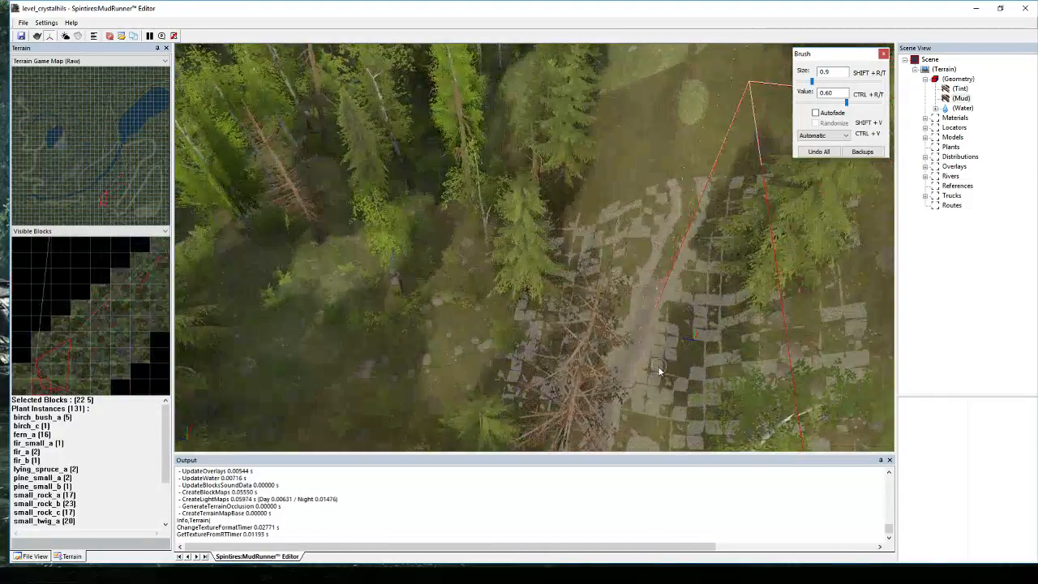
mouse_move(657, 415)
mouse_down()
mouse_move(714, 250)
mouse_move(748, 185)
mouse_move(759, 125)
mouse_up()
mouse_move(757, 128)
alt+middle_down()
mouse_move(694, 217)
mouse_move(655, 152)
mouse_move(614, 278)
alt+middle_up()
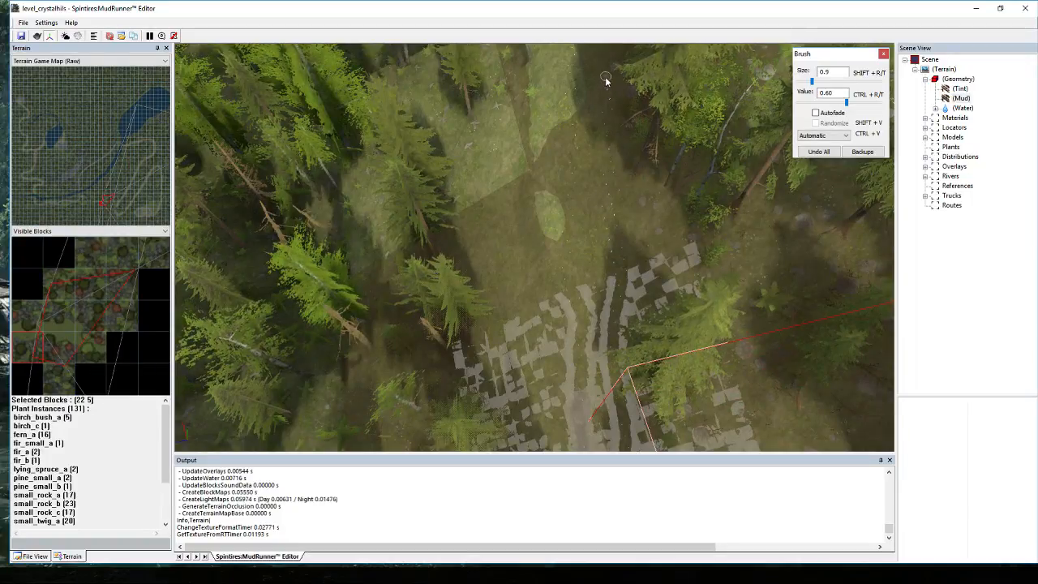
scroll(606, 79, down, 8)
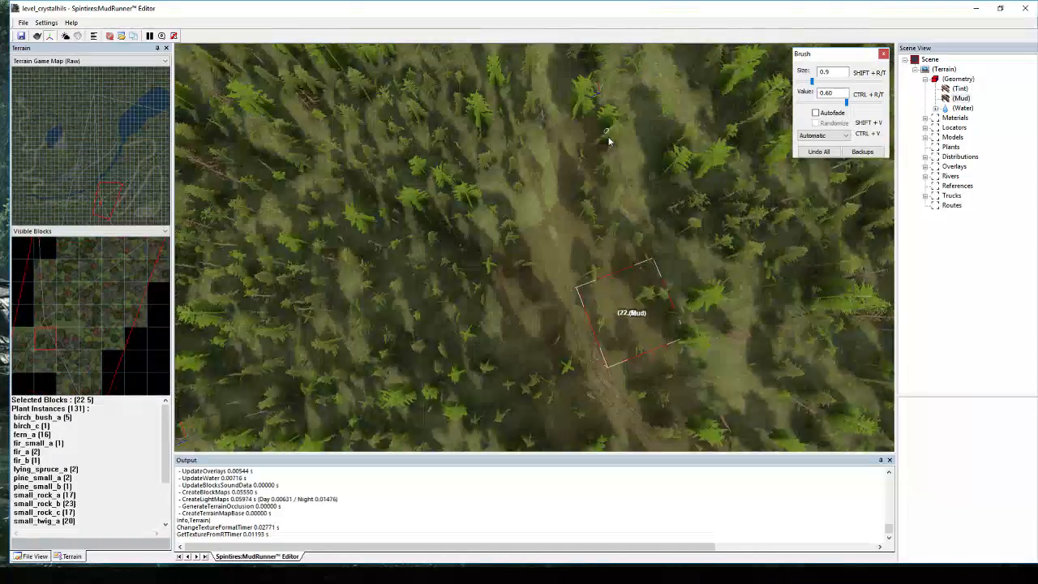
middle_drag(609, 141, 699, 136)
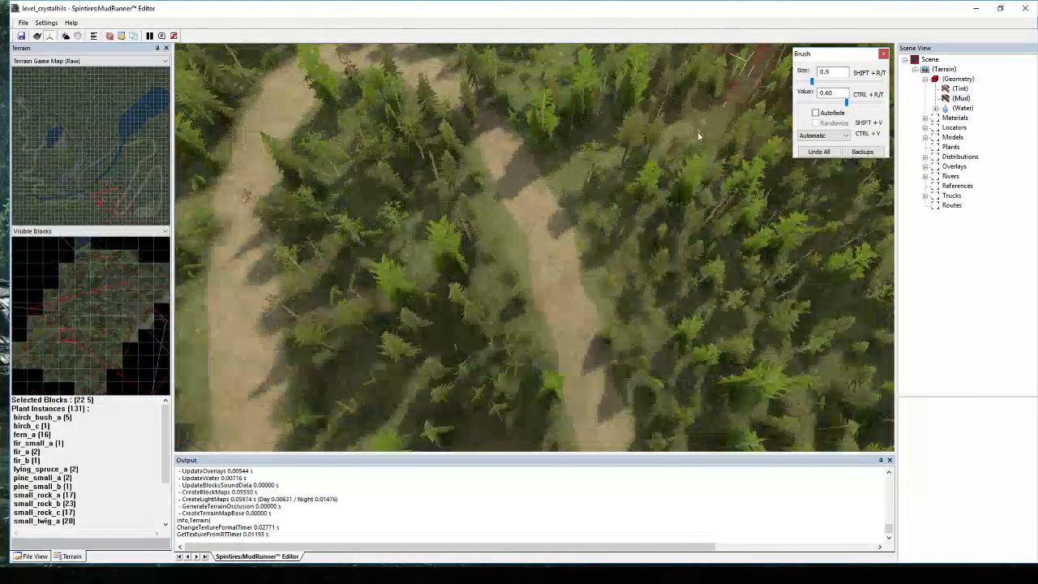
Paint the mud ruts along the last stretch of the trail onto the winding road and finish the mud edit.
scroll(697, 133, down, 2)
scroll(612, 152, up, 5)
mouse_move(607, 204)
alt+middle_down()
mouse_move(640, 181)
mouse_move(589, 243)
alt+middle_up()
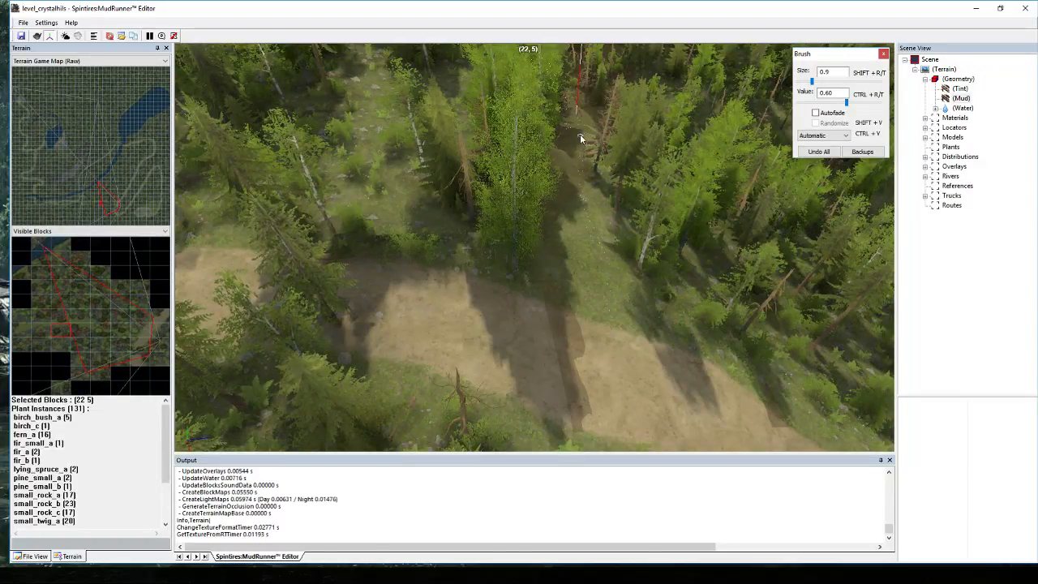
alt+middle_drag(580, 192, 513, 244)
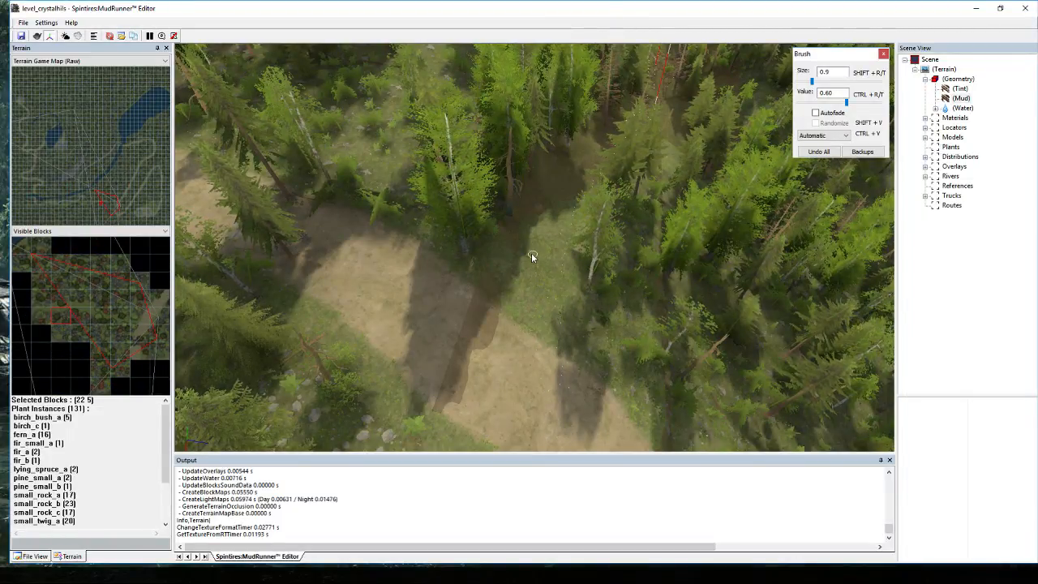
drag(505, 304, 452, 283)
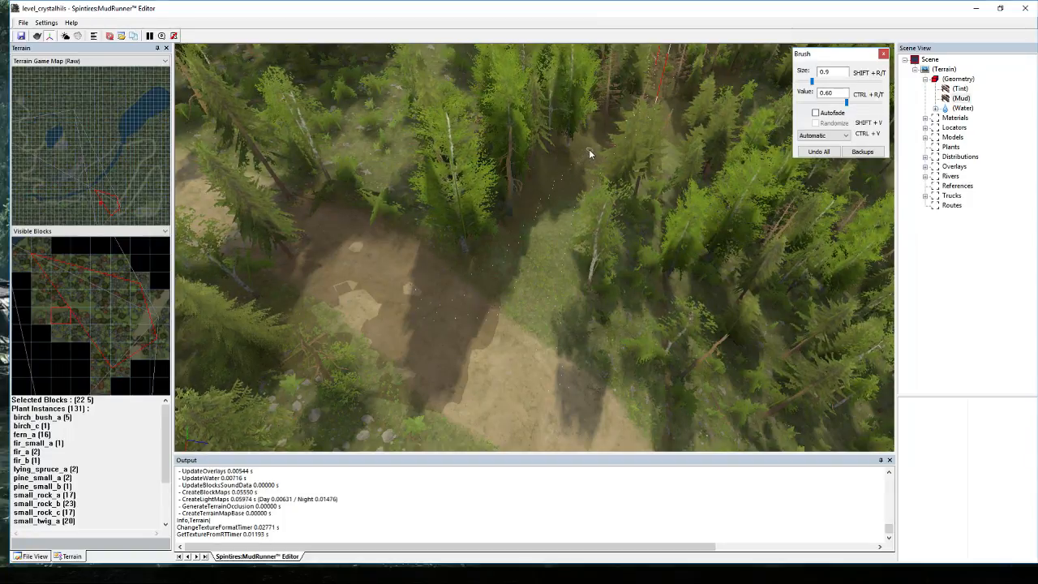
alt+middle_drag(608, 145, 643, 160)
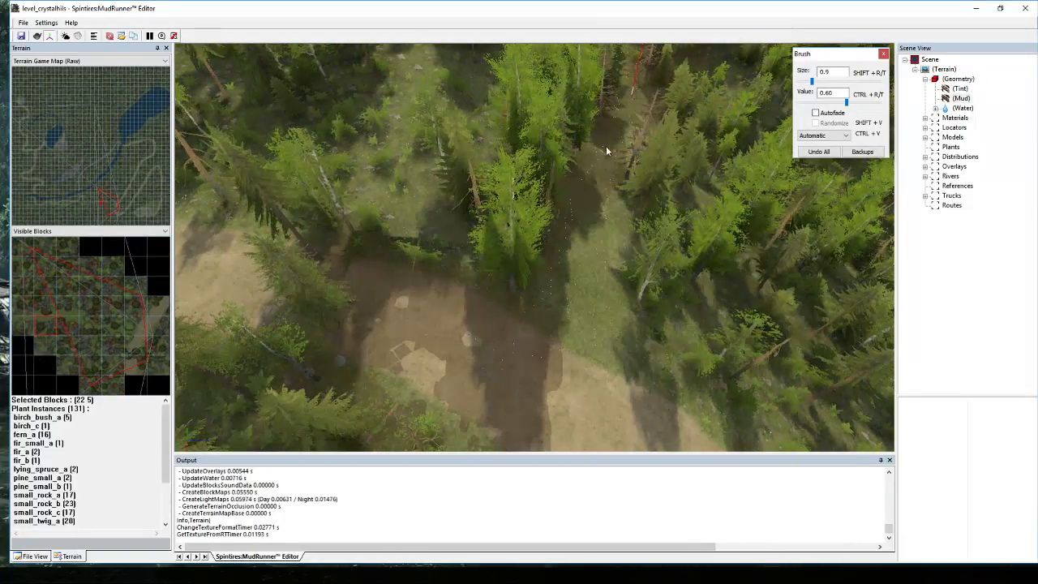
key(Escape)
click(586, 269)
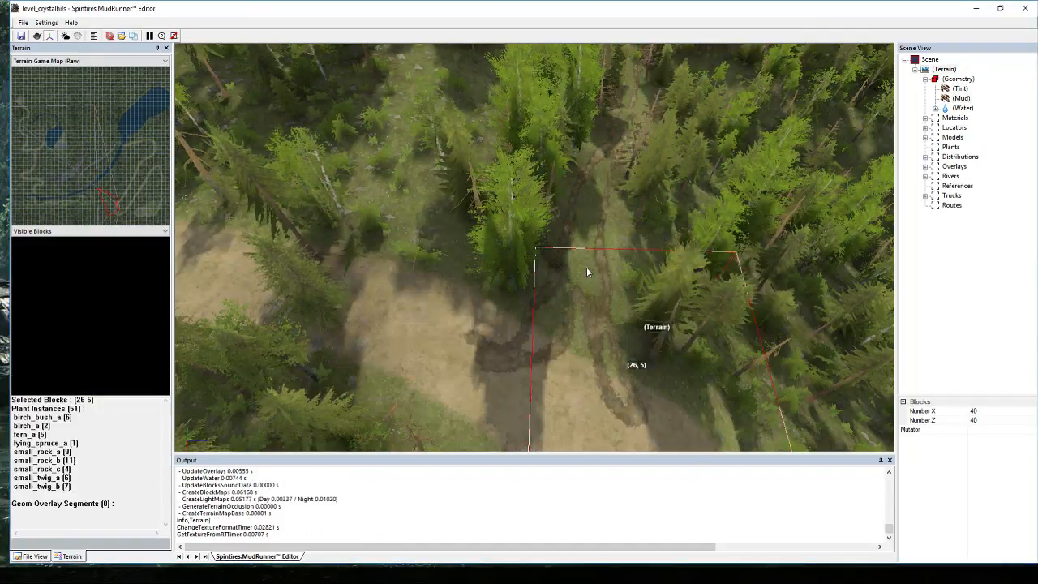
Reopen the Mud layer and paint over both ruts just before the winding road, then finish the edit.
alt+middle_drag(610, 317, 515, 336)
scroll(567, 334, up, 5)
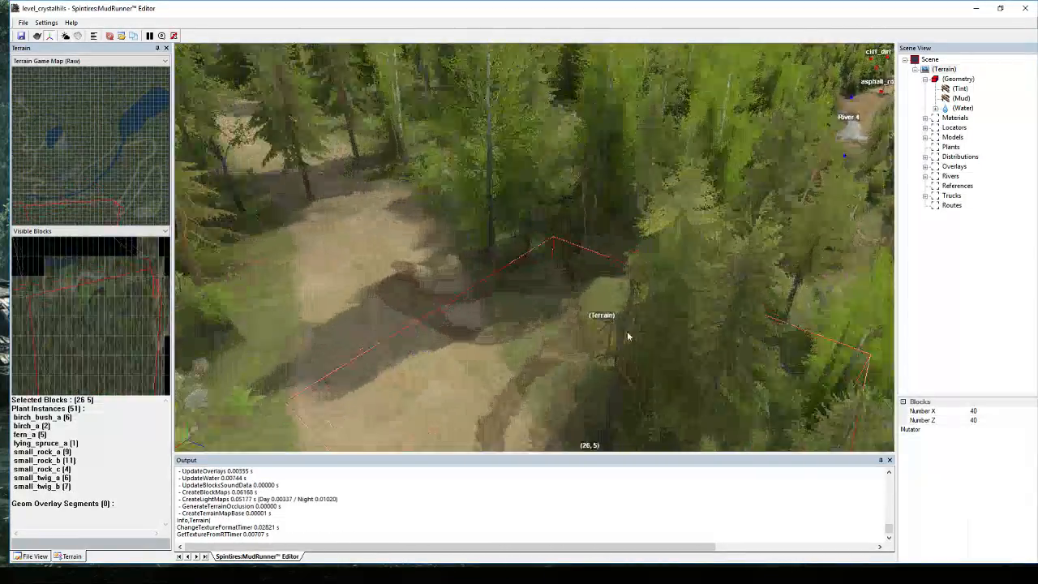
alt+middle_drag(625, 332, 659, 360)
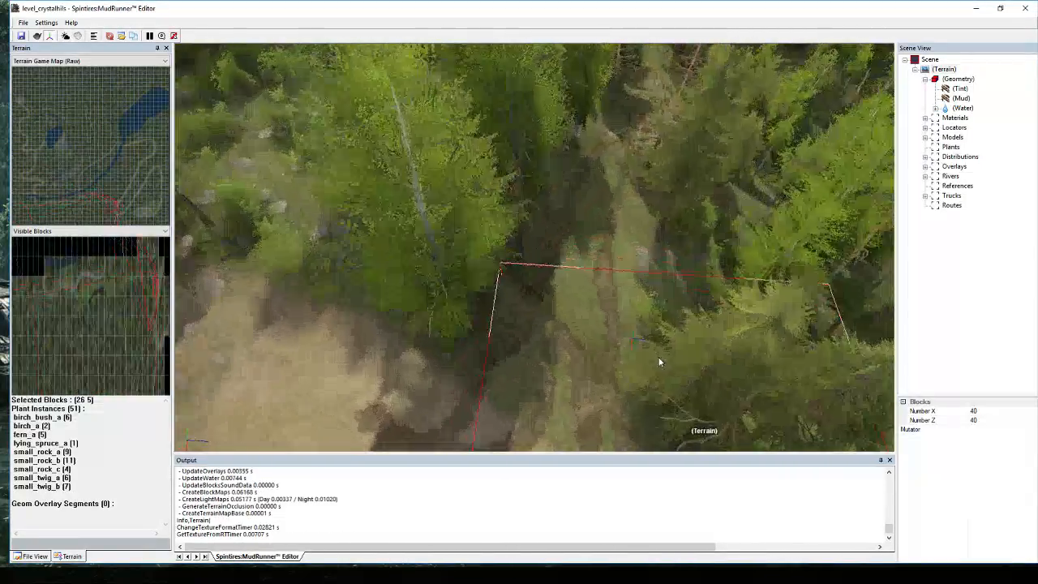
click(962, 98)
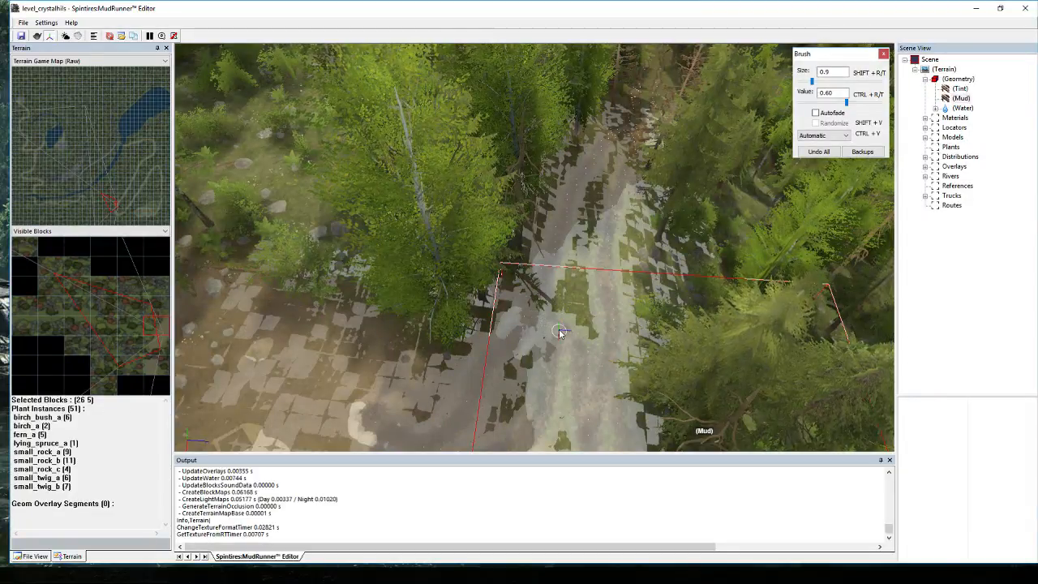
mouse_move(575, 352)
mouse_down()
mouse_move(593, 302)
mouse_move(593, 212)
mouse_move(610, 158)
mouse_up()
mouse_move(587, 355)
mouse_down()
mouse_move(610, 306)
mouse_move(621, 181)
mouse_up()
key(ctrl+b)
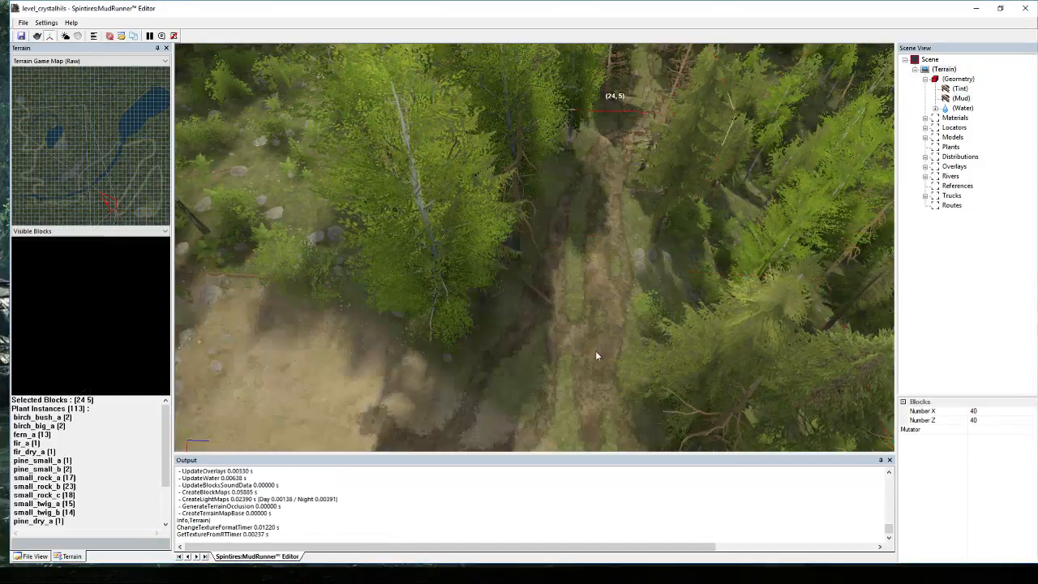
Add more mud strokes where the trail joins the winding road and finish this mud edit.
mouse_move(595, 351)
right_down()
mouse_move(518, 354)
mouse_move(602, 347)
mouse_move(644, 322)
mouse_move(609, 333)
mouse_move(580, 198)
right_up()
scroll(519, 357, down, 3)
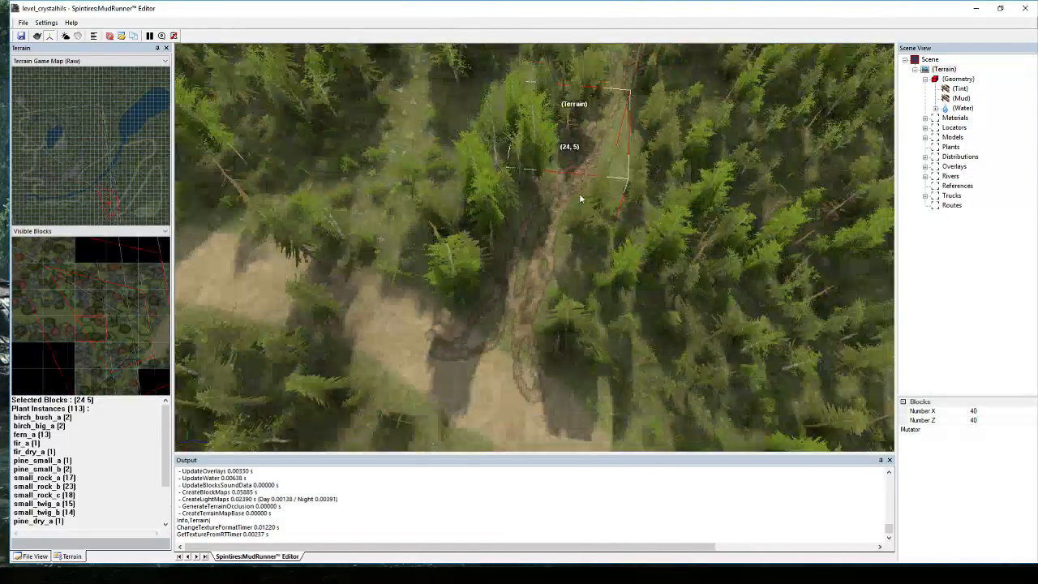
click(961, 98)
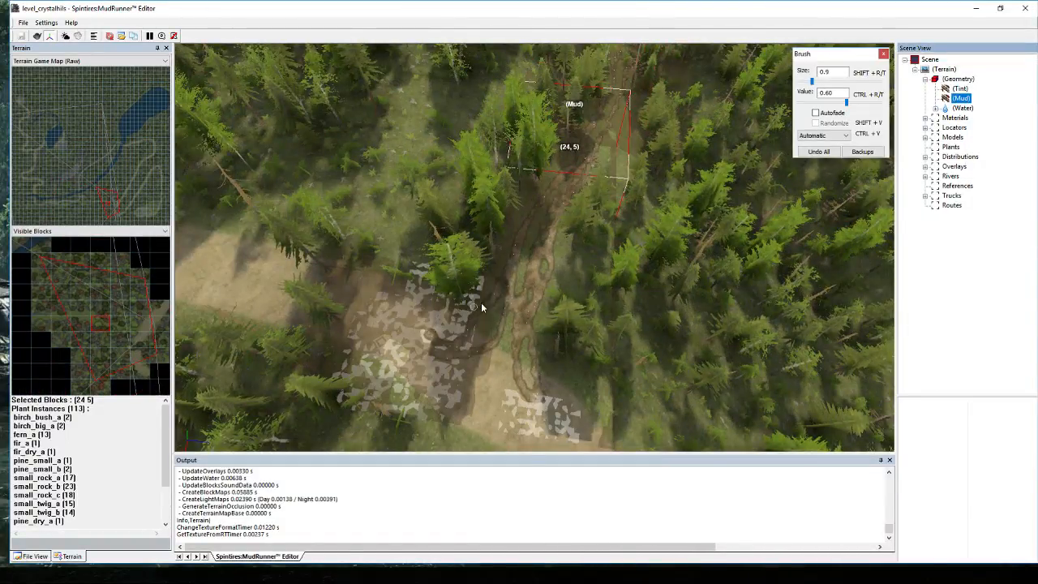
drag(509, 294, 510, 393)
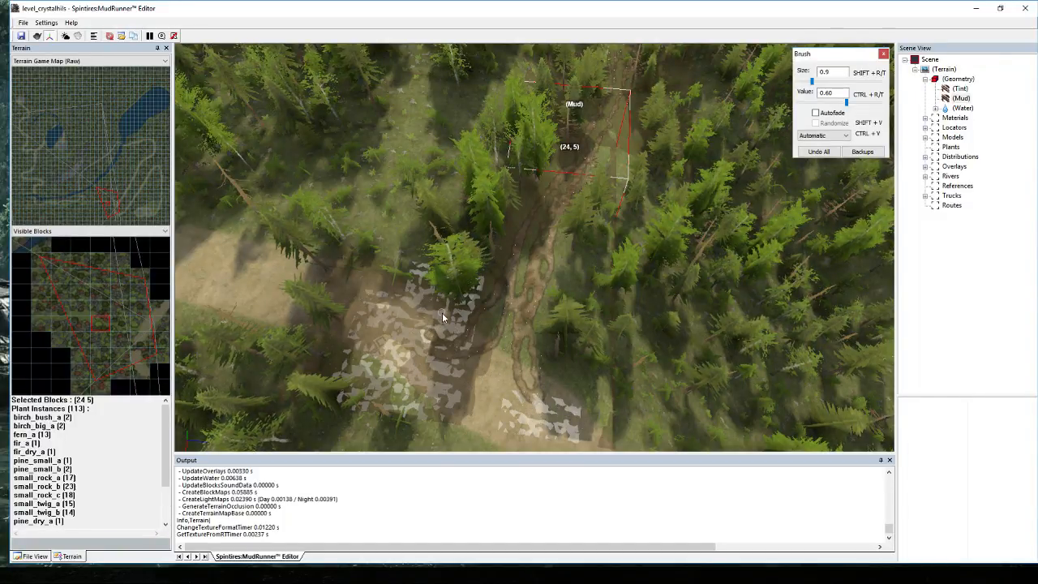
click(458, 324)
Return to the bridge house, reopen the Mud layer and repaint the two ruts beside it with brush value 0.60.
mouse_move(499, 360)
right_down()
mouse_move(576, 369)
mouse_move(584, 358)
right_up()
scroll(585, 358, down, 8)
scroll(280, 285, up, 5)
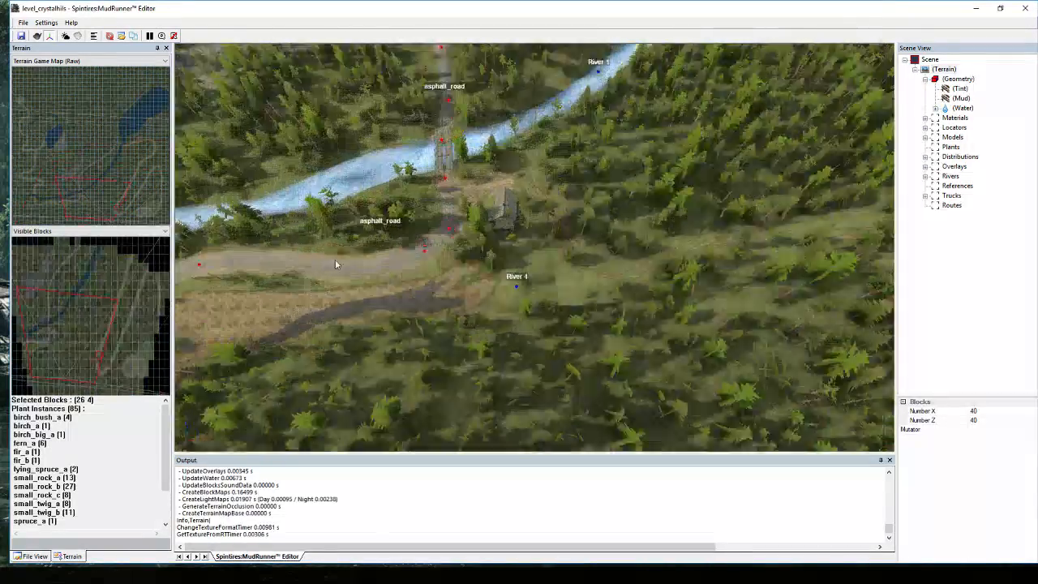
right_drag(335, 264, 540, 244)
scroll(493, 173, up, 8)
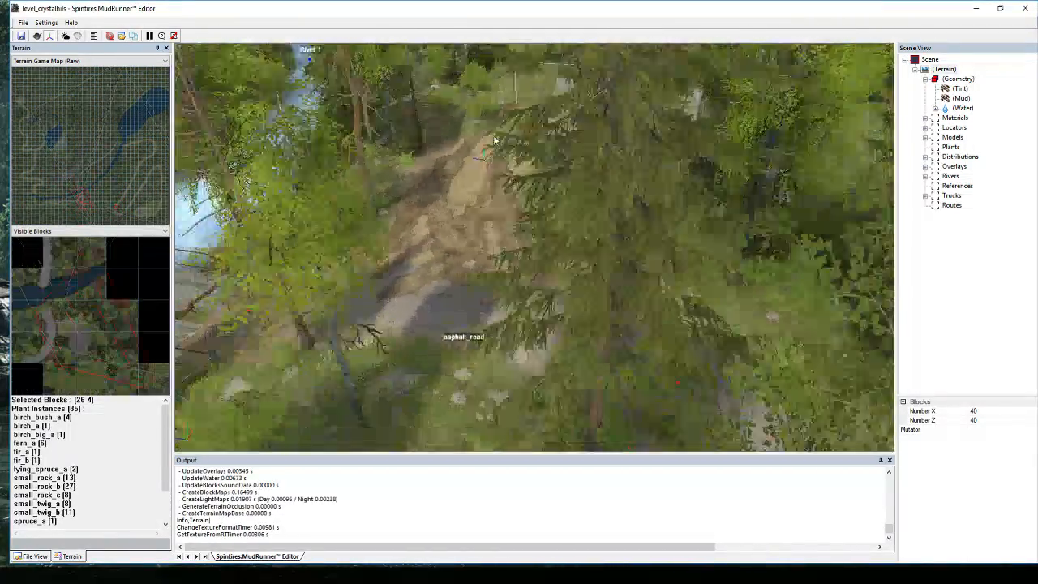
right_drag(494, 140, 634, 151)
scroll(484, 139, up, 6)
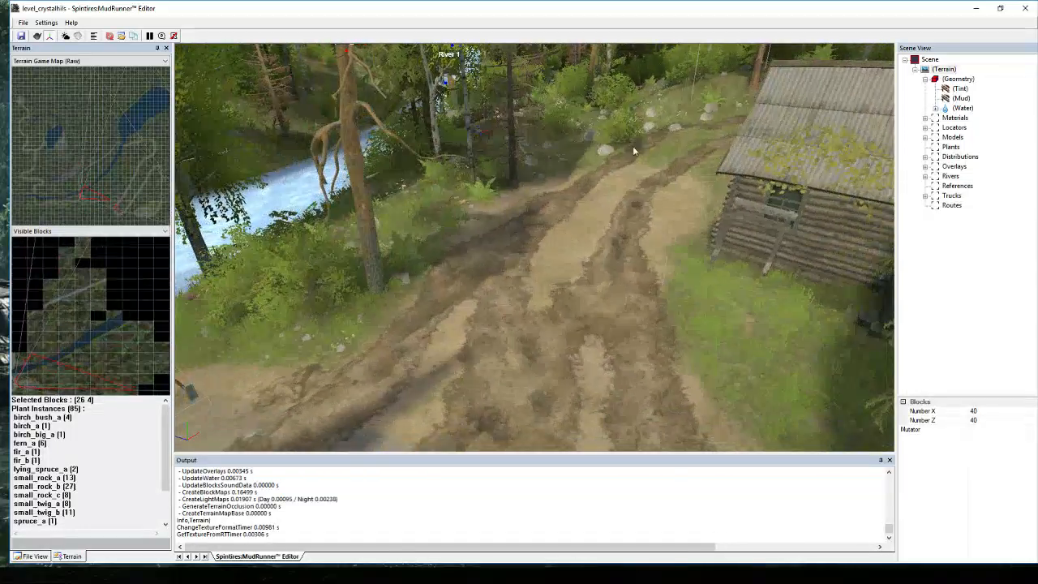
scroll(748, 151, up, 4)
right_drag(747, 151, 785, 173)
scroll(746, 209, down, 7)
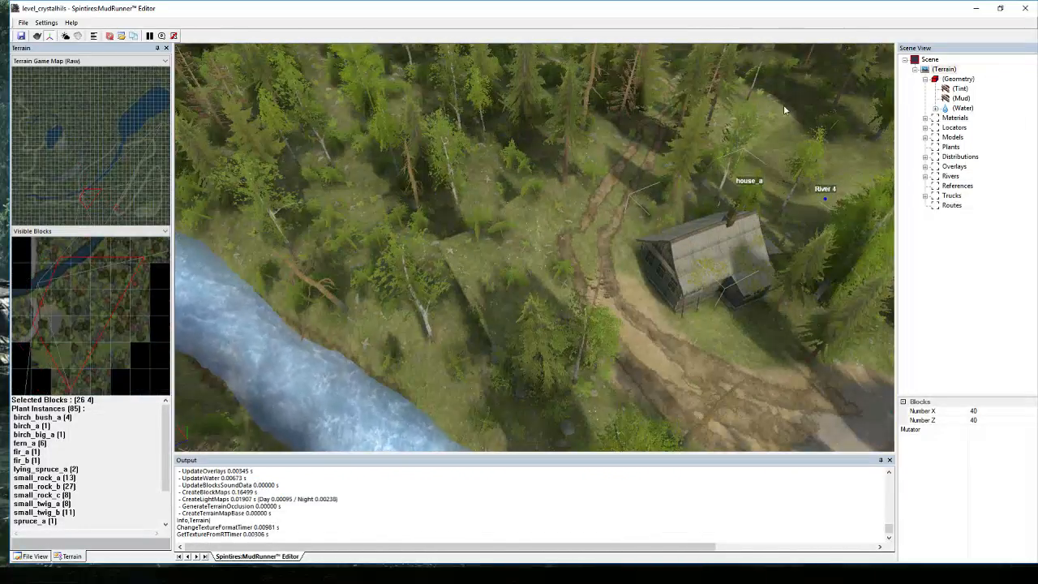
click(961, 98)
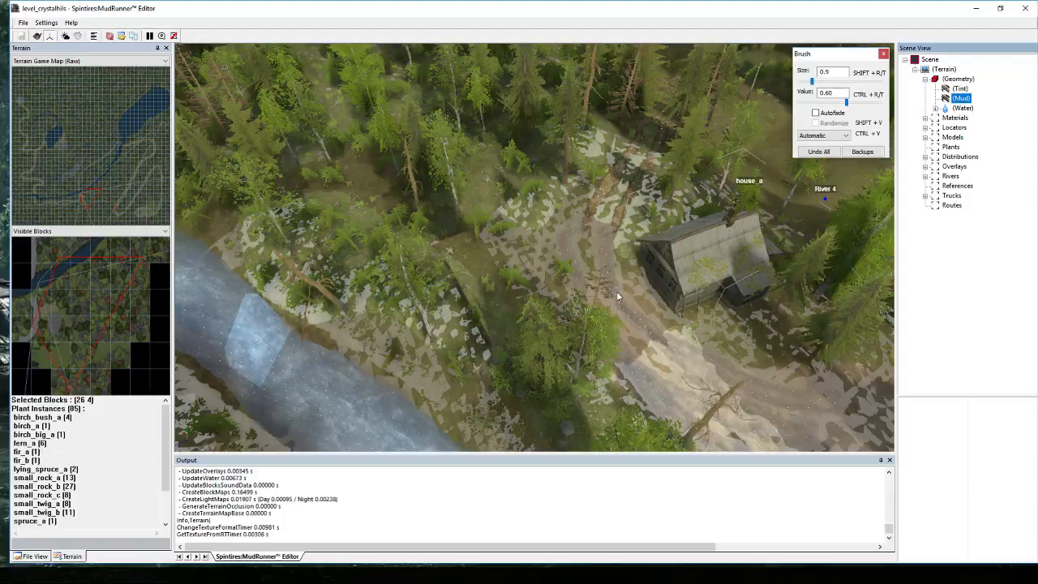
mouse_move(617, 292)
mouse_down()
mouse_move(623, 172)
mouse_move(642, 156)
mouse_up()
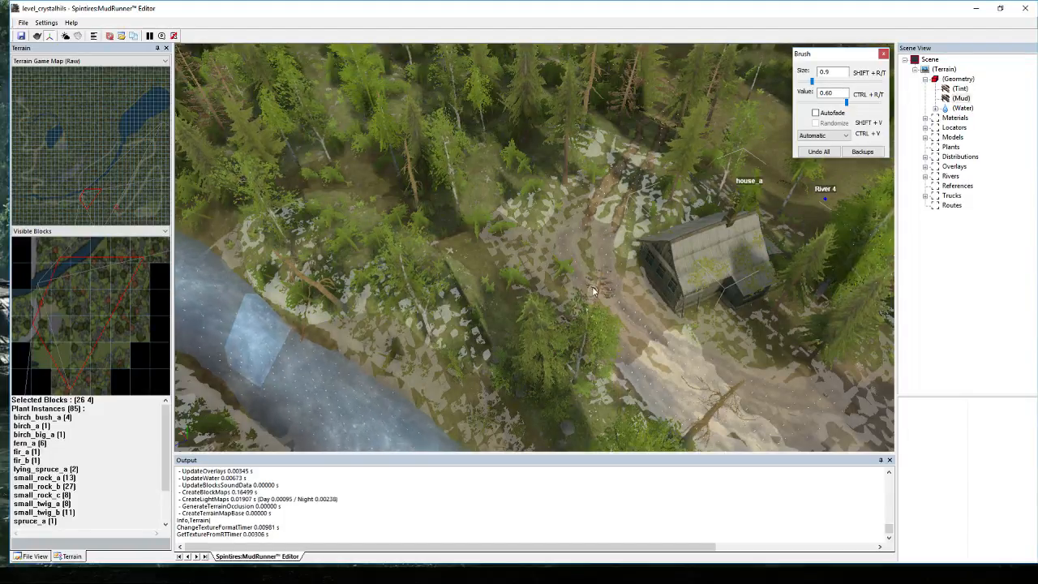
drag(598, 217, 644, 146)
Continue the second layer of mud along the ruts through the bend behind the house.
scroll(656, 138, down, 3)
scroll(649, 143, up, 5)
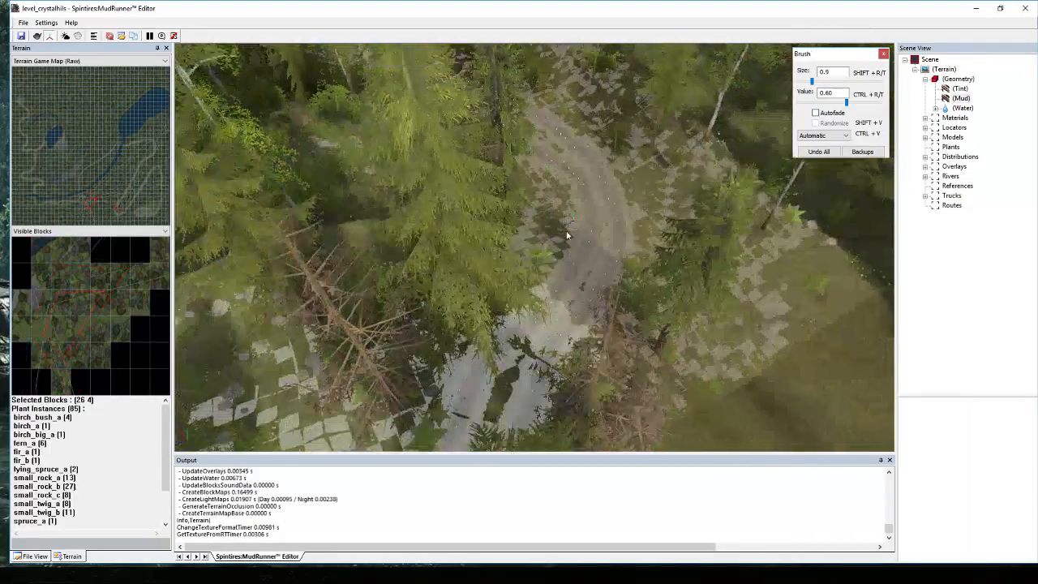
middle_drag(568, 235, 514, 245)
mouse_move(332, 164)
mouse_down()
mouse_move(440, 224)
mouse_move(587, 205)
mouse_up()
scroll(719, 155, down, 4)
scroll(679, 167, up, 4)
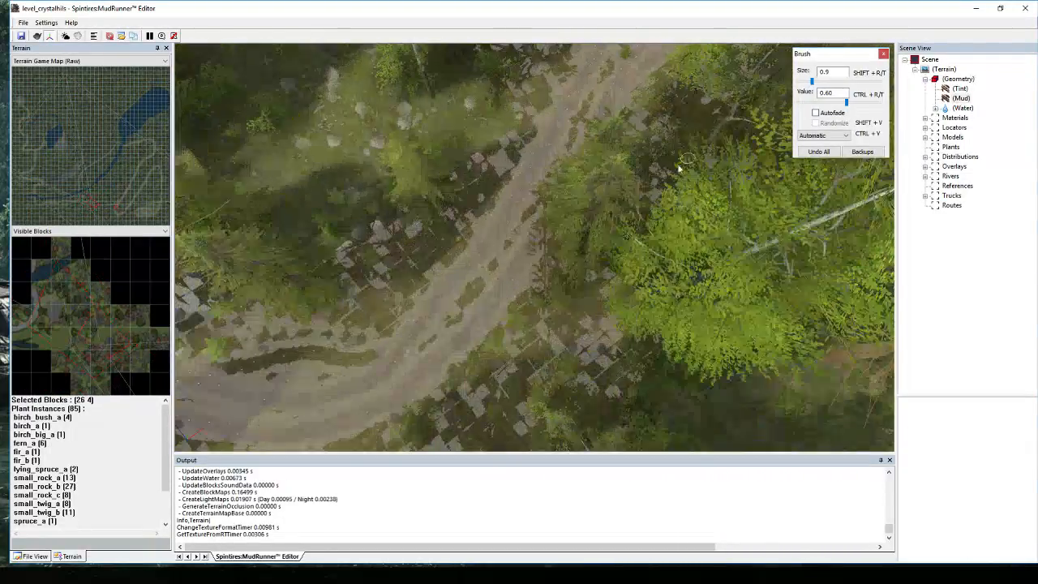
Extend the second layer of mud along the ruts past the bend into the forest.
scroll(677, 169, down, 1)
mouse_move(470, 323)
middle_down()
mouse_move(487, 296)
mouse_move(465, 326)
middle_up()
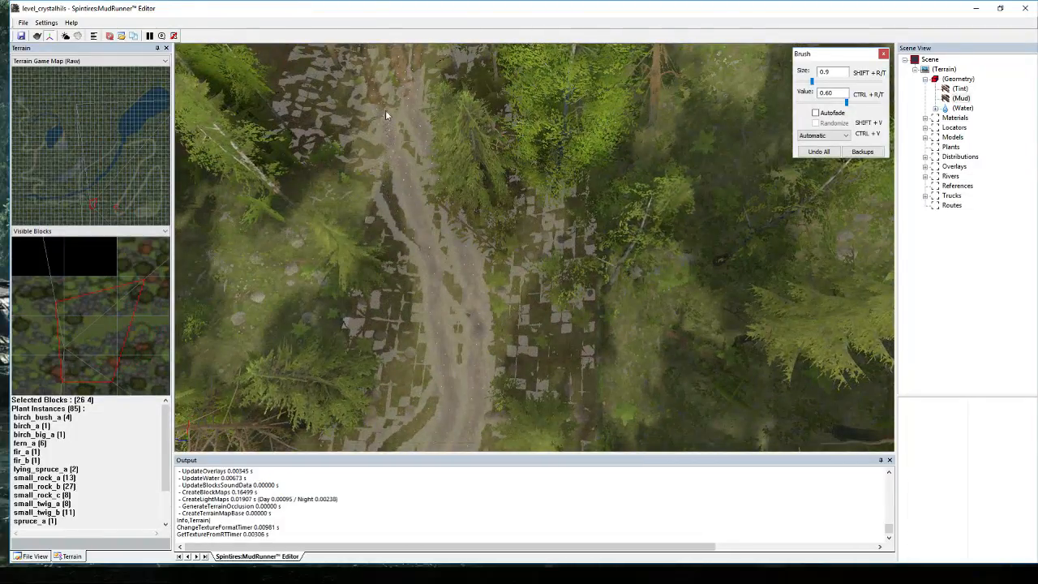
scroll(475, 241, up, 3)
mouse_move(560, 261)
mouse_down()
mouse_move(496, 151)
mouse_move(470, 73)
mouse_up()
scroll(468, 75, down, 3)
scroll(478, 85, up, 3)
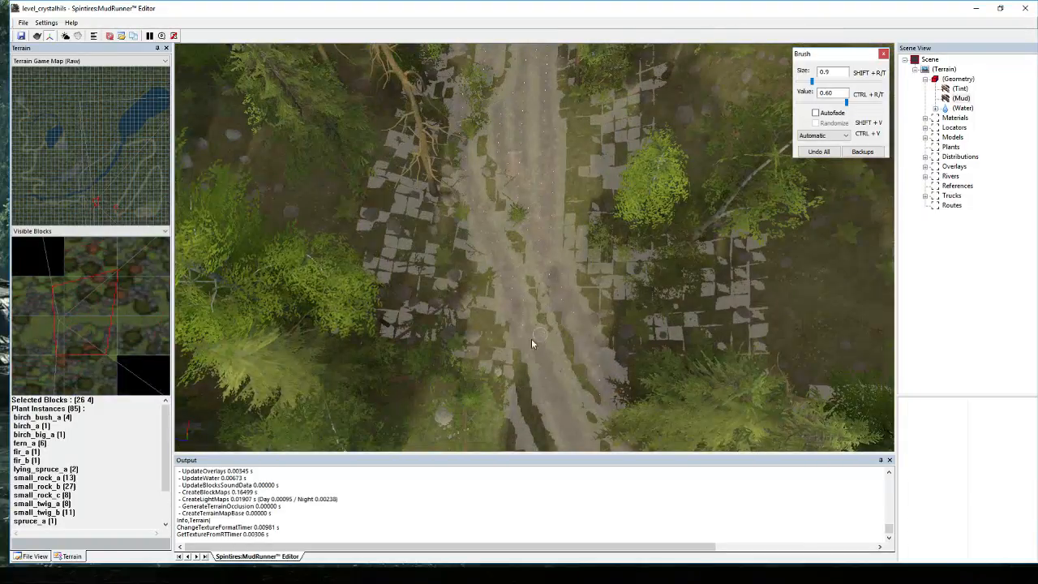
Carry the repainted ruts through the straight middle of the trail to the far ruts and finish the mud edit.
drag(518, 355, 504, 117)
scroll(521, 137, down, 2)
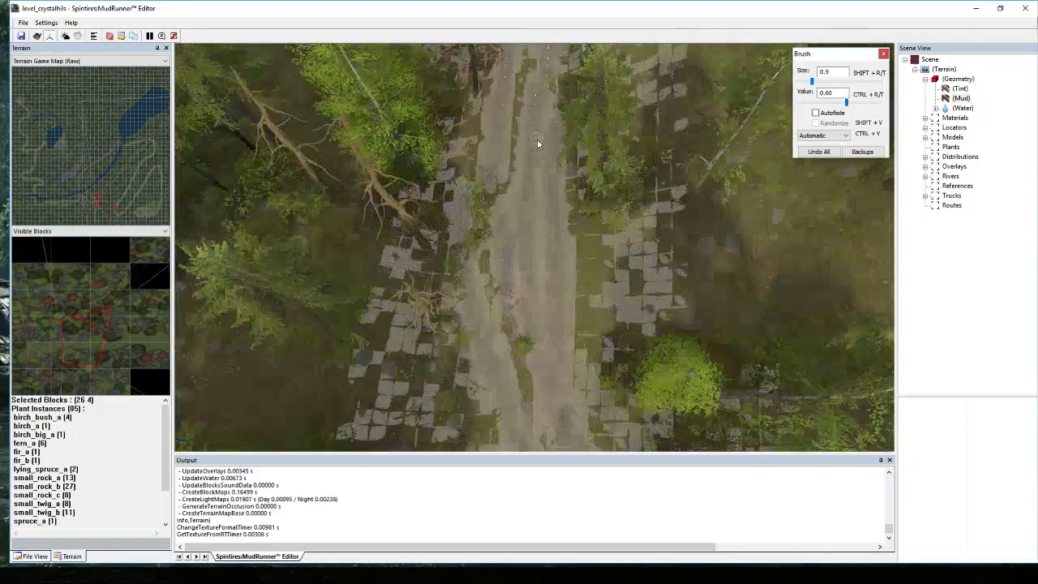
scroll(537, 144, down, 3)
scroll(504, 347, up, 2)
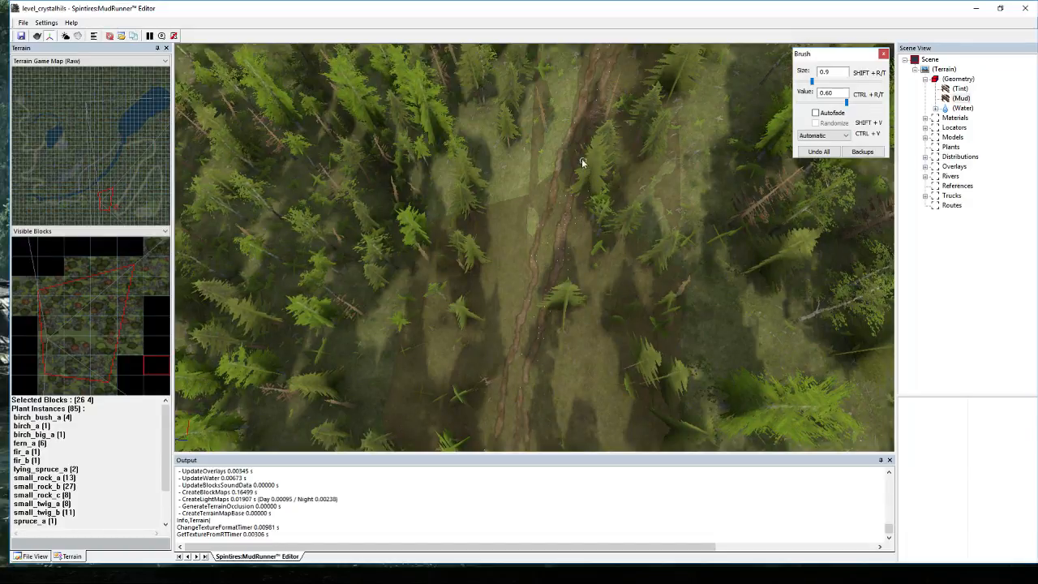
drag(577, 114, 567, 230)
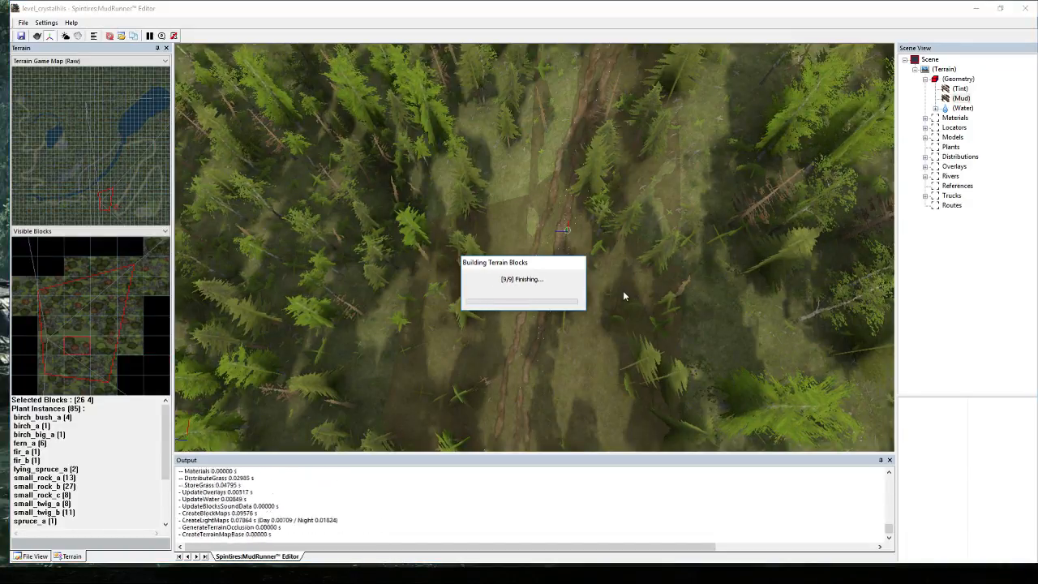
Examine the rutted trail along its whole length between the winding road and the bridge house.
drag(623, 295, 709, 388)
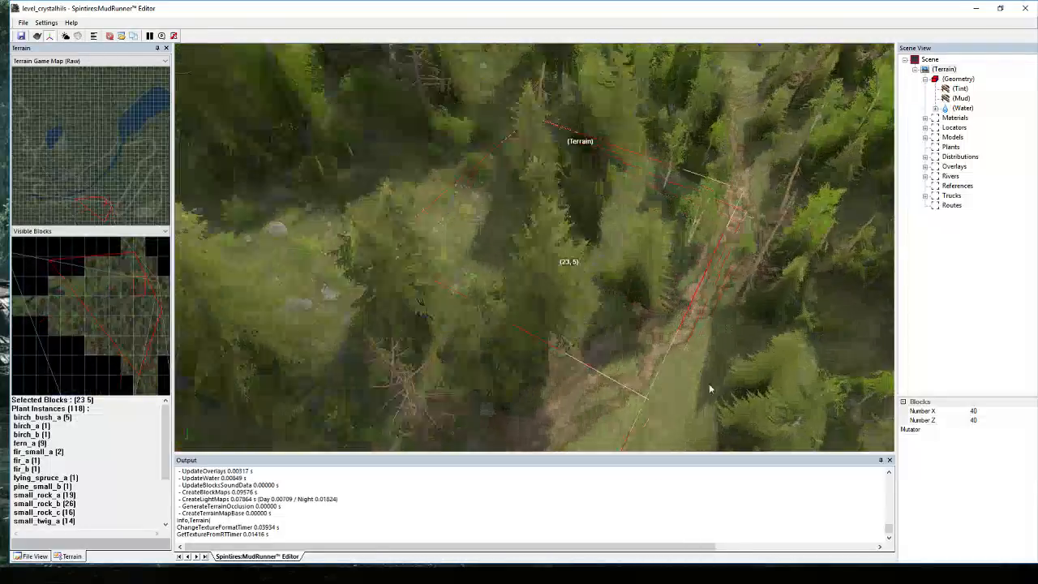
scroll(487, 364, down, 5)
scroll(375, 365, up, 4)
scroll(407, 392, down, 7)
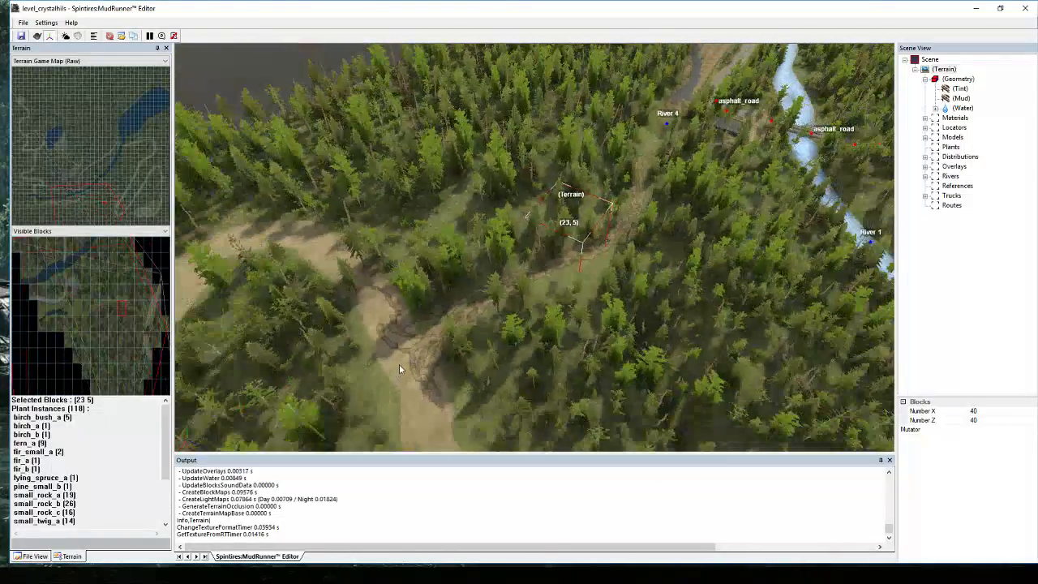
scroll(398, 369, up, 10)
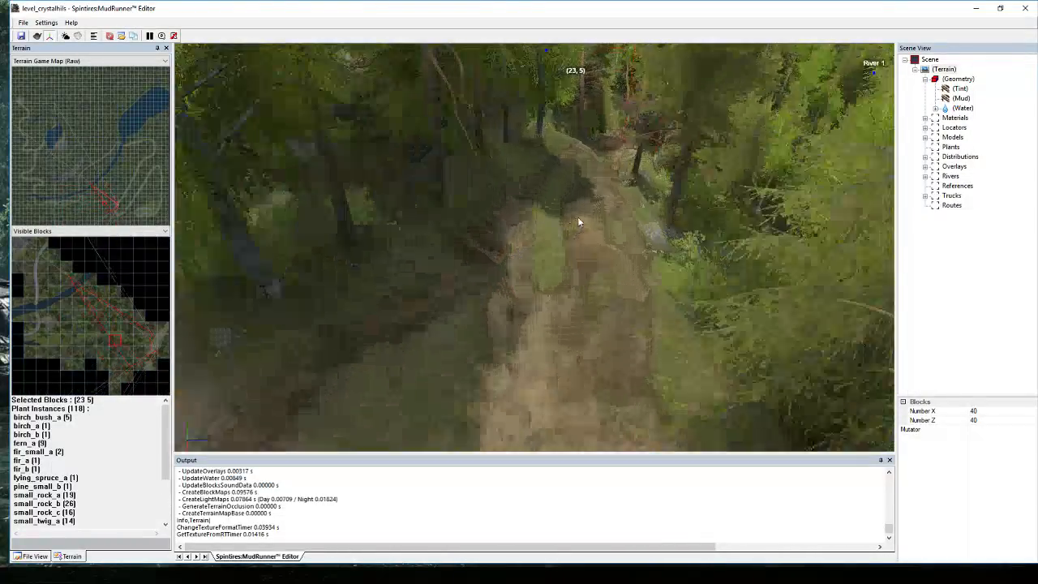
scroll(578, 219, down, 8)
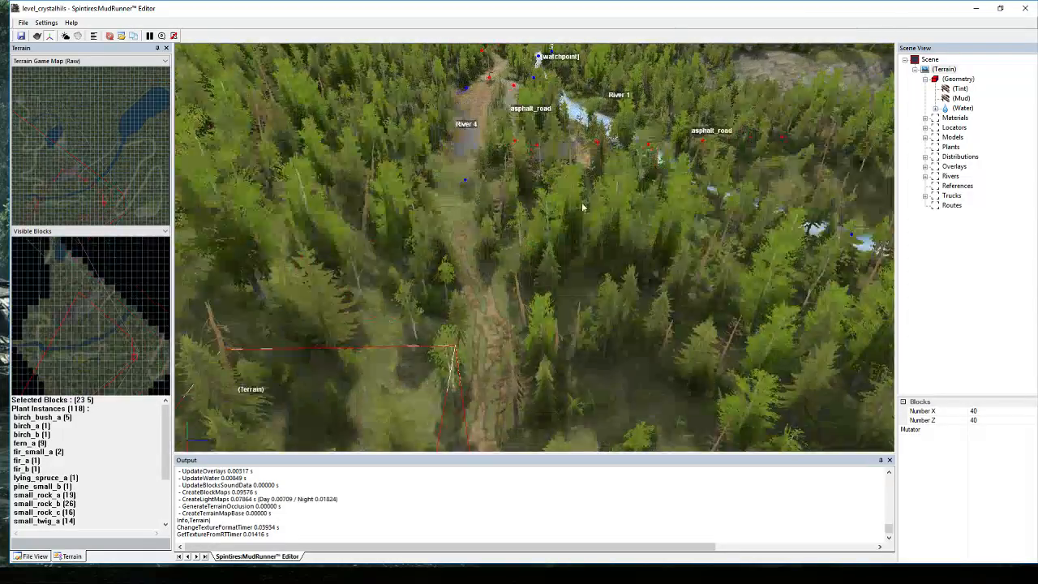
scroll(582, 202, up, 10)
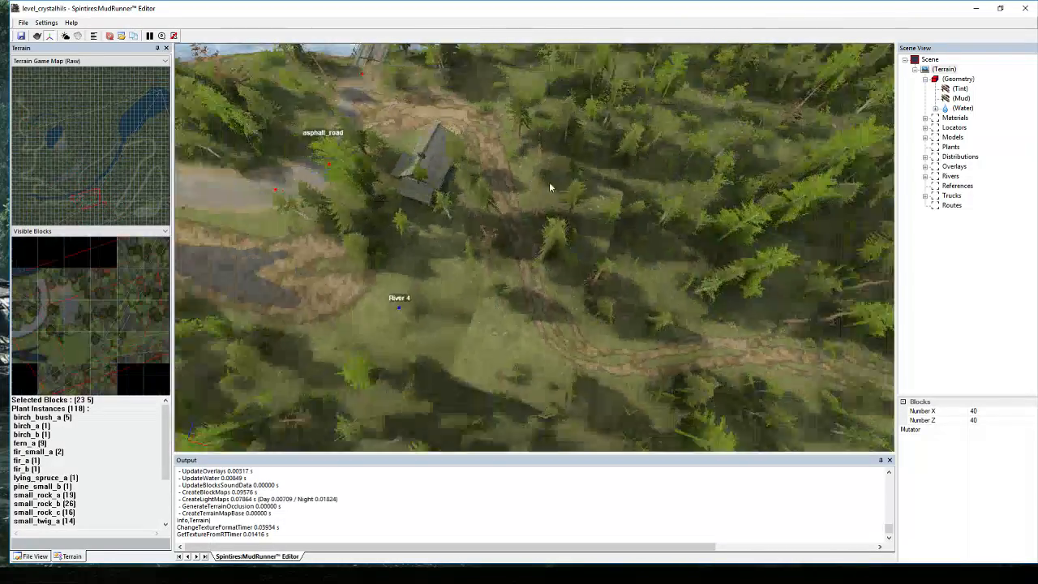
Paint mud along the ruts beside the fuel tanks at the fuel station, using brush size 0.9 and value 0.60.
scroll(549, 188, down, 10)
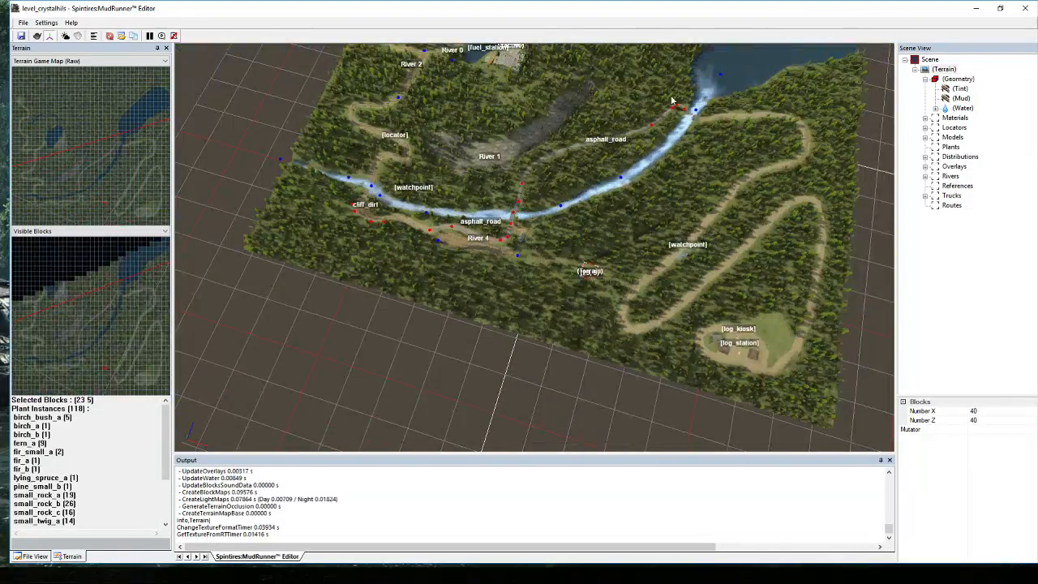
scroll(671, 101, up, 10)
scroll(373, 128, down, 6)
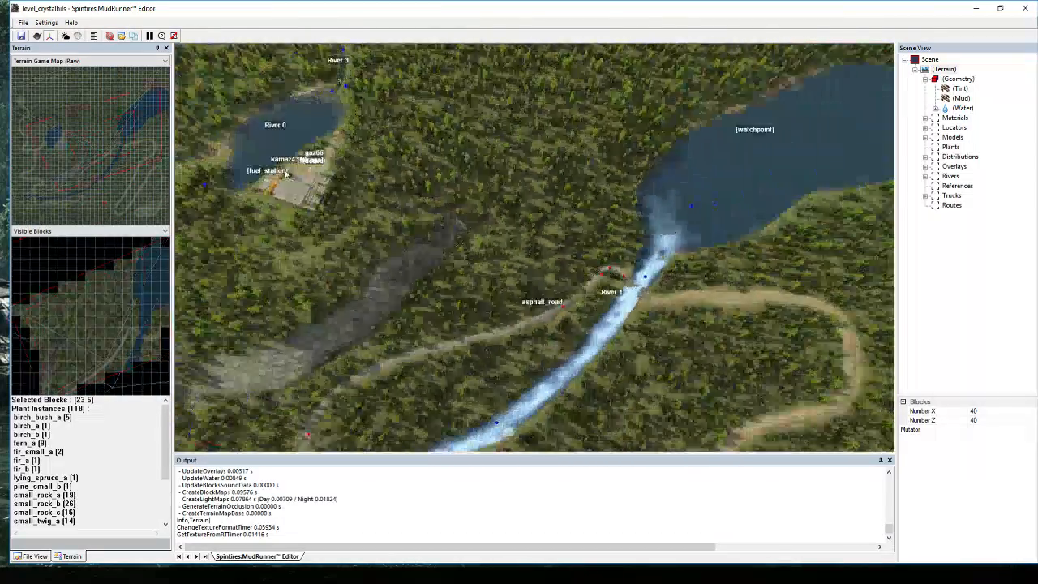
scroll(286, 173, up, 10)
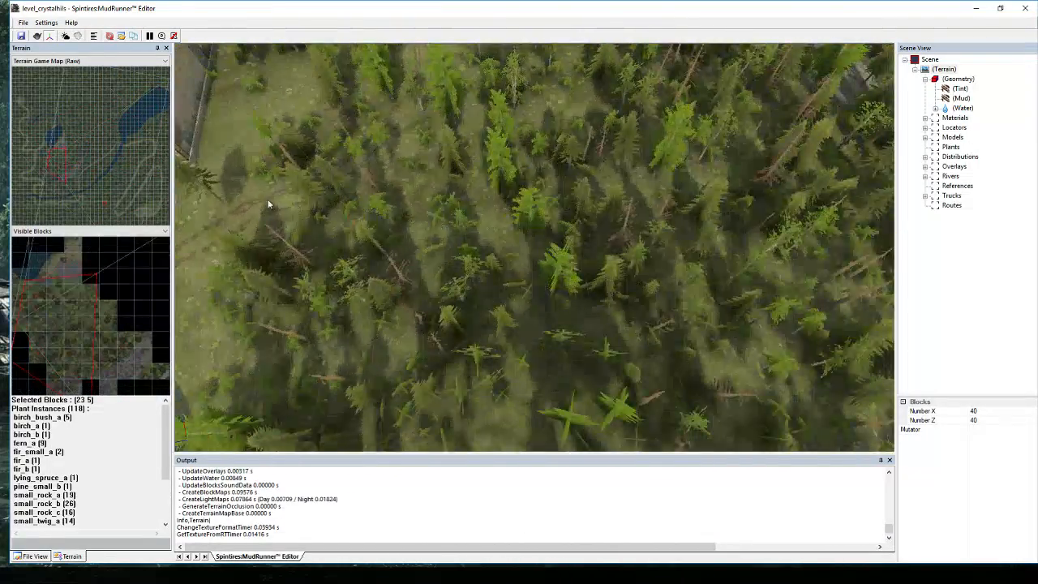
scroll(269, 203, down, 5)
scroll(362, 241, up, 8)
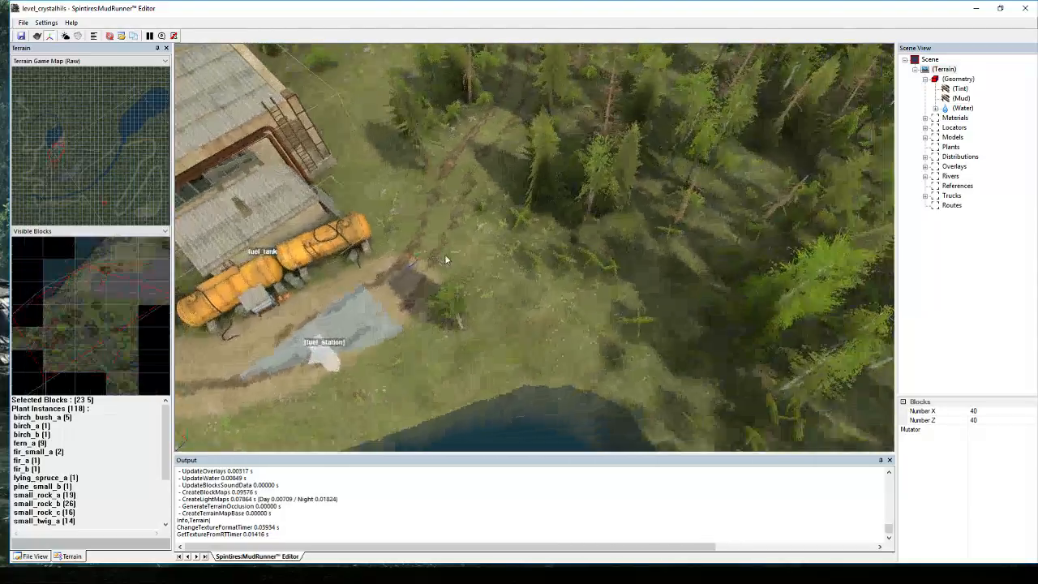
scroll(445, 260, up, 4)
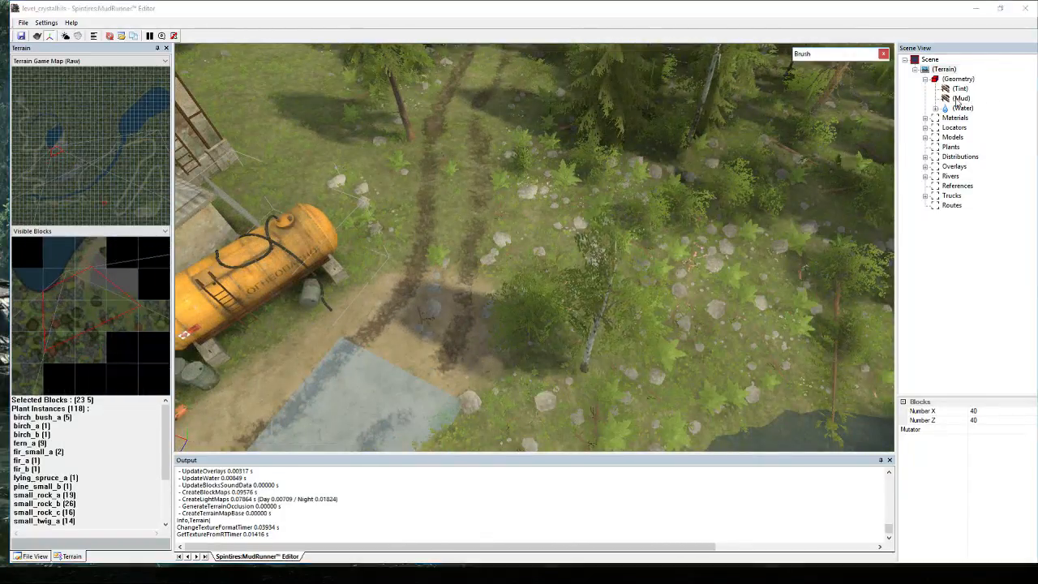
click(963, 108)
drag(463, 212, 464, 112)
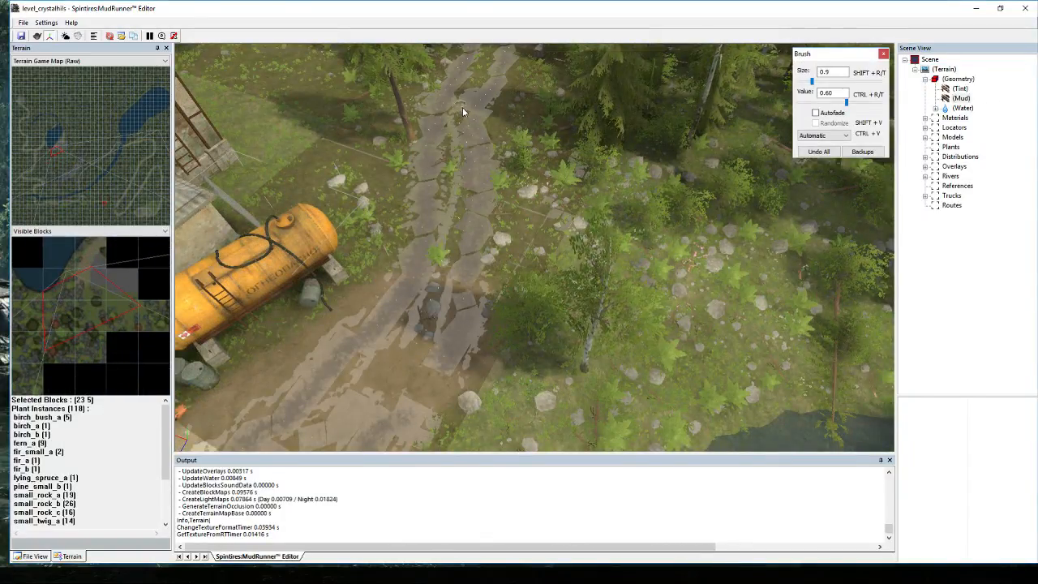
Follow the fuel station trail into the forest behind the garage and rebuild the terrain blocks with the mud edit.
scroll(491, 128, down, 3)
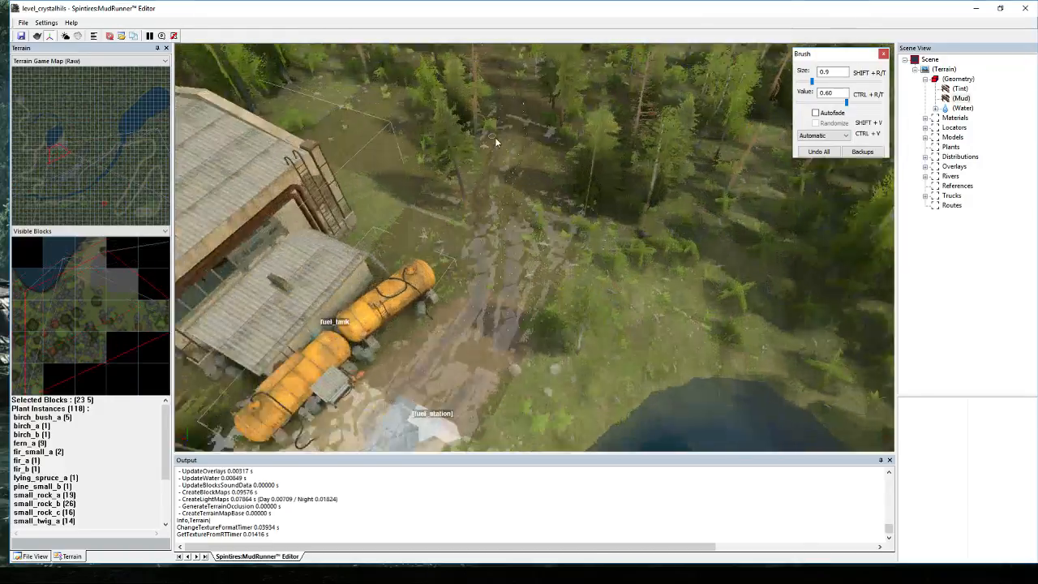
scroll(498, 143, up, 3)
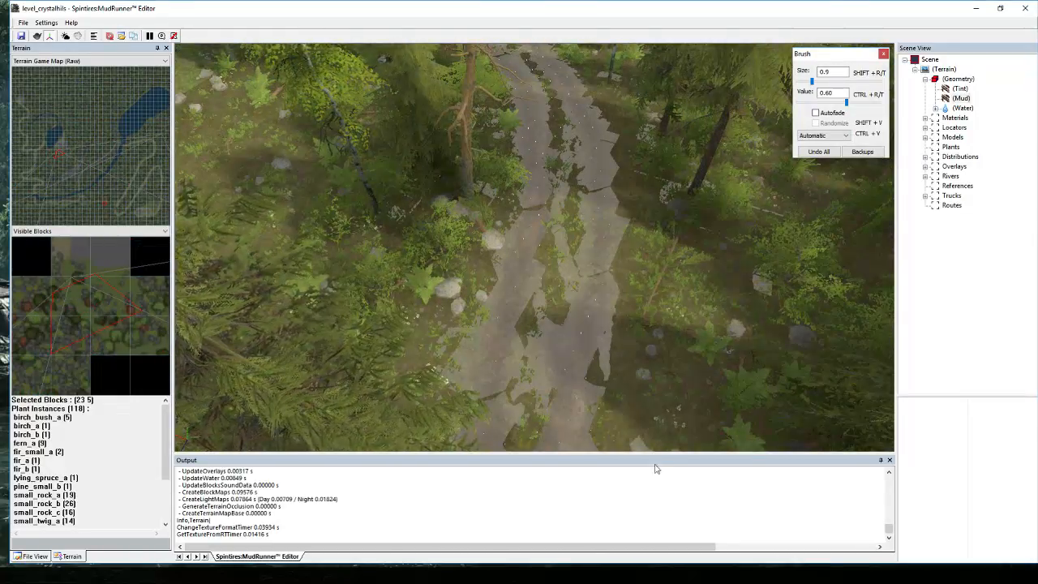
scroll(528, 81, down, 10)
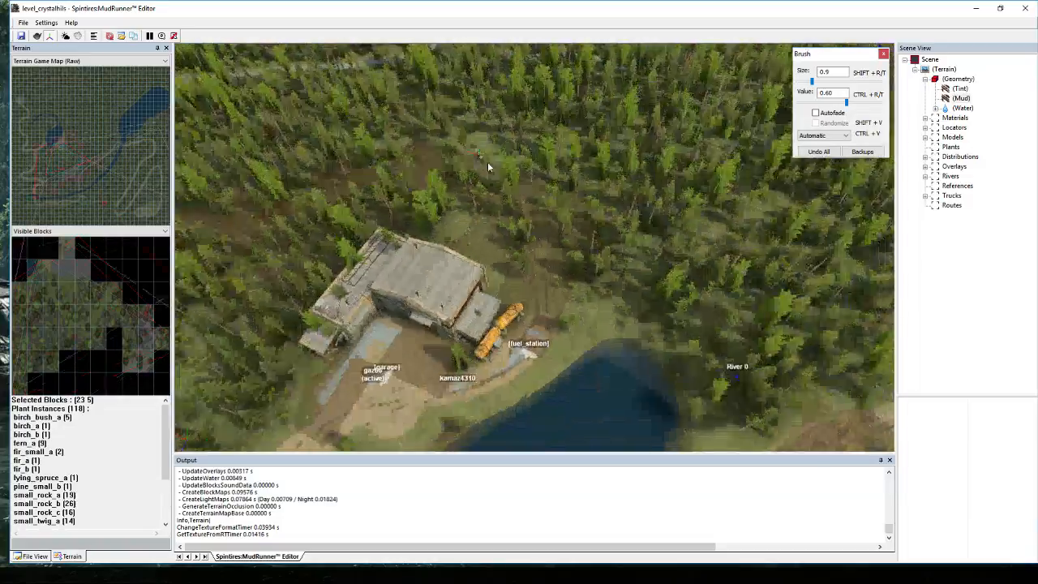
middle_drag(487, 162, 573, 193)
middle_drag(498, 187, 484, 111)
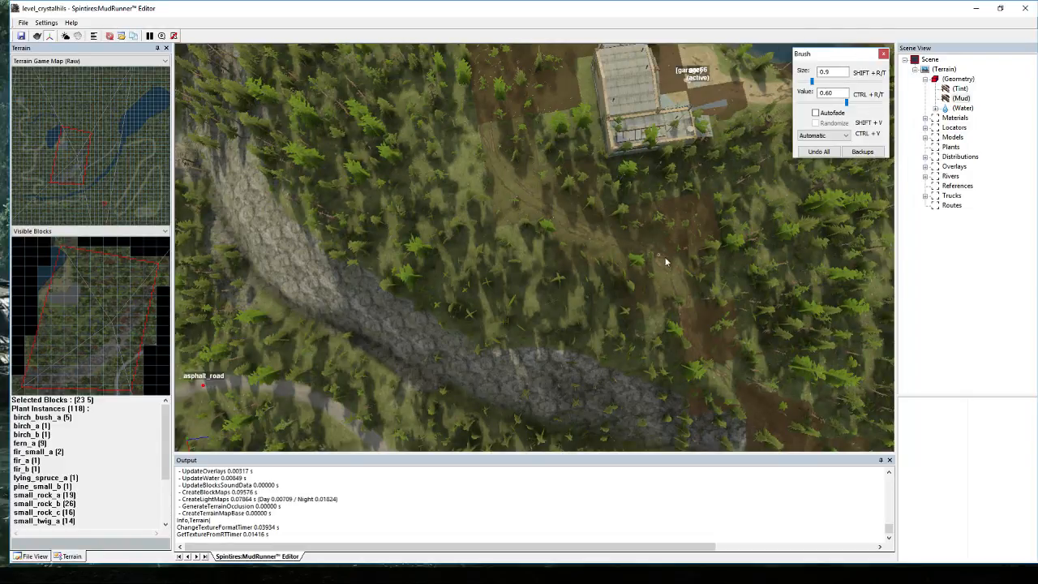
right_click(699, 318)
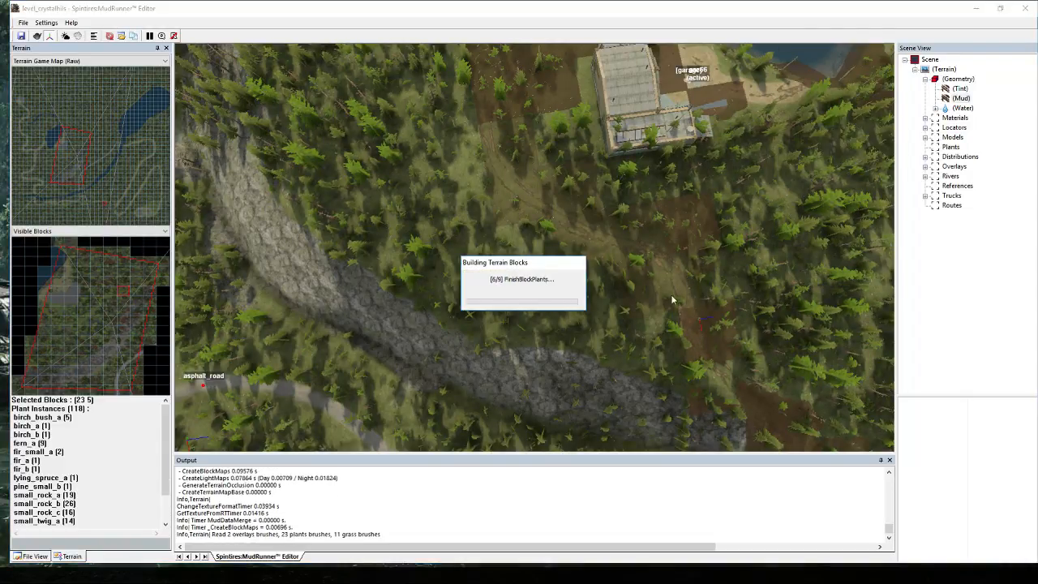
Edit the mud where the ruts fork on the trail behind the garage and rebuild the changed blocks.
mouse_move(563, 197)
middle_down()
mouse_move(511, 174)
mouse_move(593, 191)
mouse_move(536, 171)
mouse_move(564, 146)
mouse_move(572, 185)
mouse_move(896, 120)
middle_up()
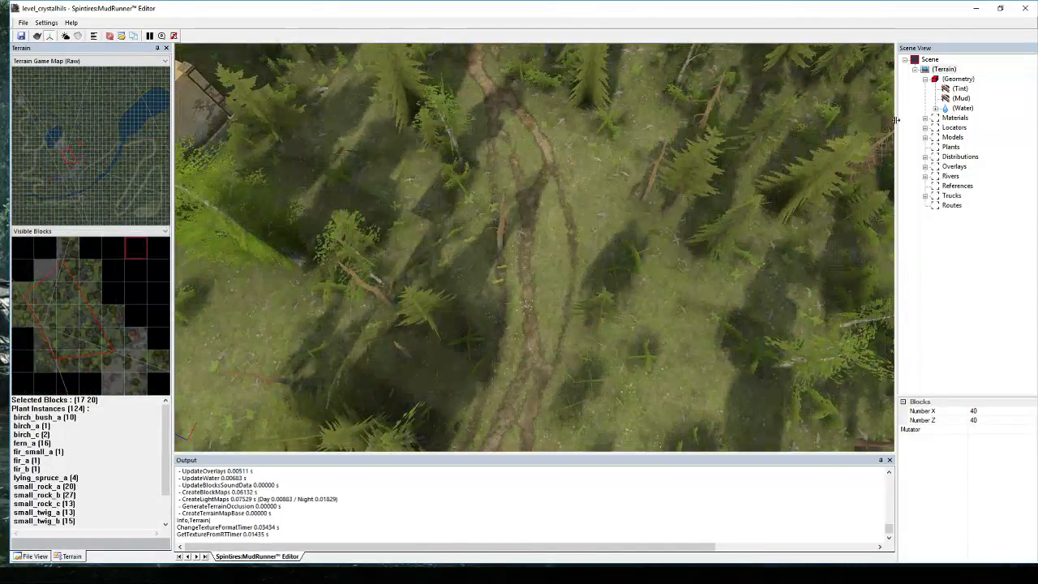
click(961, 98)
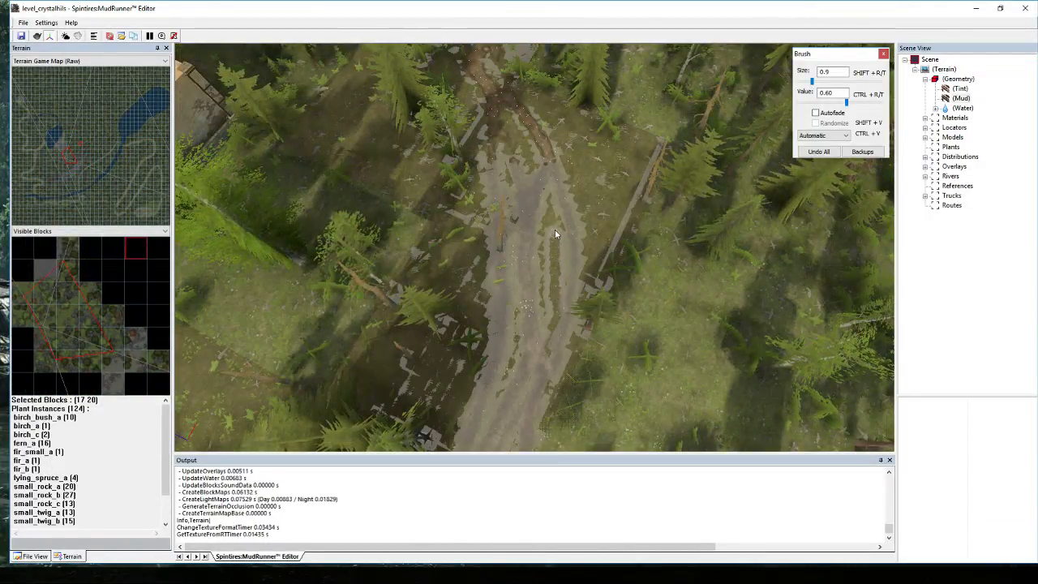
key(ctrl+b)
click(585, 230)
middle_drag(585, 229, 596, 192)
scroll(592, 196, down, 10)
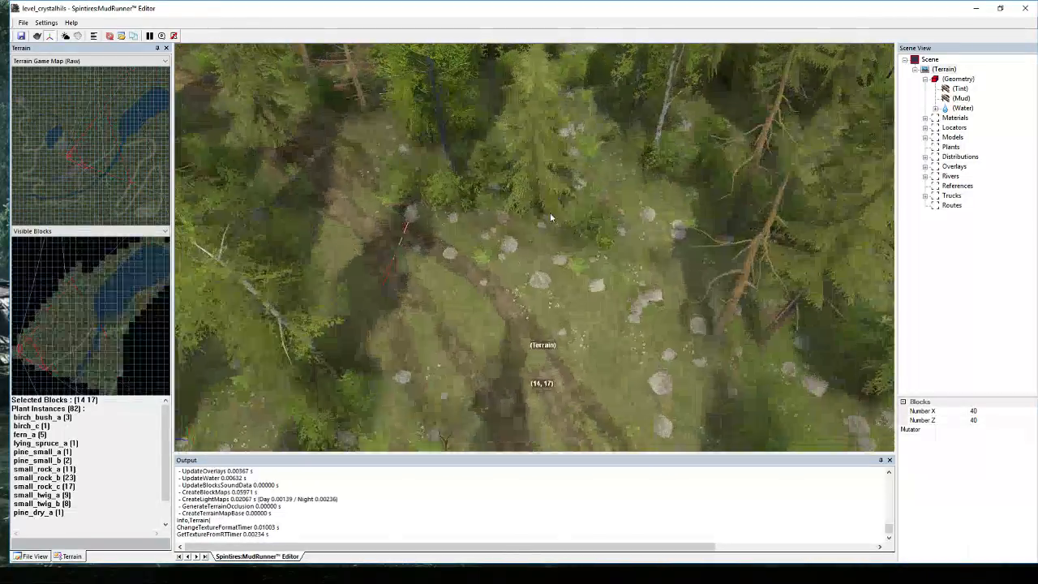
Paint another mud rut along the edge of the narrow forest stretch where the tracks merge.
scroll(405, 208, up, 5)
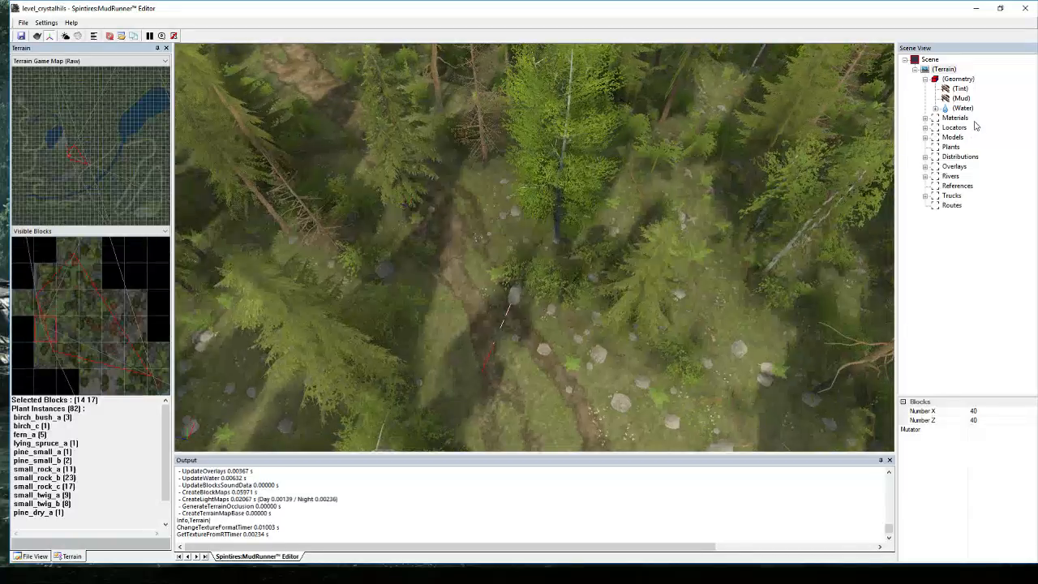
click(958, 99)
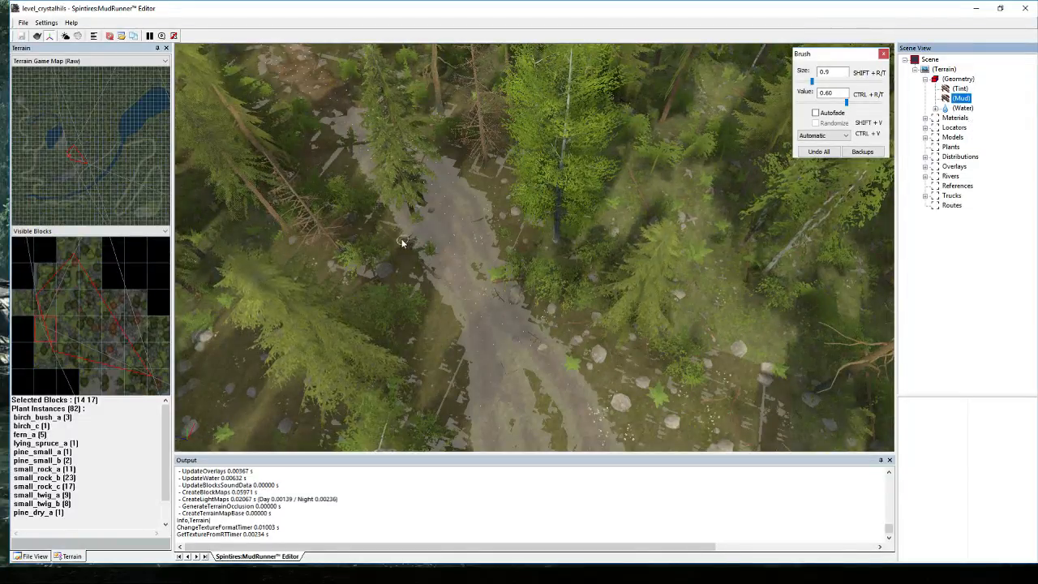
mouse_move(402, 243)
mouse_down()
mouse_move(463, 371)
mouse_move(448, 324)
mouse_up()
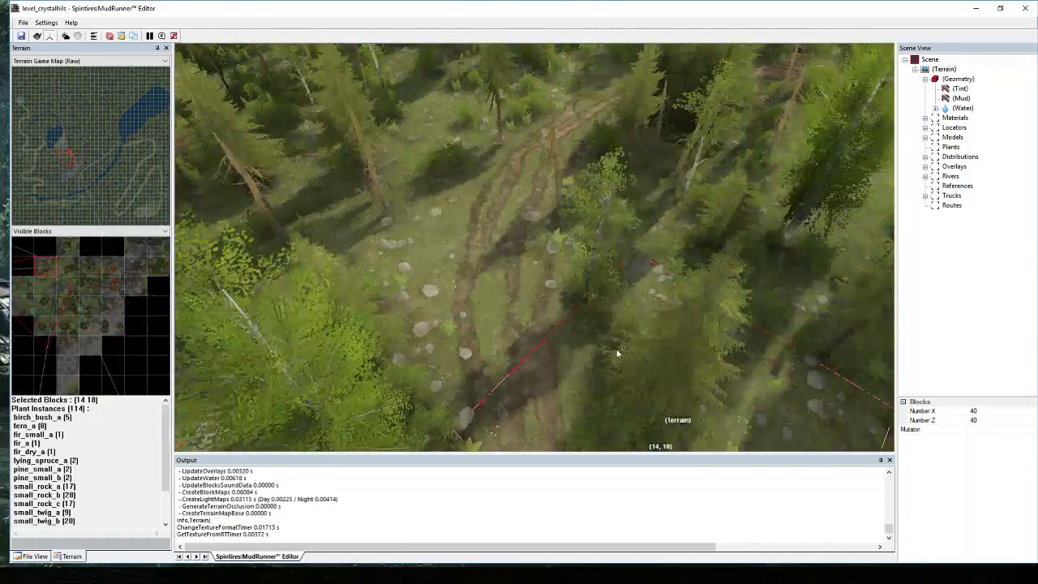
Erase the birches, bushes and firs distribution over the overgrown trail with density 0.00 and rebuild the terrain.
scroll(568, 361, down, 4)
alt+middle_drag(493, 370, 540, 257)
scroll(540, 257, up, 3)
scroll(535, 271, down, 3)
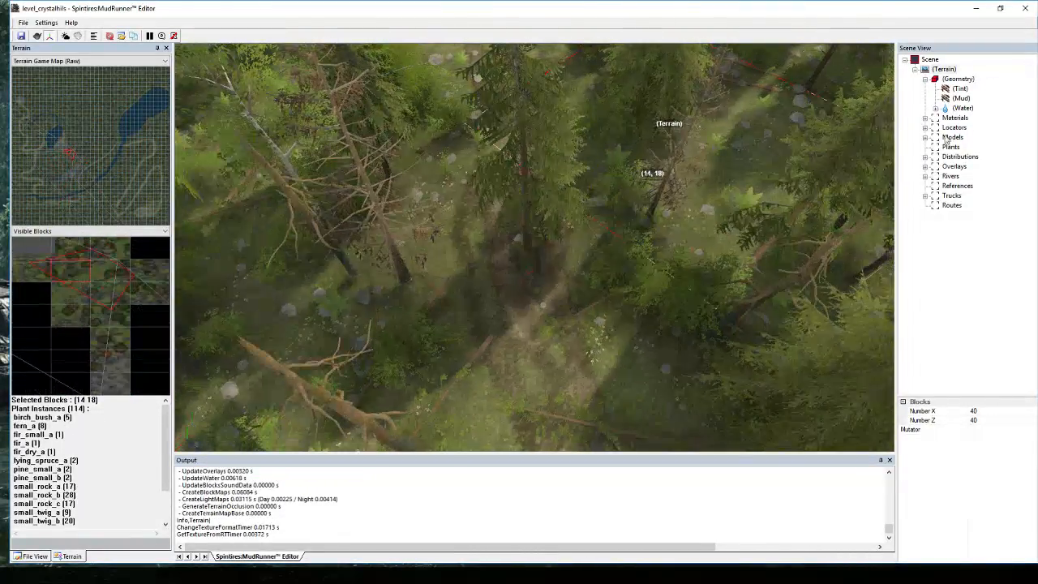
double_click(929, 158)
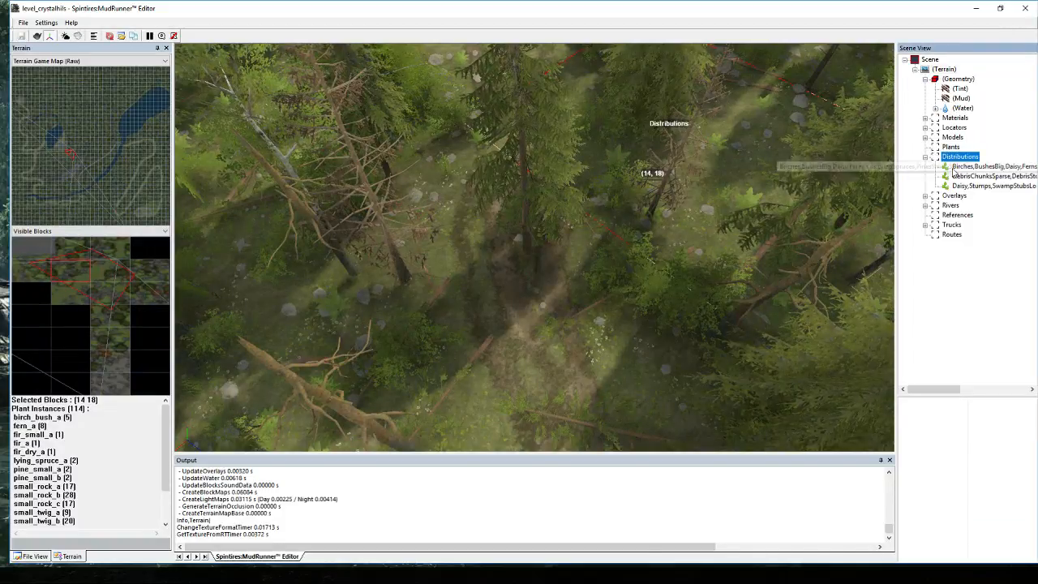
click(948, 166)
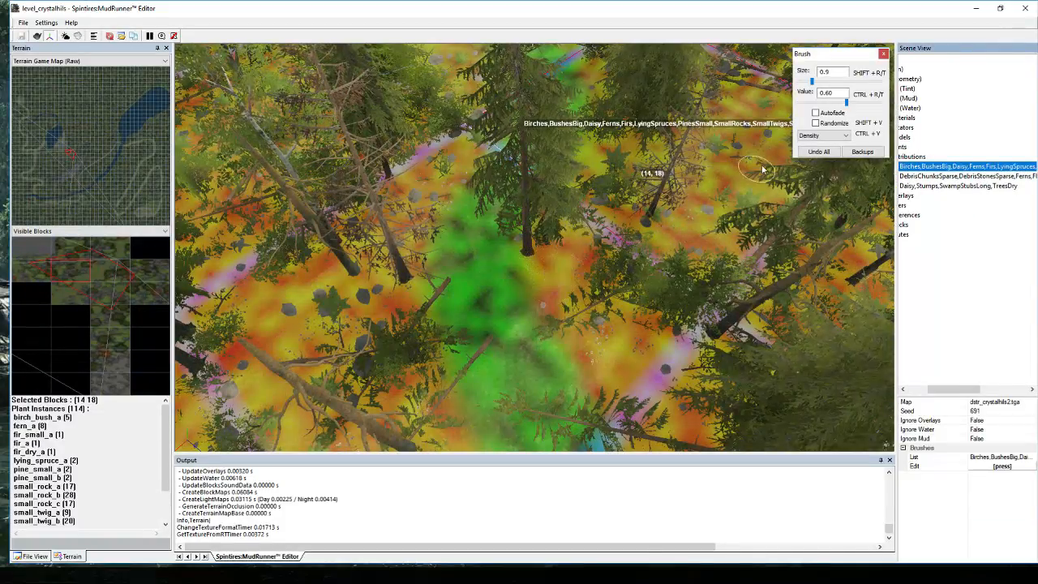
drag(846, 103, 786, 103)
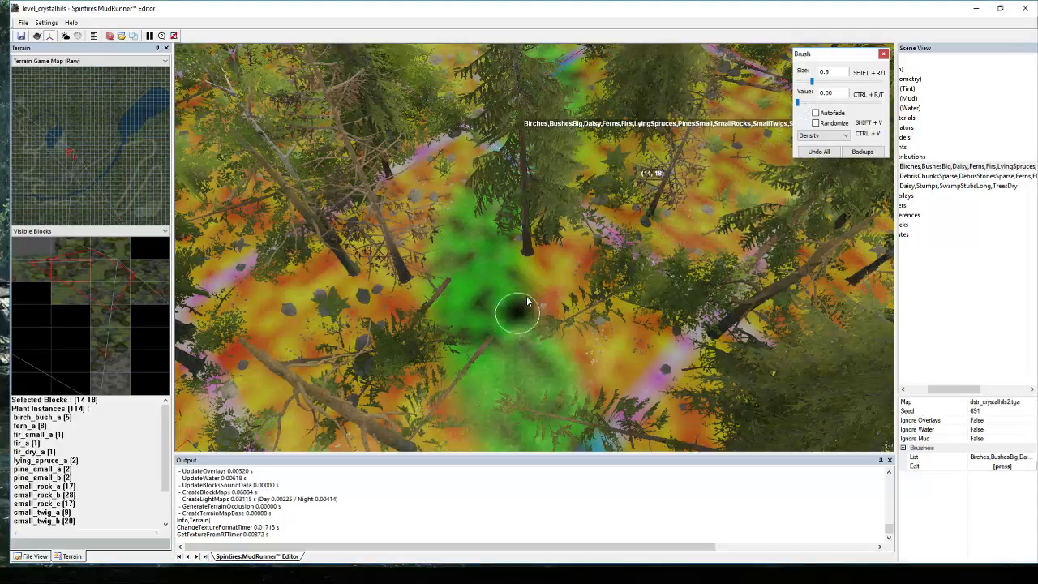
key(Escape)
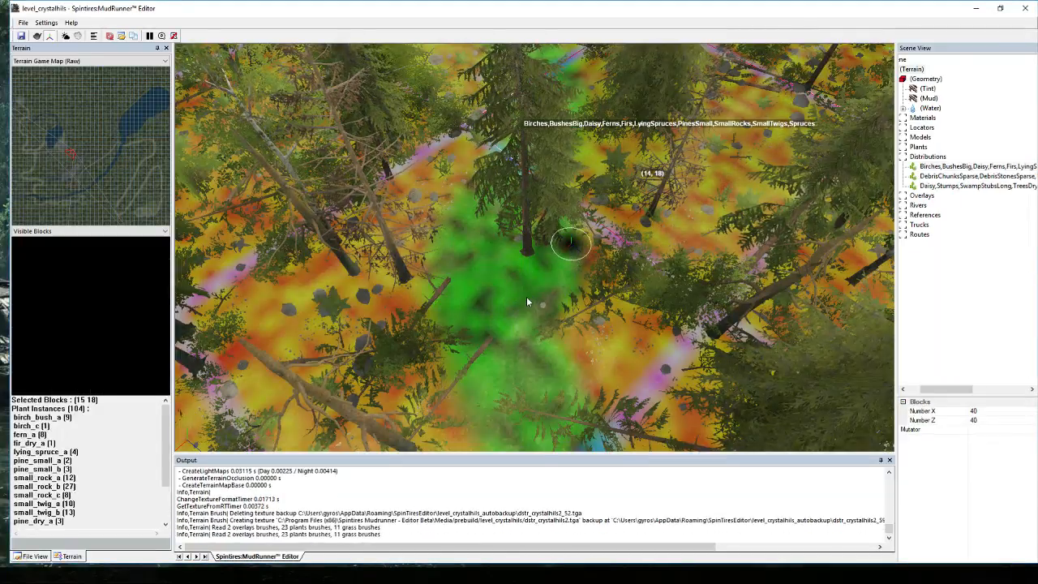
right_click(527, 298)
click(590, 318)
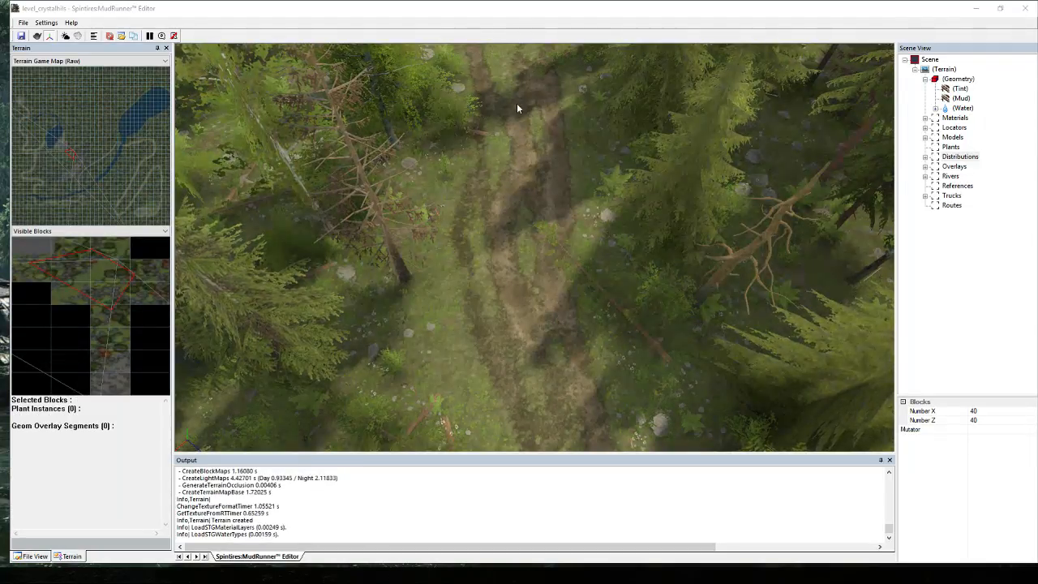
Paint over the mud ruts on the cleared trail stretch behind the garage with brush size 0.9.
scroll(574, 119, down, 5)
middle_drag(575, 118, 511, 139)
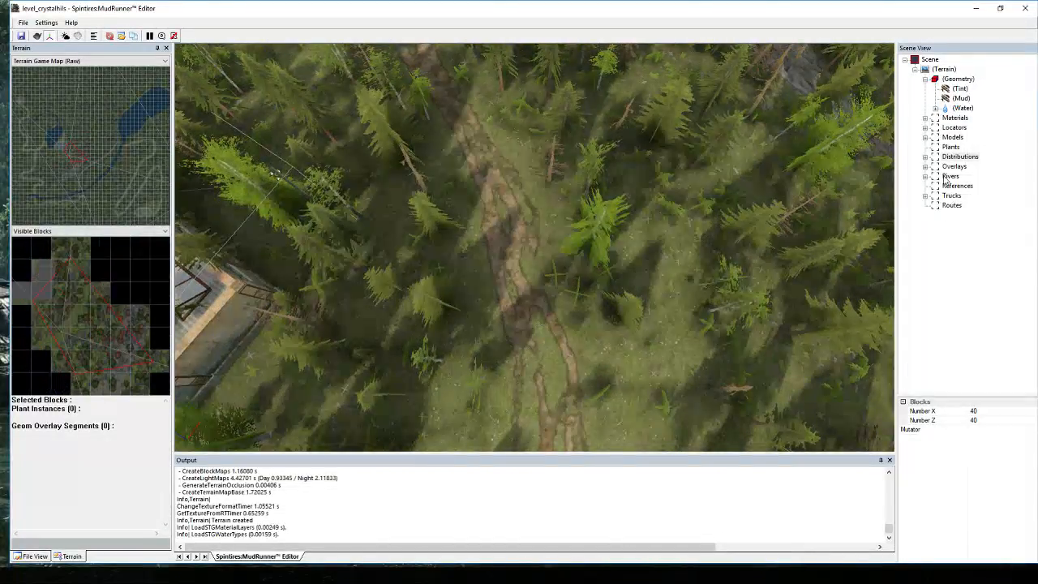
click(960, 98)
drag(540, 300, 544, 251)
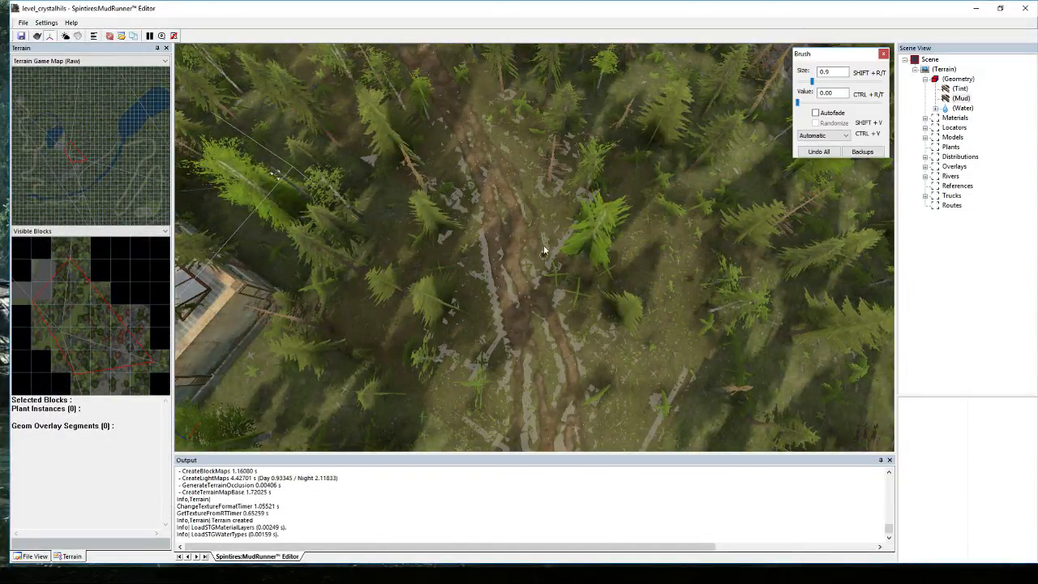
scroll(532, 232, up, 5)
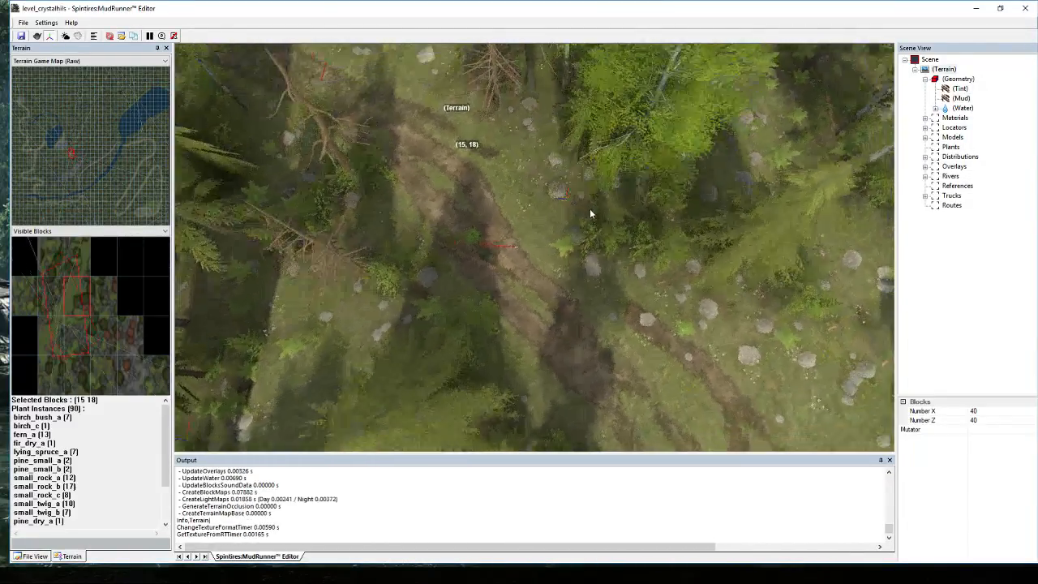
Add a mud rut along the outer edge of the trail where the tracks split and rebuild the blocks.
click(962, 98)
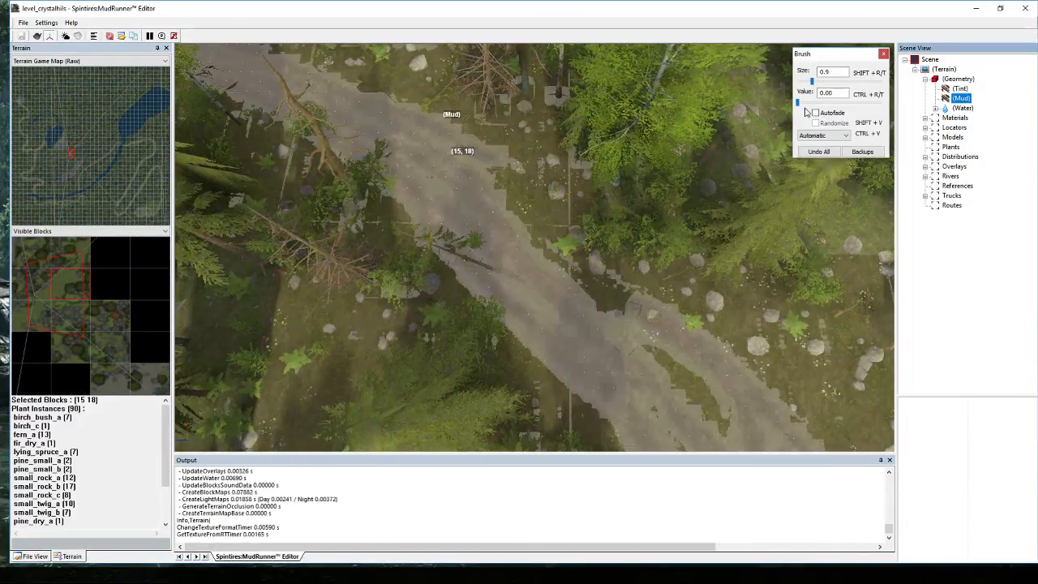
mouse_move(635, 307)
mouse_down()
mouse_move(519, 231)
mouse_move(561, 301)
mouse_move(572, 280)
mouse_up()
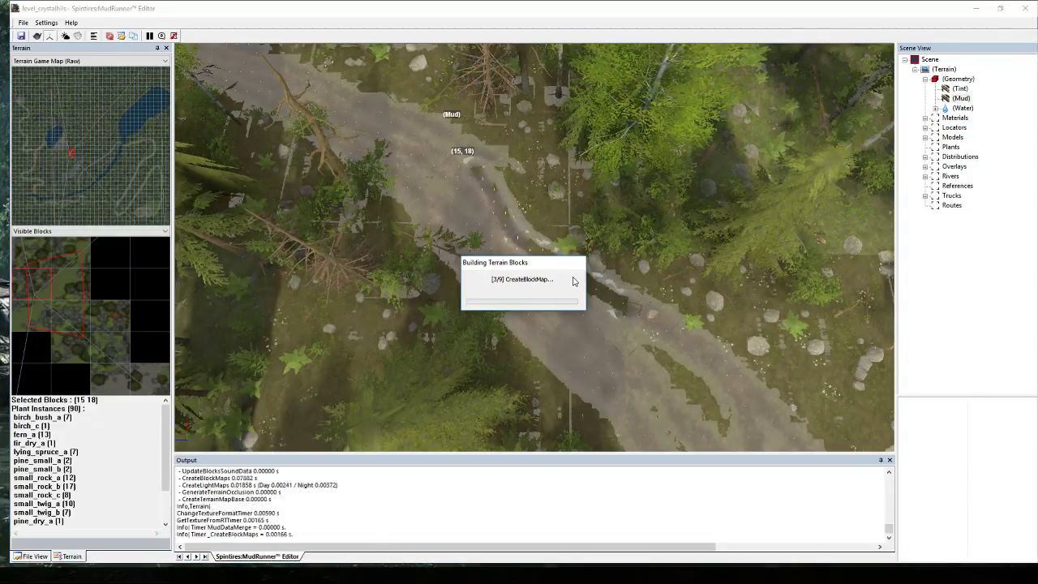
click(633, 342)
alt+drag(631, 340, 706, 315)
alt+right_drag(705, 316, 634, 373)
alt+drag(633, 373, 653, 332)
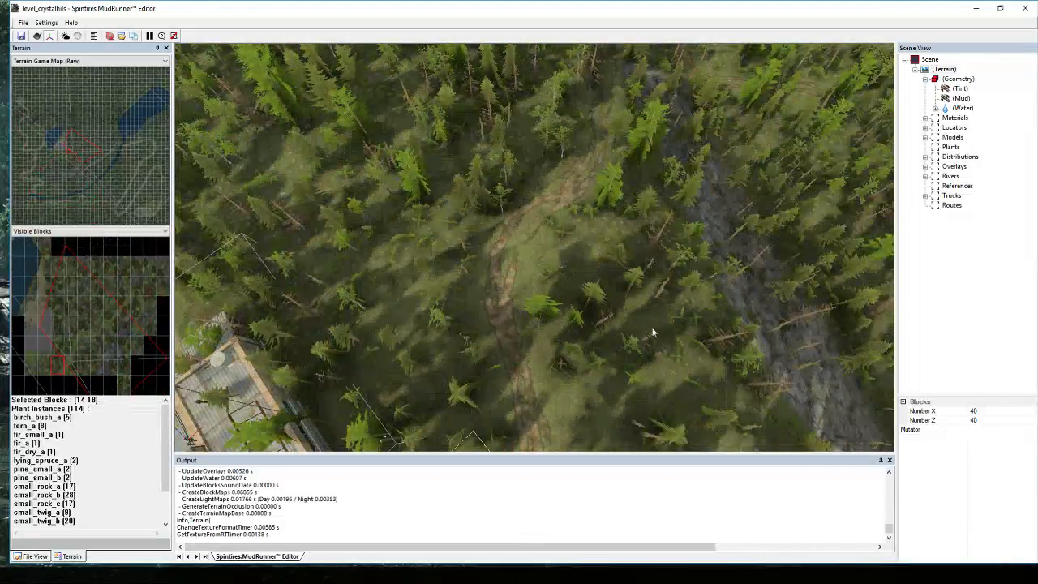
Paint mud ruts through the trail's forest bend using brush size 1.2 and value 0.68.
click(959, 98)
drag(812, 83, 818, 84)
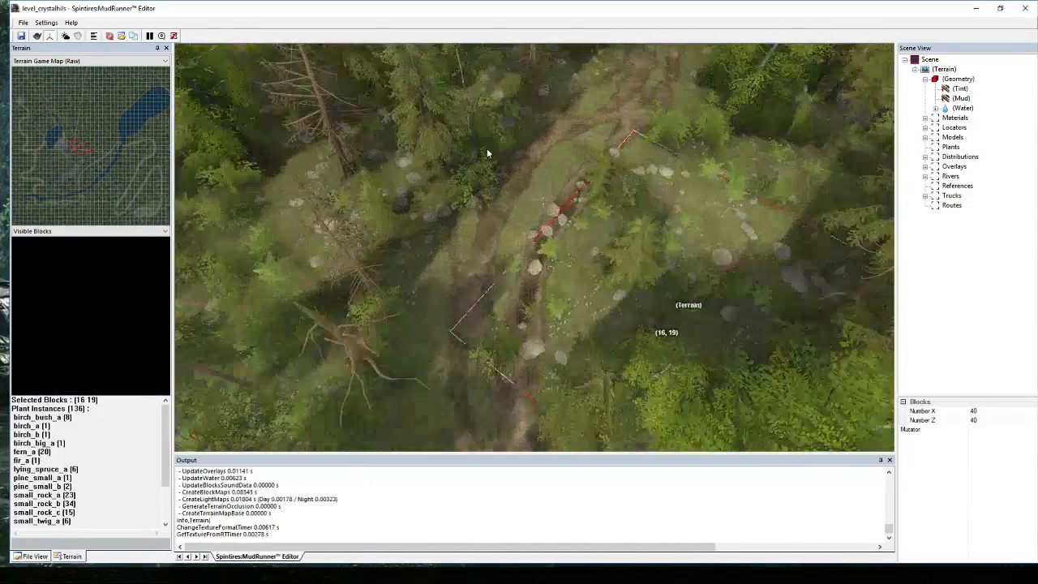
scroll(488, 154, up, 2)
click(960, 98)
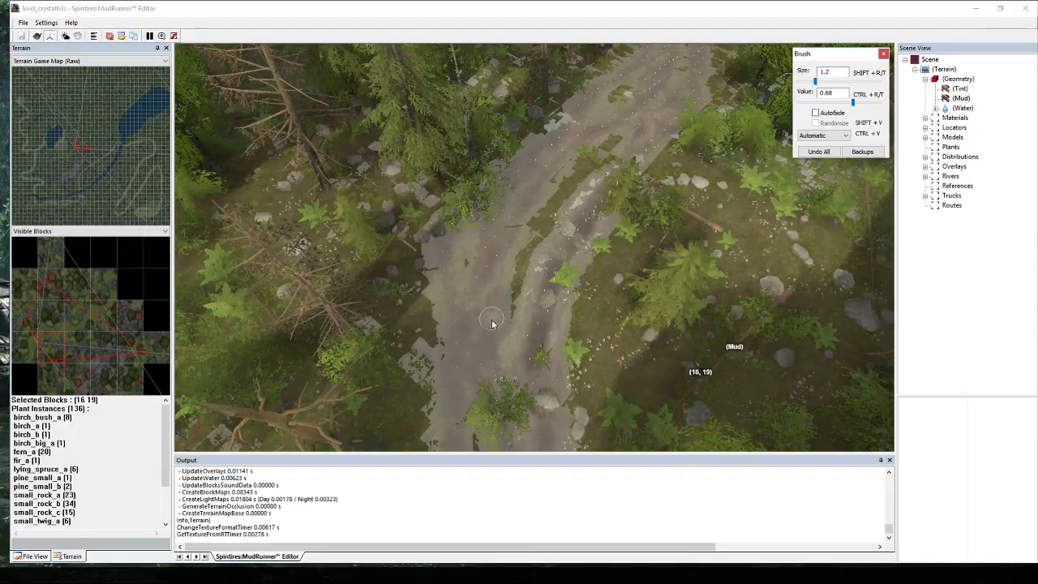
mouse_move(491, 323)
mouse_down()
mouse_move(560, 146)
mouse_move(514, 259)
mouse_move(659, 62)
mouse_up()
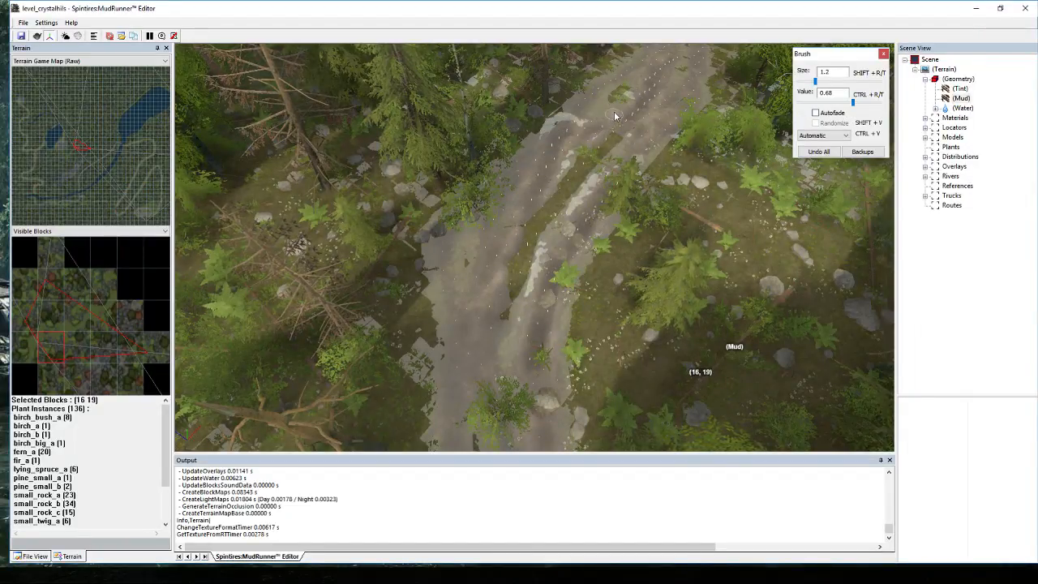
Continue the mud ruts along the forest trail beyond the split with brush size 1.2 and value 0.68.
scroll(642, 78, down, 3)
scroll(633, 99, up, 3)
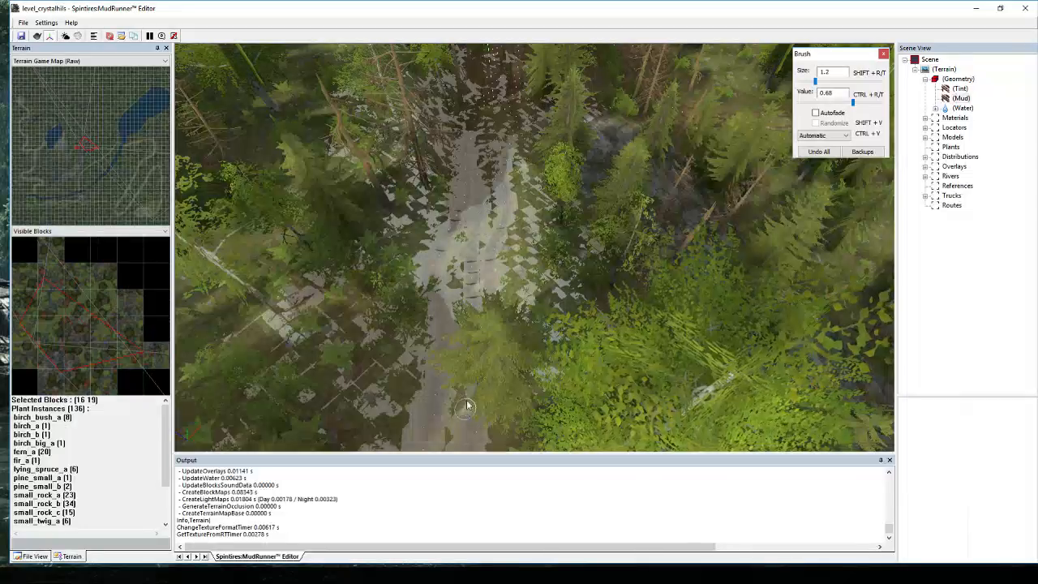
mouse_move(467, 405)
mouse_down()
mouse_move(471, 186)
mouse_move(445, 322)
mouse_move(491, 100)
mouse_move(507, 219)
mouse_up()
scroll(509, 89, down, 3)
scroll(536, 227, up, 3)
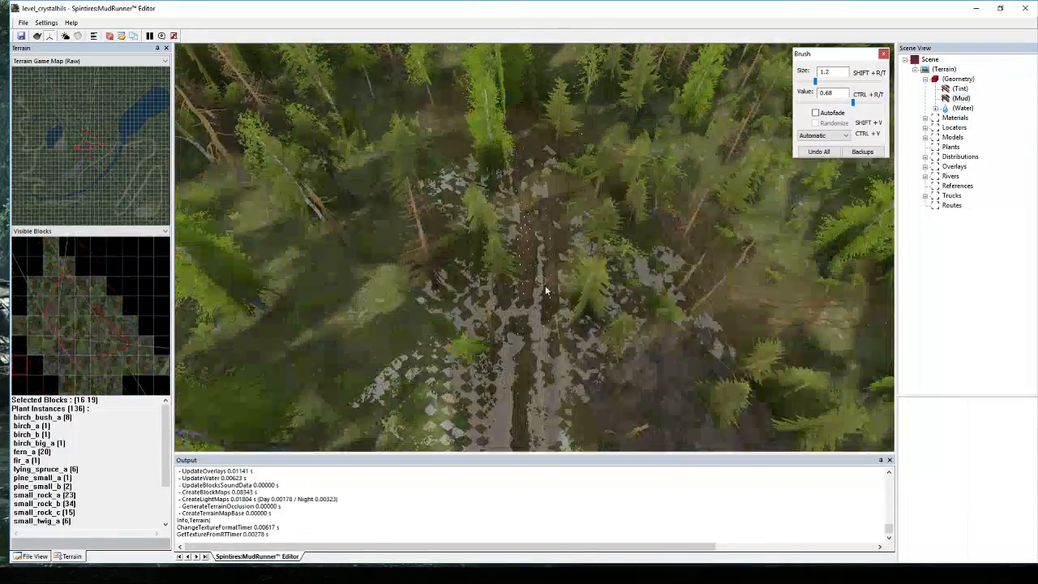
middle_drag(527, 176, 477, 170)
scroll(501, 308, up, 5)
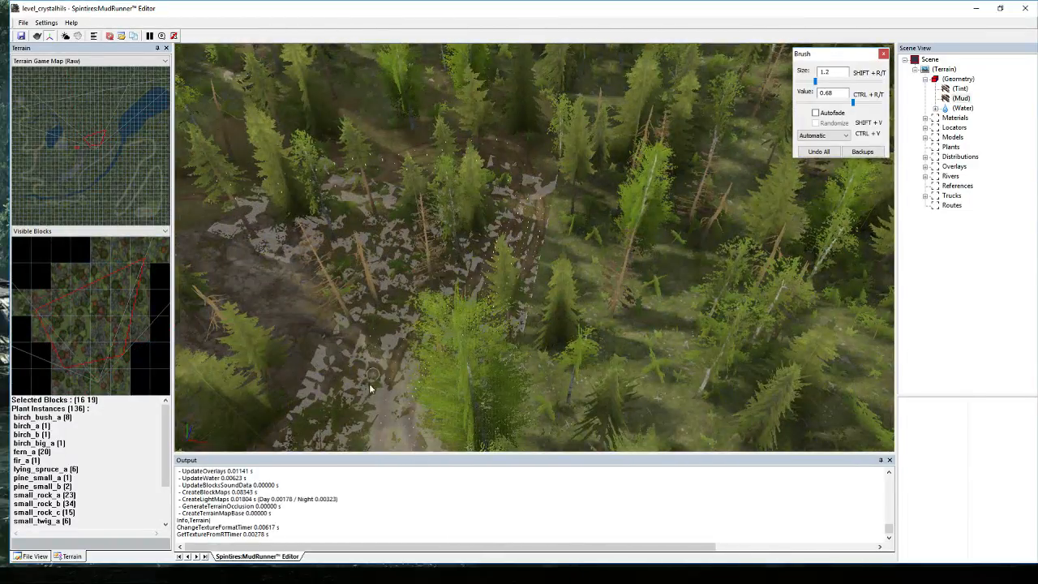
Extend the mud ruts through the trees down to the asphalt road and rebuild the terrain blocks.
middle_drag(370, 389, 507, 314)
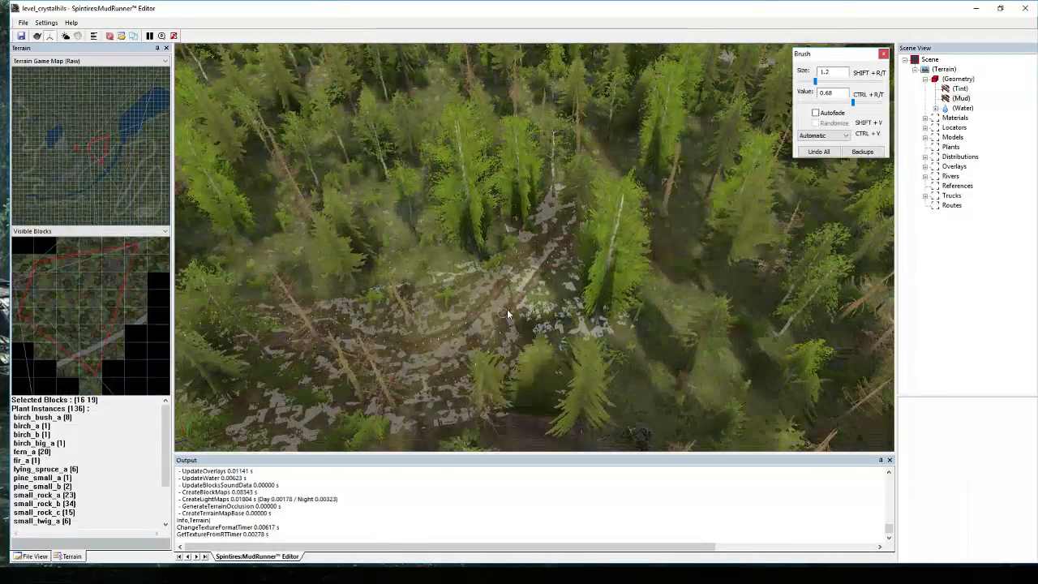
middle_drag(539, 255, 505, 278)
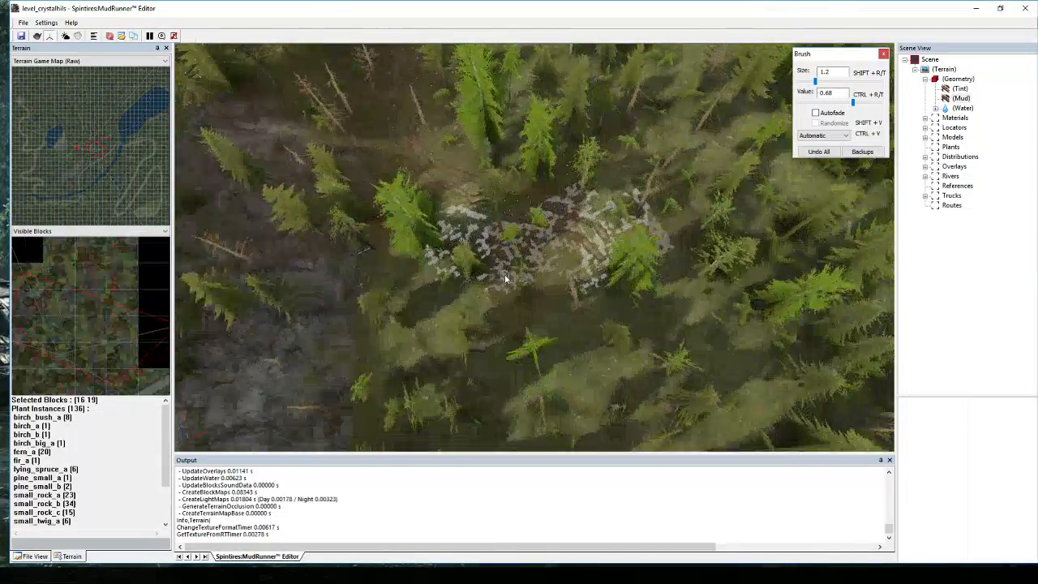
mouse_move(564, 229)
middle_down()
mouse_move(535, 230)
mouse_move(548, 237)
middle_up()
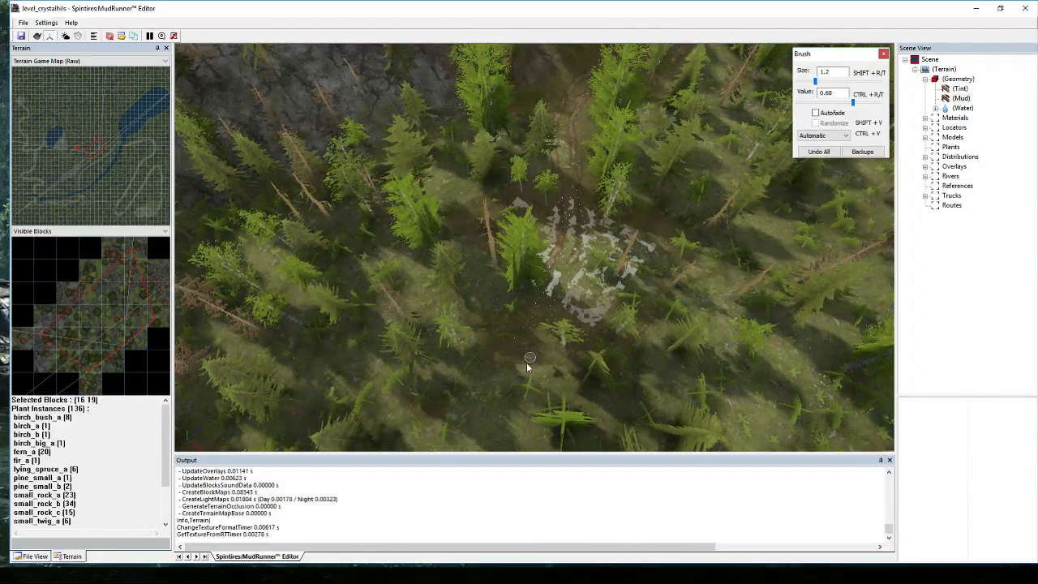
middle_drag(526, 363, 471, 407)
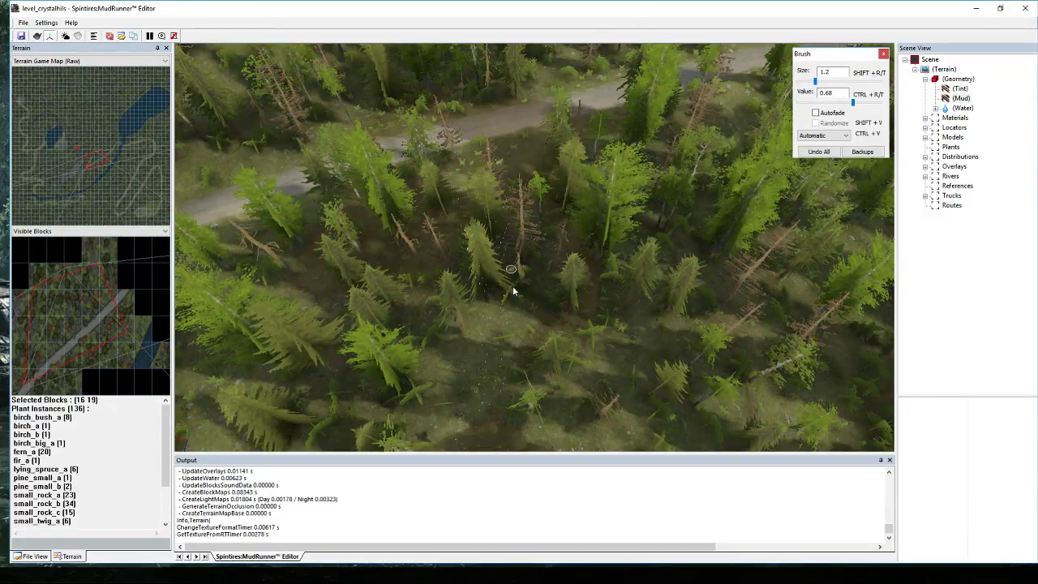
scroll(494, 353, down, 3)
click(493, 333)
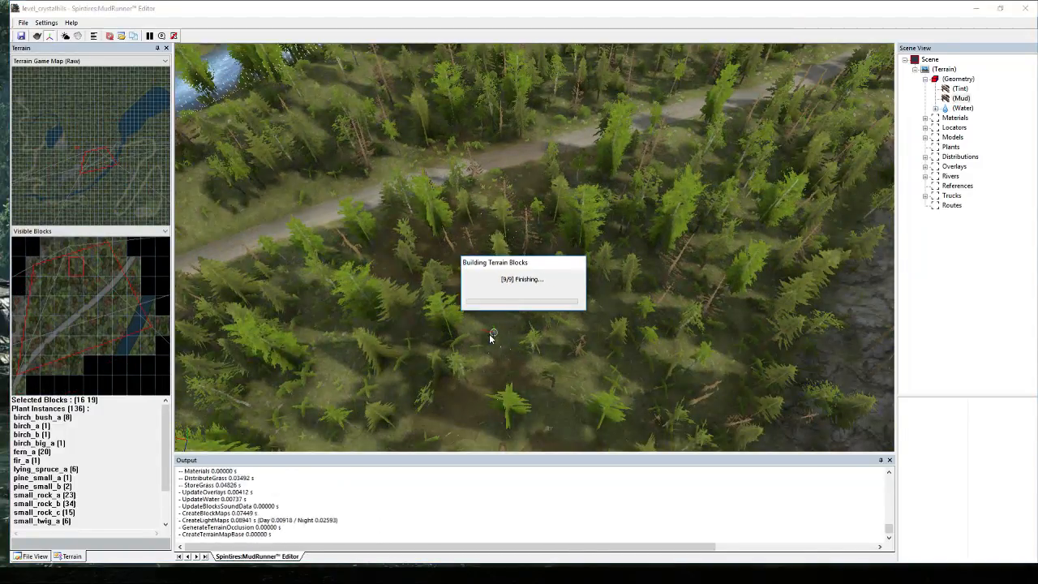
Examine the newly rutted trail from the rocky slope down to its junction with the asphalt road.
middle_drag(486, 320, 624, 320)
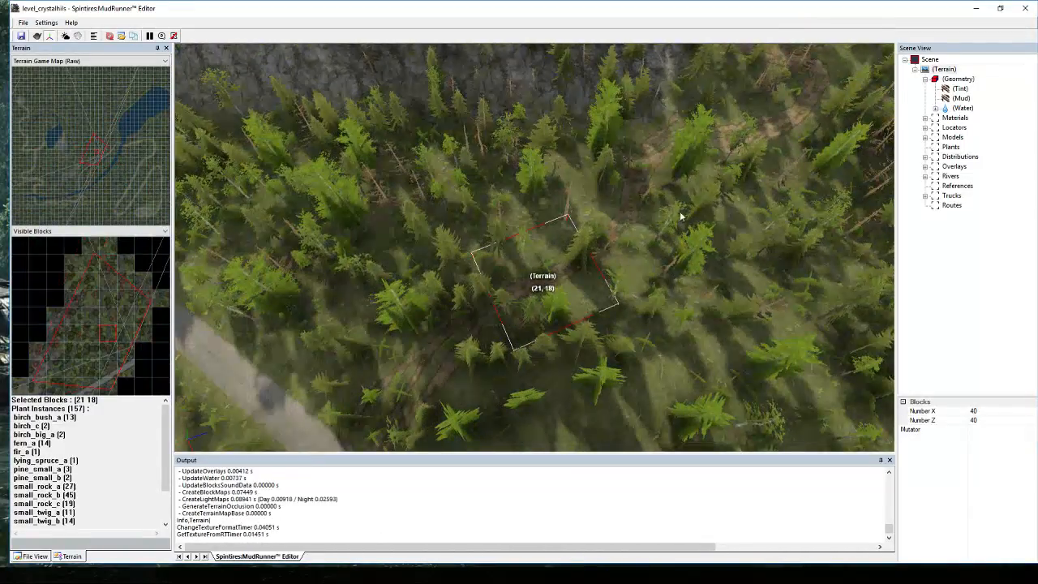
scroll(663, 258, up, 3)
scroll(660, 258, down, 3)
middle_drag(662, 248, 678, 347)
scroll(653, 338, up, 3)
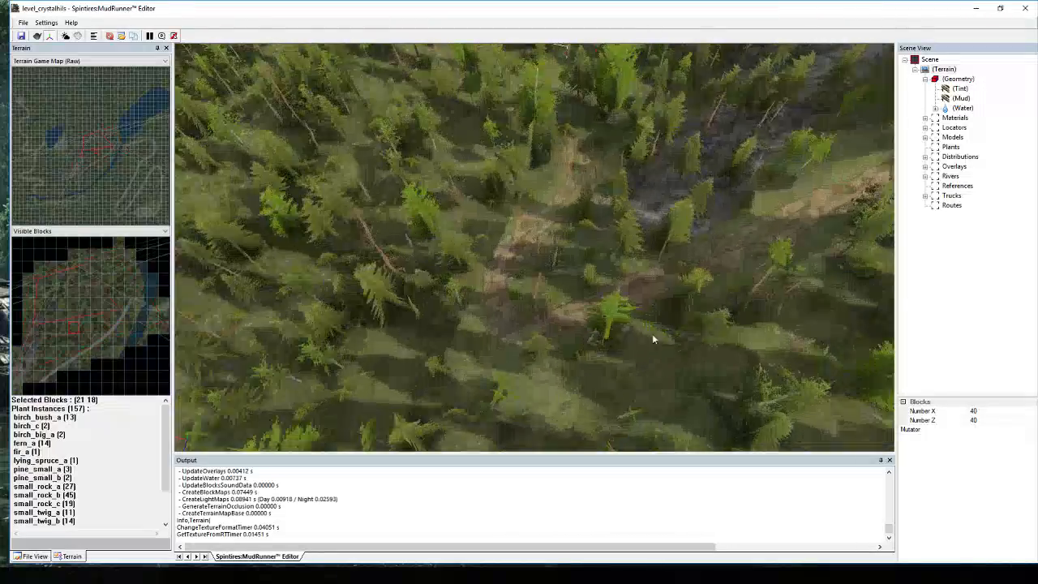
scroll(517, 178, down, 5)
scroll(548, 219, up, 4)
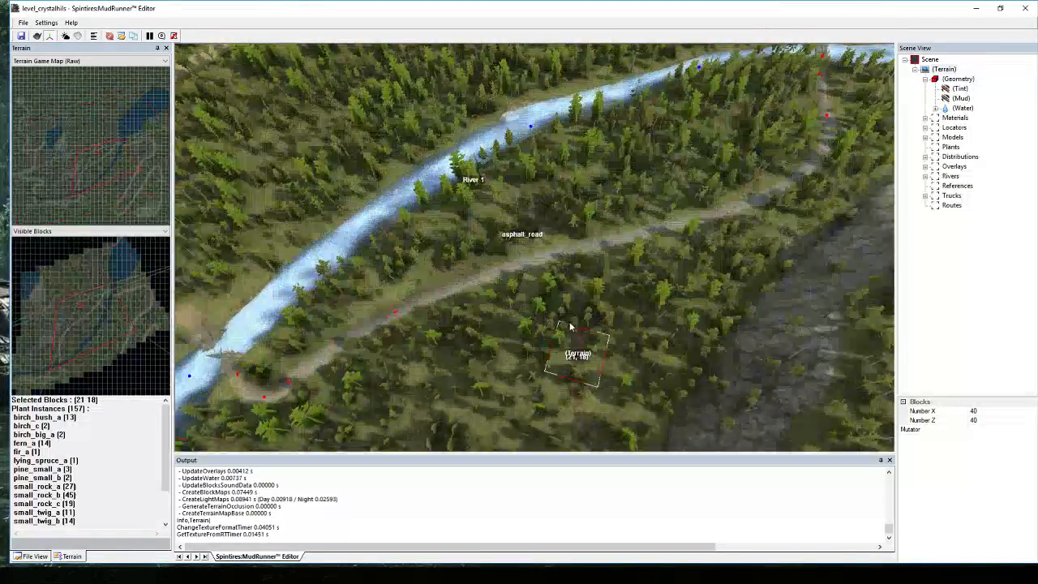
middle_drag(549, 219, 506, 198)
scroll(607, 197, up, 3)
middle_drag(607, 197, 677, 193)
scroll(665, 189, up, 3)
scroll(678, 193, down, 2)
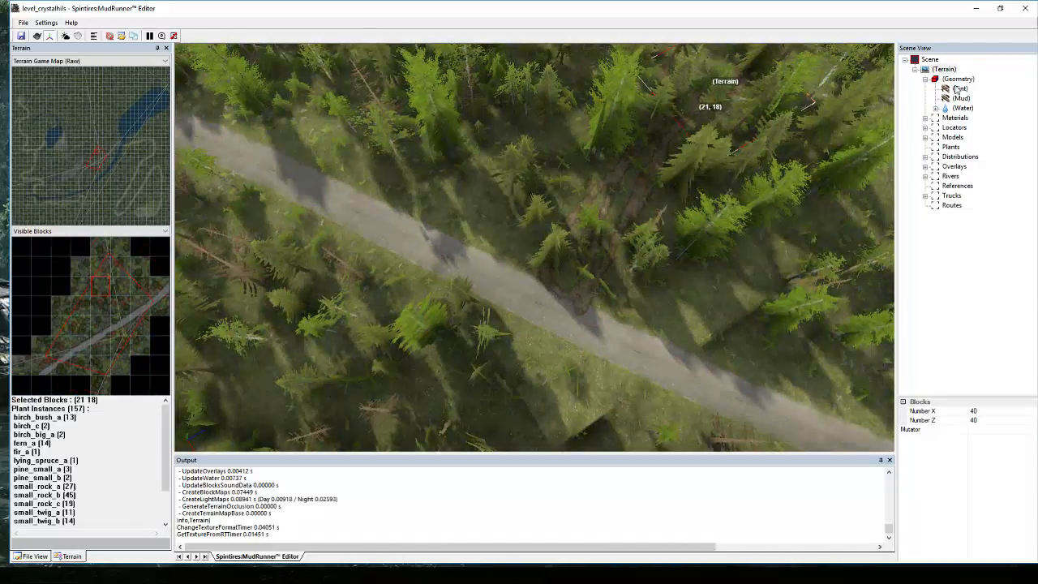
Thin the birches, bushes and firs distribution along the new trail to the asphalt road with brush size 3.7 and density 0.24.
click(925, 156)
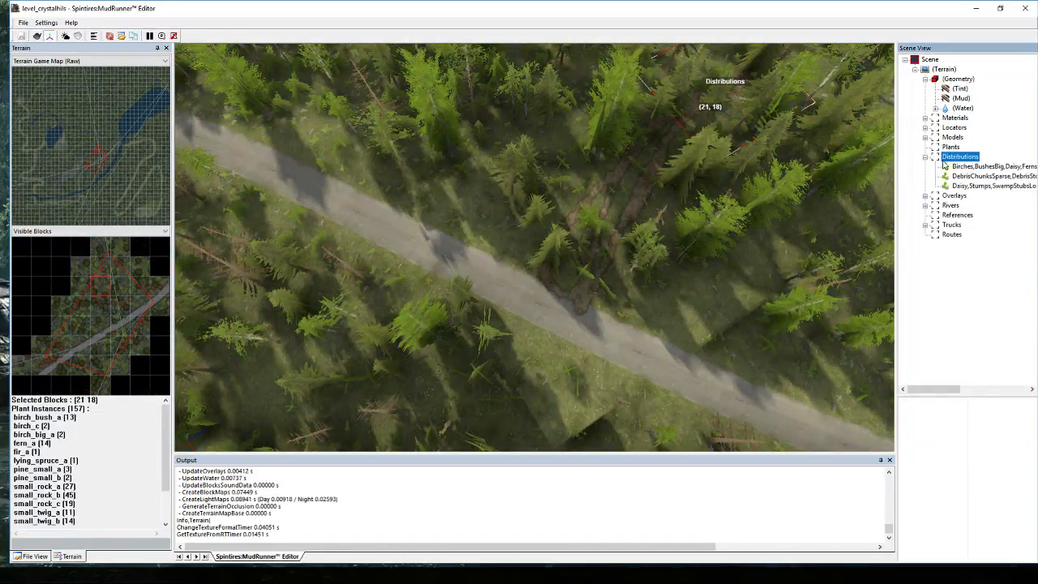
click(947, 166)
scroll(639, 203, down, 3)
scroll(665, 213, down, 2)
middle_drag(640, 203, 620, 175)
scroll(657, 195, up, 4)
scroll(547, 165, down, 3)
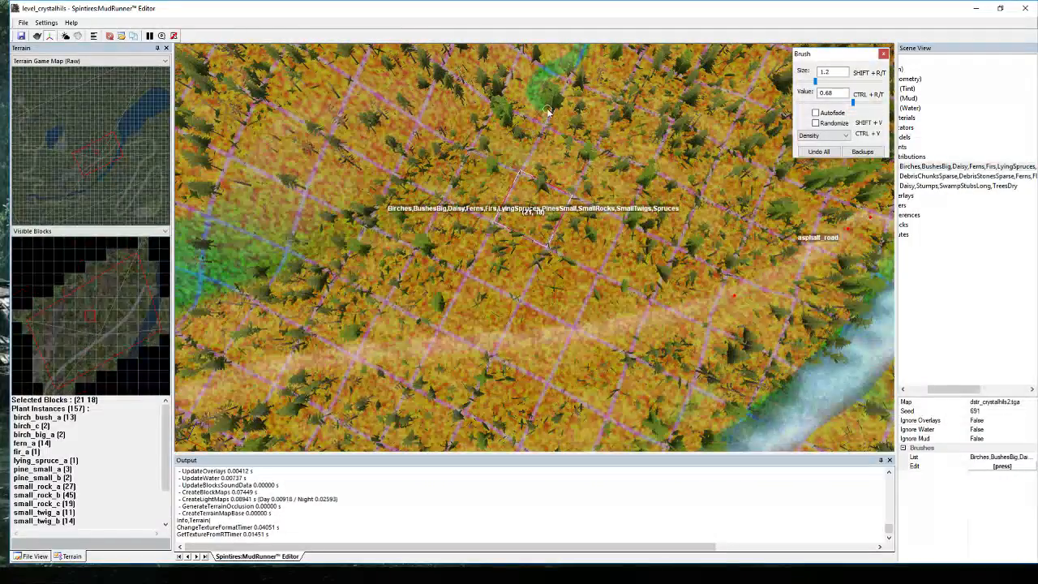
scroll(549, 125, up, 2)
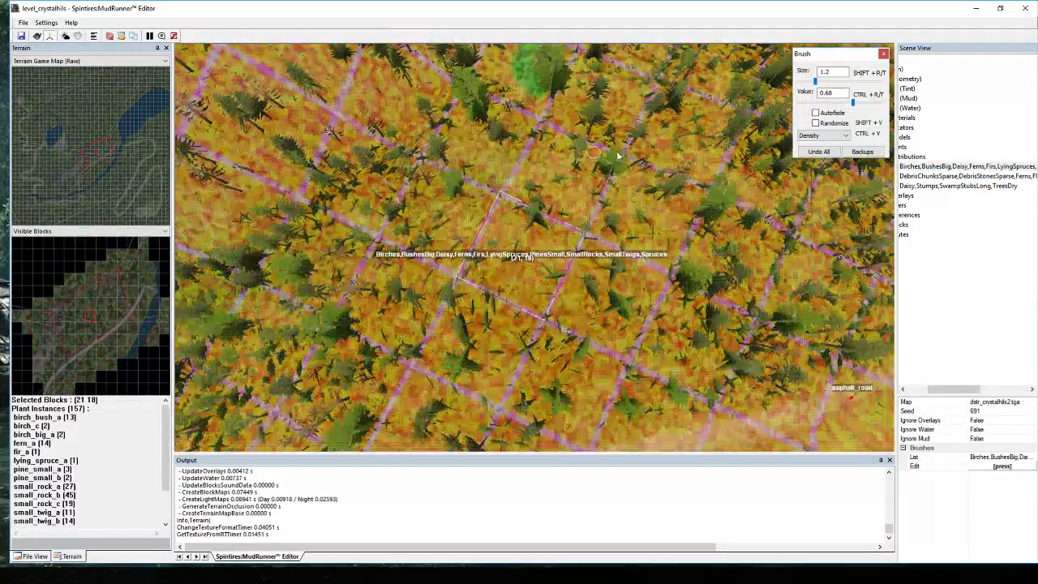
click(916, 176)
click(923, 167)
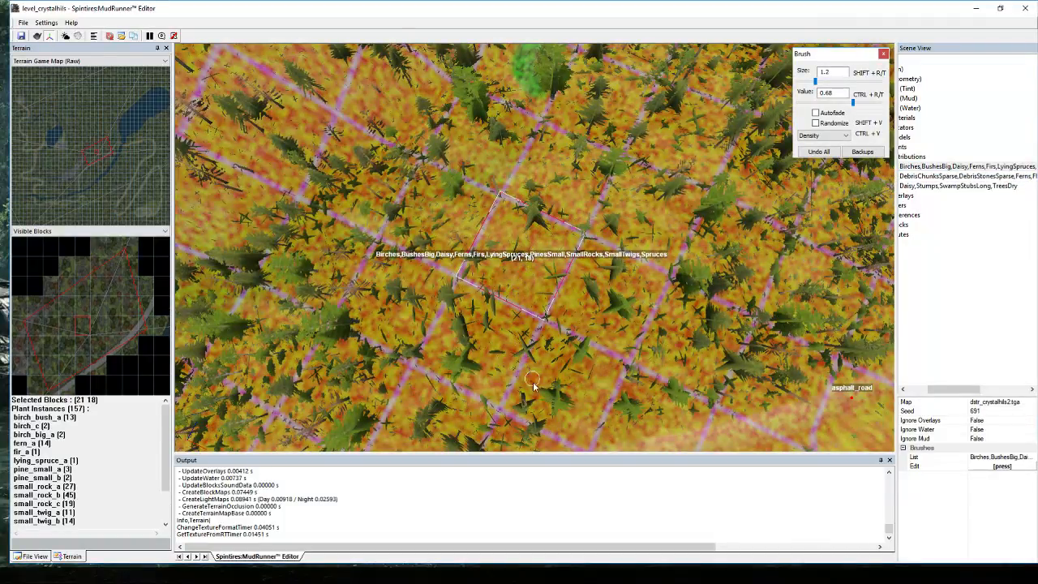
drag(851, 102, 832, 114)
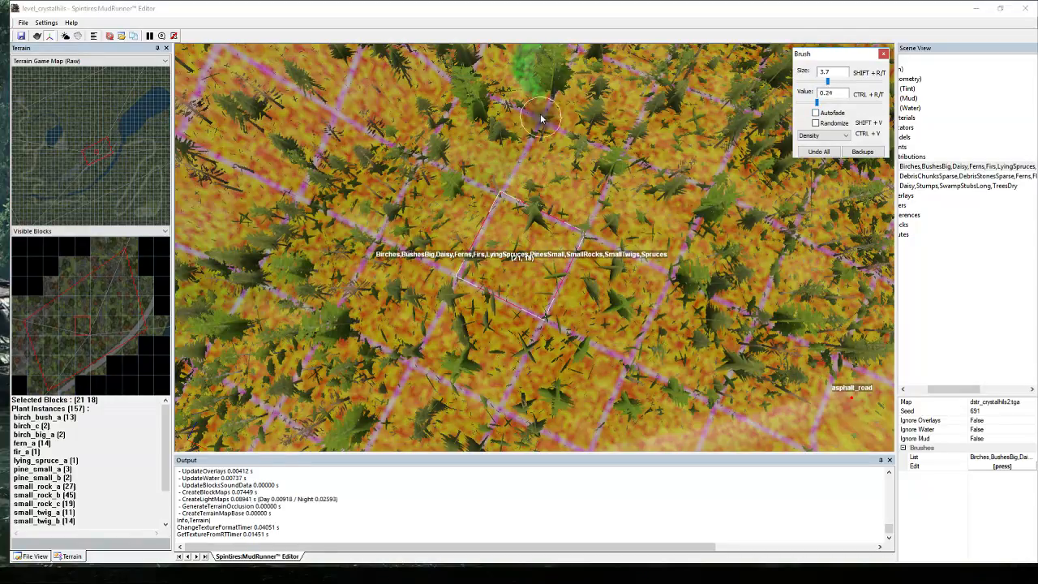
drag(544, 116, 538, 151)
mouse_move(527, 213)
mouse_down()
mouse_move(525, 300)
mouse_move(572, 446)
mouse_move(571, 375)
mouse_up()
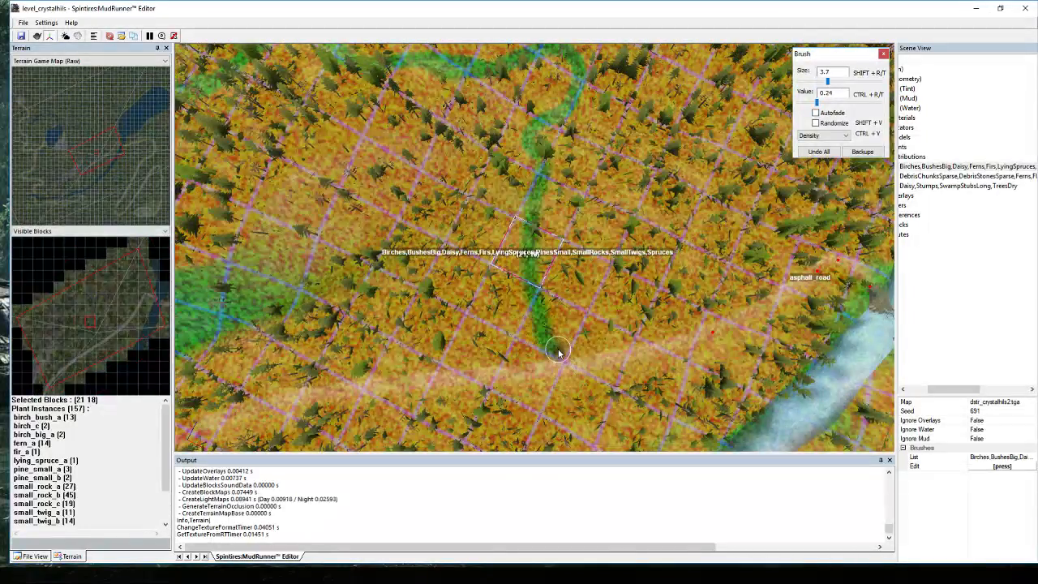
key(Escape)
Widen the thinned distribution strip along the trail's lower stretch at density 0.24 and rebuild the terrain.
scroll(575, 336, up, 3)
middle_drag(576, 337, 594, 304)
click(945, 168)
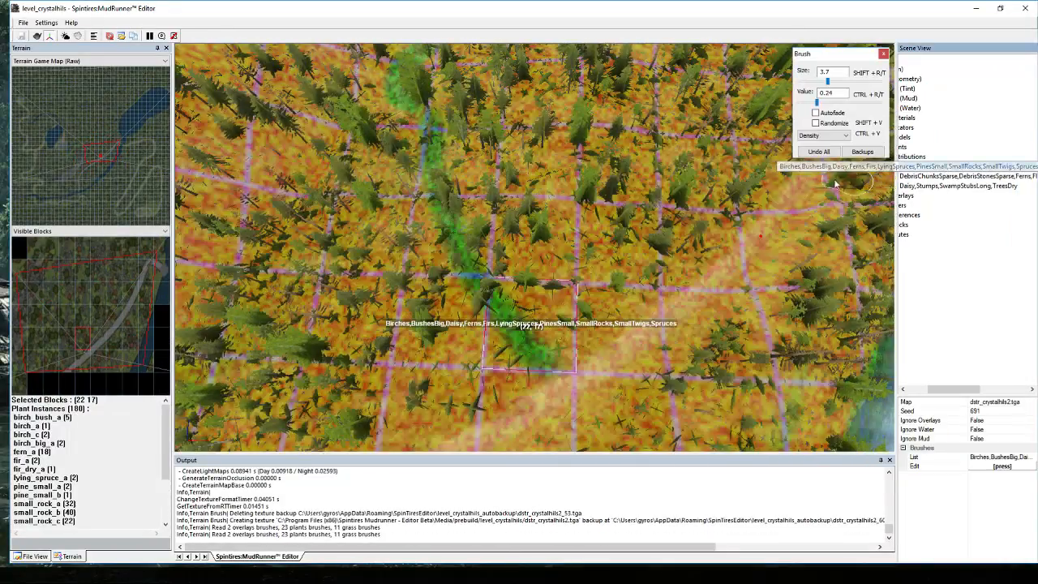
mouse_move(452, 166)
mouse_down()
mouse_move(476, 325)
mouse_move(520, 362)
mouse_up()
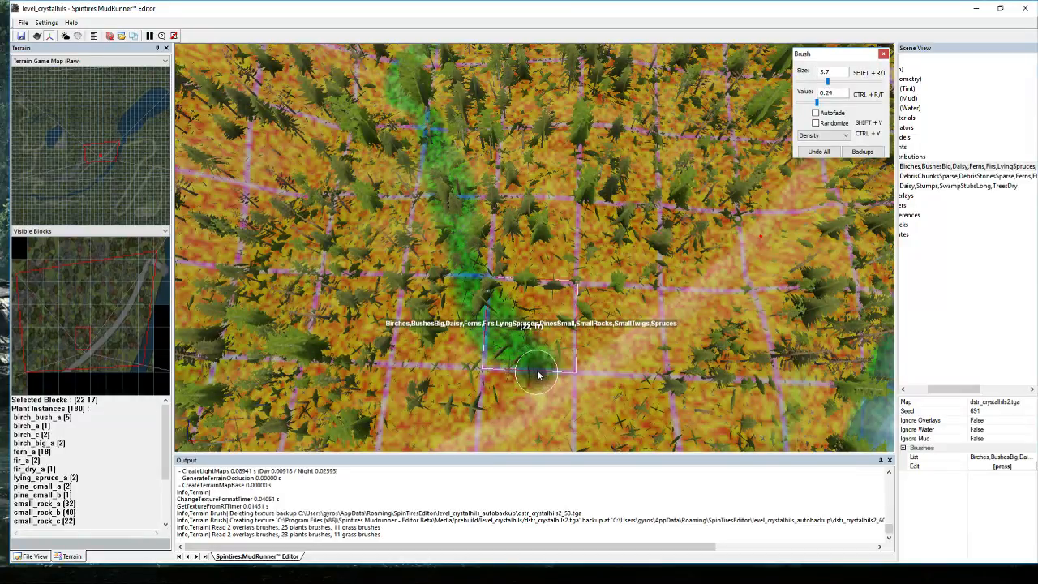
click(616, 324)
right_click(609, 329)
click(644, 350)
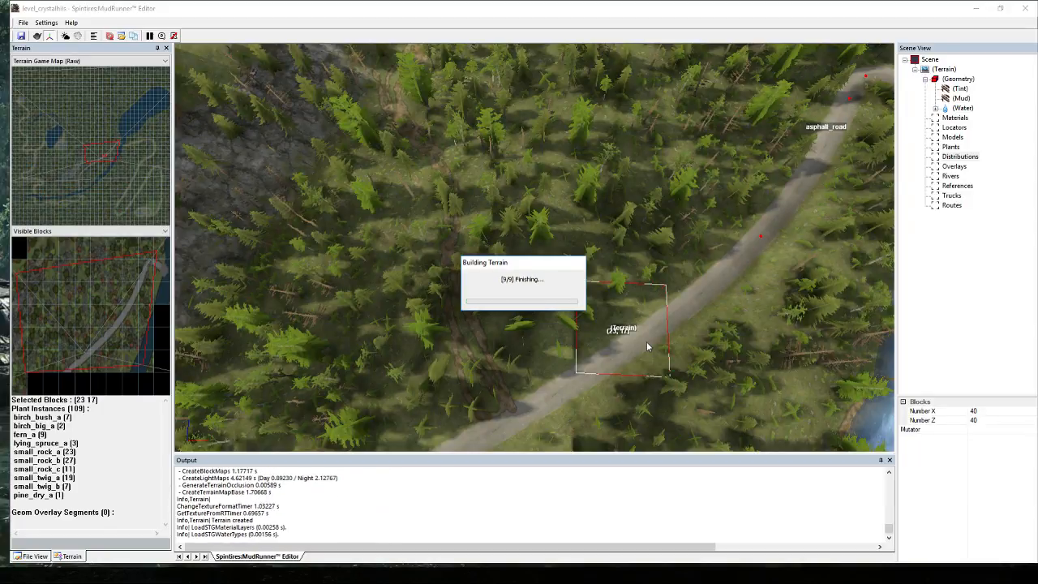
Restore the birches, bushes and firs distribution along the outer edge of the thinned strip near the road with density 0.64.
middle_drag(374, 269, 454, 243)
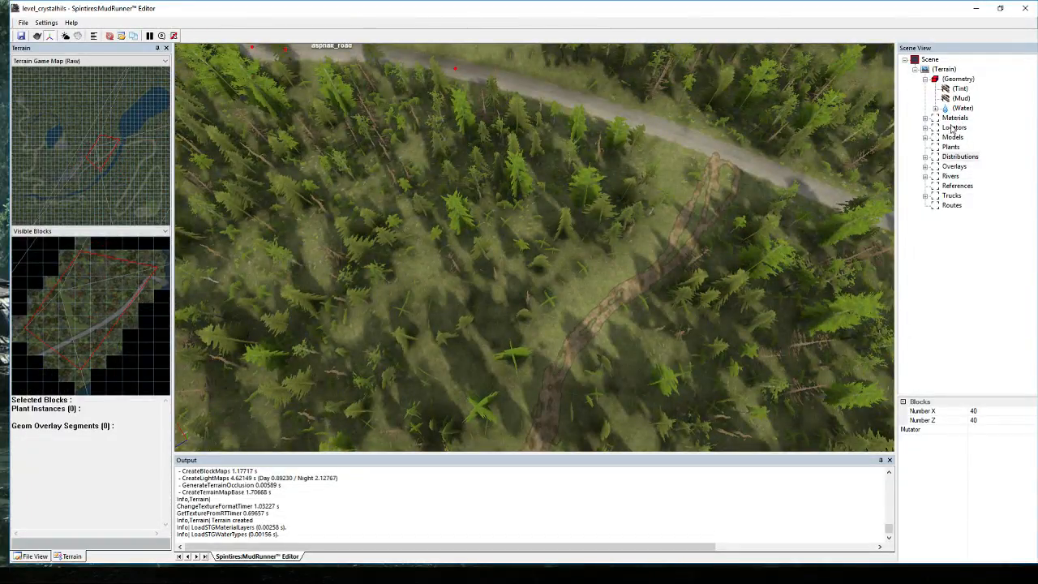
click(921, 159)
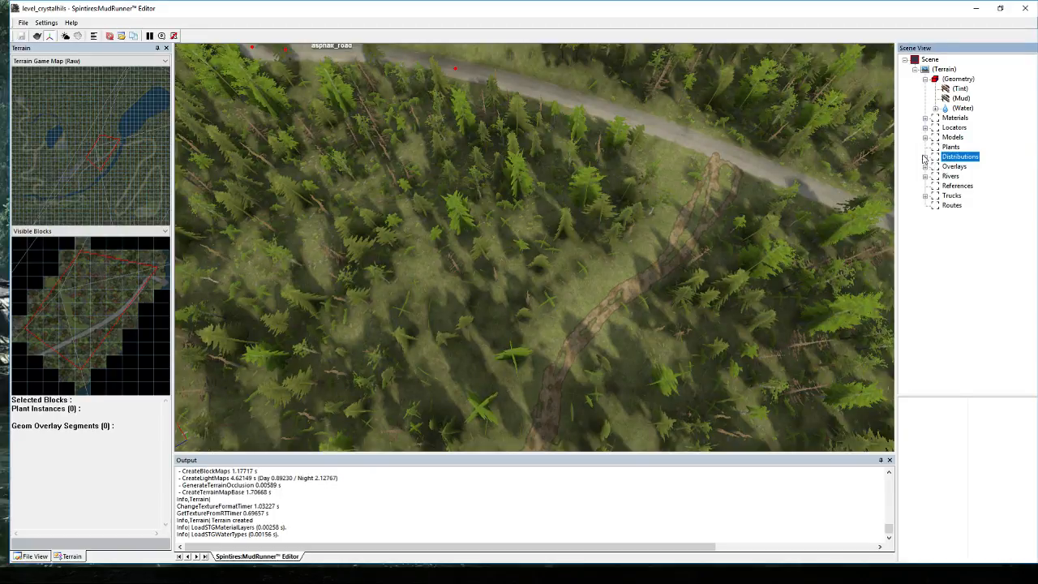
click(925, 157)
click(965, 166)
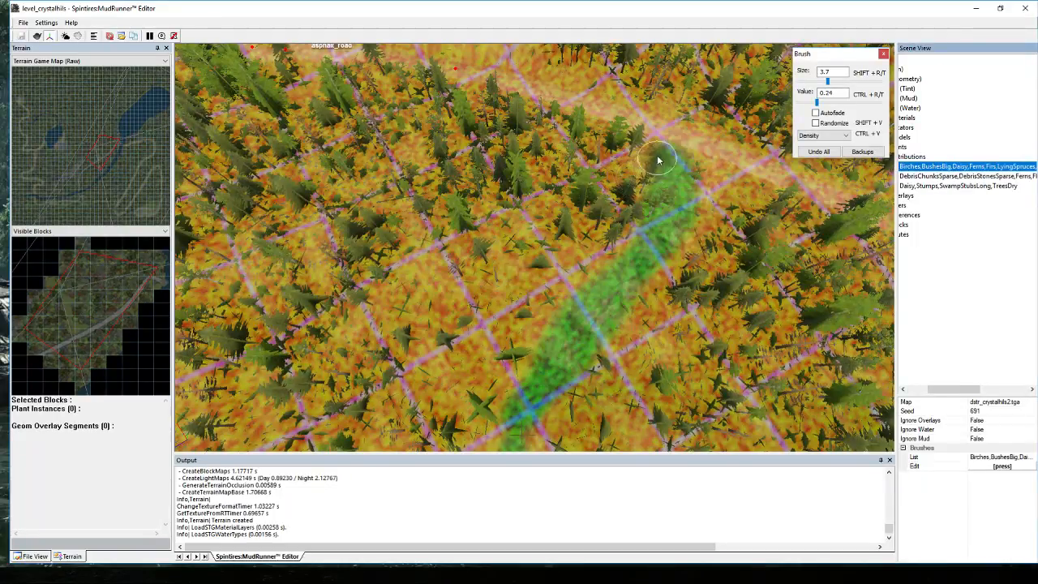
drag(656, 160, 646, 227)
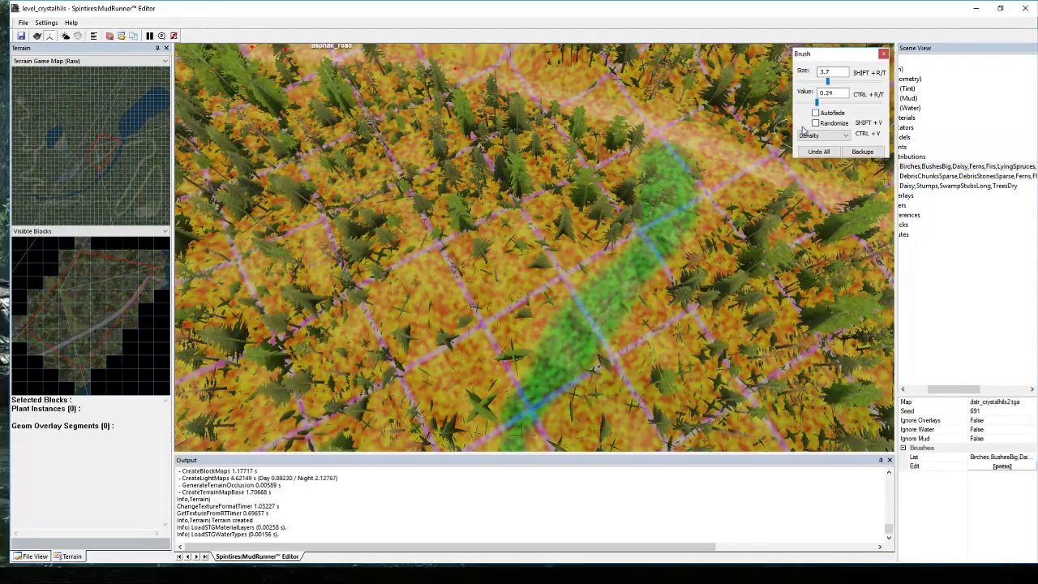
drag(817, 102, 849, 102)
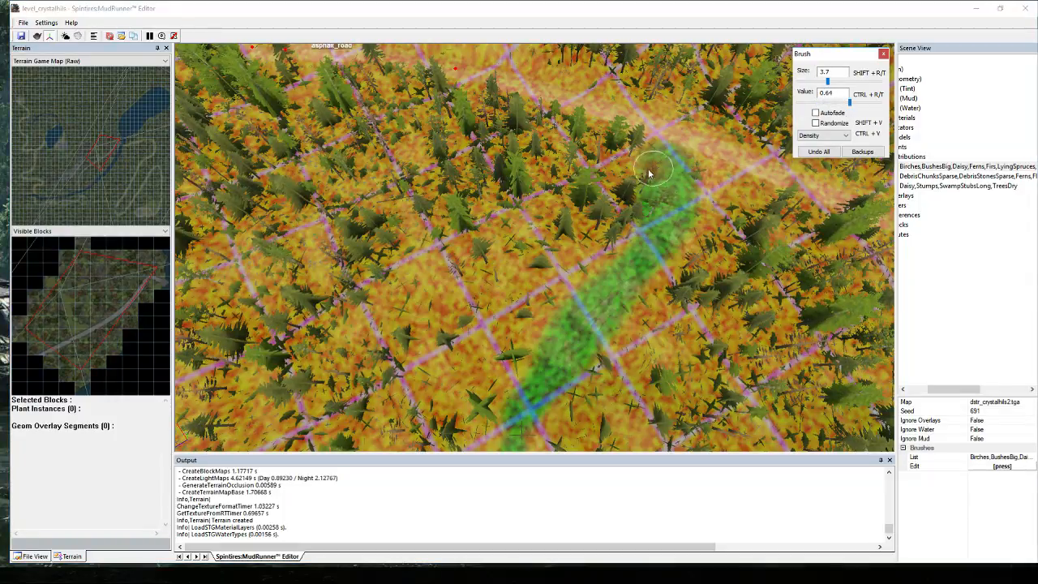
mouse_move(648, 172)
mouse_down()
mouse_move(640, 167)
mouse_move(640, 237)
mouse_up()
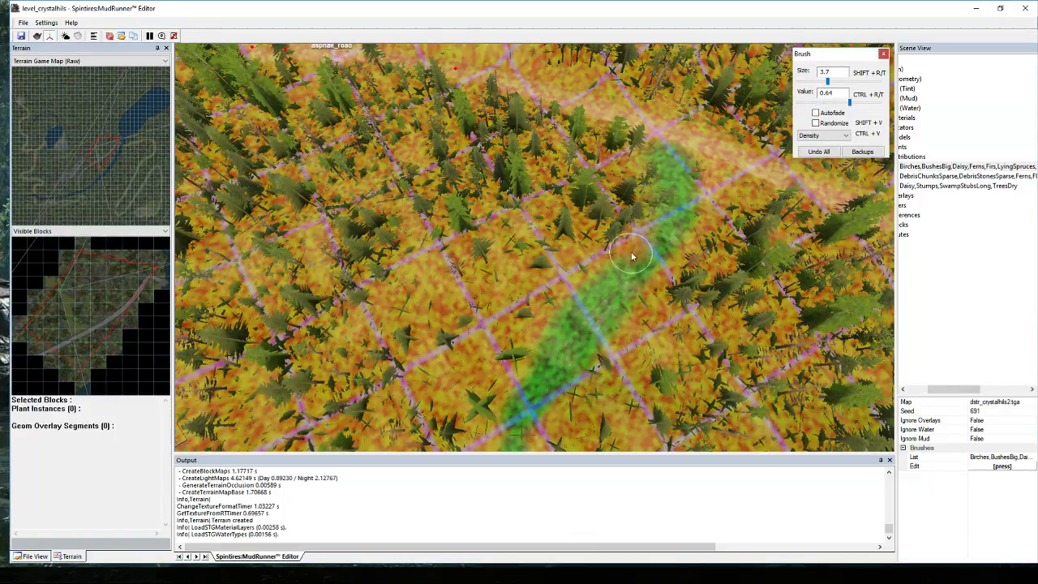
drag(592, 277, 537, 332)
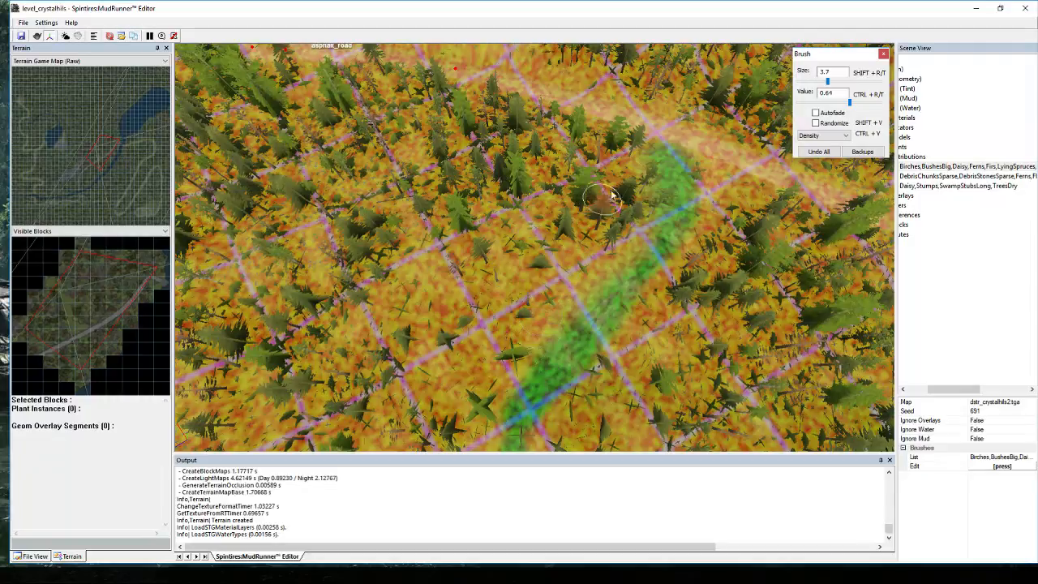
Reduce the plant distribution over the trail's forest bend with brush size 3.7 and density 0.09.
scroll(469, 325, down, 5)
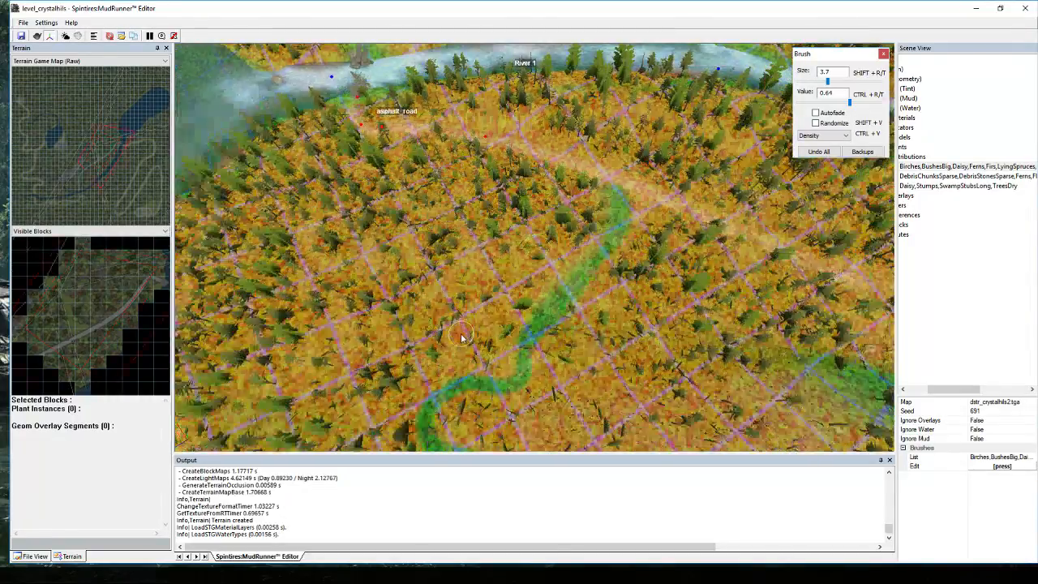
scroll(468, 326, up, 6)
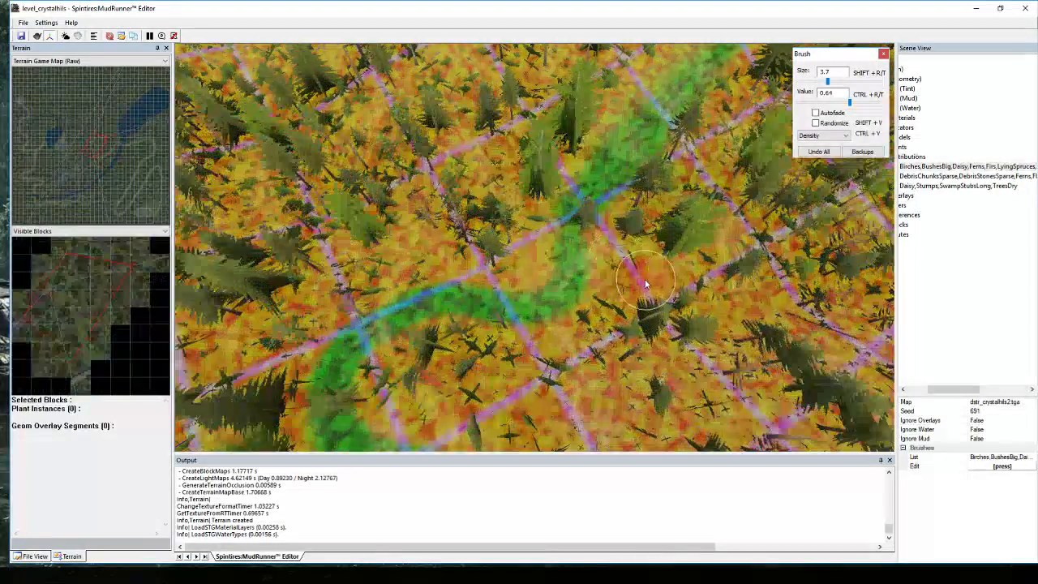
click(817, 102)
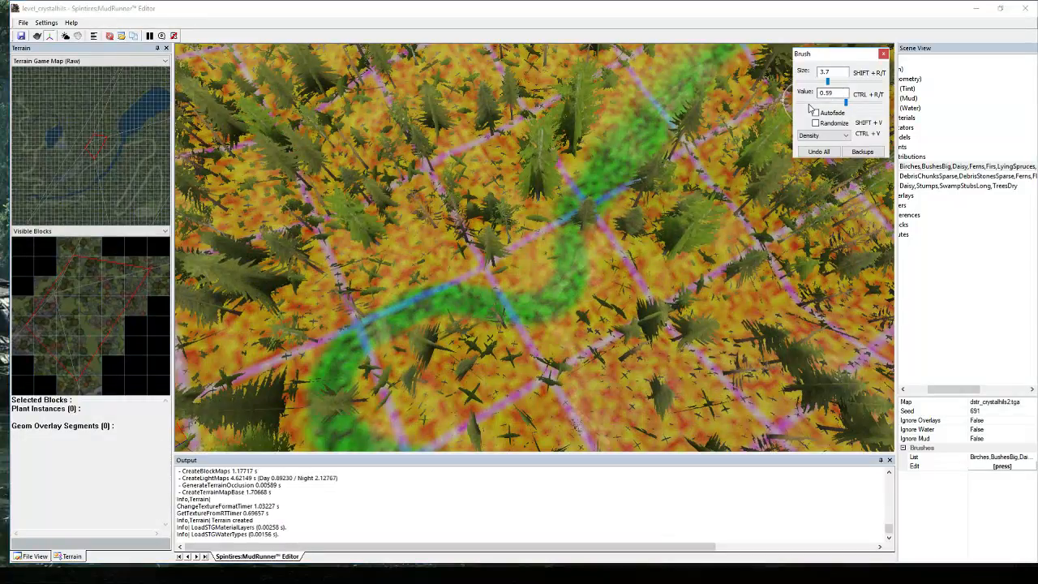
click(811, 103)
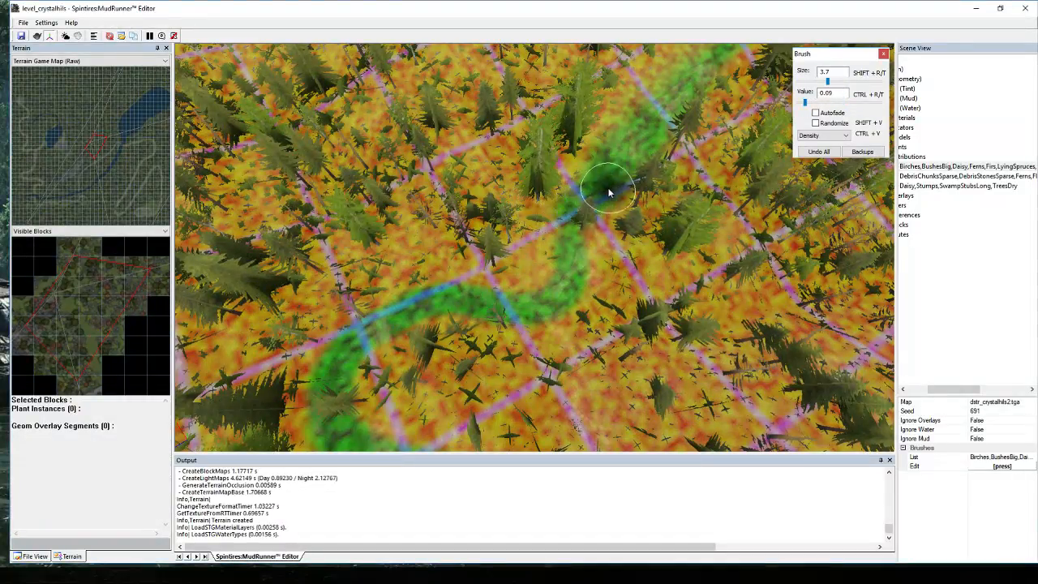
mouse_move(561, 276)
mouse_down()
mouse_move(653, 162)
mouse_move(570, 273)
mouse_move(629, 154)
mouse_move(597, 197)
mouse_move(575, 273)
mouse_up()
scroll(579, 236, down, 5)
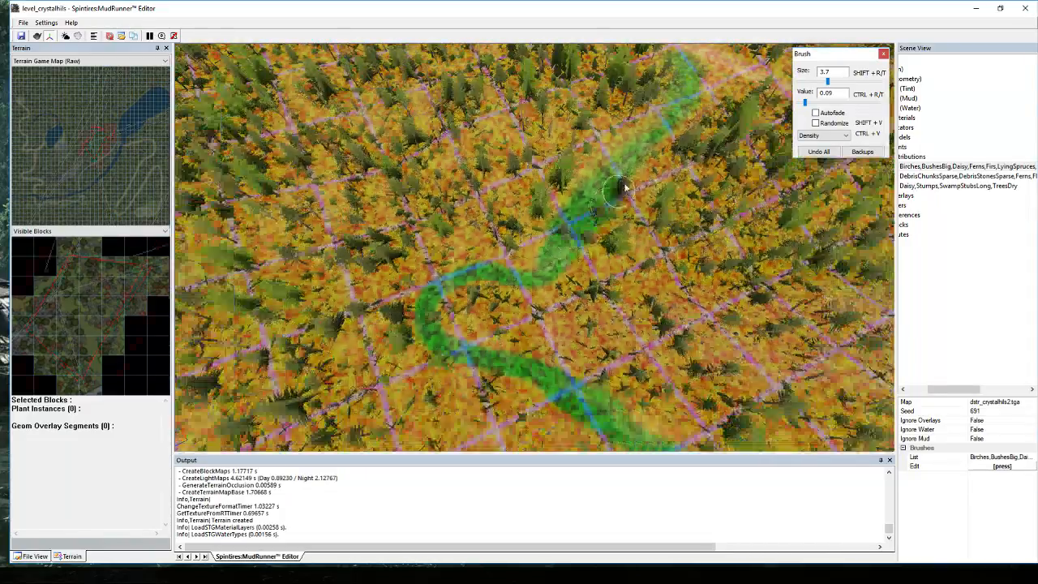
Reduce the plant distribution on the trail stretch leading to the asphalt road at density 0.09 and rebuild the terrain.
scroll(604, 198, down, 2)
scroll(621, 199, up, 8)
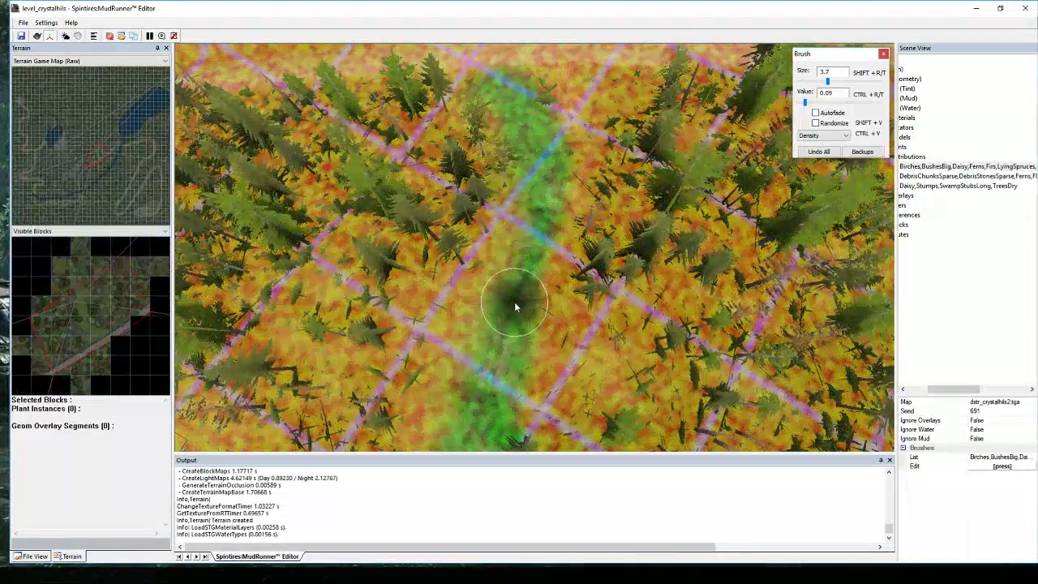
mouse_move(514, 306)
mouse_down()
mouse_move(554, 195)
mouse_move(540, 132)
mouse_move(546, 157)
mouse_move(587, 77)
mouse_move(560, 167)
mouse_move(621, 81)
mouse_move(562, 97)
mouse_move(550, 160)
mouse_move(565, 150)
mouse_up()
key(Escape)
click(554, 147)
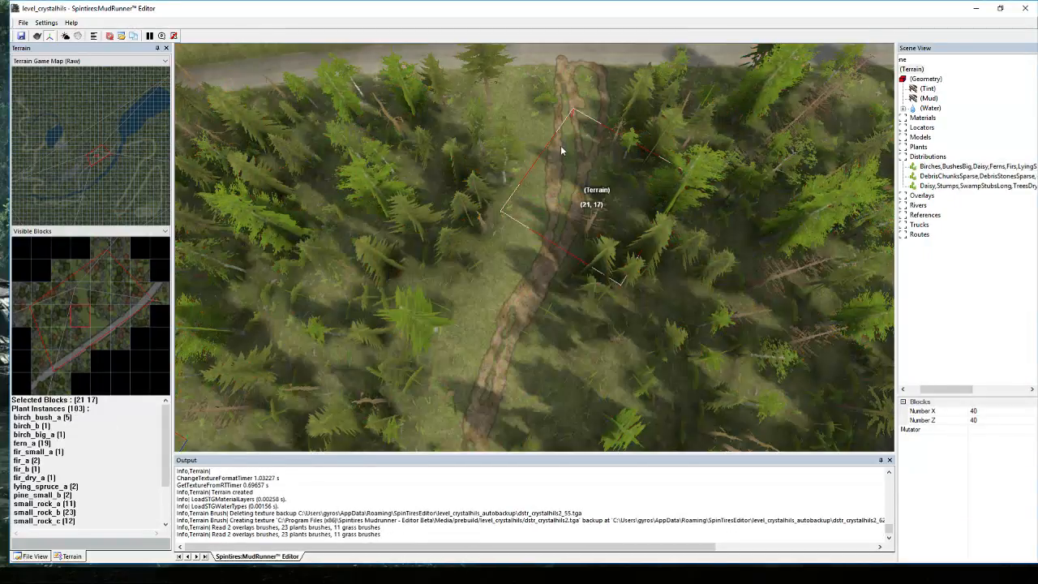
mouse_move(560, 150)
right_down()
mouse_move(678, 155)
mouse_move(541, 201)
right_up()
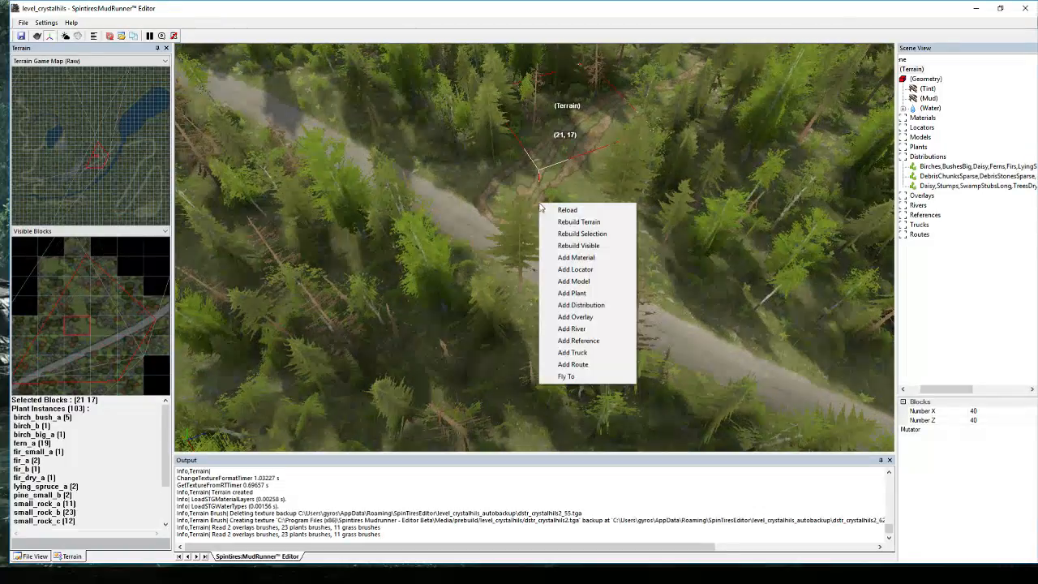
click(601, 222)
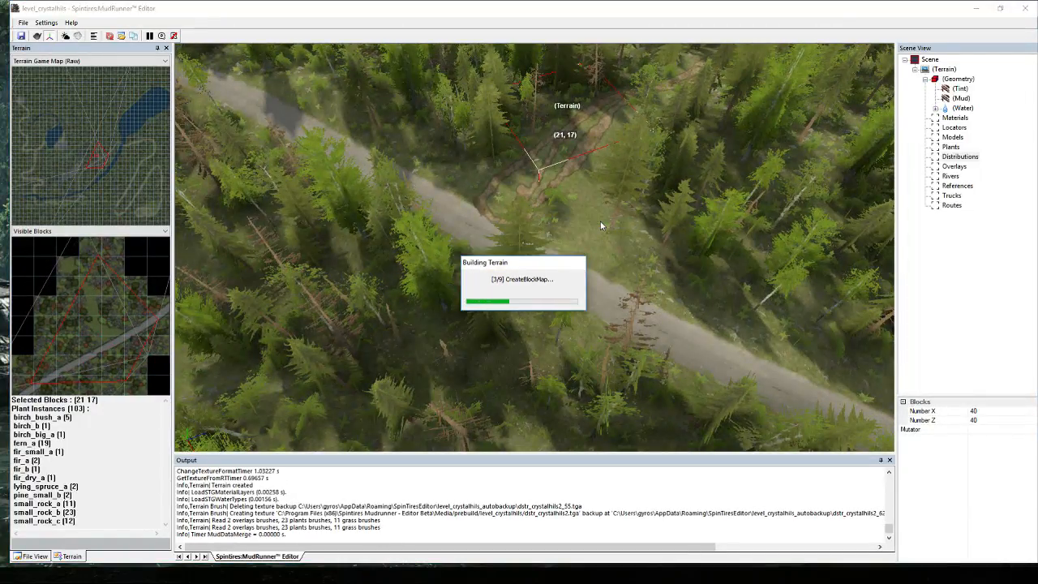